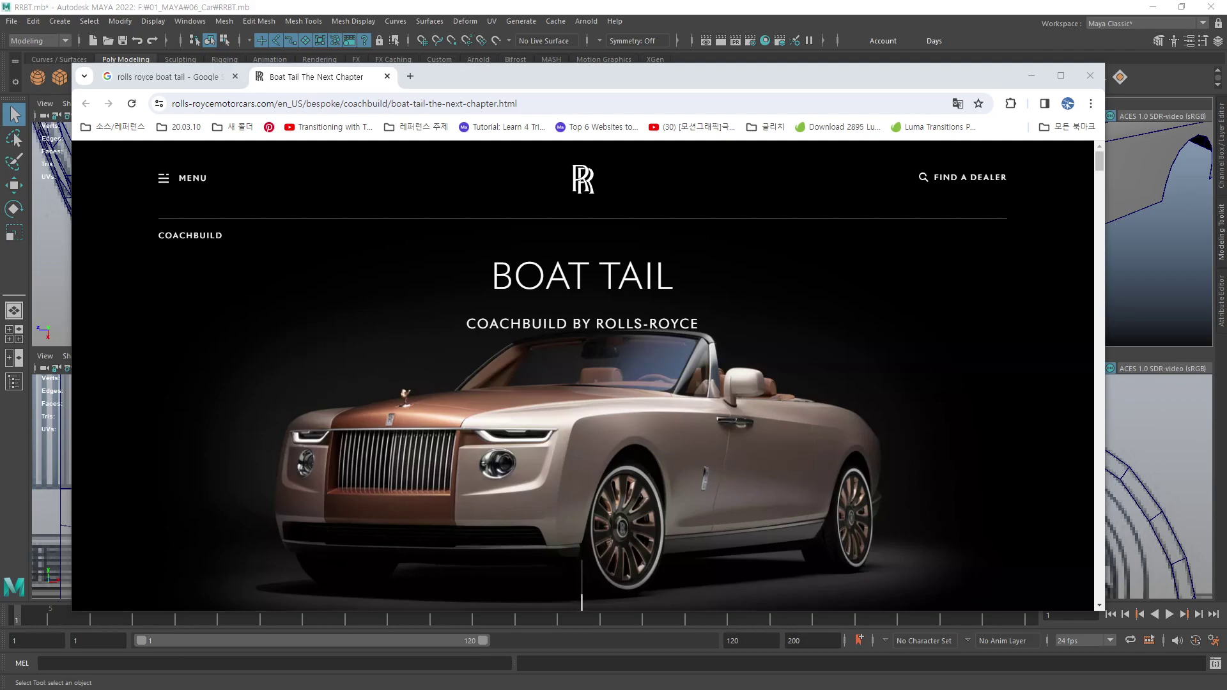
- Bring up the Rolls-Royce Boat Tail reference page in Chrome and mark its front bumper
left_click(554, 70)
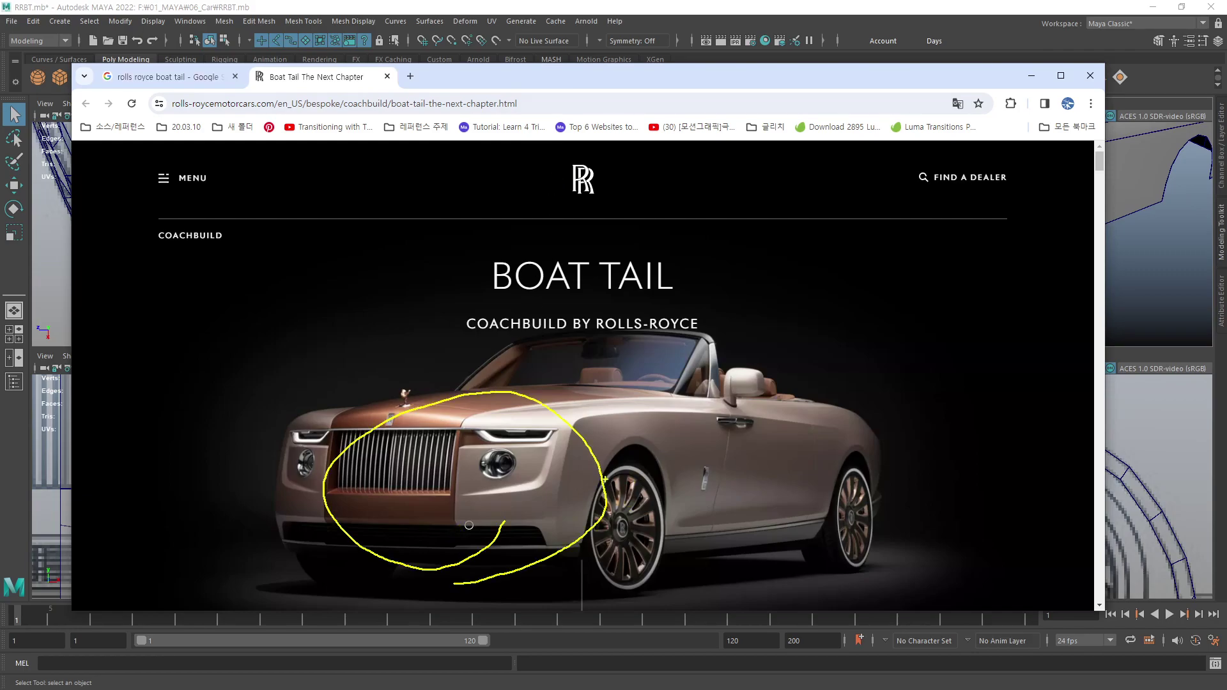
left_click_drag(731, 452, 605, 466)
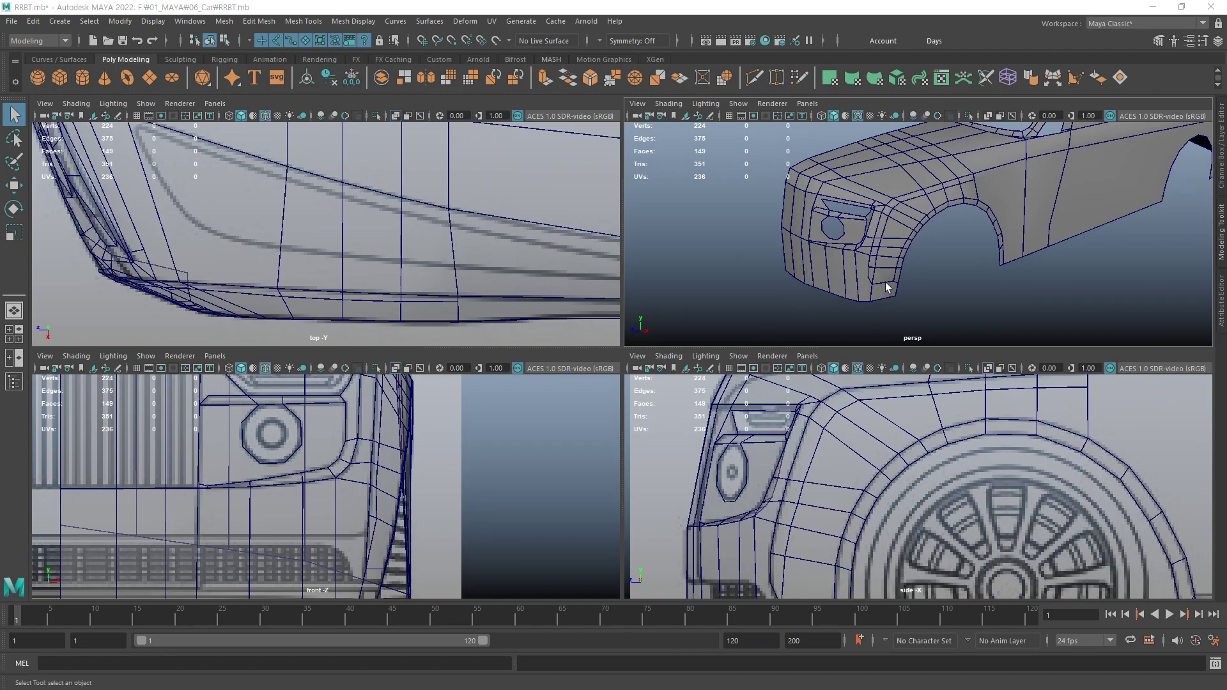
- Select the car body mesh and orbit the perspective view onto the front fender
right_click_drag(852, 276, 914, 207, "alt")
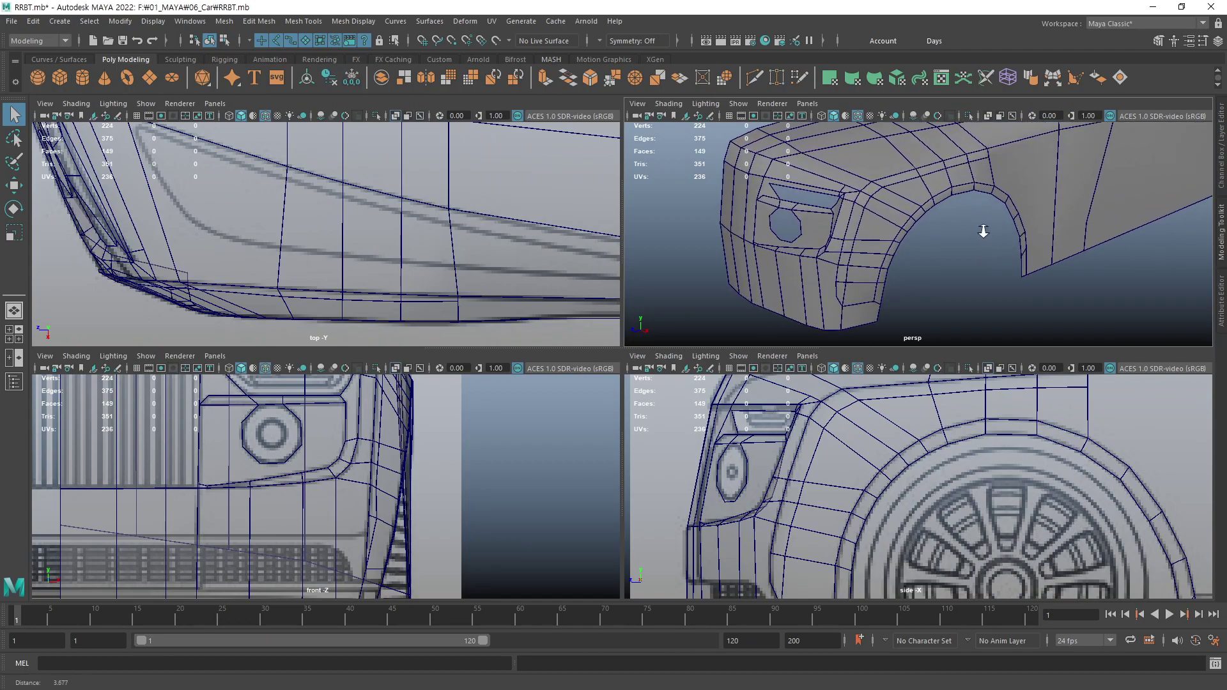
left_click(887, 204)
mouse_move(857, 275)
left_mouse_down("alt")
mouse_move(906, 263)
mouse_move(938, 228)
mouse_move(948, 306)
left_mouse_up("alt")
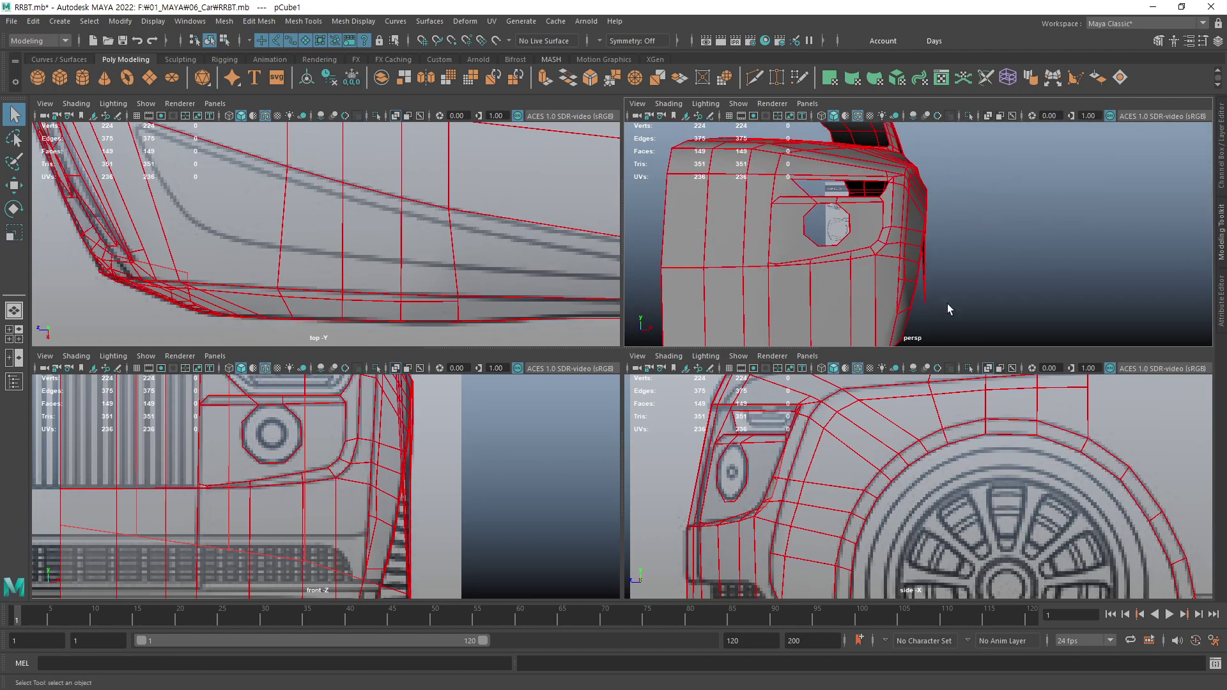
middle_click_drag(376, 538, 383, 534, "alt")
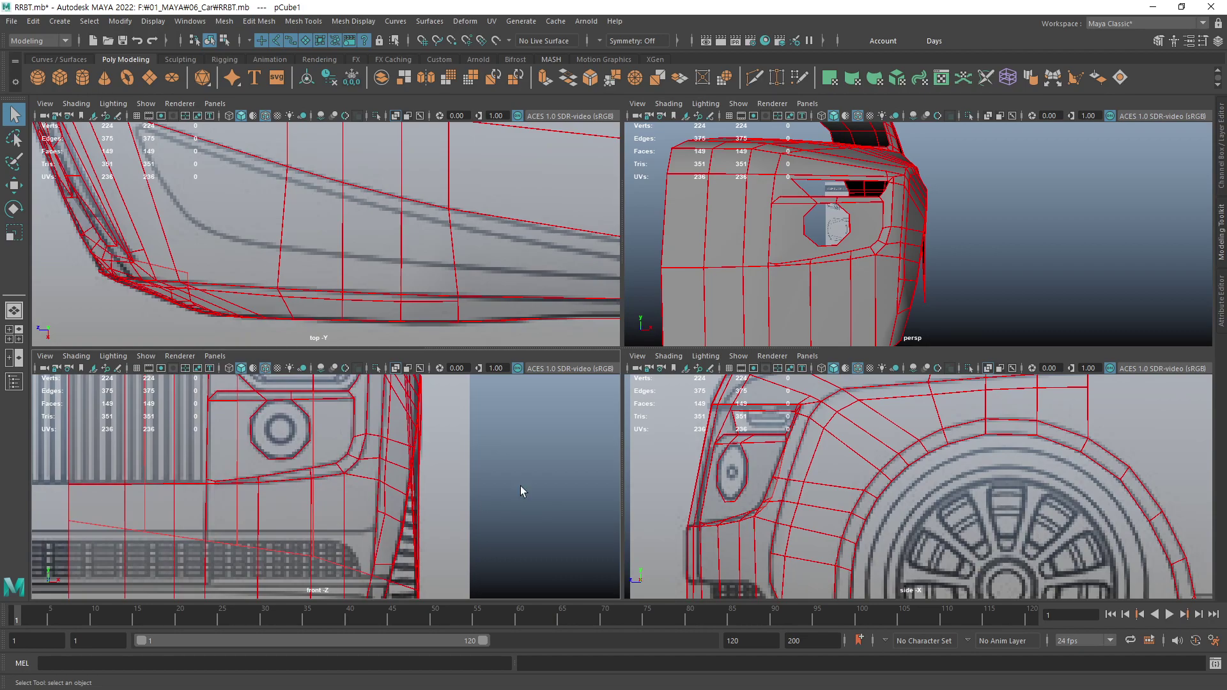
- Frame the fender corner in the side and front views and pick a corner vertex in vertex mode
scroll(857, 441, "up", 1)
scroll(860, 460, "up", 2)
scroll(859, 465, "up", 2)
middle_click_drag(860, 465, 900, 452, "alt")
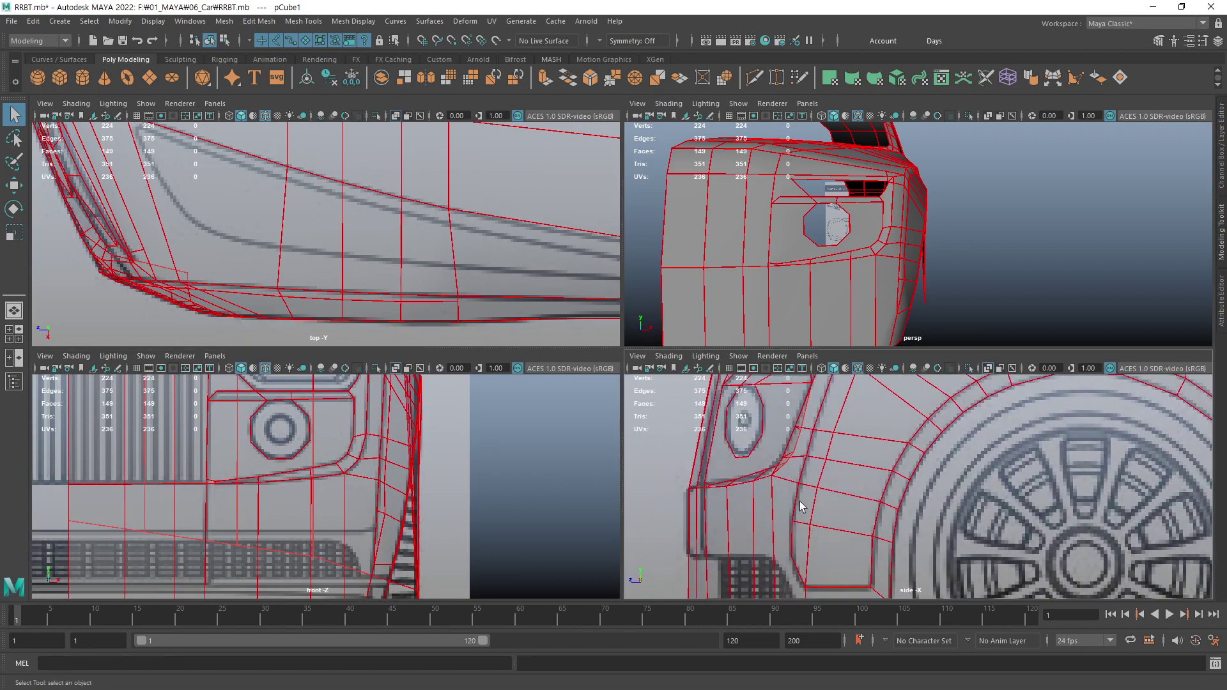
right_click_drag(446, 528, 593, 508, "alt")
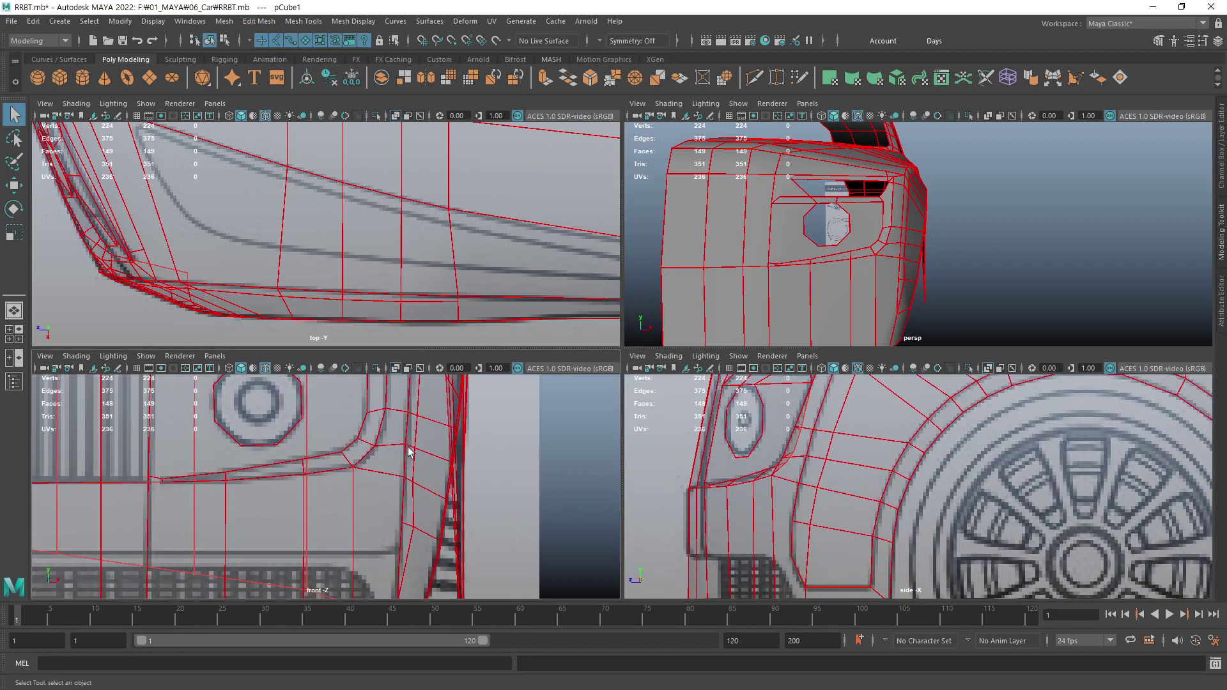
key("F8")
left_click(414, 442)
- Maximize the front view and shift the fender corner's lower vertex left along X
key("w")
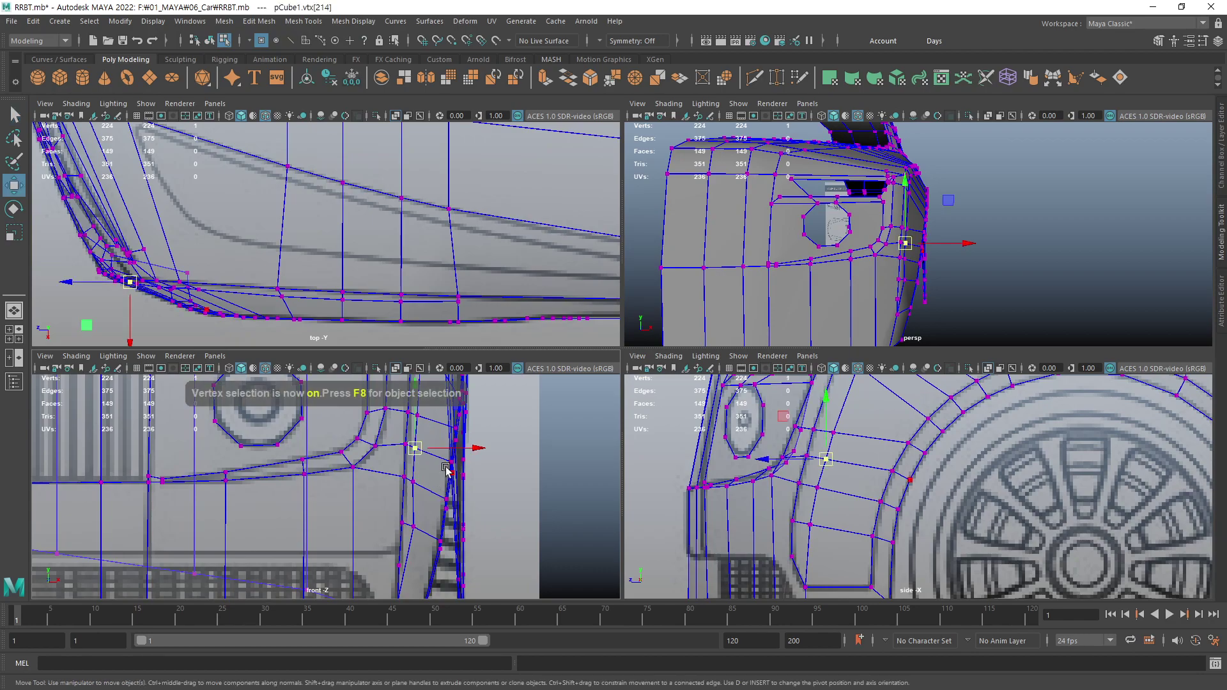
middle_click_drag(454, 487, 467, 501, "alt")
key("space")
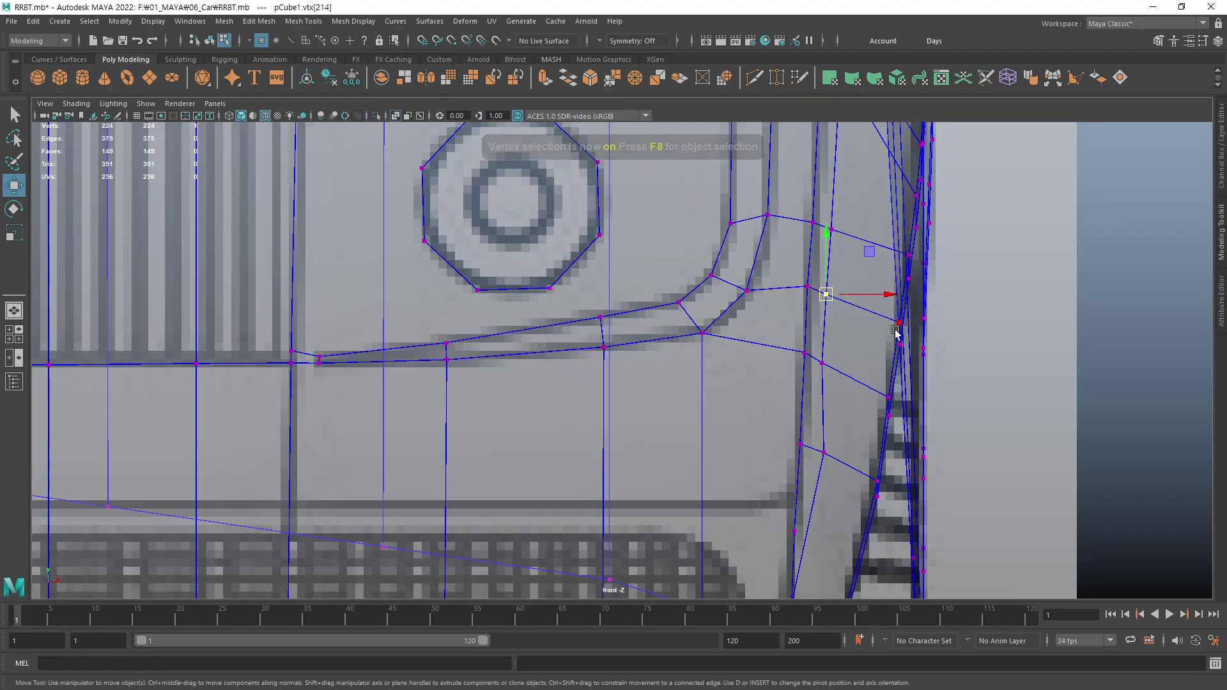
left_click(825, 459)
left_click_drag(895, 458, 875, 452)
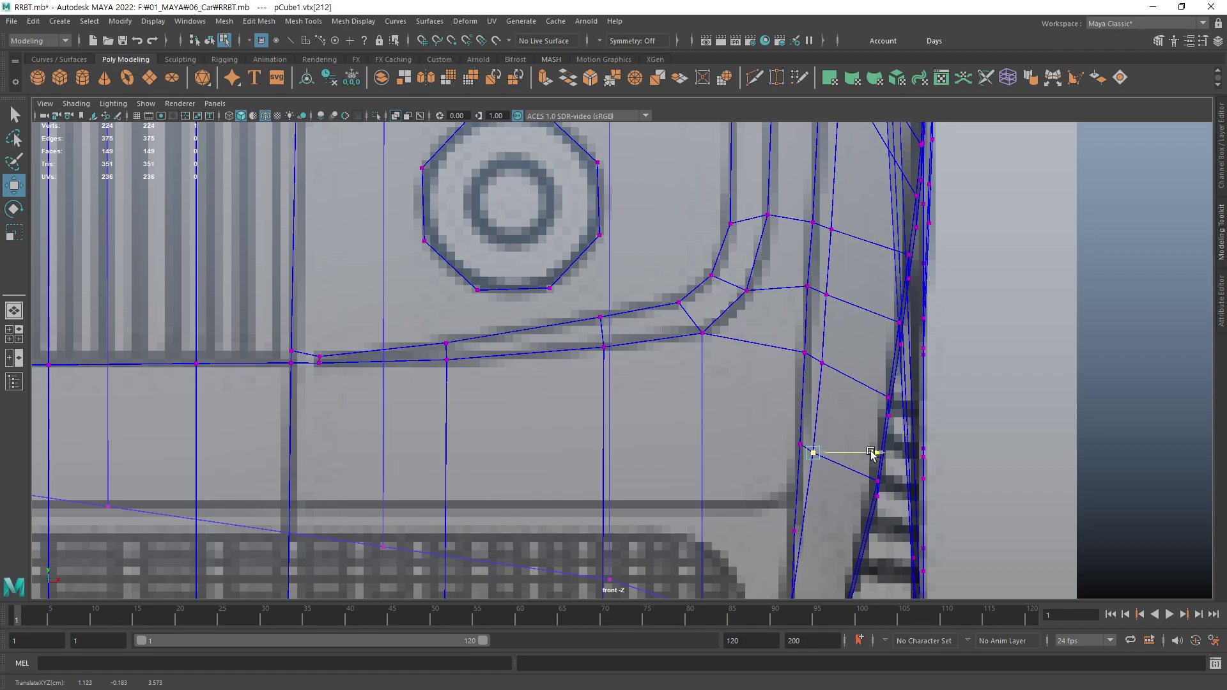
- Nudge the vertices beside the headlight's lower edge slightly right along X
left_click(829, 299)
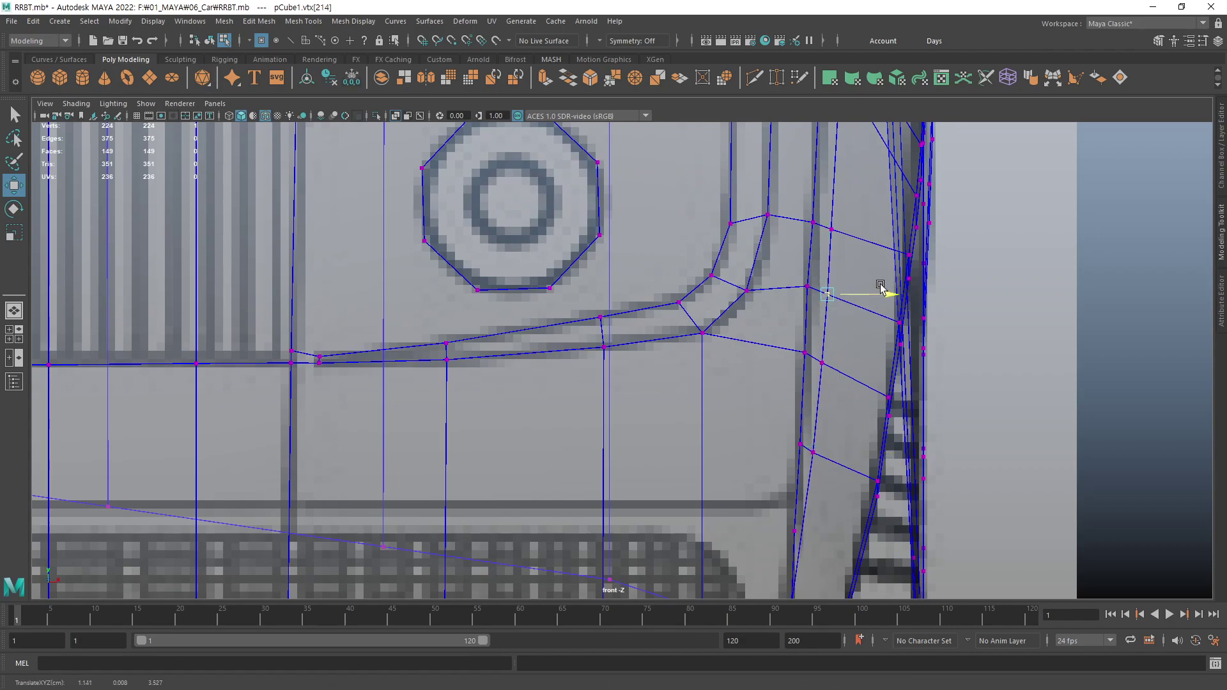
left_click(832, 231)
middle_click_drag(856, 255, 837, 368, "alt")
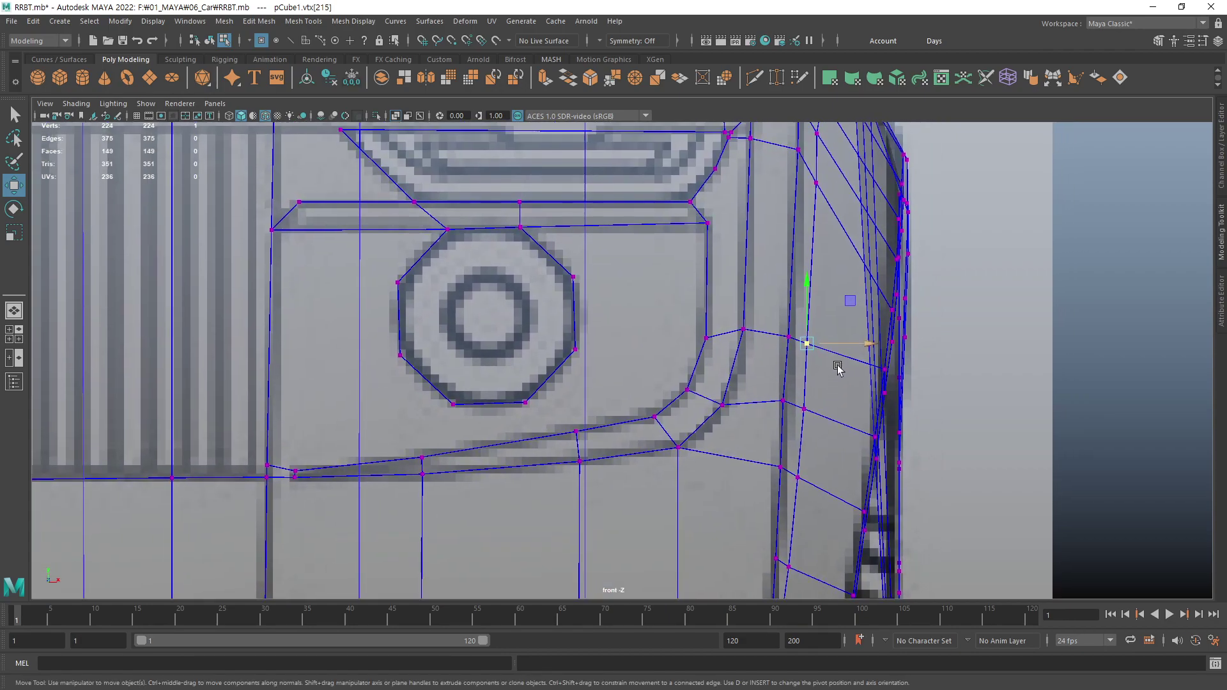
left_click_drag(870, 343, 873, 343)
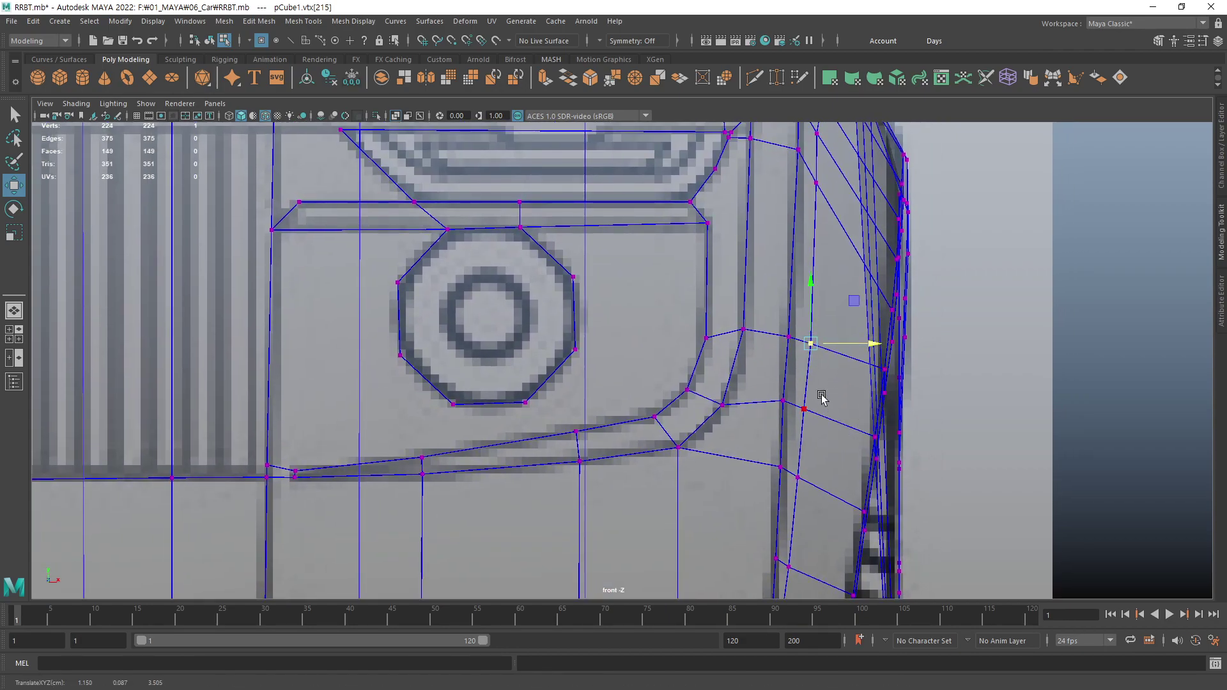
left_click(781, 405)
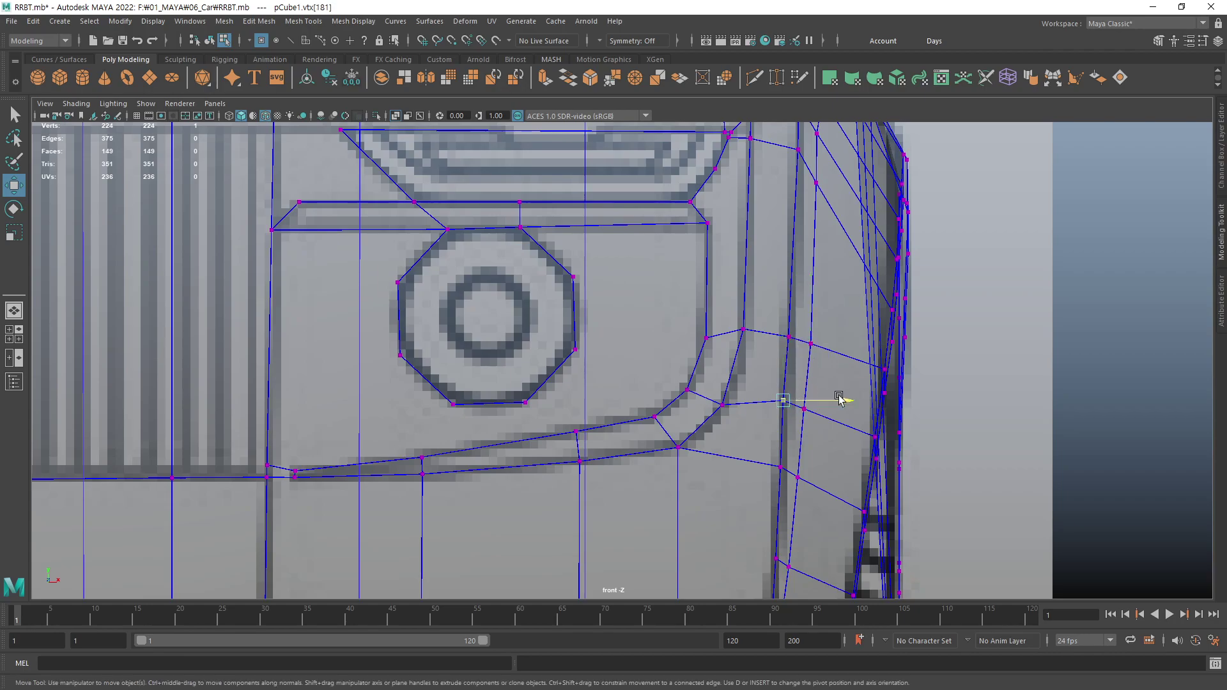
left_click_drag(838, 397, 840, 398)
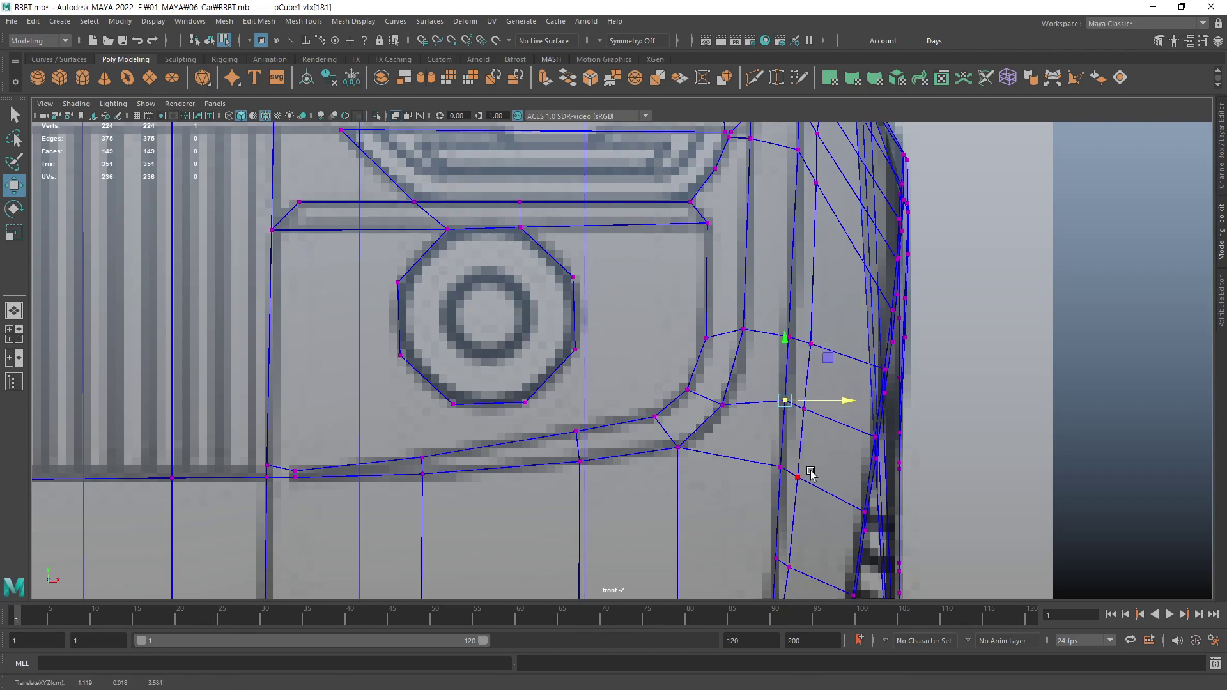
- Align the vertices below the headlight corner and the lowest corner vertex to the blueprint line
middle_click_drag(784, 476, 797, 419, "alt")
left_click(814, 432)
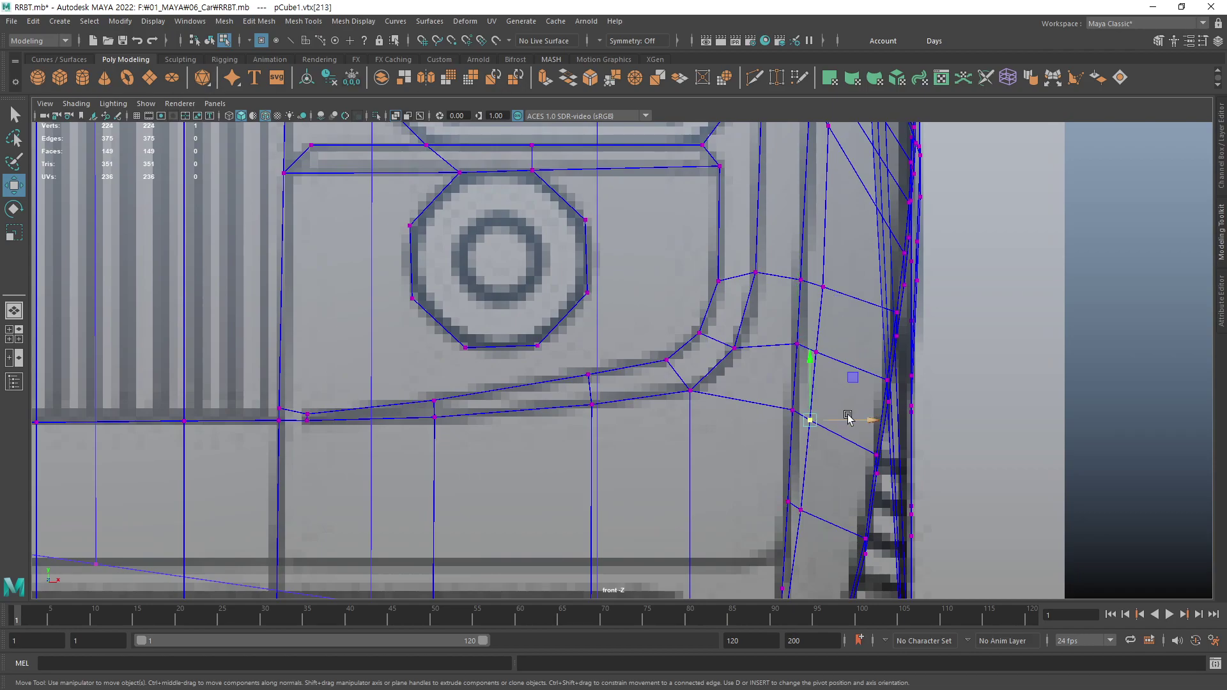
left_click(825, 359)
left_click_drag(871, 351, 877, 351)
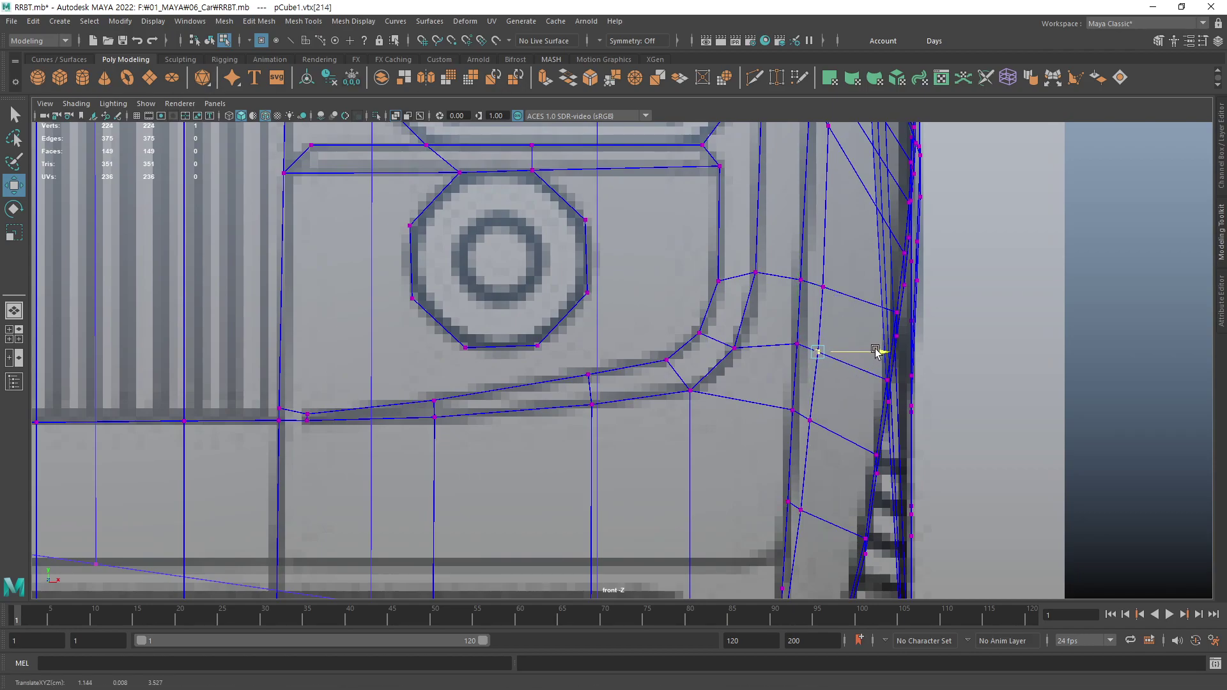
left_click(812, 423)
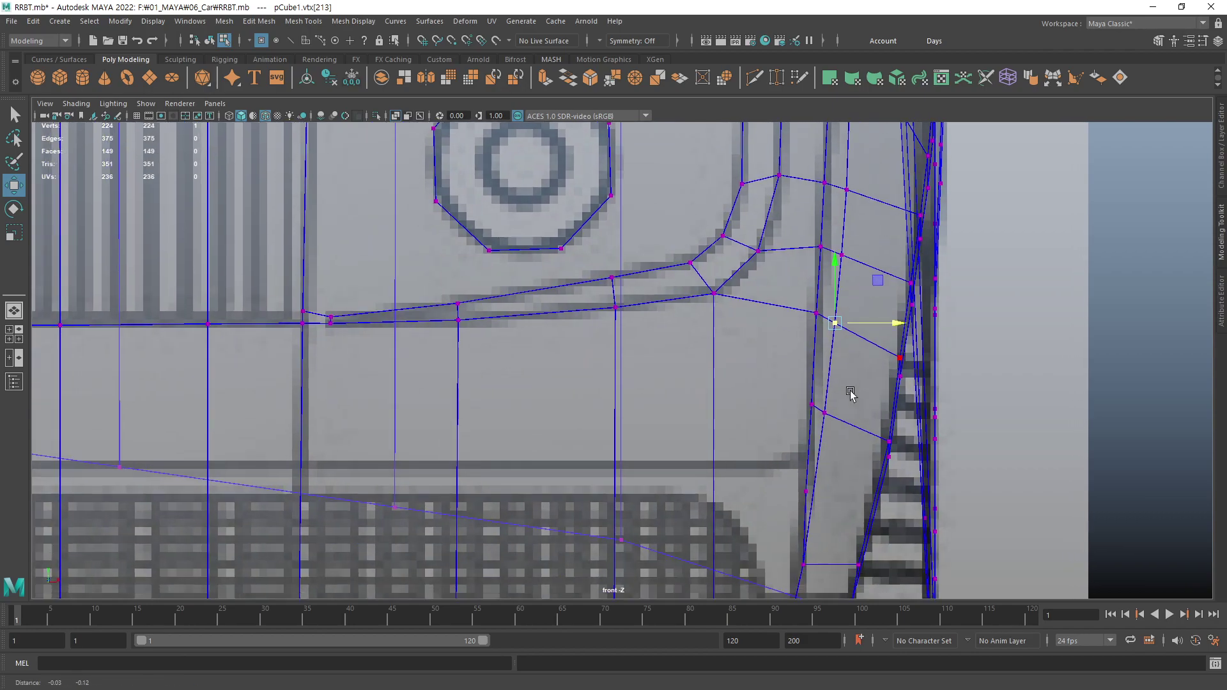
middle_click_drag(865, 419, 849, 391, "alt")
left_click(829, 392)
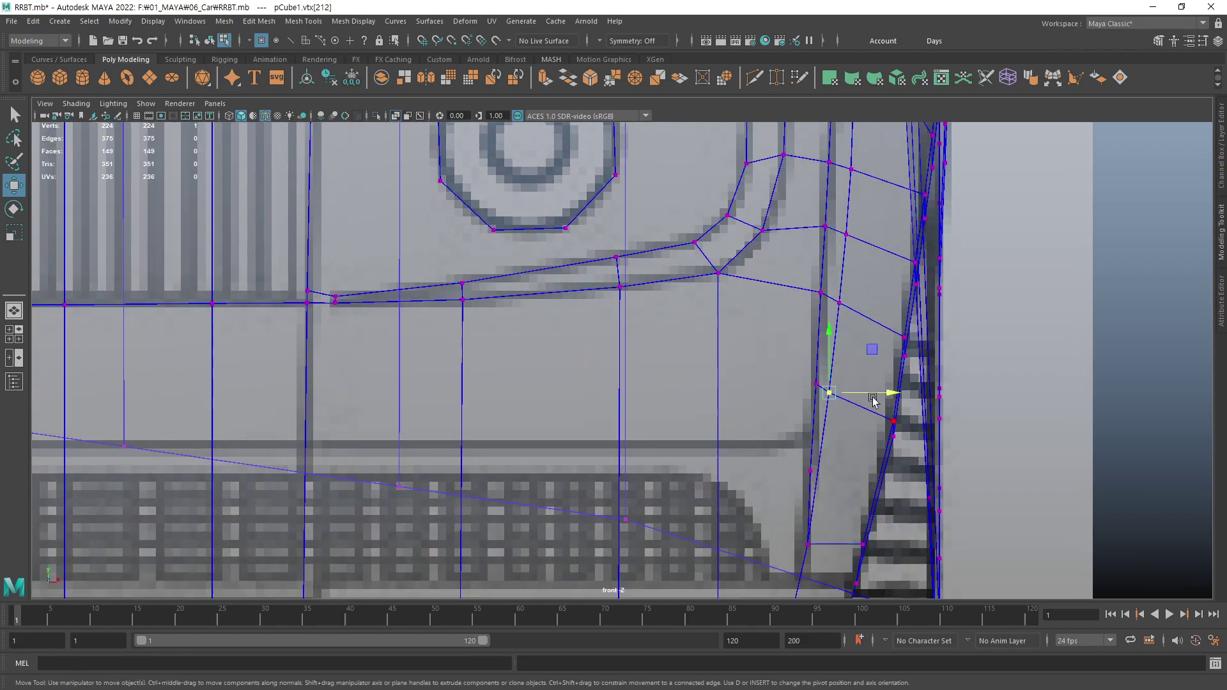
left_click_drag(874, 400, 876, 397)
- Zoom out, inspect the reshaped fender in perspective, and leave vertex mode
right_click_drag(876, 397, 741, 406, "alt")
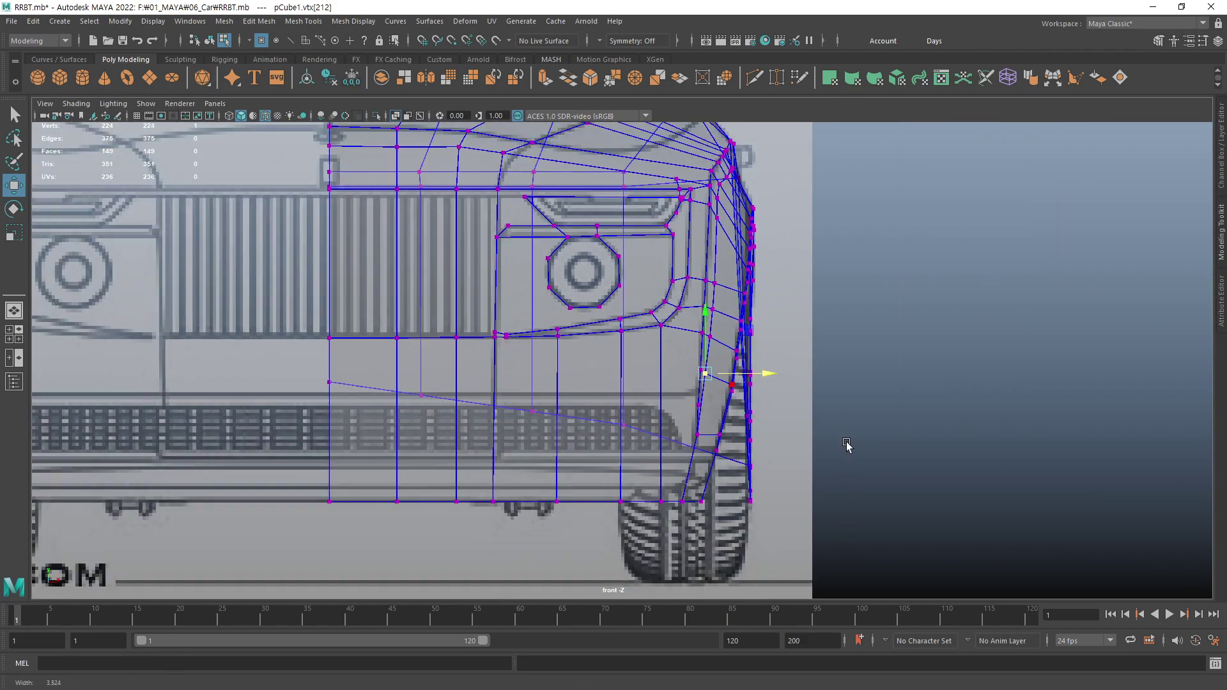
middle_click_drag(741, 406, 746, 419, "alt")
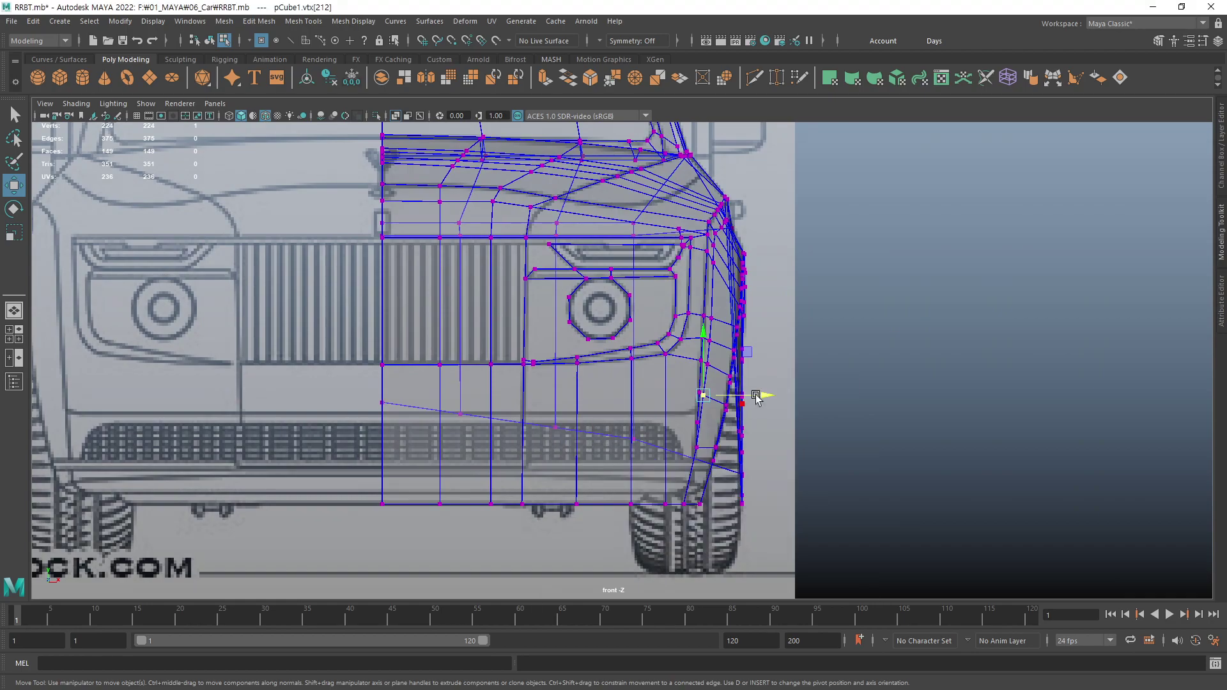
key("space")
key("space")
mouse_move(769, 397)
left_mouse_down("alt")
mouse_move(659, 478)
mouse_move(693, 411)
mouse_move(729, 405)
left_mouse_up("alt")
key("F8")
- Clear the selection, hide the wireframe on the shaded model, and orbit close to the fender
left_click(629, 522)
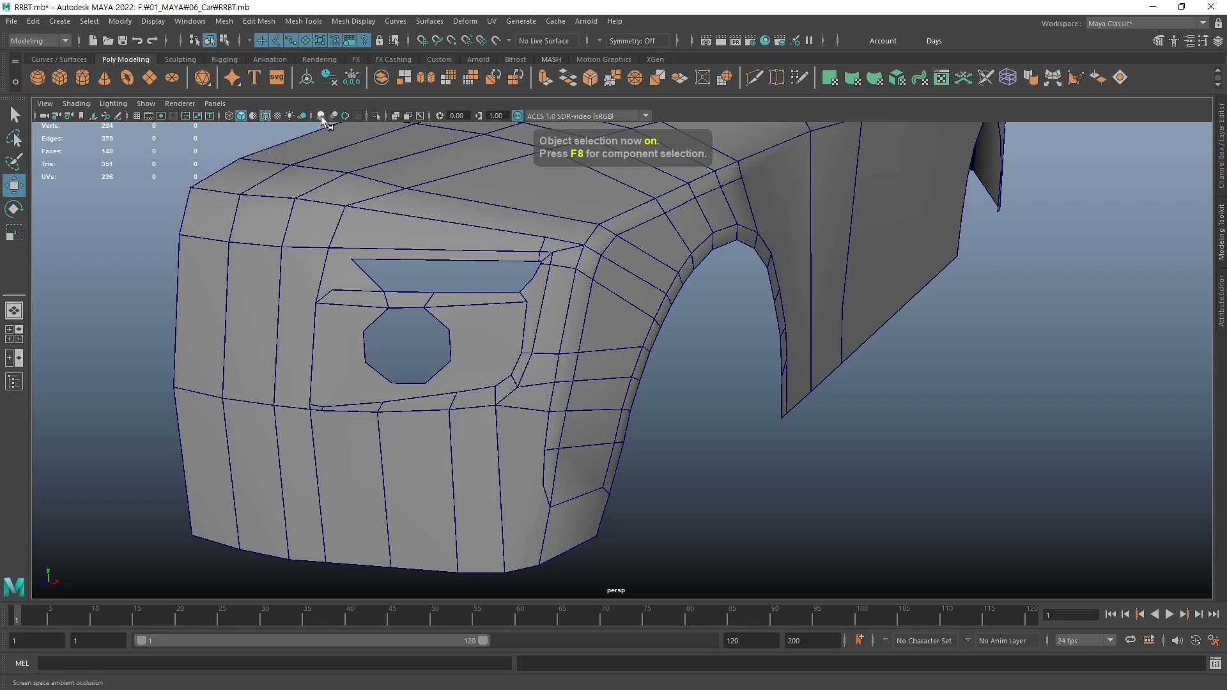
left_click(266, 115)
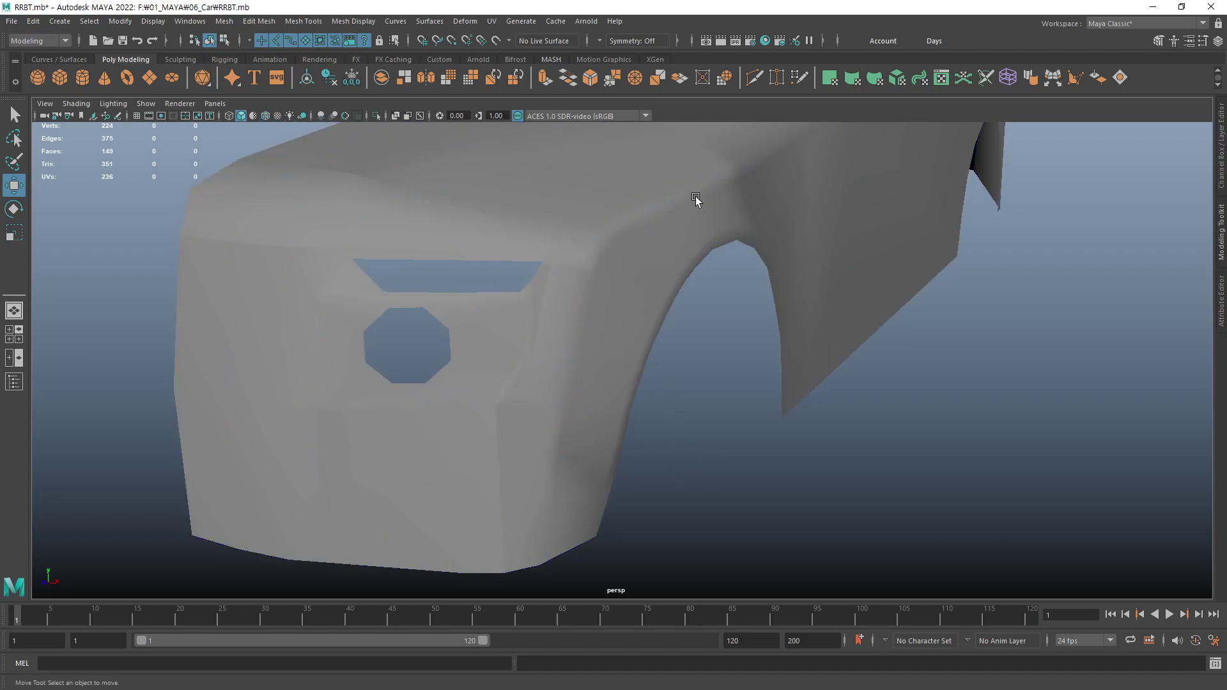
mouse_move(696, 199)
left_mouse_down("alt")
mouse_move(581, 294)
mouse_move(680, 220)
left_mouse_up("alt")
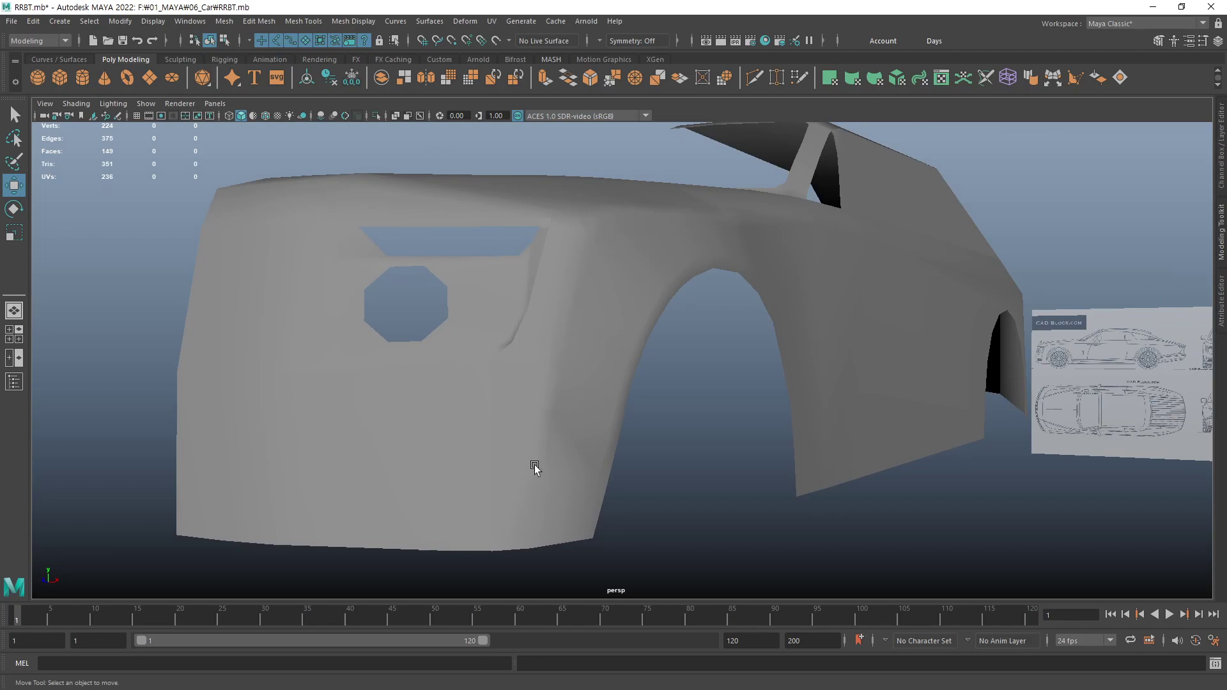
mouse_move(535, 469)
left_mouse_down("alt")
mouse_move(603, 351)
mouse_move(624, 337)
mouse_move(652, 422)
left_mouse_up("alt")
- Check the fender's edges from frontal angles by toggling mesh selection, then return to four views
left_click(618, 506)
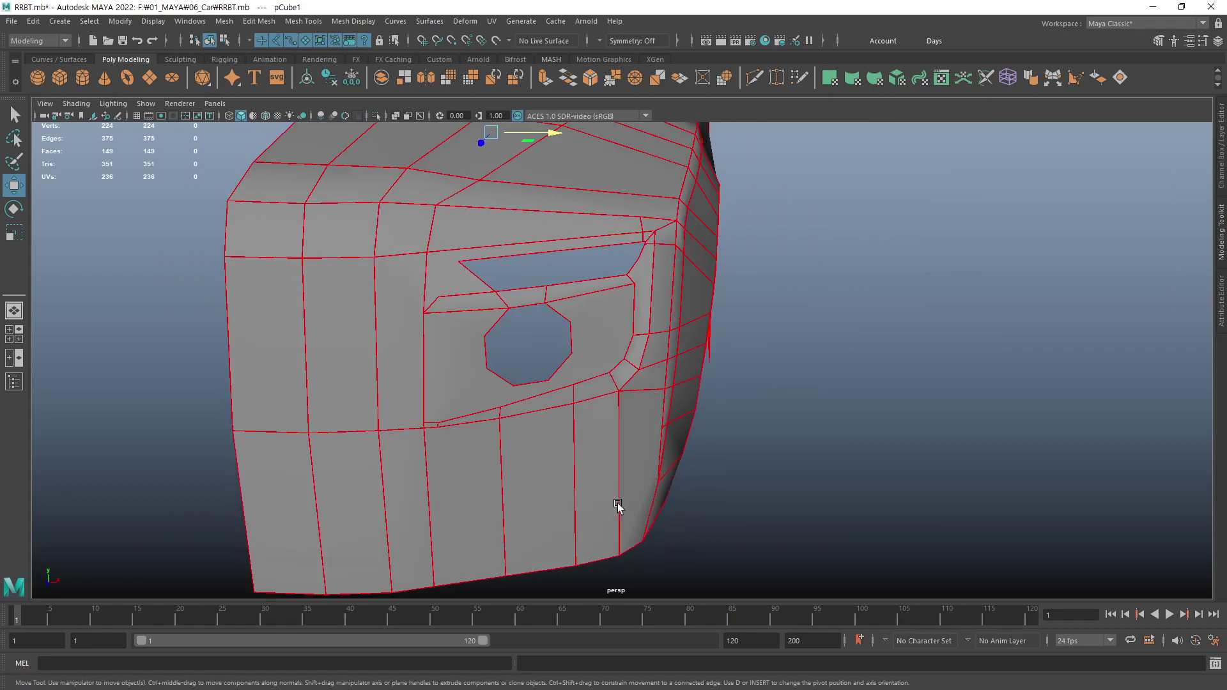
left_click(860, 416)
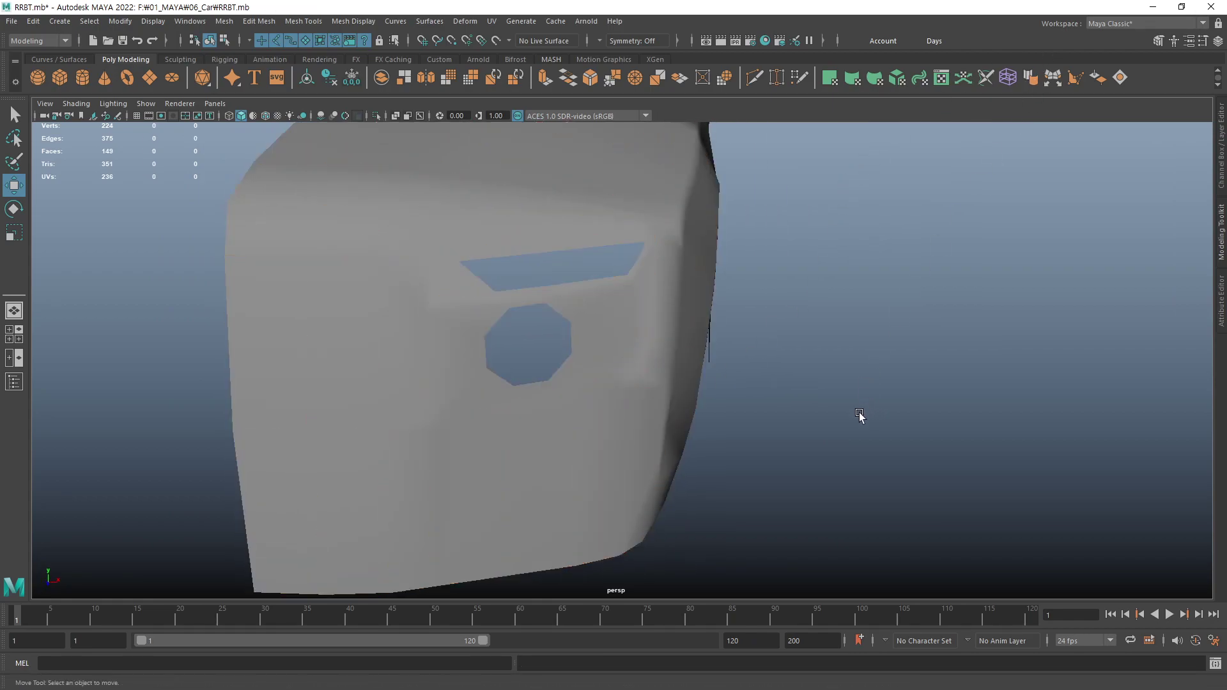
mouse_move(671, 416)
left_mouse_down("alt")
mouse_move(559, 392)
mouse_move(537, 430)
mouse_move(591, 411)
mouse_move(650, 433)
mouse_move(639, 458)
left_mouse_up("alt")
left_click(672, 445)
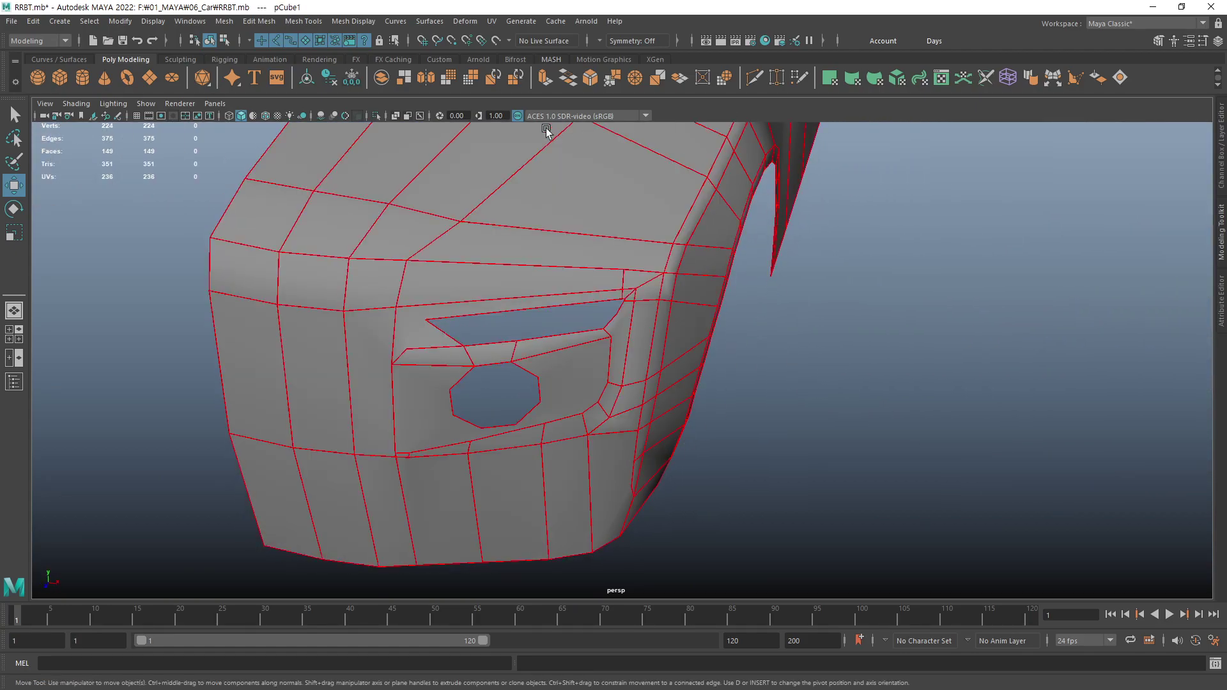
left_click(796, 459)
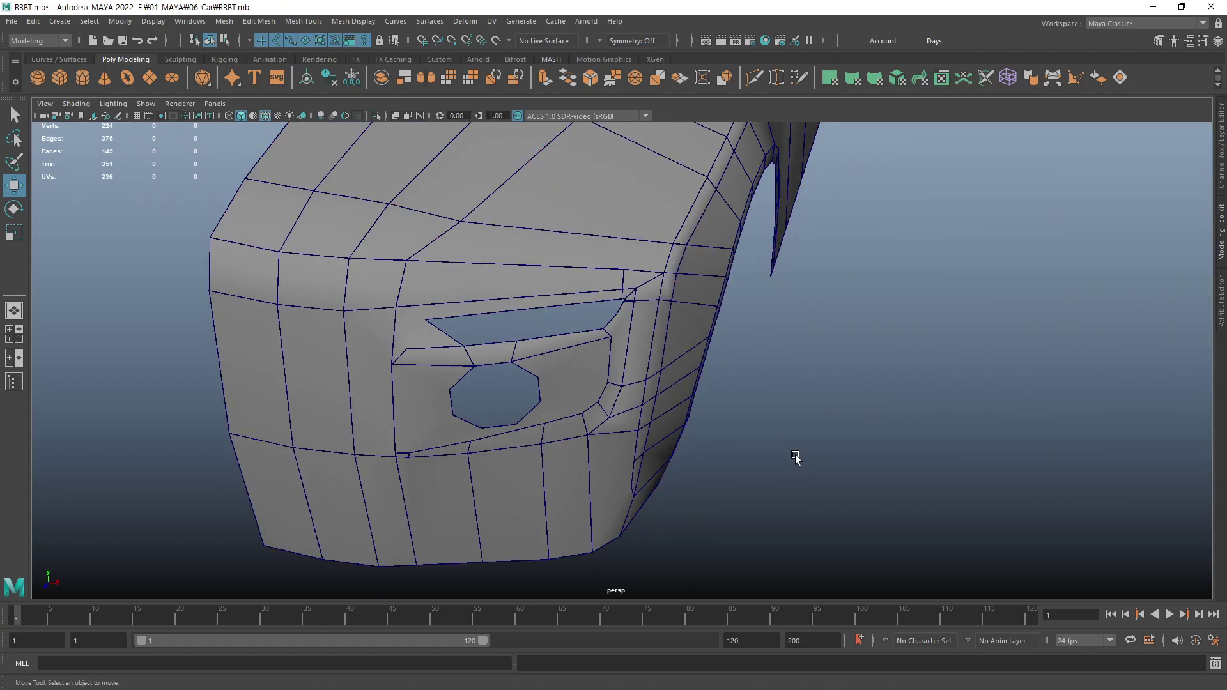
mouse_move(796, 459)
left_mouse_down("alt")
mouse_move(704, 381)
mouse_move(580, 445)
left_mouse_up("alt")
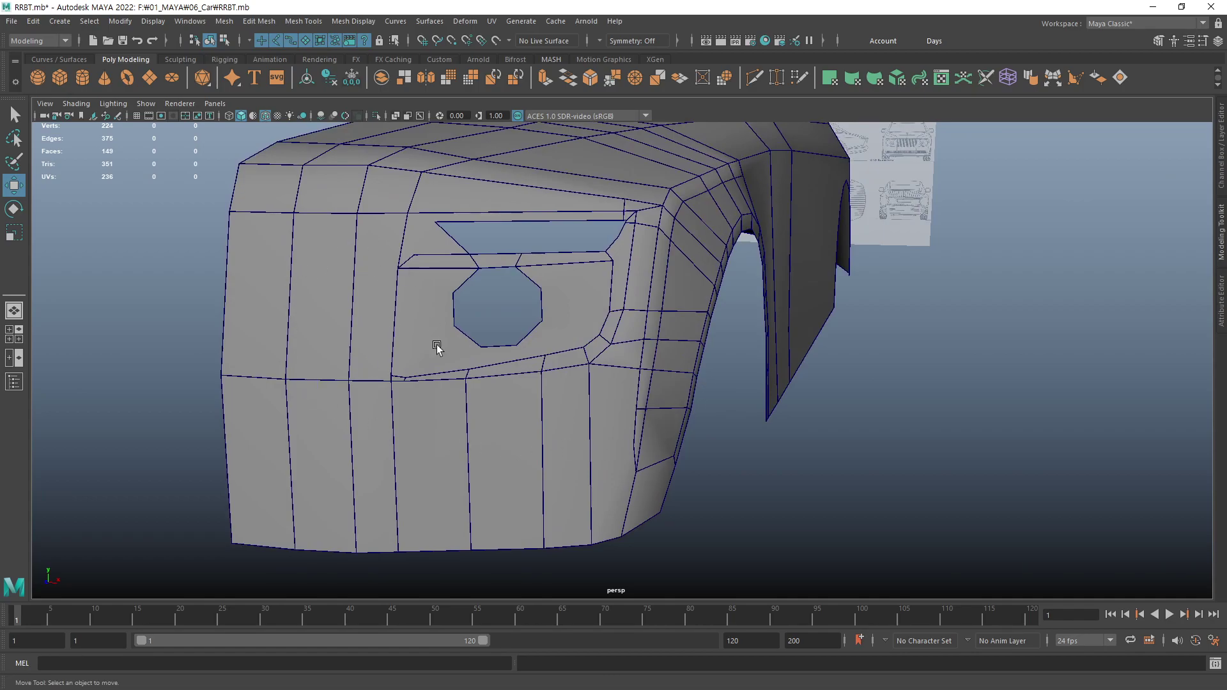
scroll(437, 347, "down", 3)
key("space")
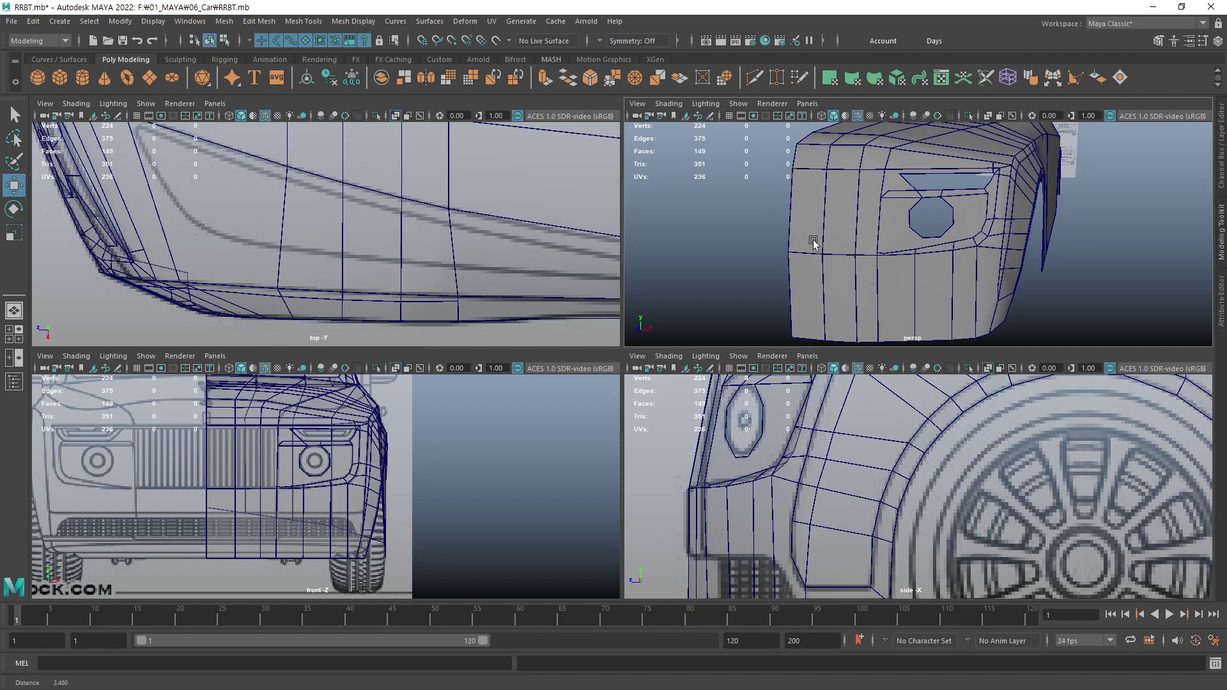
- Select the car body in face mode and pick three grille faces on the front
scroll(799, 210, "up", 3)
left_click(791, 211)
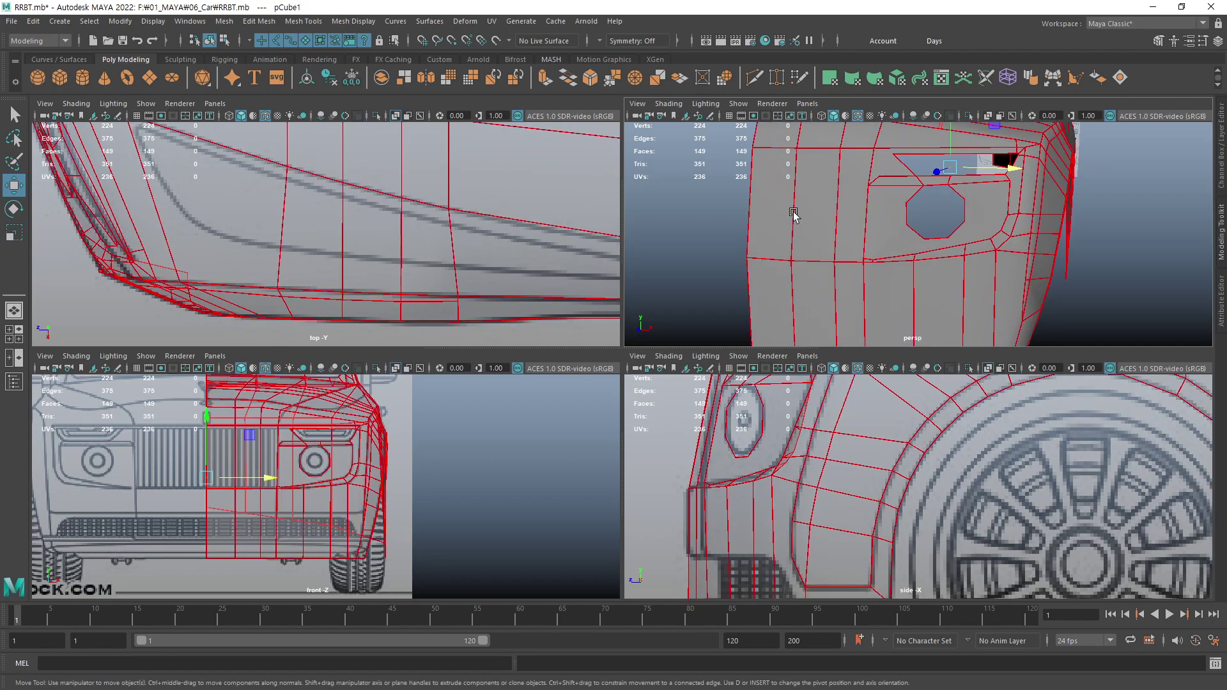
key("F11")
left_click(844, 211)
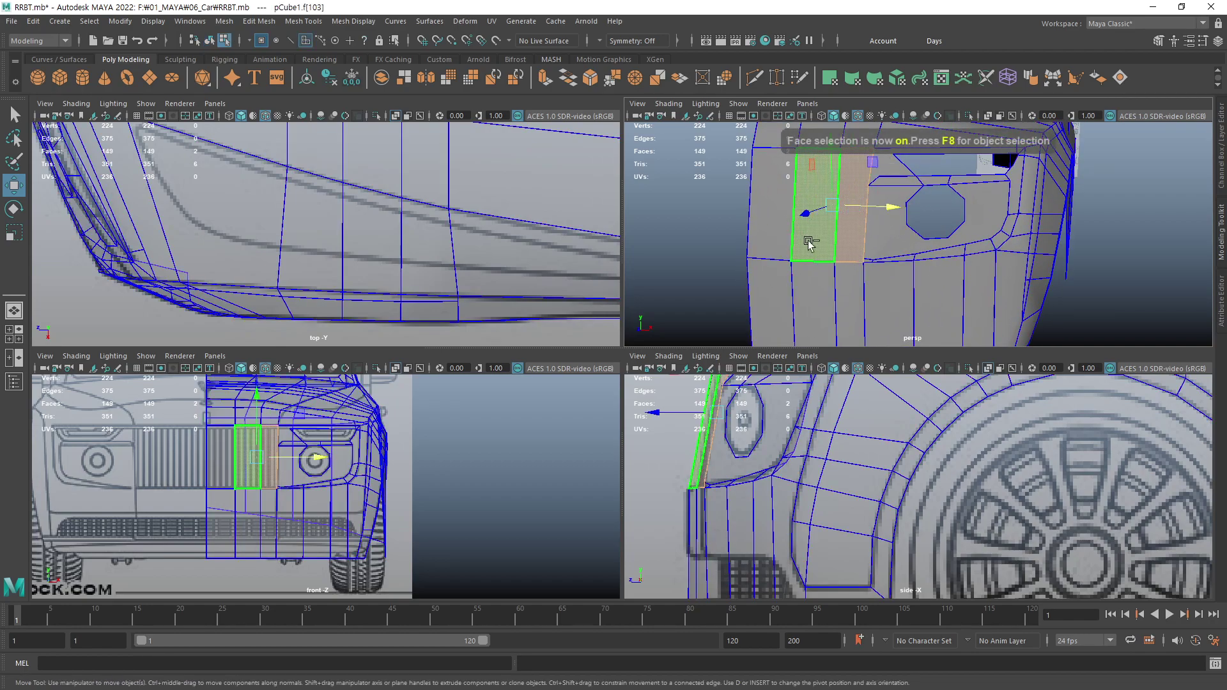
left_click(772, 233, "shift")
left_click(772, 240, "shift")
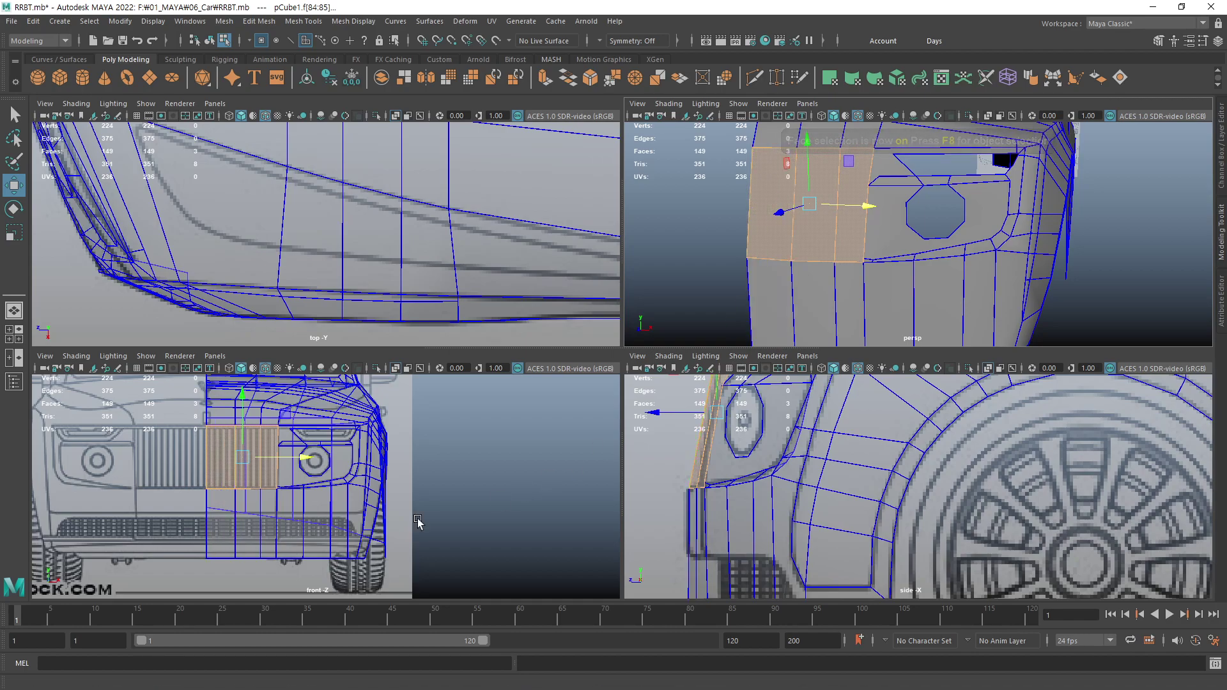
- Maximize the front view alone, clear the faces, and zoom in on the grille and headlight
key("space")
key("space")
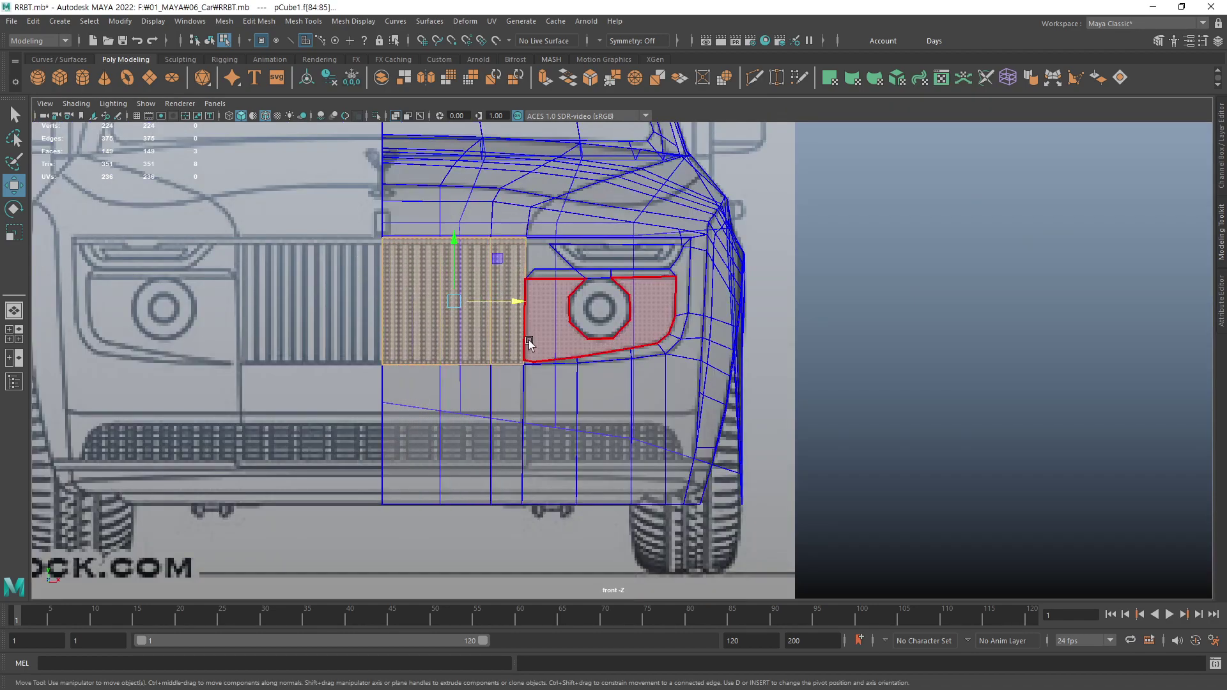
key("space")
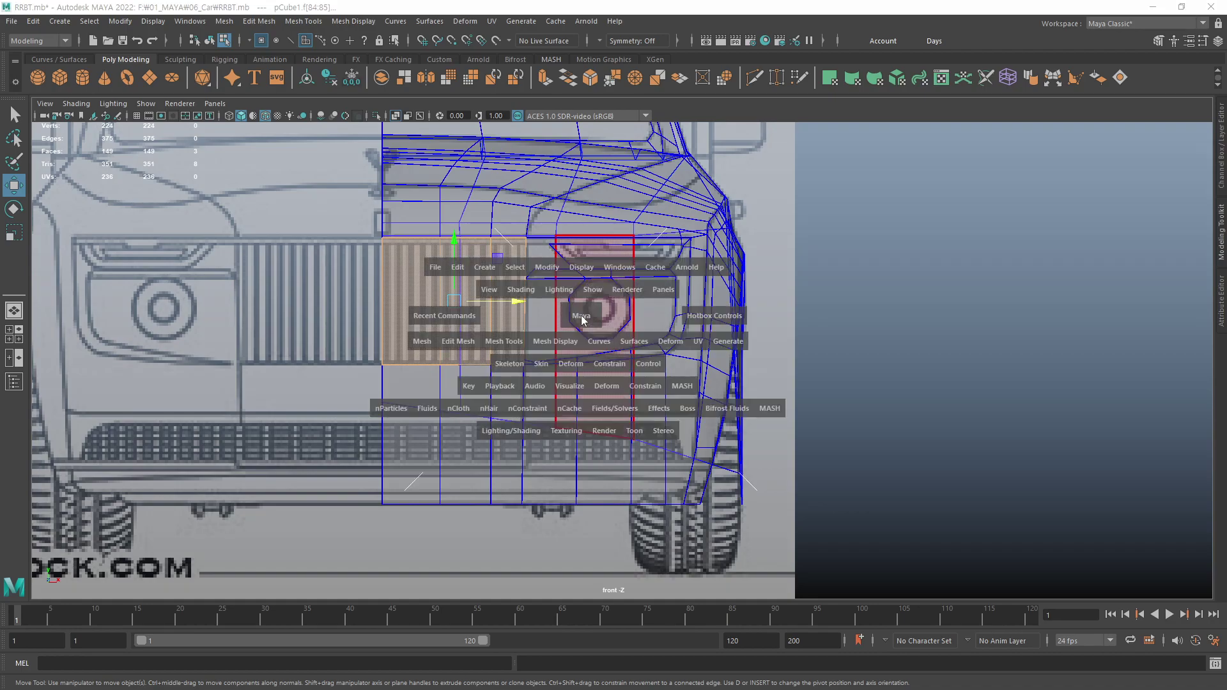
mouse_move(865, 209)
left_mouse_down("alt")
mouse_move(843, 198)
mouse_move(799, 211)
left_mouse_up("alt")
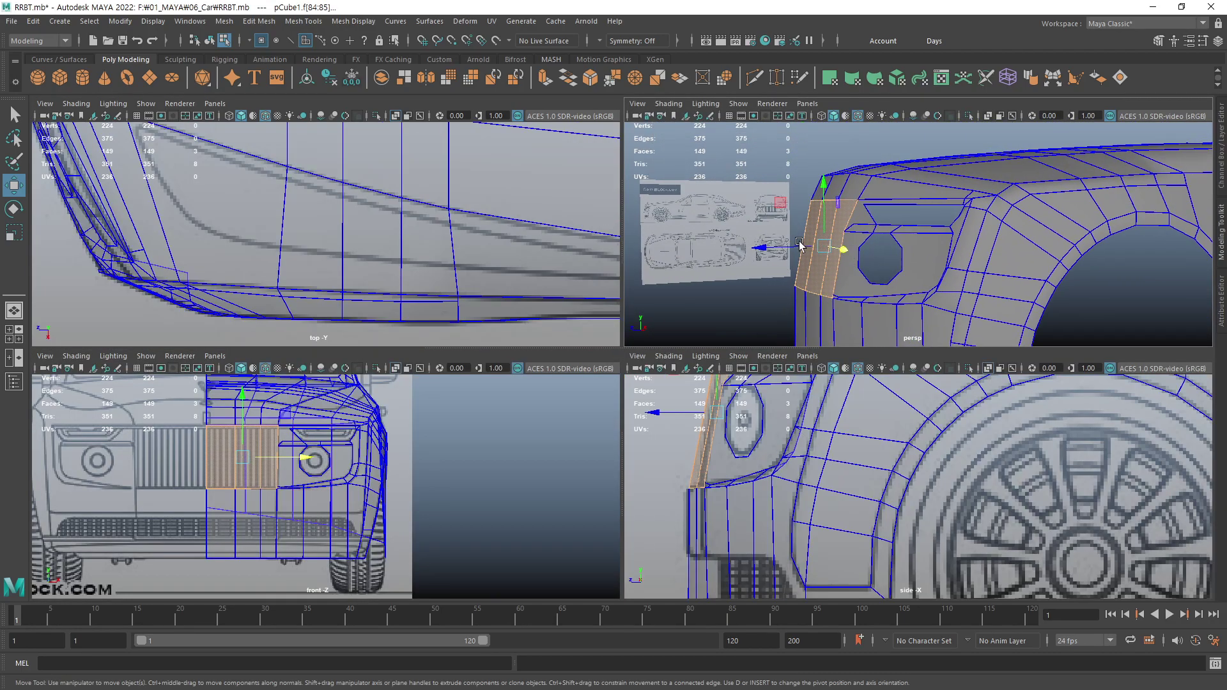
left_click(439, 472)
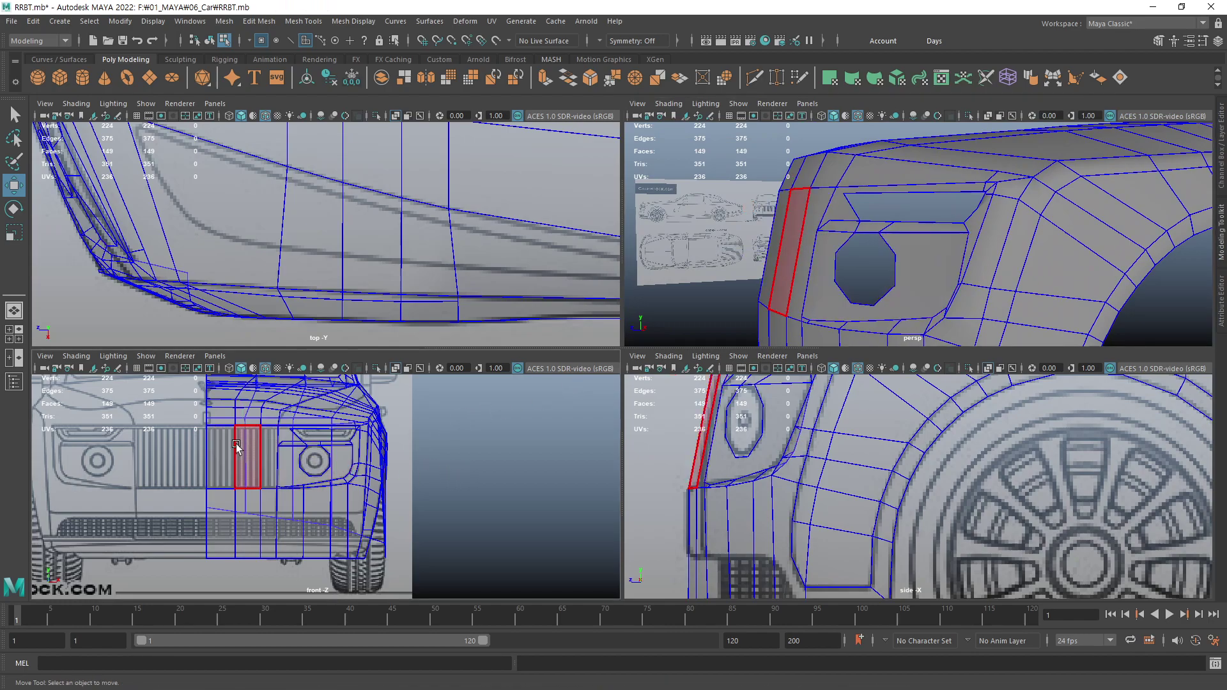
key("space")
scroll(686, 216, "up", 5)
scroll(686, 216, "down", 5)
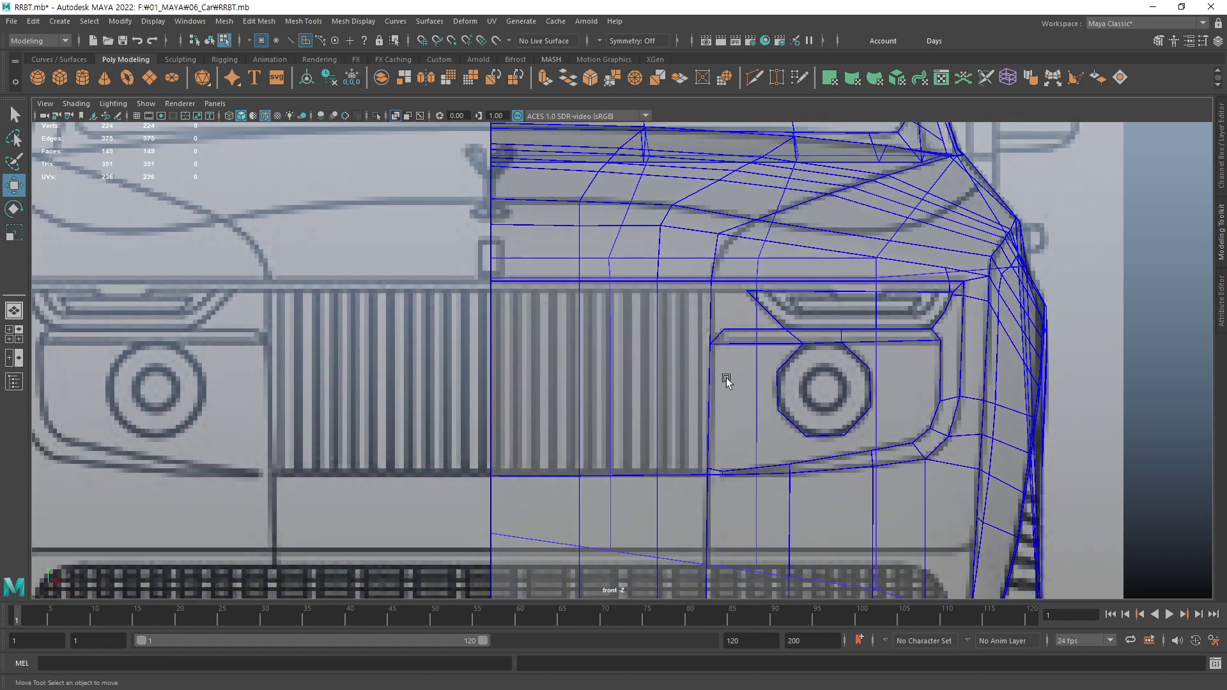
scroll(726, 377, "up", 5)
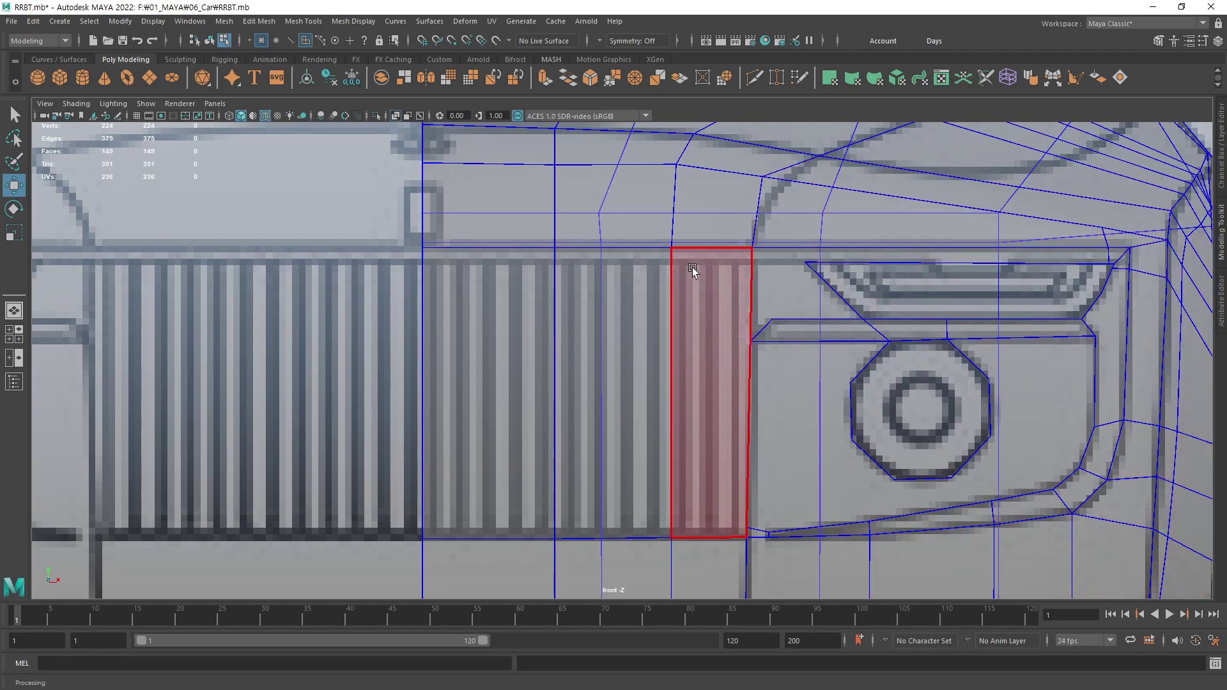
- Multi-Cut a horizontal edge from the headlight vertex to the grille's left edge
left_click(756, 77)
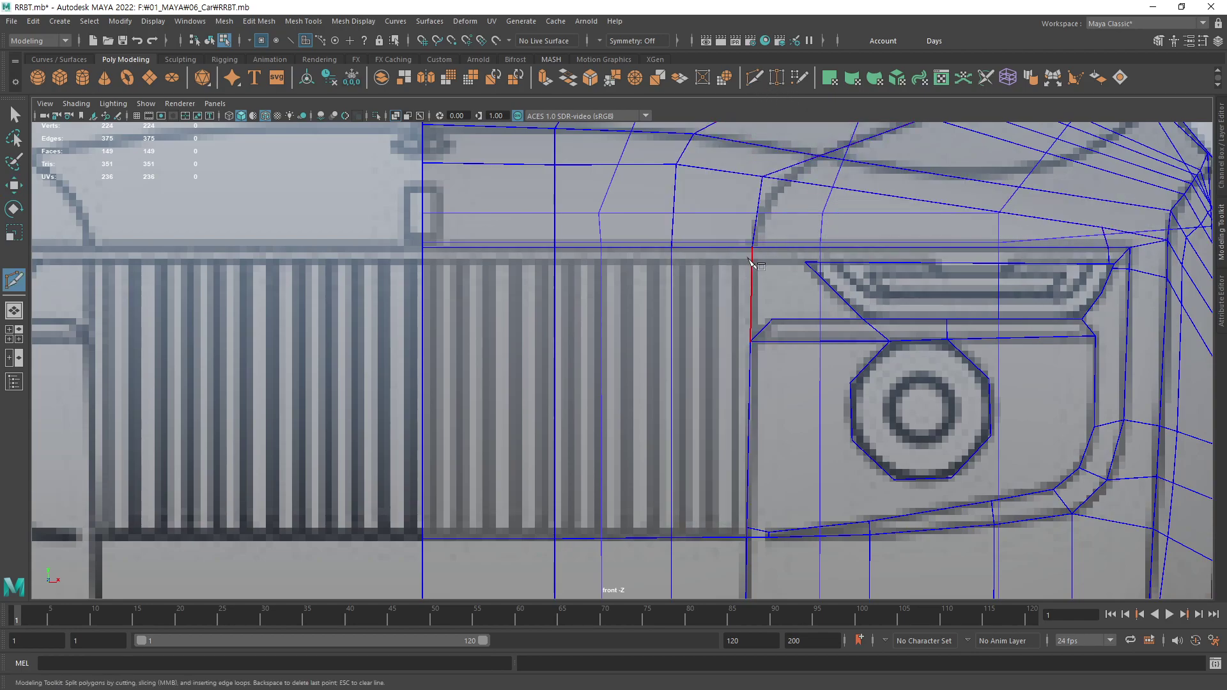
left_click(805, 262)
left_click(422, 262)
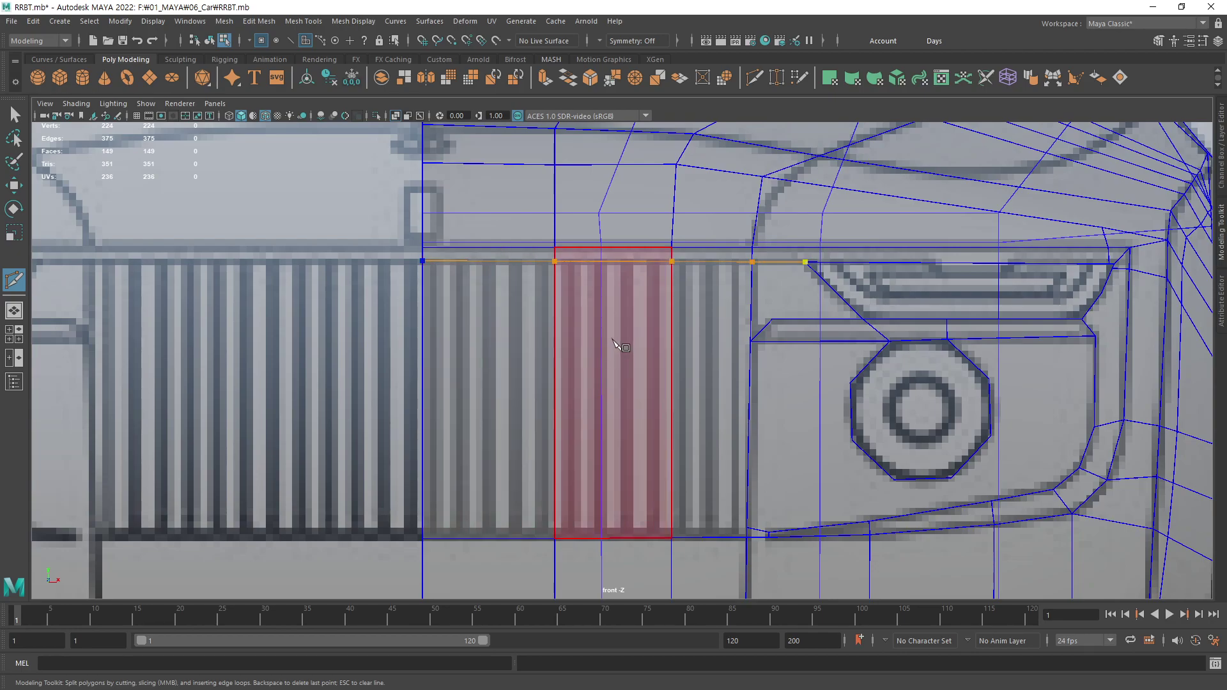
key("Return")
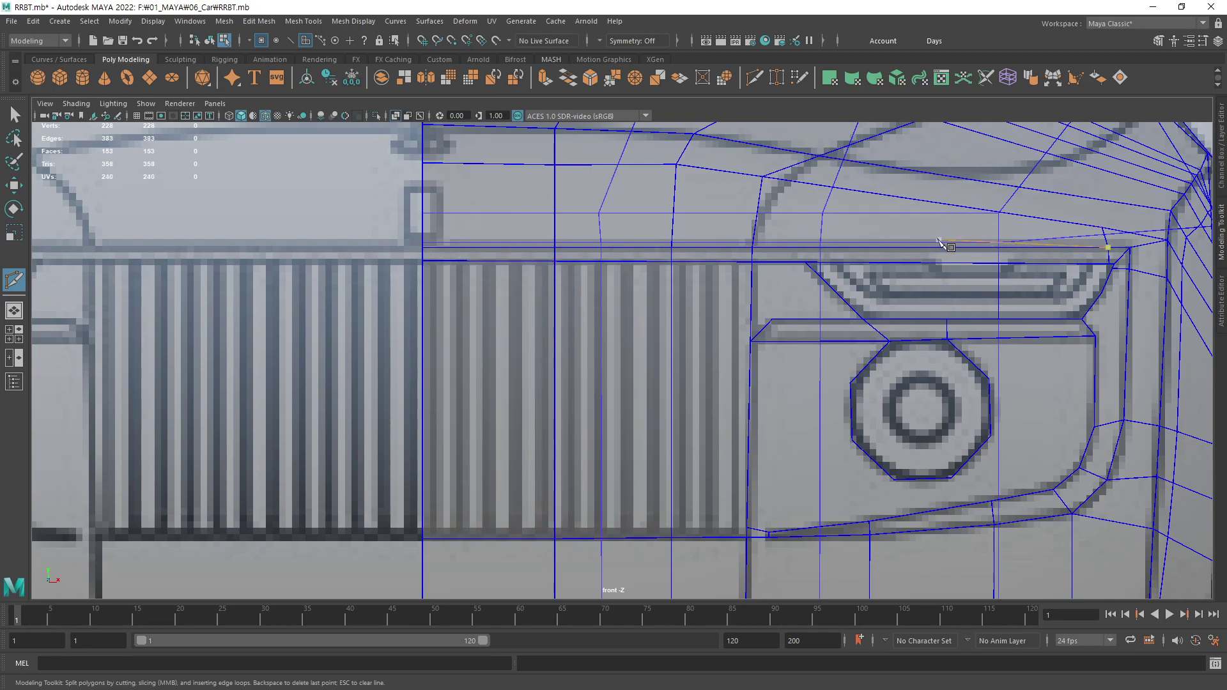
key("Escape")
left_click(671, 263)
- Select the left, middle and right grille faces and return to the four-view layout
key("F11")
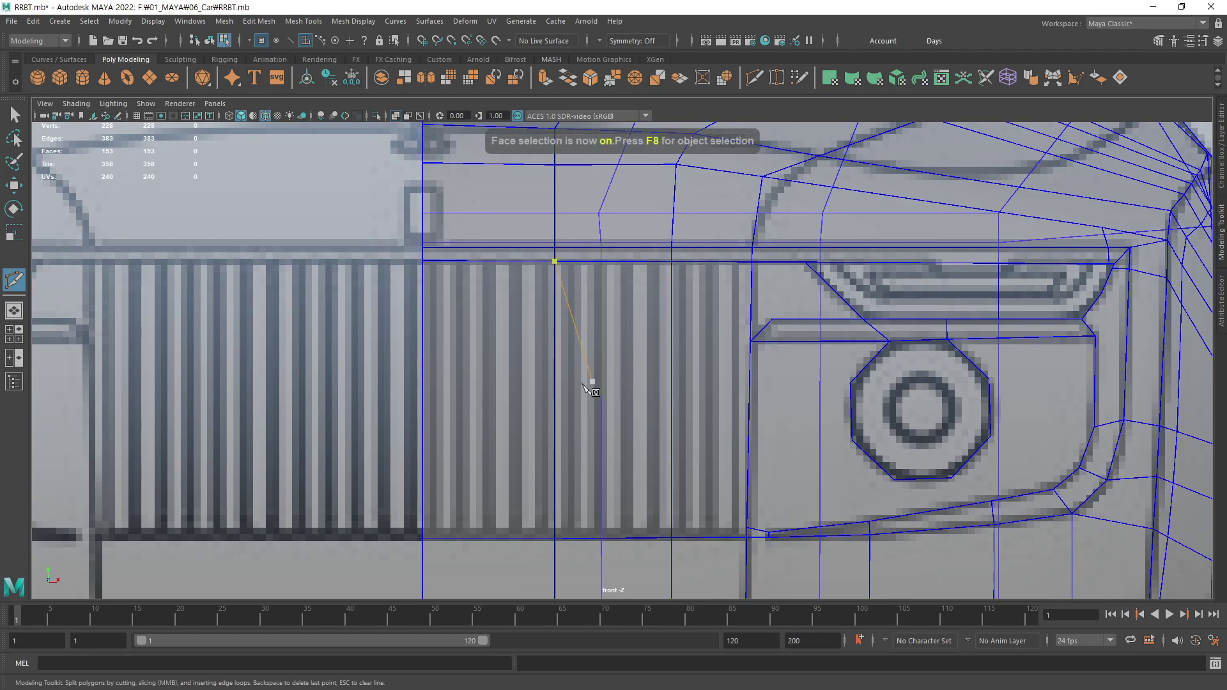
key("q")
left_click(475, 412)
left_click(597, 405, "shift")
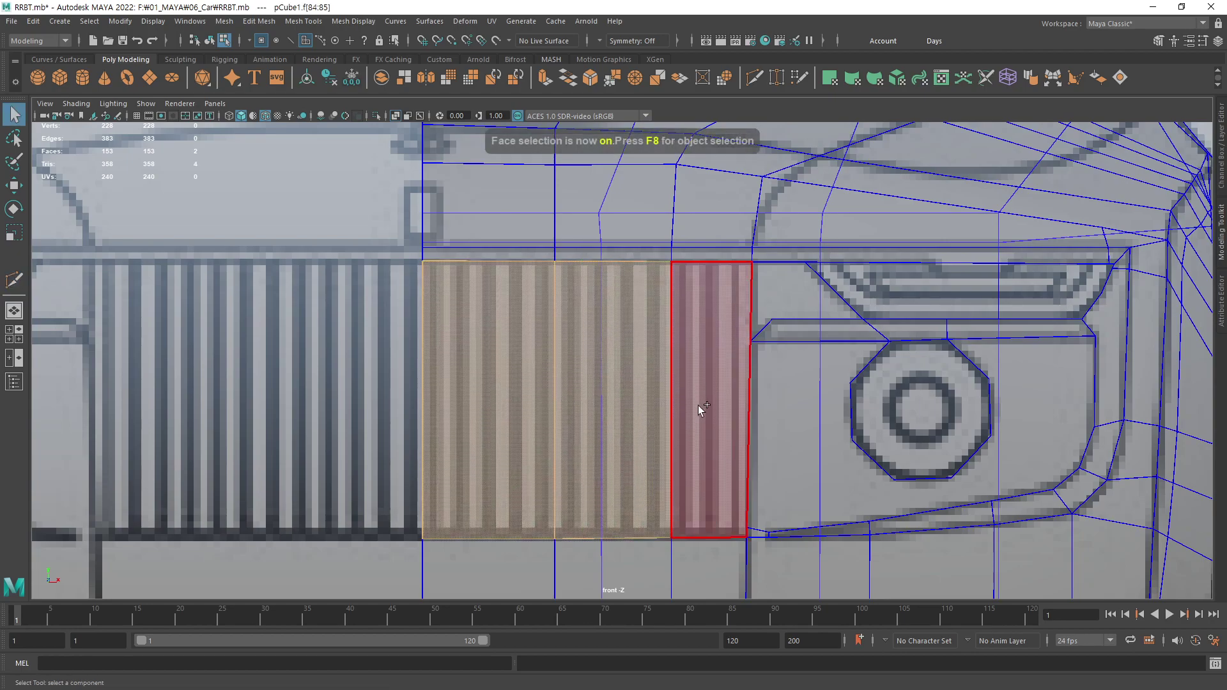
left_click(700, 414, "shift")
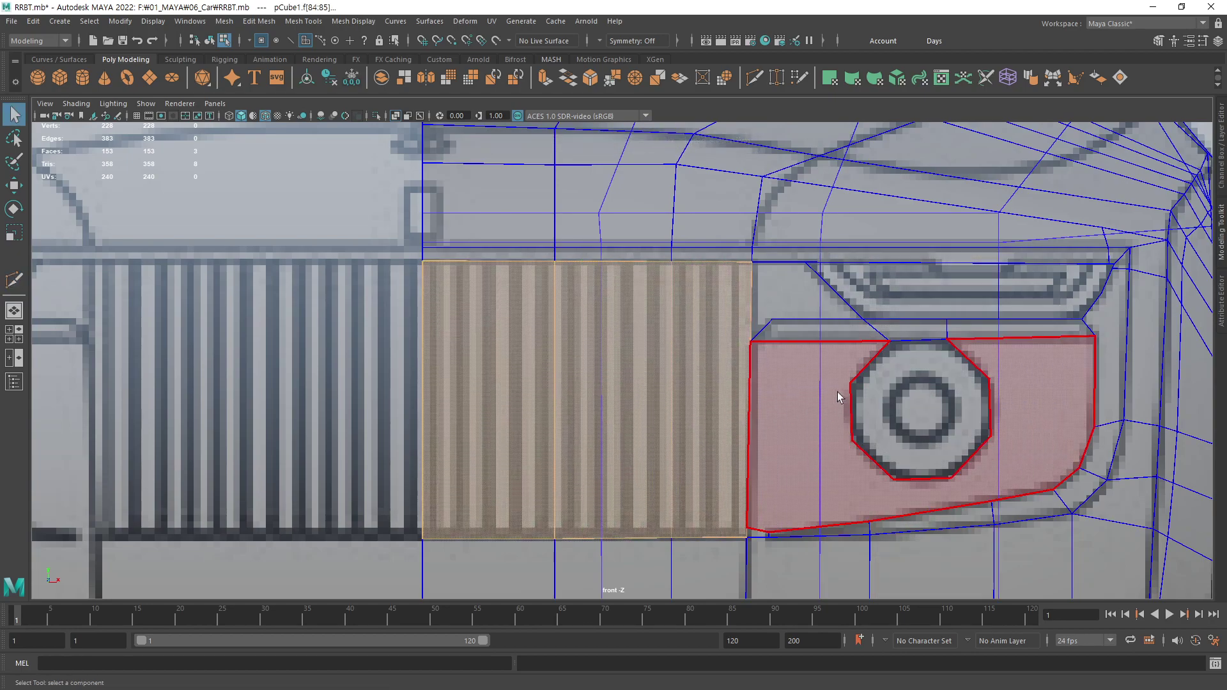
key("space")
mouse_move(813, 302)
left_mouse_down("alt")
mouse_move(945, 273)
mouse_move(882, 241)
left_mouse_up("alt")
key("w")
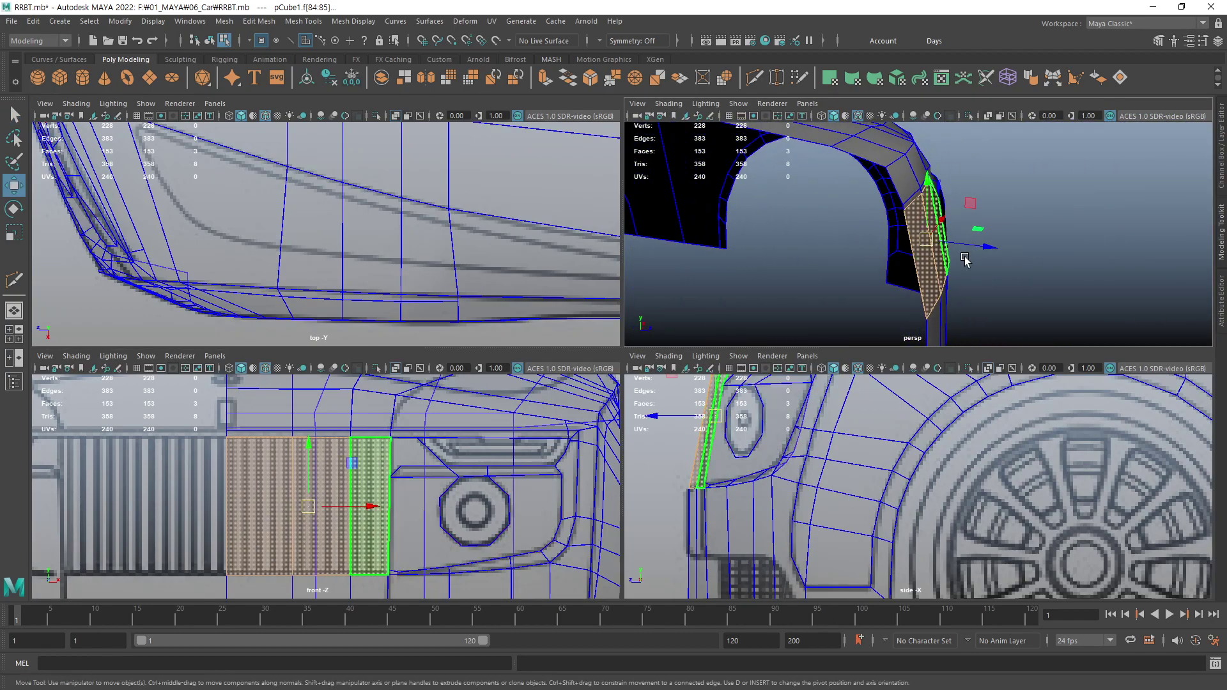
- Extrude the three grille faces outward and delete the extrusion's end face to leave an opening
mouse_move(984, 248)
left_mouse_down("shift")
mouse_move(915, 228)
mouse_move(733, 264)
left_mouse_up("shift")
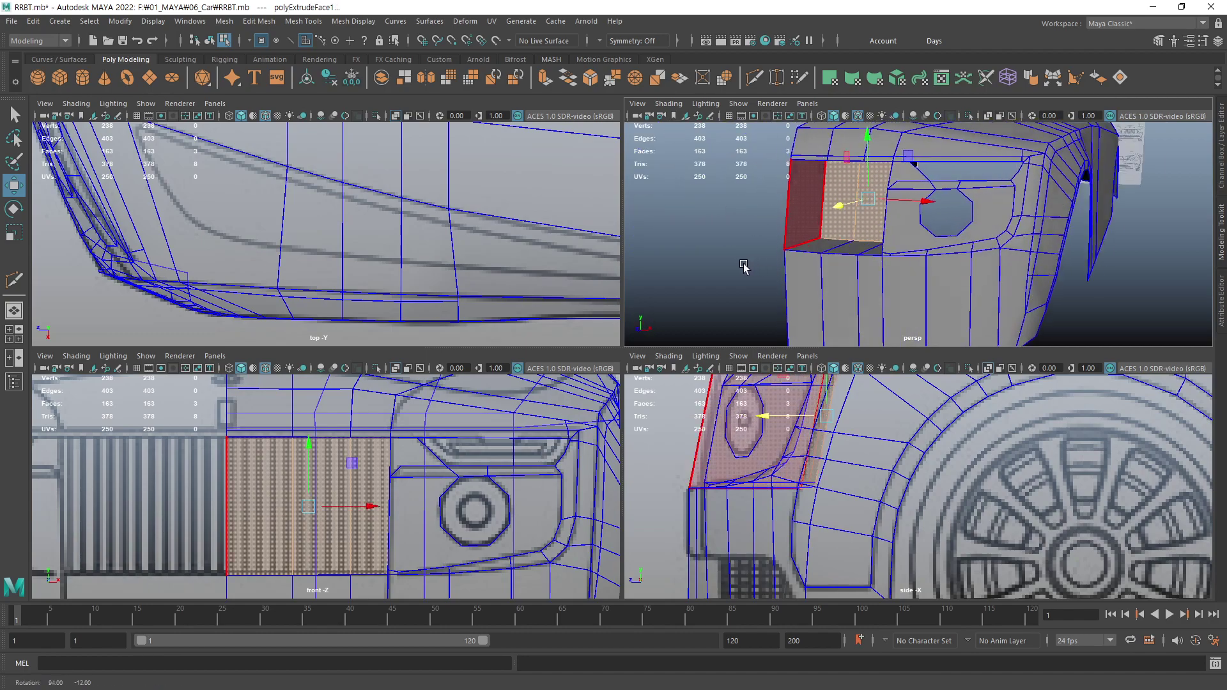
left_click(744, 311)
left_click_drag(743, 311, 801, 262, "alt")
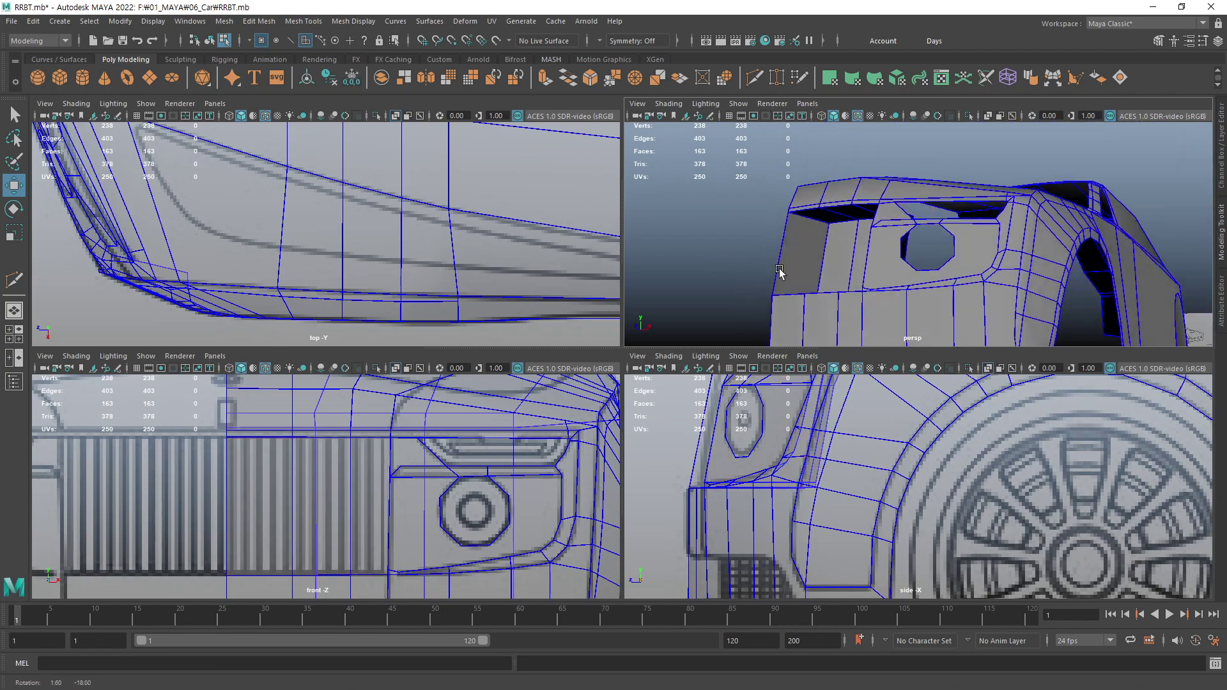
left_click(808, 256)
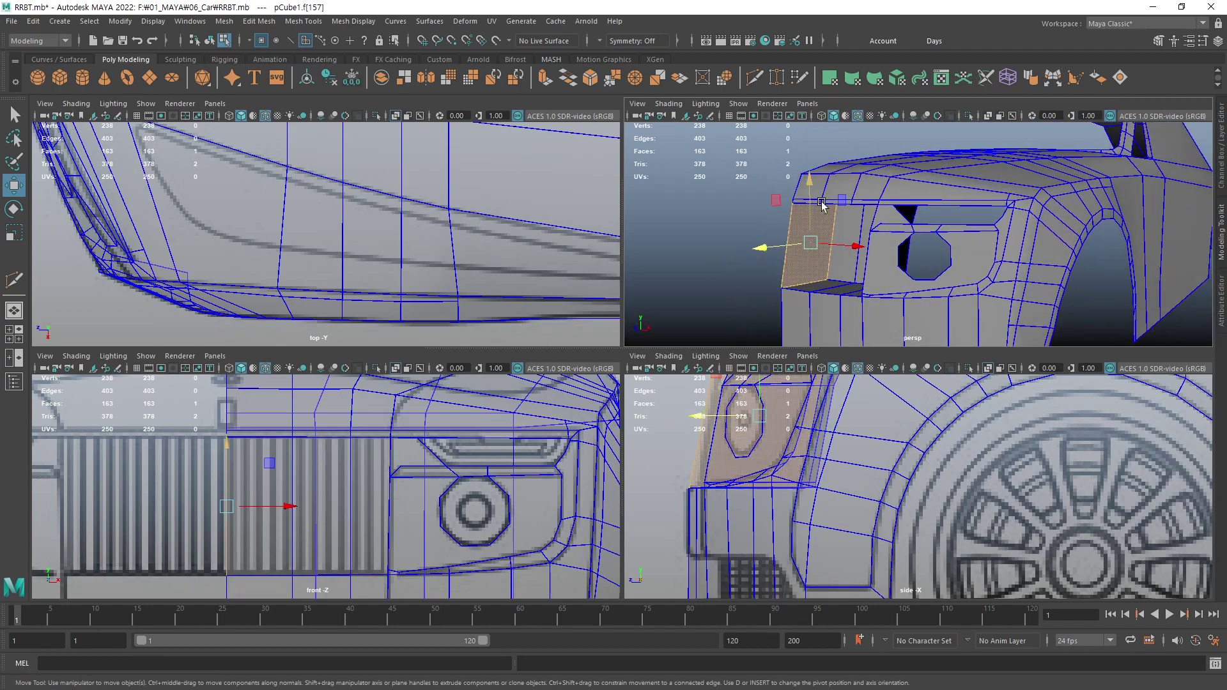
key("Delete")
mouse_move(767, 252)
left_mouse_down("alt")
mouse_move(909, 271)
mouse_move(831, 274)
mouse_move(986, 234)
left_mouse_up("alt")
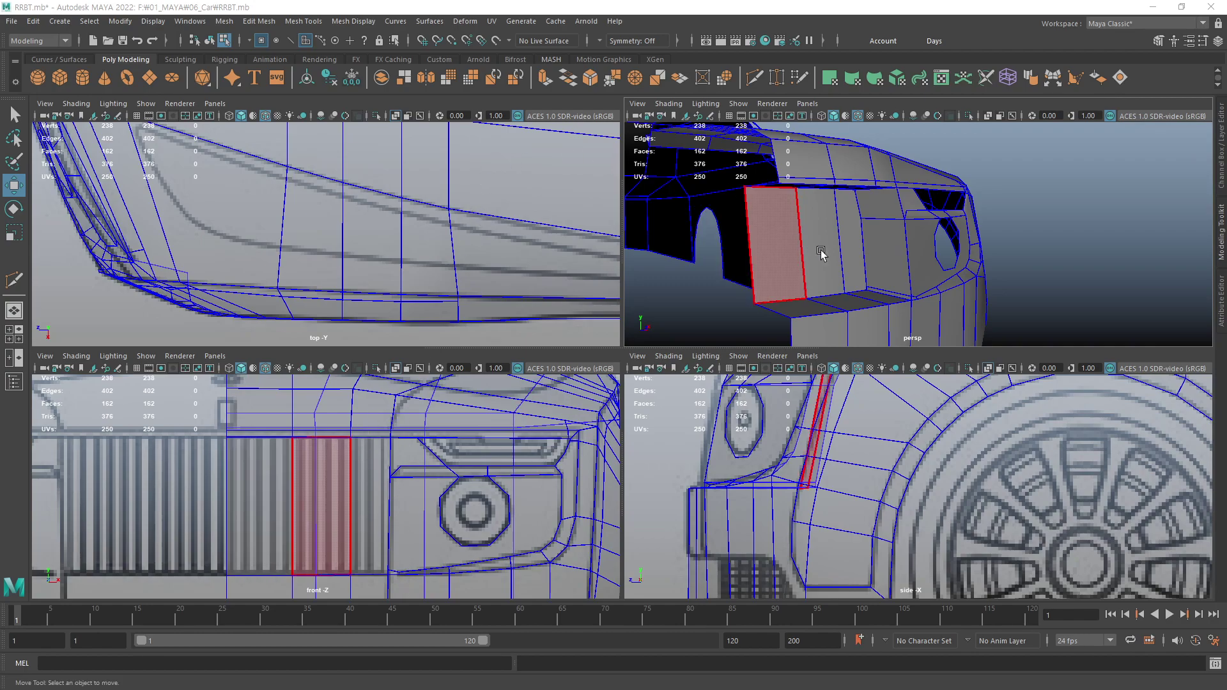
- Reframe the perspective, side and front views on the headlight and pick a nearby vertex
mouse_move(824, 249)
left_mouse_down("alt")
mouse_move(874, 239)
mouse_move(847, 281)
mouse_move(880, 266)
mouse_move(844, 236)
left_mouse_up("alt")
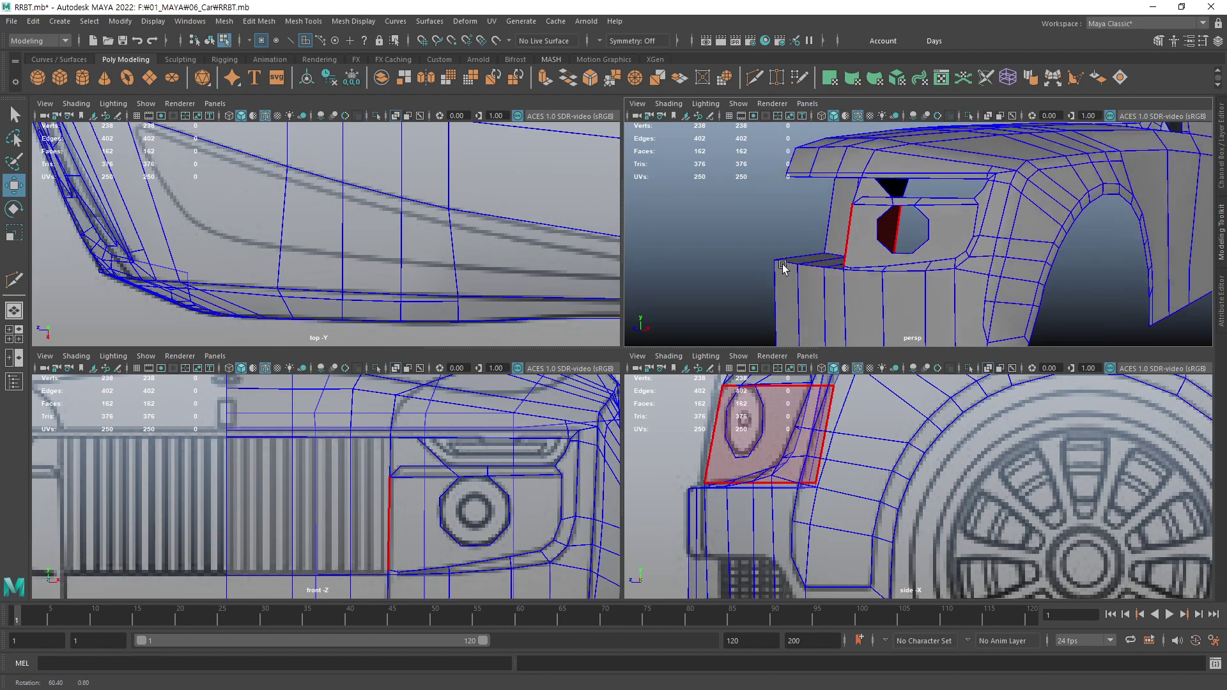
scroll(822, 512, "up", 3)
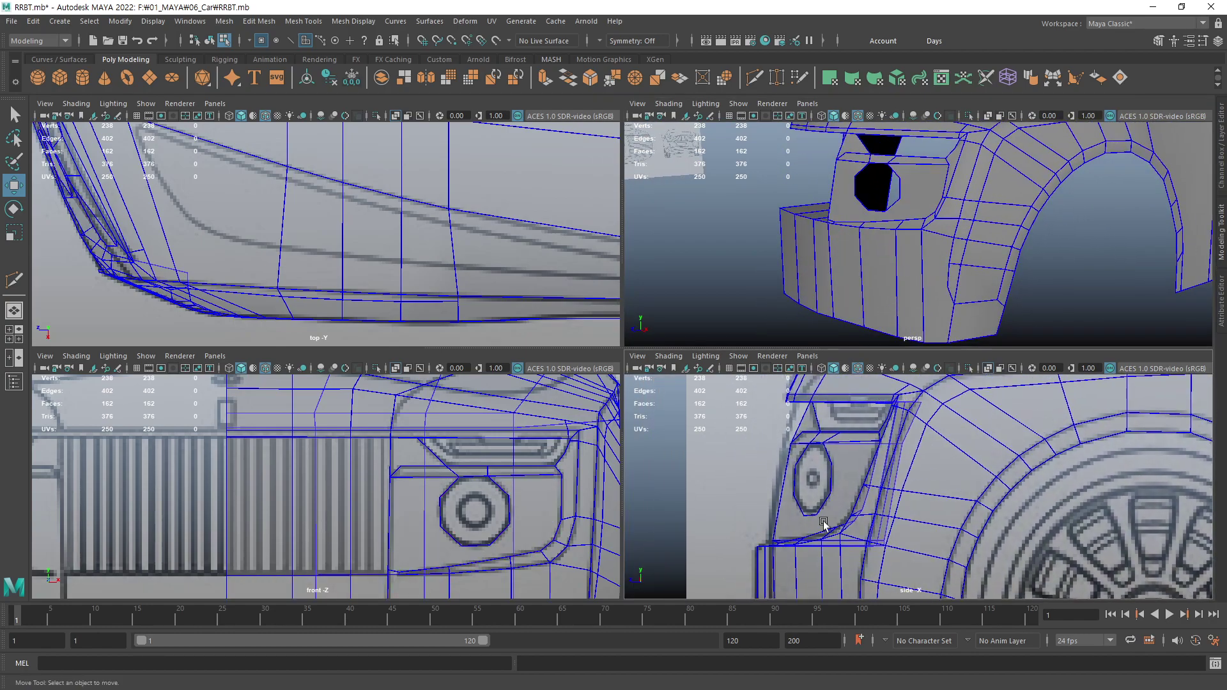
scroll(831, 498, "up", 2)
middle_click_drag(841, 462, 872, 487, "alt")
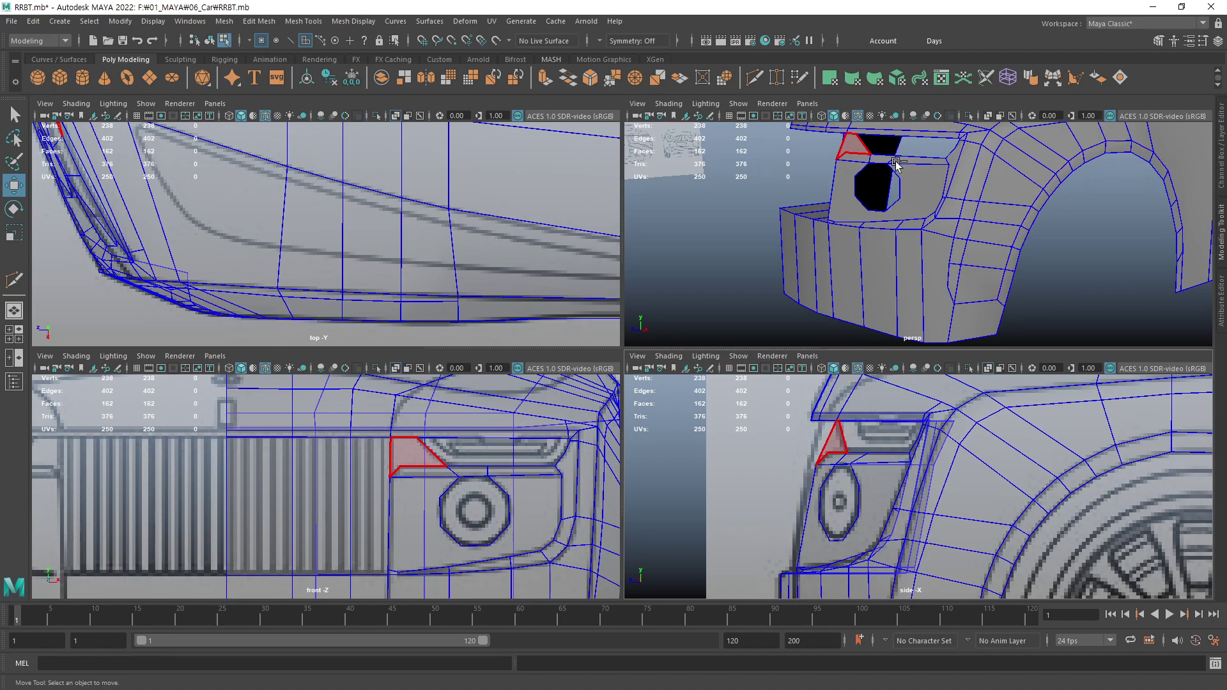
middle_click_drag(561, 451, 562, 469, "alt")
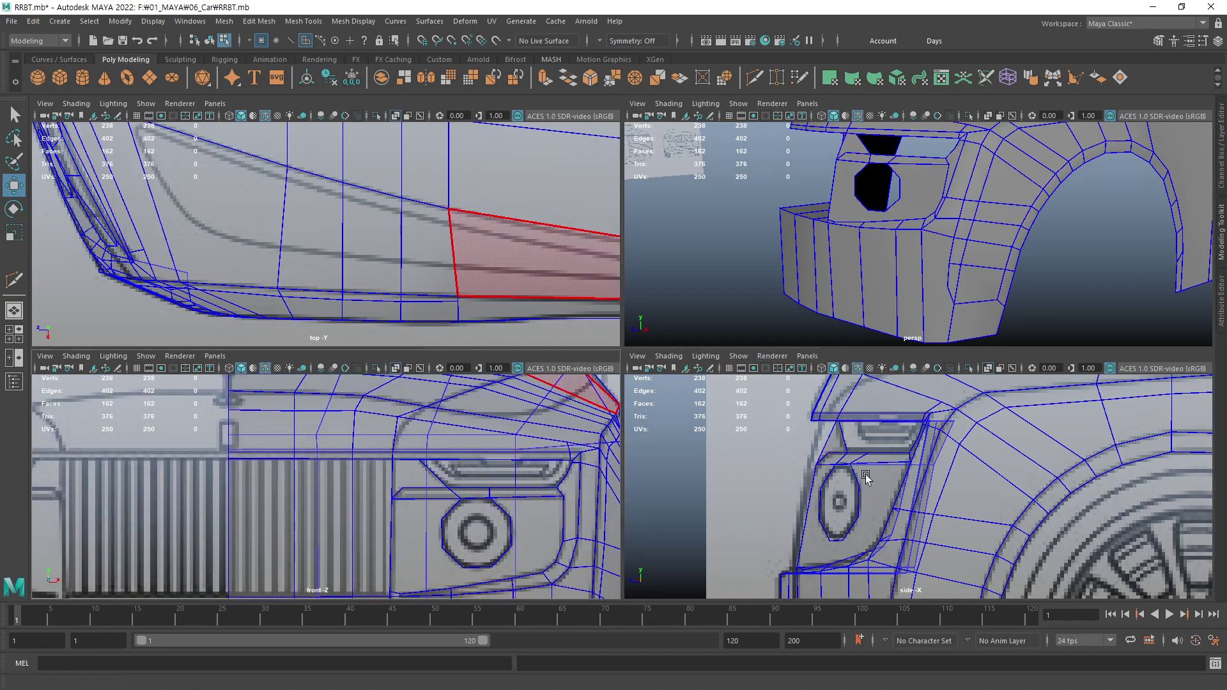
scroll(911, 448, "up", 1)
middle_click_drag(910, 447, 918, 509, "alt")
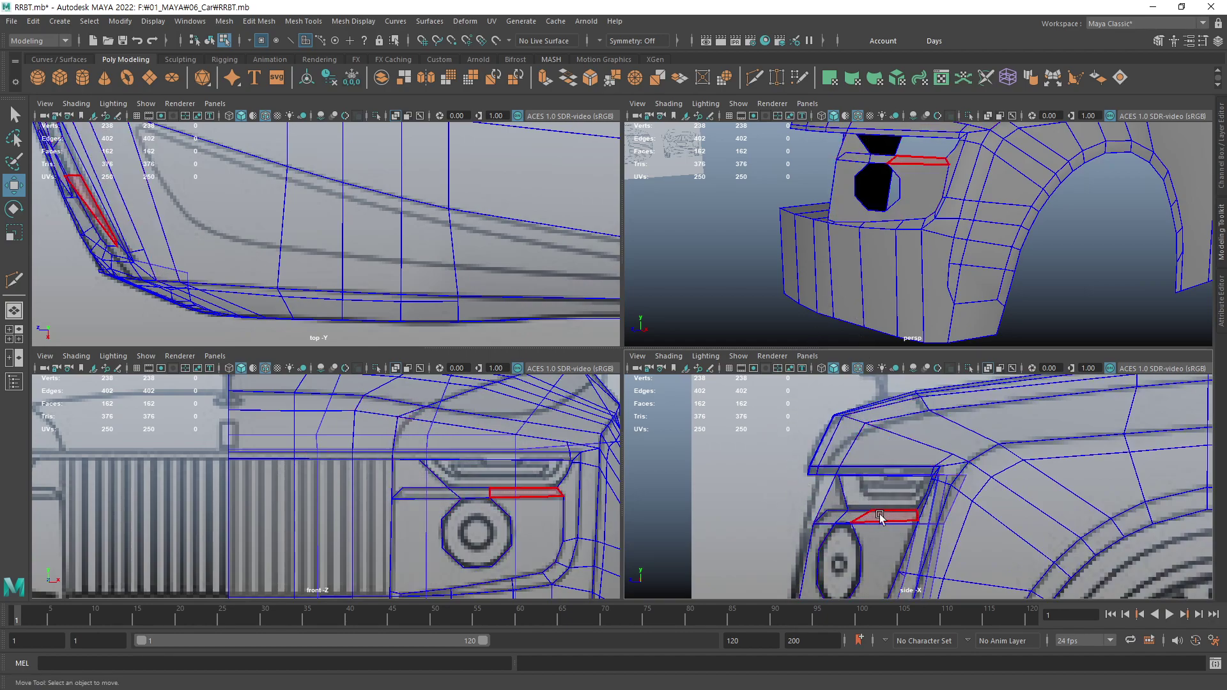
key("F9")
left_click(848, 508)
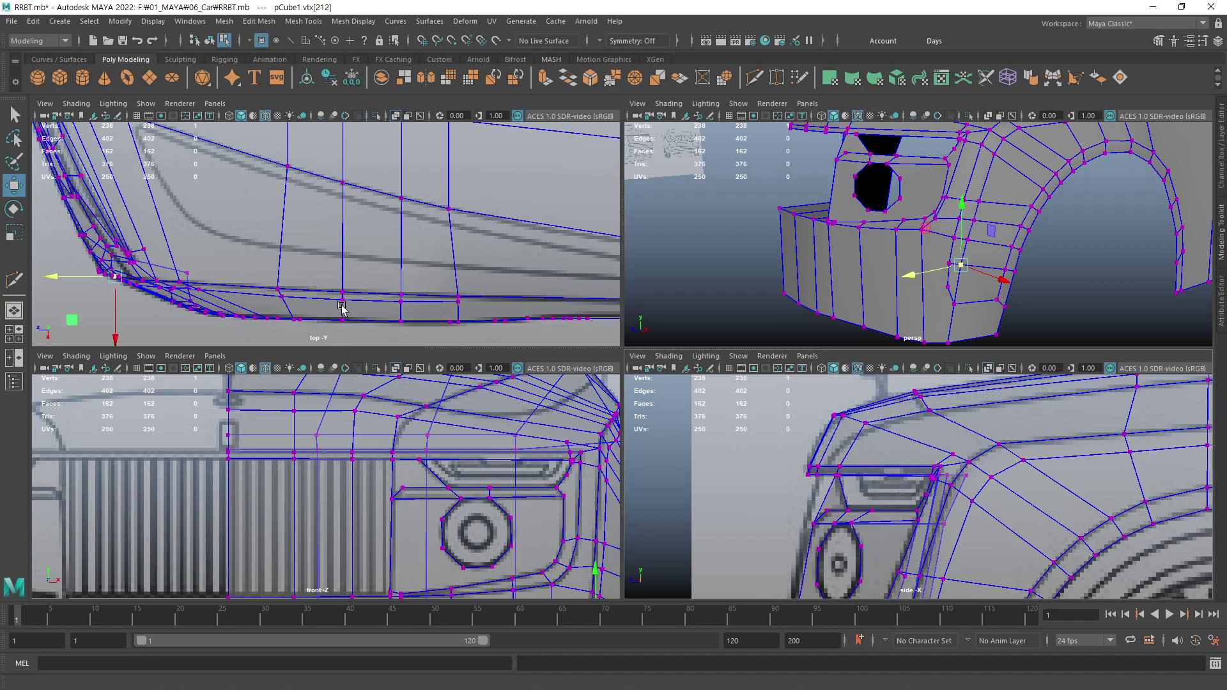
- Nudge the vertex above the headlight and the grille's top-corner vertex toward the blueprints
mouse_move(235, 197)
middle_mouse_down("alt")
mouse_move(376, 237)
mouse_move(481, 294)
middle_mouse_up("alt")
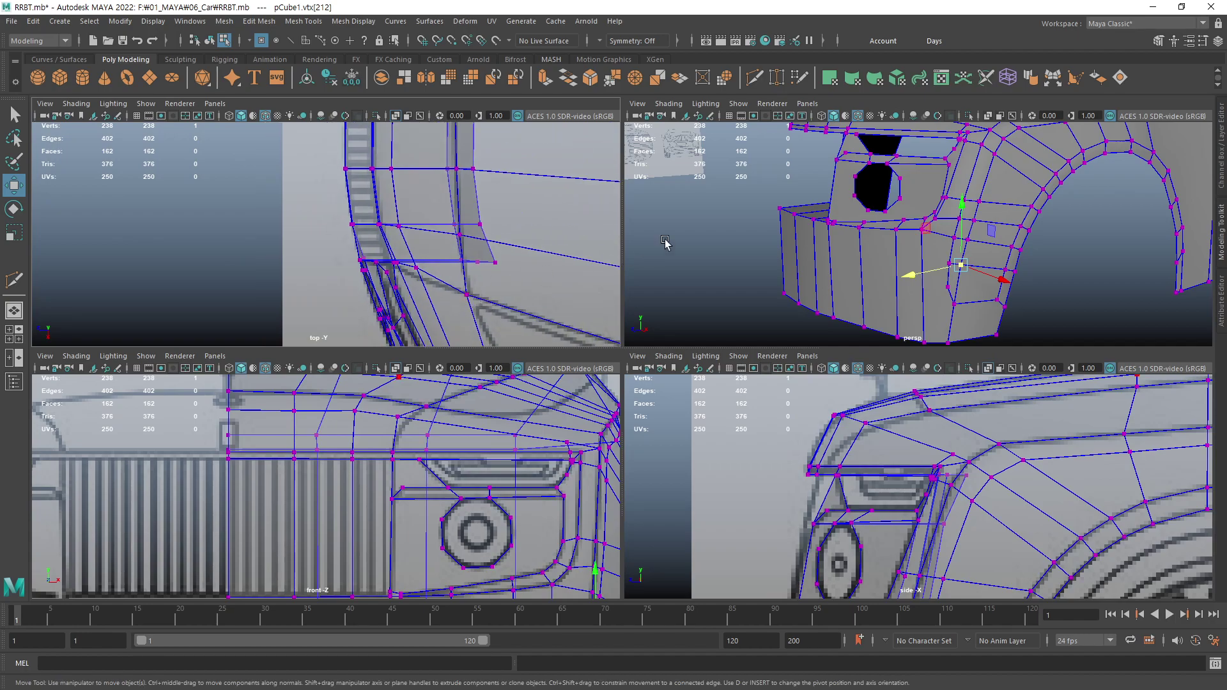
mouse_move(664, 242)
left_mouse_down("alt")
mouse_move(931, 247)
mouse_move(903, 214)
mouse_move(897, 221)
left_mouse_up("alt")
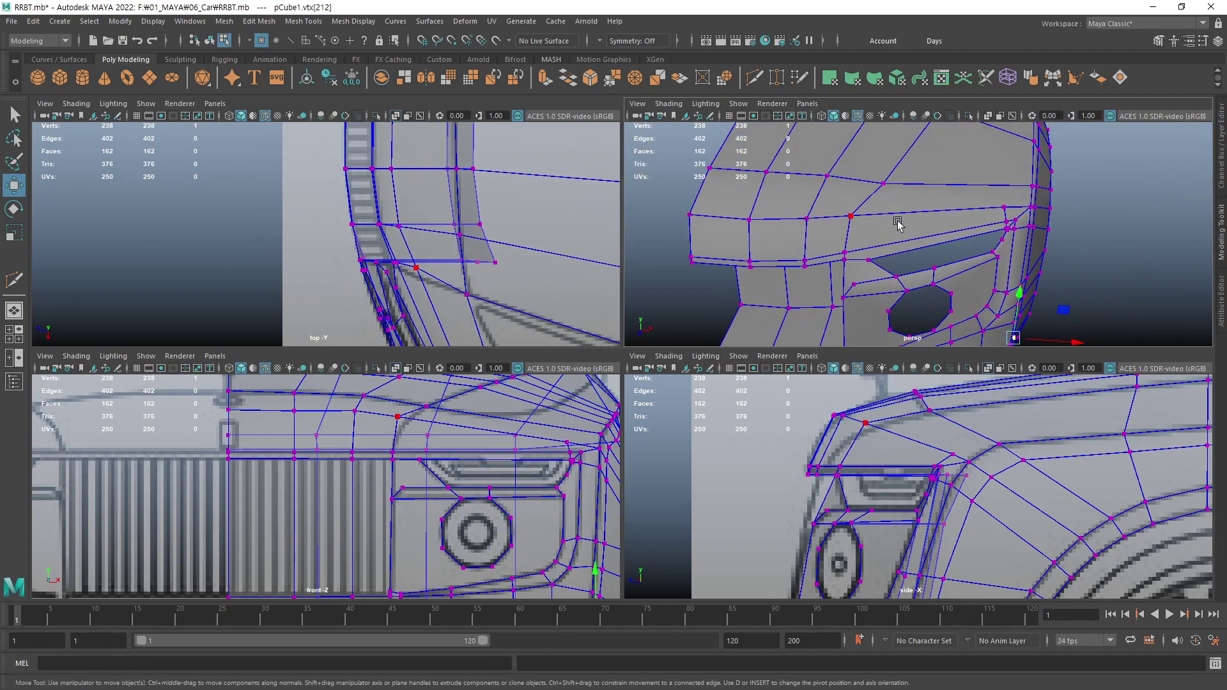
left_click(852, 217)
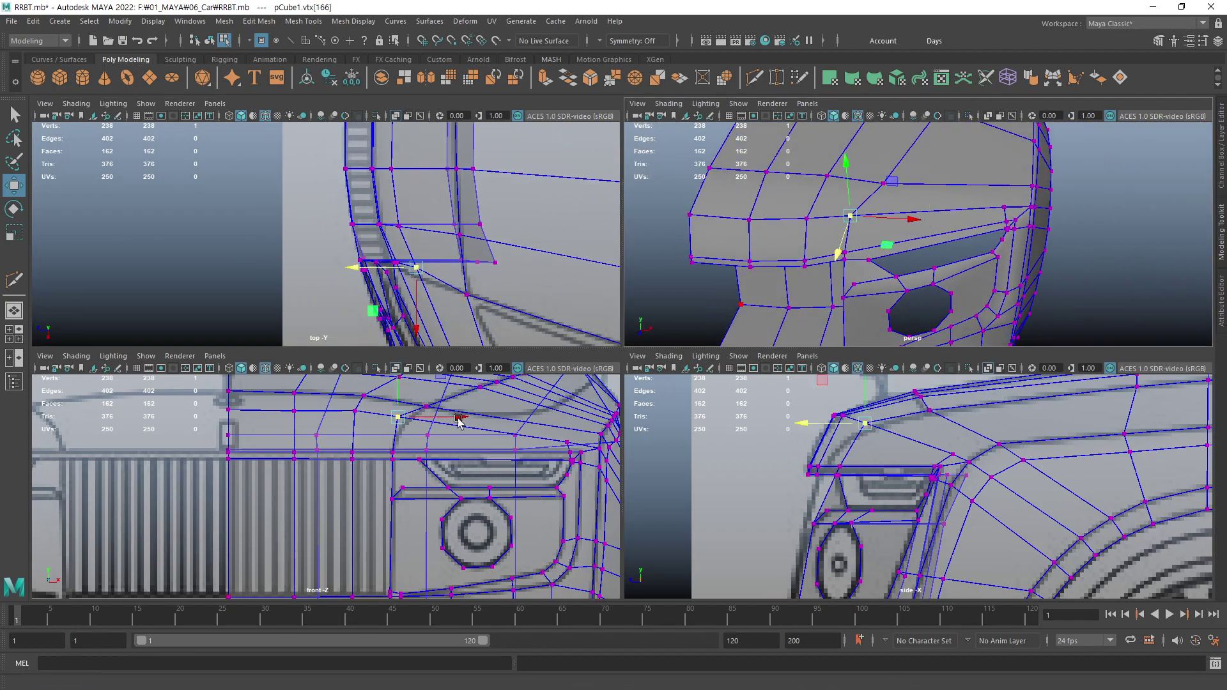
left_click_drag(458, 422, 465, 422)
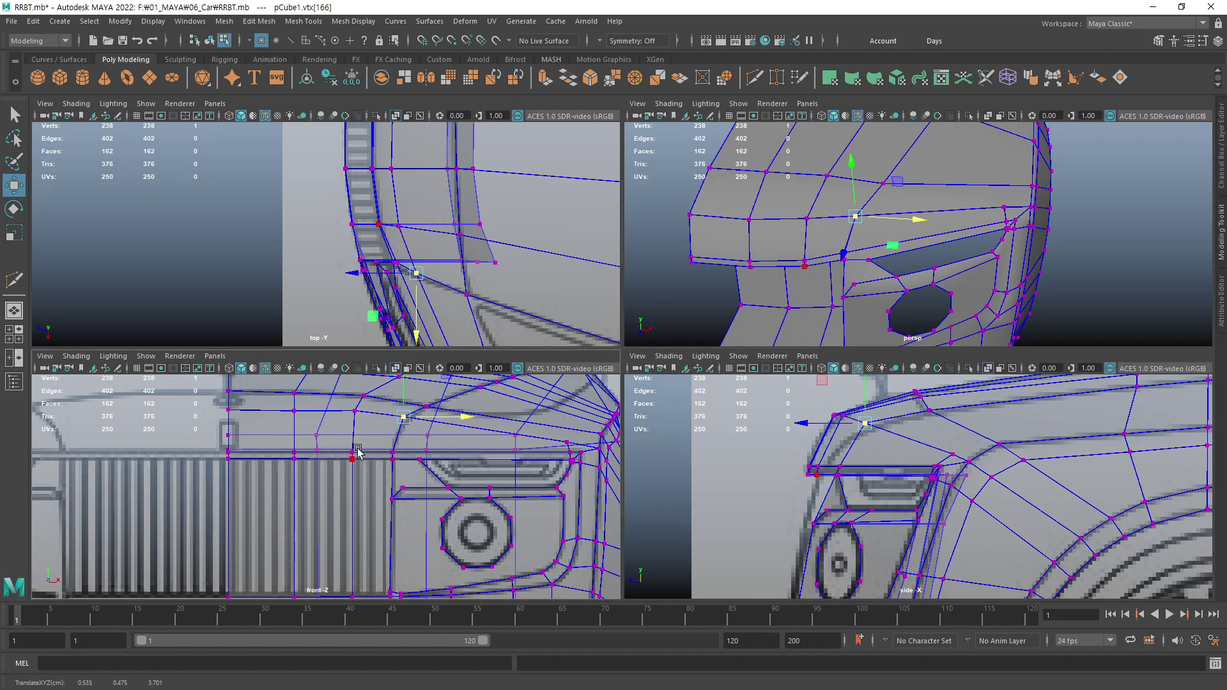
mouse_move(357, 451)
left_mouse_down()
mouse_move(354, 386)
mouse_move(419, 432)
left_mouse_up()
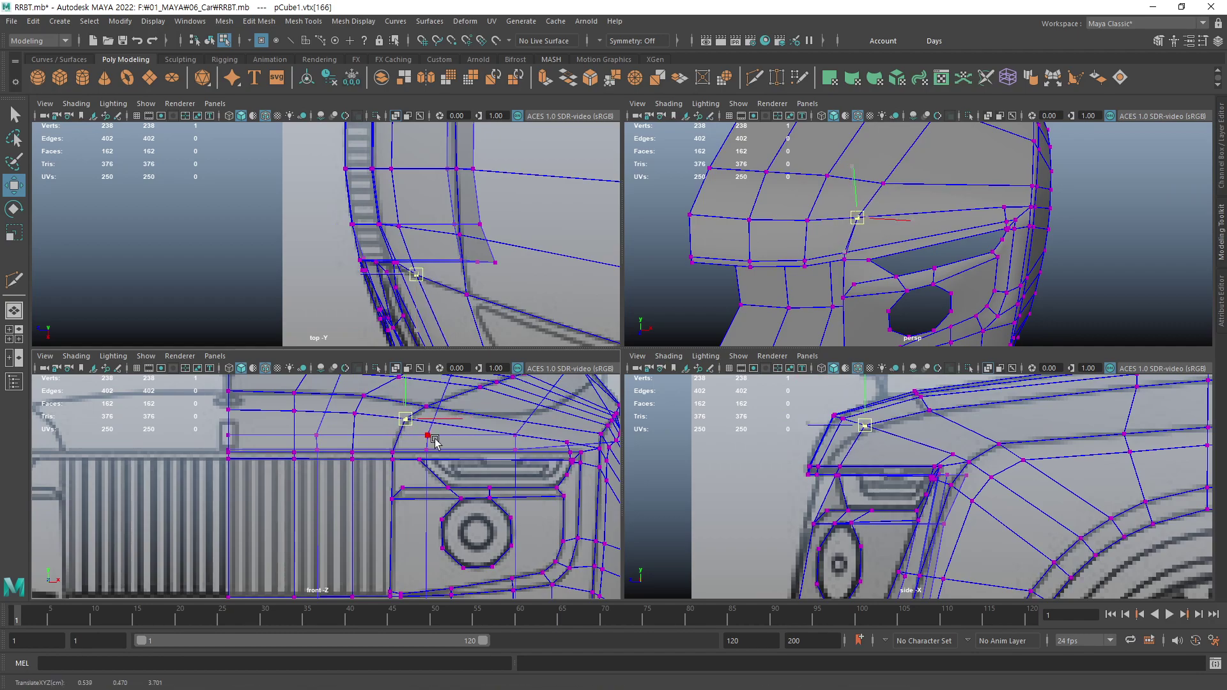
middle_click_drag(435, 440, 434, 442)
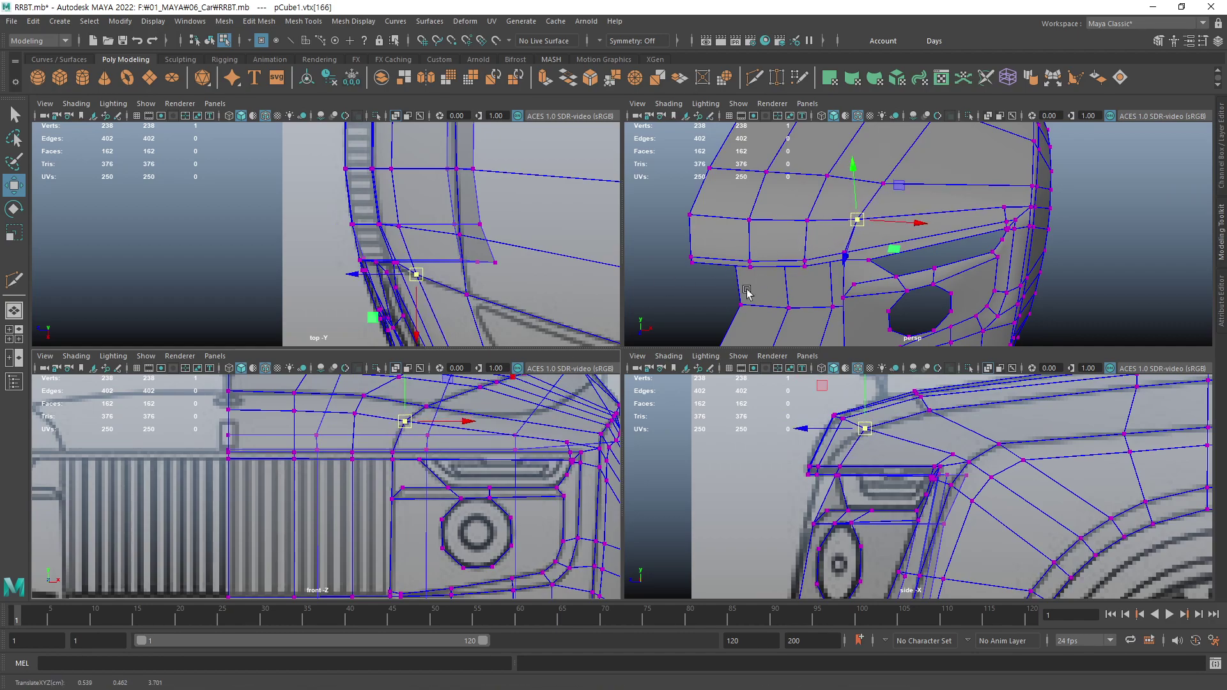
- Refine the selected corner vertex onto the blueprint lines in the top and side views
mouse_move(493, 306)
middle_mouse_down("alt")
mouse_move(508, 283)
mouse_move(456, 313)
middle_mouse_up("alt")
scroll(508, 283, "up", 1)
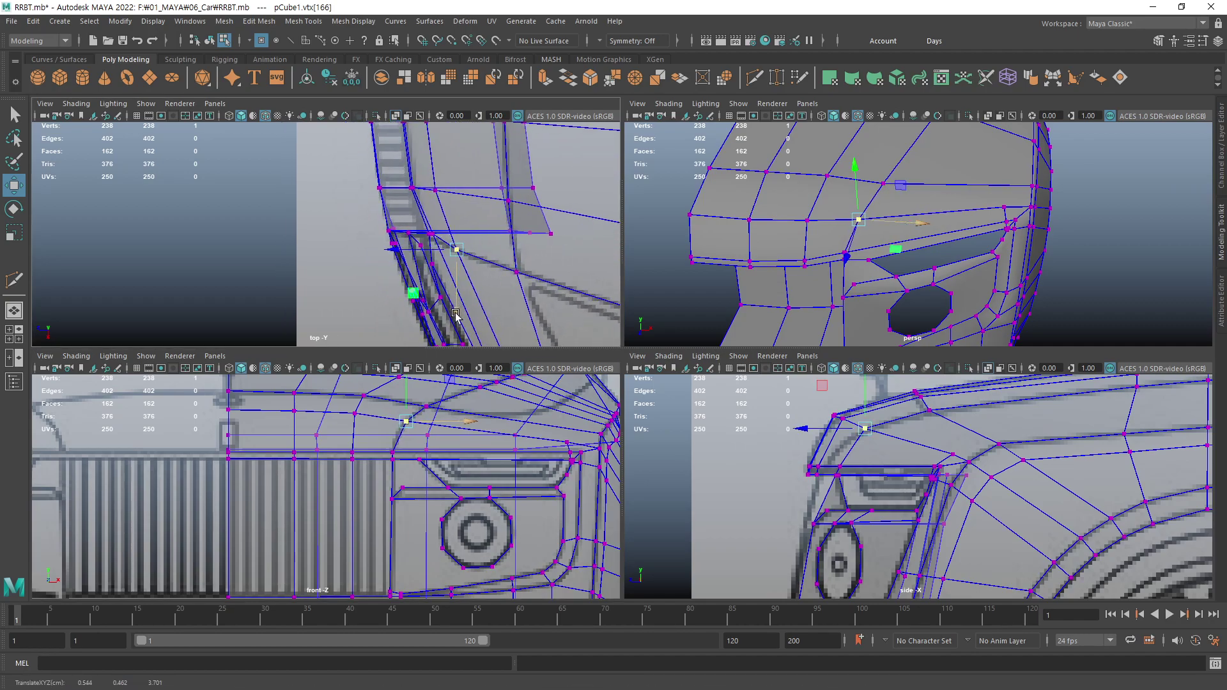
left_click_drag(408, 397, 408, 395)
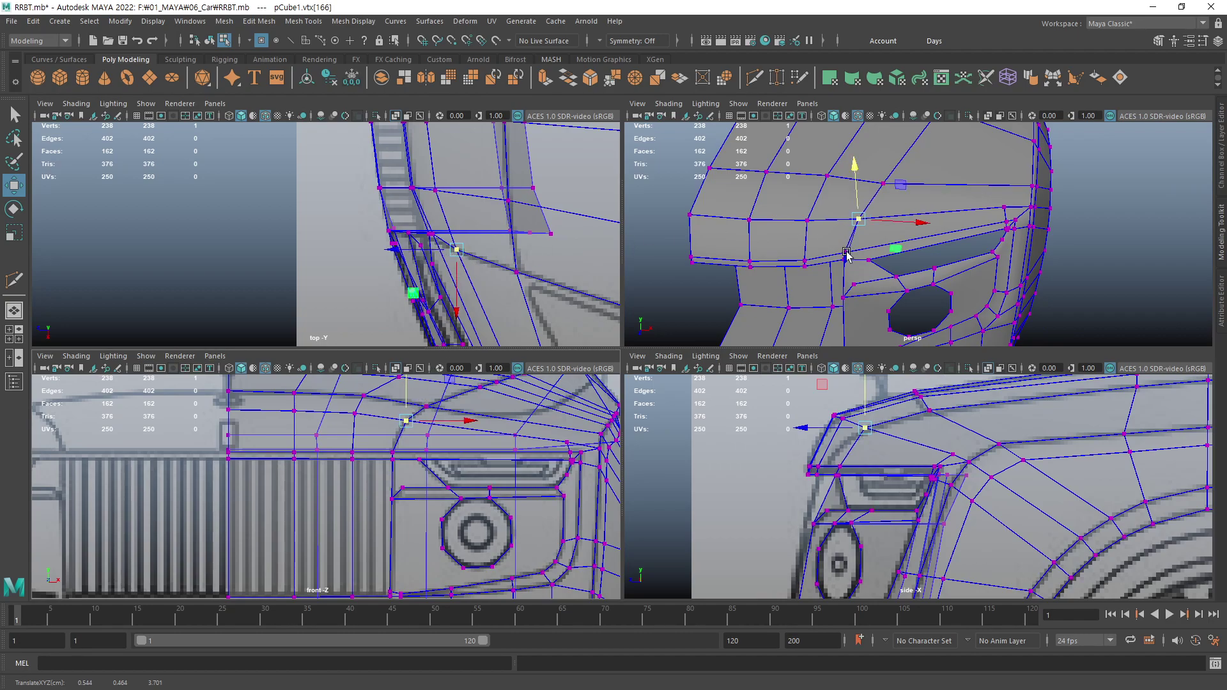
scroll(847, 253, "up", 3)
key("q")
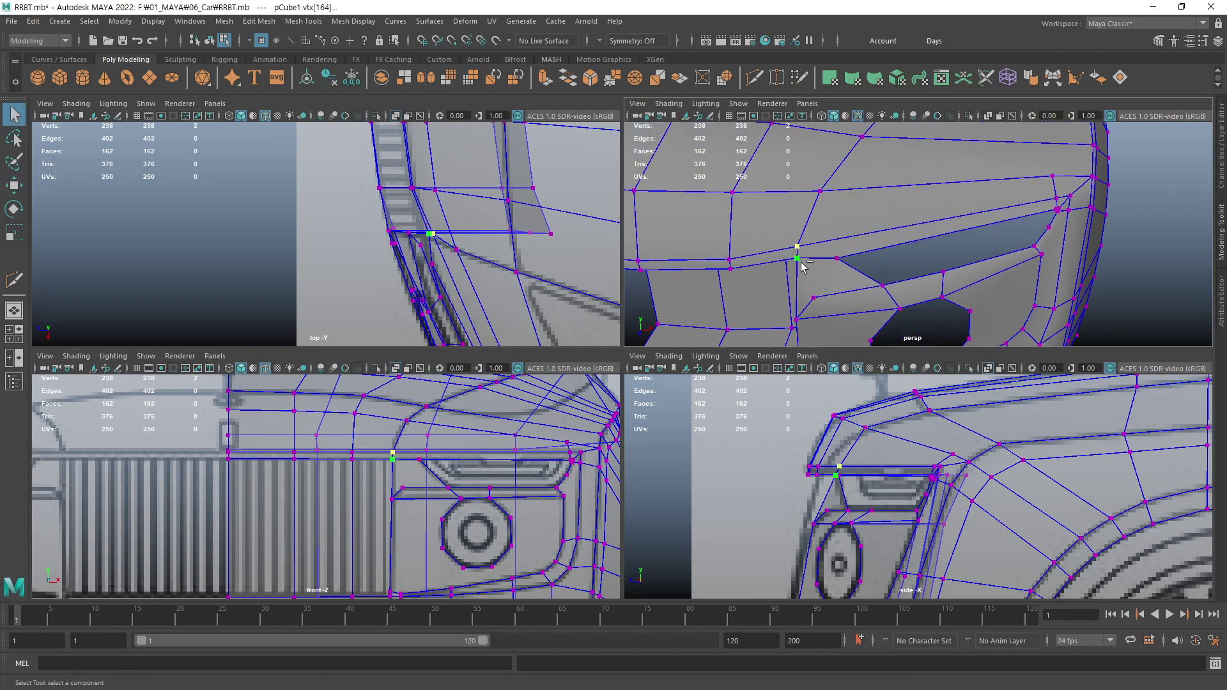
key("w")
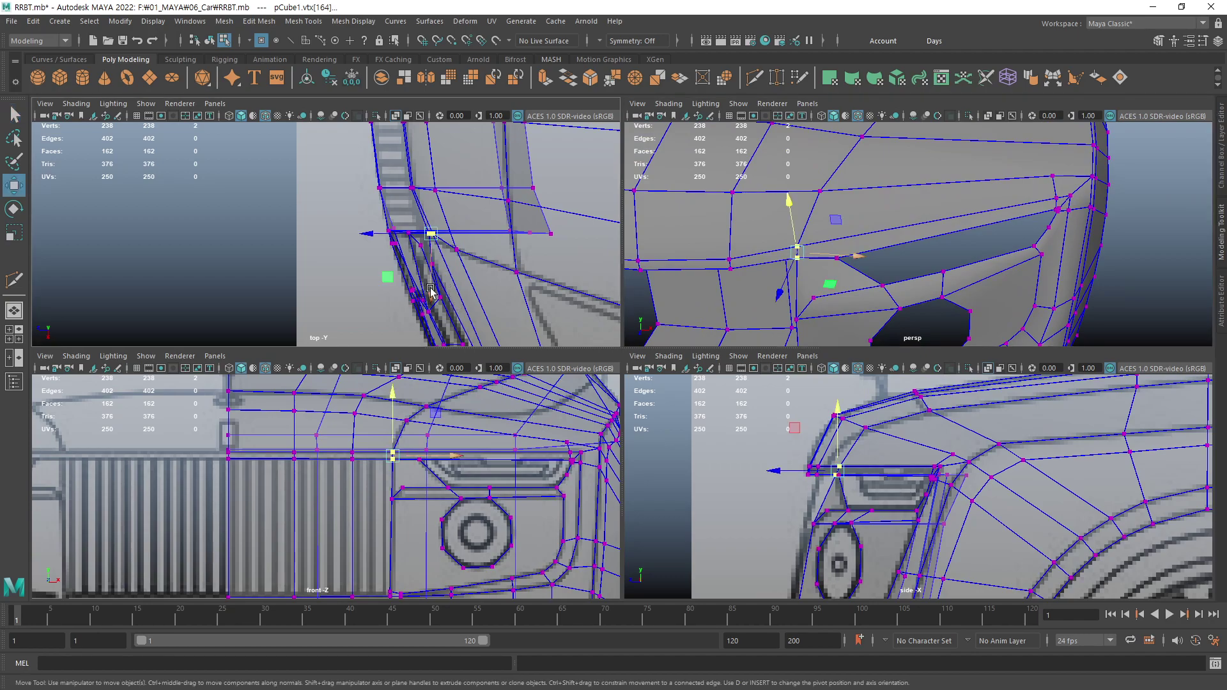
left_click_drag(430, 290, 430, 295)
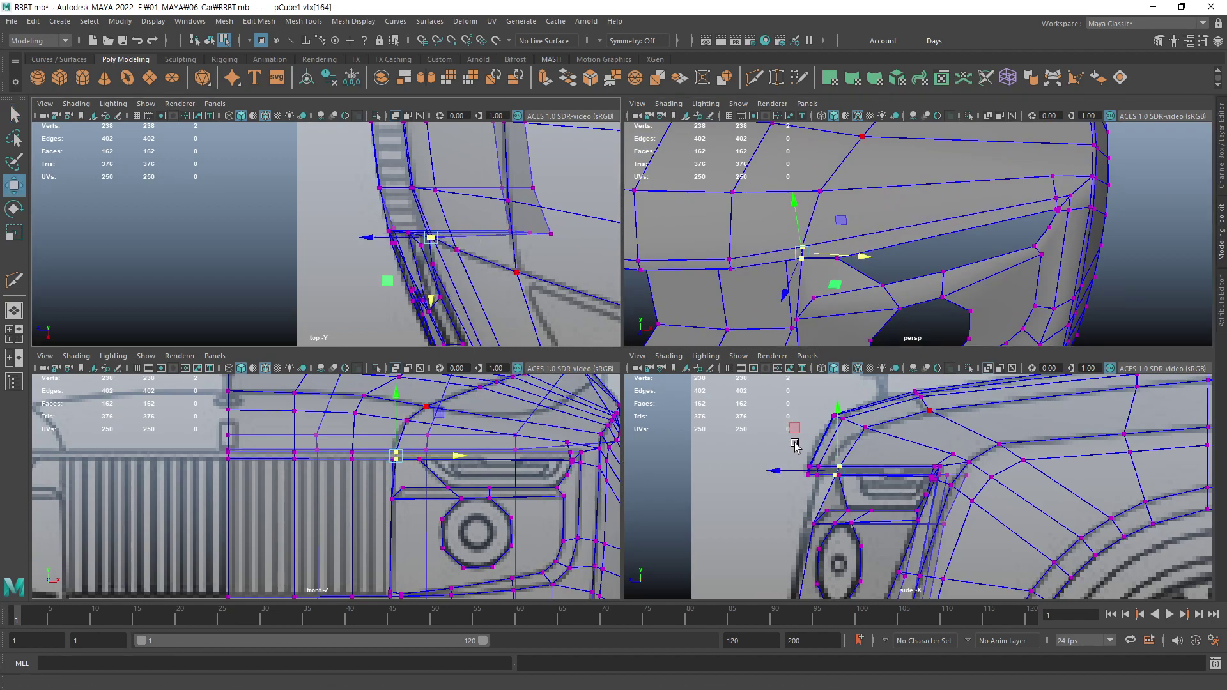
left_click_drag(799, 478, 782, 479)
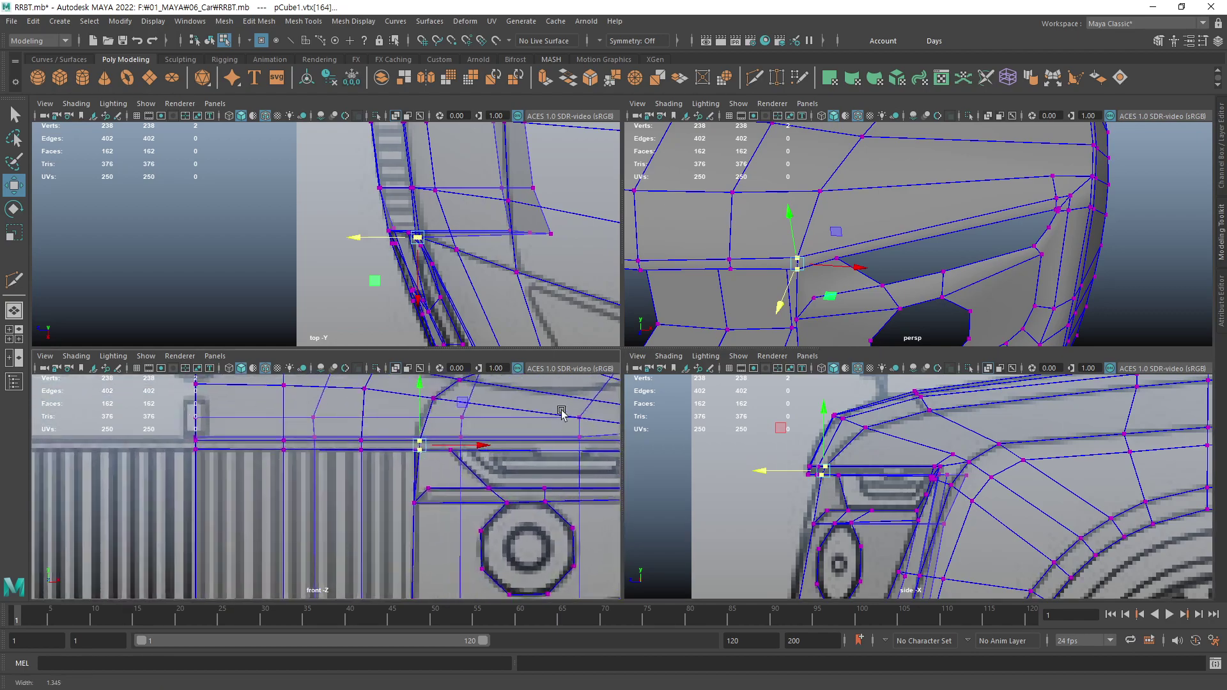
- Shift the grille-edge vertices left along X onto the blueprint edge
scroll(412, 490, "up", 2)
scroll(448, 460, "up", 2)
scroll(503, 453, "up", 1)
left_click_drag(504, 453, 501, 458)
scroll(502, 458, "down", 1)
scroll(542, 472, "down", 1)
scroll(543, 472, "down", 1)
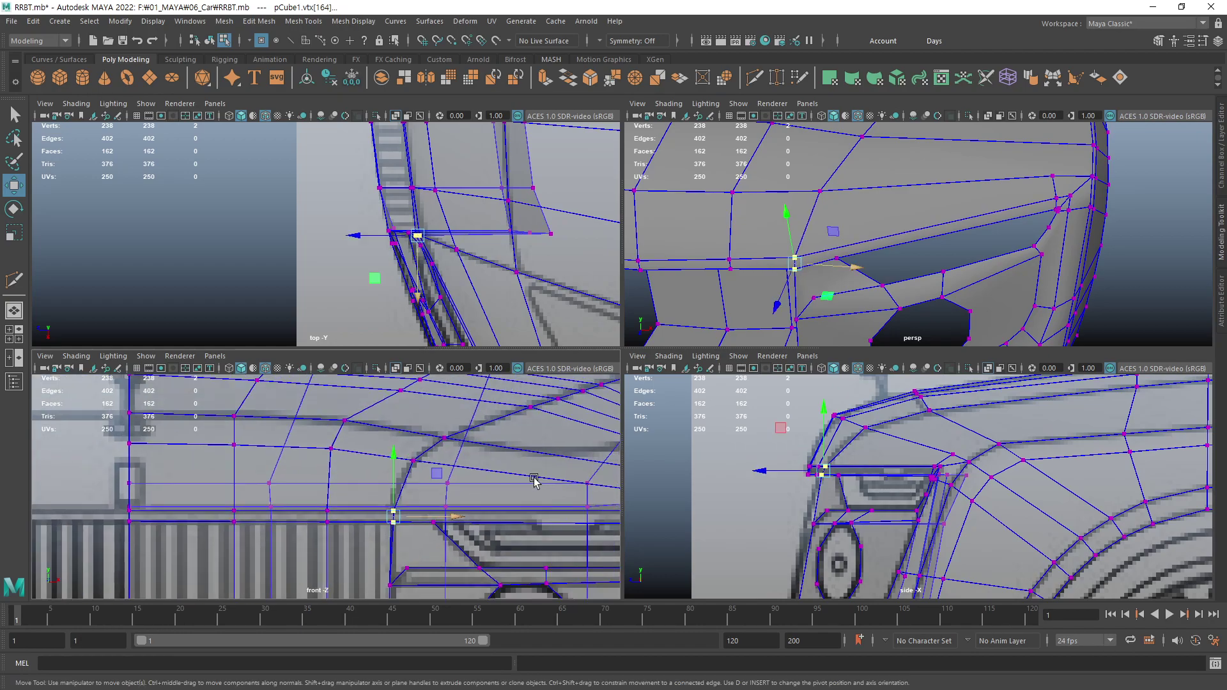
middle_click_drag(427, 224, 451, 286, "alt")
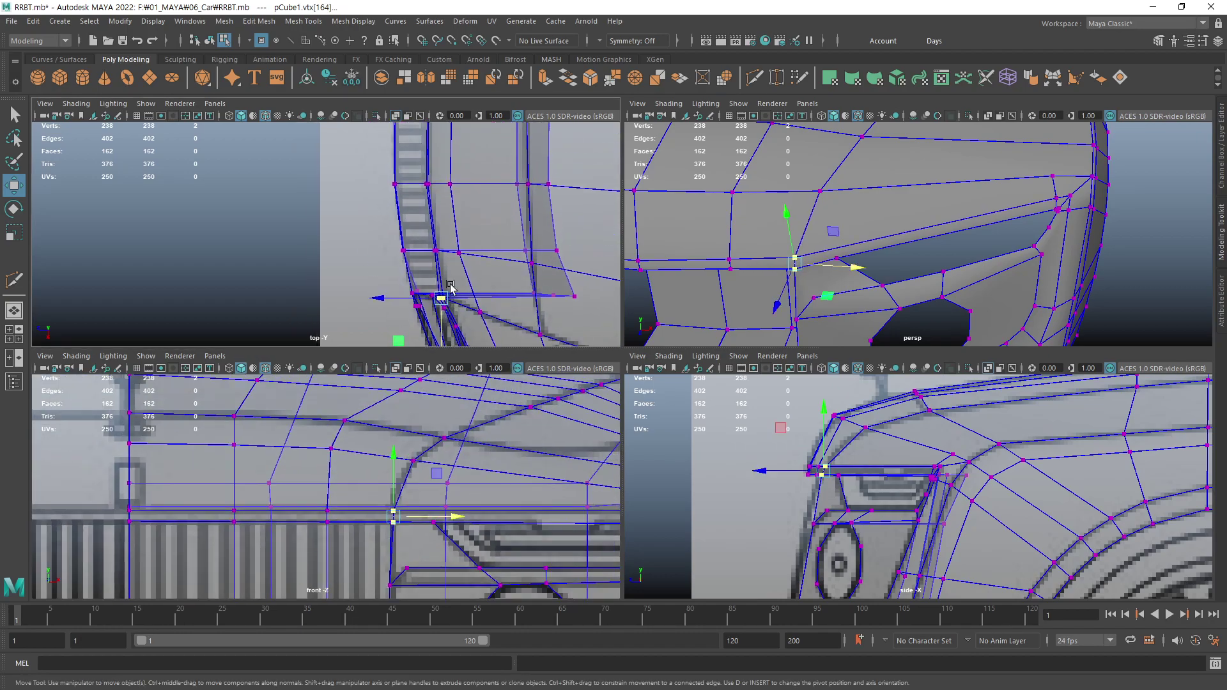
left_click(442, 242)
left_click_drag(416, 256, 415, 256)
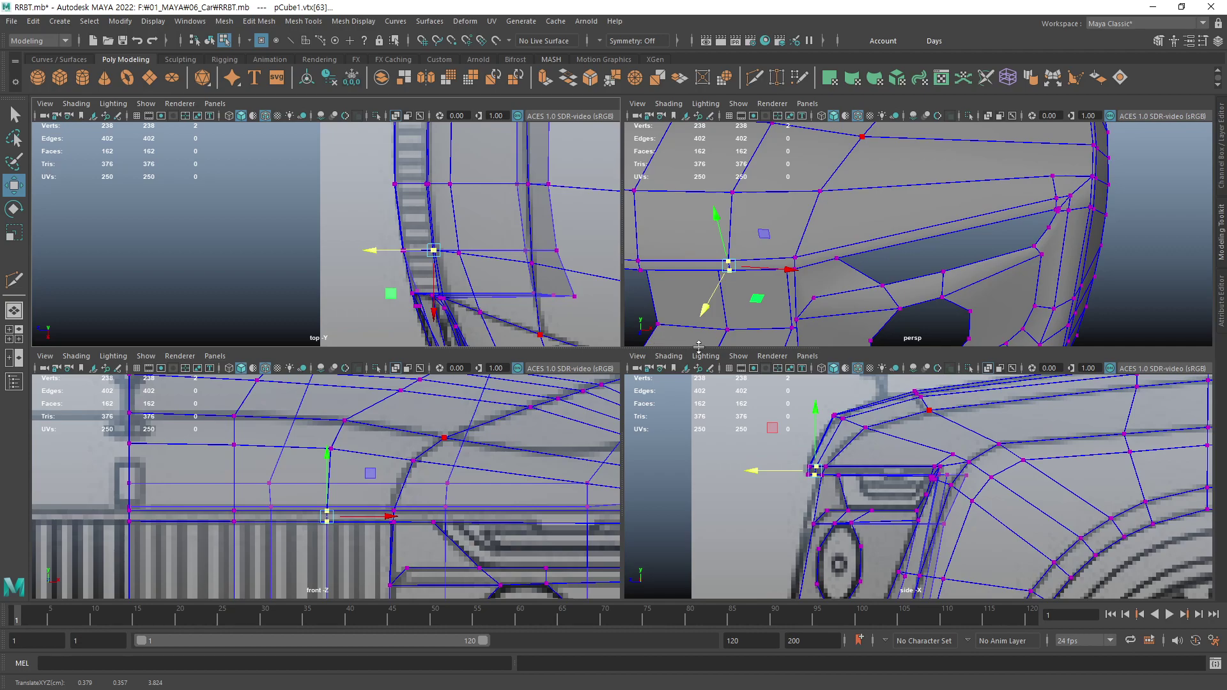
- Select the lower corner vertex by the grille and the one beside the headlight, then inspect the front
middle_click_drag(547, 297, 542, 339, "alt")
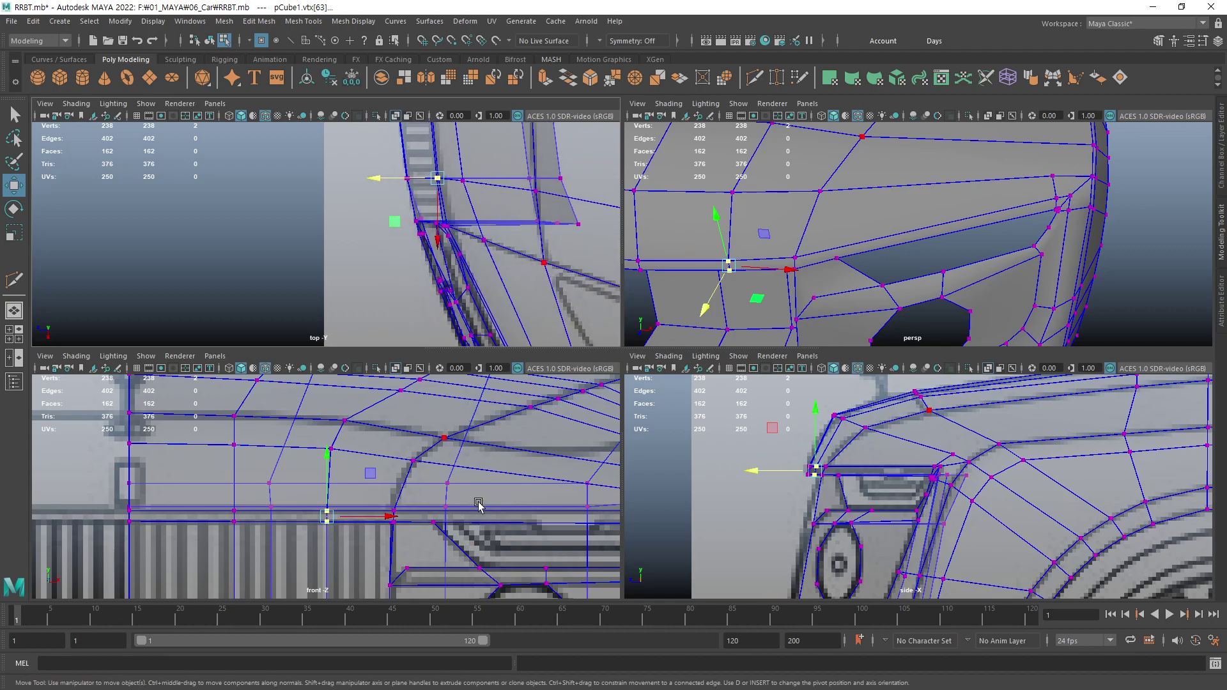
middle_click_drag(479, 505, 508, 478, "alt")
scroll(812, 499, "up", 3)
middle_click_drag(784, 478, 822, 430, "alt")
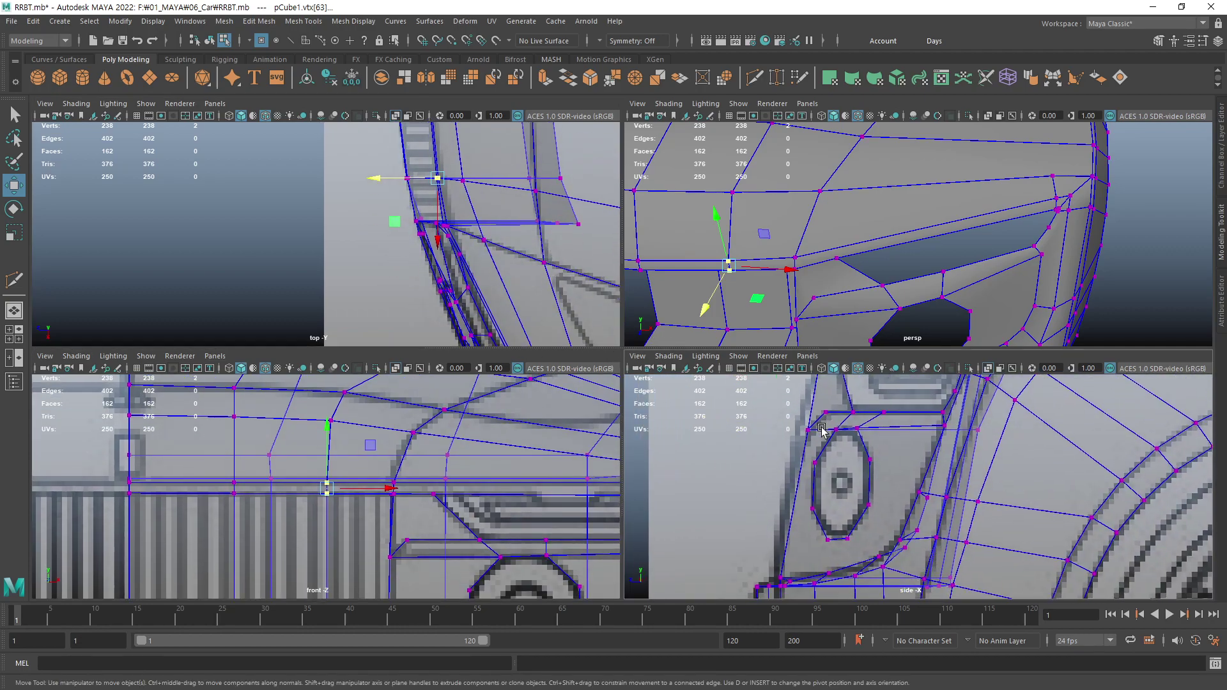
left_click_drag(780, 420, 813, 431)
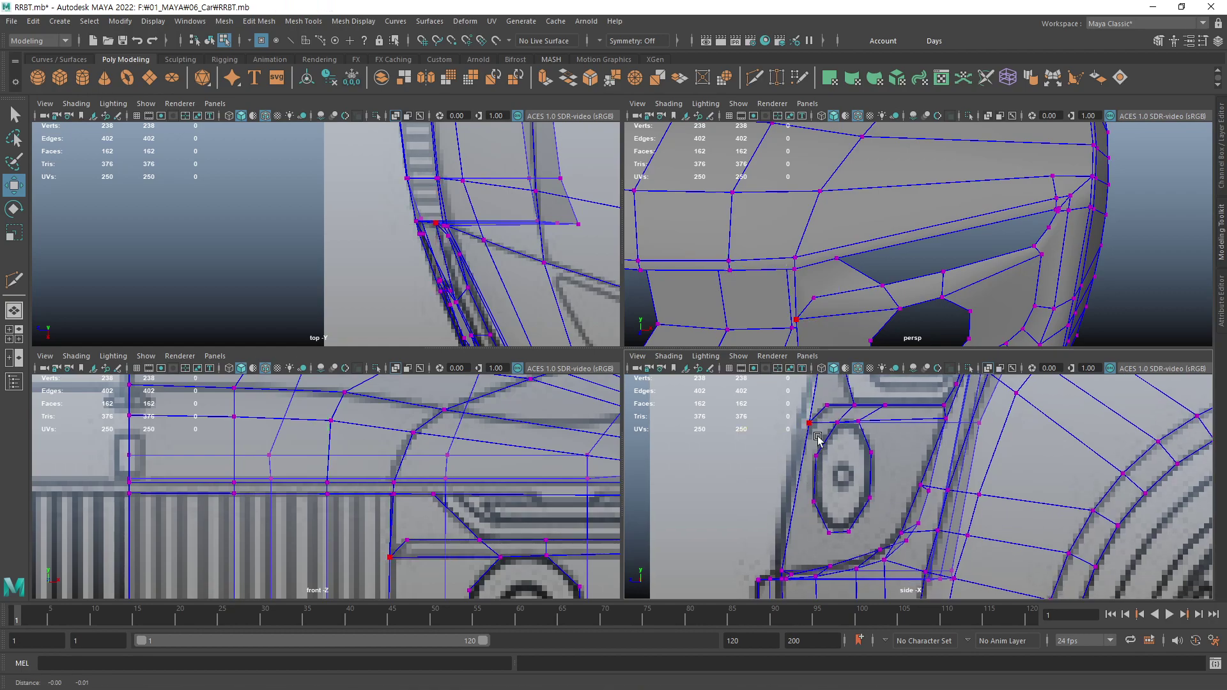
mouse_move(816, 433)
middle_mouse_down("alt")
mouse_move(792, 544)
mouse_move(769, 455)
middle_mouse_up("alt")
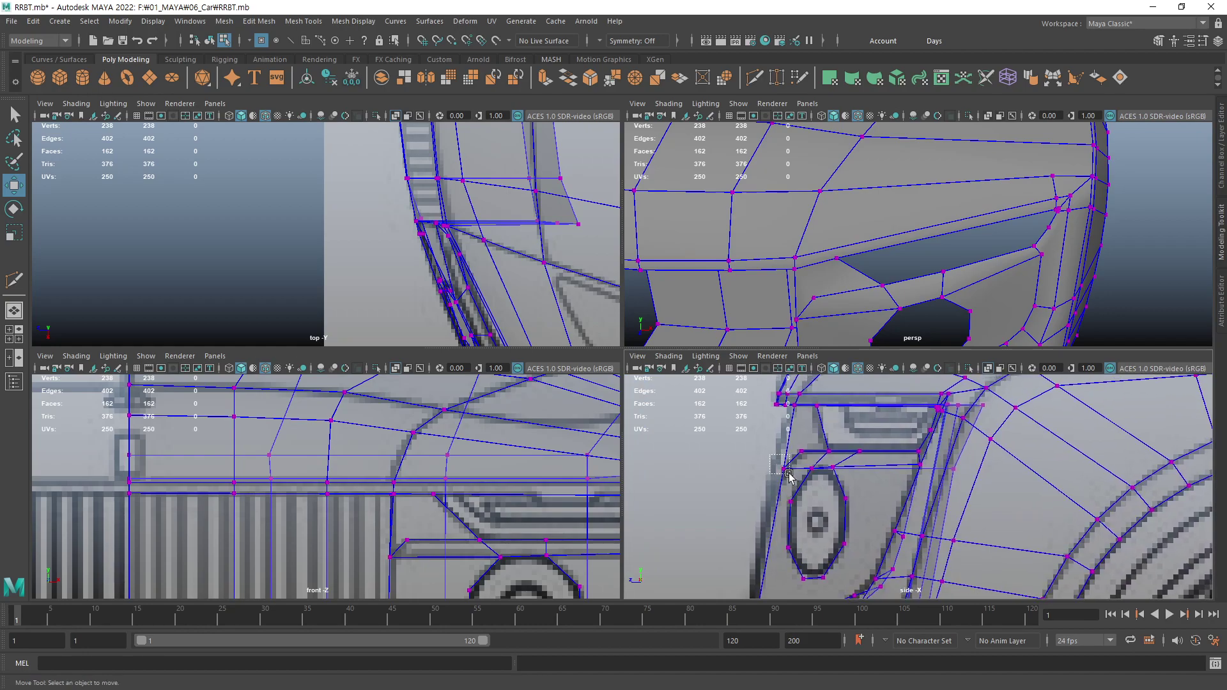
left_click_drag(789, 474, 790, 476)
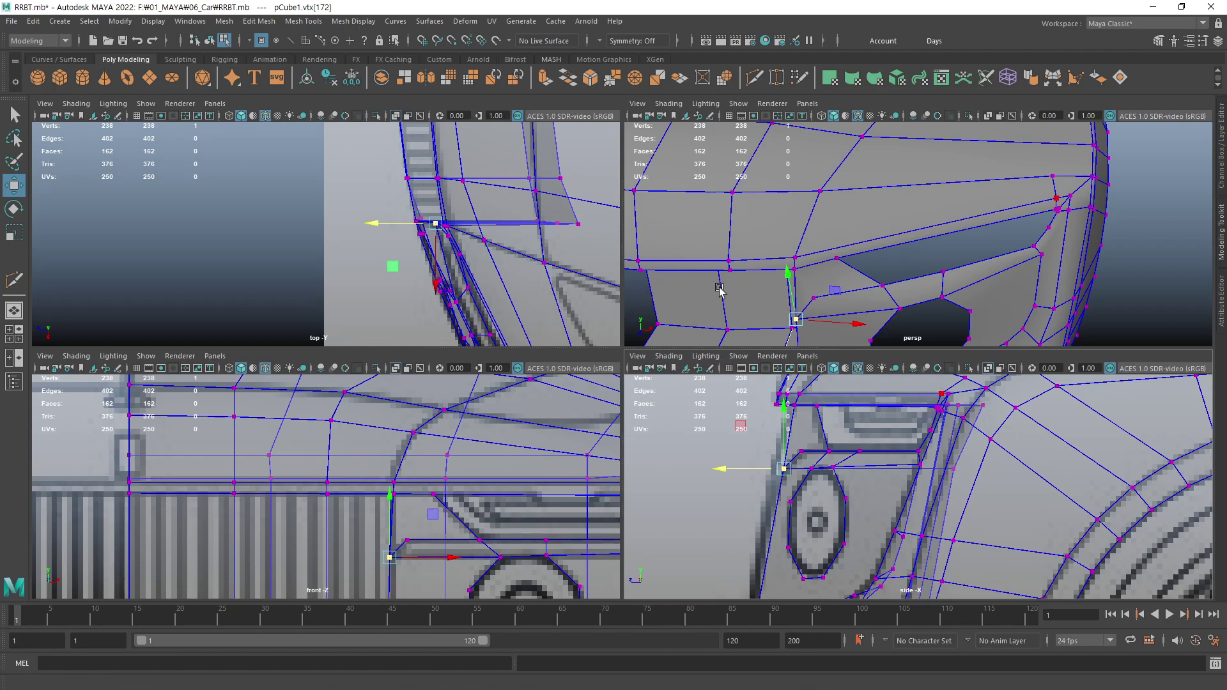
mouse_move(719, 289)
left_mouse_down("alt")
mouse_move(941, 266)
mouse_move(821, 283)
mouse_move(829, 292)
mouse_move(897, 171)
mouse_move(851, 282)
mouse_move(859, 278)
left_mouse_up("alt")
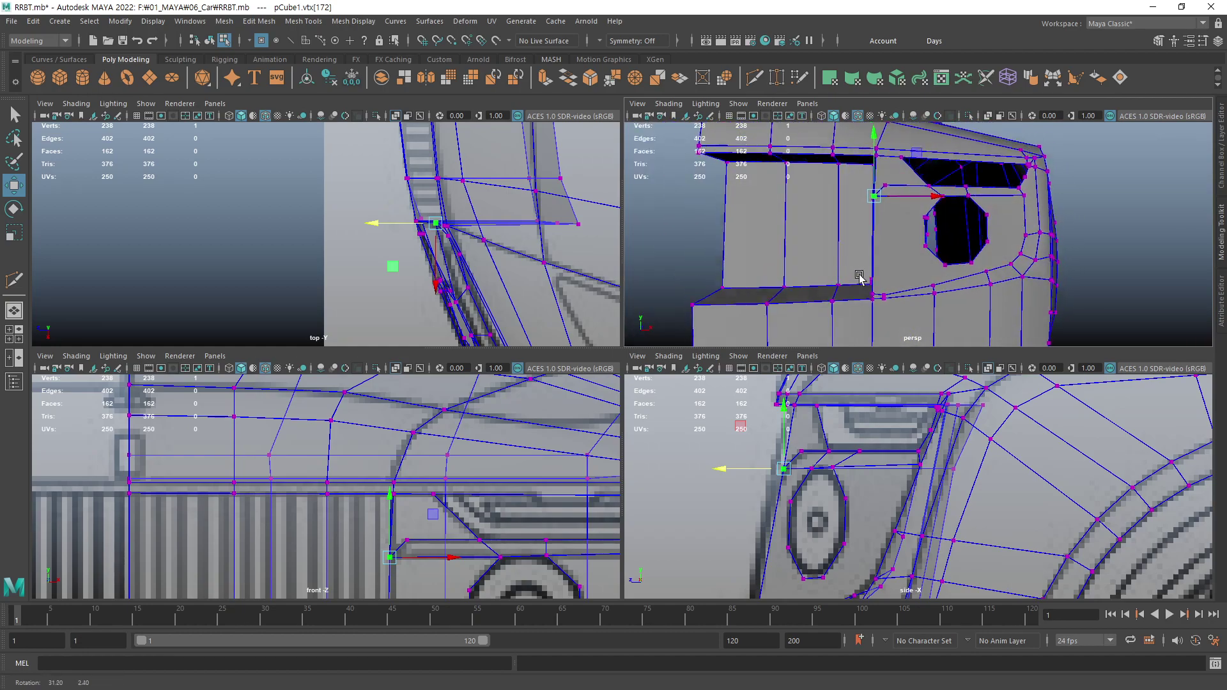
left_click(860, 278)
mouse_move(860, 278)
left_mouse_down("alt")
mouse_move(933, 254)
mouse_move(921, 143)
left_mouse_up("alt")
left_click(923, 146)
left_click_drag(767, 116, 920, 222, "alt")
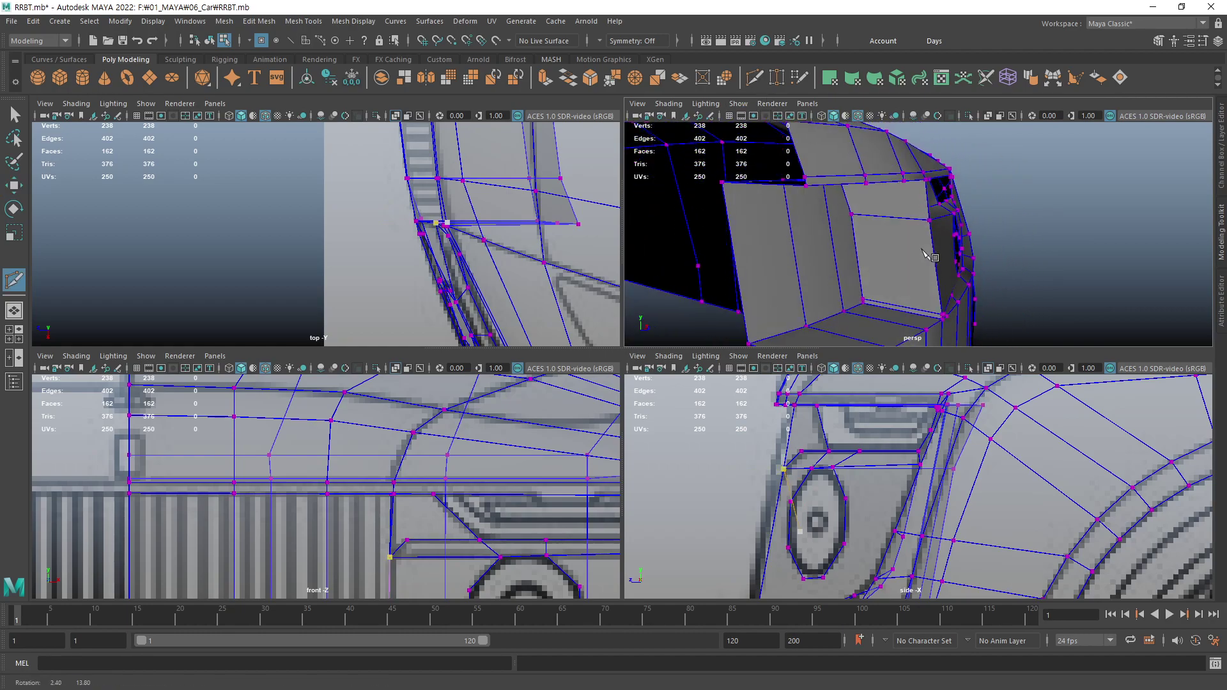
left_click(920, 223, "ctrl")
key("q")
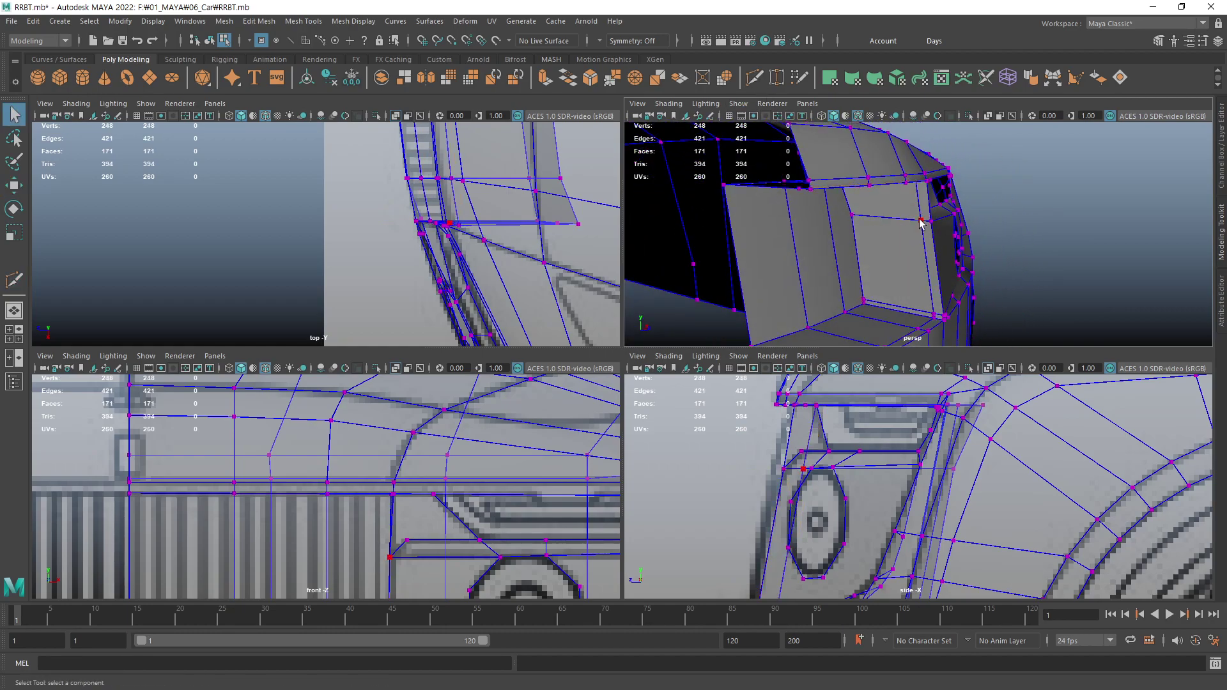
left_click_drag(922, 240, 833, 241, "alt")
key("w")
mouse_move(895, 213)
left_mouse_down()
mouse_move(880, 214)
mouse_move(953, 255)
left_mouse_up()
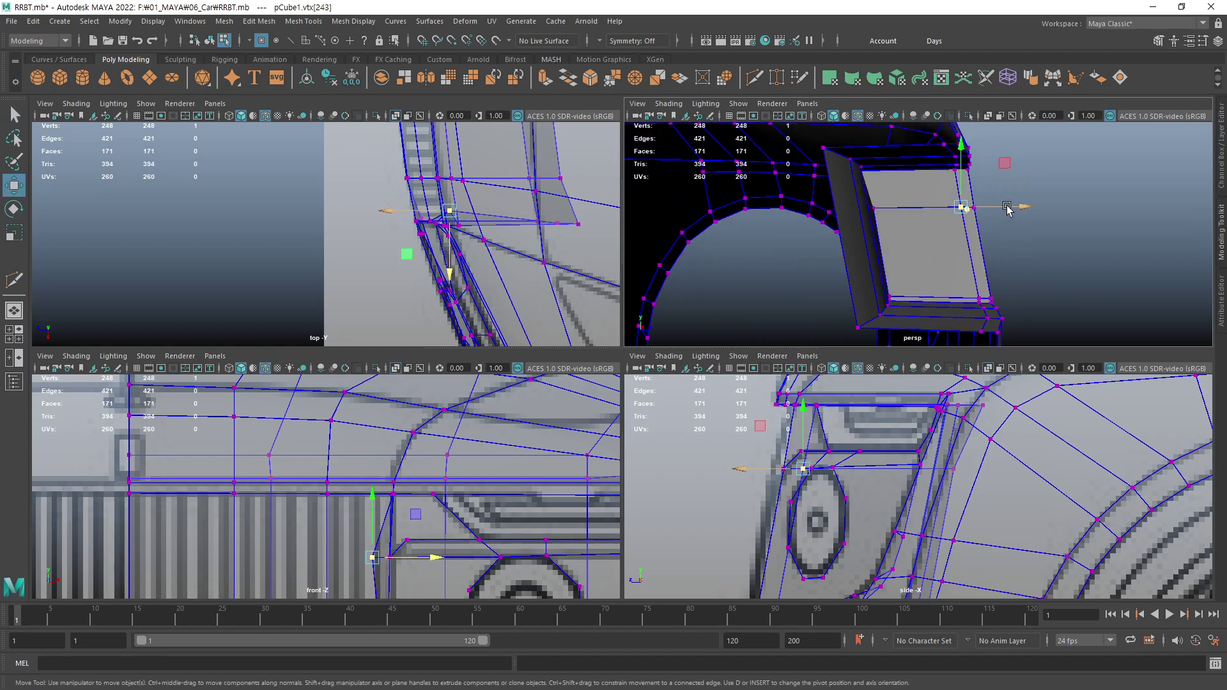
left_click_drag(1008, 205, 1038, 207)
left_click_drag(926, 252, 965, 272, "alt")
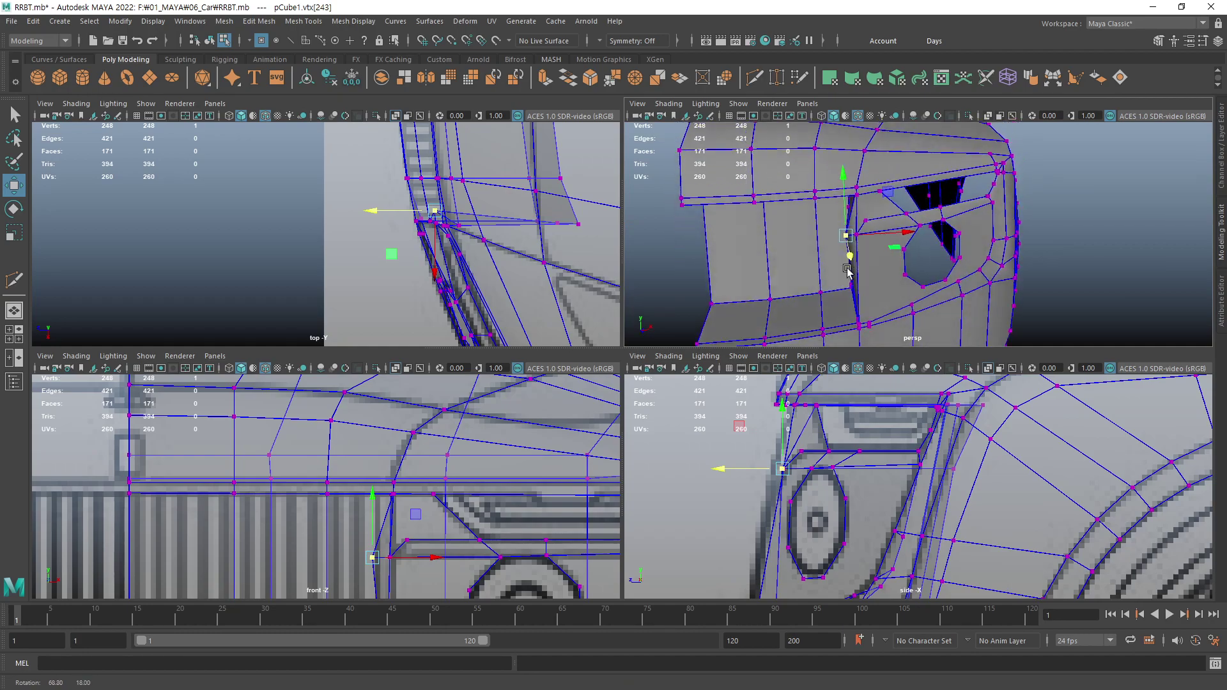
key("ctrl+z")
key("ctrl+z")
key("ctrl+z")
key("ctrl+z")
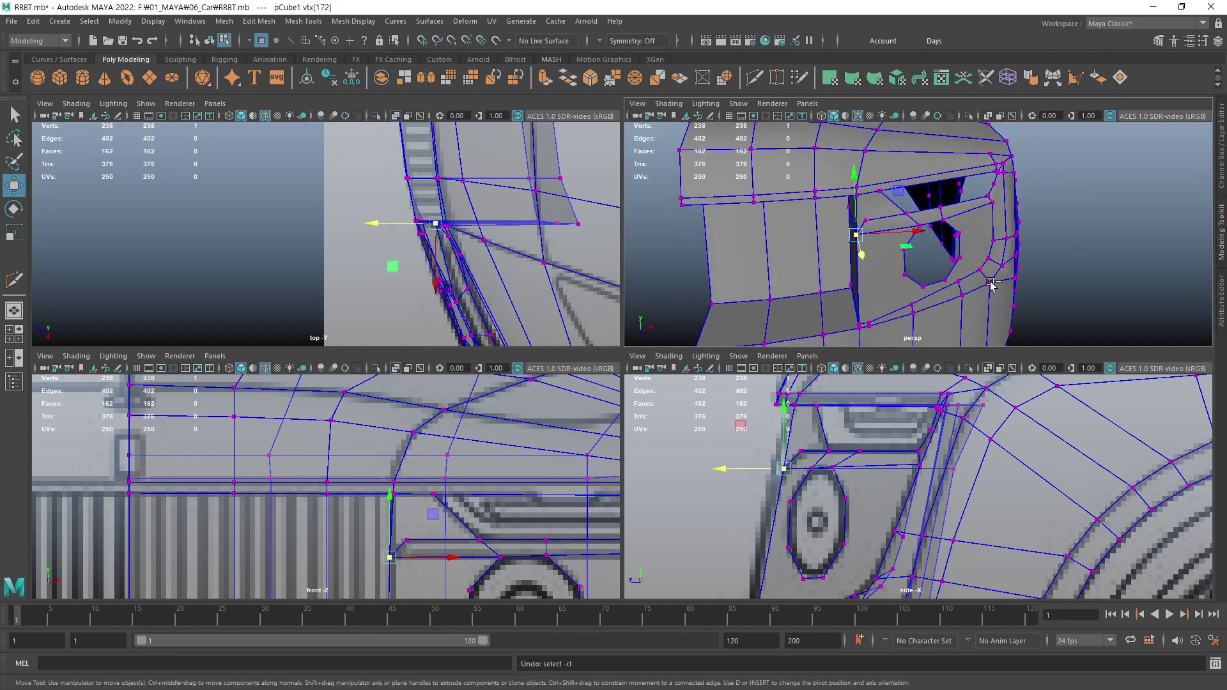
mouse_move(997, 279)
left_mouse_down("alt")
mouse_move(997, 260)
mouse_move(1034, 252)
mouse_move(927, 258)
mouse_move(980, 214)
mouse_move(856, 249)
left_mouse_up("alt")
- Frame the view on the octagonal headlight opening above the car body
left_click(979, 214)
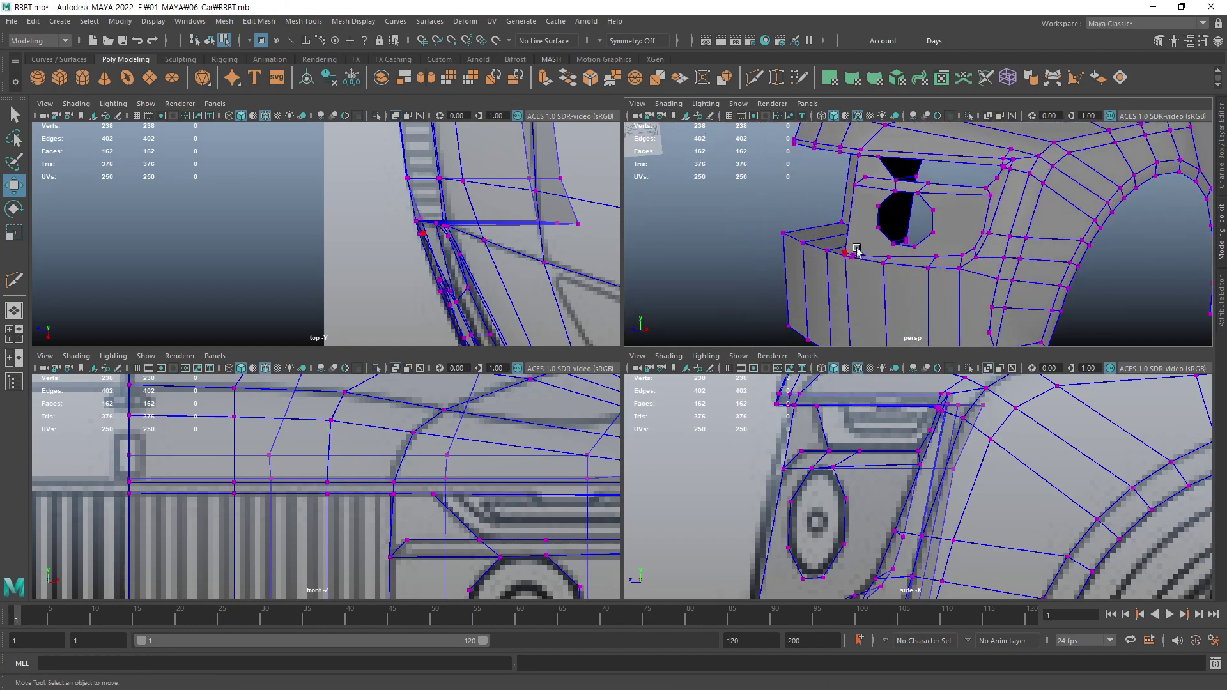
left_click(791, 385)
scroll(797, 476, "down", 3)
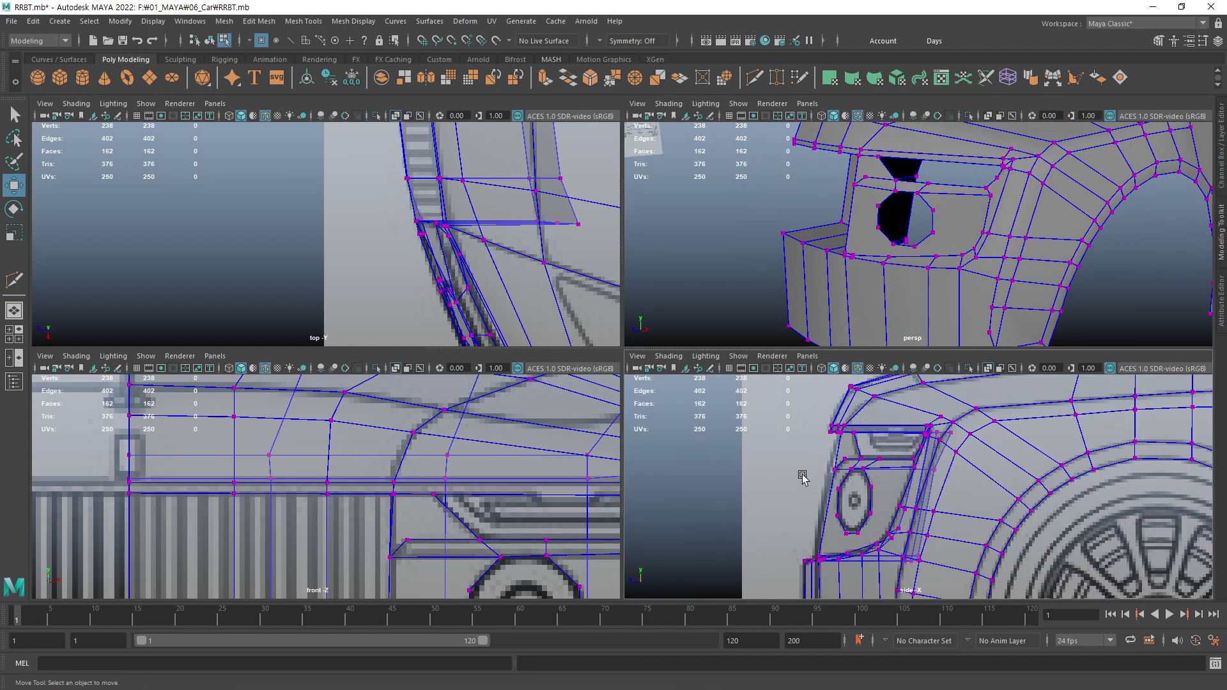
scroll(799, 441, "up", 1)
scroll(800, 440, "up", 1)
scroll(800, 441, "up", 1)
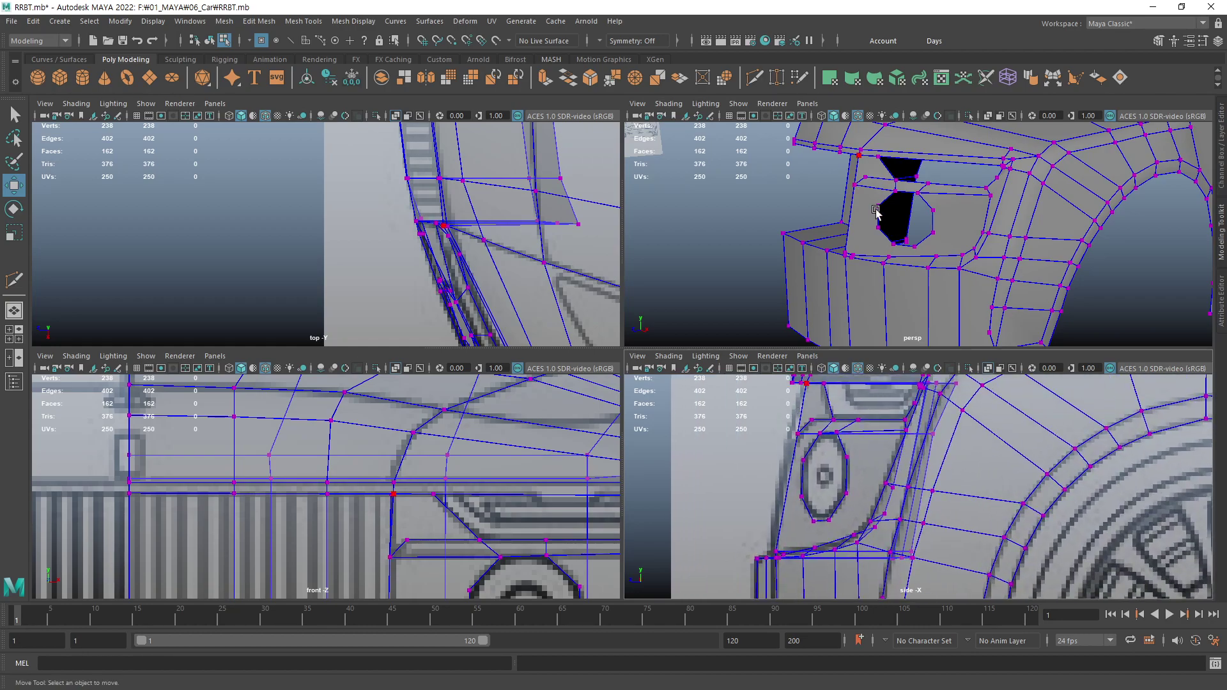
left_click_drag(875, 211, 908, 218, "alt")
scroll(946, 230, "up", 2)
scroll(946, 230, "up", 2)
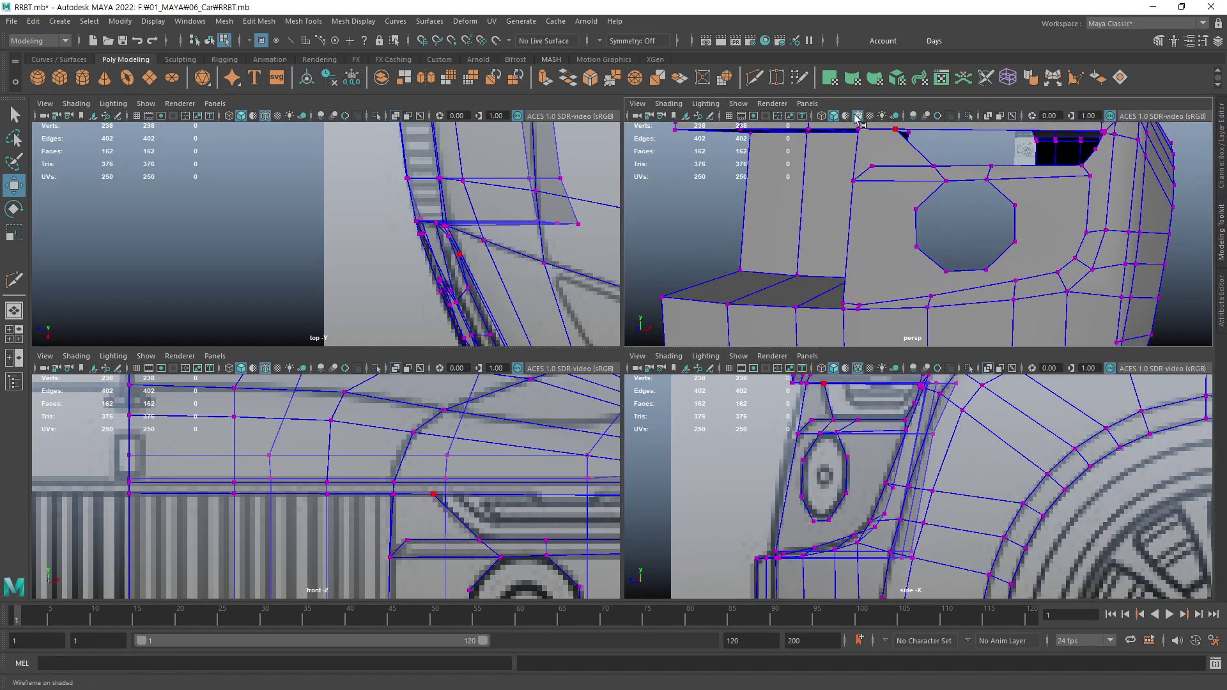
- Multi-Cut two edges from the octagon's corners to the neighbouring mesh edges
left_click(757, 79)
left_click(915, 210)
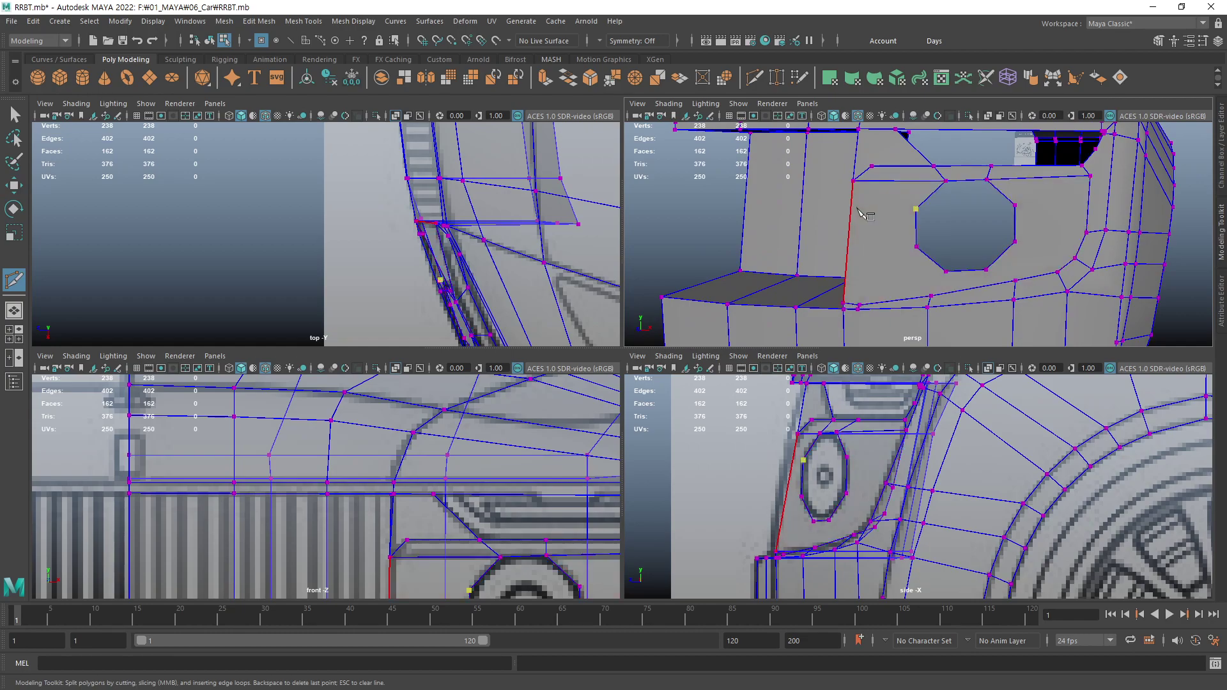
left_click(856, 212)
right_click(919, 254)
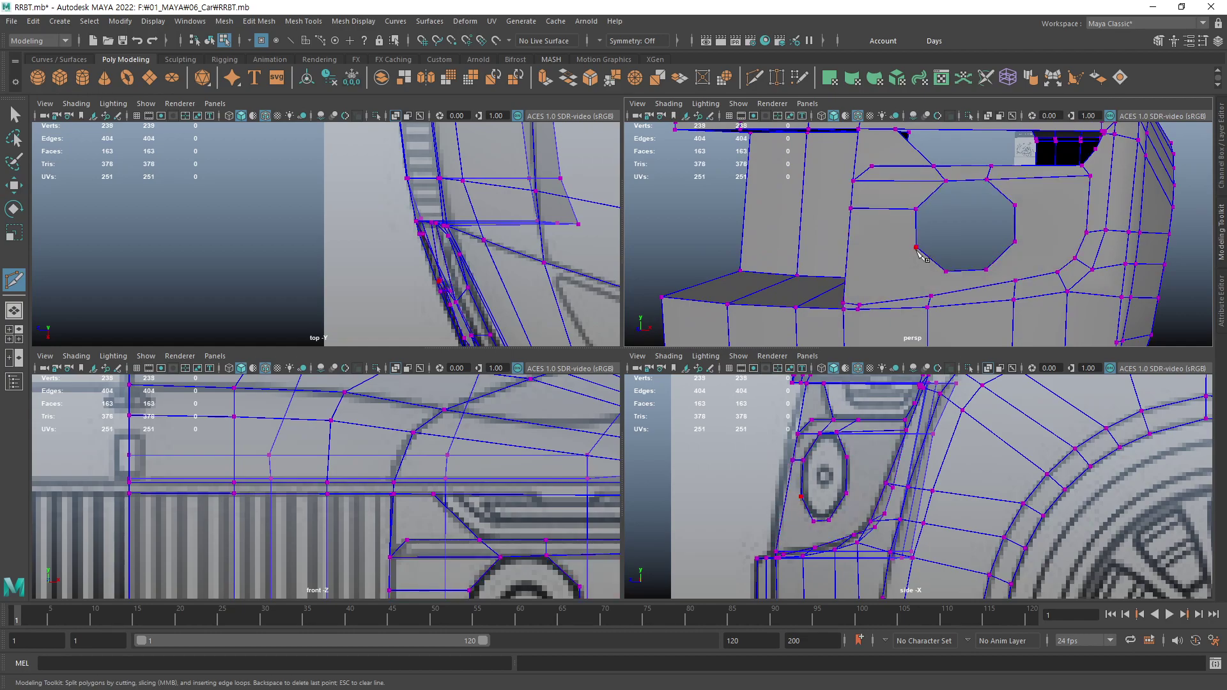
left_click(853, 247)
right_click(855, 249)
- Commit the remaining cut as new edges and orbit around the opening to check it
mouse_move(855, 249)
right_mouse_down("alt")
mouse_move(929, 274)
mouse_move(957, 217)
right_mouse_up("alt")
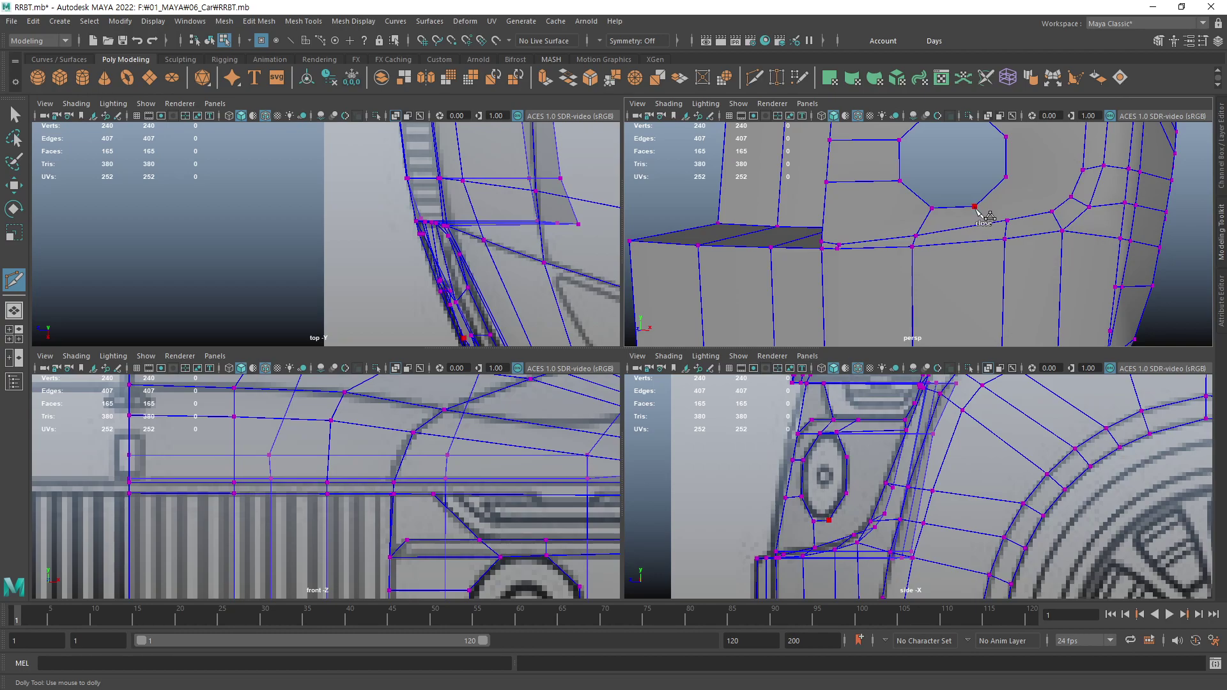
middle_click_drag(1059, 232, 1004, 247, "alt")
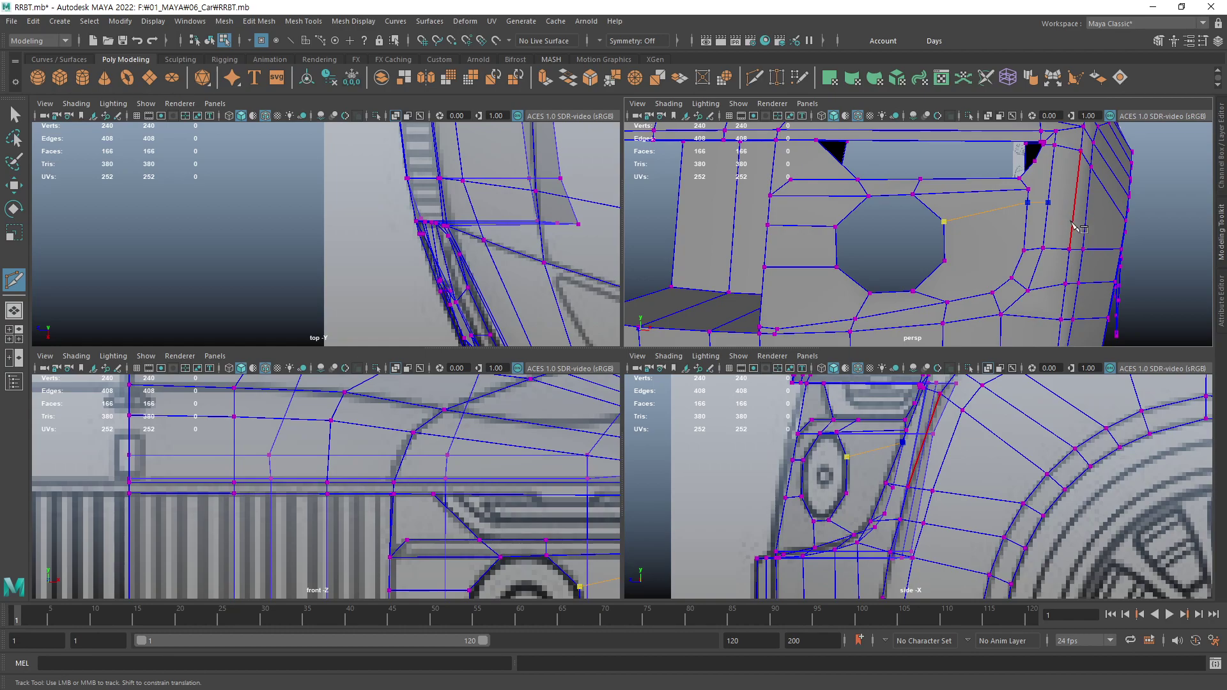
mouse_move(1080, 227)
left_mouse_down("alt")
mouse_move(1111, 230)
mouse_move(1082, 197)
mouse_move(1109, 236)
mouse_move(1030, 211)
left_mouse_up("alt")
key("Return")
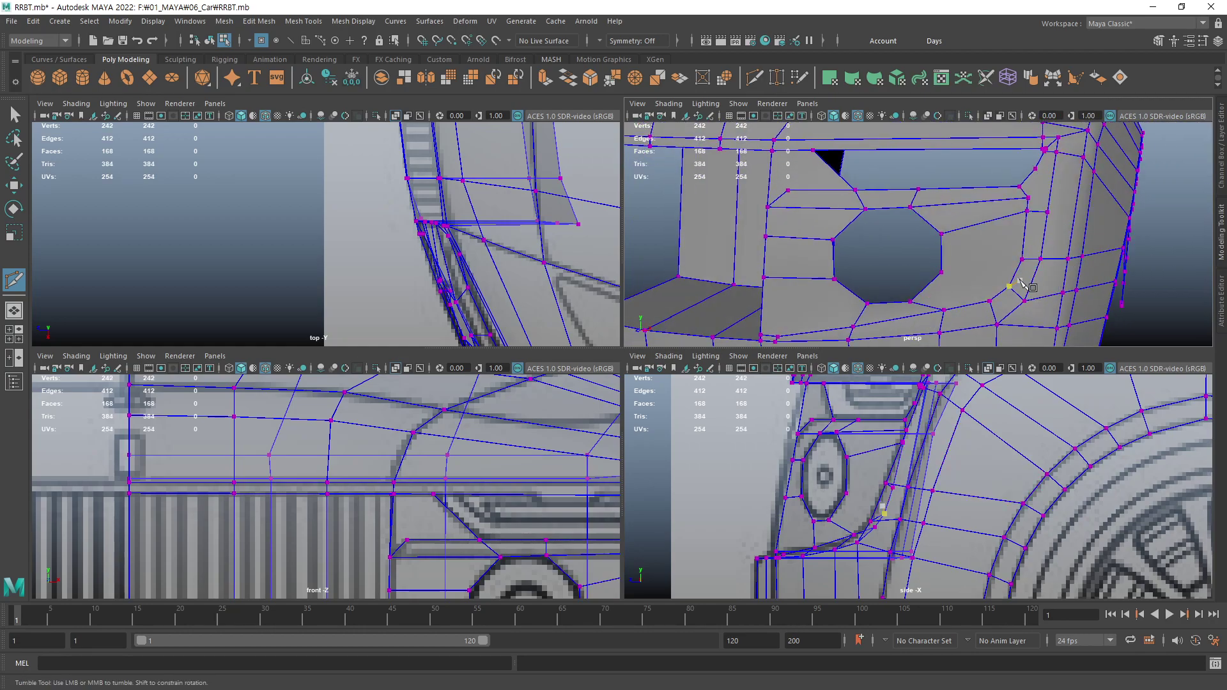
left_click_drag(1021, 281, 958, 268, "alt")
right_click_drag(959, 269, 892, 262, "alt")
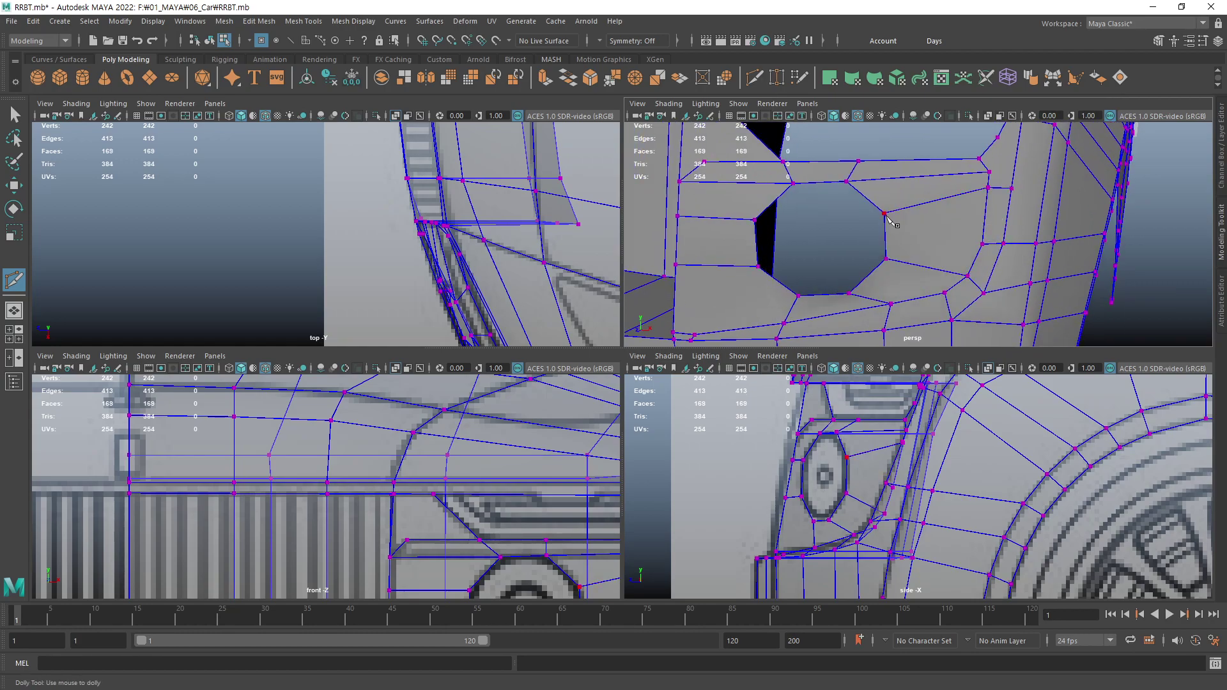
right_click_drag(945, 275, 892, 261, "alt")
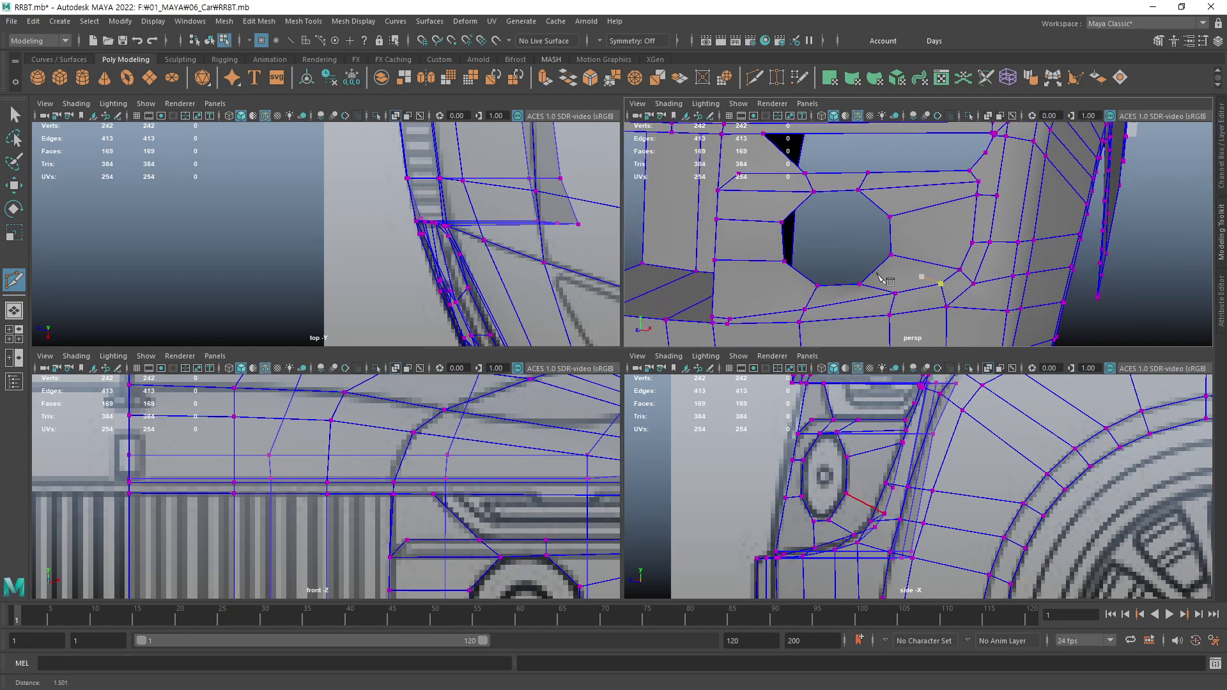
left_click_drag(893, 261, 831, 275, "alt")
- Nudge the vertex beside the headlight opening slightly outward along Z
key("w")
middle_click_drag(831, 275, 948, 231, "alt")
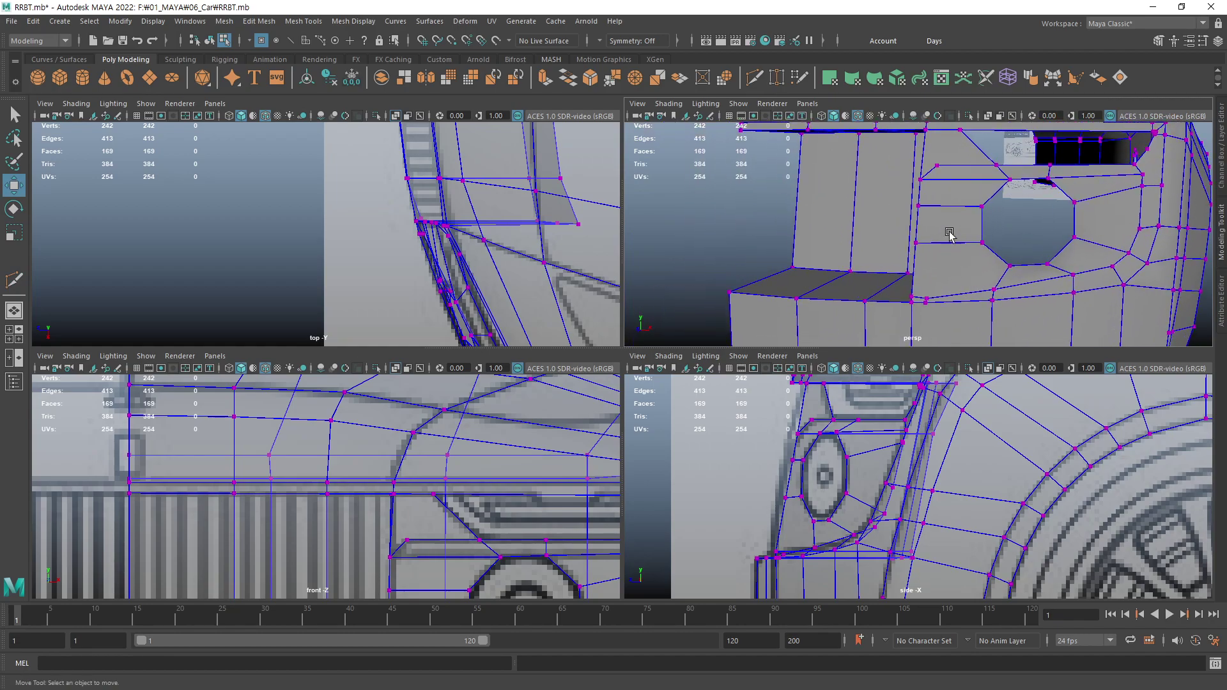
left_click(924, 207)
scroll(767, 467, "up", 1)
scroll(766, 466, "up", 1)
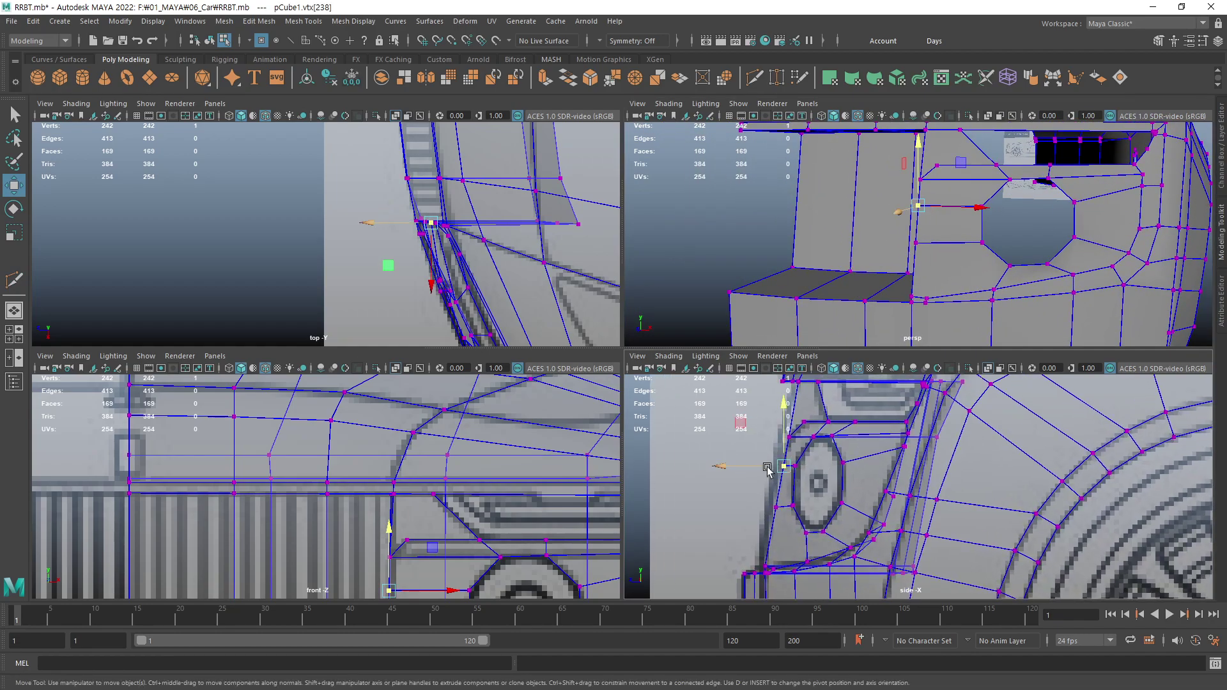
left_click_drag(757, 467, 750, 467)
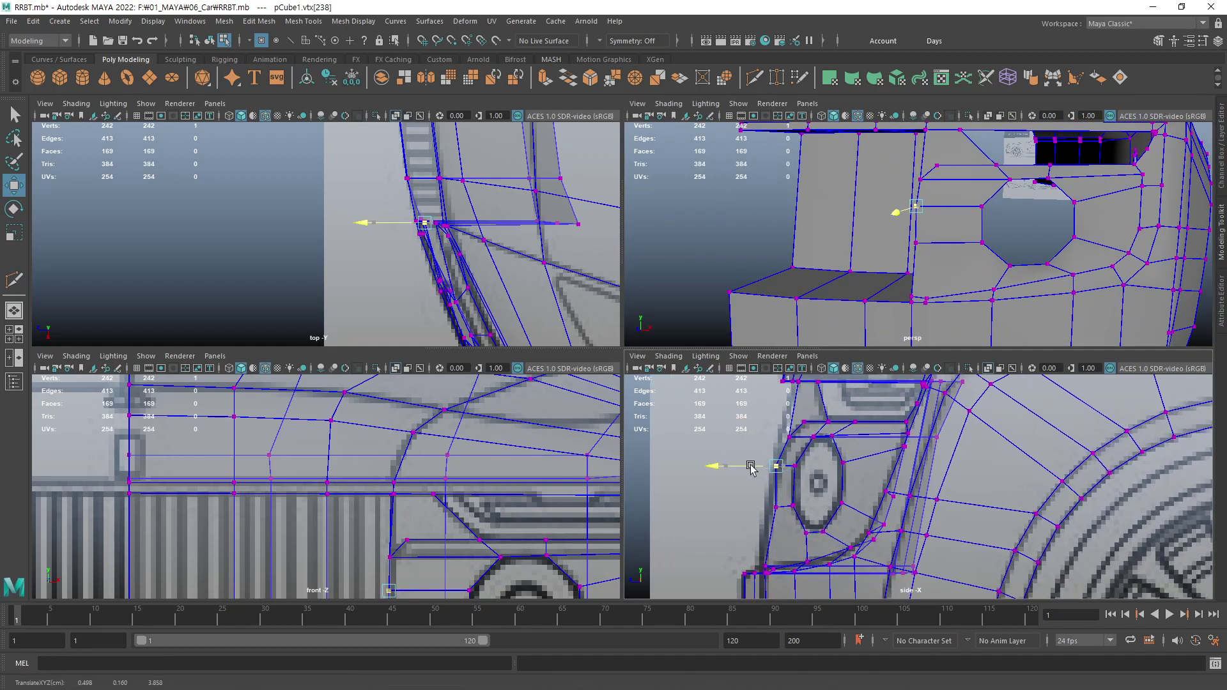
left_click(770, 507)
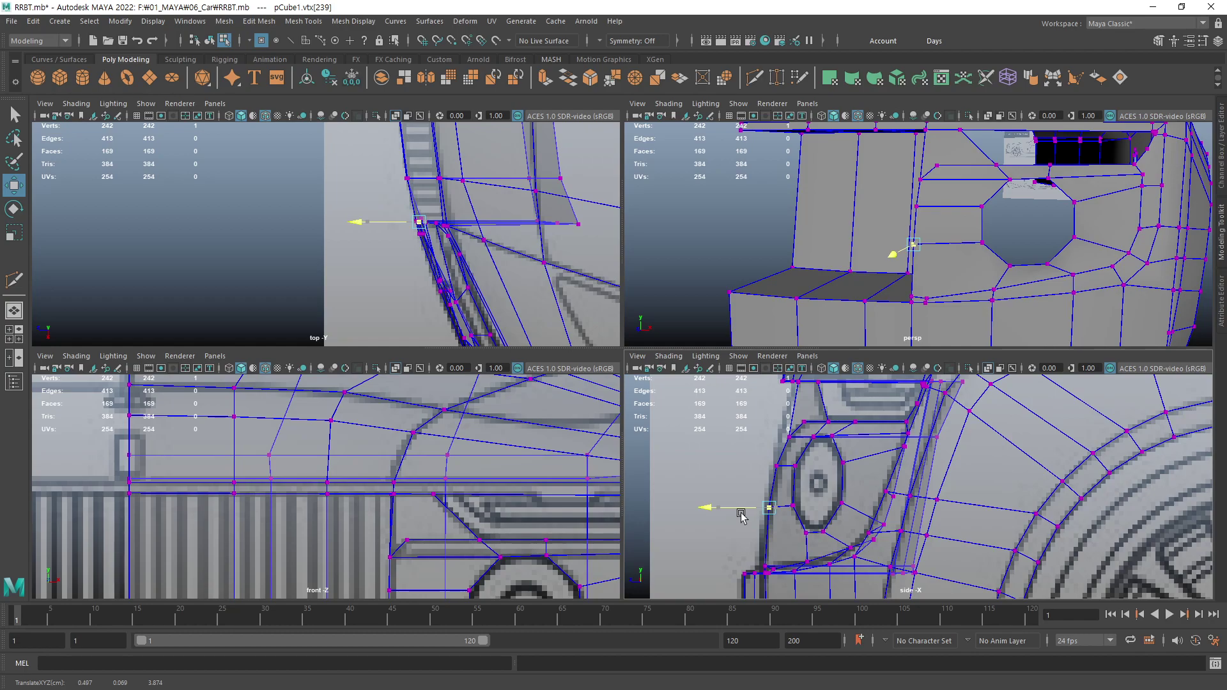
left_click(723, 549)
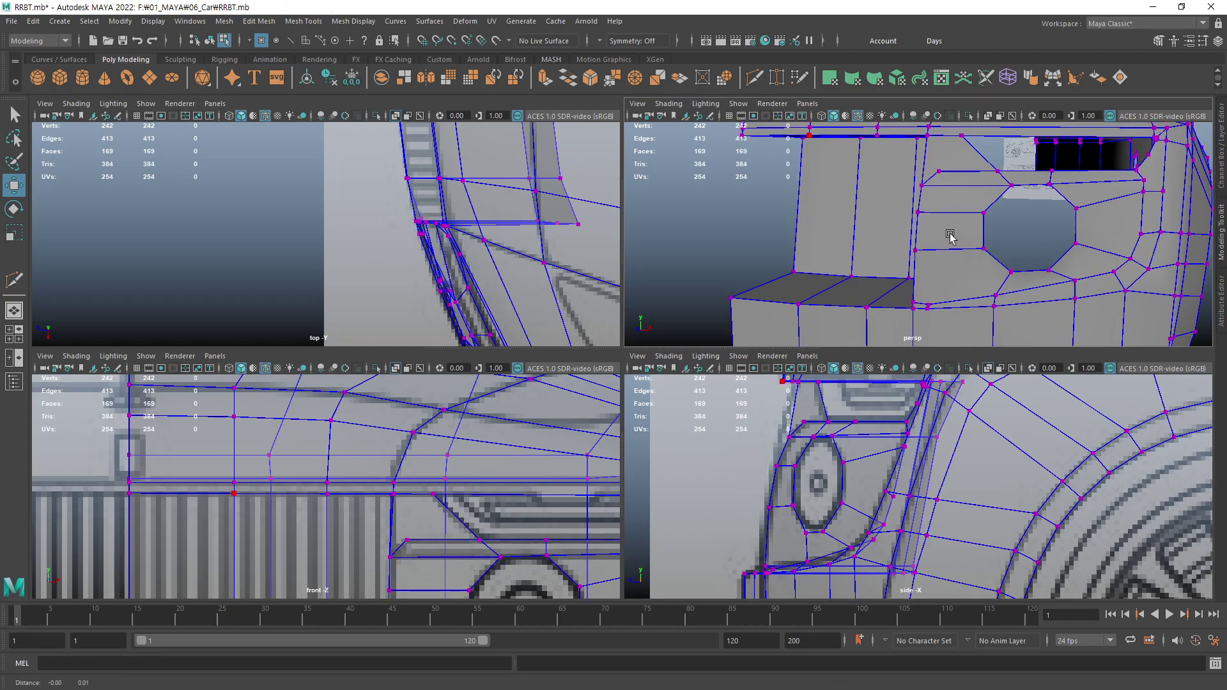
- Orbit around the reshaped side panel to inspect it from several angles
mouse_move(950, 230)
left_mouse_down("alt")
mouse_move(829, 236)
mouse_move(1005, 279)
mouse_move(955, 244)
left_mouse_up("alt")
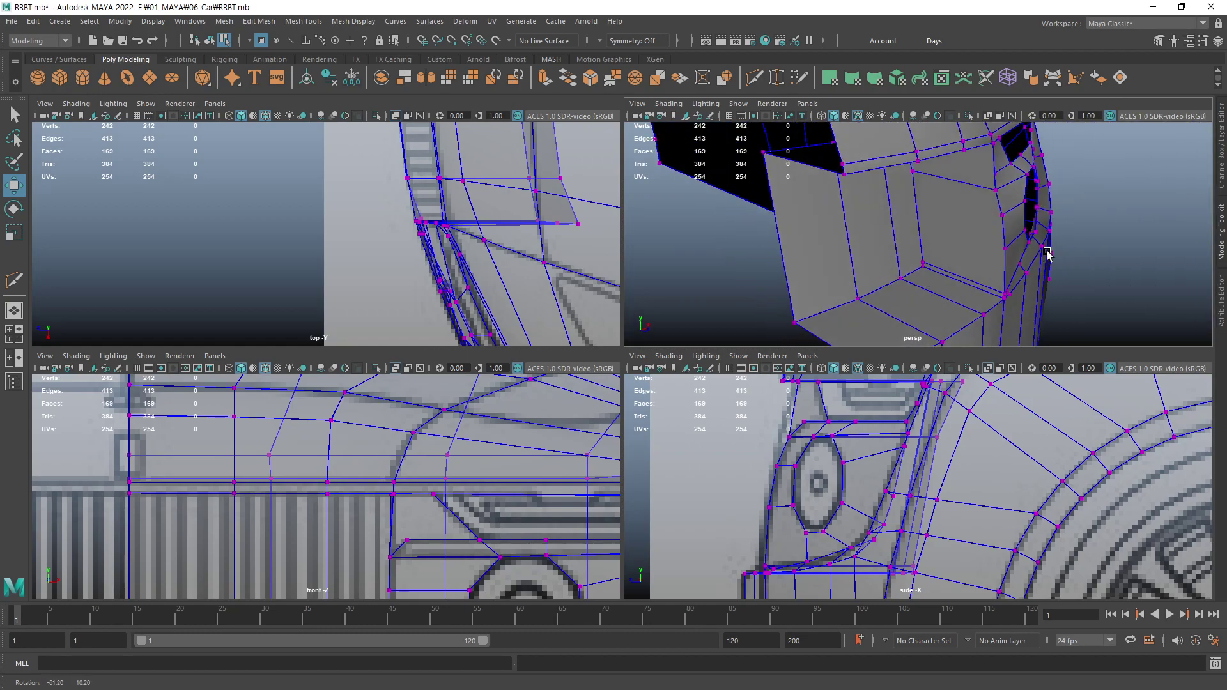
right_click_drag(954, 245, 917, 276, "alt")
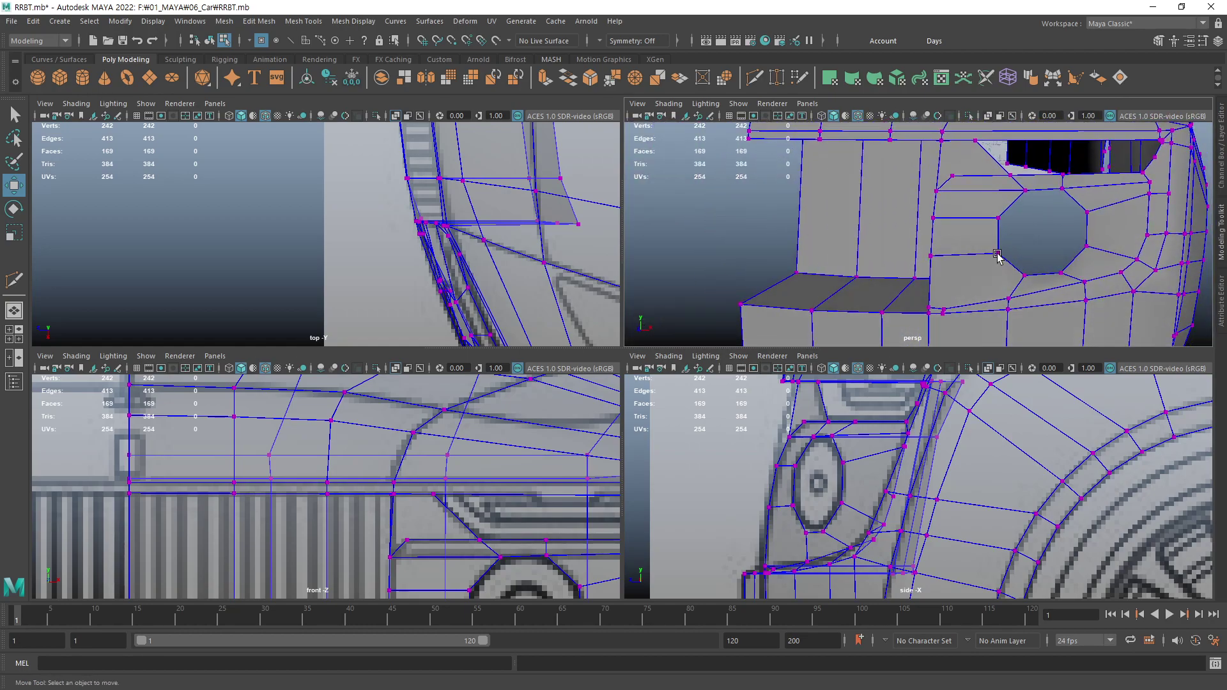
left_click_drag(918, 276, 930, 276, "alt")
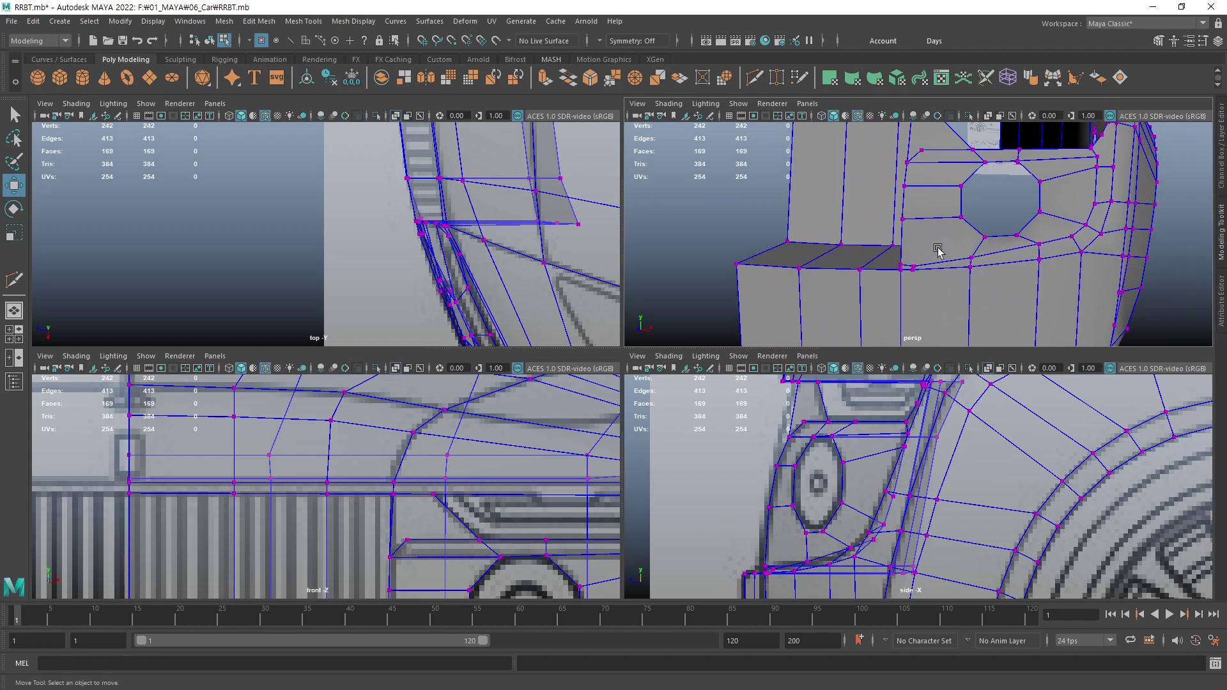
left_click(934, 276)
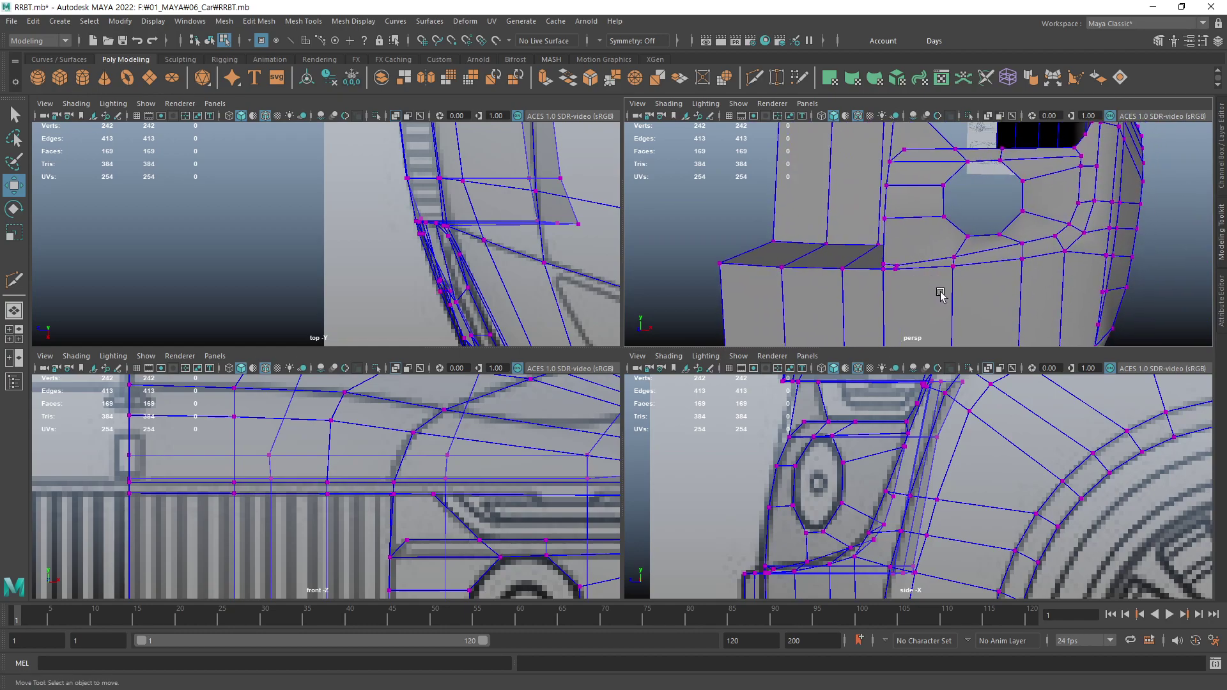
mouse_move(937, 291)
left_mouse_down("alt")
mouse_move(897, 295)
mouse_move(934, 292)
mouse_move(898, 291)
mouse_move(923, 285)
left_mouse_up("alt")
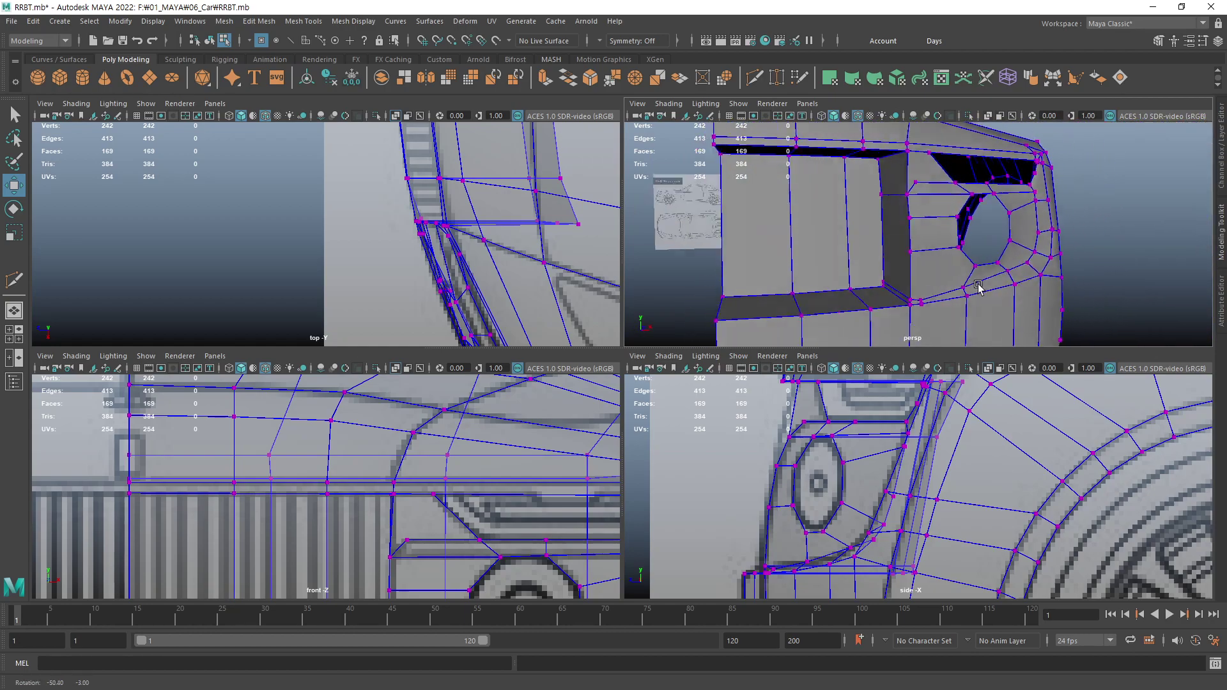
left_click_drag(925, 286, 1029, 287, "alt")
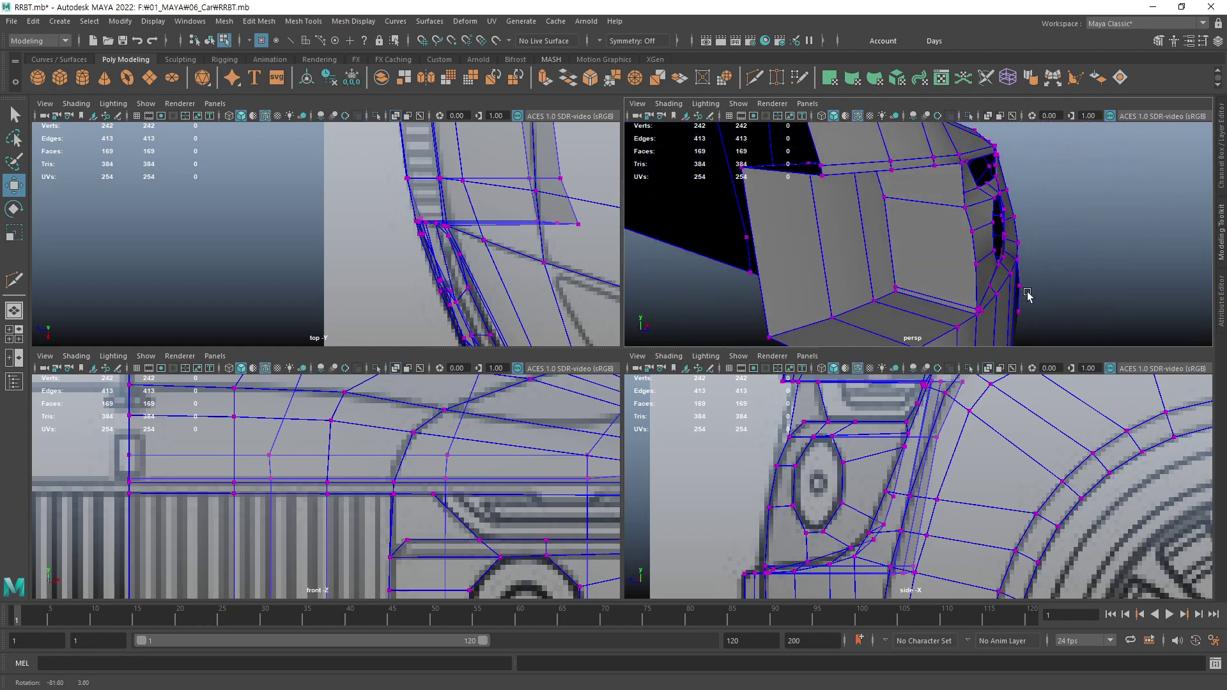
left_click_drag(1029, 287, 1013, 282, "alt")
left_click(923, 223)
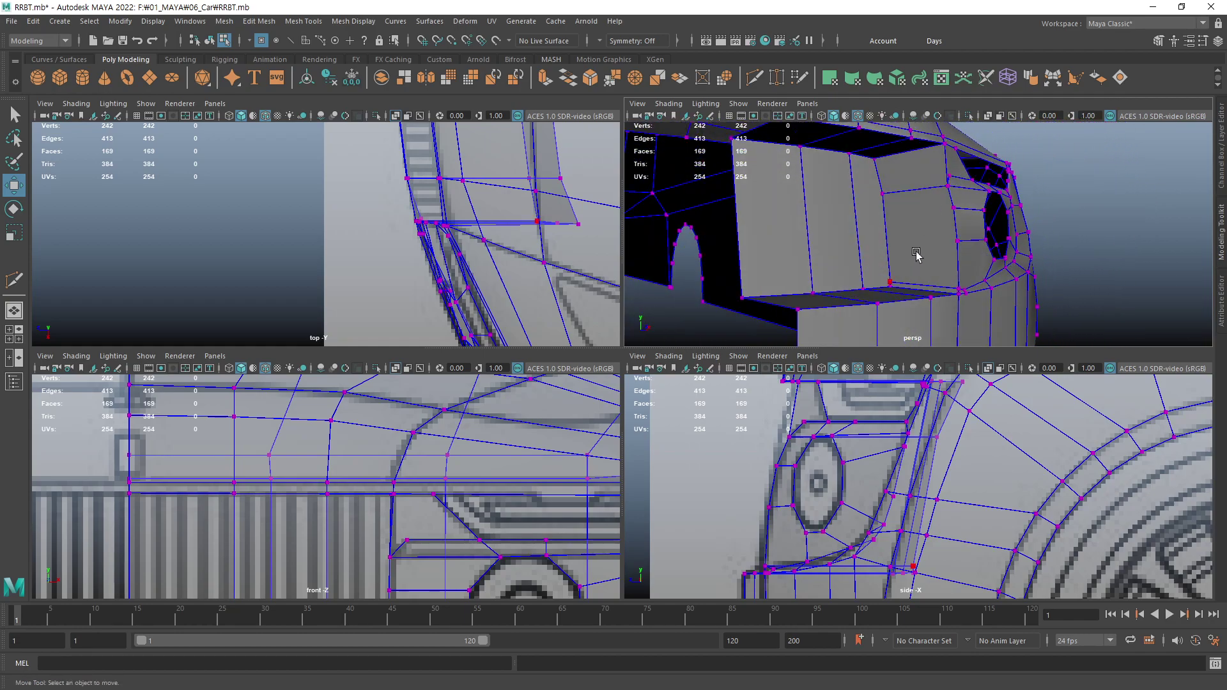
key("F11")
- Select twelve panel faces beside the headlight and delete them, leaving 157 faces
left_click(924, 243)
left_click_drag(924, 243, 959, 299, "alt")
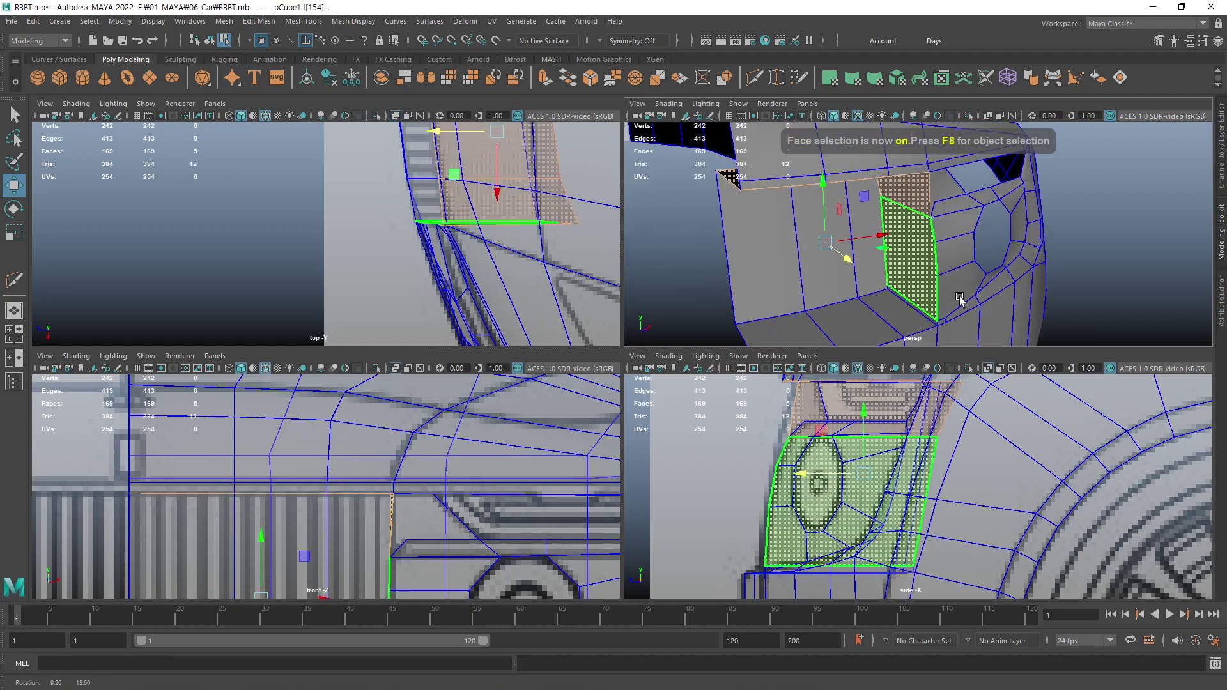
left_click(850, 319, "shift")
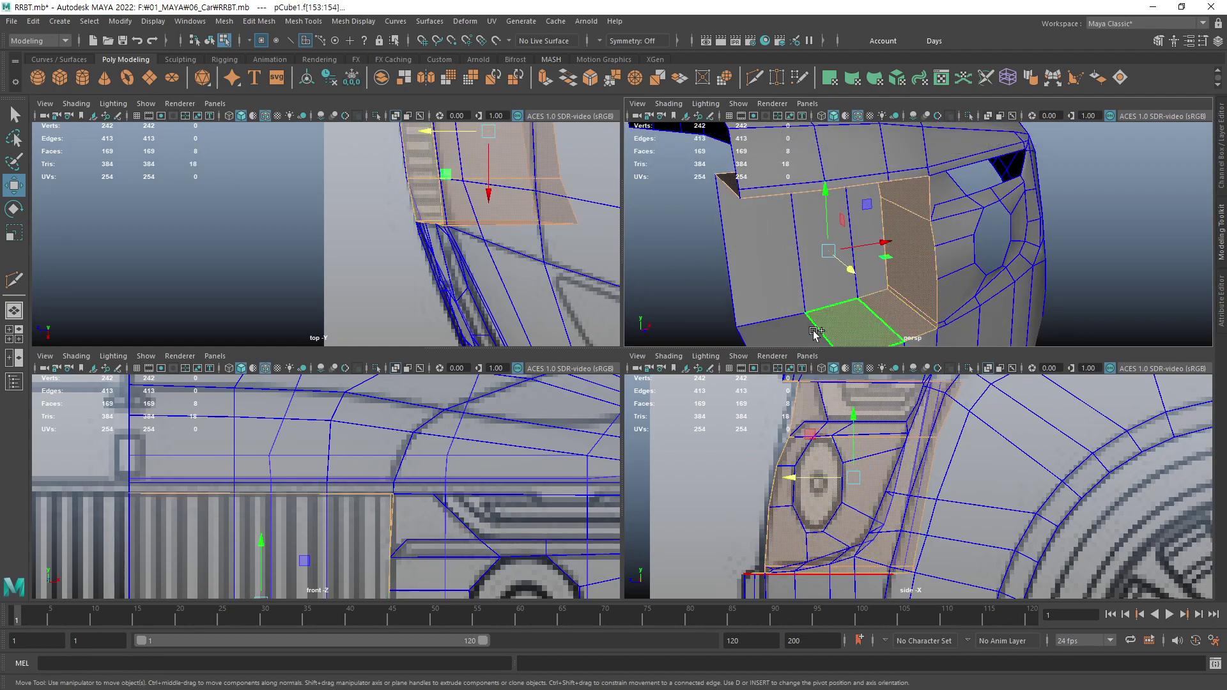
left_click(775, 282, "shift")
left_click(814, 293, "shift")
left_click(865, 282, "shift")
left_click(922, 305, "shift")
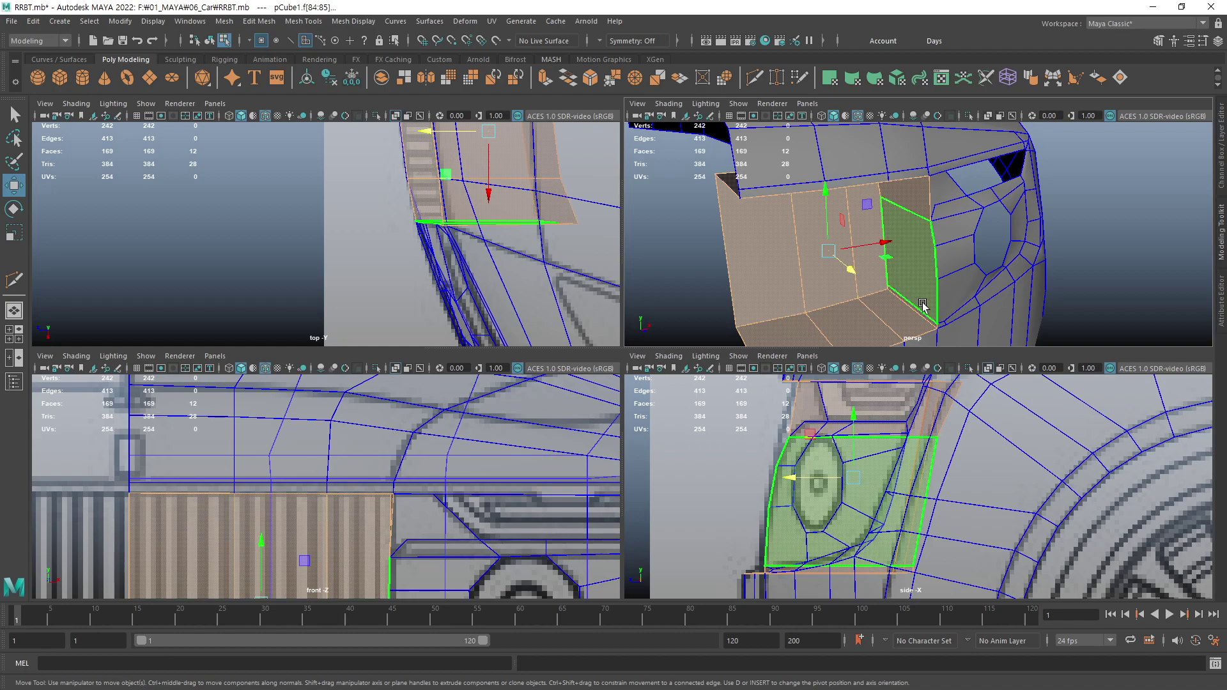
key("Delete")
- Orbit and pan the views to inspect the new opening by the headlight
mouse_move(926, 294)
left_mouse_down("alt")
mouse_move(854, 259)
mouse_move(855, 275)
left_mouse_up("alt")
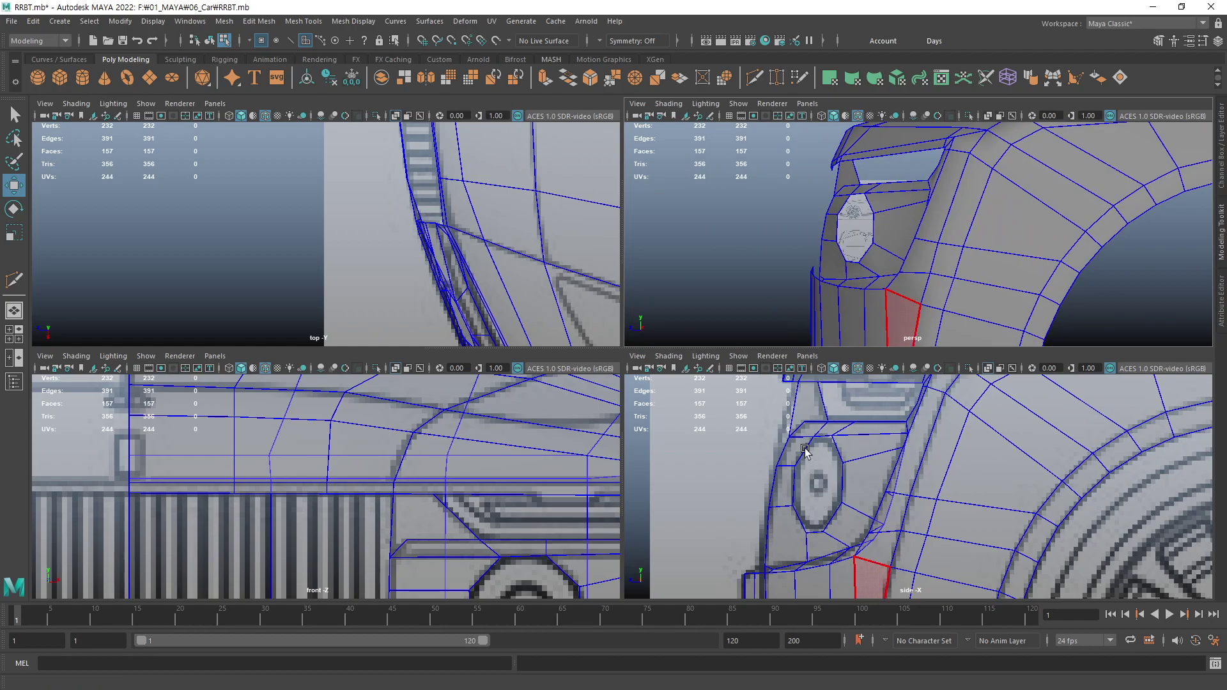
mouse_move(805, 450)
middle_mouse_down("alt")
mouse_move(850, 505)
mouse_move(852, 494)
middle_mouse_up("alt")
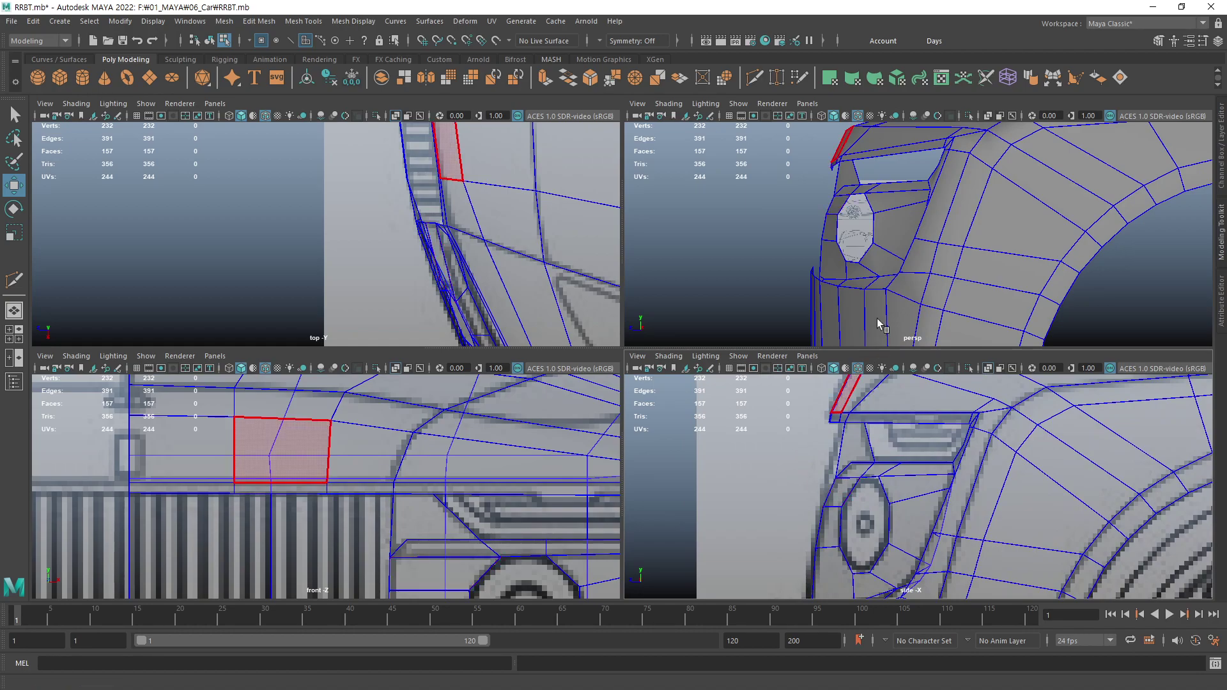
mouse_move(844, 214)
left_mouse_down("alt")
mouse_move(968, 218)
mouse_move(860, 248)
mouse_move(918, 230)
left_mouse_up("alt")
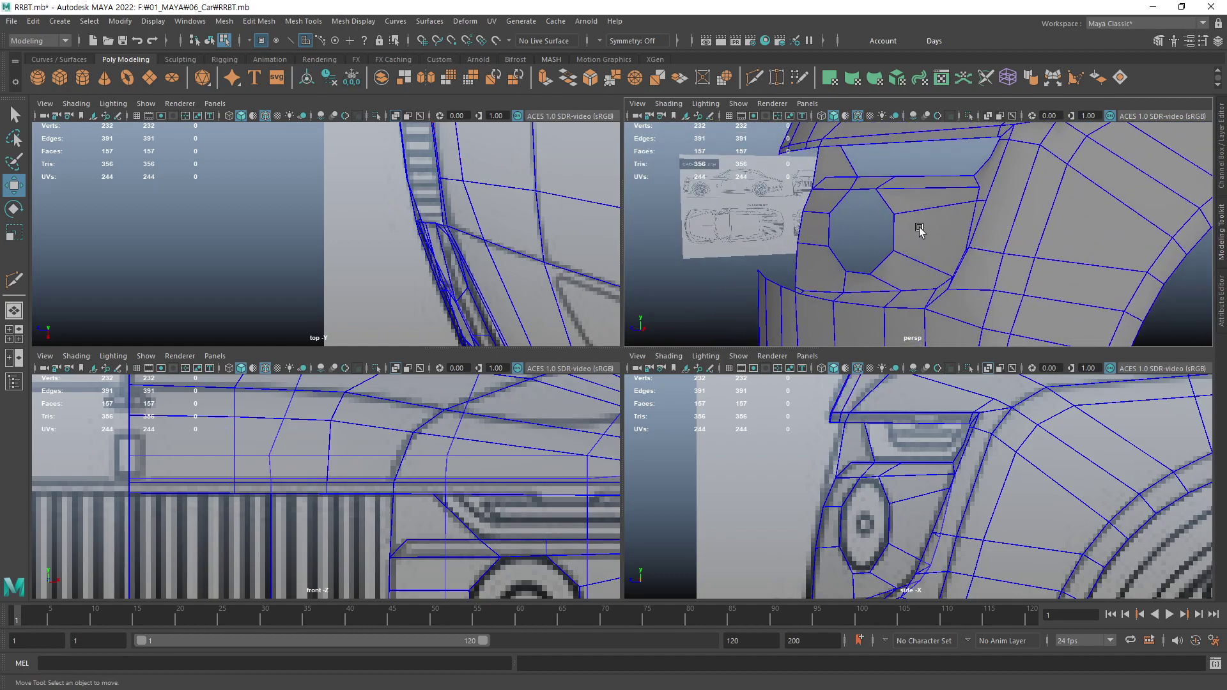
- Box-select the three vertices left of the headlight ring and shift them slightly right along X
left_click(795, 313)
mouse_move(525, 551)
middle_mouse_down("alt")
mouse_move(362, 448)
mouse_move(354, 493)
middle_mouse_up("alt")
scroll(362, 448, "down", 2)
key("F9")
left_click_drag(266, 443, 294, 564)
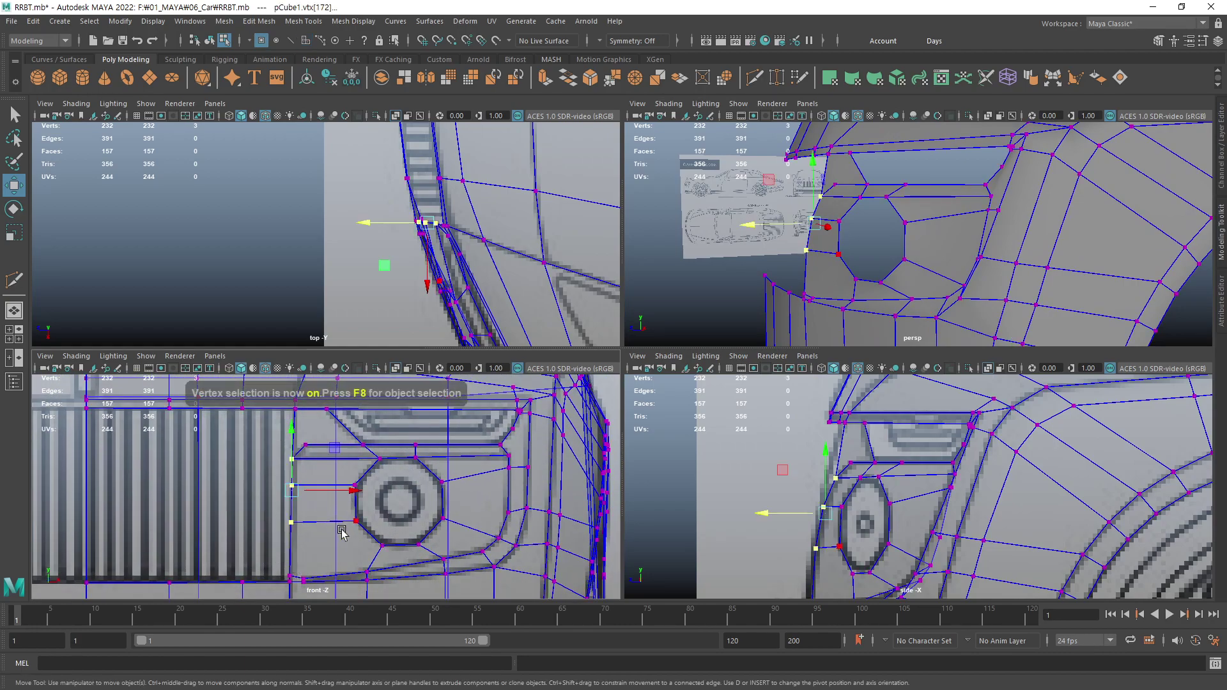
scroll(476, 458, "up", 3)
key("space")
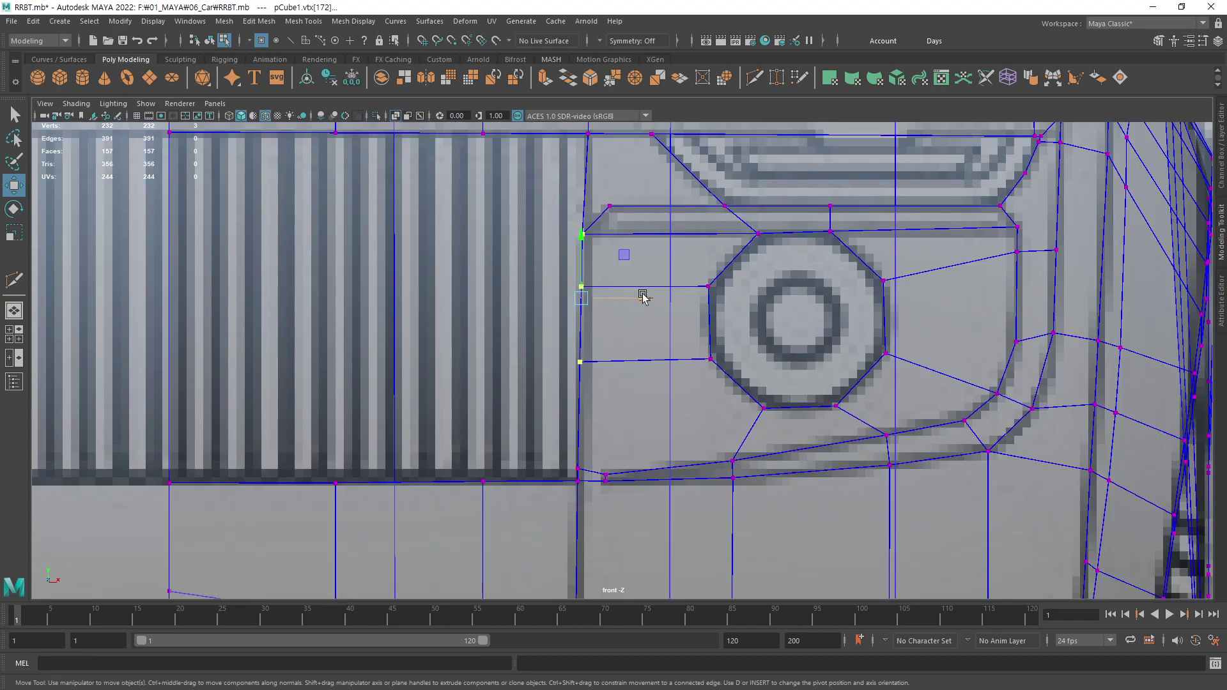
left_click_drag(643, 297, 648, 297)
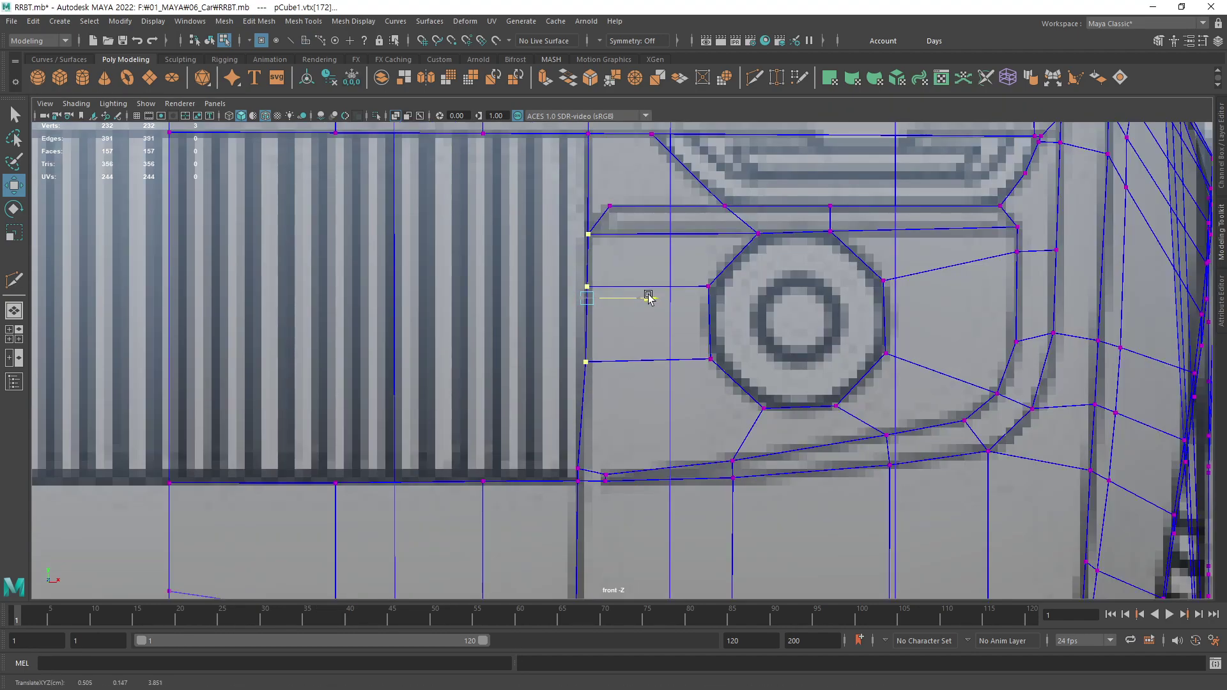
- Shift the grille's two lower-corner vertices right and the vertex left of the ring slightly left
middle_click_drag(639, 466, 573, 321, "alt")
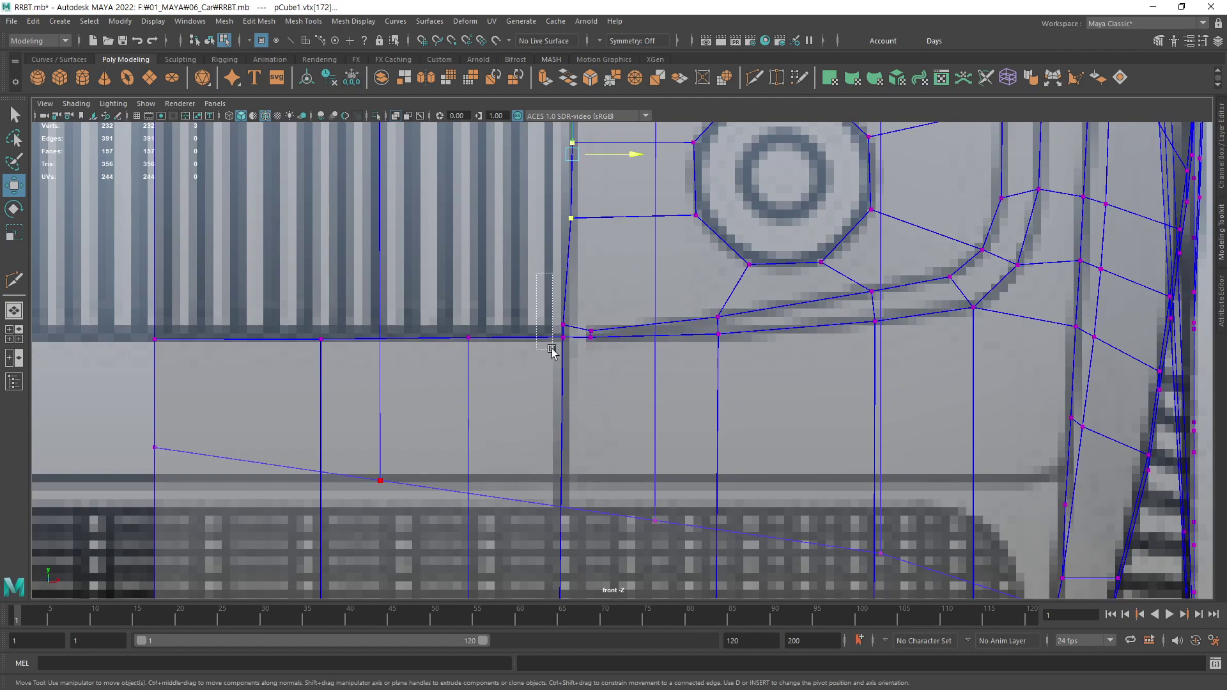
left_click_drag(535, 272, 588, 543)
left_click_drag(625, 331, 630, 332)
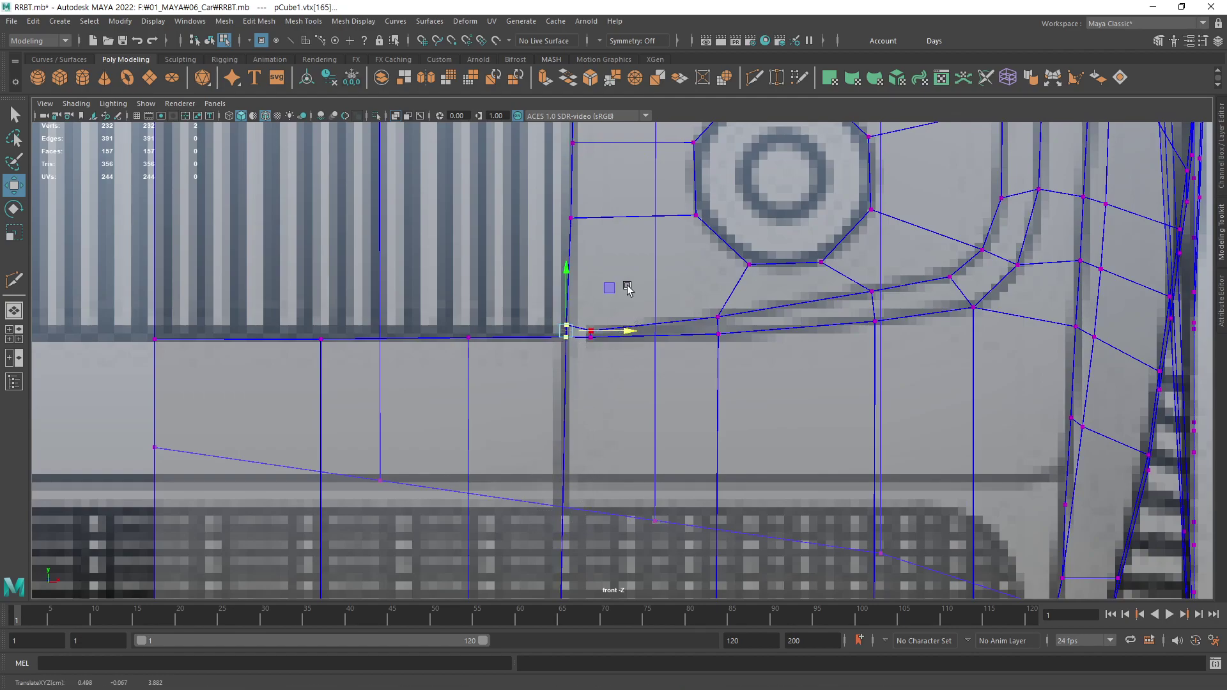
left_click_drag(592, 192, 550, 244)
middle_click_drag(611, 241, 622, 324, "alt")
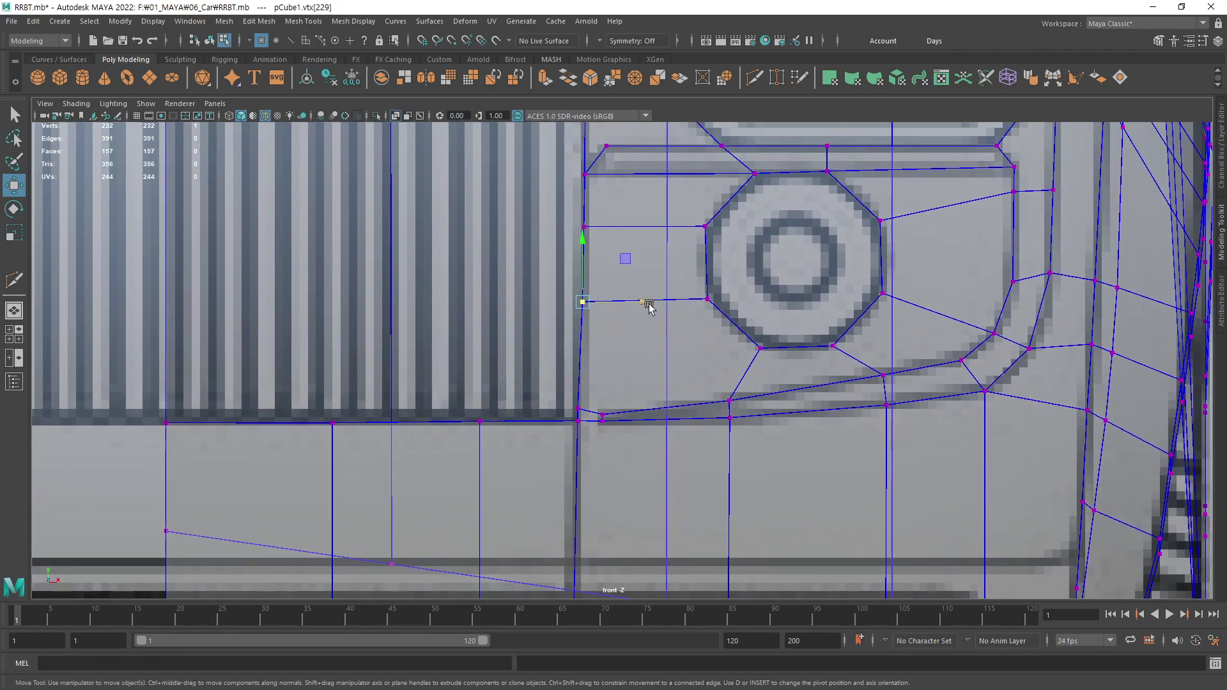
left_click_drag(643, 301, 644, 302)
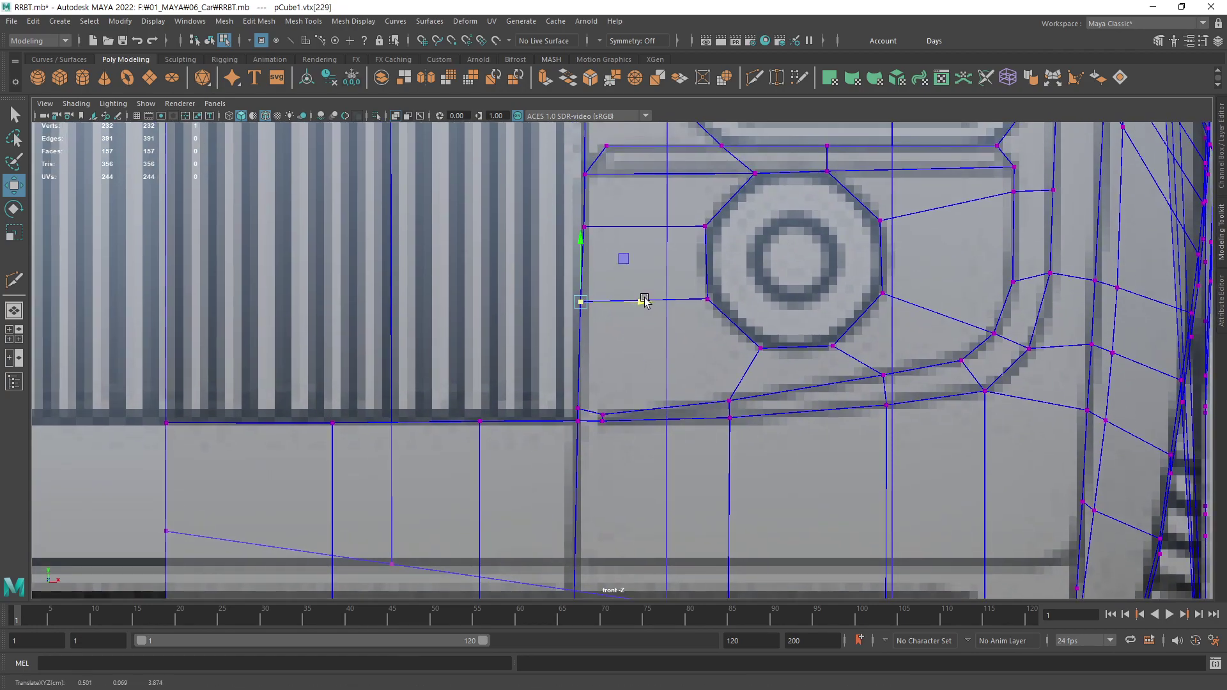
- Slide the upper-left headlight vertex along X to match the blueprint, then frame the front mesh
left_click_drag(614, 209, 565, 241)
left_click_drag(639, 226, 635, 227)
middle_click_drag(614, 194, 615, 273, "alt")
left_click(590, 253)
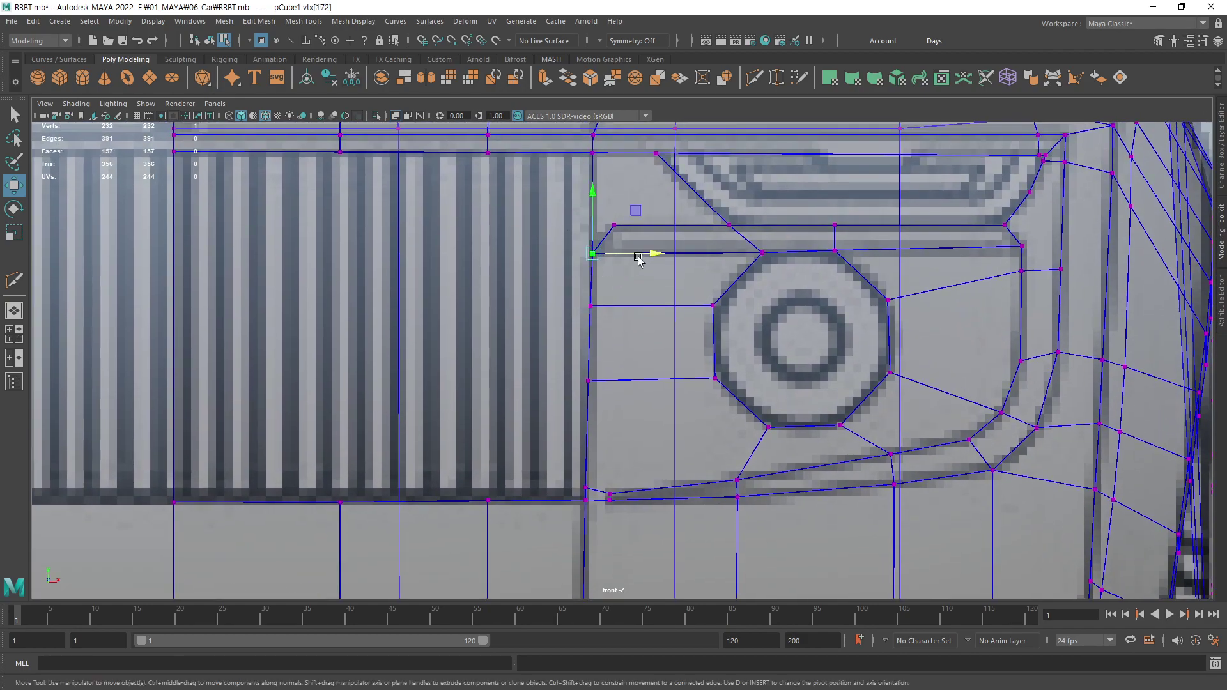
left_click_drag(643, 253, 643, 253)
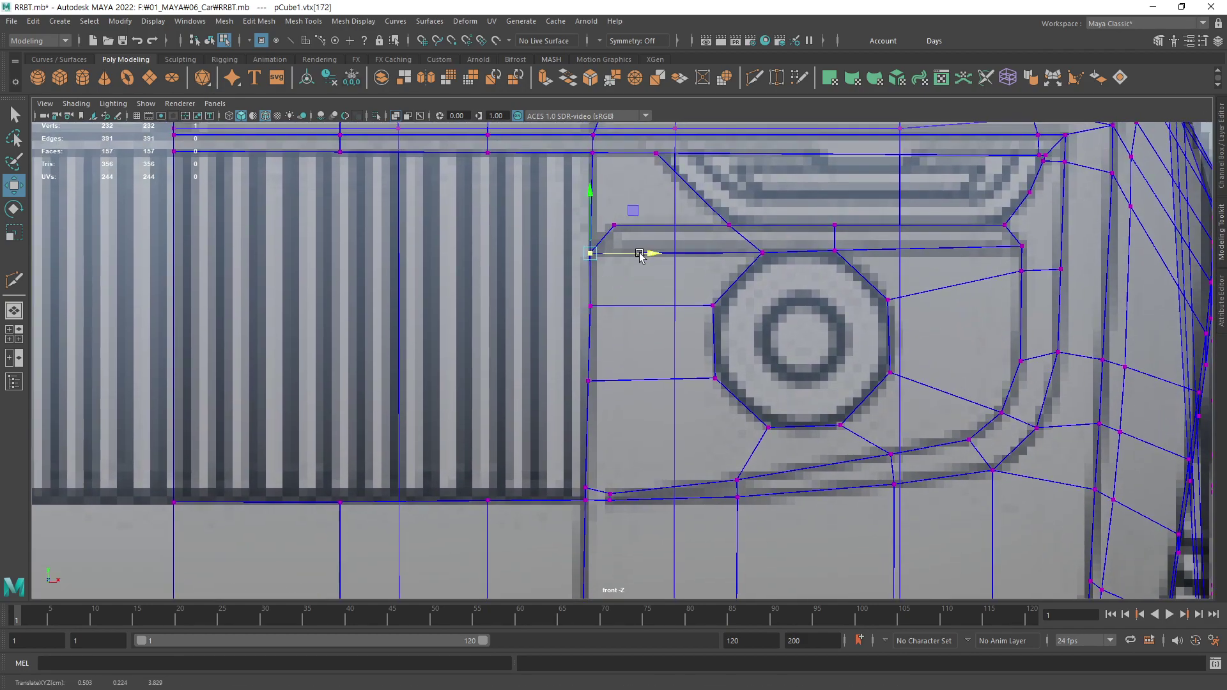
scroll(588, 335, "down", 5)
scroll(630, 332, "up", 3)
left_click(825, 327)
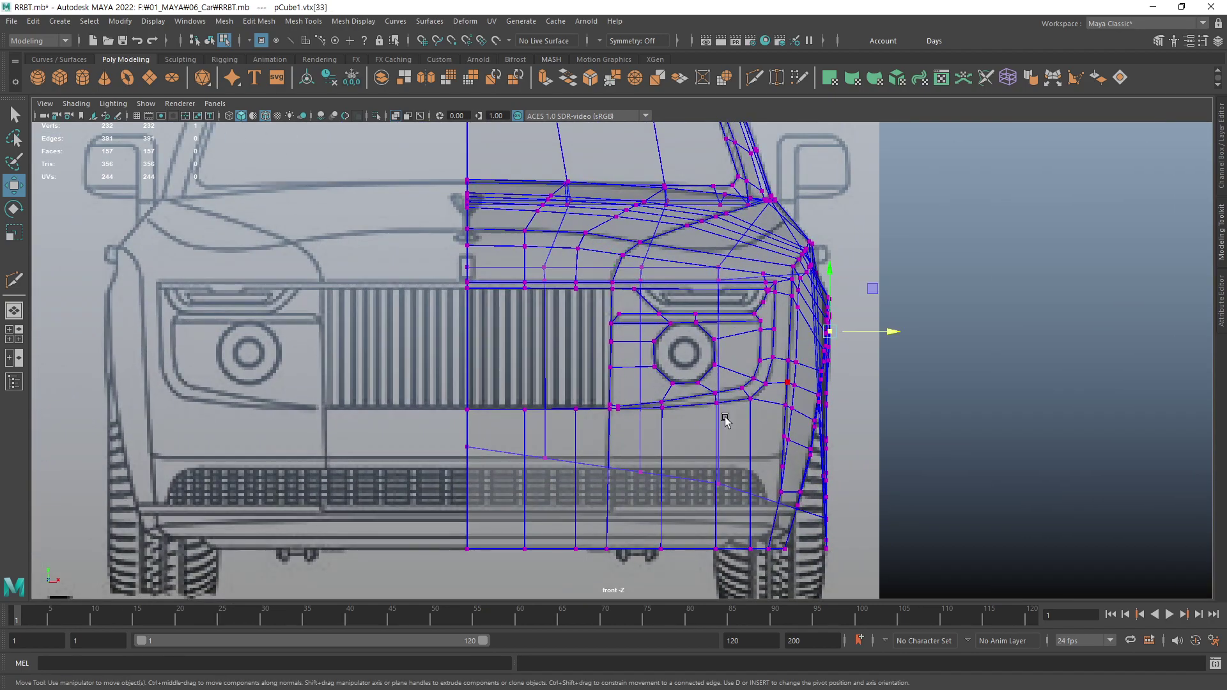
scroll(843, 425, "up", 1)
middle_click_drag(718, 486, 719, 378, "alt")
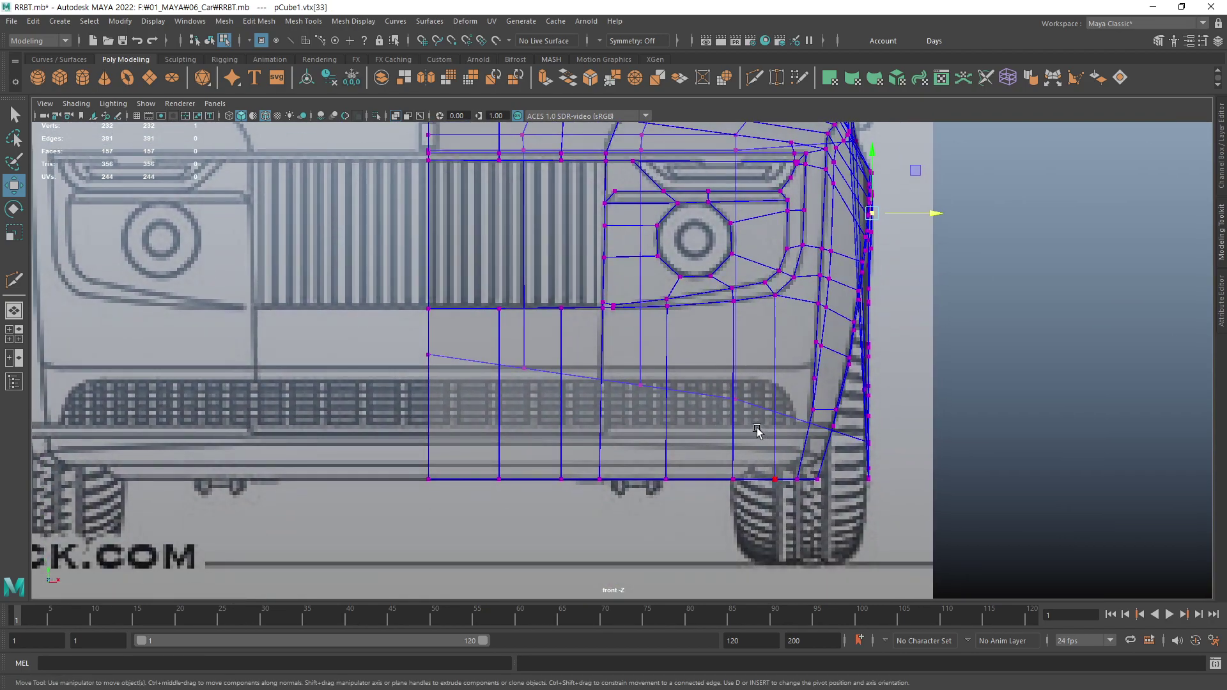
scroll(746, 305, "down", 2)
scroll(701, 355, "down", 1)
- Zoom in on the grille–headlight corner, then place the Chrome Boat Tail page beside the viewports
key("space")
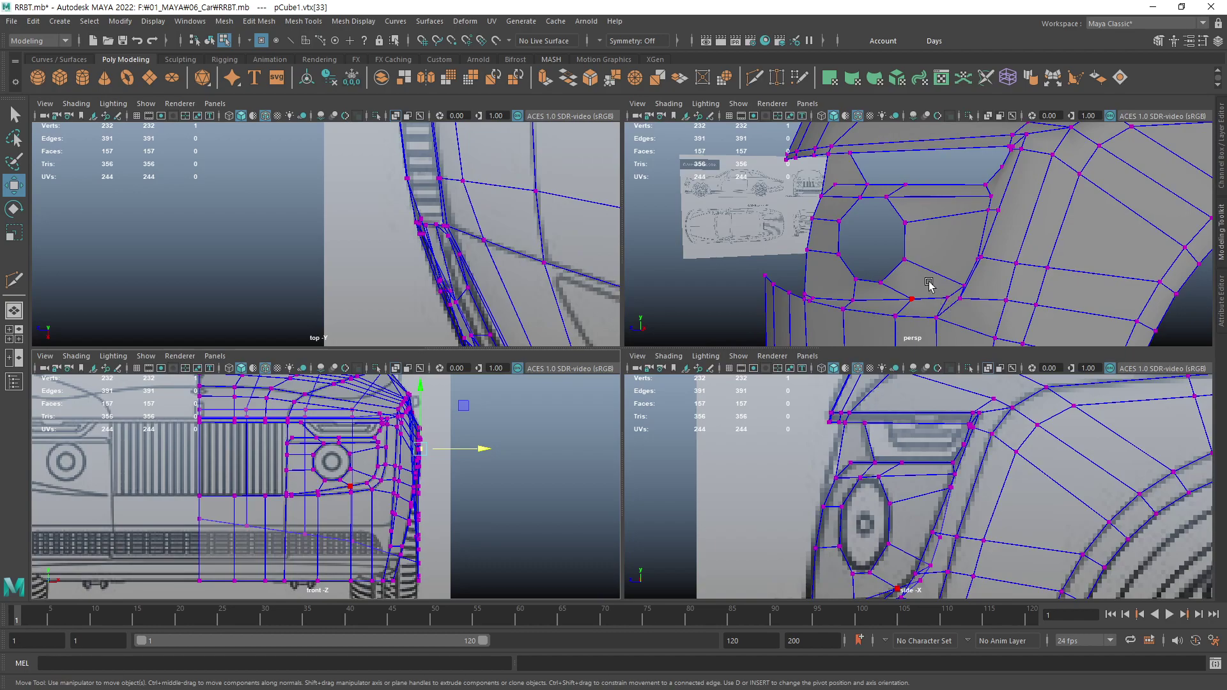
left_click_drag(924, 308, 961, 283, "alt")
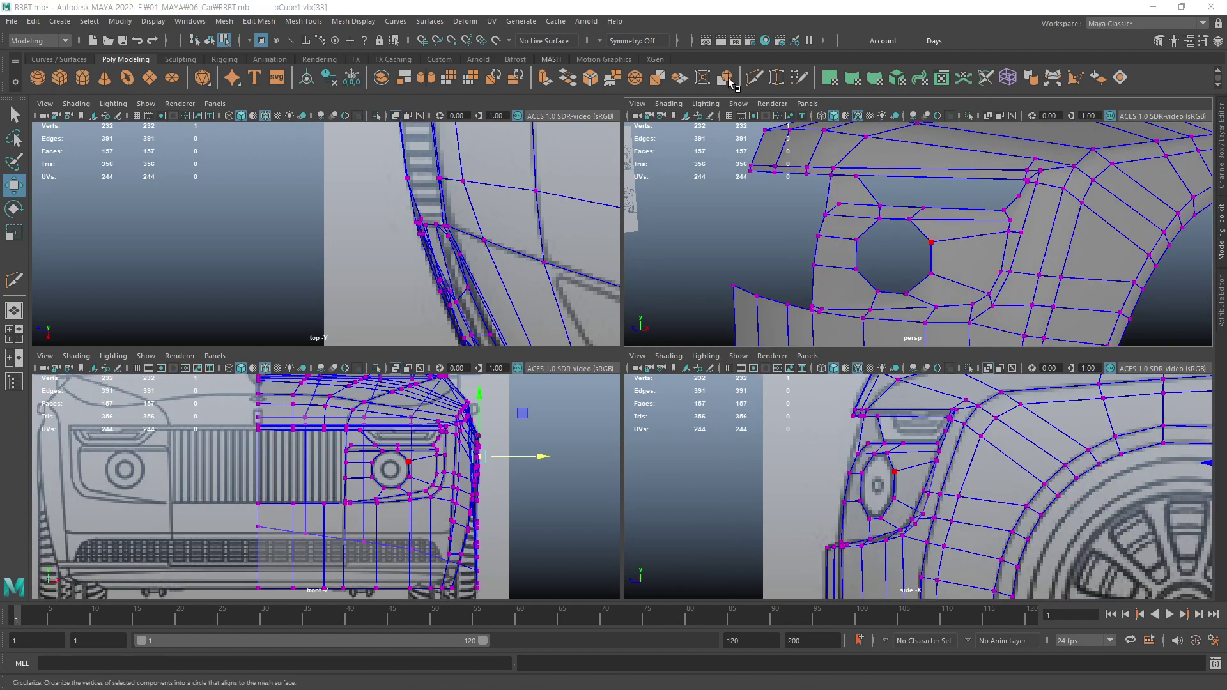
scroll(813, 249, "up", 2)
scroll(817, 256, "up", 2)
scroll(831, 253, "up", 3)
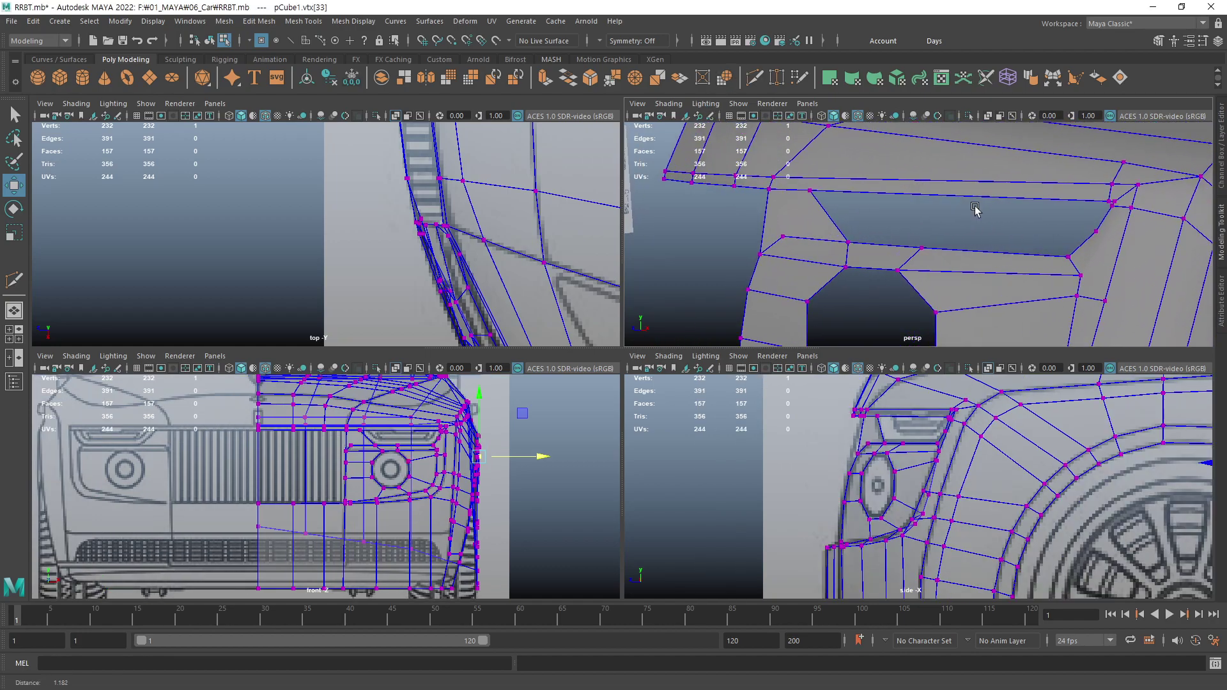
scroll(842, 251, "up", 2)
scroll(833, 273, "up", 2)
scroll(862, 274, "up", 2)
scroll(856, 285, "up", 1)
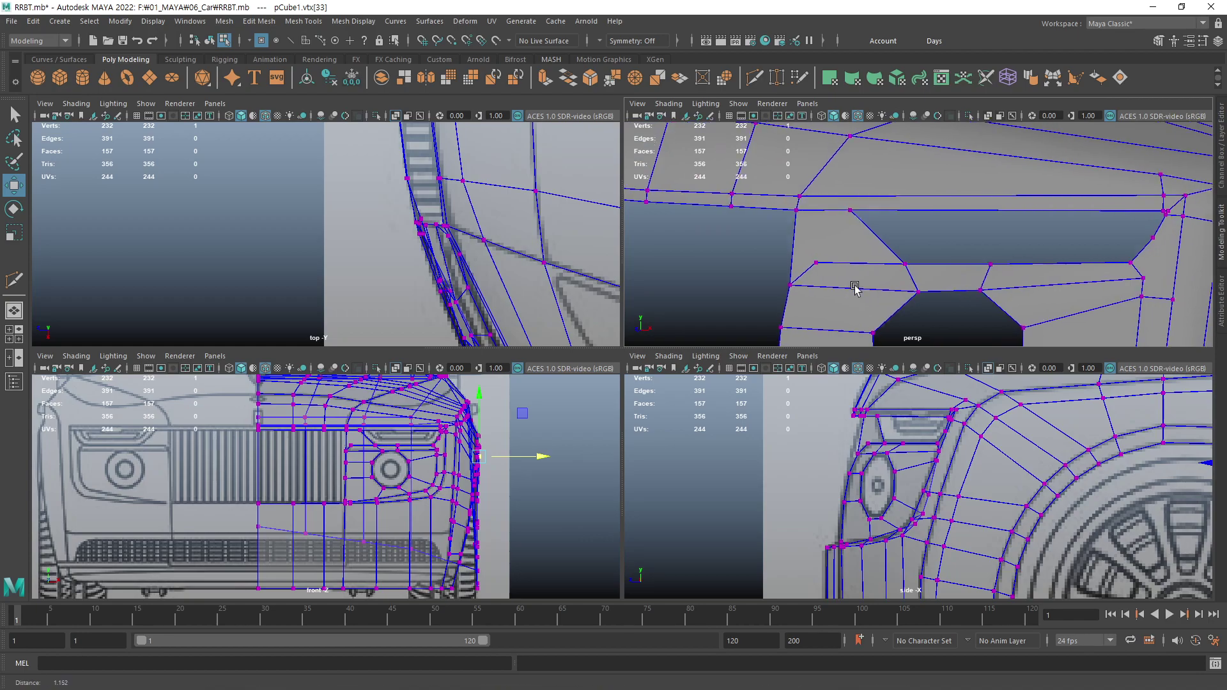
scroll(933, 256, "up", 2)
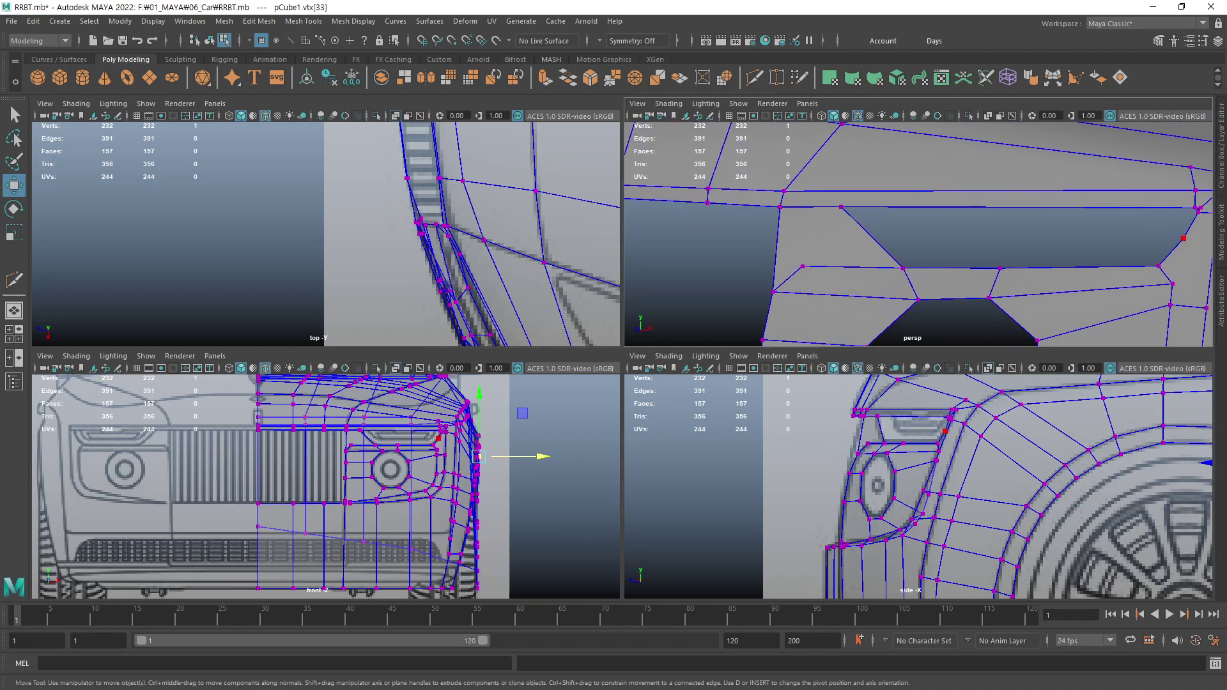
key("alt+Tab")
left_click_drag(1135, 59, 997, 89)
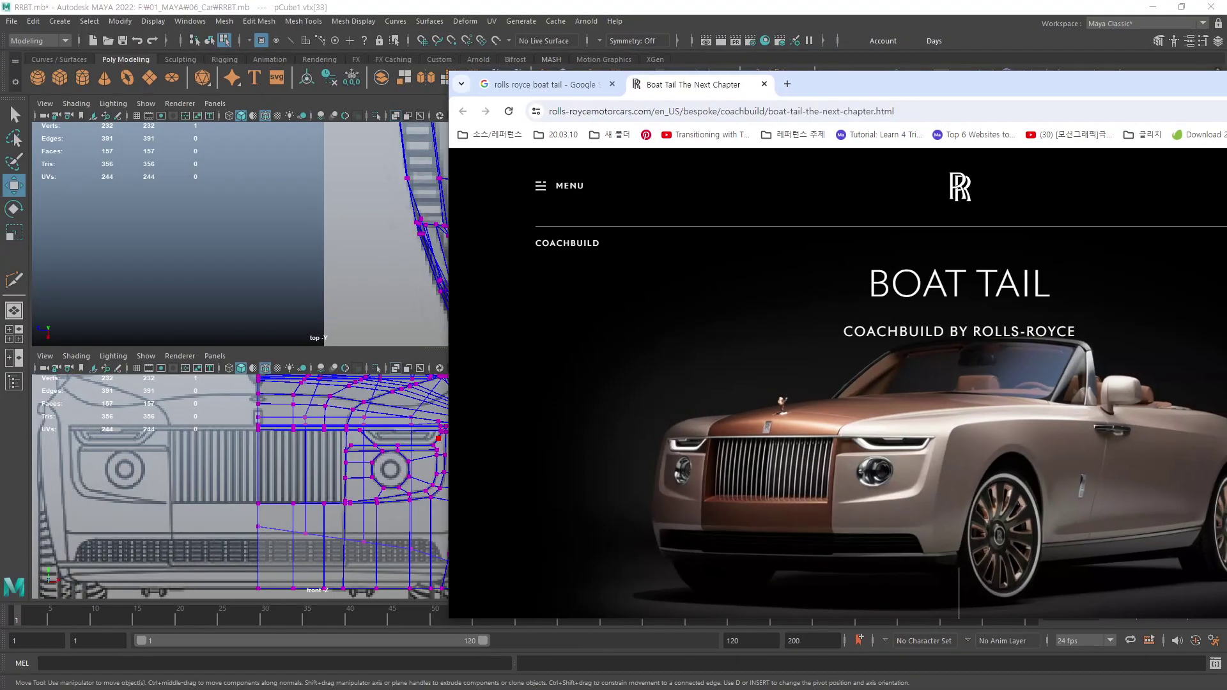
- Drag the Chrome Boat Tail page off-screen to reveal Maya's four views
left_click_drag(895, 83, 1226, 115)
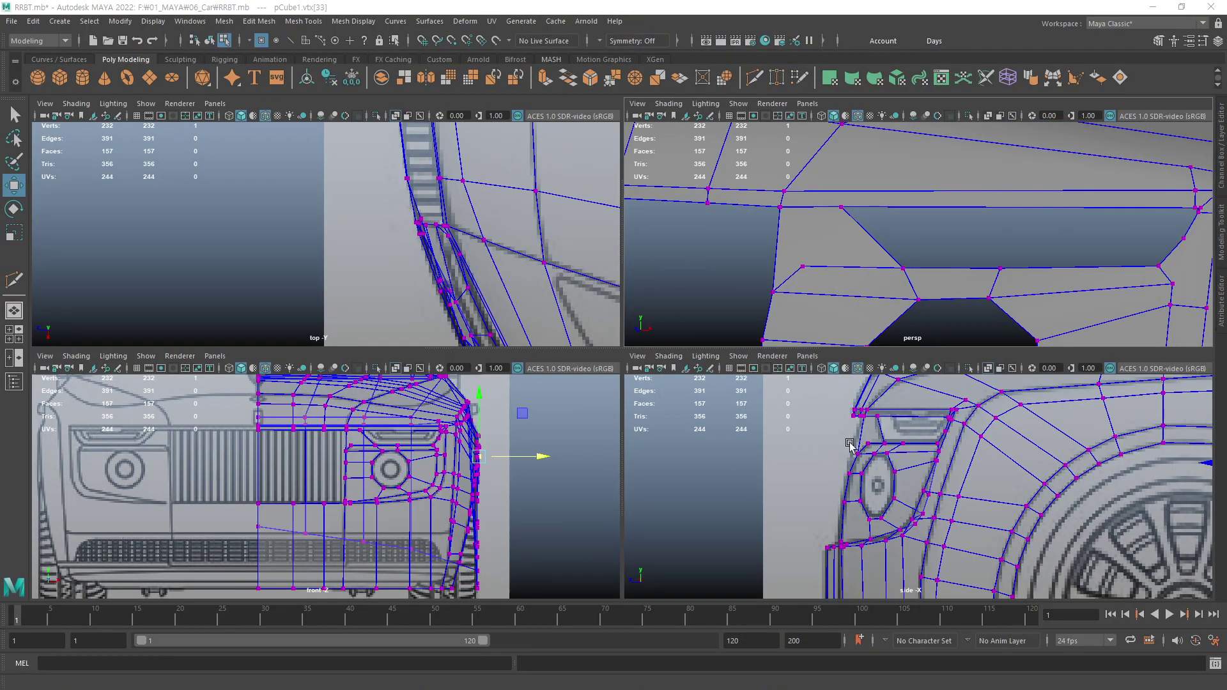
- Multi-Cut two new edges at the headlight-opening corner, bringing the mesh to 159 faces
middle_click_drag(812, 266, 856, 281, "alt")
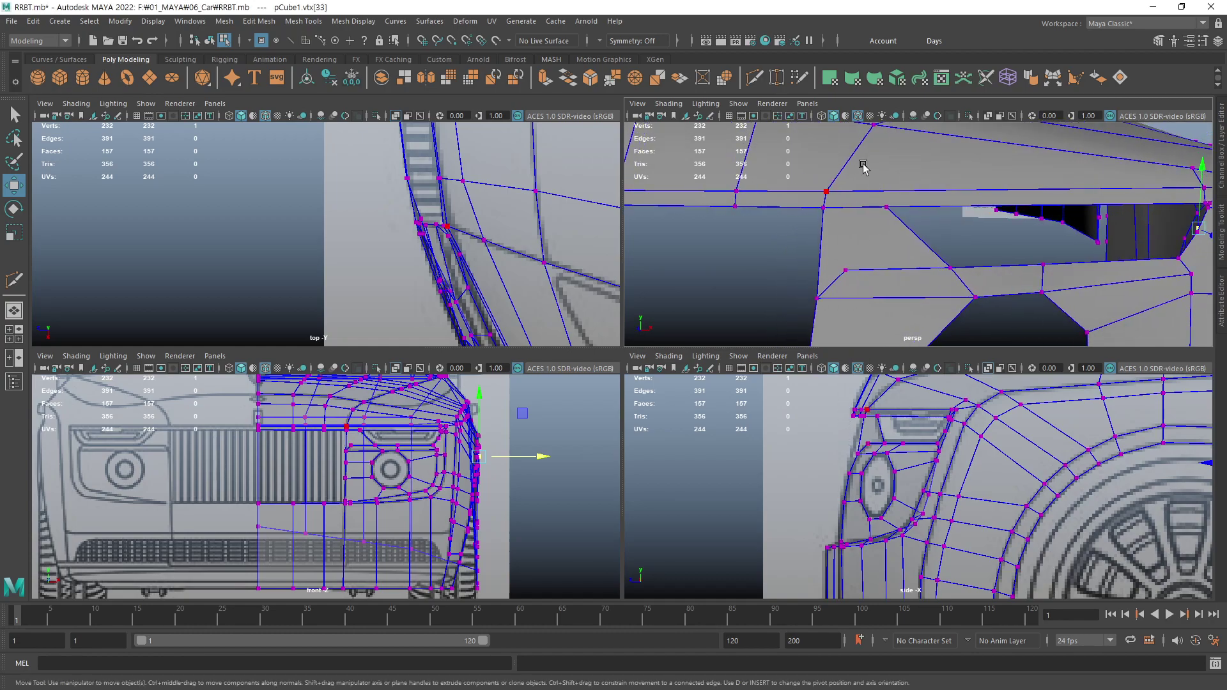
key("ctrl+shift+x")
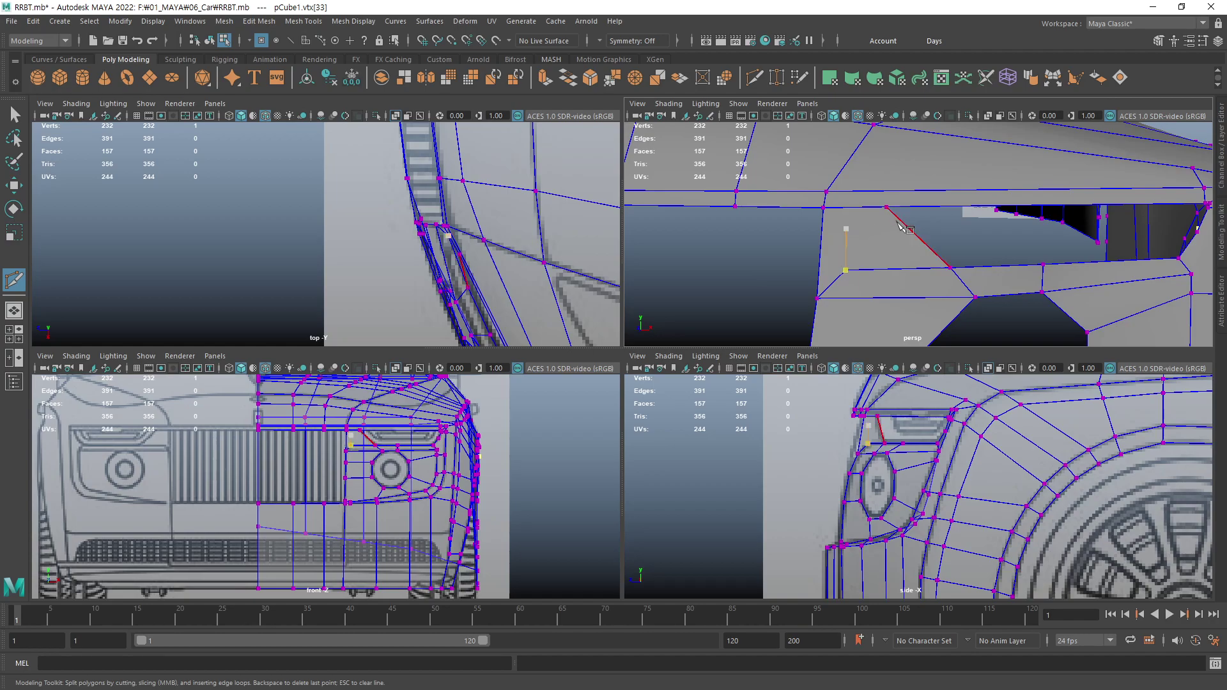
left_click(901, 220)
key("Return")
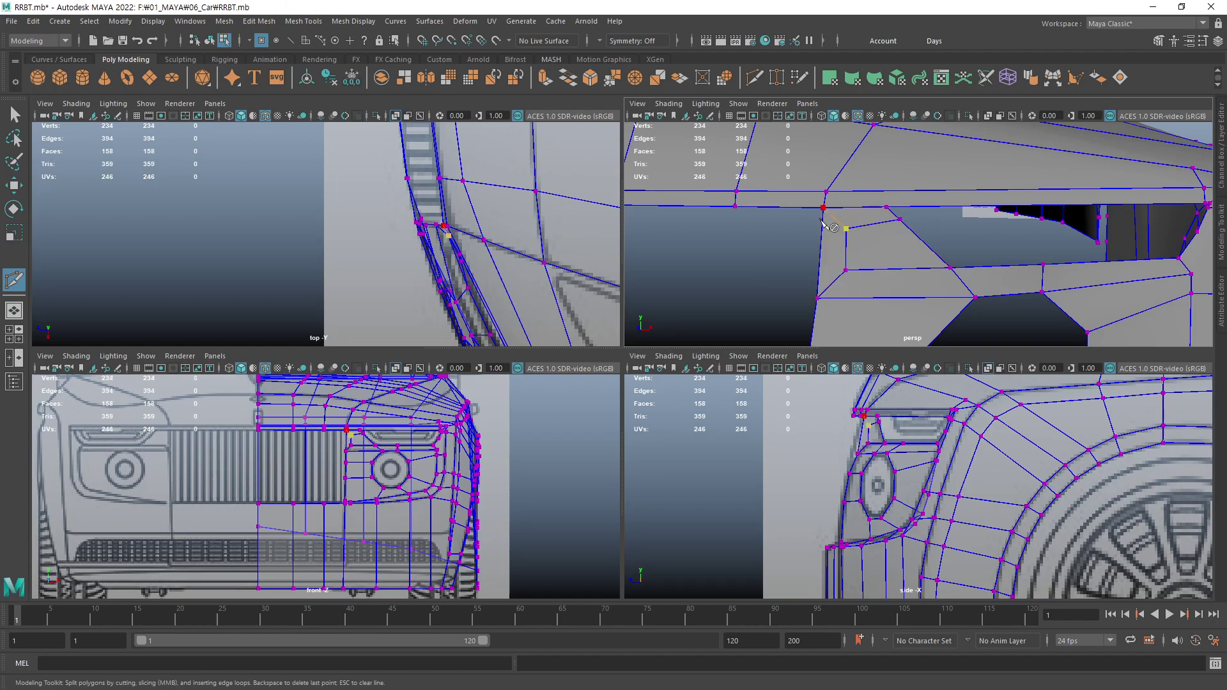
left_click(822, 220)
key("Return")
- Select the new headlight-corner vertex and slide it along X toward the blueprint
key("w")
scroll(405, 502, "up", 3)
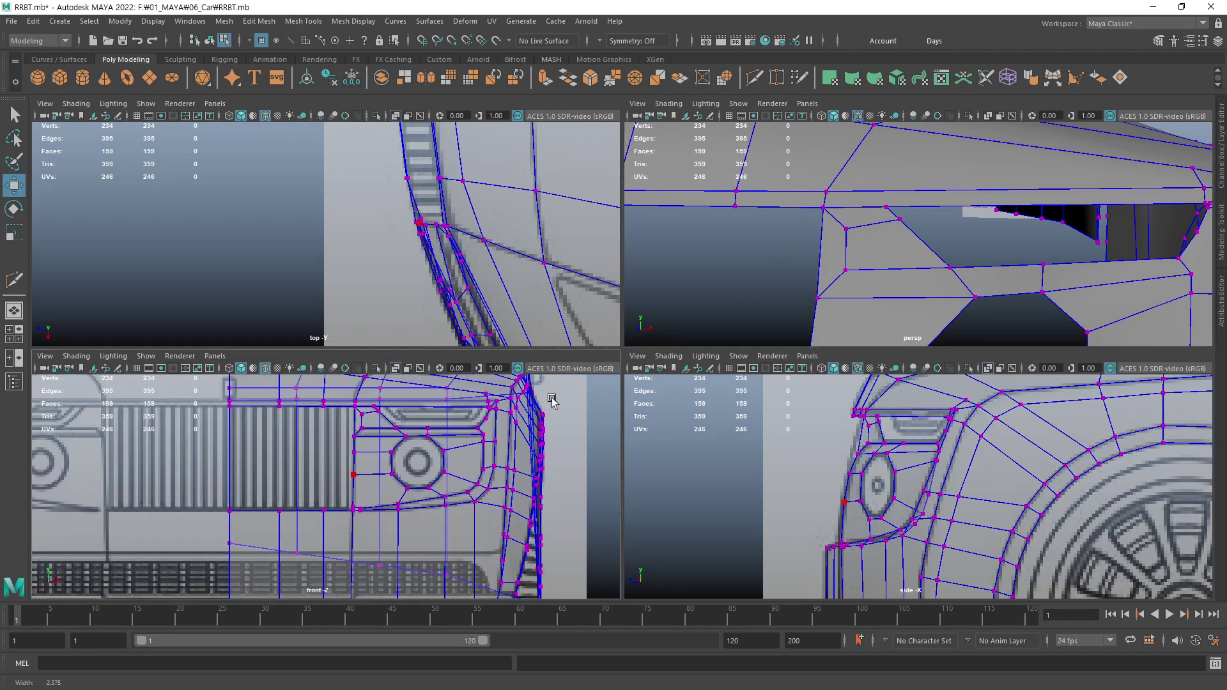
scroll(422, 447, "up", 2)
middle_click_drag(352, 432, 413, 566, "alt")
scroll(555, 506, "up", 2)
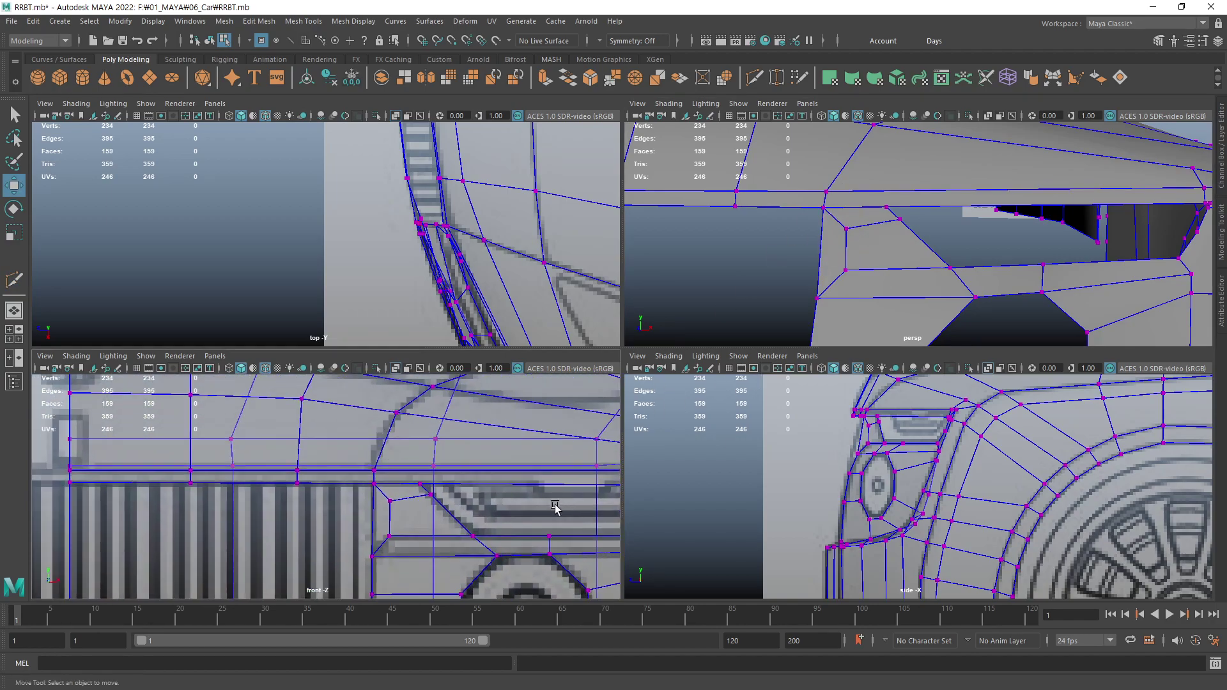
left_click(390, 501)
left_click_drag(390, 501, 410, 528)
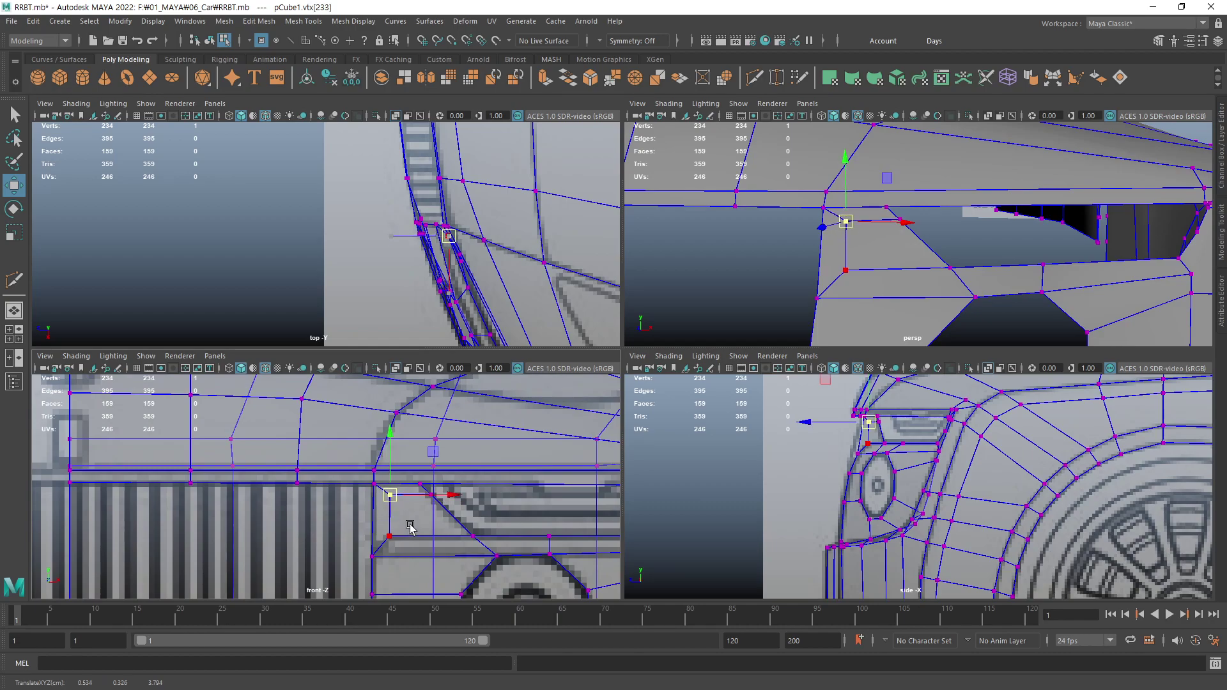
left_click_drag(873, 275, 762, 211, "alt")
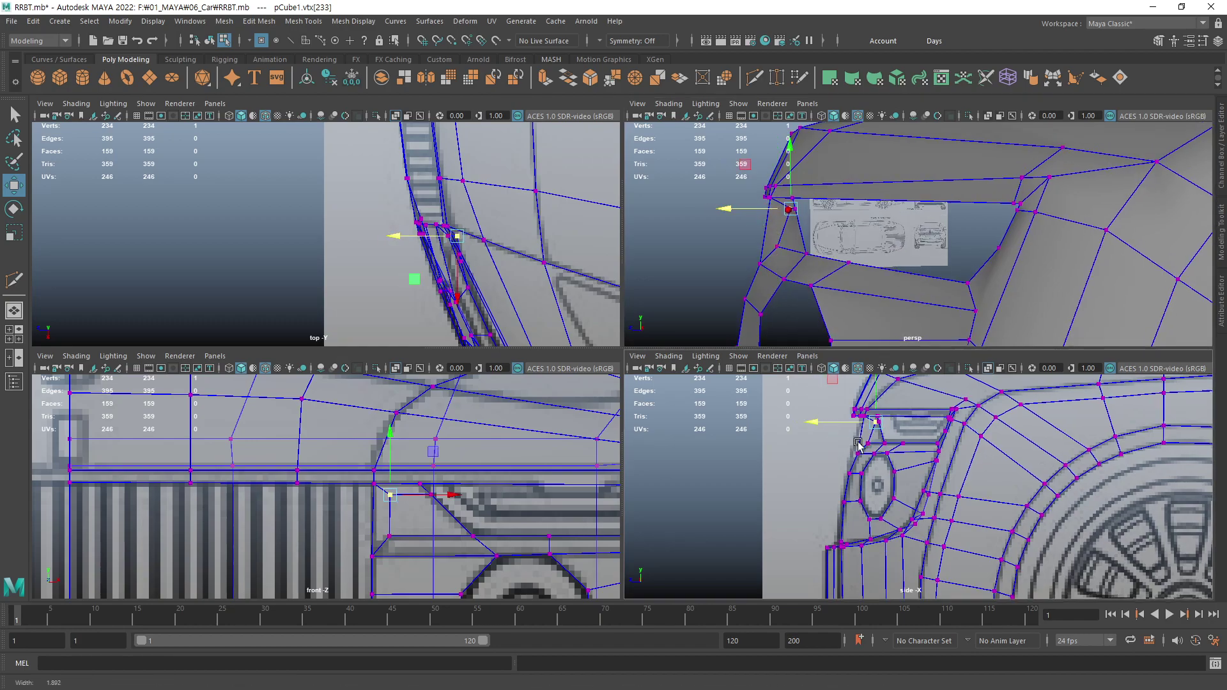
scroll(861, 471, "up", 2)
scroll(860, 471, "up", 2)
- Slide the neighbouring edge vertex and push the corner vertex further along X, then inspect
left_click(838, 478)
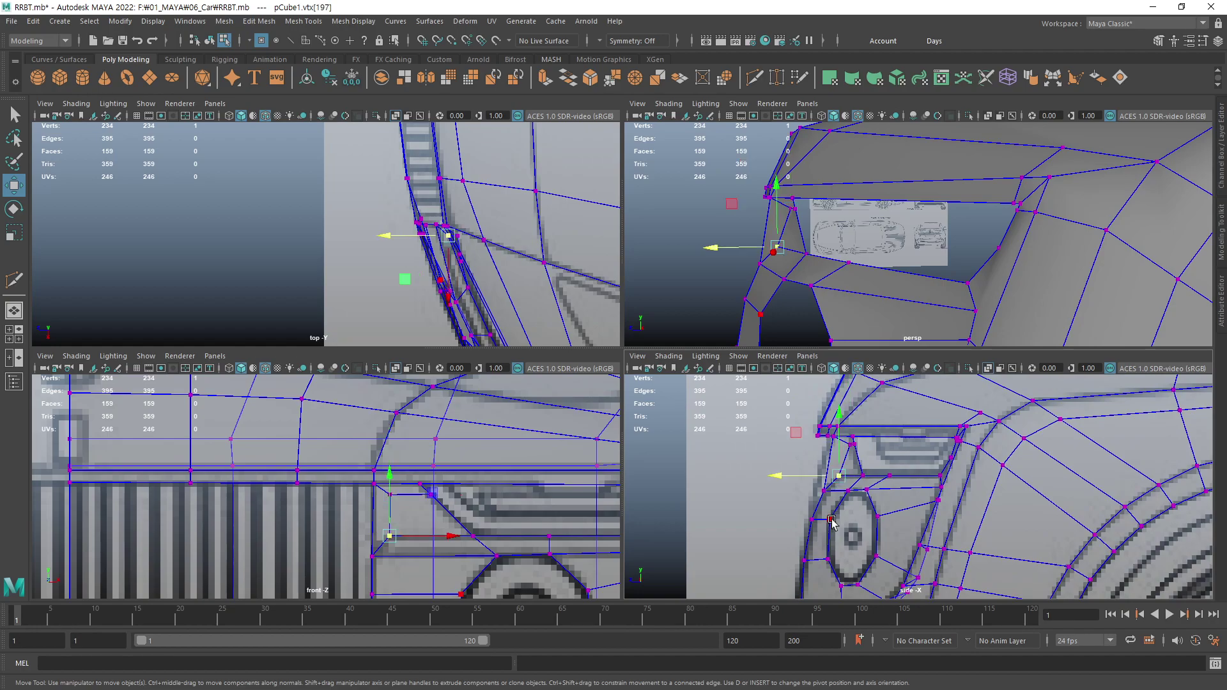
left_click_drag(815, 475, 819, 476)
left_click(826, 444)
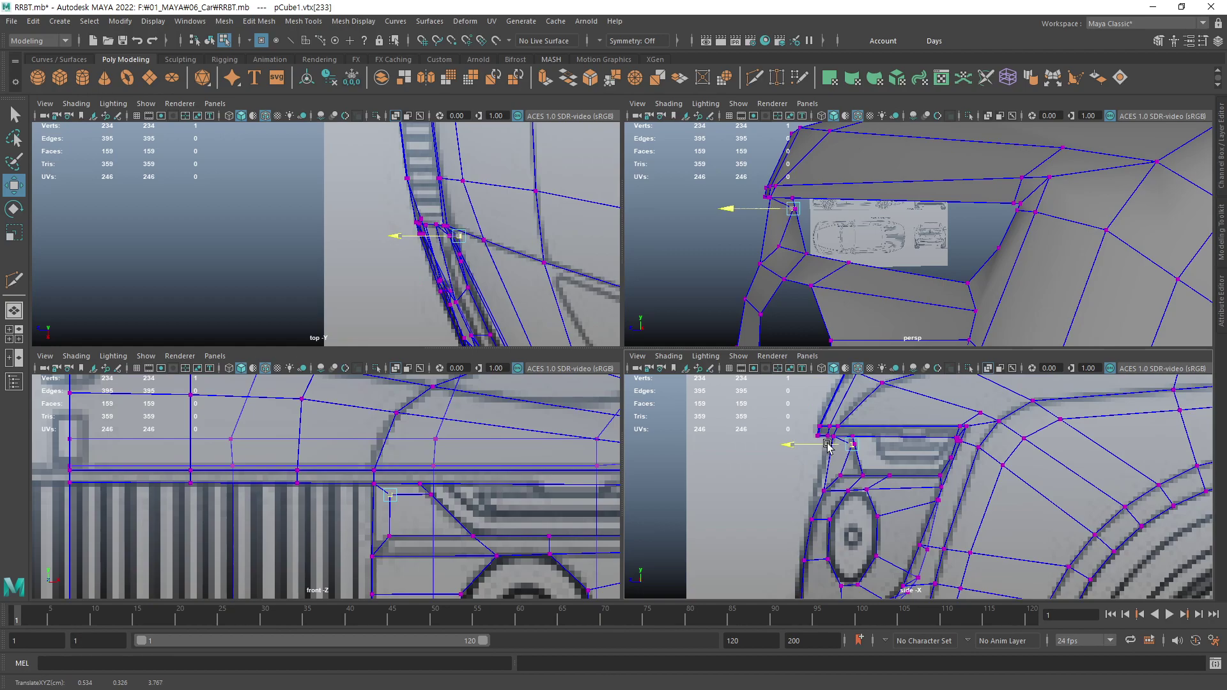
left_click_drag(828, 445, 828, 445)
left_click_drag(709, 288, 756, 357, "alt")
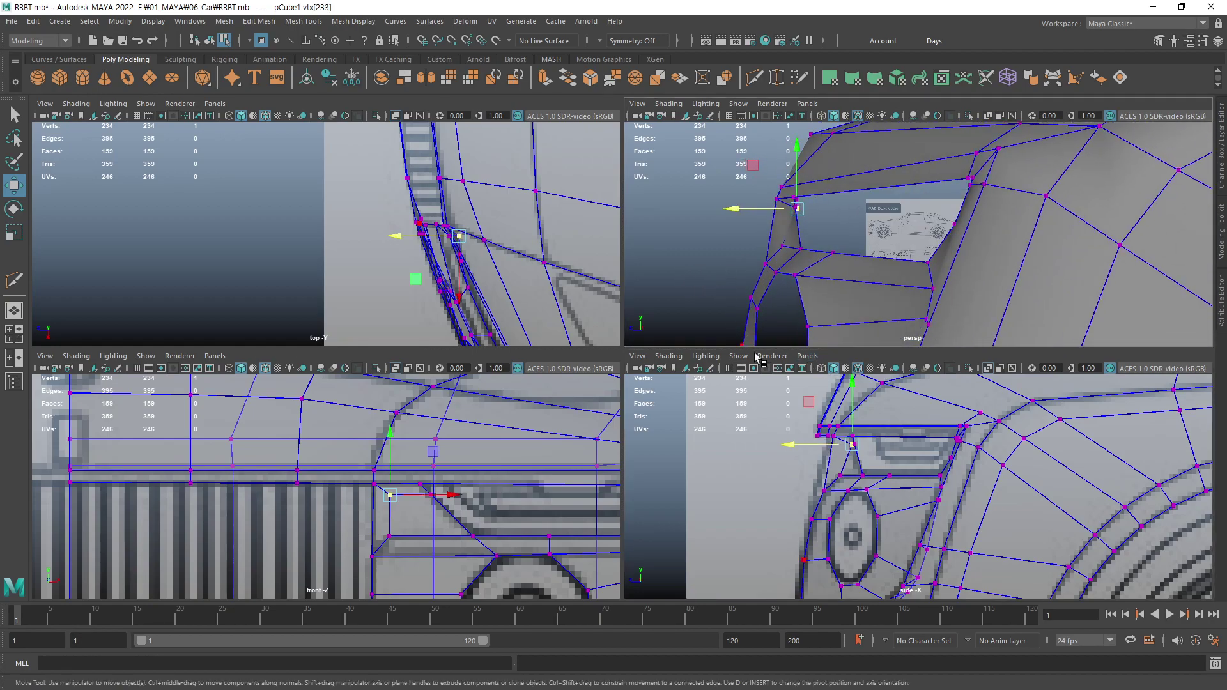
left_click_drag(852, 446, 827, 449)
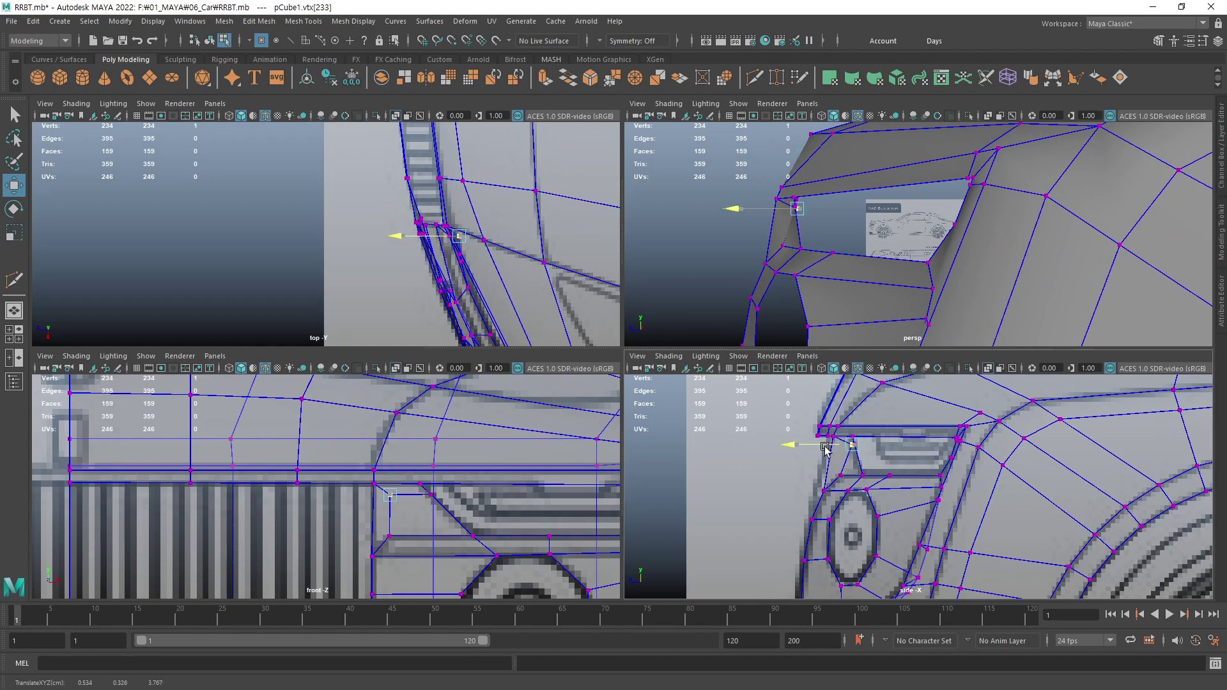
left_click_drag(825, 449, 818, 449)
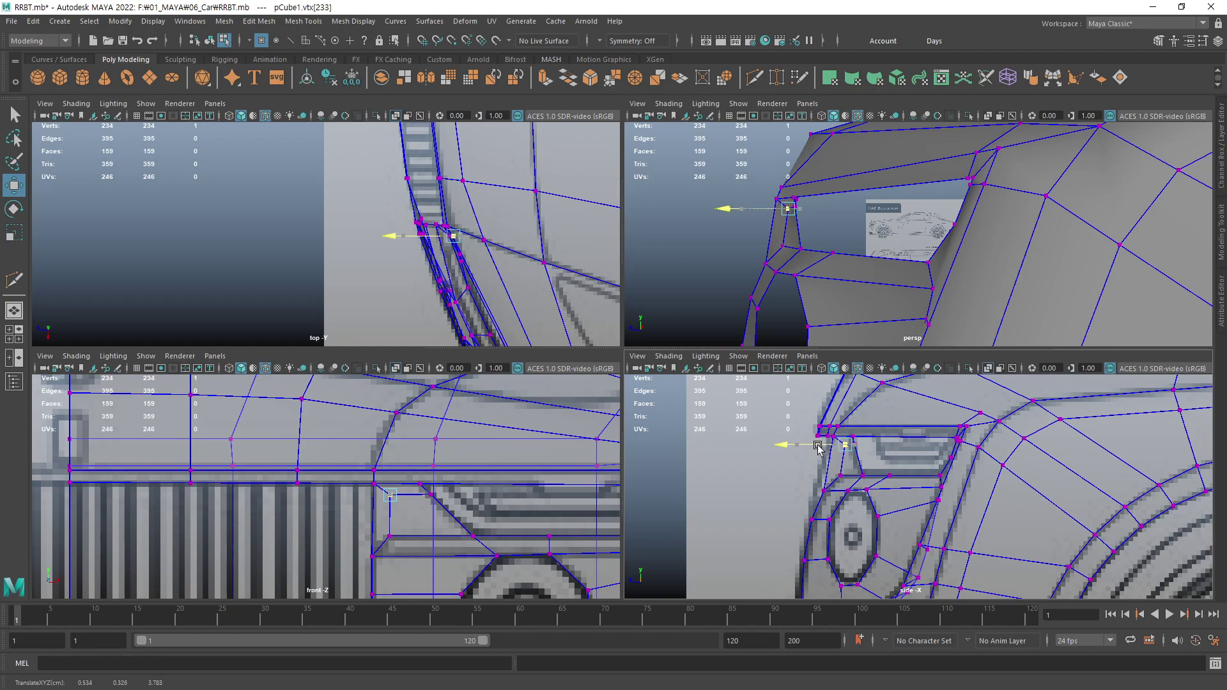
left_click(726, 248)
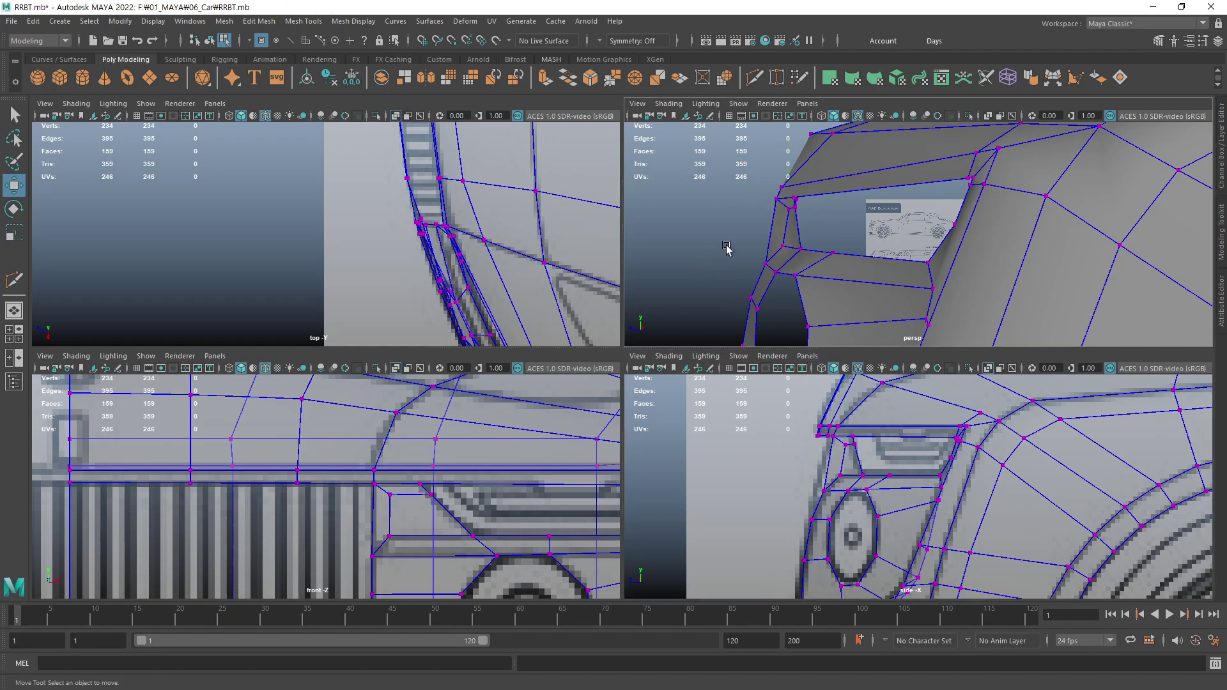
mouse_move(850, 300)
left_mouse_down("alt")
mouse_move(863, 252)
mouse_move(972, 241)
mouse_move(855, 282)
mouse_move(803, 263)
mouse_move(783, 271)
left_mouse_up("alt")
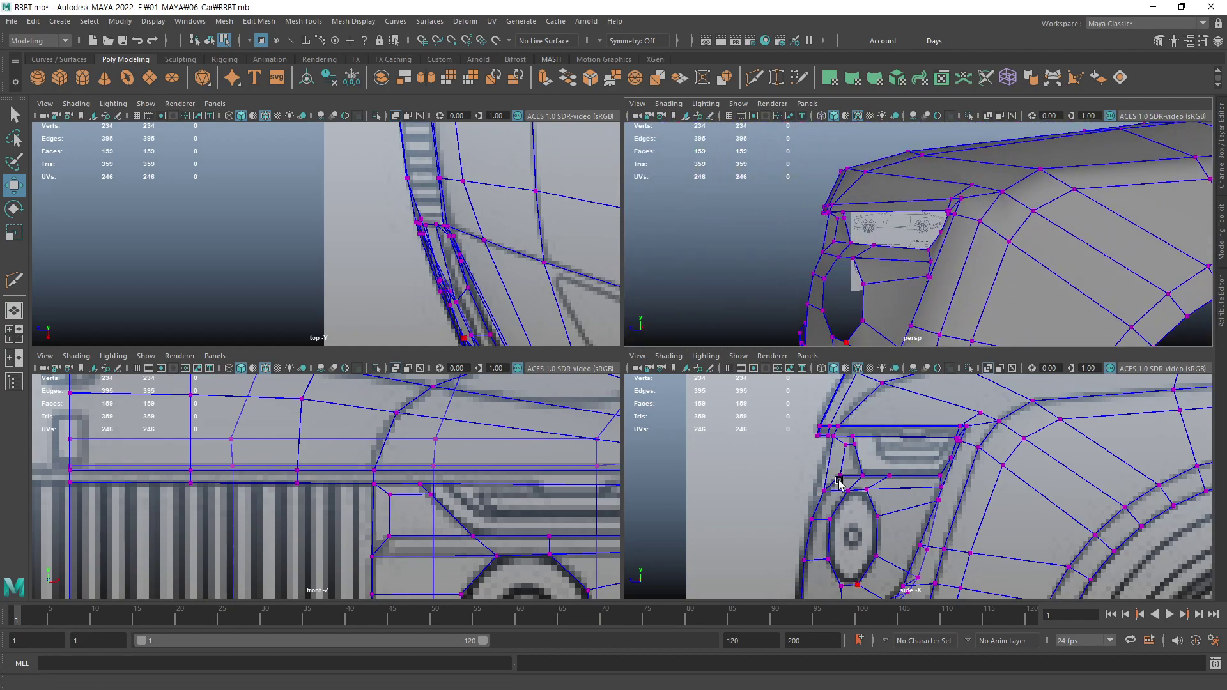
- Slide the lower corner vertex below the headlight opening along X
left_click(831, 337)
left_click_drag(790, 276, 856, 259, "alt")
left_click(861, 254)
left_click(860, 252)
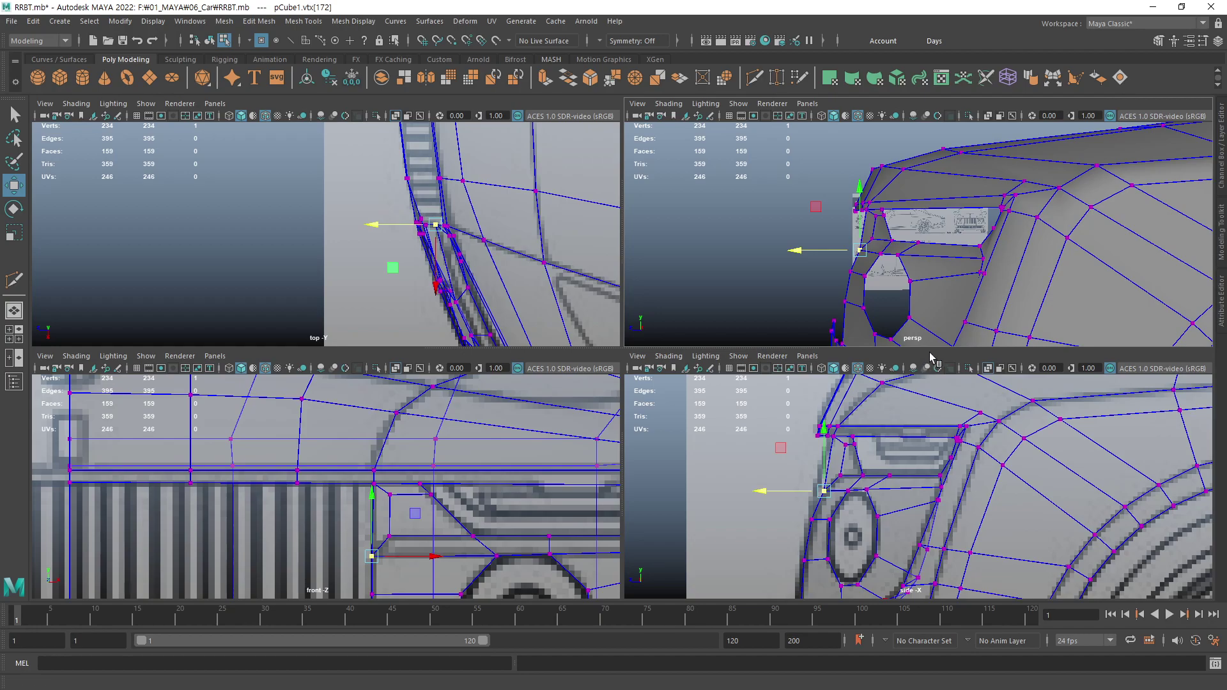
left_click_drag(804, 492, 802, 494)
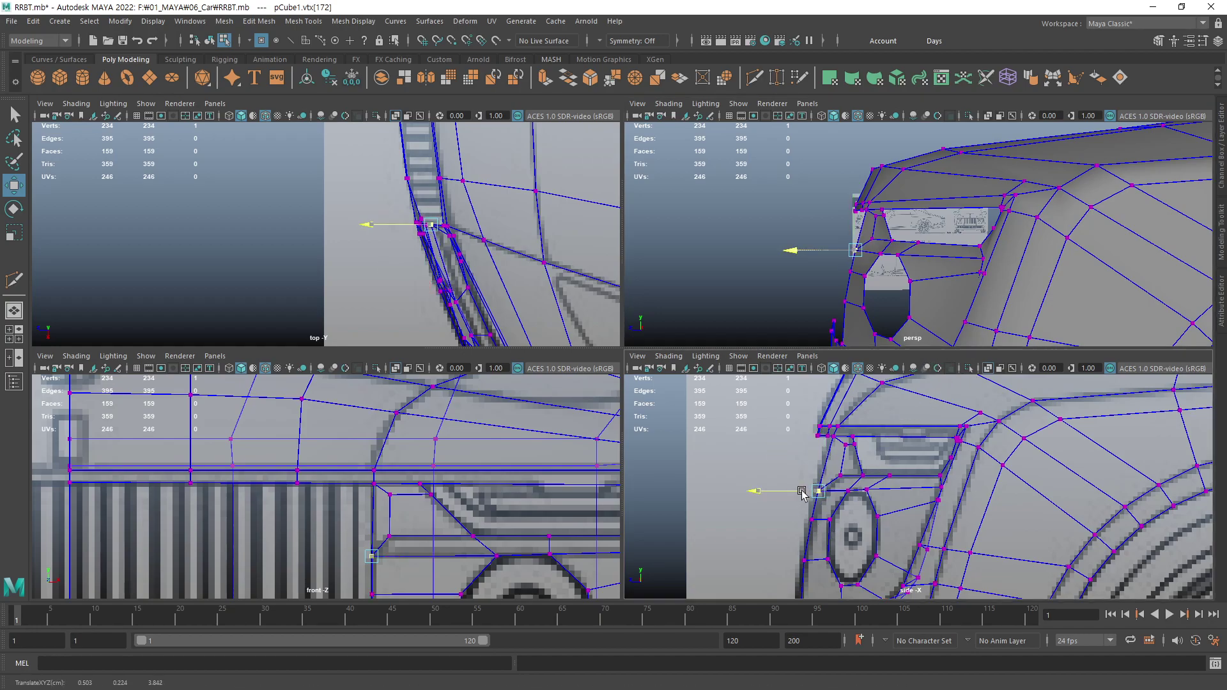
left_click(806, 519)
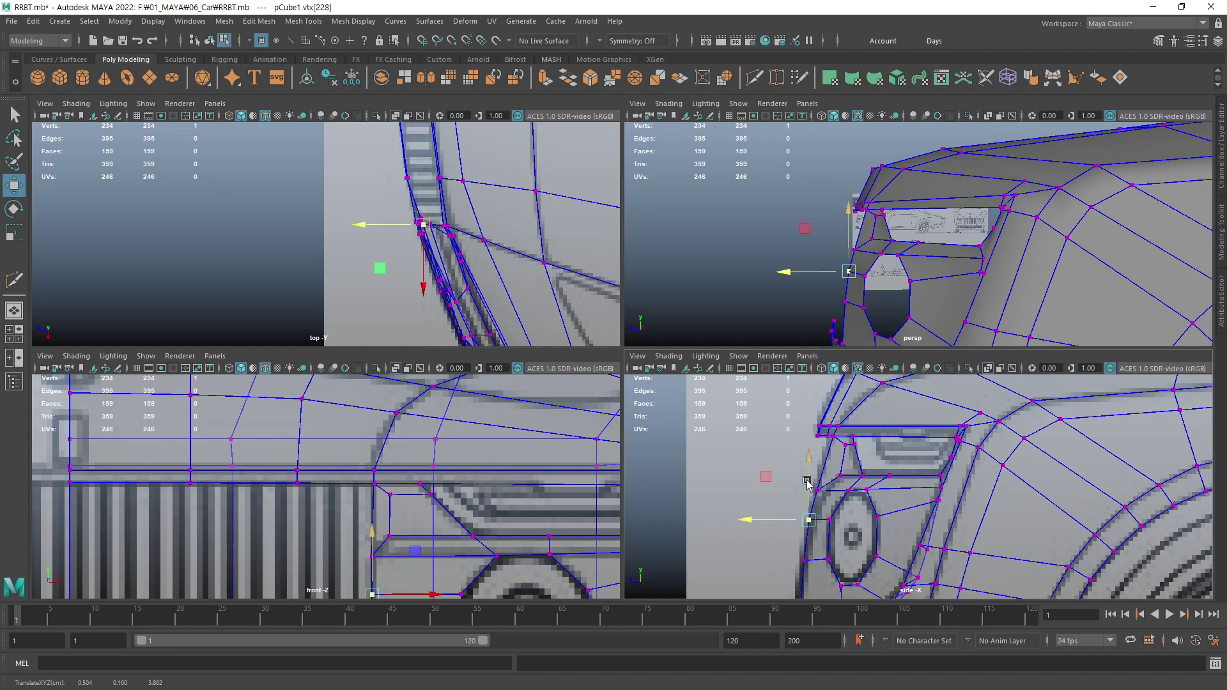
left_click_drag(837, 284, 879, 281, "alt")
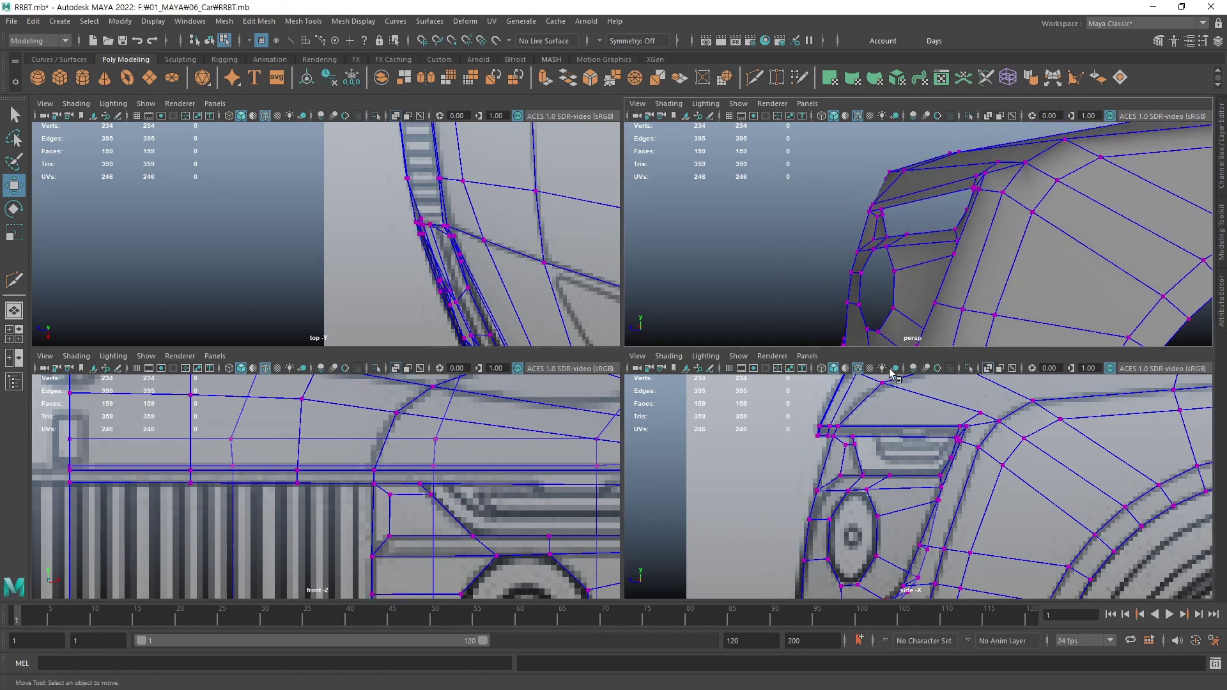
- Select in turn the vertices along the opening's inner edge and top with the Move tool
left_click(819, 491)
left_click(799, 498)
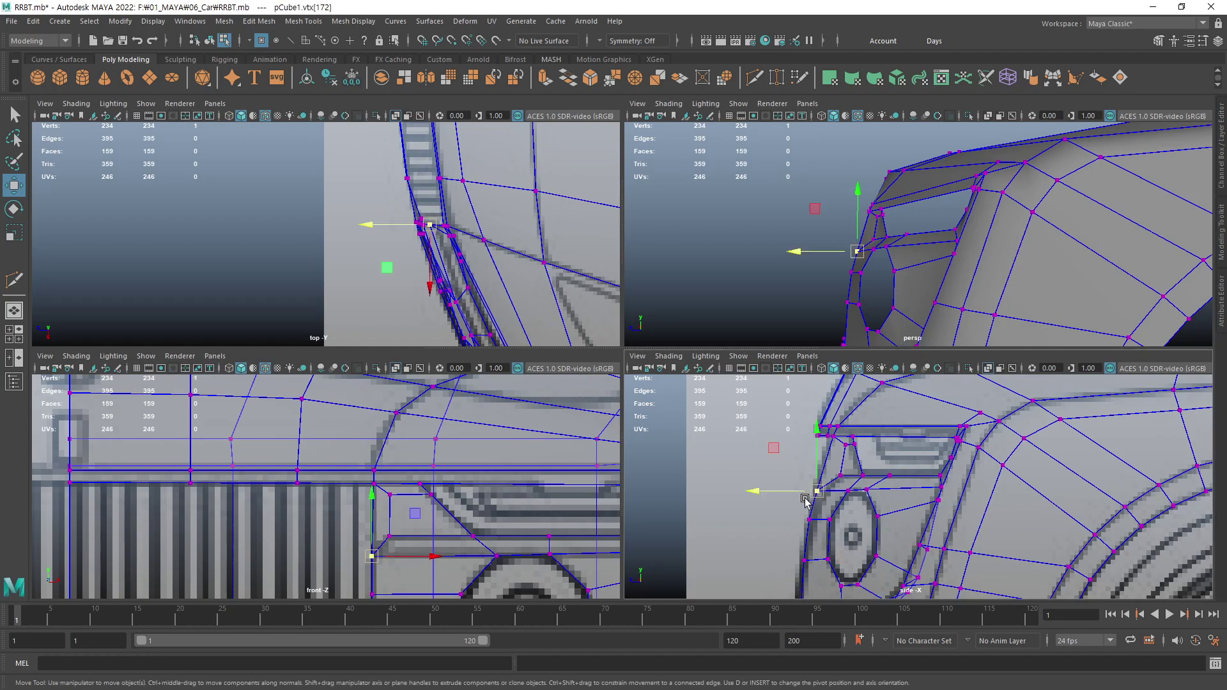
left_click(844, 470)
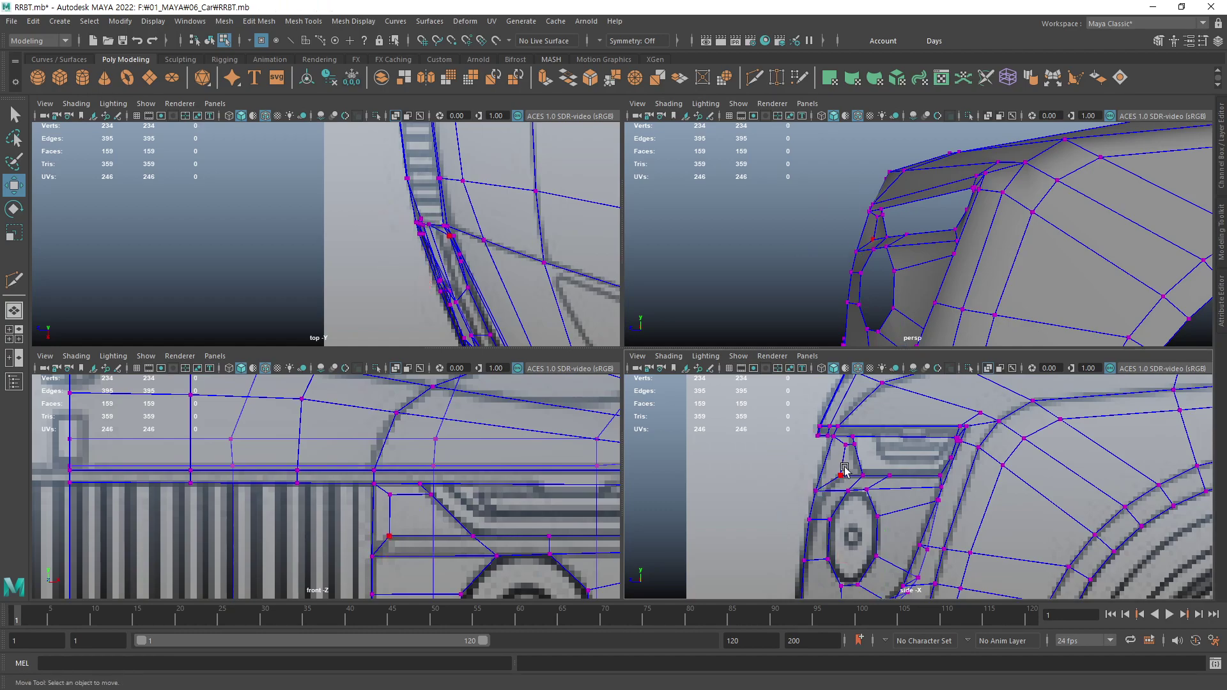
left_click(833, 484)
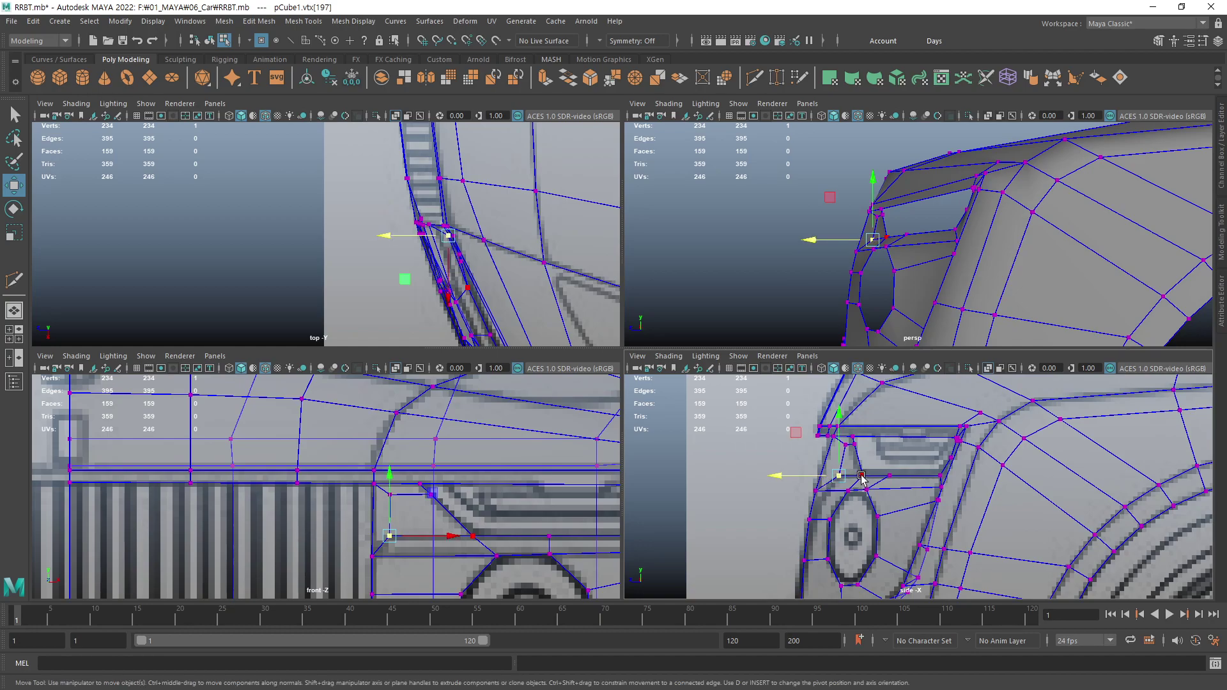
left_click(842, 475)
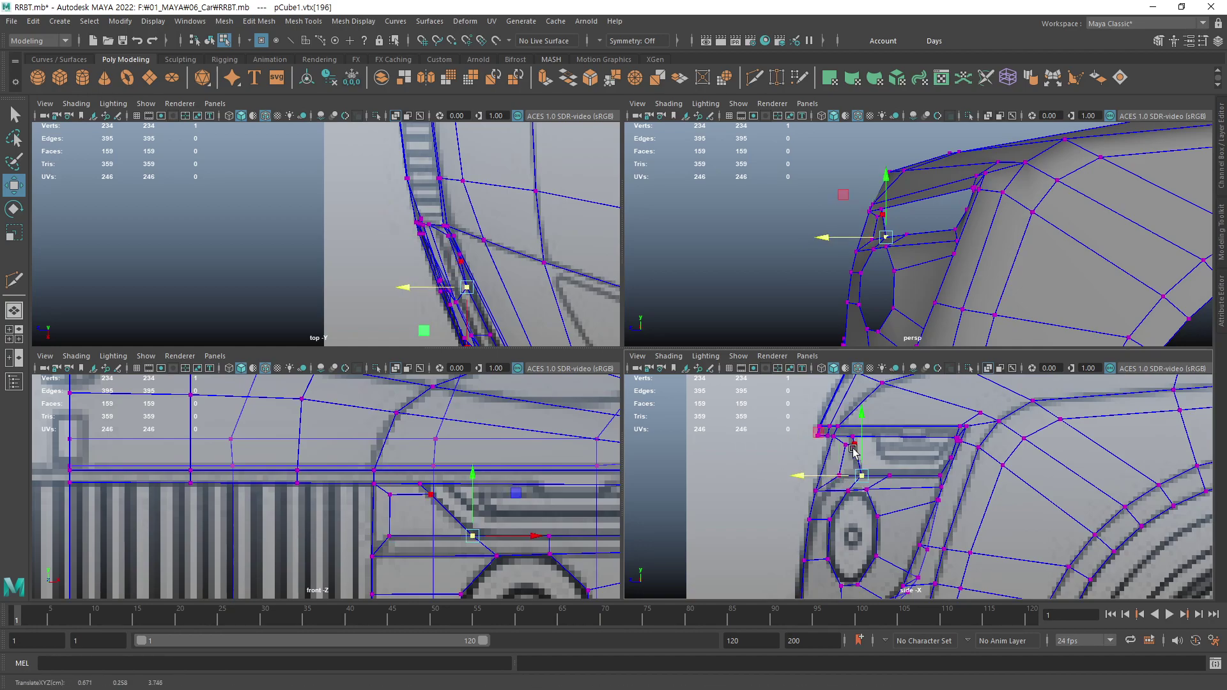
key("q")
left_click(853, 447)
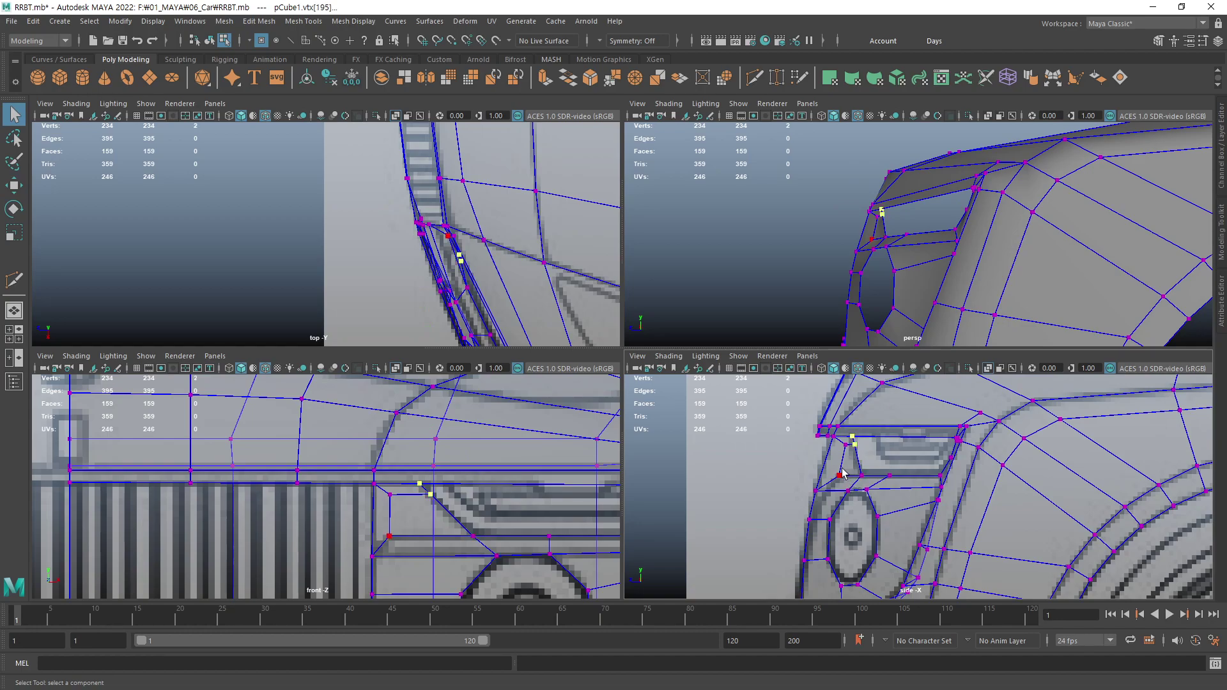
key("w")
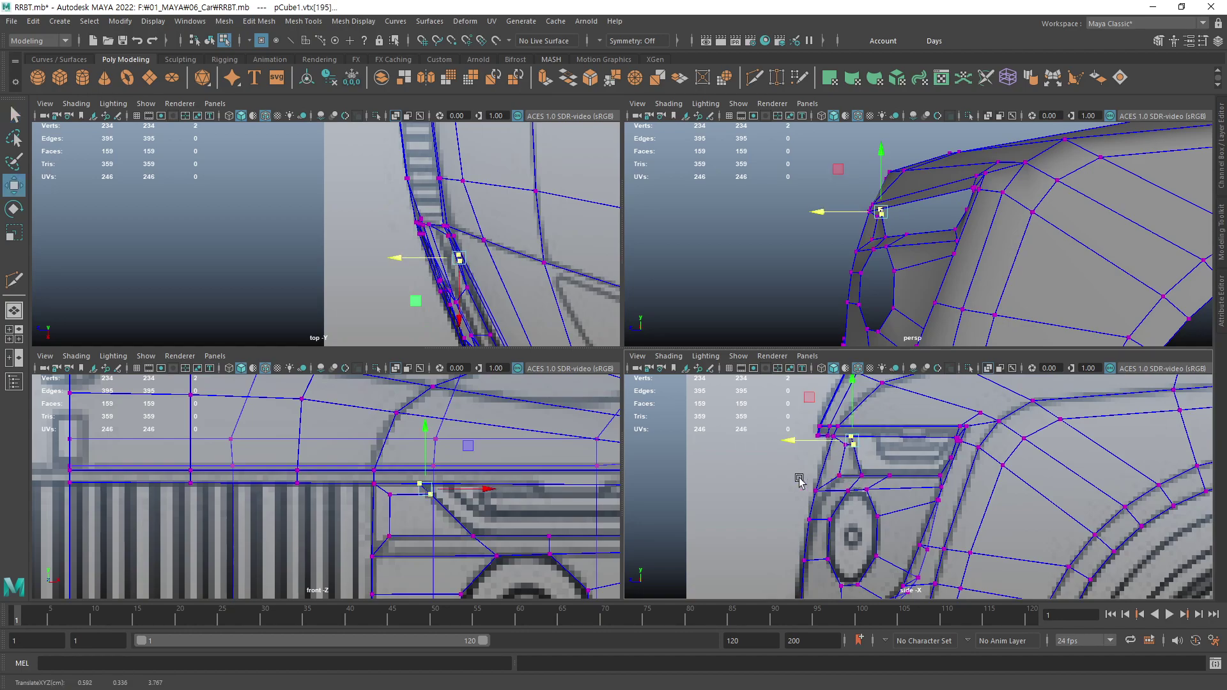
left_click(772, 490)
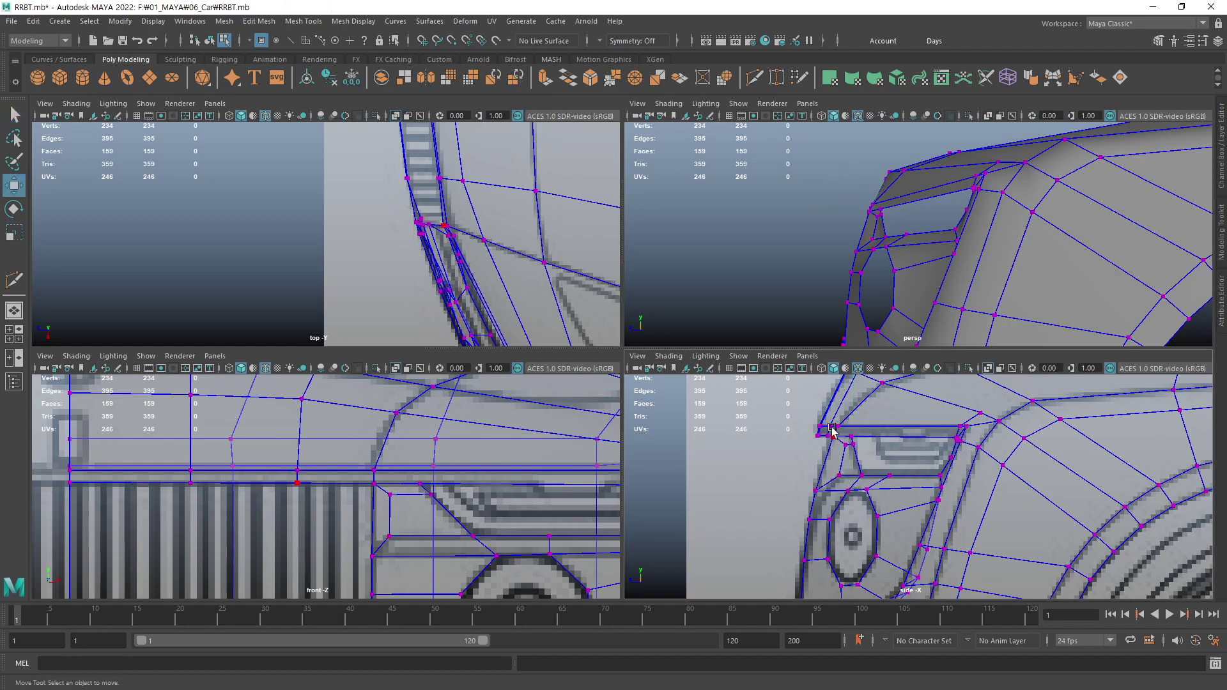
- Frame the model, zoom and pan the side view onto the front bumper, then maximise it
scroll(933, 268, "up", 2)
scroll(936, 256, "up", 2)
scroll(939, 250, "up", 2)
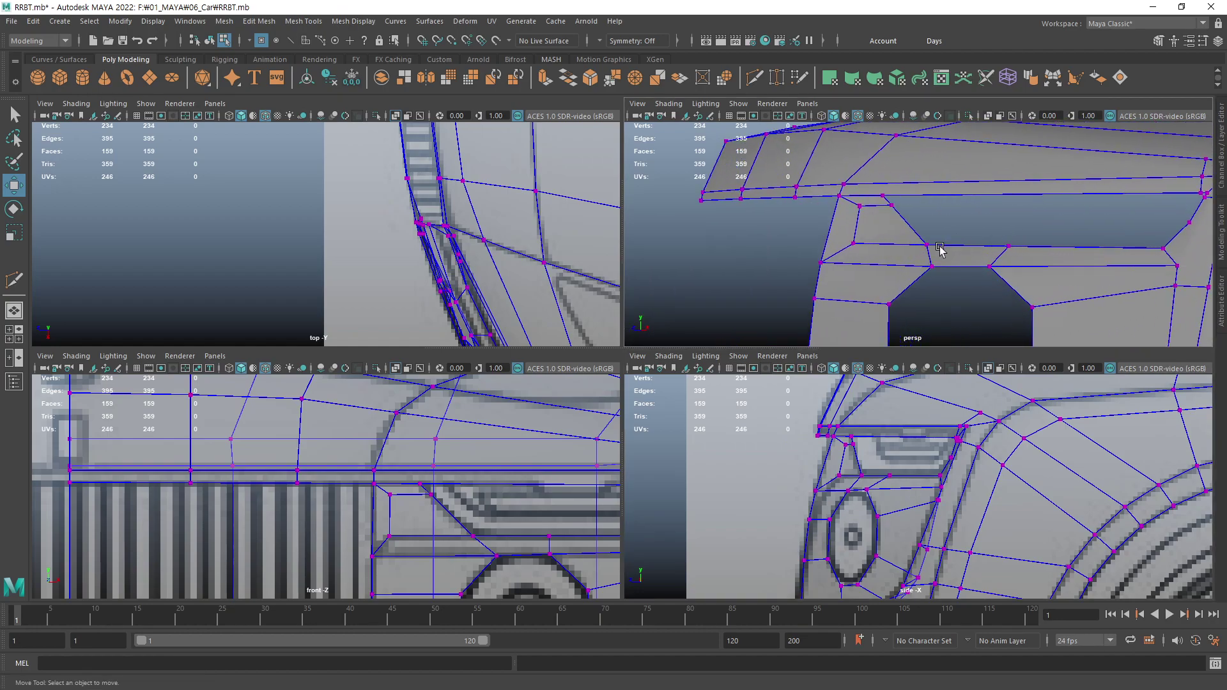
mouse_move(939, 250)
left_mouse_down("alt")
mouse_move(860, 269)
mouse_move(860, 290)
mouse_move(915, 330)
left_mouse_up("alt")
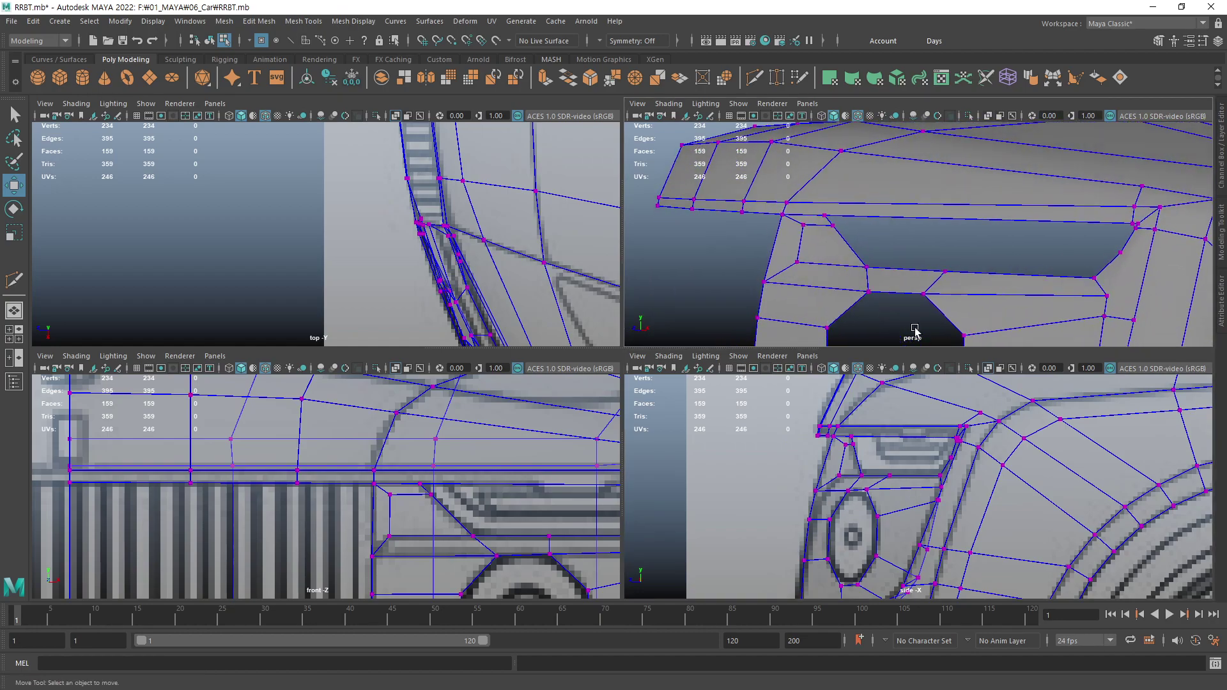
left_click_drag(979, 298, 966, 276, "alt")
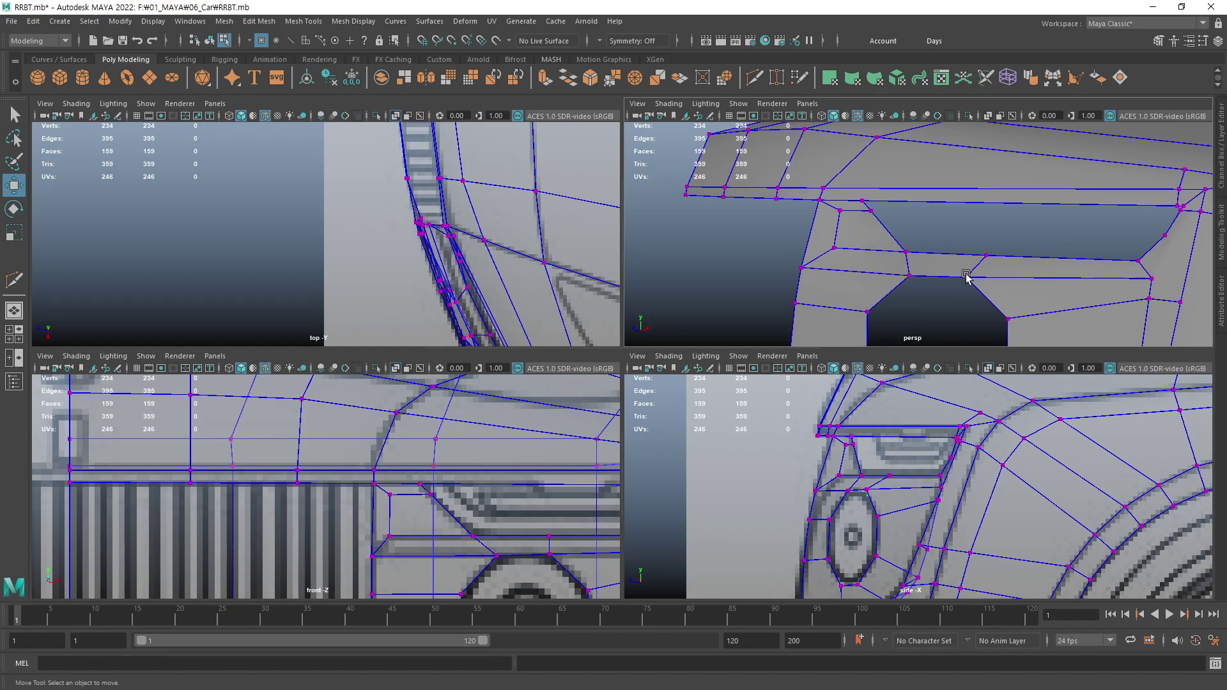
key("shift+a")
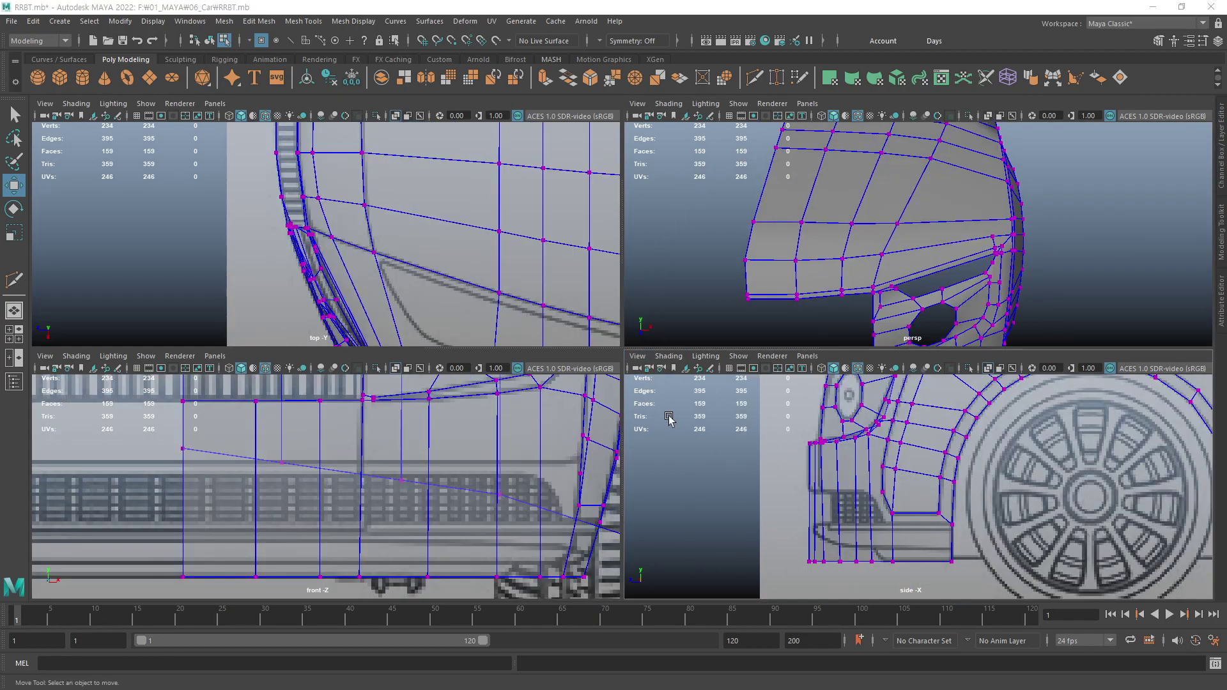
mouse_move(876, 276)
left_mouse_down("alt")
mouse_move(957, 272)
mouse_move(912, 277)
left_mouse_up("alt")
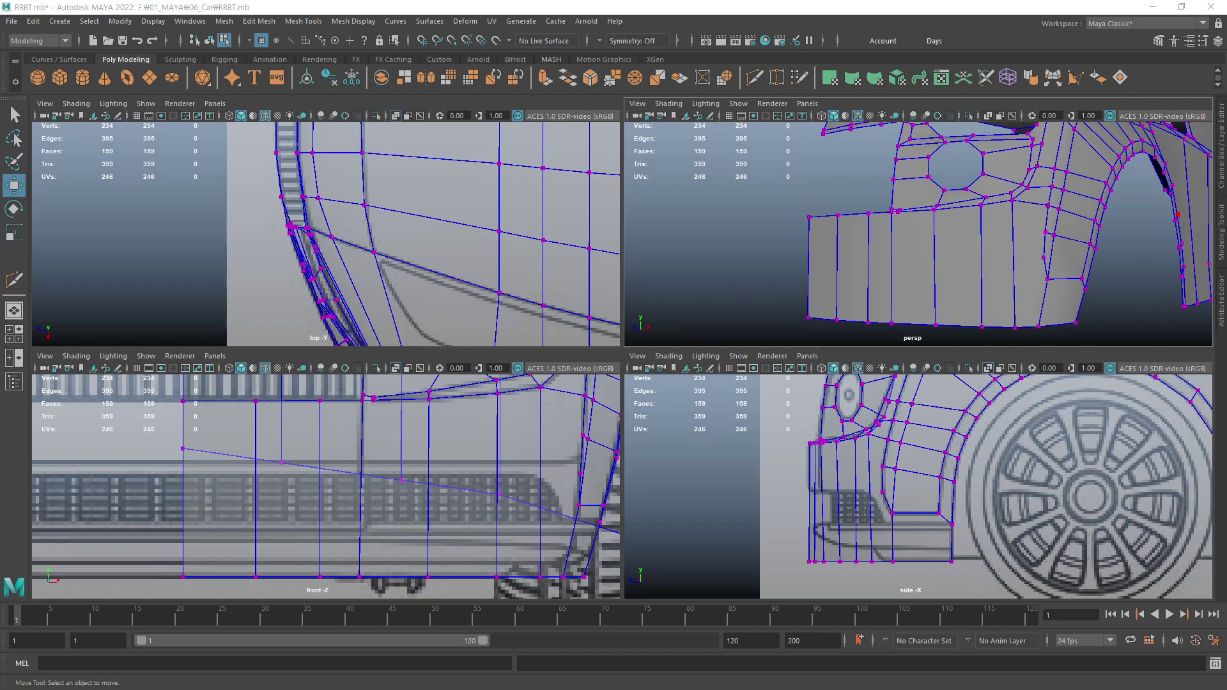
right_click_drag(904, 538, 1013, 499, "alt")
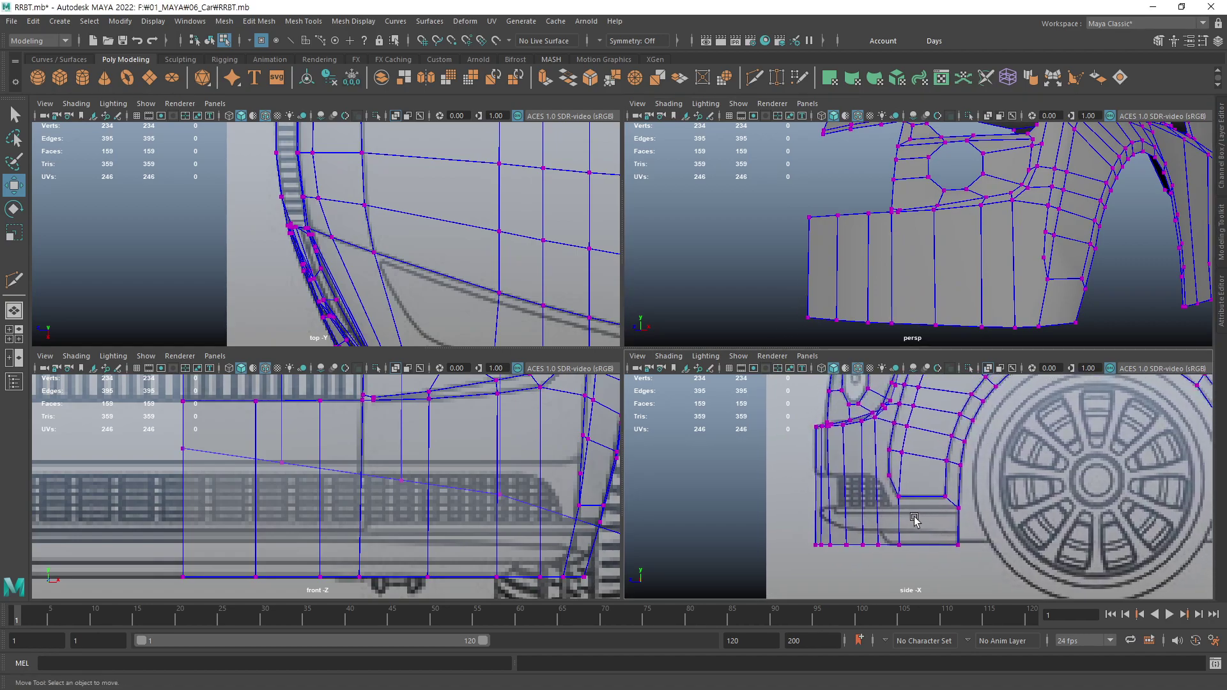
middle_click_drag(1013, 499, 958, 492, "alt")
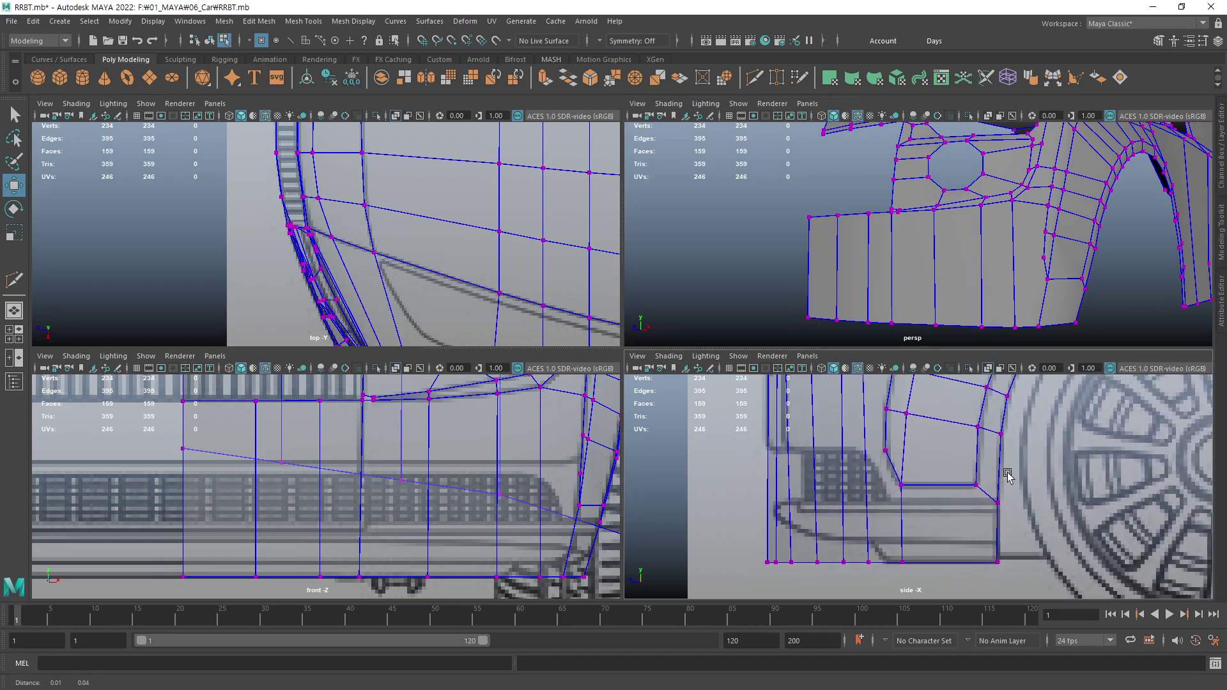
key("space")
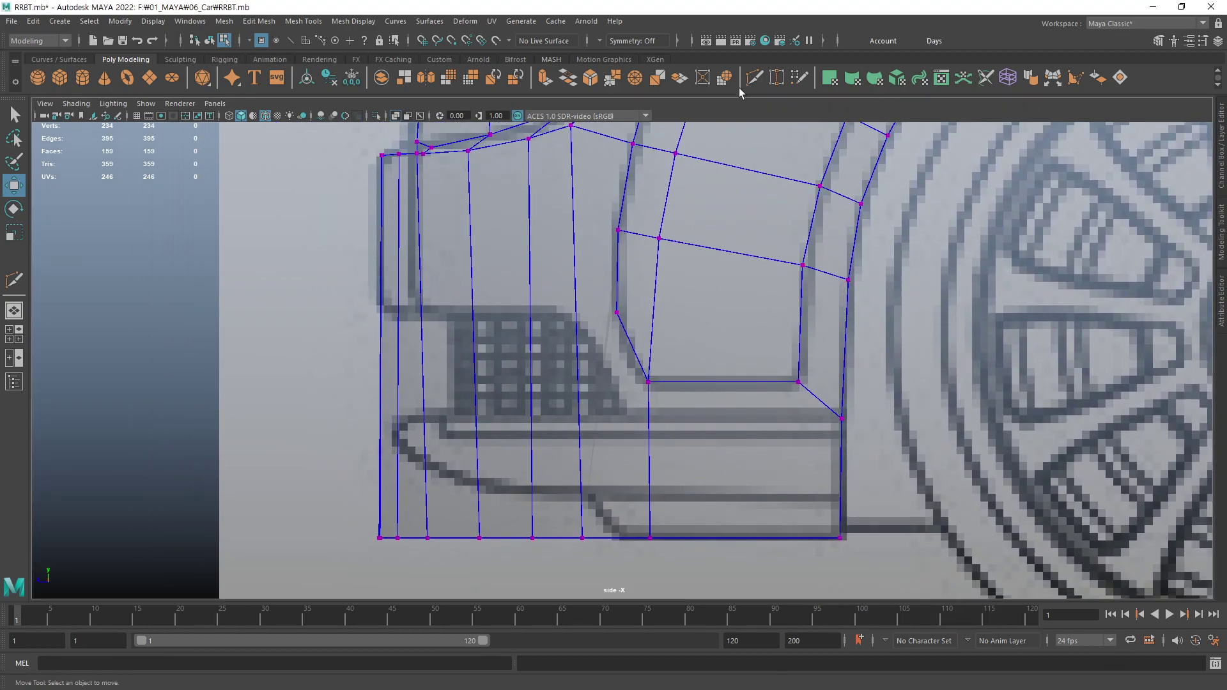
- Multi-Cut a line from the bumper corner up the grille's slanted side and along its top to the left border
left_click(754, 78)
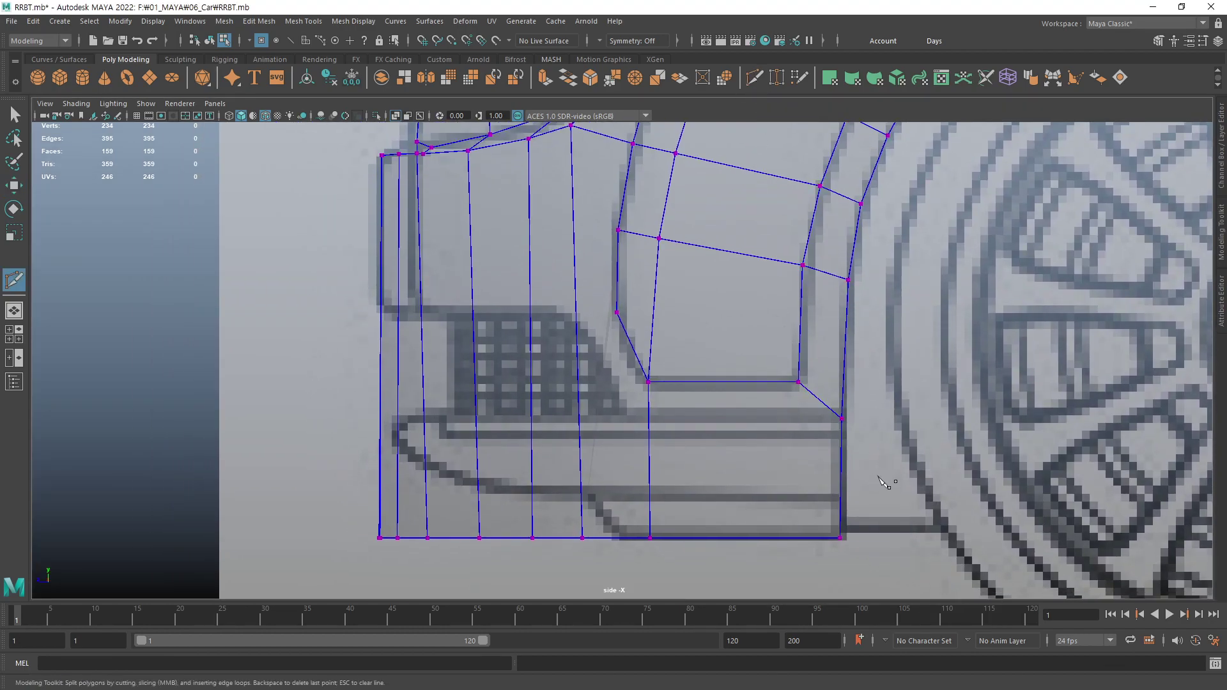
left_click(837, 420)
key("ctrl+z")
left_click(841, 419)
left_click(648, 418)
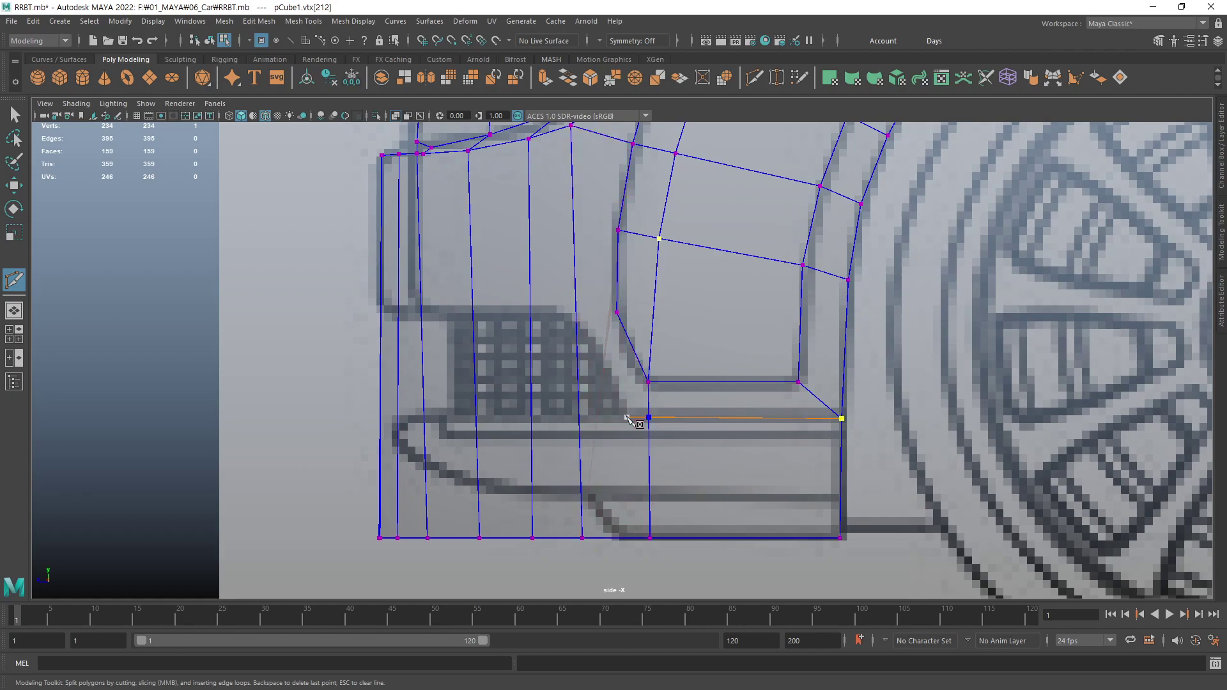
left_click(626, 419)
left_click(577, 321)
left_click(531, 312)
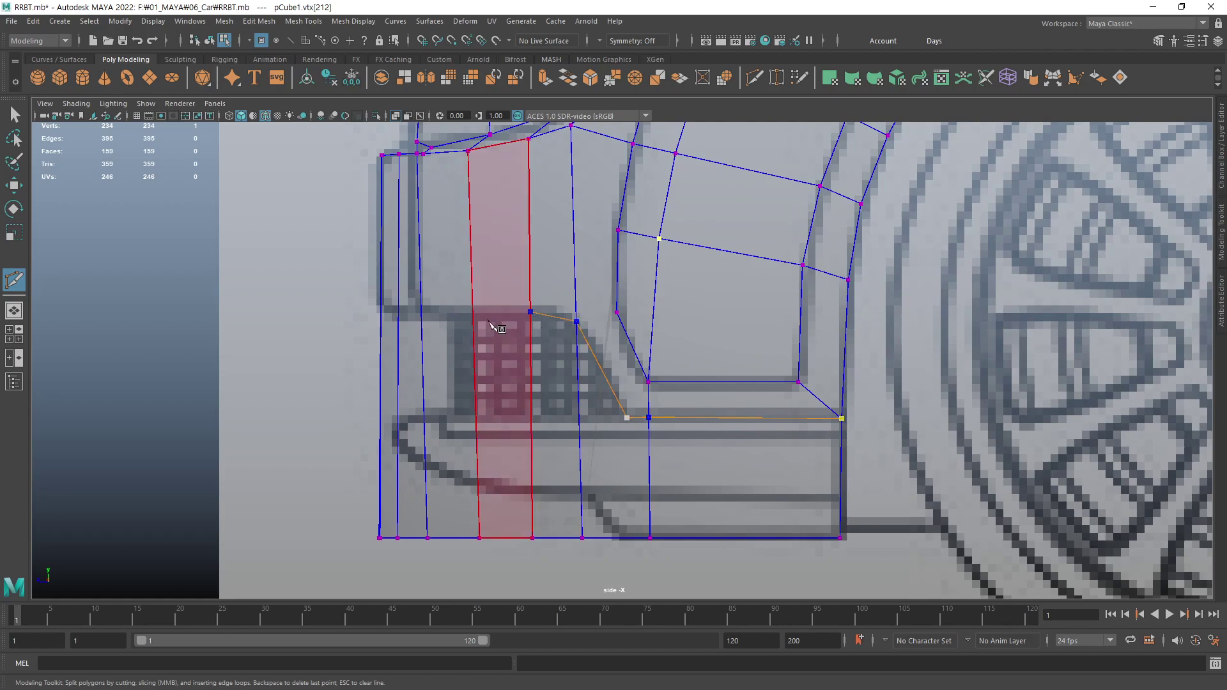
left_click(473, 311)
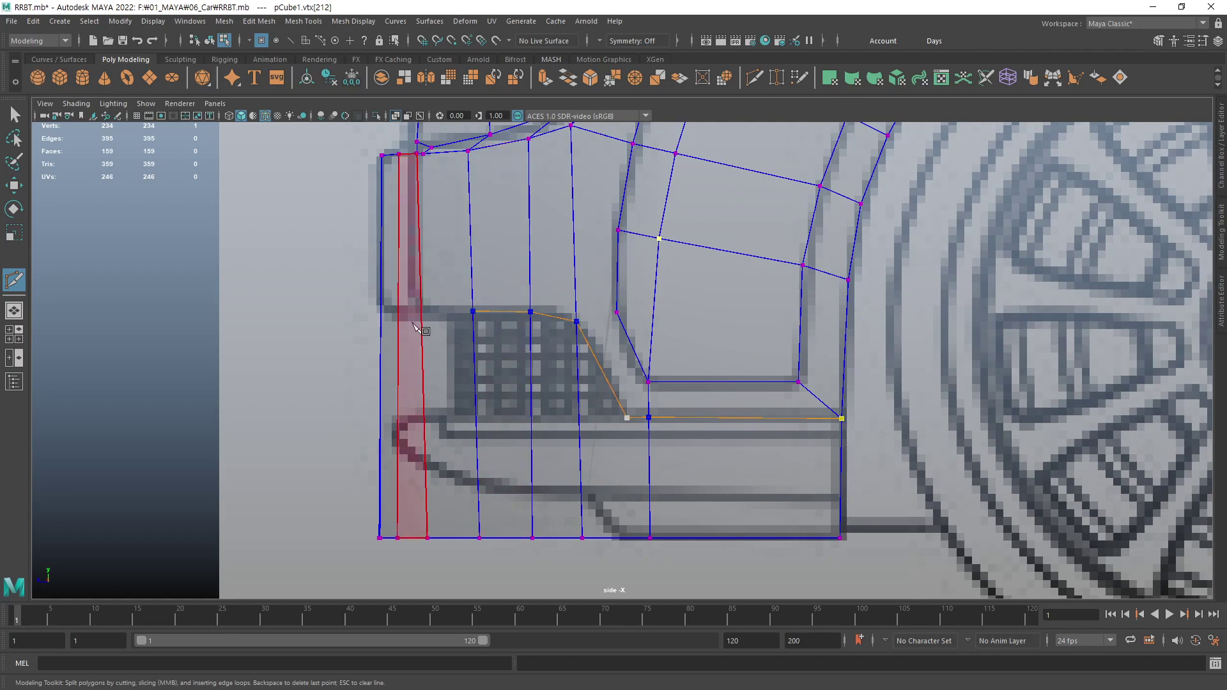
left_click(421, 310)
left_click(398, 311)
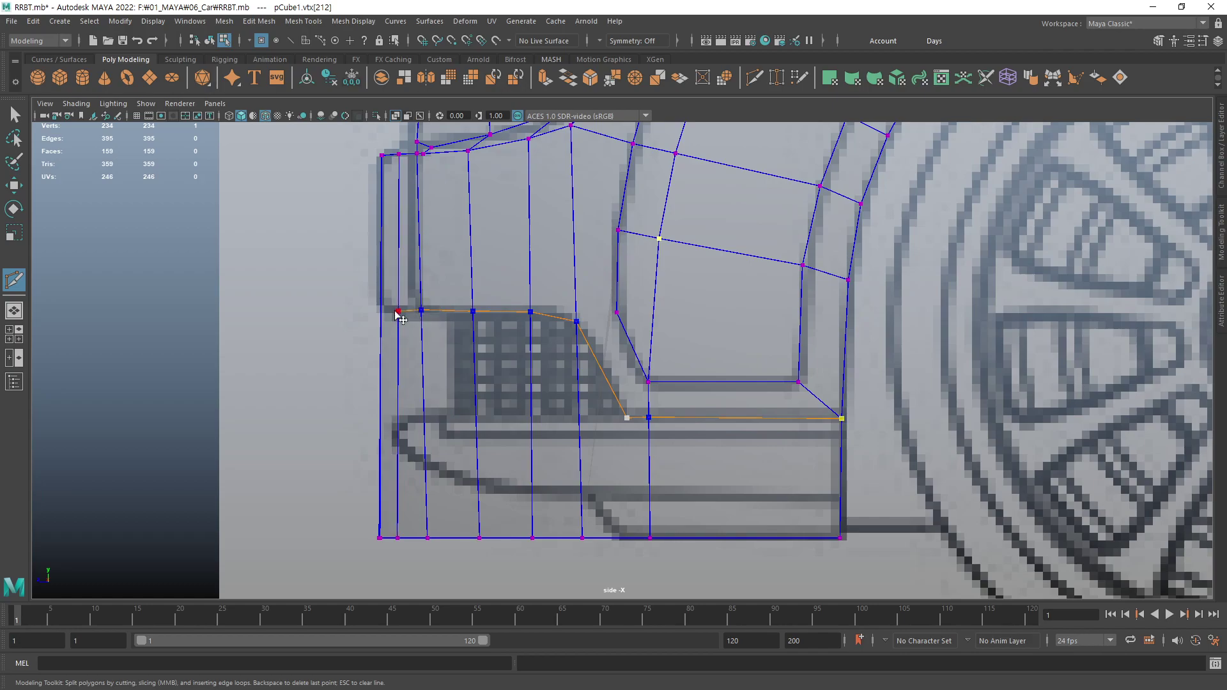
left_click(382, 312)
key("Return")
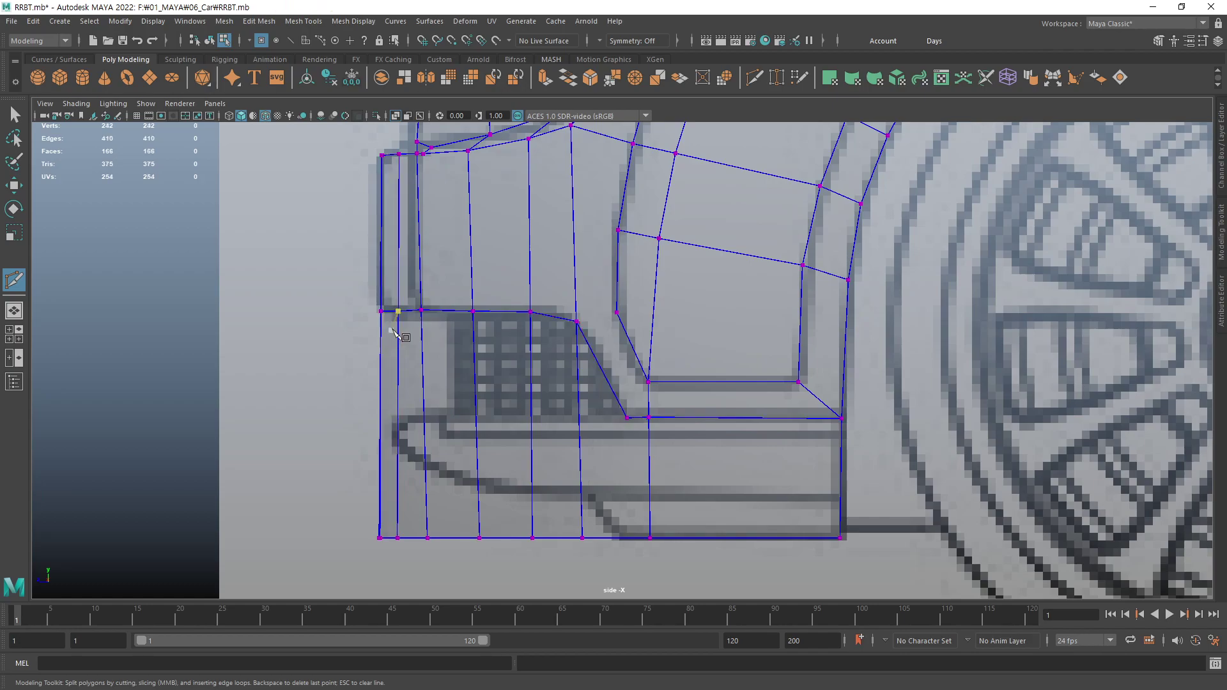
- Add cuts from the intake's lower corner and an upper grille vertex to the bumper's left border
middle_click_drag(628, 419, 634, 398, "alt")
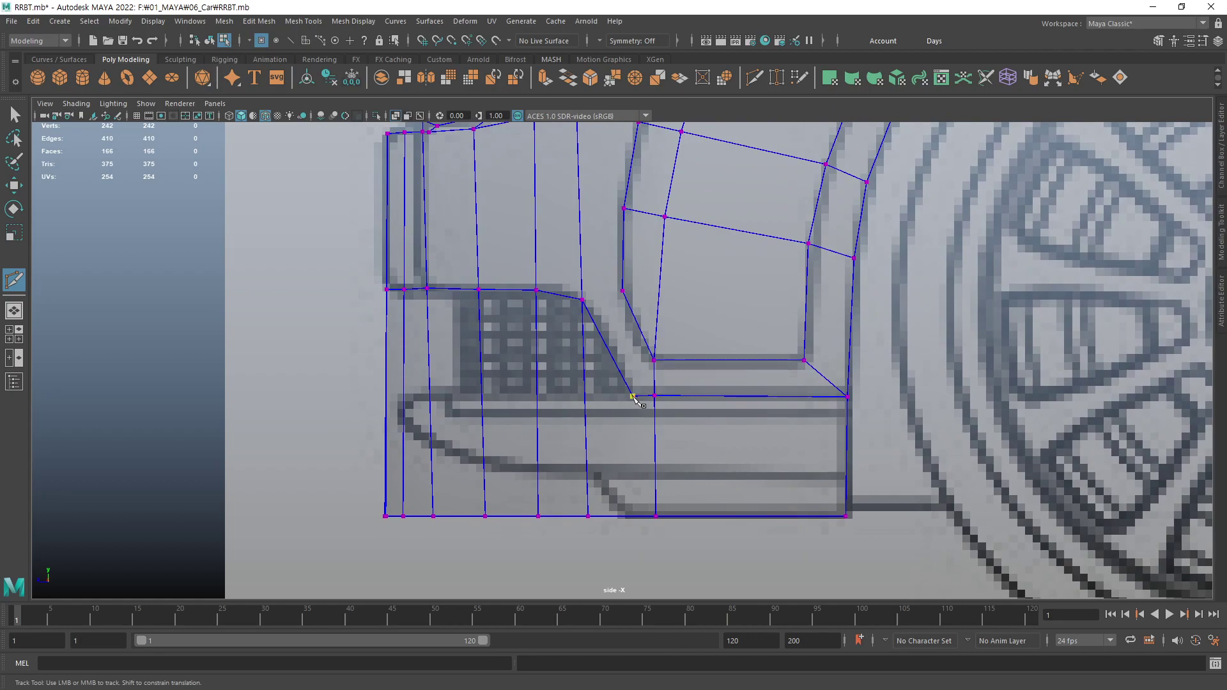
left_click(632, 396)
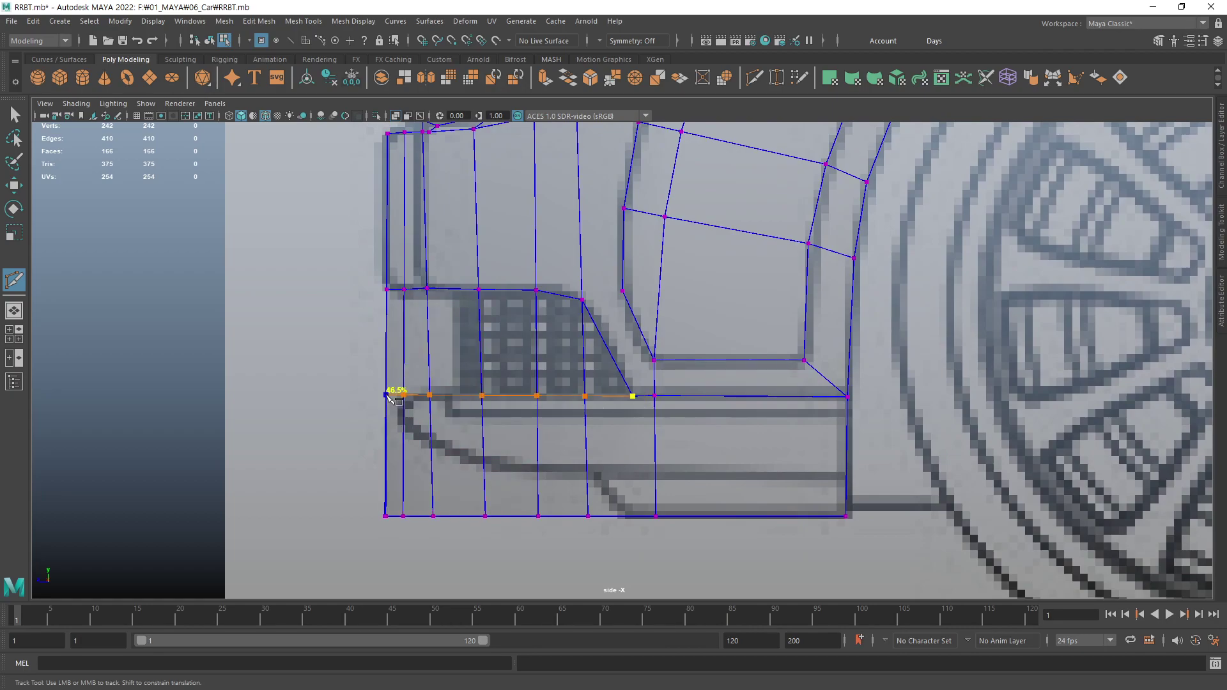
left_click(386, 396)
key("Return")
left_click(536, 289)
middle_click_drag(545, 351, 549, 369, "alt")
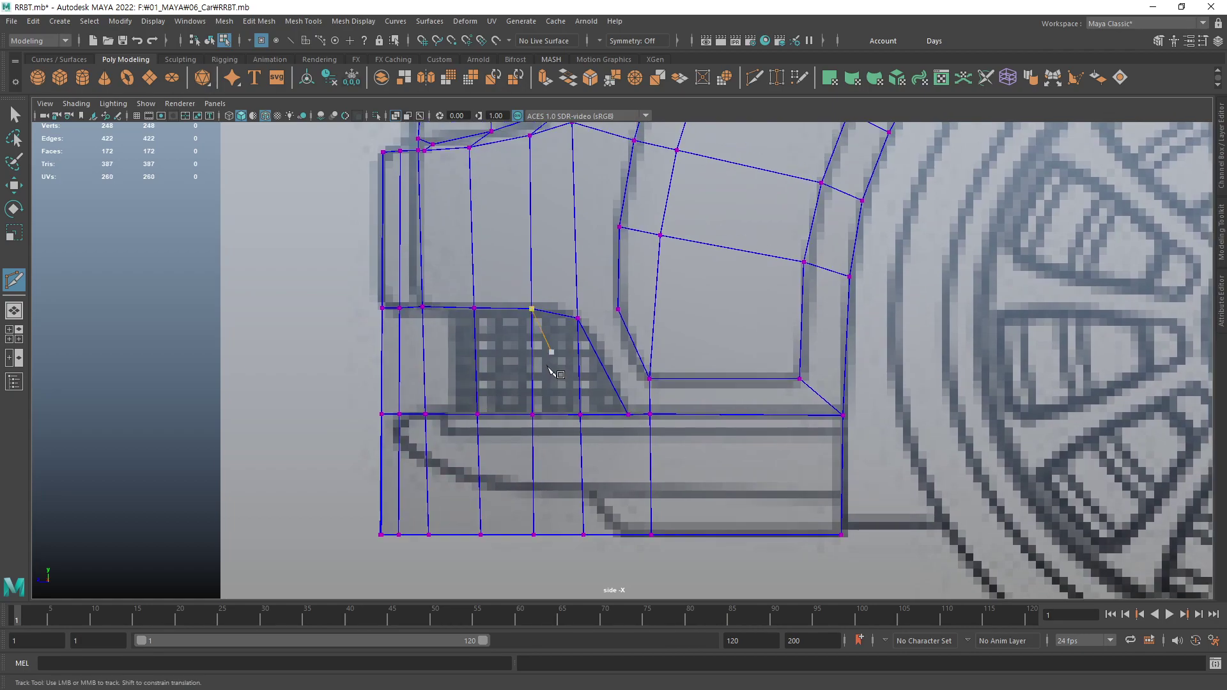
key("space")
mouse_move(895, 297)
left_mouse_down("alt")
mouse_move(925, 300)
mouse_move(825, 265)
left_mouse_up("alt")
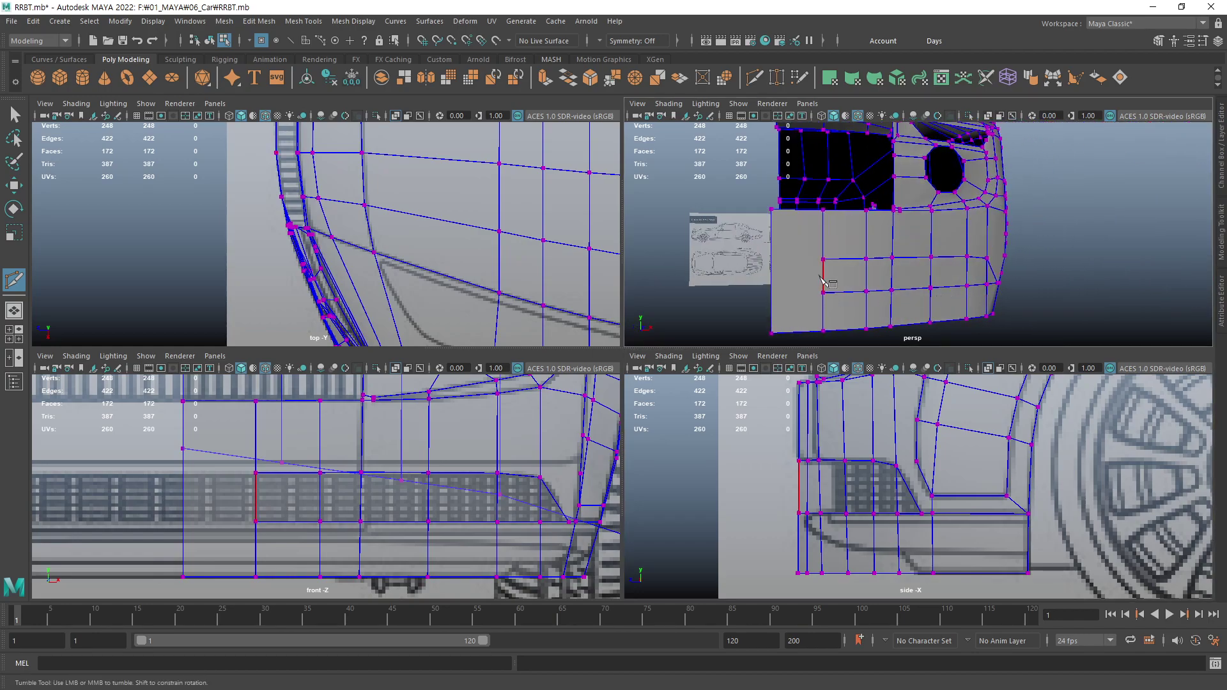
left_click(771, 259)
key("Return")
- Cut one more edge from a bumper vertex to the left border, then select three vertices on the new row
left_click(823, 293)
left_click(774, 299)
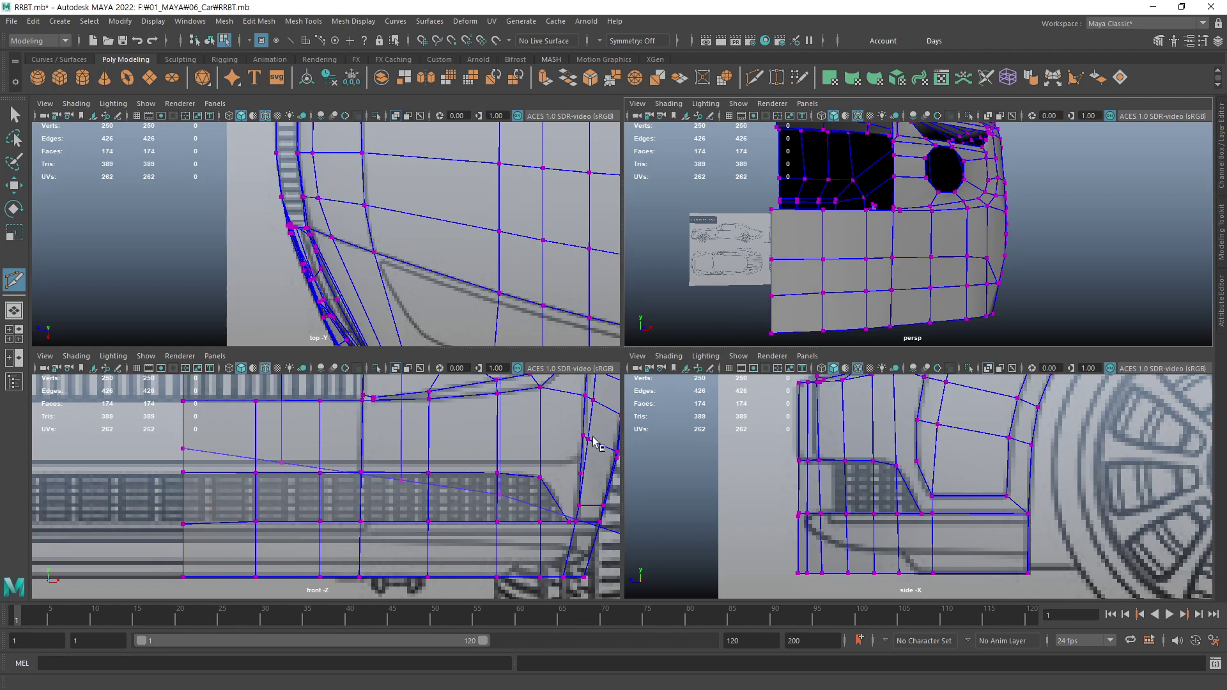
middle_click_drag(599, 444, 576, 444, "alt")
key("q")
left_click_drag(986, 260, 970, 270, "alt")
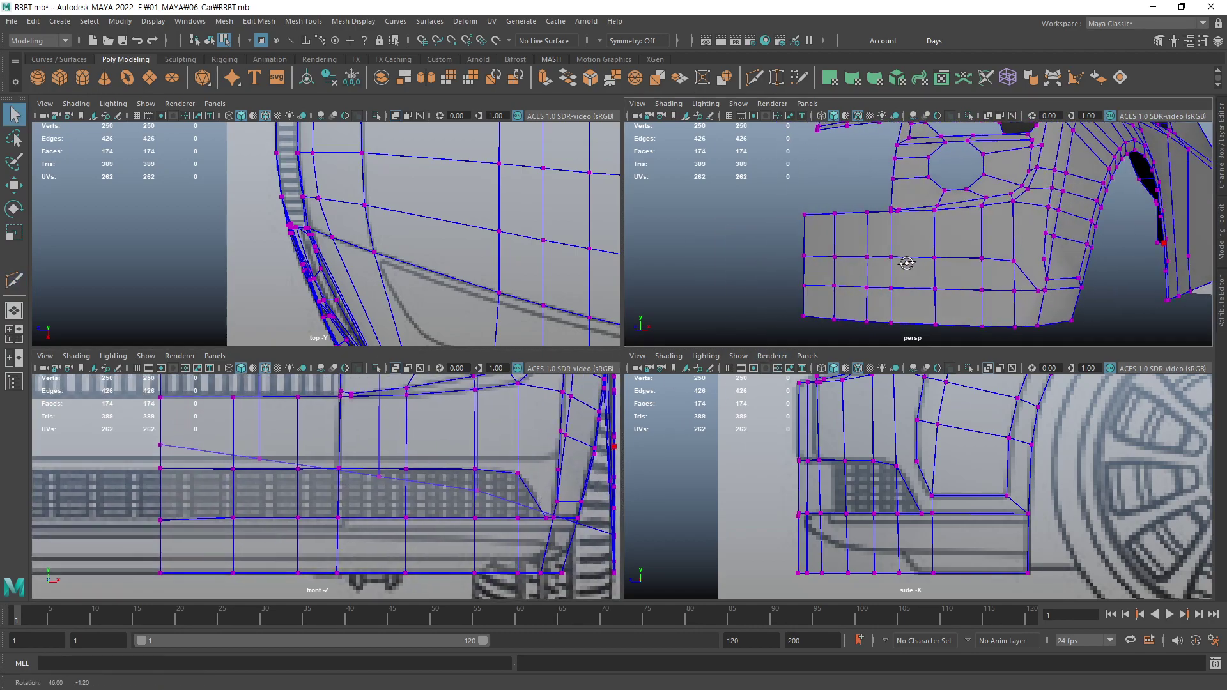
left_click(971, 270)
left_click(1013, 262)
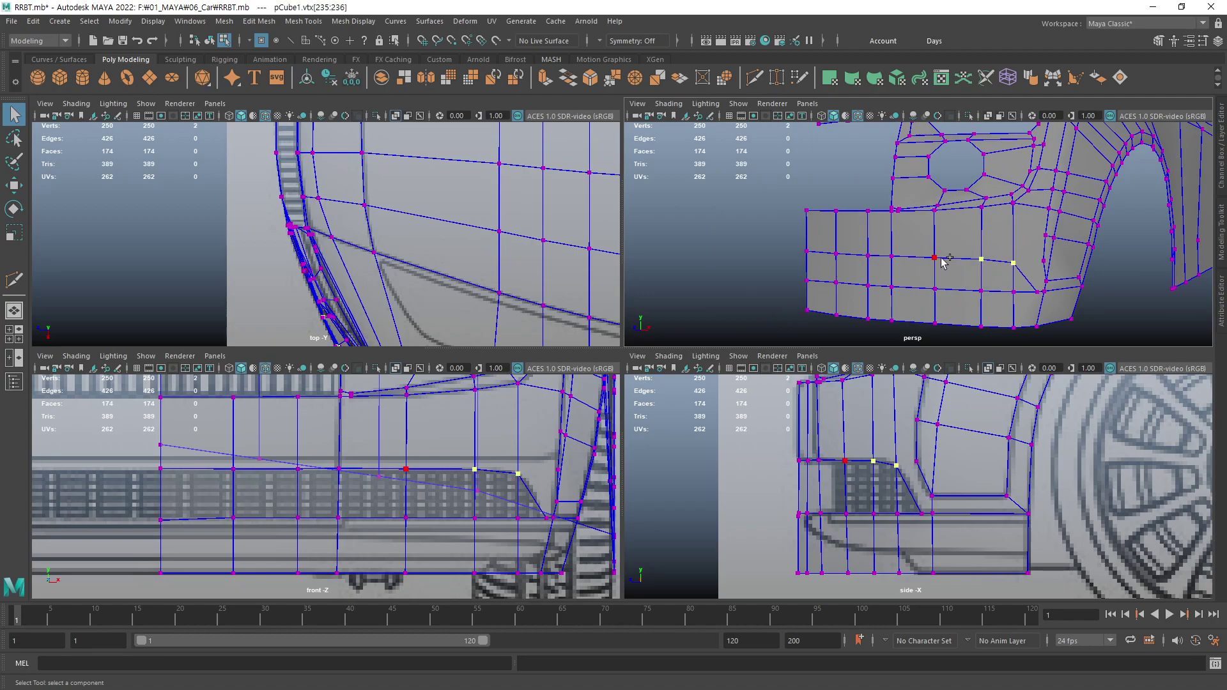
- Select the bumper's upper horizontal edge row and scale it flat into a straight line
key("F10")
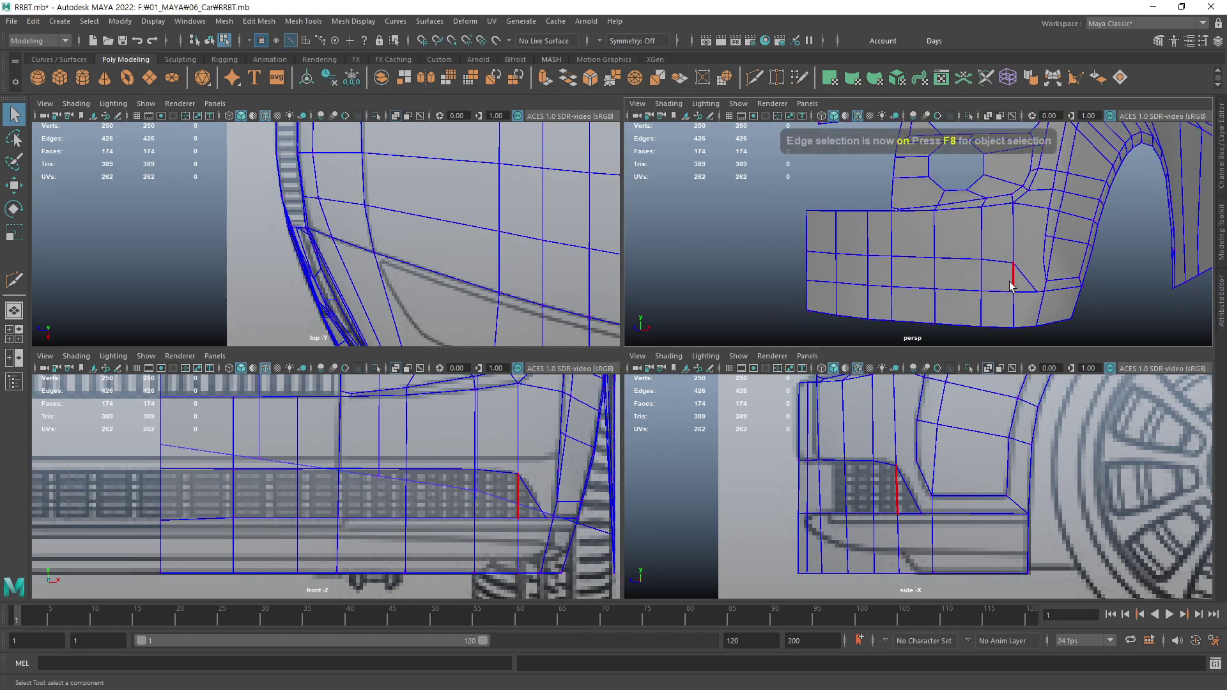
left_click(965, 262)
left_click(961, 266)
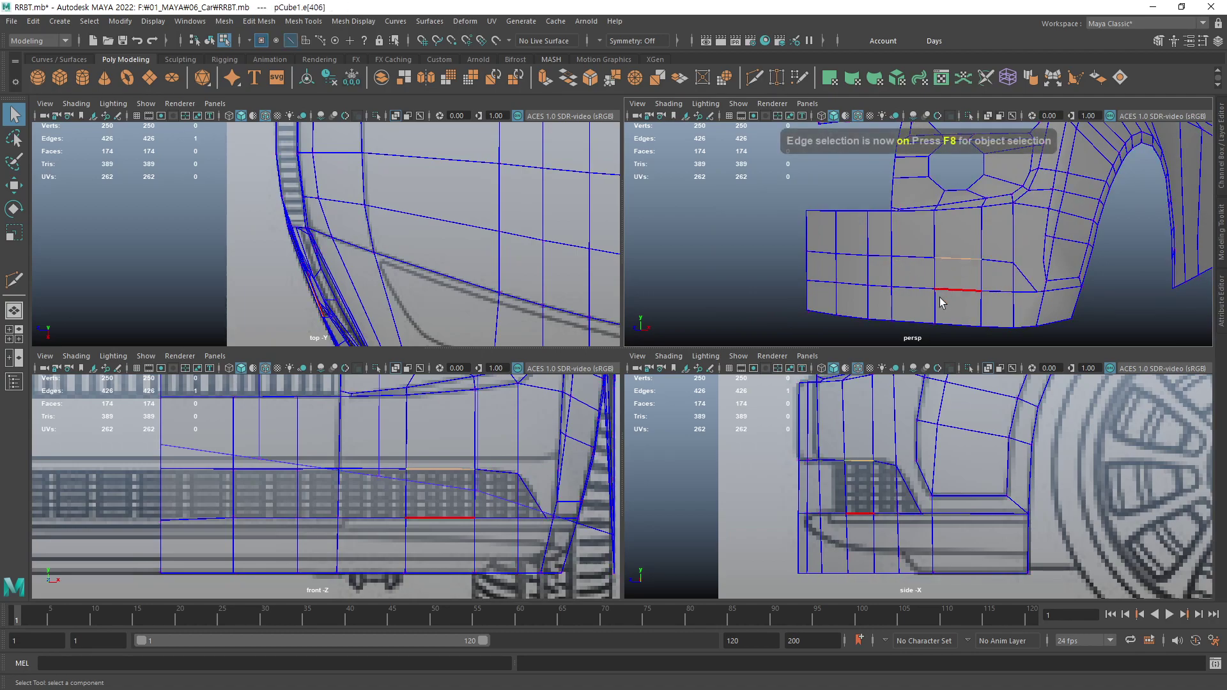
double_click(821, 254, "shift")
key("r")
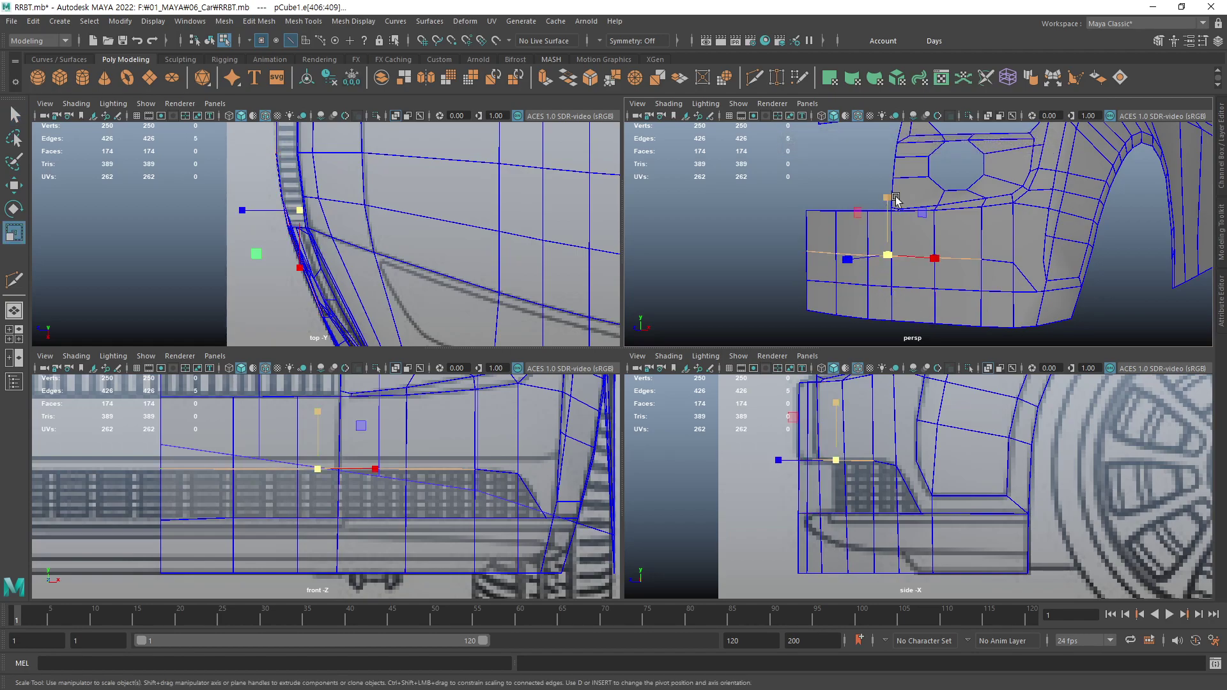
left_click(1004, 295)
double_click(824, 282, "shift")
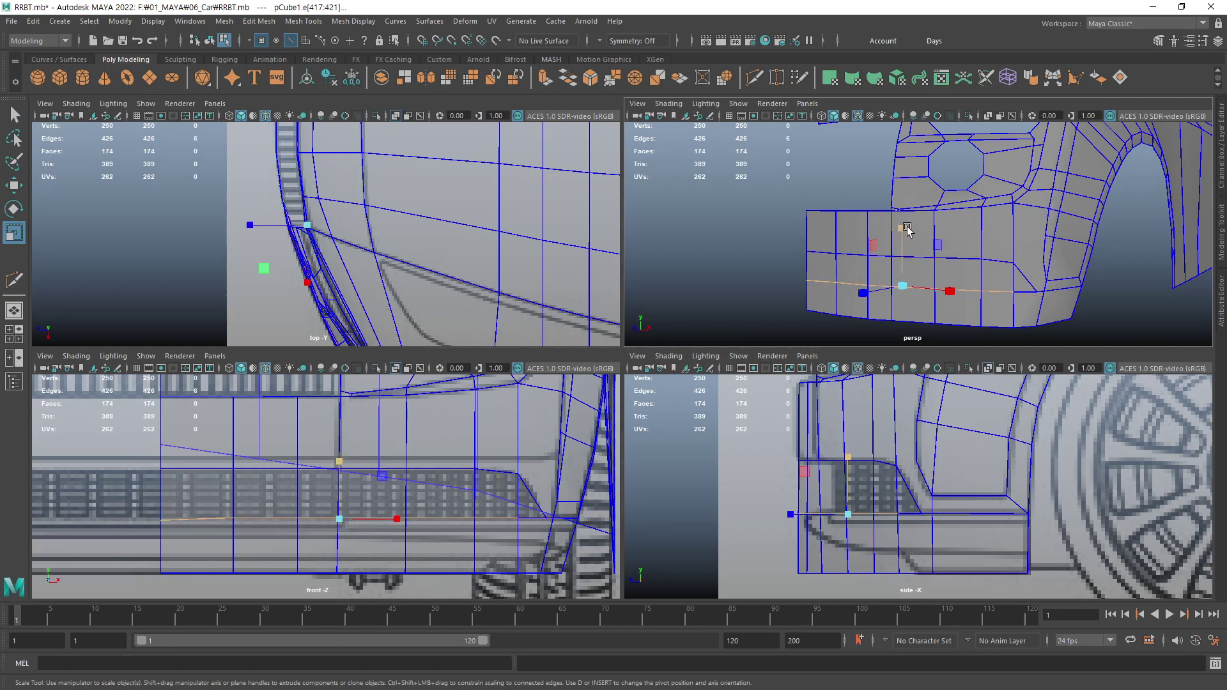
left_click_drag(903, 230, 910, 377)
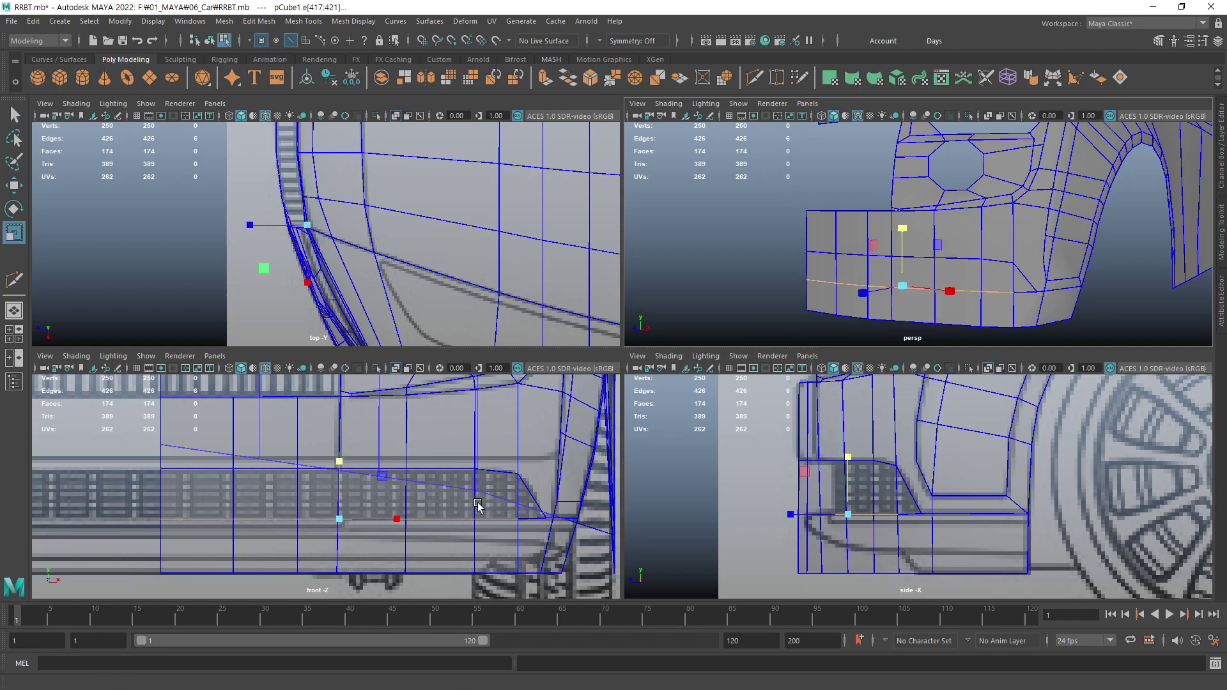
- Raise the flattened edge row up to the grille top in the front view
middle_click_drag(478, 506, 430, 449, "alt")
key("w")
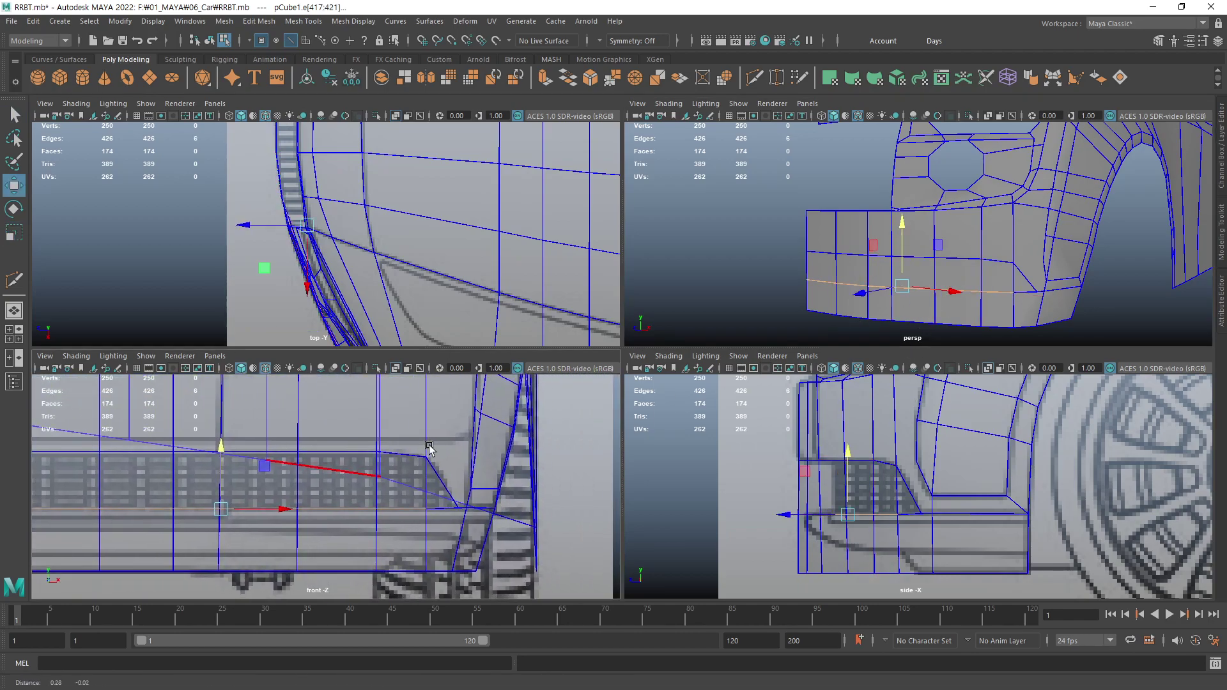
middle_click_drag(220, 447, 367, 415, "alt")
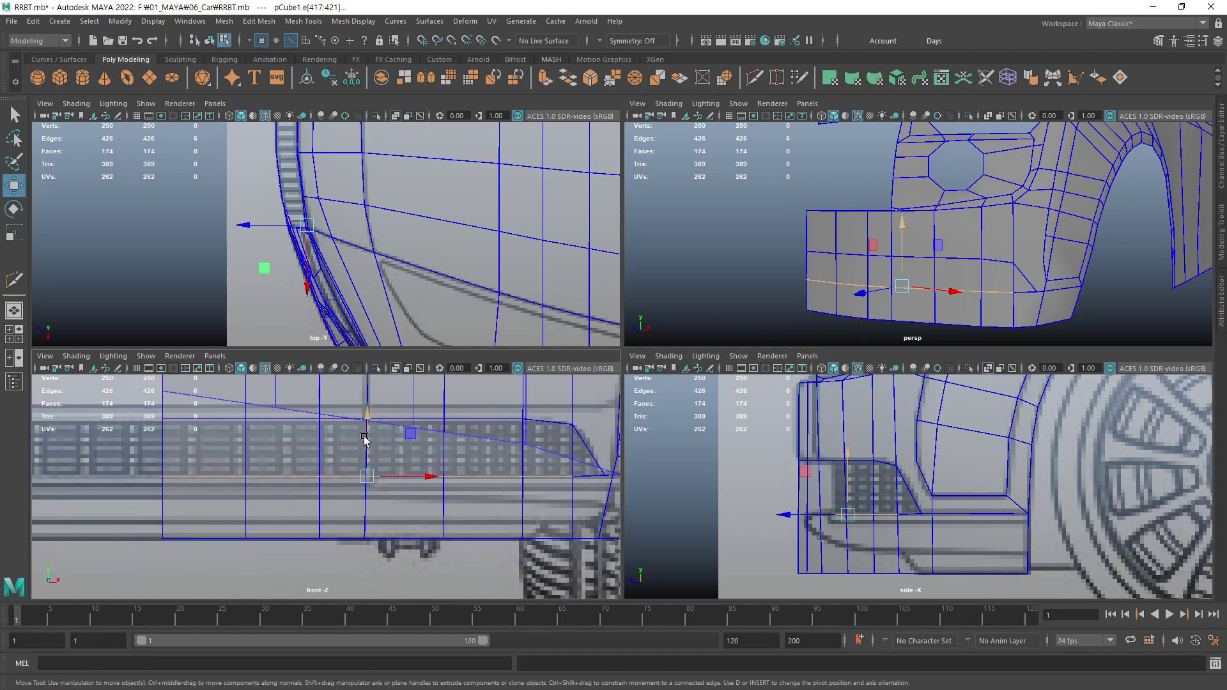
left_click_drag(367, 423, 368, 422)
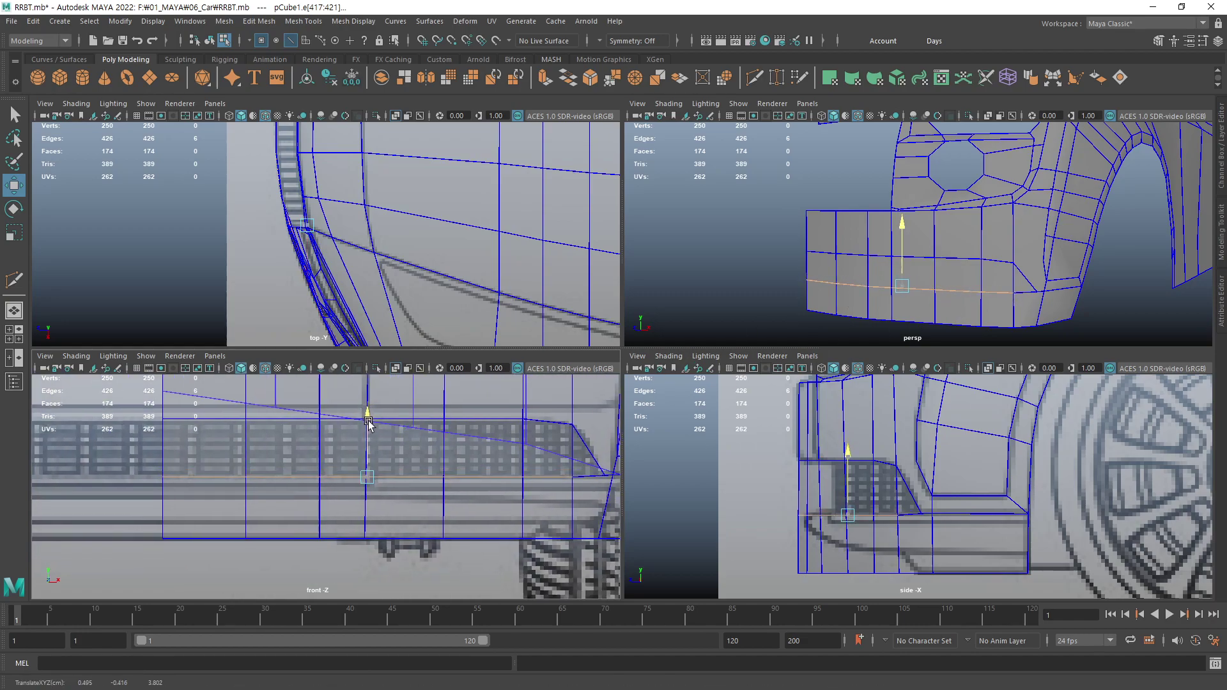
key("q")
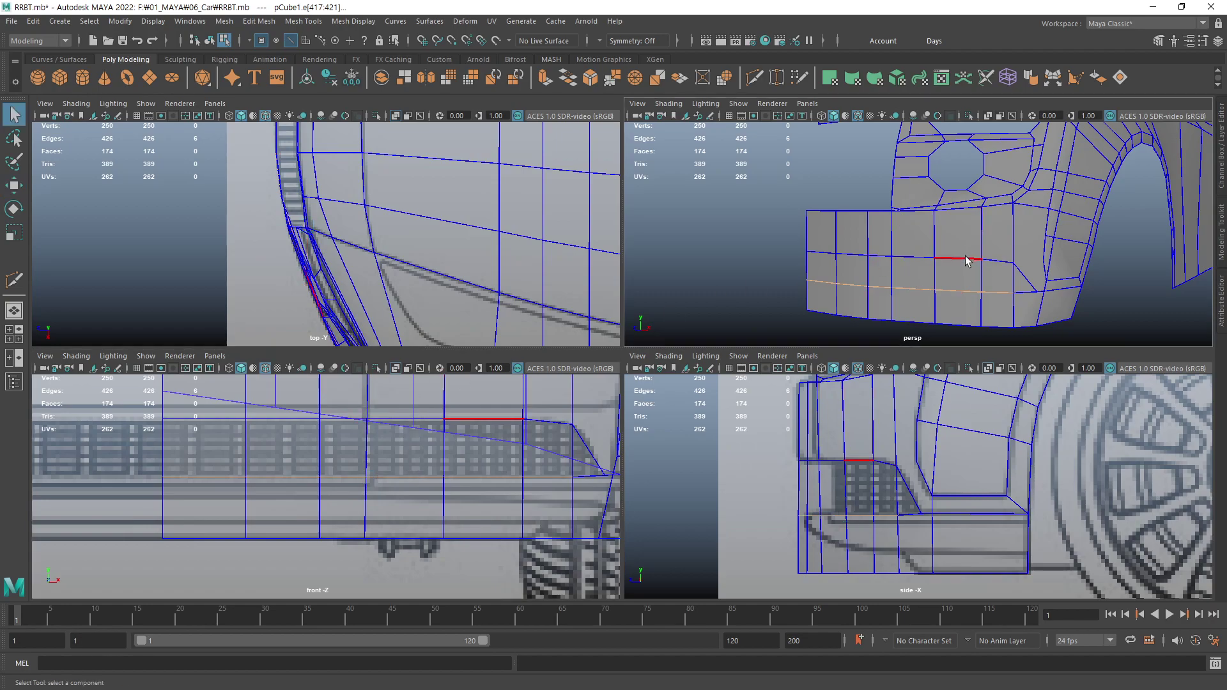
- Select the lower bumper edge row and lower it slightly to line up with the grille
left_click(966, 259)
double_click(821, 257, "shift")
key("w")
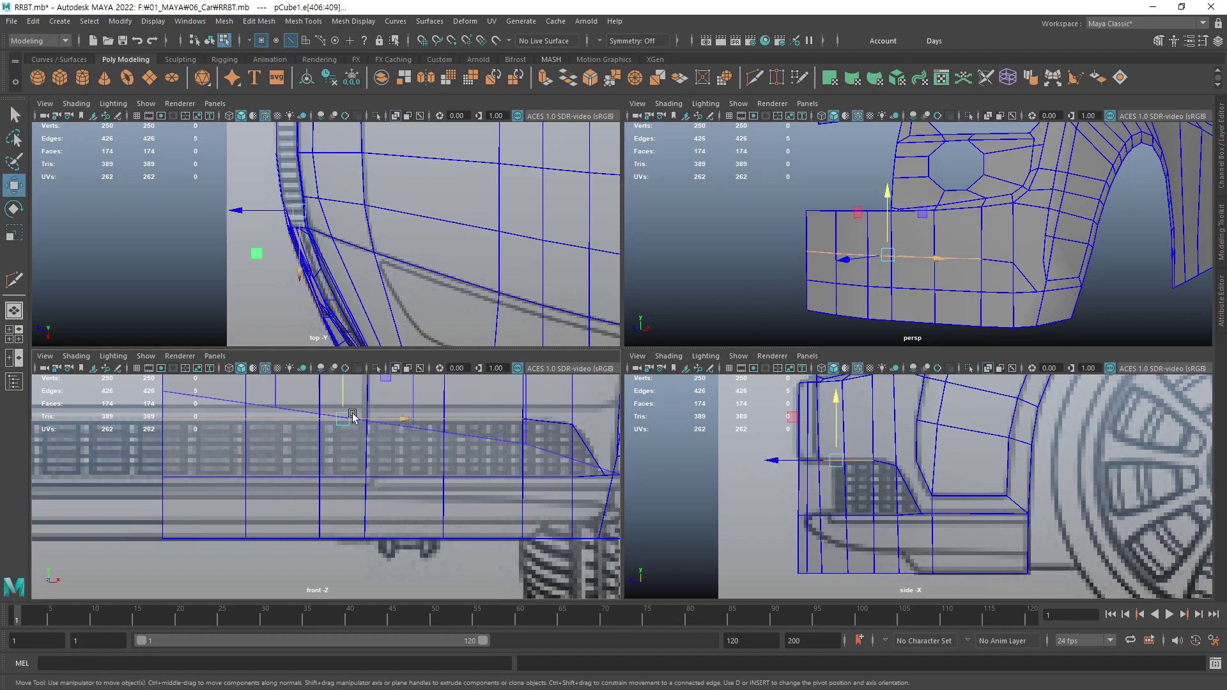
left_click_drag(343, 389, 345, 393)
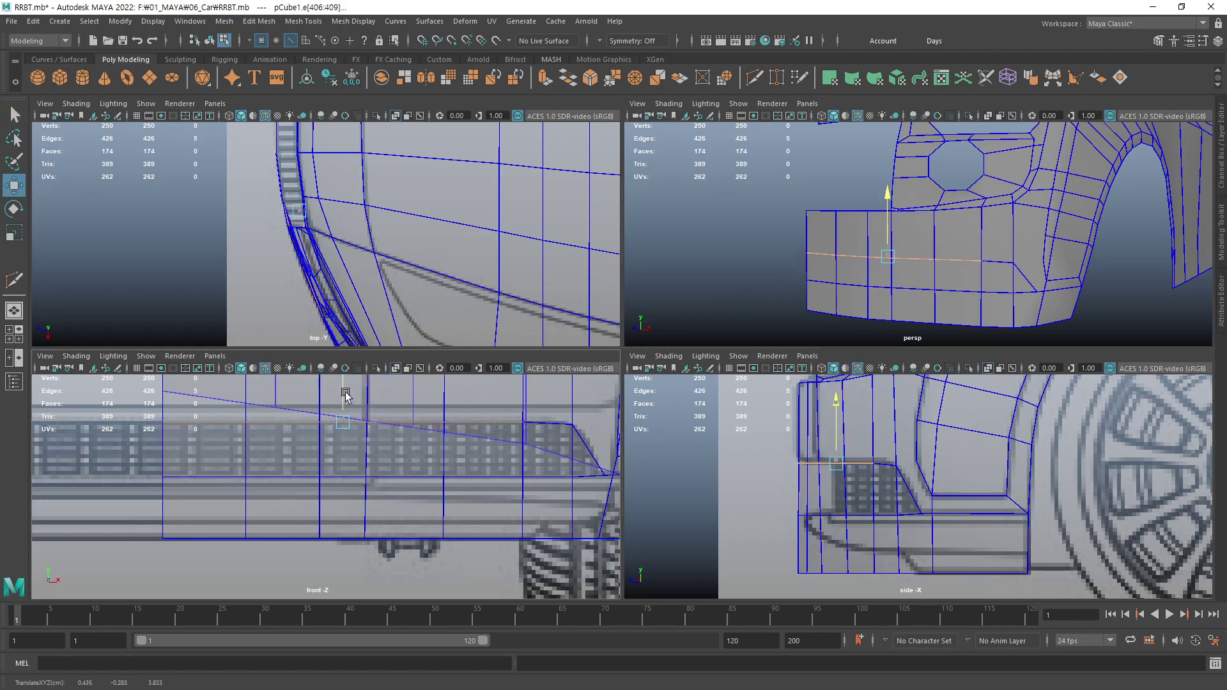
left_click_drag(345, 394, 345, 394)
left_click_drag(345, 394, 343, 392)
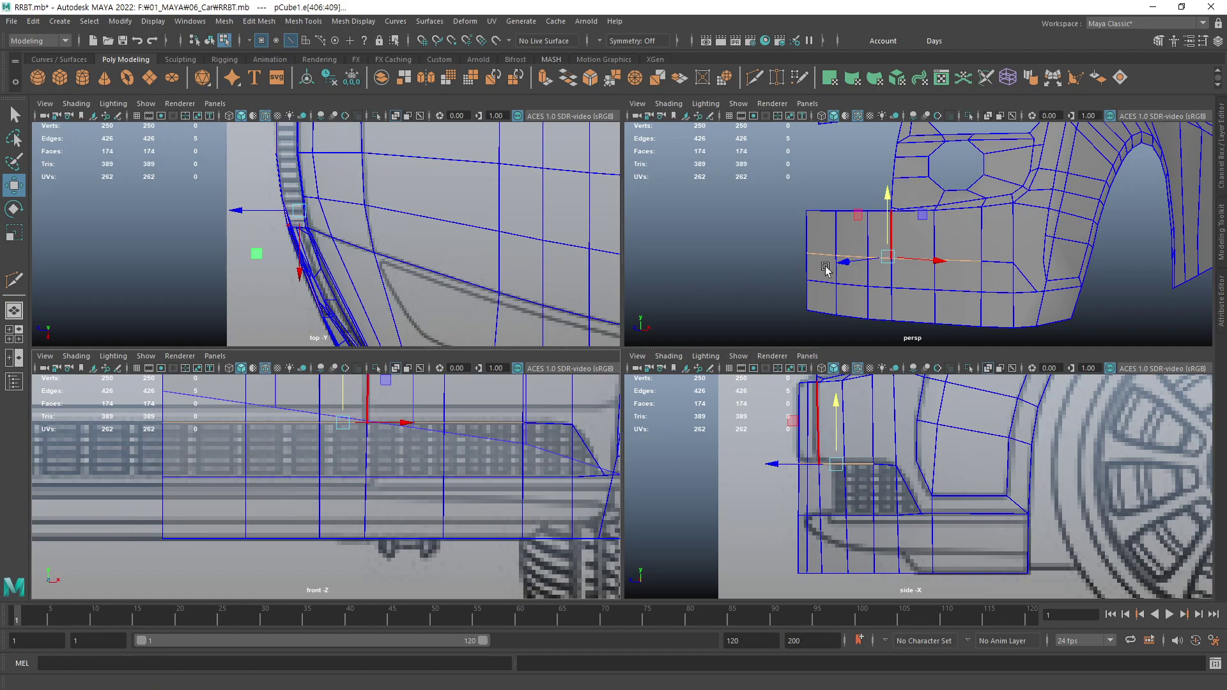
- Reframe the views on the bumper and pick the lower corner face and its neighbour over the intake
left_click(889, 236)
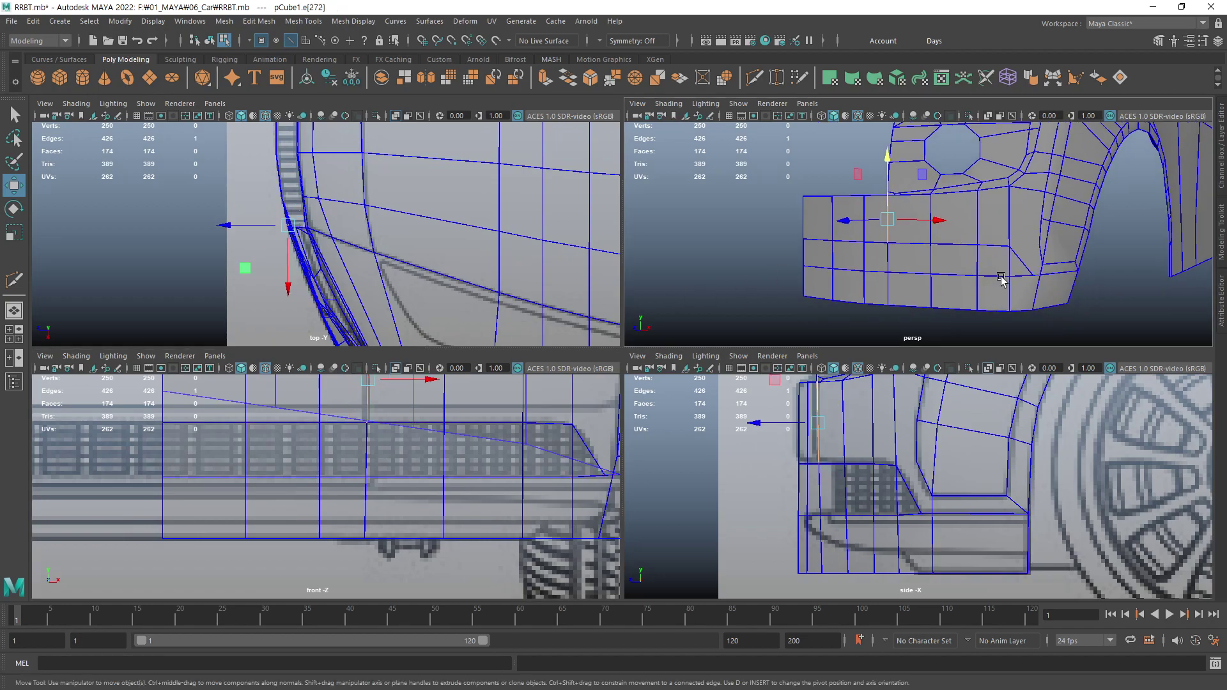
mouse_move(888, 237)
left_mouse_down("alt")
mouse_move(1064, 267)
mouse_move(1047, 279)
left_mouse_up("alt")
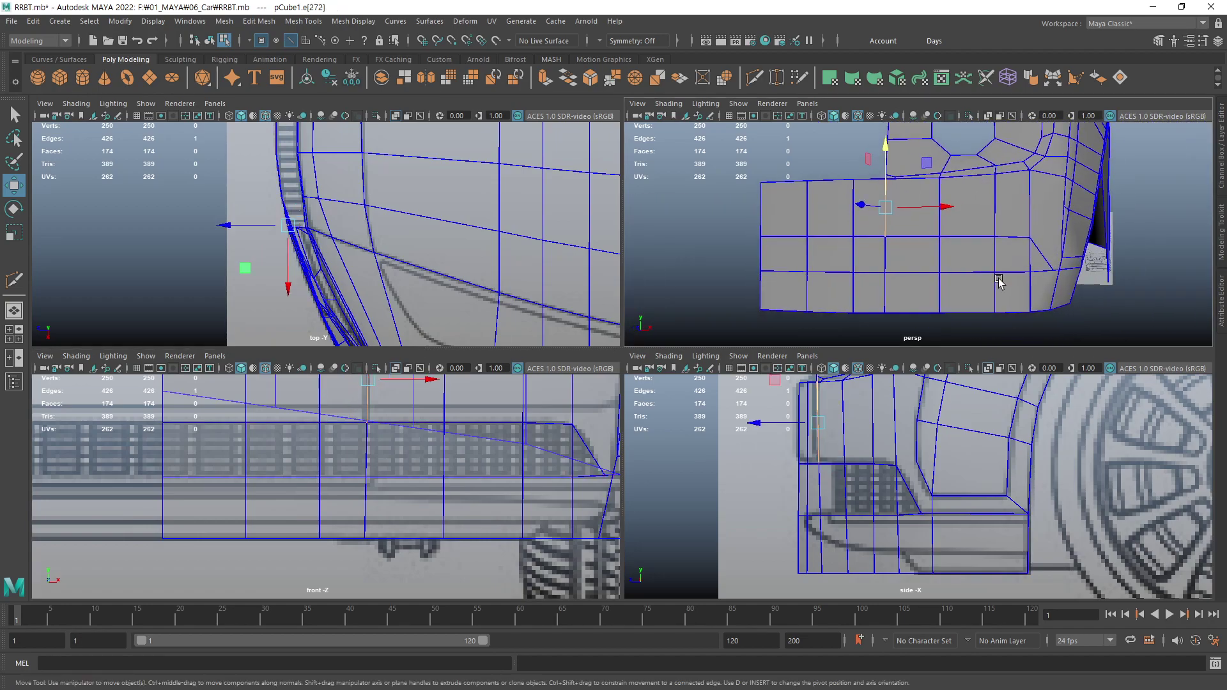
middle_click_drag(564, 468, 570, 483, "alt")
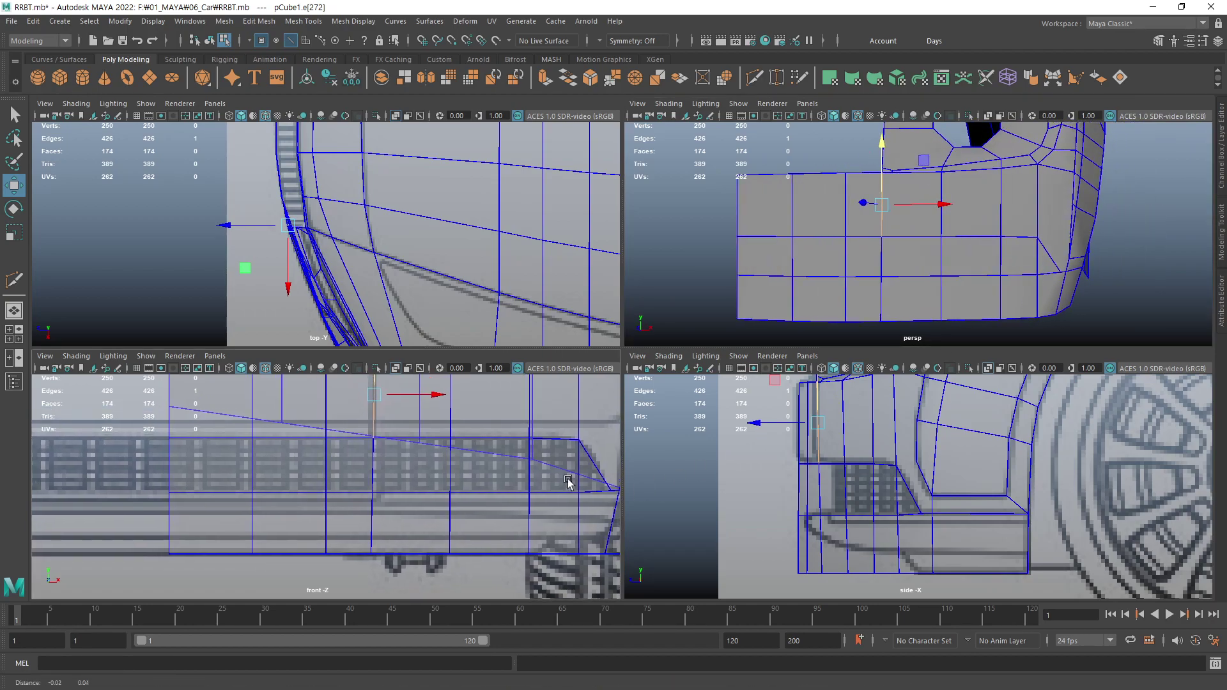
left_click_drag(936, 266, 983, 263, "alt")
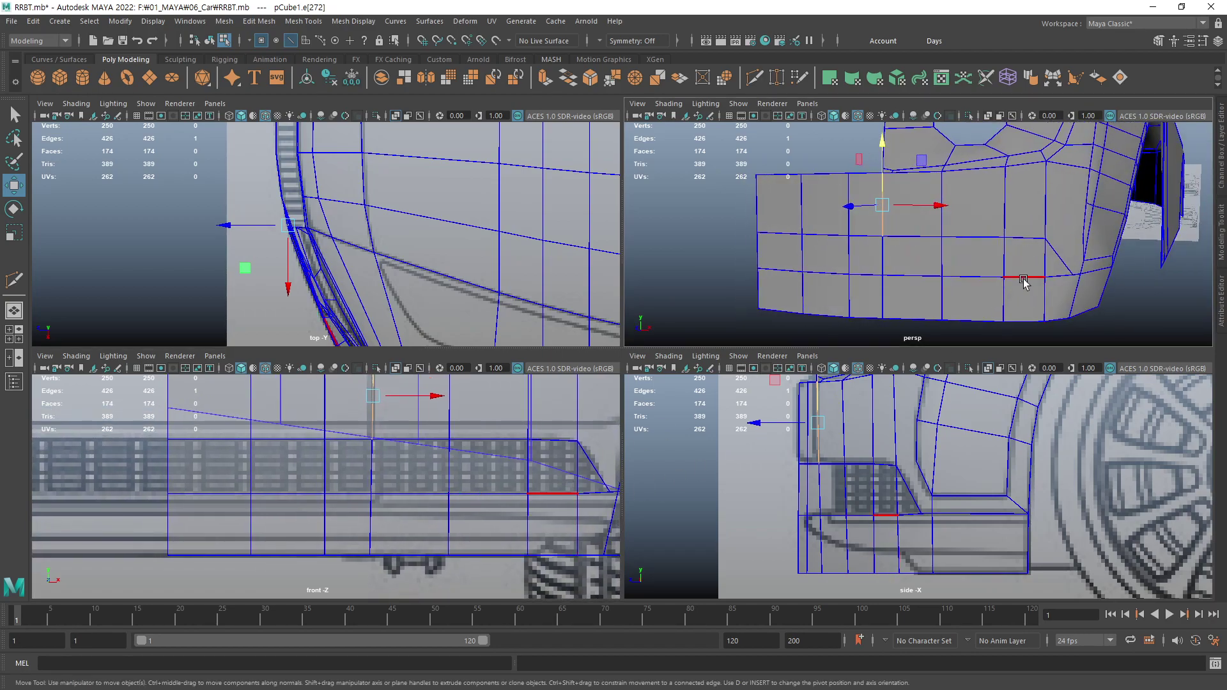
key("F11")
left_click(1053, 302)
left_click(1059, 259)
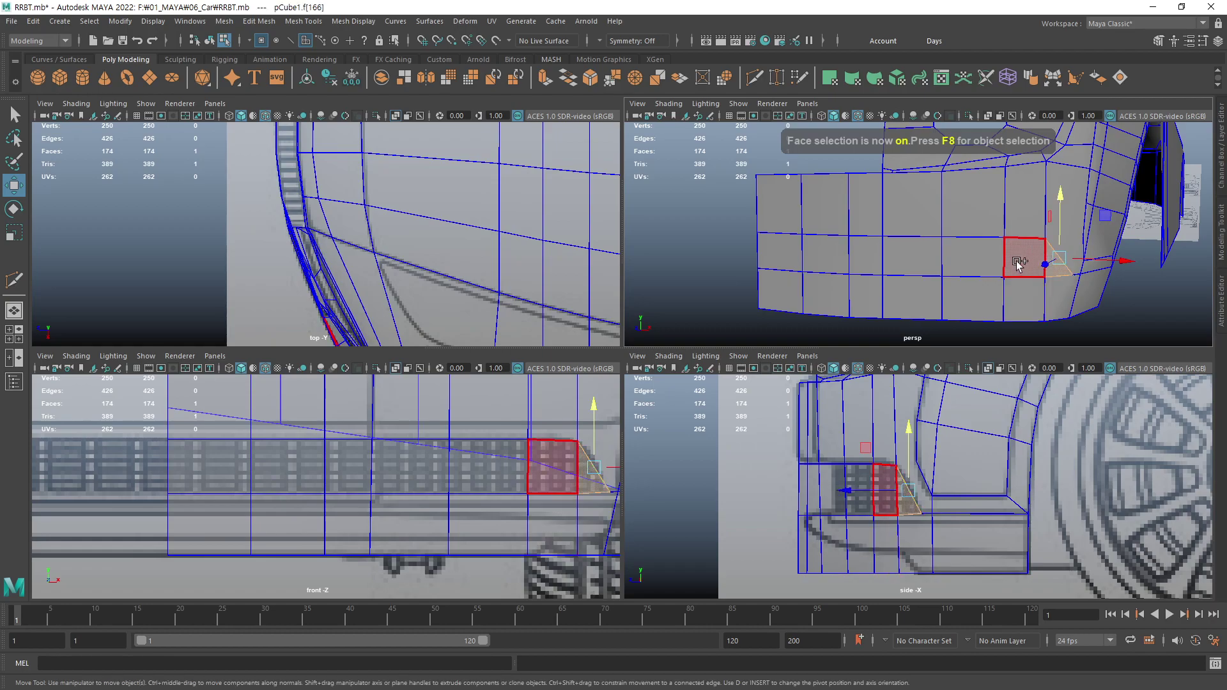
- Extend the selection to seven faces over the intake and delete them
left_click(1024, 259, "shift")
left_click(972, 259, "shift")
left_click(912, 256, "shift")
left_click(866, 256, "shift")
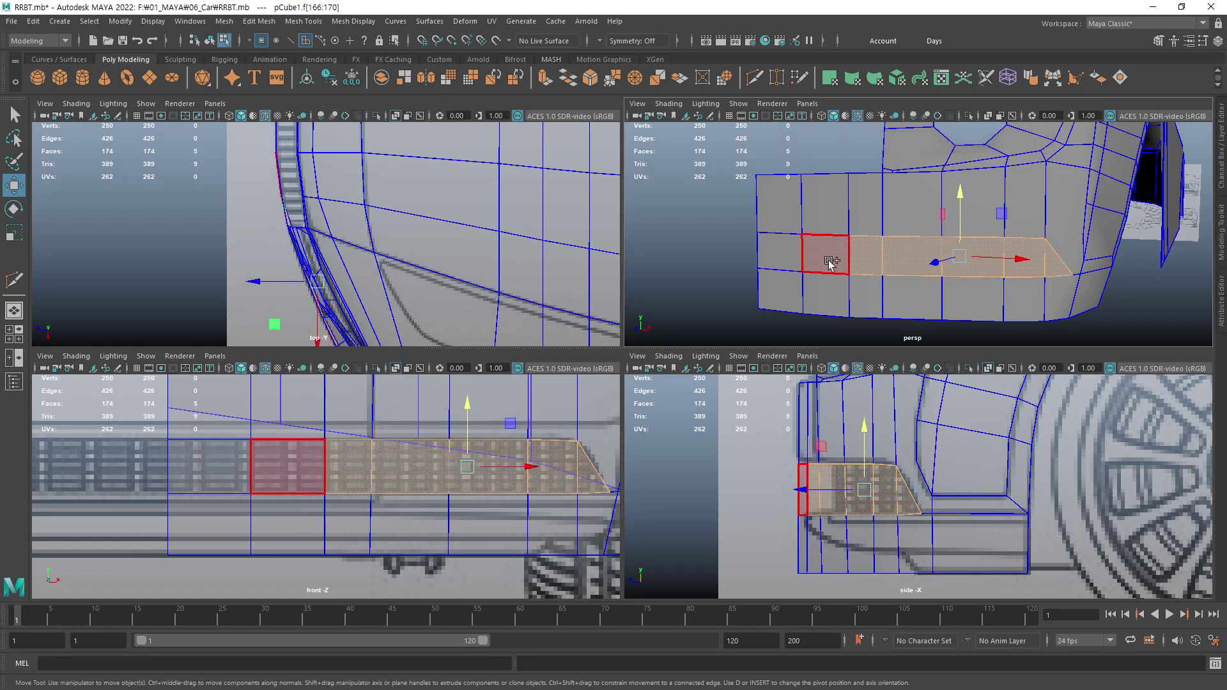
left_click(826, 255, "shift")
left_click(780, 253, "shift")
key("Delete")
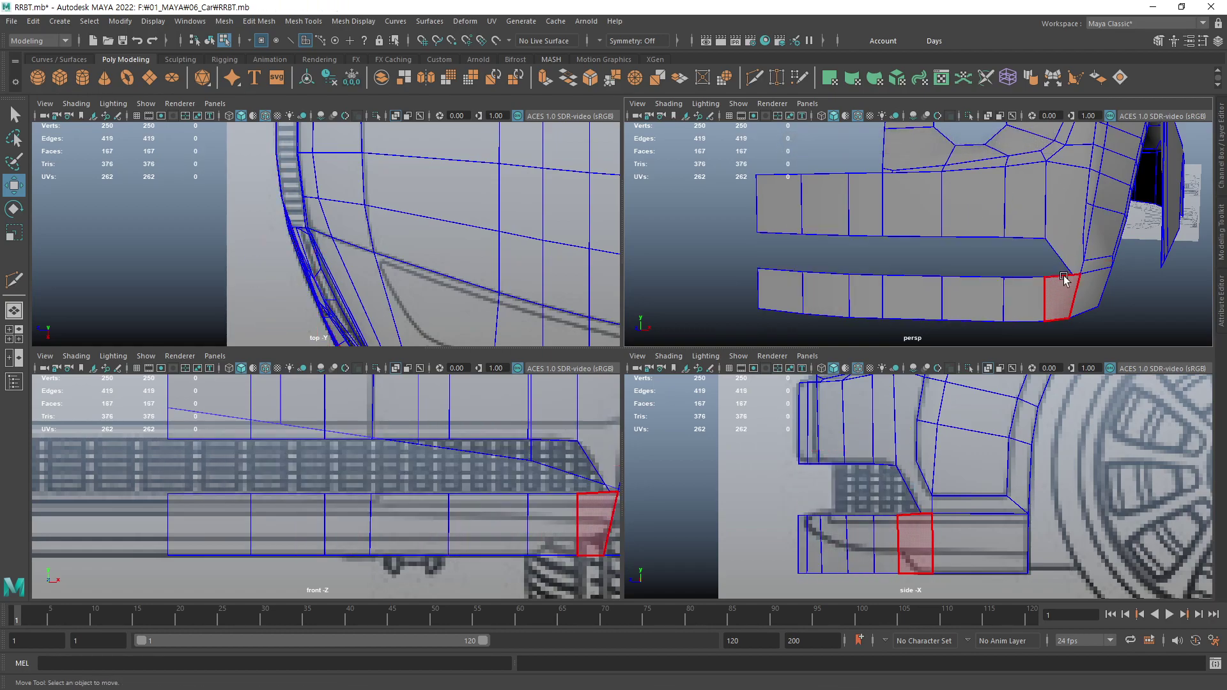
- Orbit around the fender and wheel arch to inspect the new intake gap
mouse_move(1101, 274)
left_mouse_down("alt")
mouse_move(958, 287)
mouse_move(1036, 282)
mouse_move(972, 277)
left_mouse_up("alt")
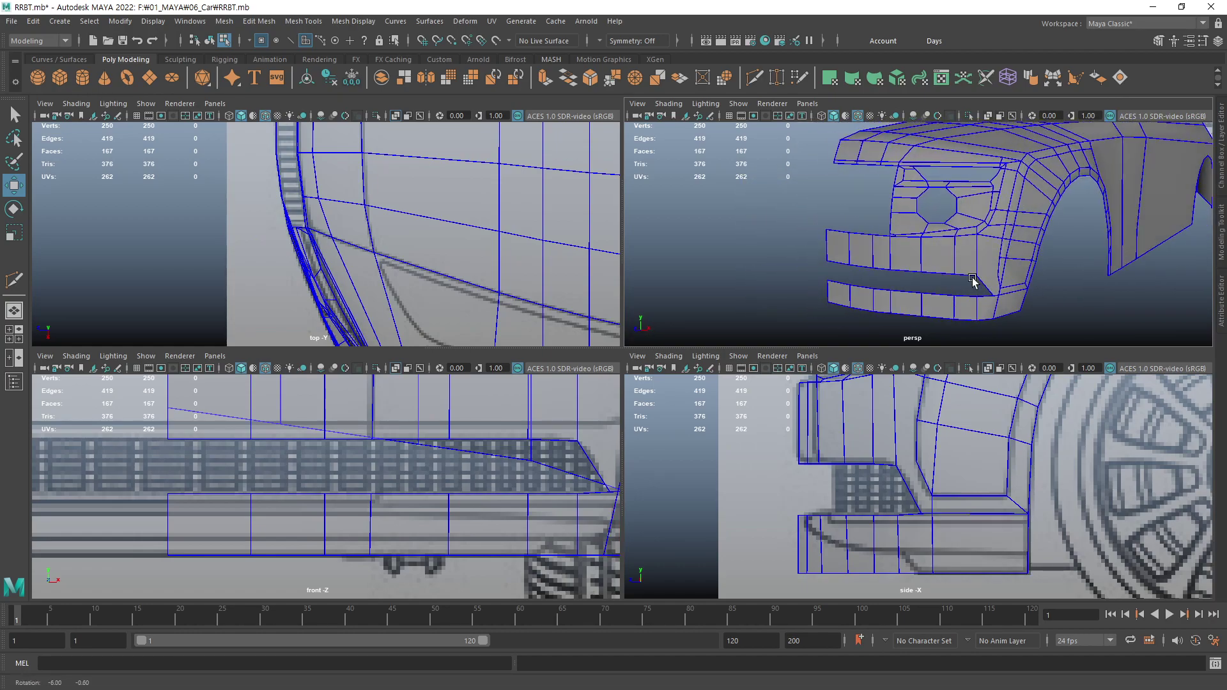
right_click_drag(971, 277, 1073, 277, "alt")
mouse_move(1074, 277)
left_mouse_down("alt")
mouse_move(1000, 268)
mouse_move(999, 282)
mouse_move(1016, 274)
mouse_move(982, 303)
mouse_move(1024, 293)
mouse_move(1018, 282)
mouse_move(1054, 293)
mouse_move(1020, 306)
mouse_move(1043, 290)
mouse_move(981, 240)
mouse_move(991, 285)
mouse_move(1013, 273)
mouse_move(1013, 290)
left_mouse_up("alt")
- Pan and orbit the side, front and perspective views to inspect the faces beside the intake corner
scroll(955, 441, "down", 3)
scroll(968, 460, "up", 3)
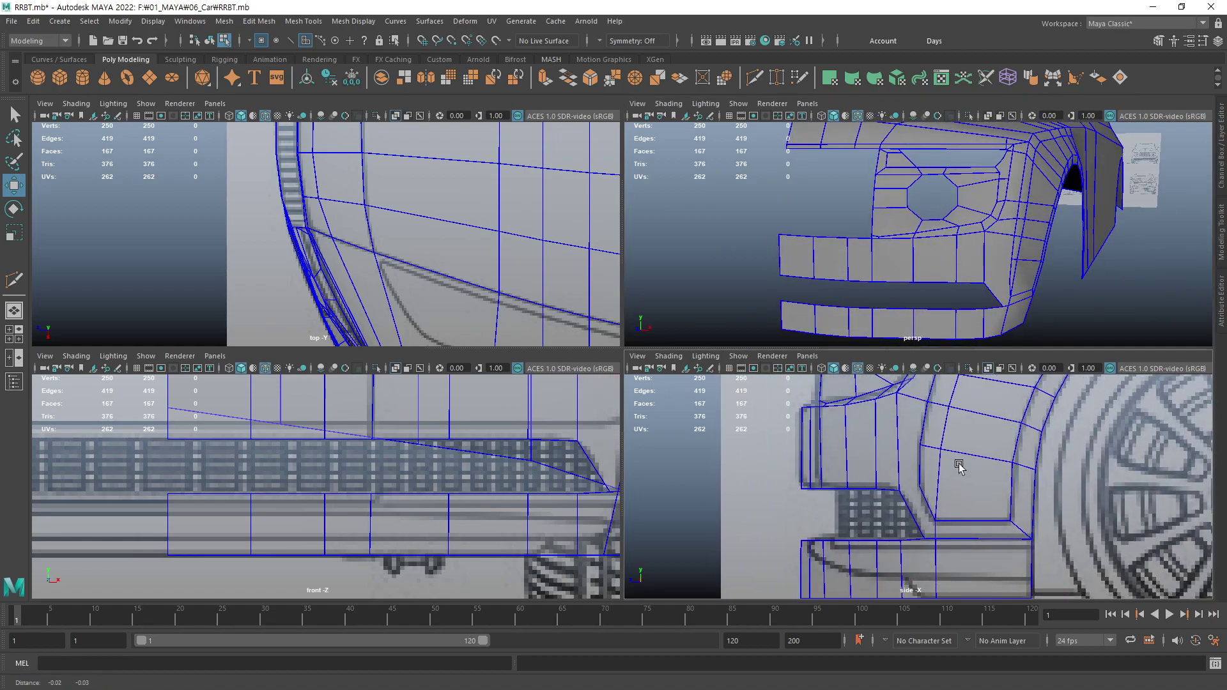
middle_click_drag(955, 455, 962, 422, "alt")
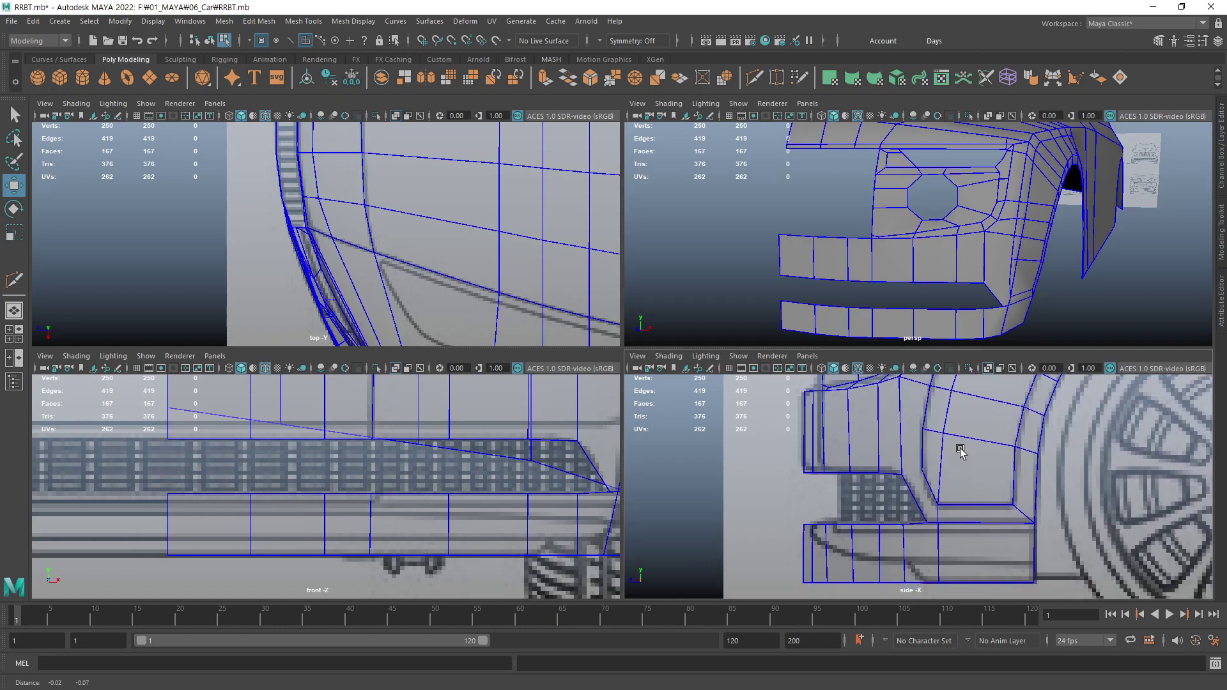
middle_click_drag(560, 455, 525, 468, "alt")
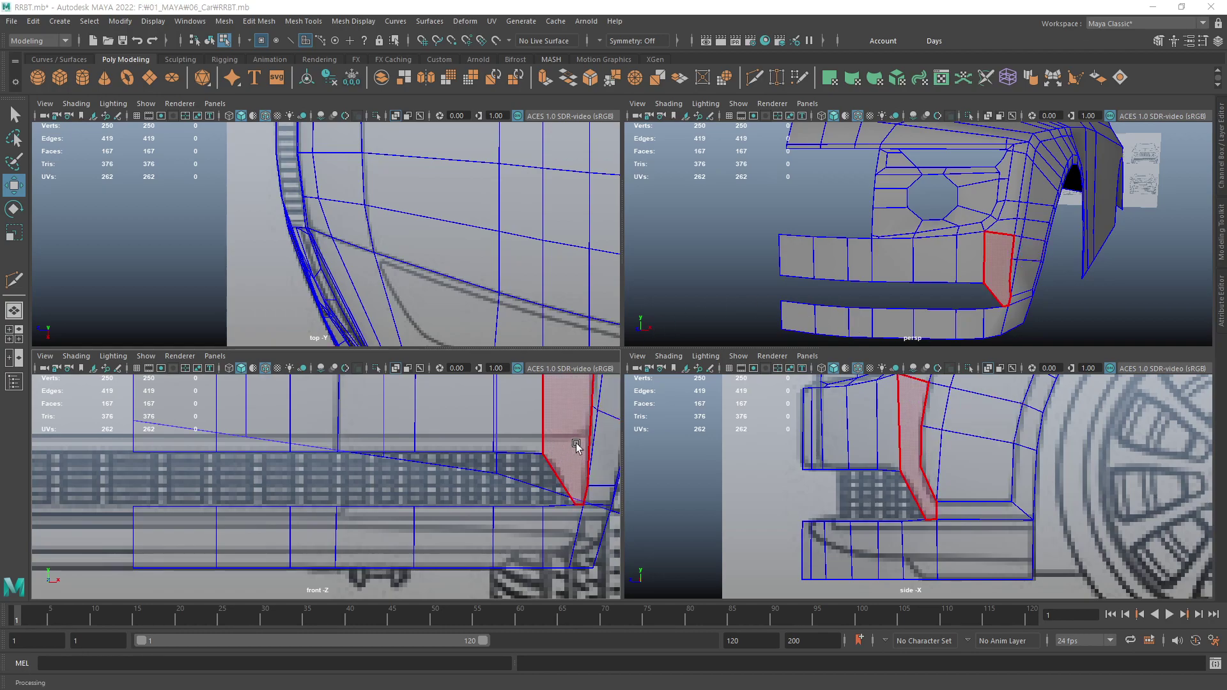
middle_click_drag(565, 446, 547, 460, "alt")
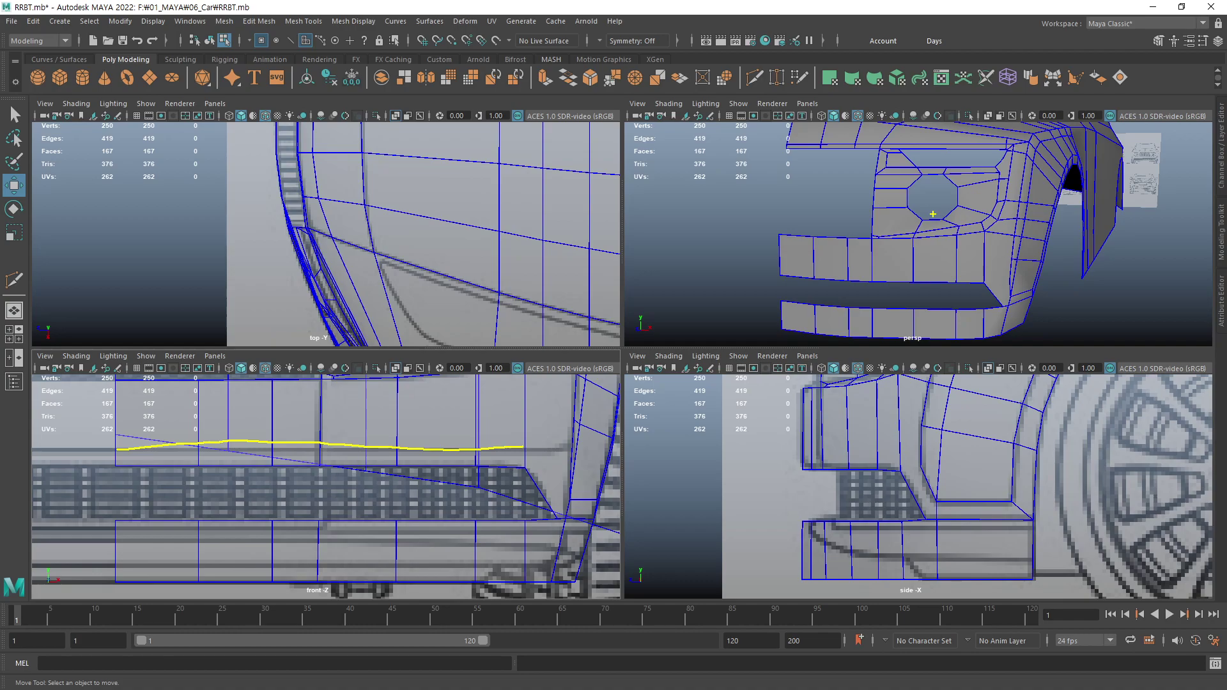
left_click_drag(933, 214, 866, 269, "alt")
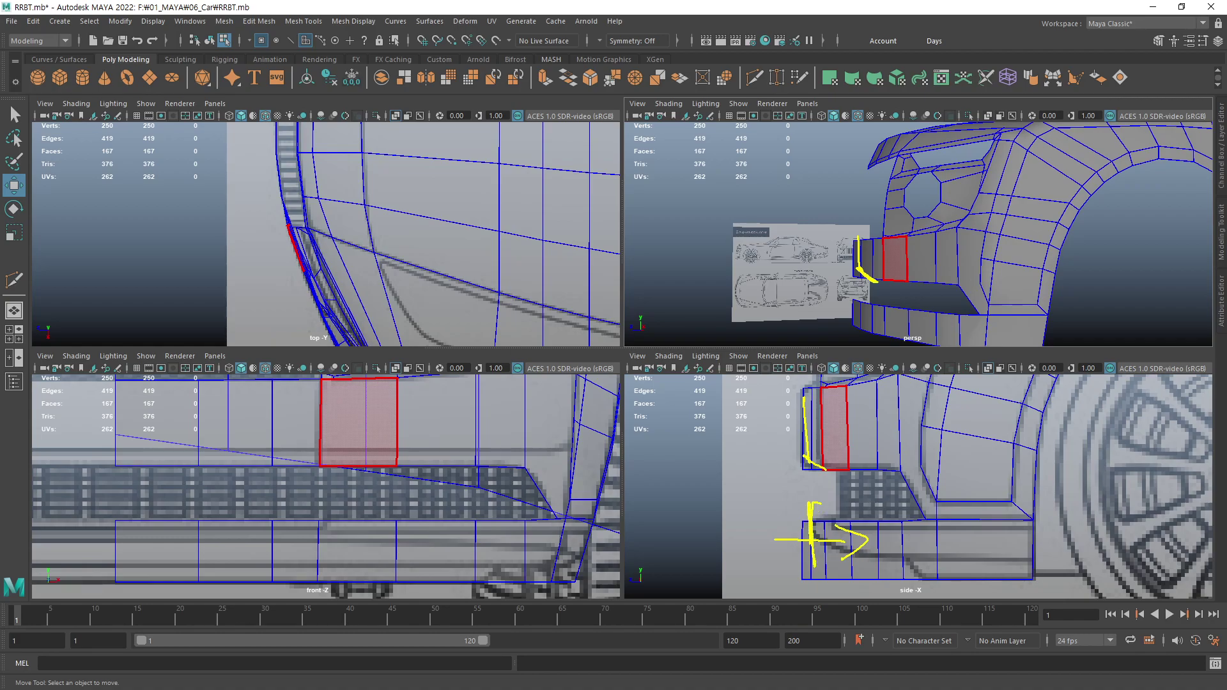
key("Escape")
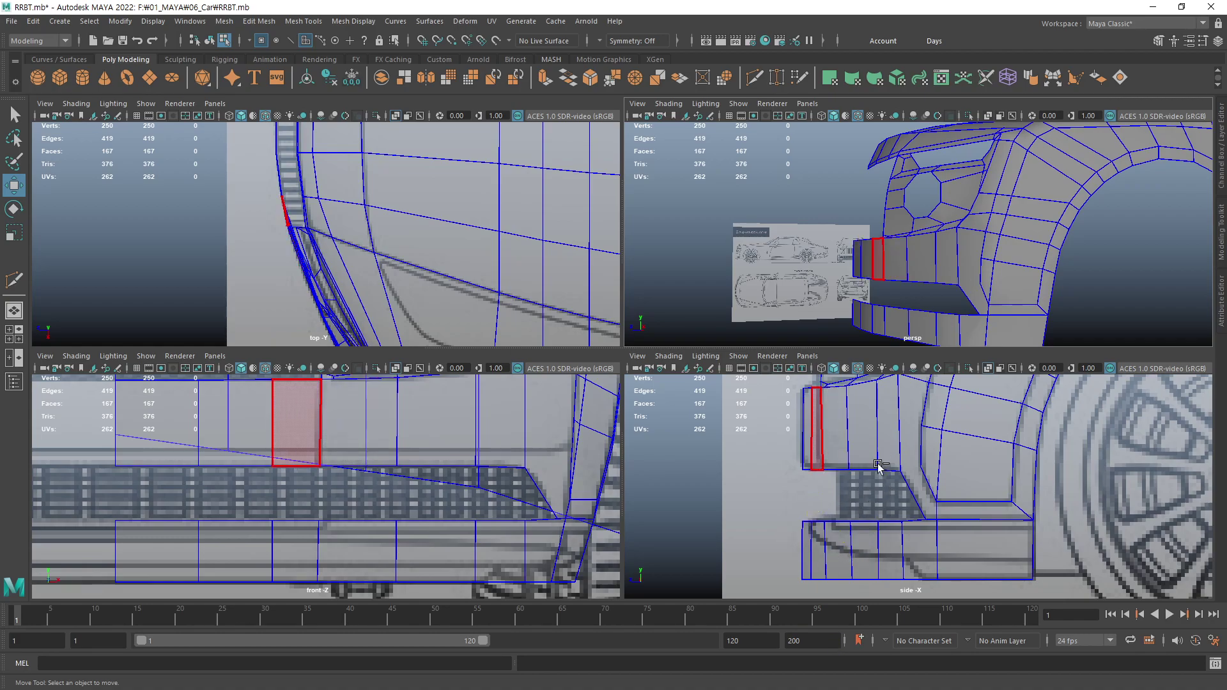
left_click_drag(882, 268, 915, 232, "alt")
left_click(915, 231)
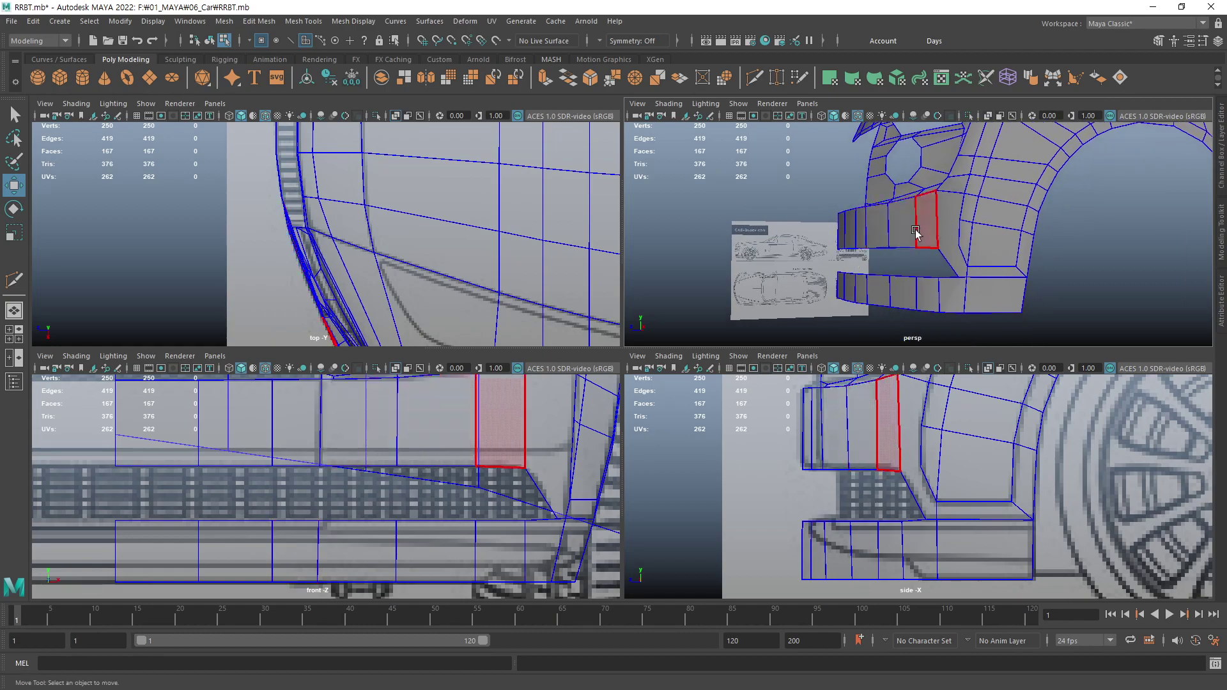
left_click(453, 476)
middle_click_drag(377, 507, 371, 519, "alt")
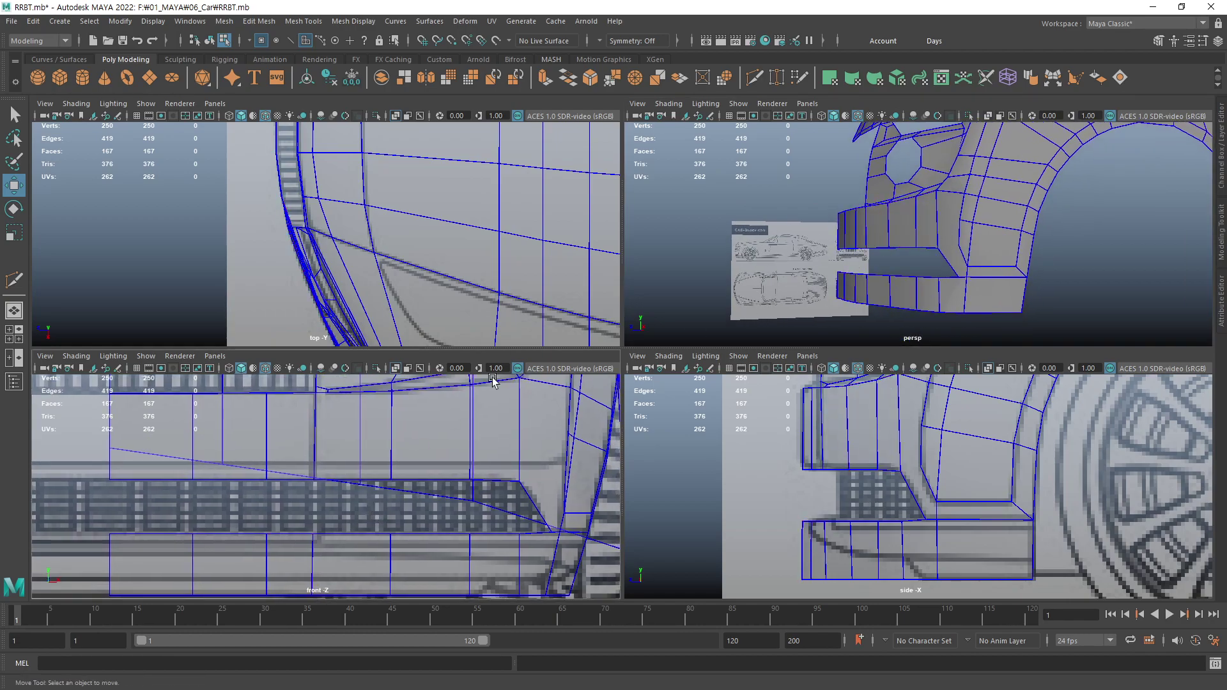
- Start a Multi-Cut at the bumper's left edge above the intake
left_click(754, 78)
mouse_move(850, 256)
left_mouse_down("alt")
mouse_move(767, 246)
mouse_move(957, 240)
left_mouse_up("alt")
left_click(758, 238)
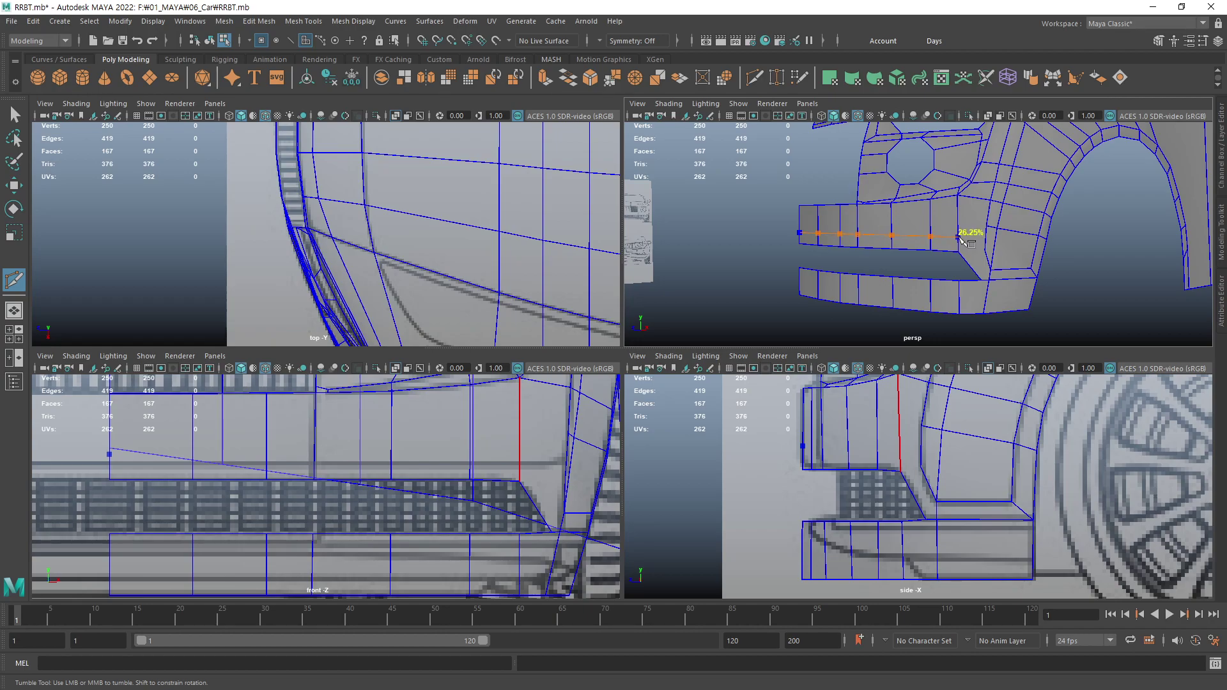
- End the cut on the edge by the fender to commit the new loop above the intake
left_click(958, 237)
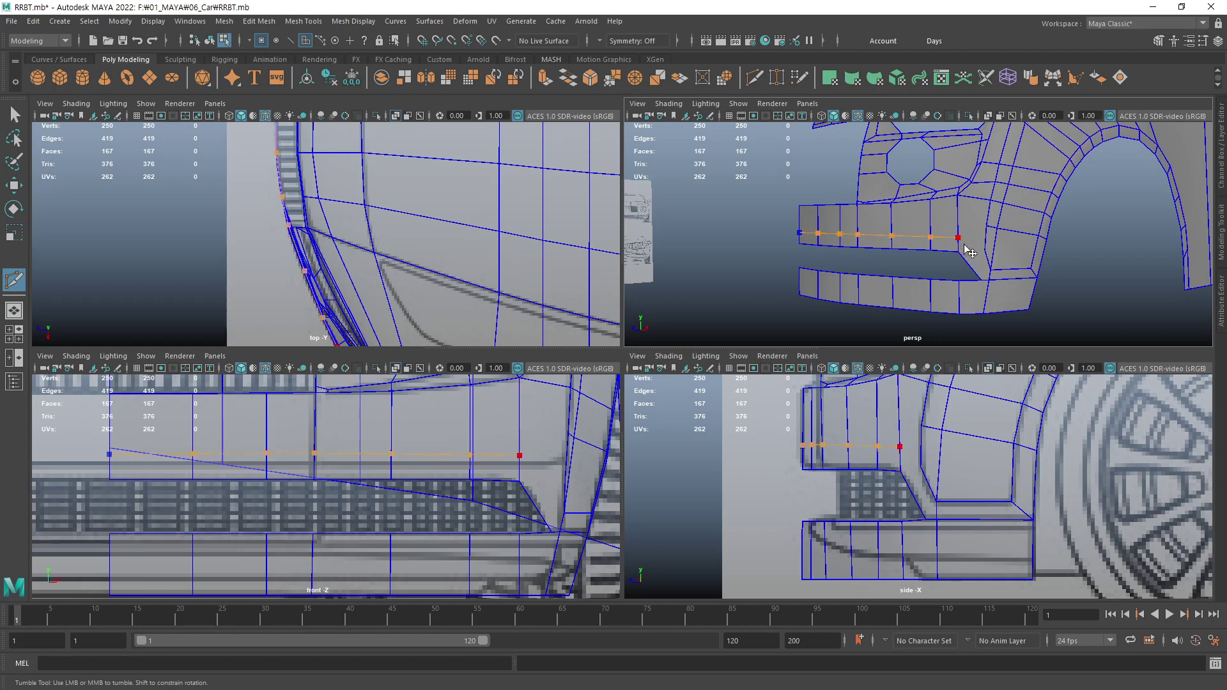
key("q")
left_click(387, 424)
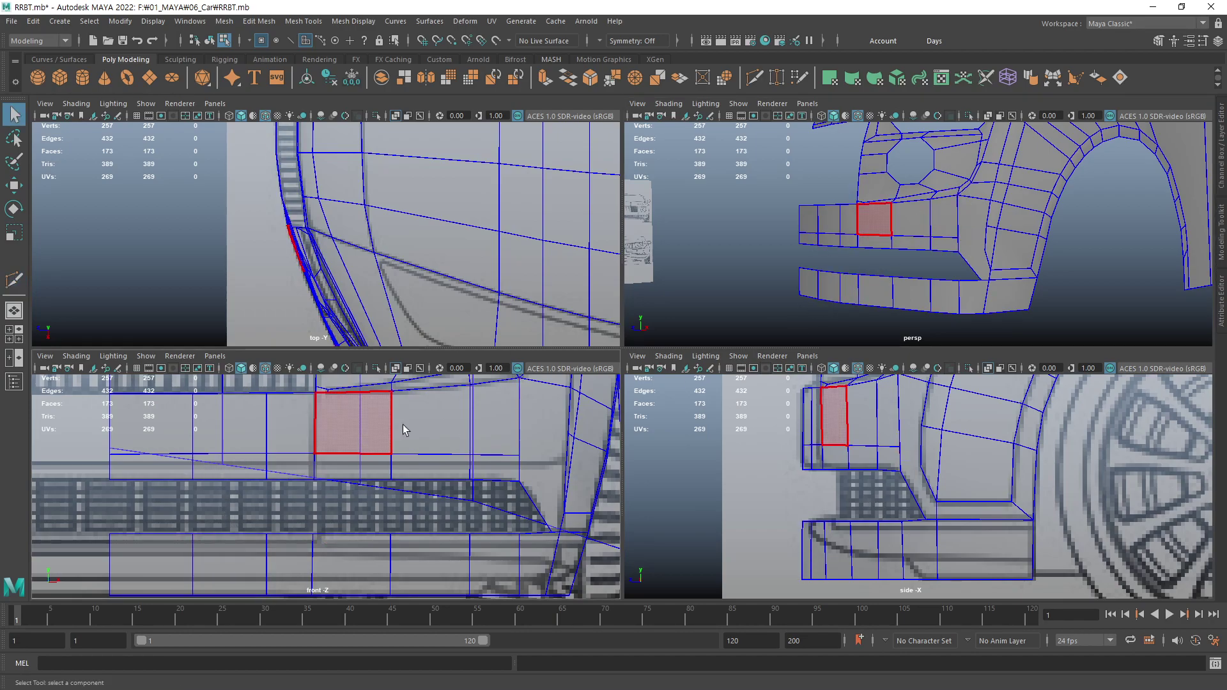
- Select the new edge loop and move it down slightly
left_click(952, 238)
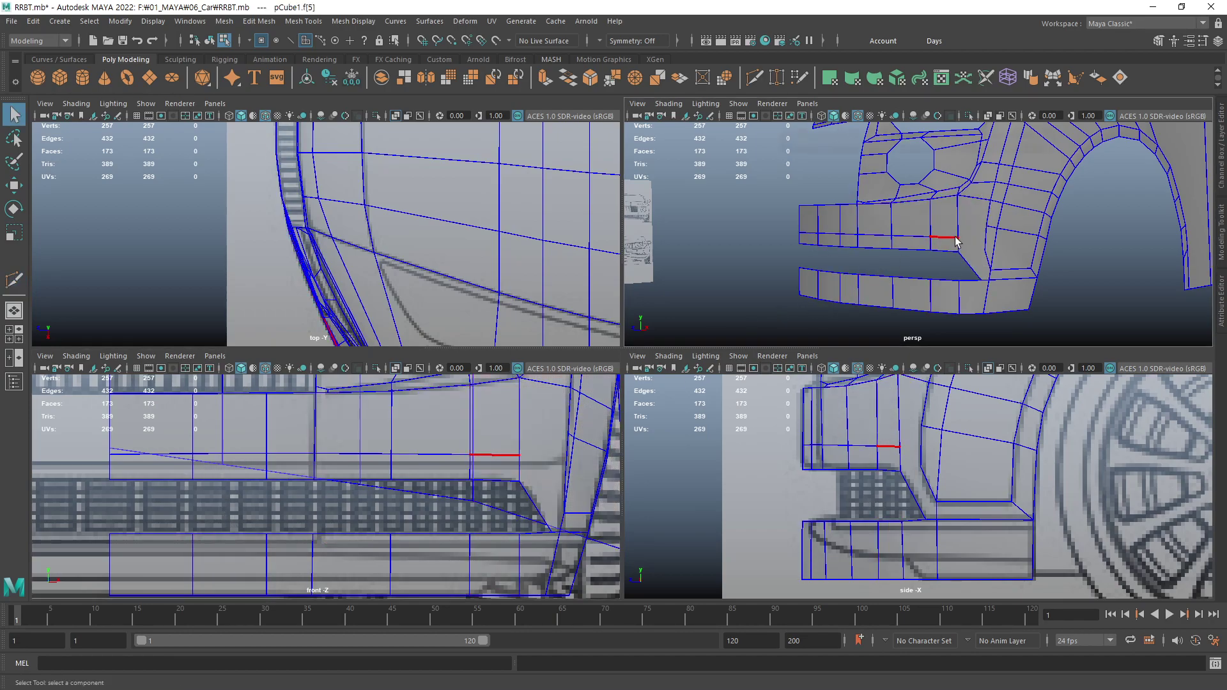
key("F10")
double_click(809, 244)
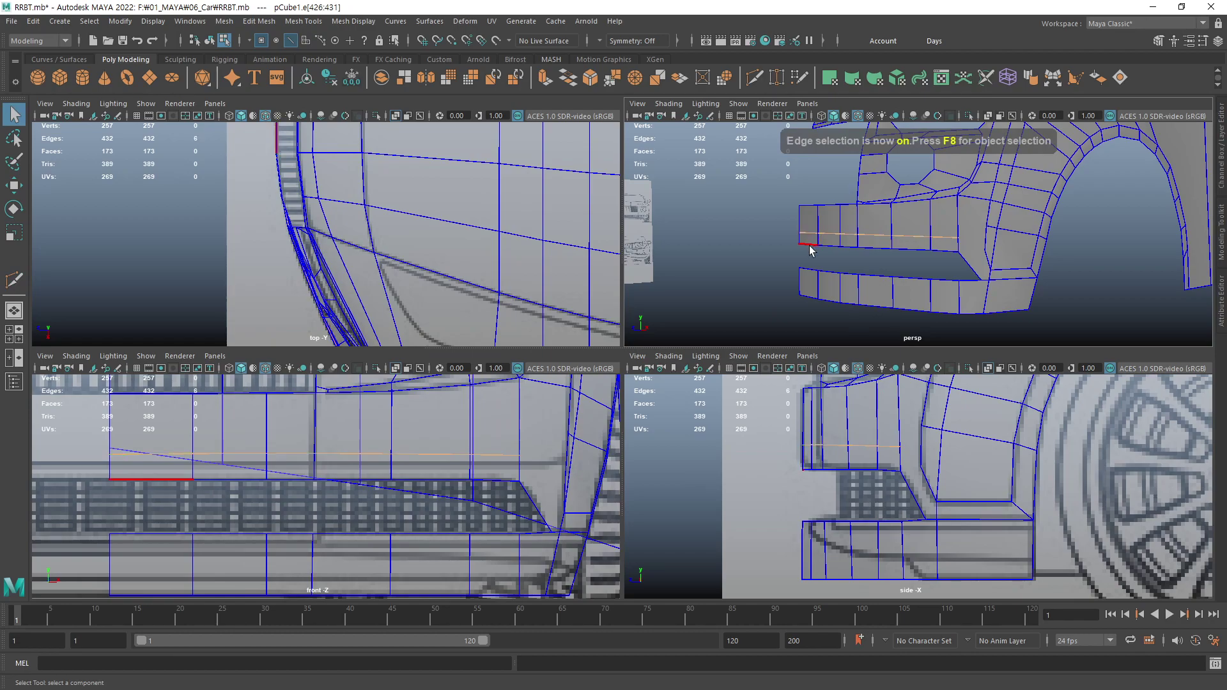
key("r")
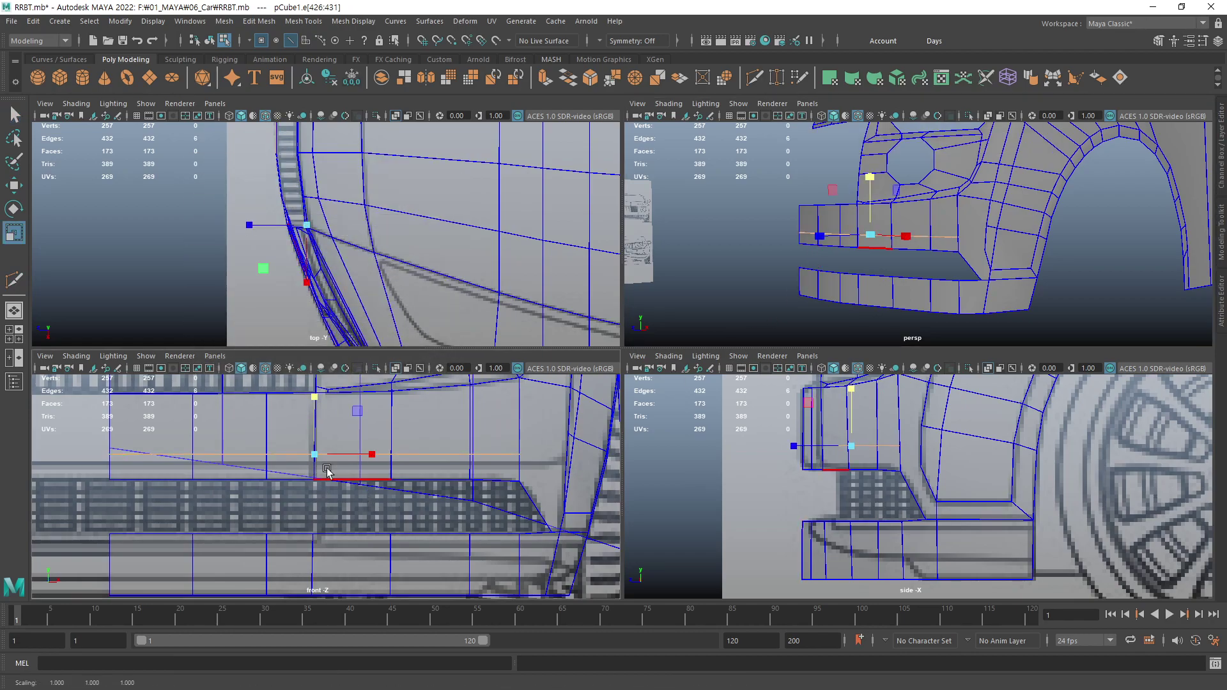
key("w")
left_click_drag(314, 393, 314, 401)
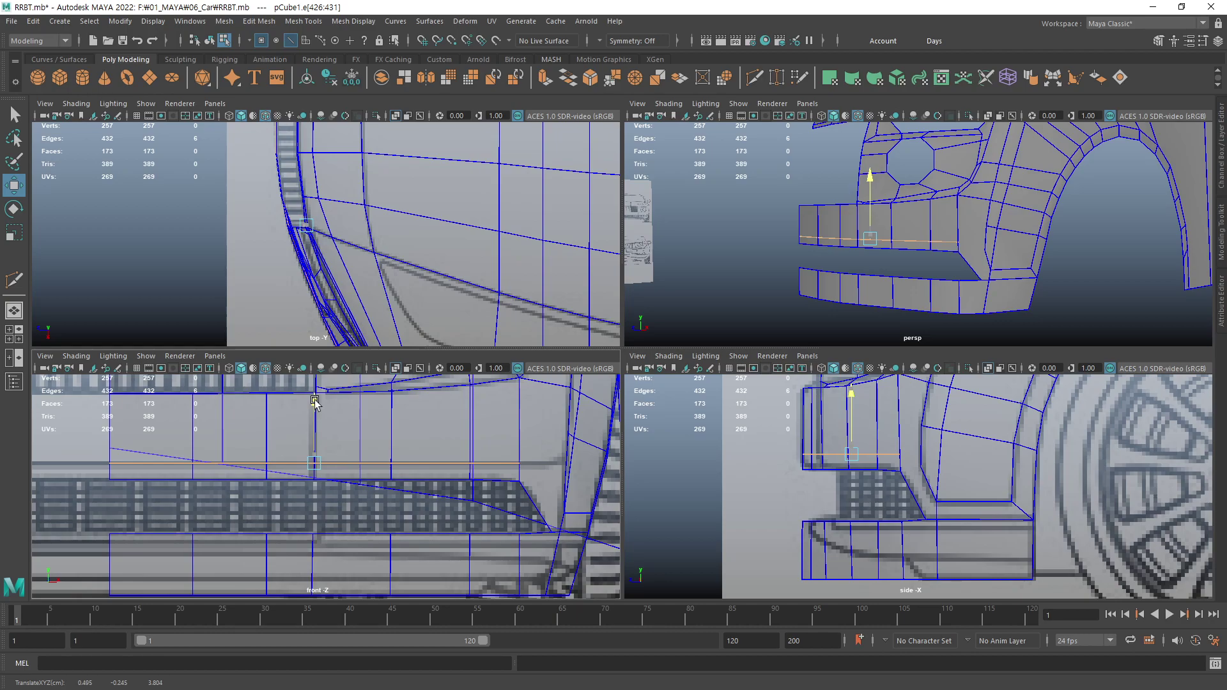
left_click_drag(314, 400, 315, 401)
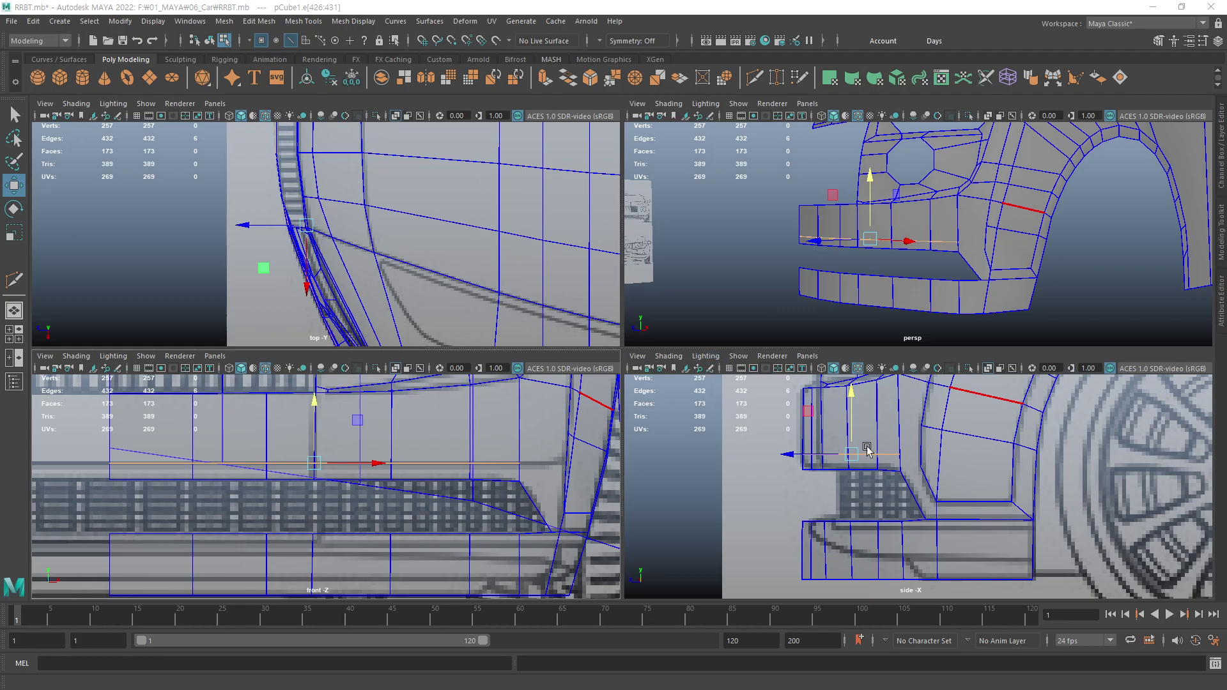
- Select the vertices along the intake's top edge and slide them toward the front
mouse_move(920, 268)
left_mouse_down("alt")
mouse_move(964, 249)
mouse_move(948, 252)
left_mouse_up("alt")
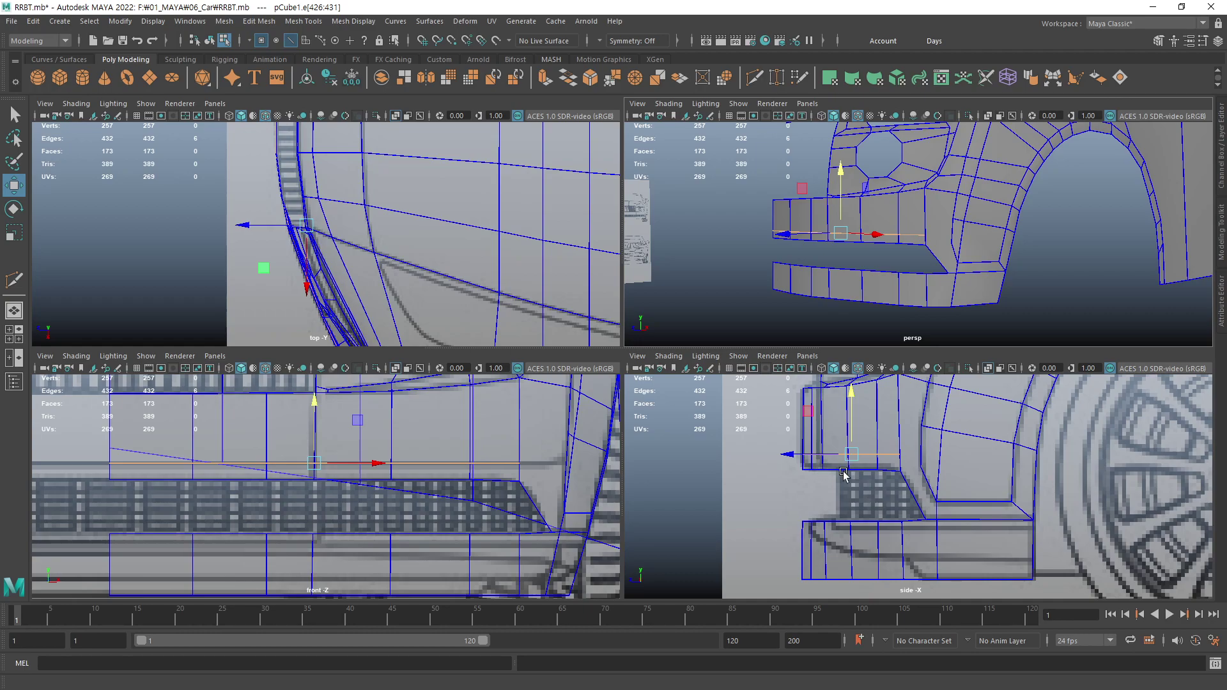
scroll(854, 484, "up", 1)
scroll(856, 495, "up", 2)
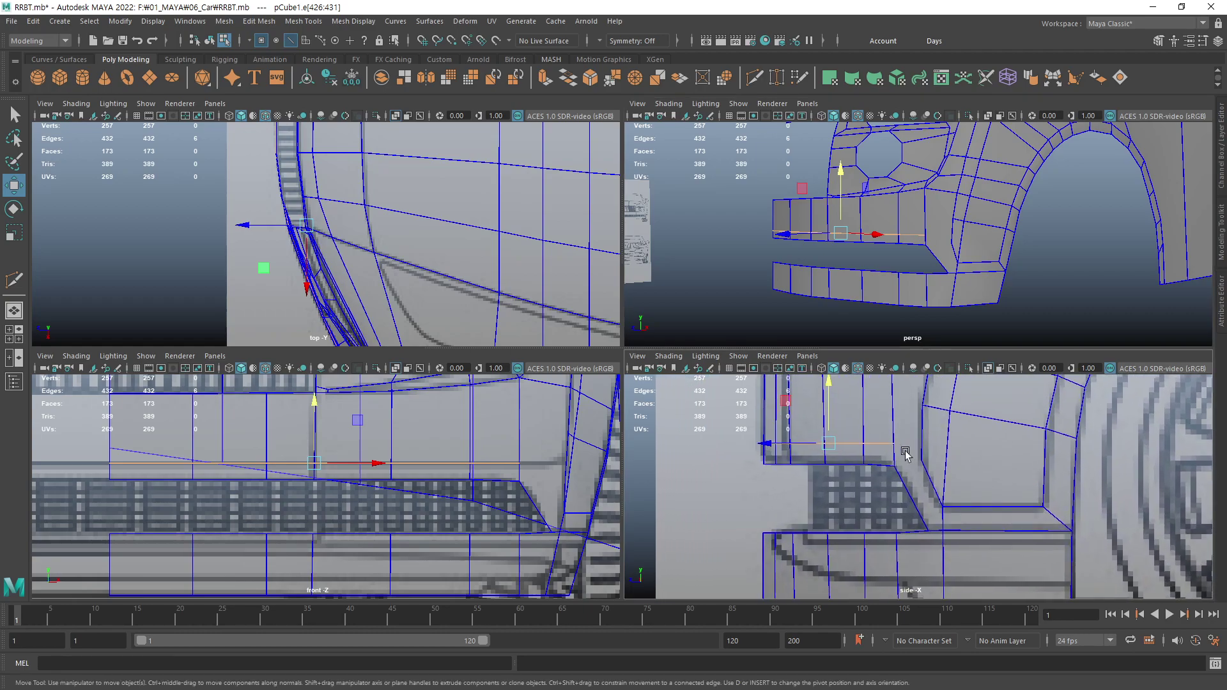
scroll(860, 511, "up", 1)
key("F9")
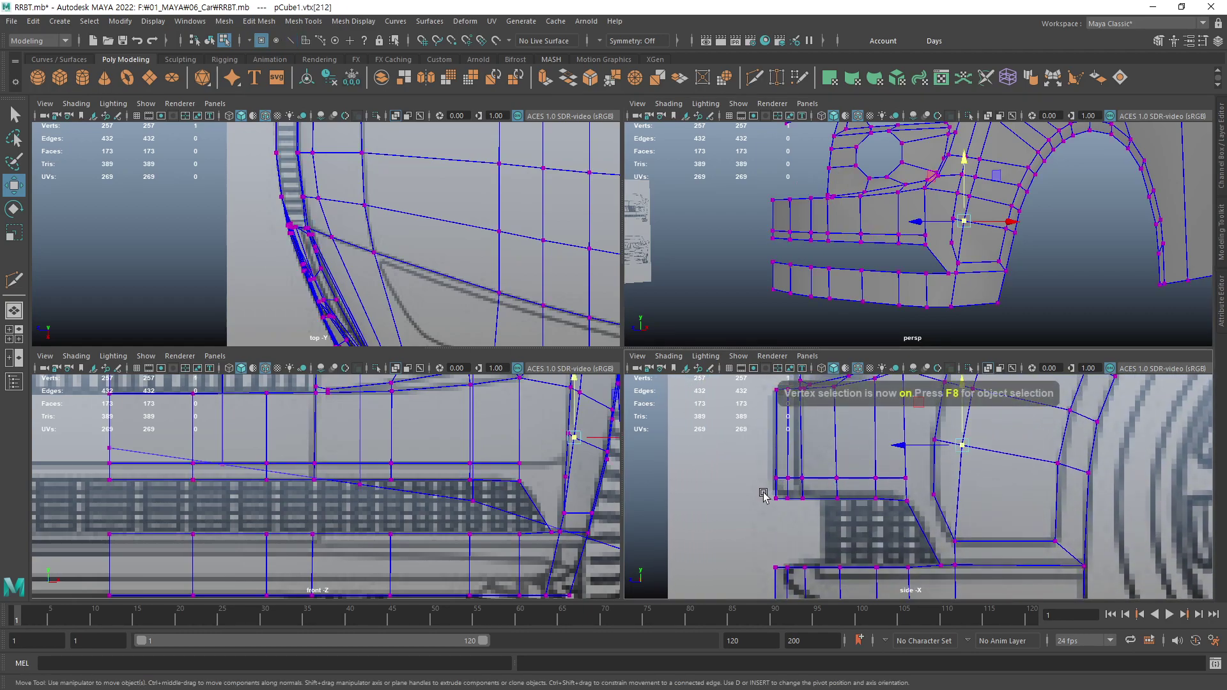
left_click_drag(761, 489, 885, 533)
left_click_drag(824, 507, 803, 498)
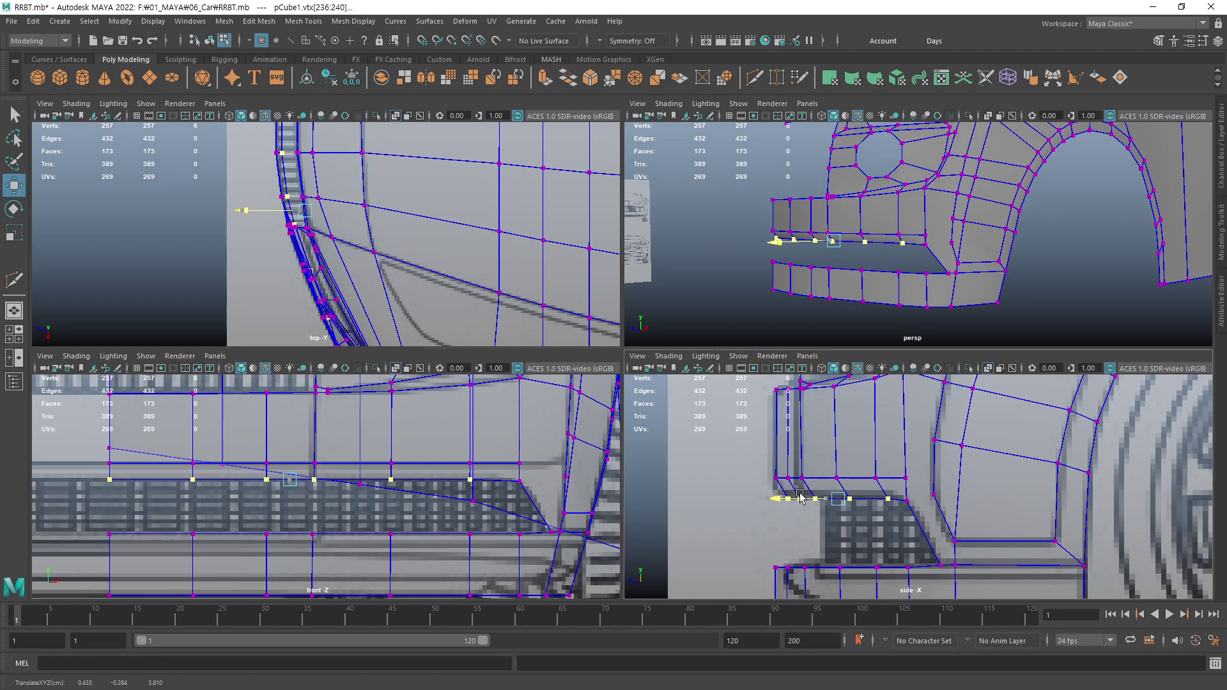
- Nudge the lip vertices sideways, then reselect the lip's upper-left vertices in the side view
left_click_drag(804, 498, 797, 497)
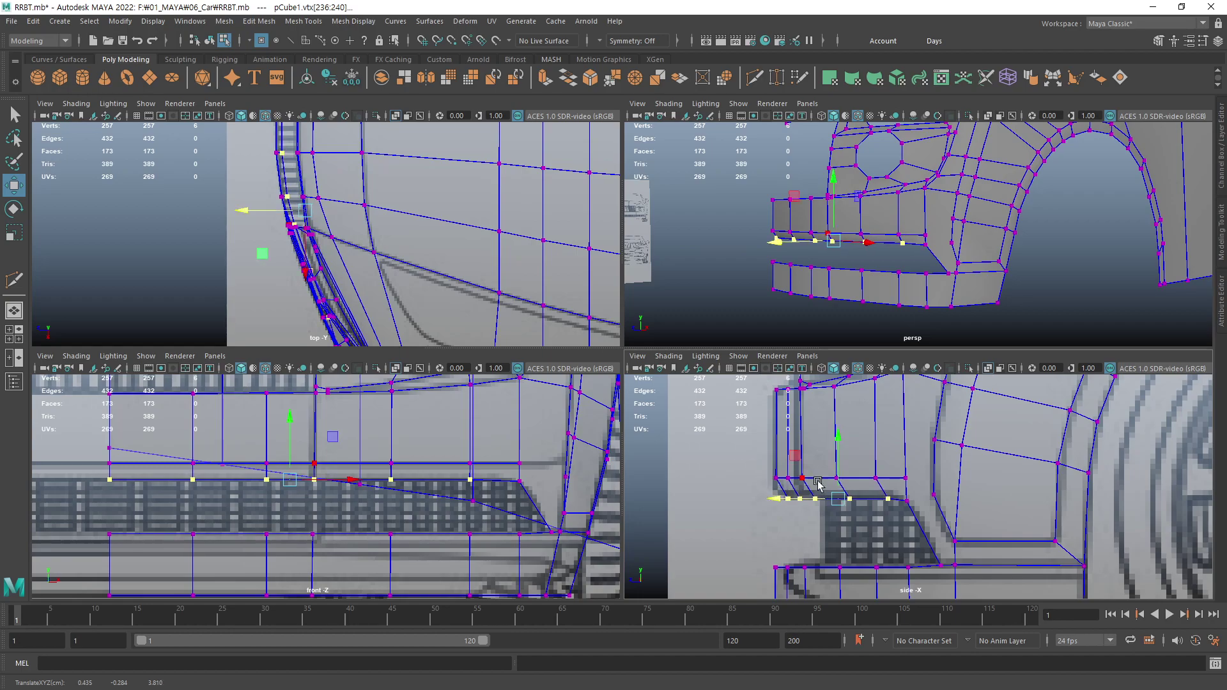
middle_click_drag(835, 416, 819, 467, "alt")
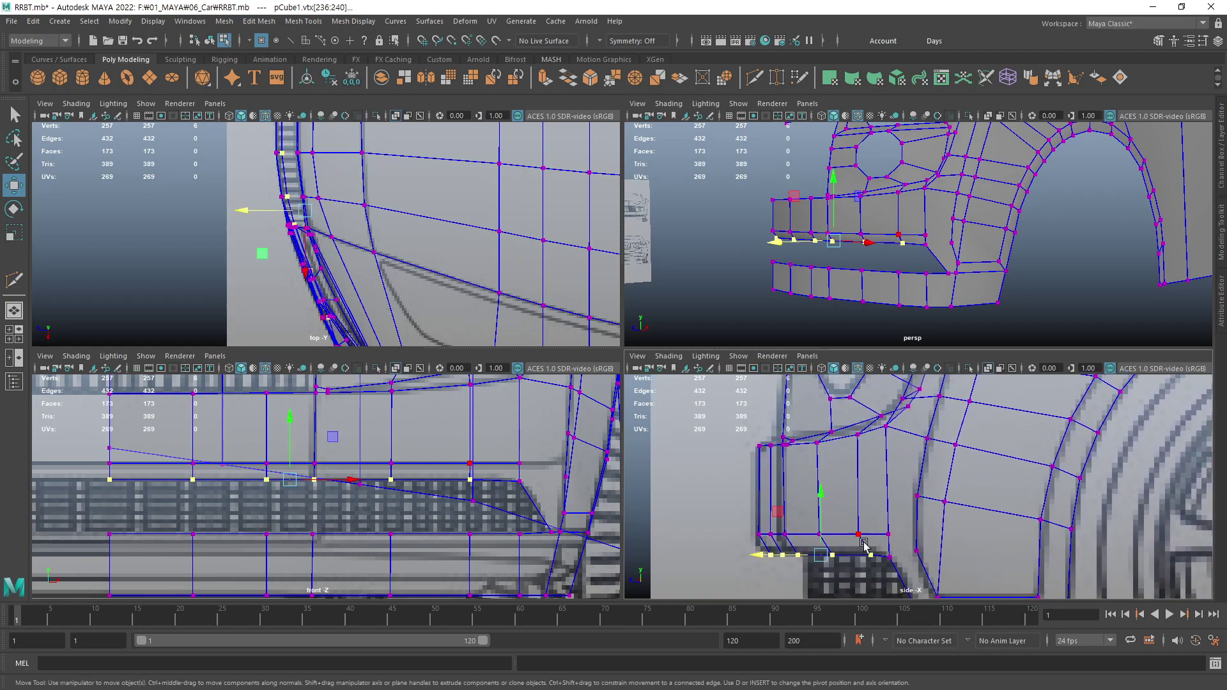
left_click_drag(893, 521, 744, 544)
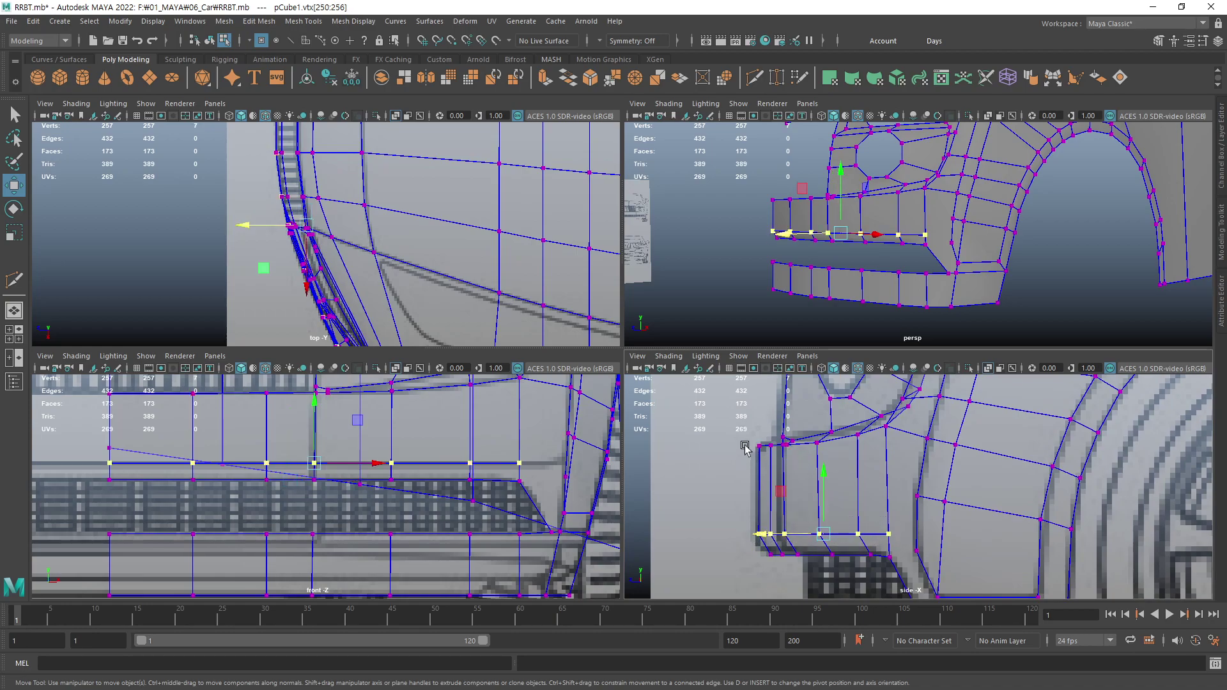
left_click_drag(745, 446, 789, 465)
left_click_drag(784, 466, 762, 493, "shift")
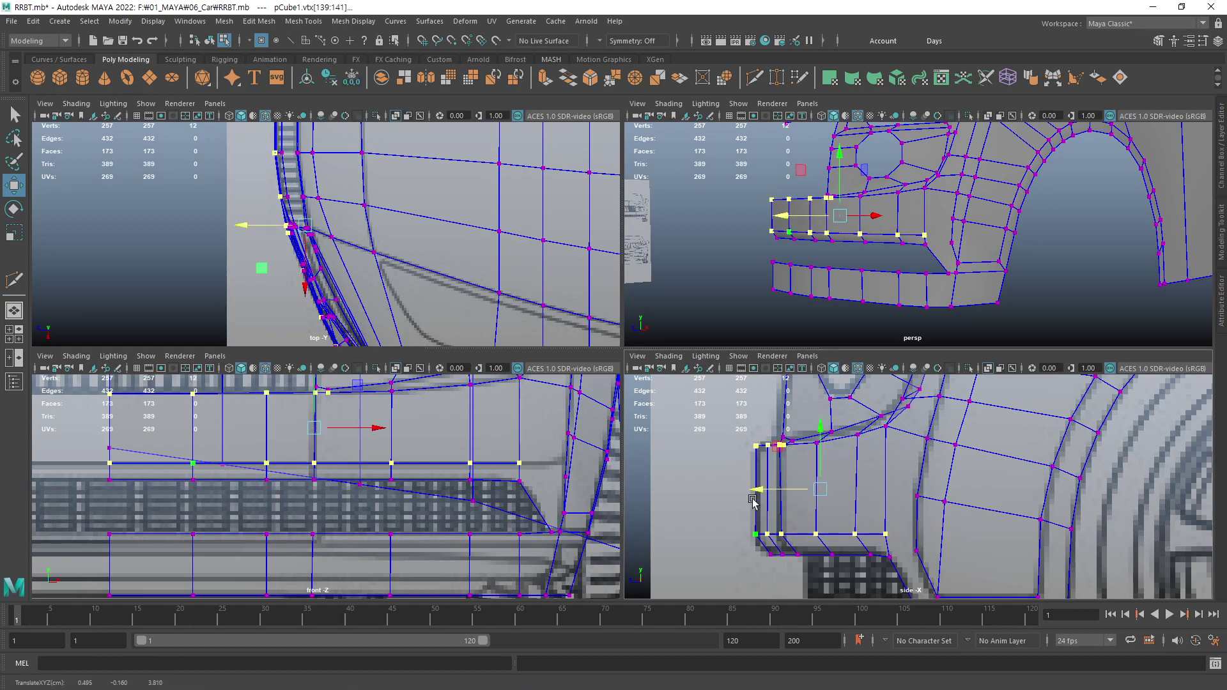
left_click(728, 541)
- Slide the grille-opening corner vertex so it lines up with the side blueprint
scroll(762, 440, "up", 2)
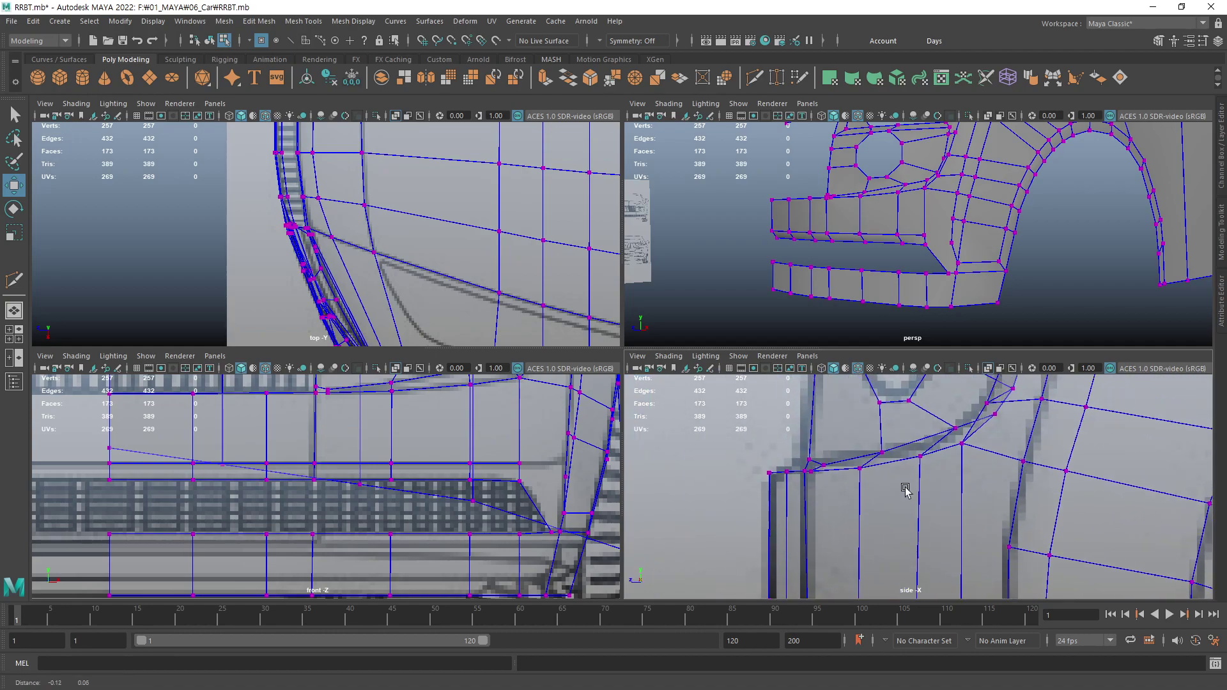
scroll(887, 511, "up", 2)
mouse_move(843, 219)
left_mouse_down("alt")
mouse_move(1012, 249)
mouse_move(901, 318)
mouse_move(854, 328)
mouse_move(907, 339)
mouse_move(728, 284)
mouse_move(888, 255)
mouse_move(855, 246)
mouse_move(903, 256)
left_mouse_up("alt")
scroll(1023, 248, "up", 5)
left_click(892, 231)
key("f")
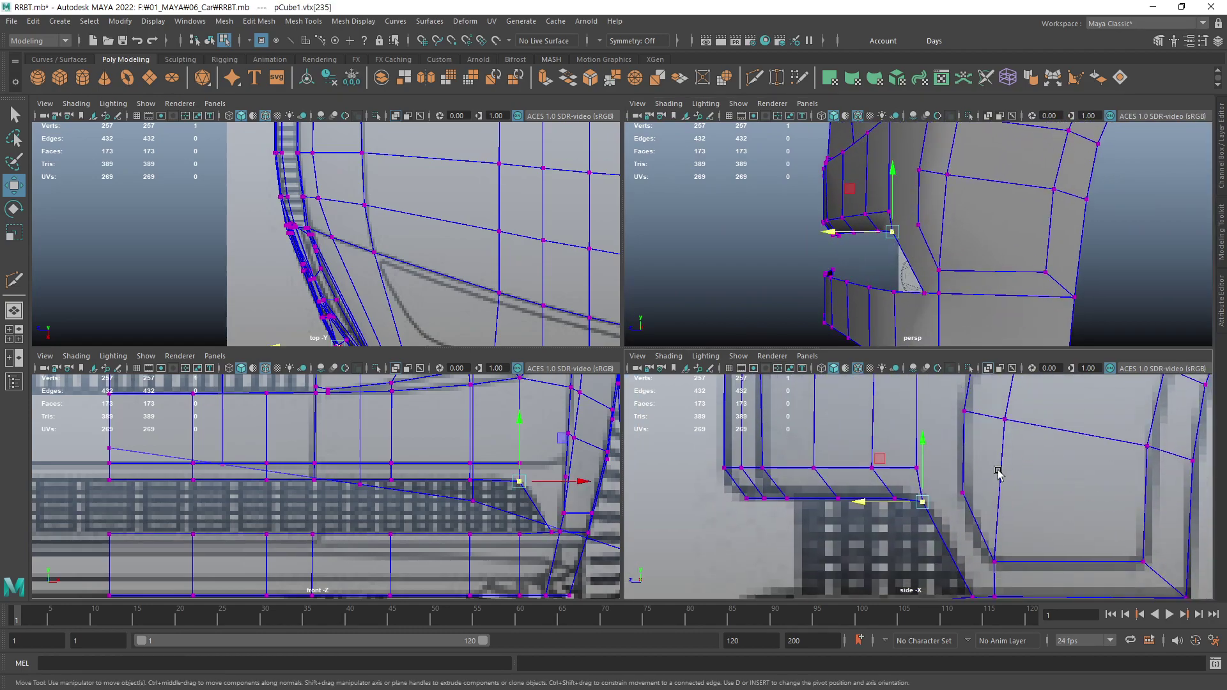
left_click_drag(873, 466, 882, 452)
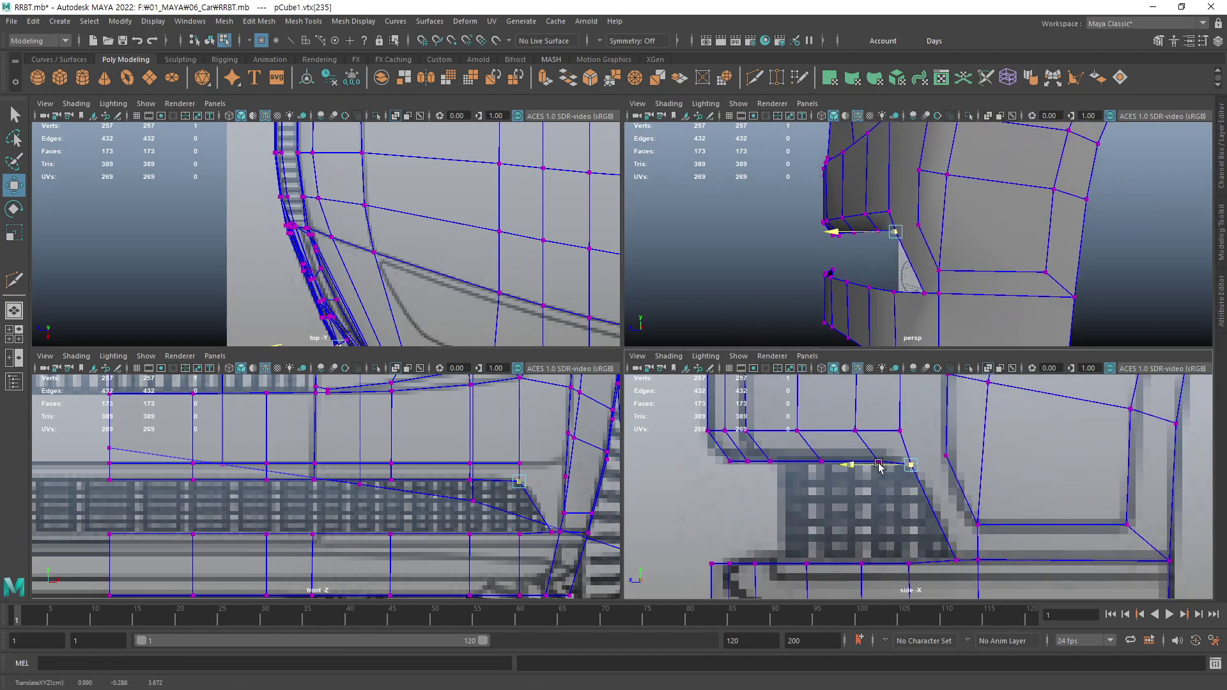
left_click(880, 459)
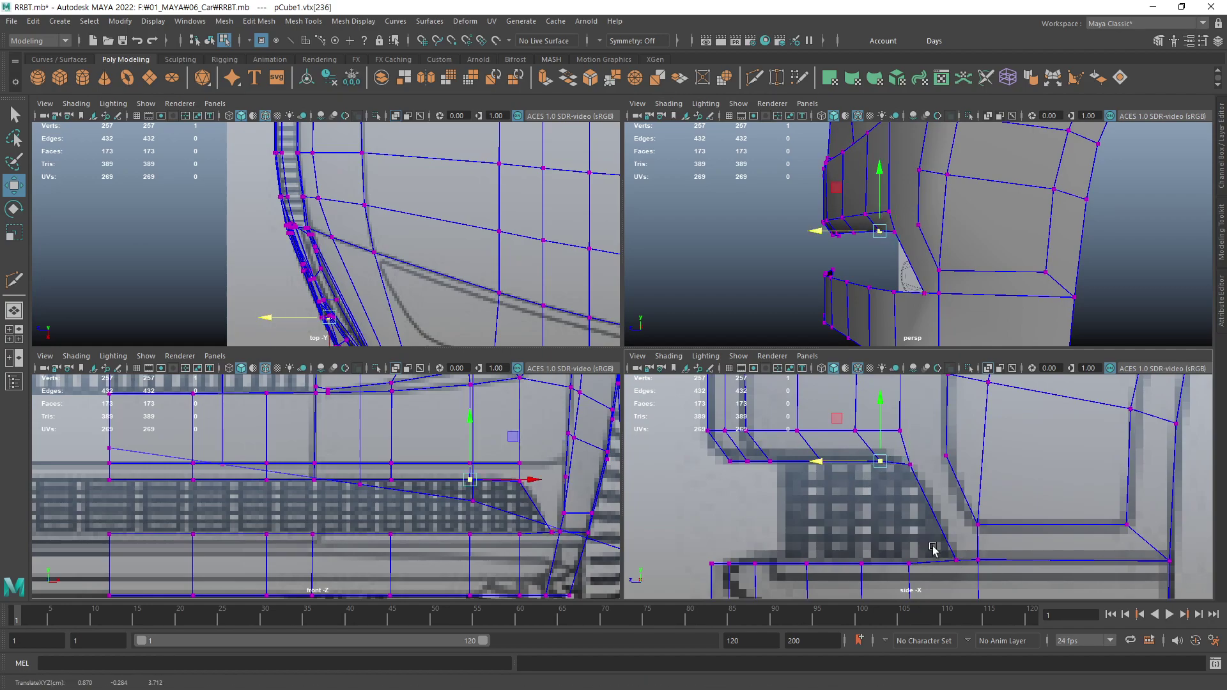
left_click(702, 511)
middle_click_drag(702, 511, 675, 417, "alt")
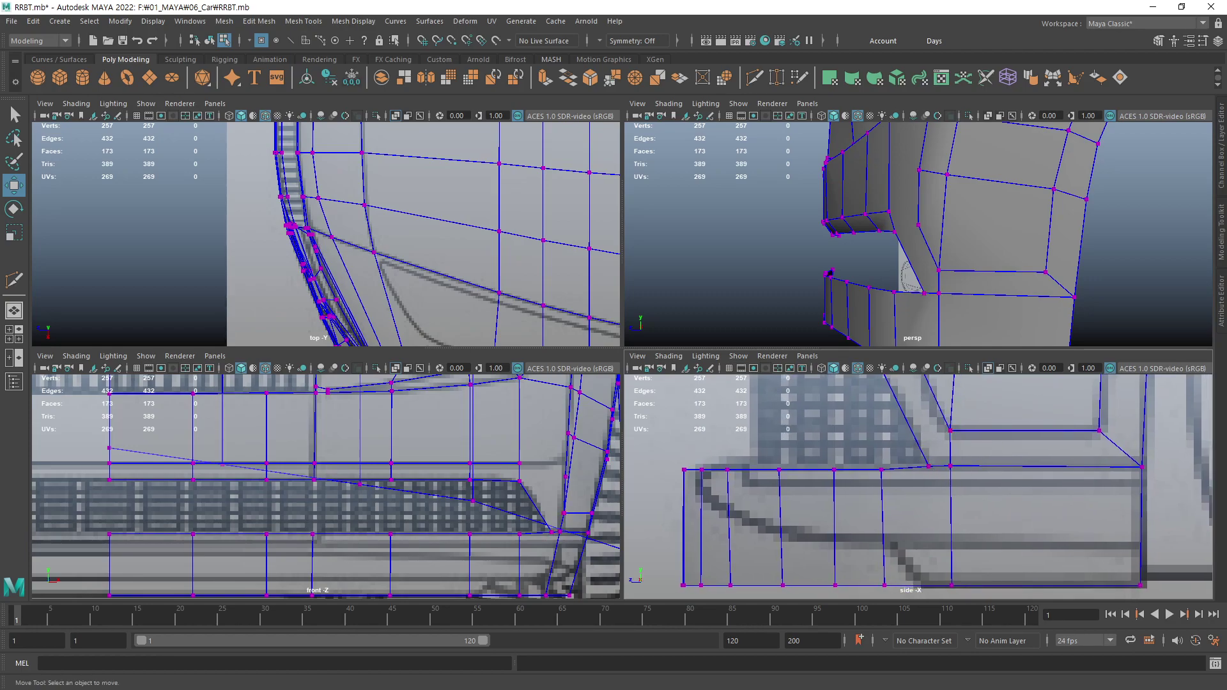
- Snap the three vertices at the lip's outer end down onto a neighbouring vertex
scroll(511, 486, "up", 1)
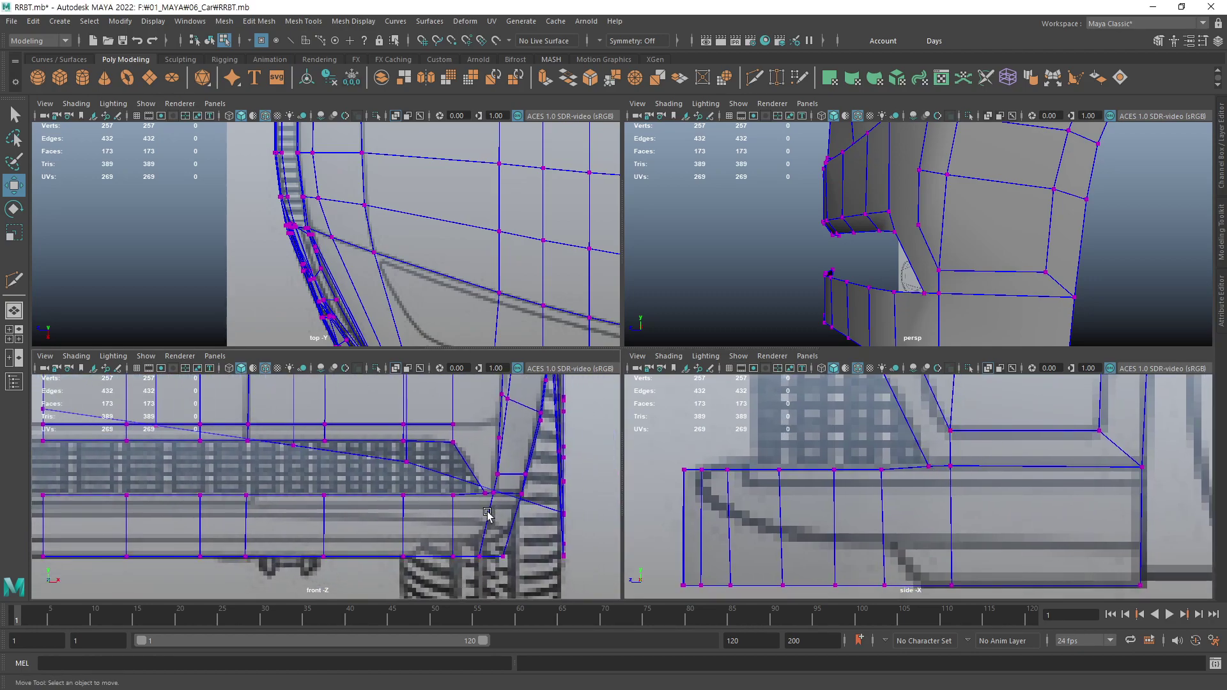
middle_click_drag(488, 515, 569, 489, "alt")
left_click_drag(500, 513, 500, 512)
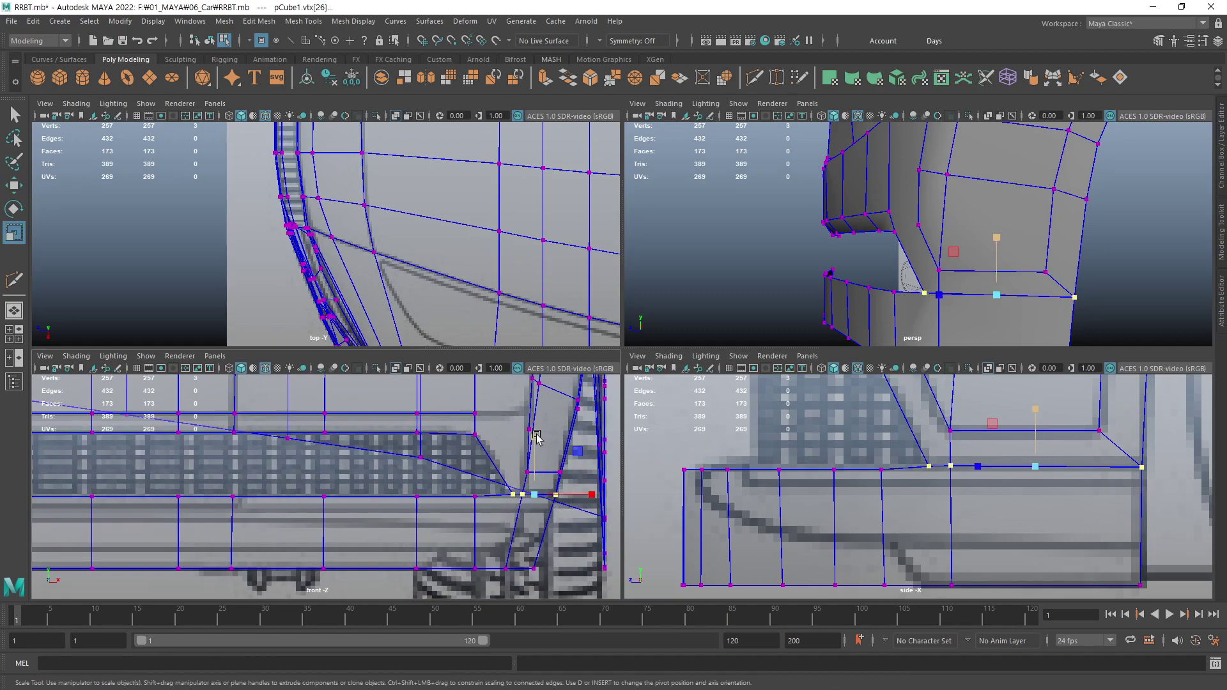
key("v")
middle_click_drag(535, 437, 530, 499)
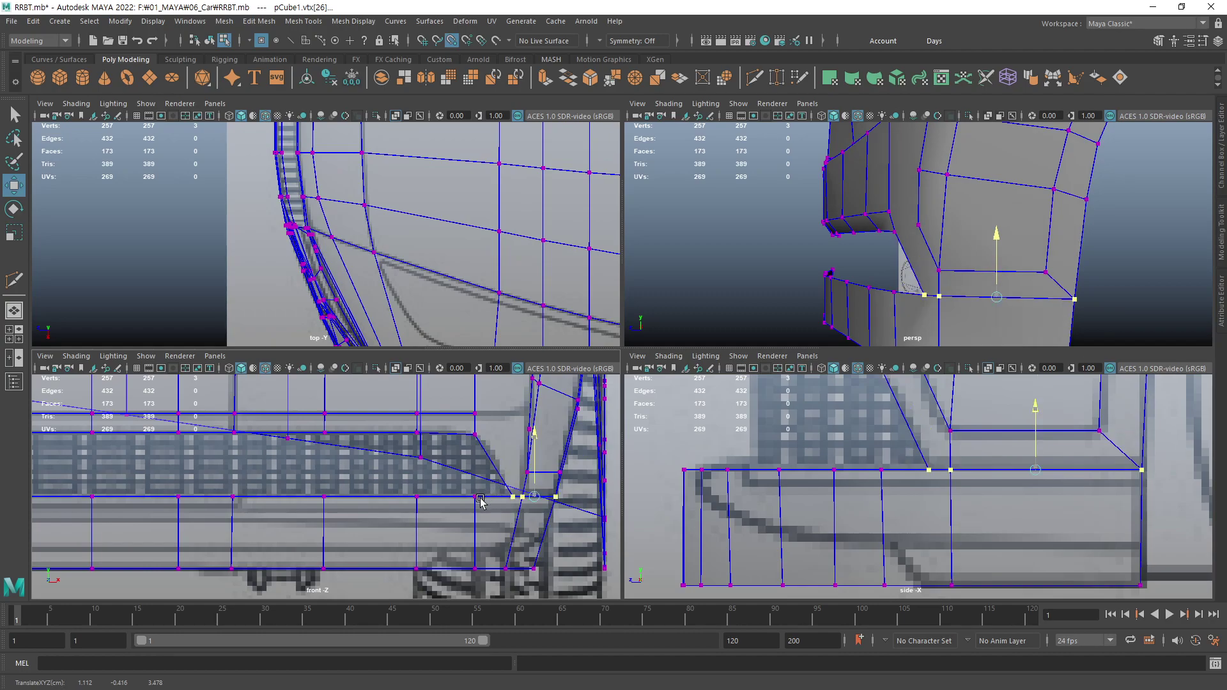
left_click(586, 539)
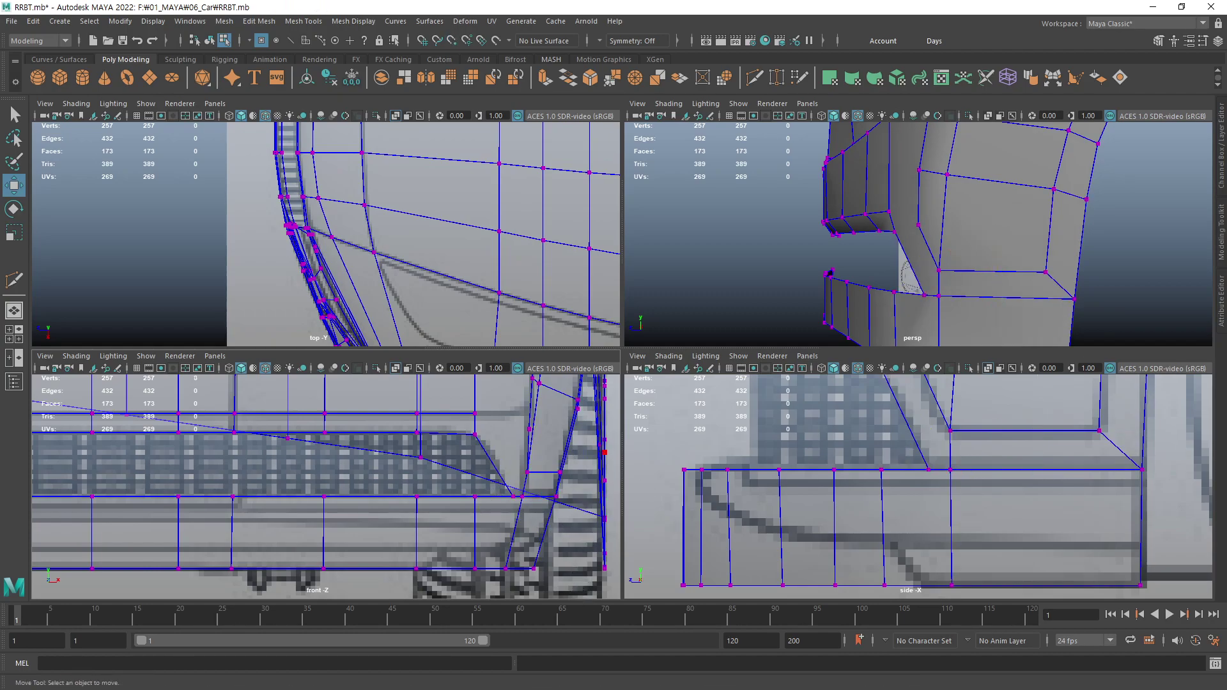
- Squeeze the left block of lower-lip vertices slightly horizontally and move it into place
left_click_drag(403, 486, 429, 575)
key("shift+f")
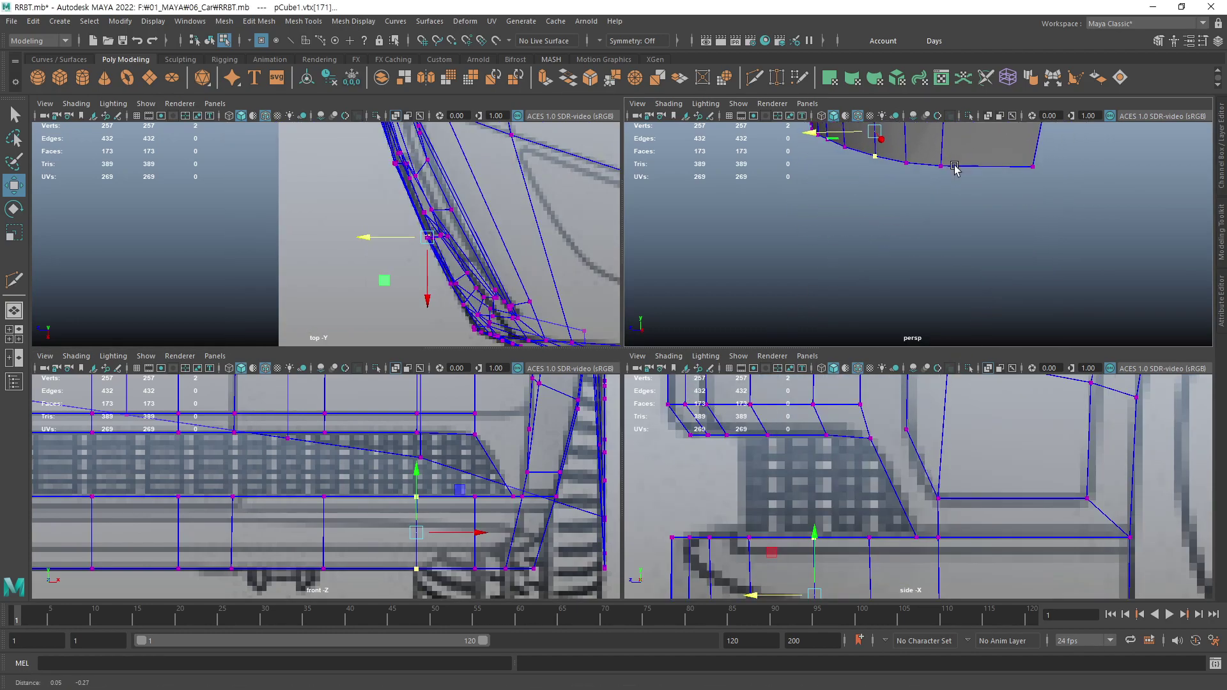
middle_click_drag(931, 338, 921, 249, "alt")
middle_click_drag(936, 531, 941, 428, "alt")
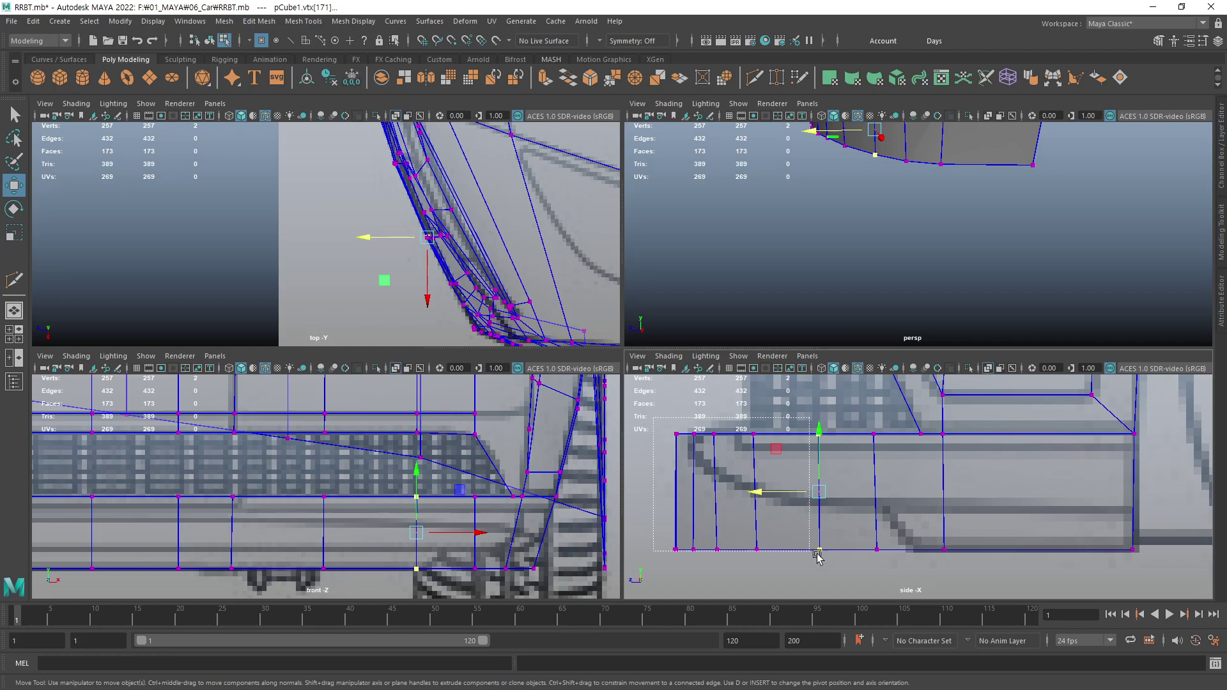
left_click_drag(674, 419, 891, 574)
key("r")
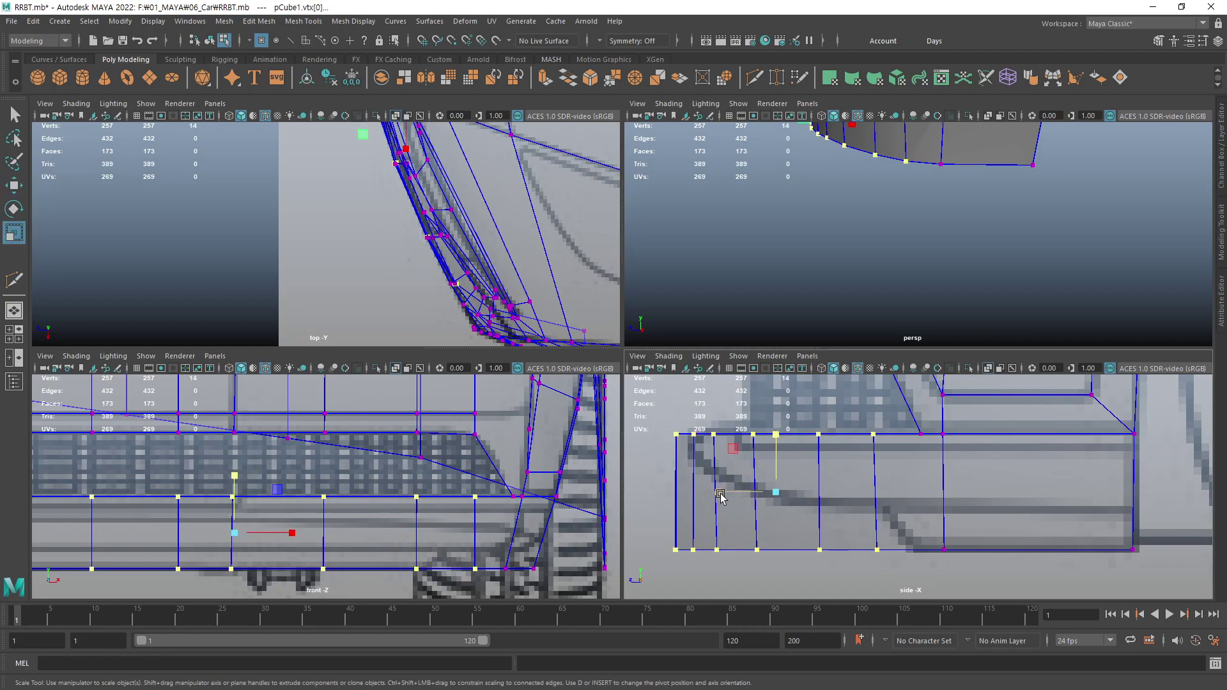
left_click_drag(725, 493, 726, 494)
key("w")
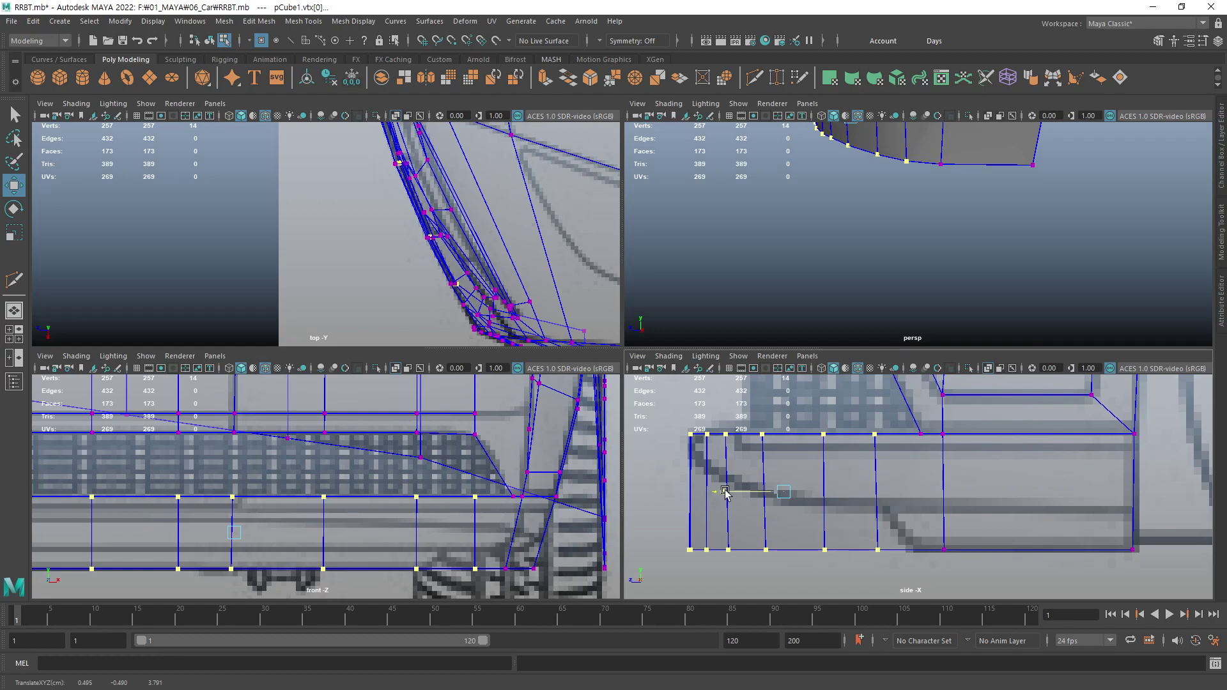
left_click_drag(725, 494, 725, 493)
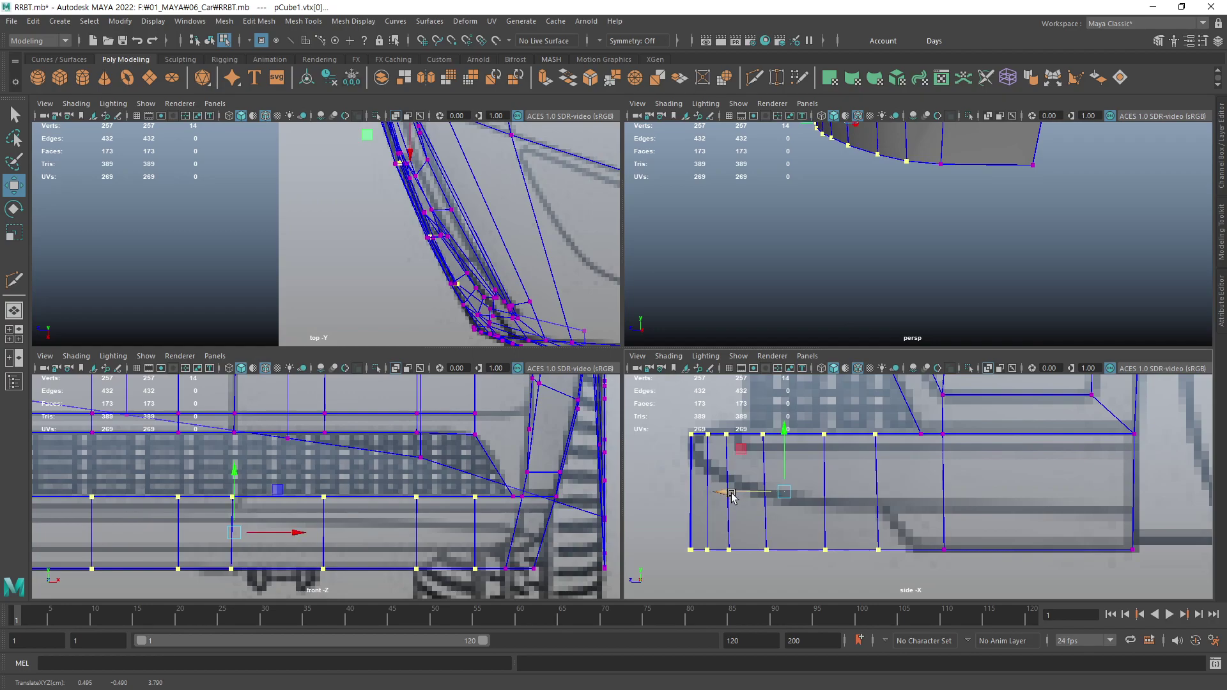
- Raise the bottom-left lip vertices up to the blueprint's reference line
middle_click_drag(746, 448, 748, 478, "alt")
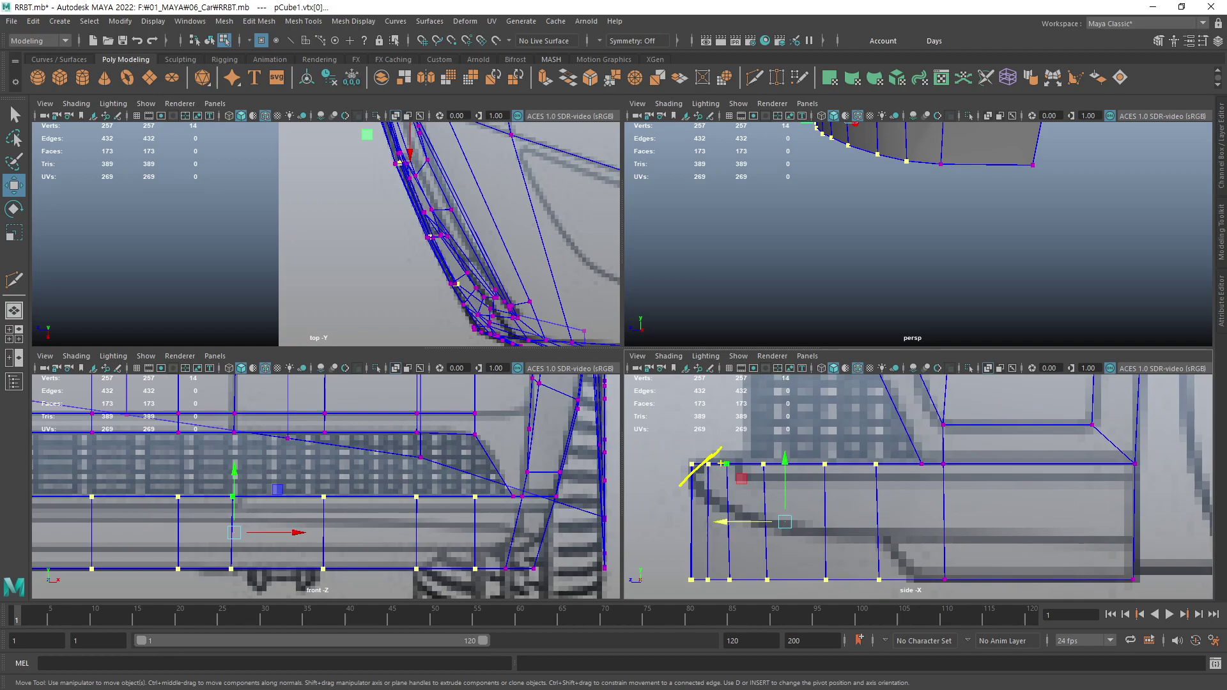
middle_click_drag(739, 548, 711, 528, "alt")
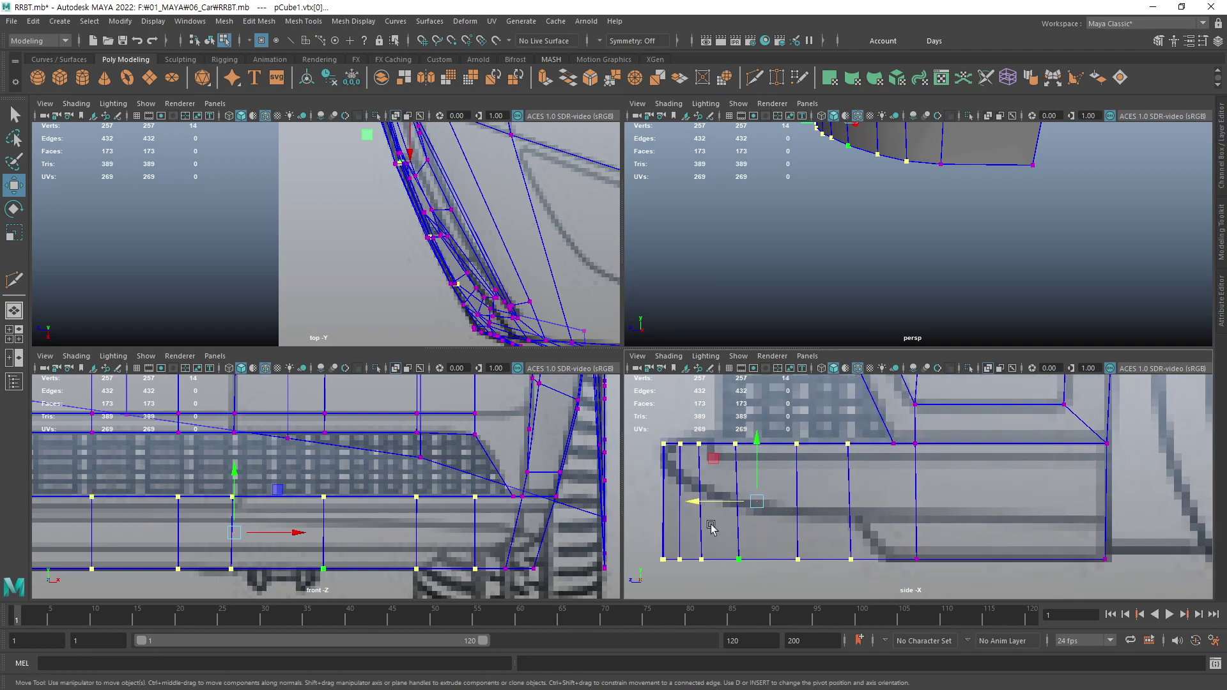
middle_click_drag(825, 548, 835, 520, "alt")
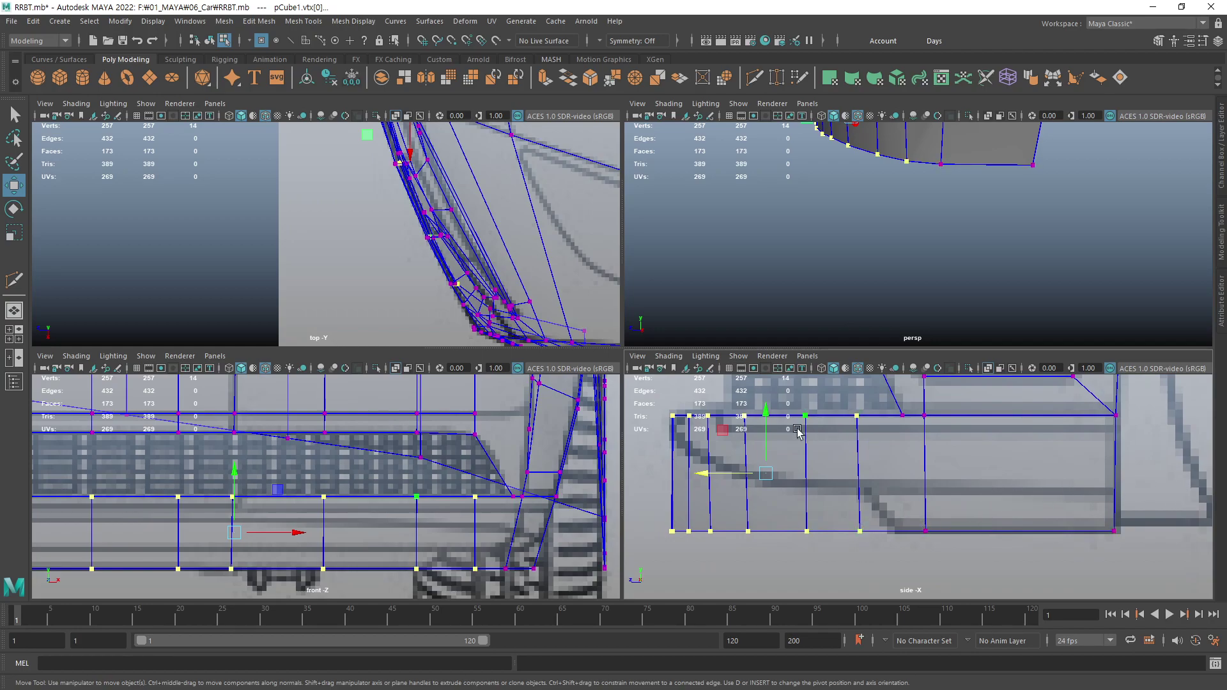
left_click_drag(660, 521, 754, 543)
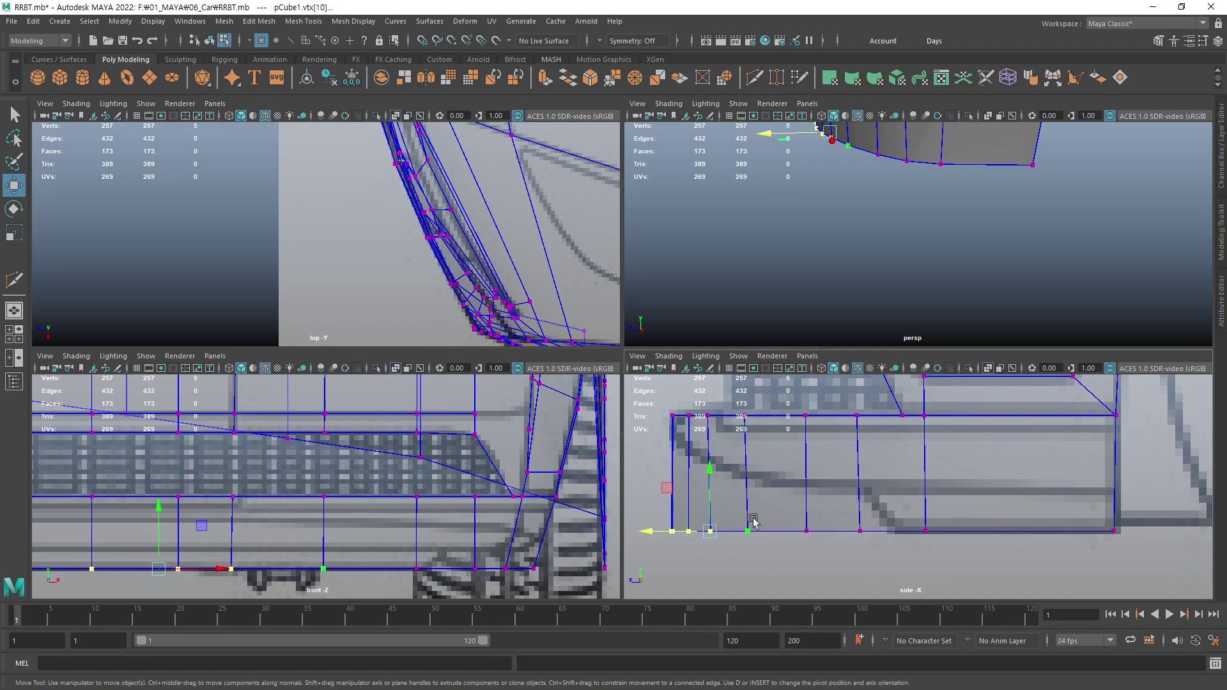
left_click_drag(714, 479, 713, 431)
left_click(726, 523)
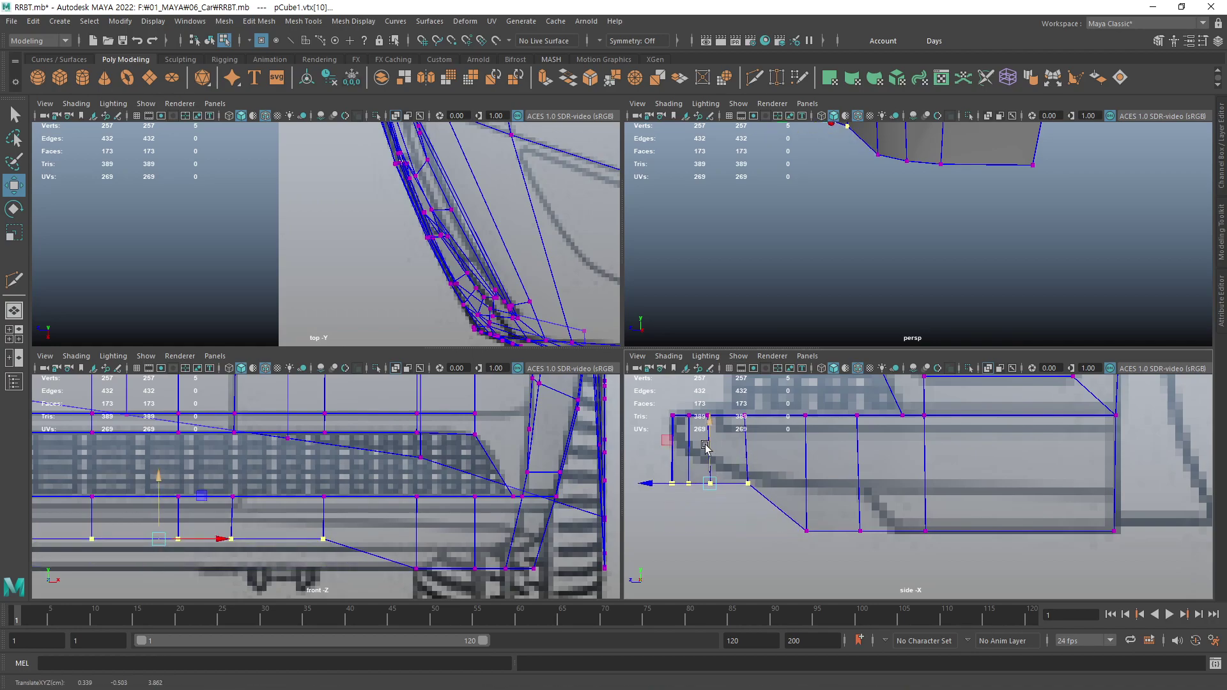
left_click_drag(666, 467, 667, 465)
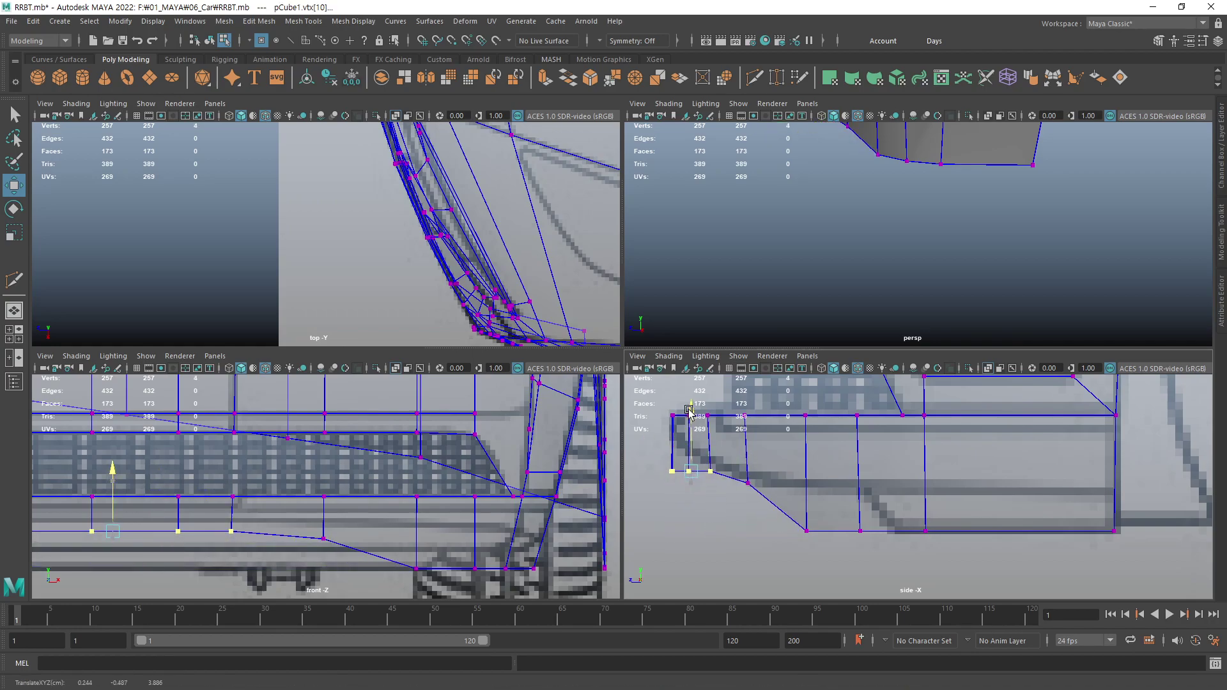
middle_click_drag(695, 531, 695, 515)
left_click_drag(694, 505, 665, 454)
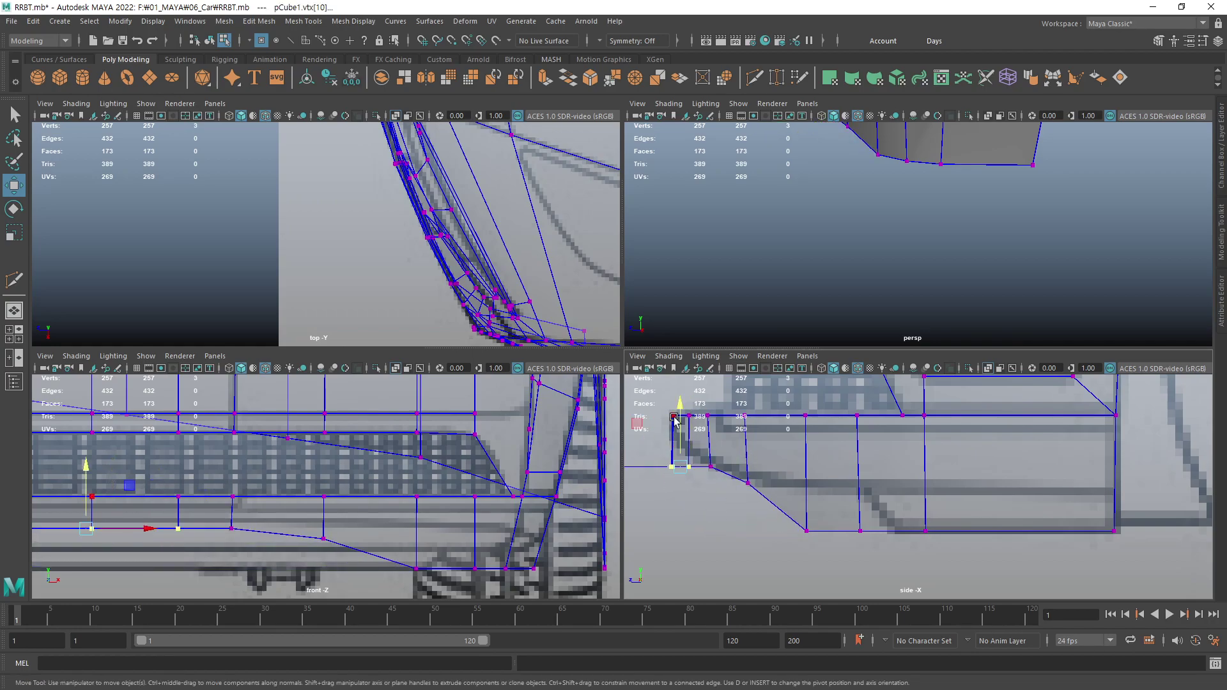
middle_click_drag(679, 415, 679, 399)
left_click_drag(685, 493, 661, 435)
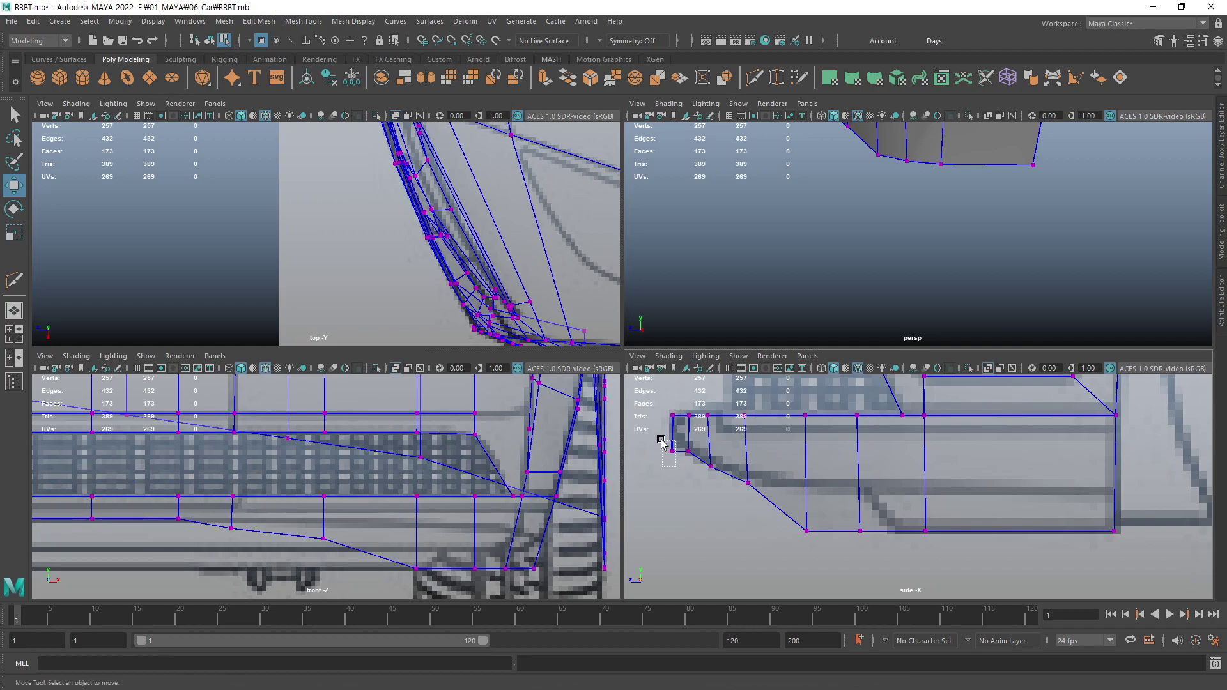
middle_click_drag(670, 399, 682, 388)
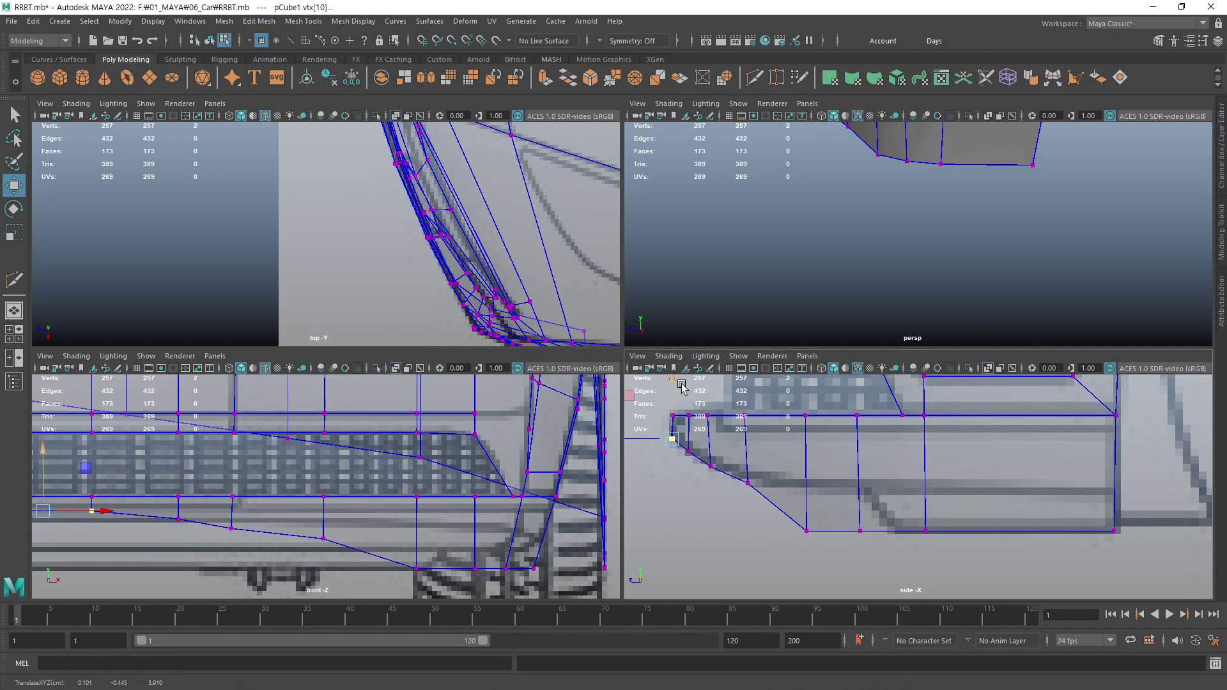
- Raise the four bottom-row lip vertices to the blueprint line, then orbit the perspective view
left_click(806, 530)
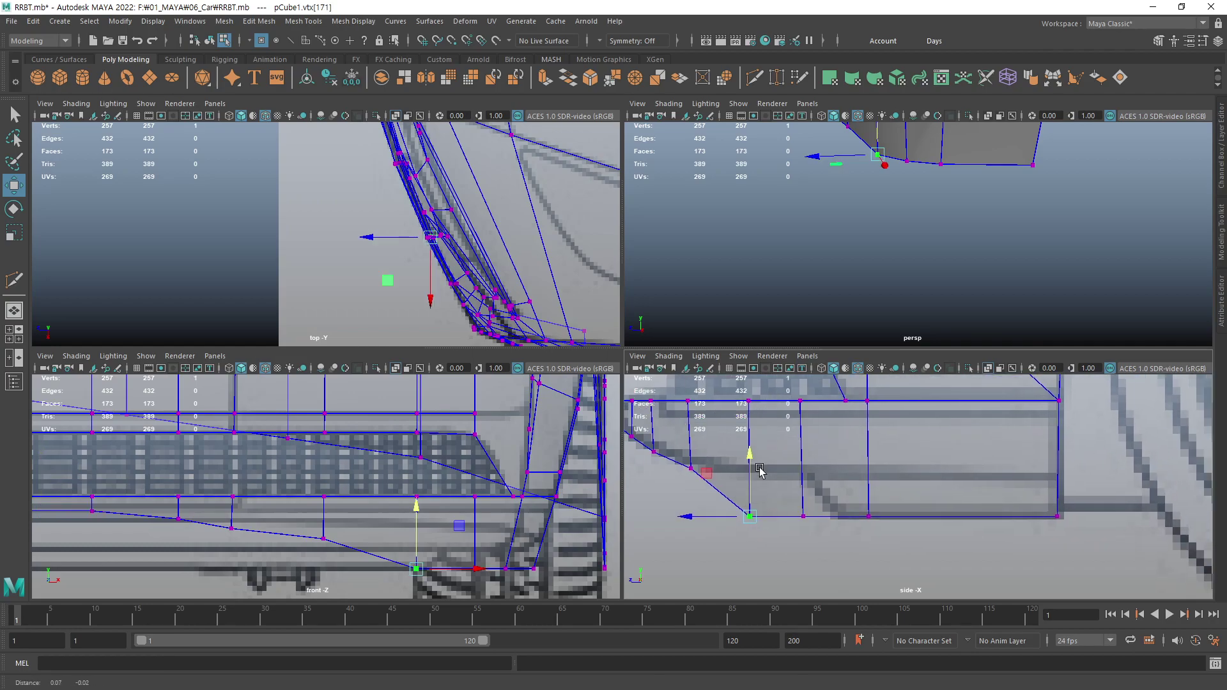
middle_click_drag(816, 493, 771, 486, "alt")
middle_click_drag(964, 474, 973, 474, "alt")
left_click_drag(1043, 516, 685, 549)
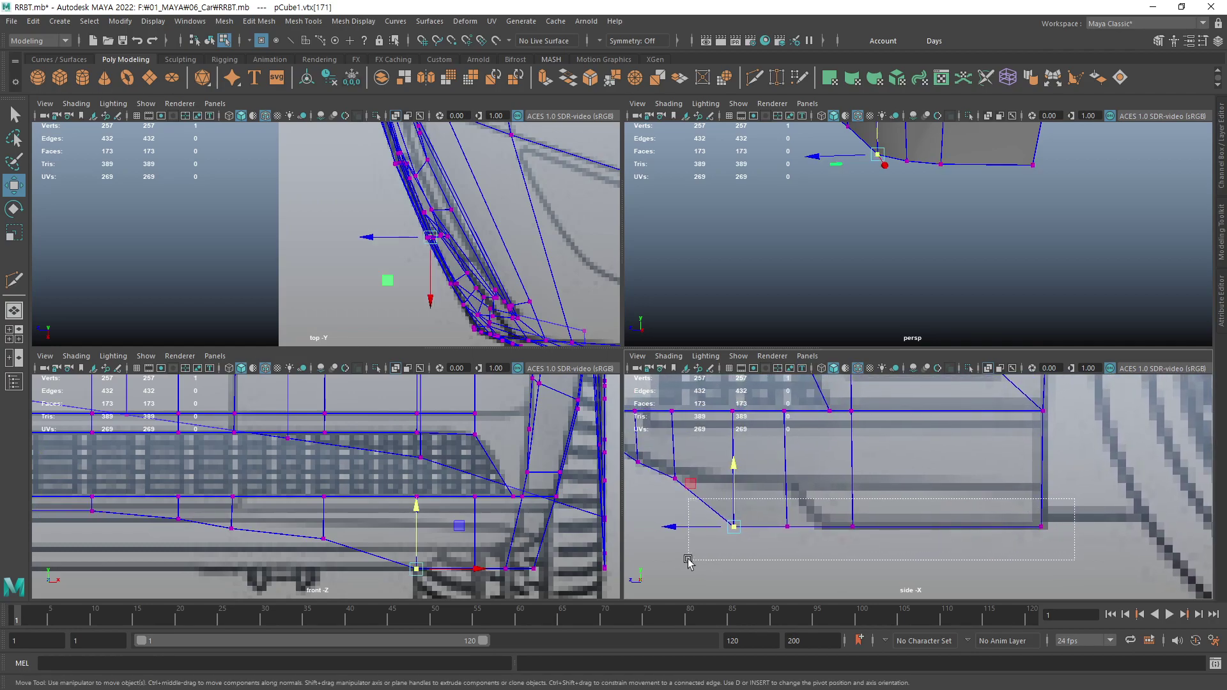
left_click_drag(886, 470, 888, 429)
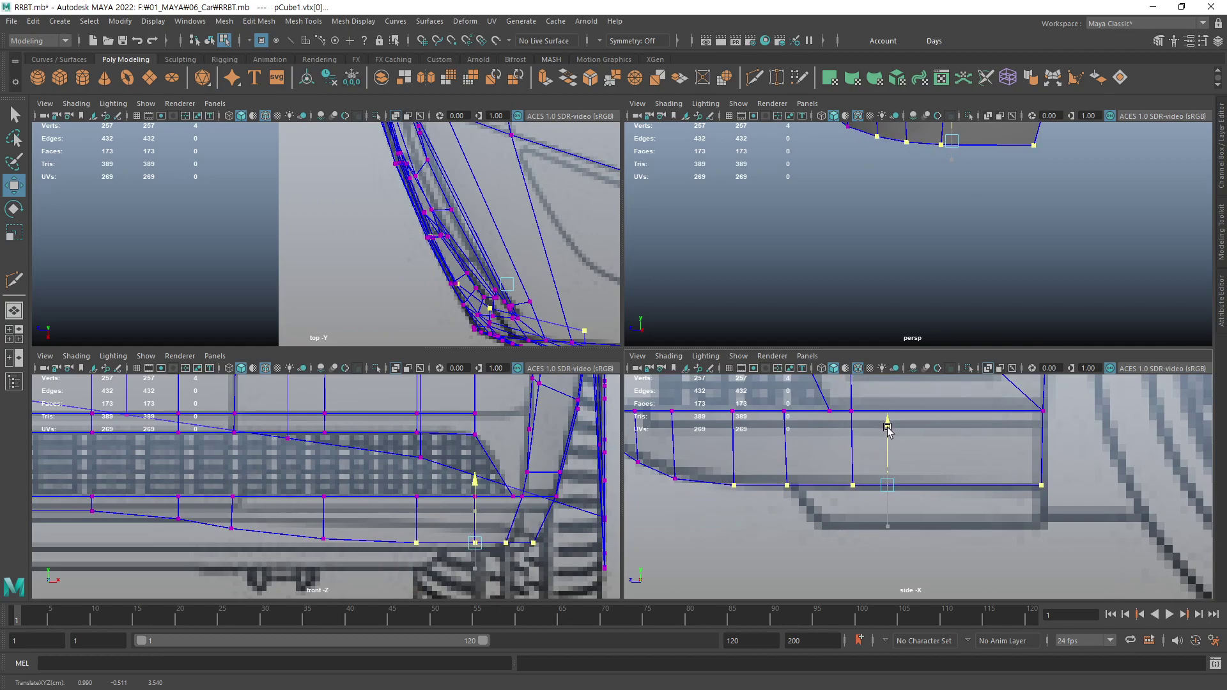
mouse_move(846, 445)
middle_mouse_down("alt")
mouse_move(969, 479)
mouse_move(929, 472)
middle_mouse_up("alt")
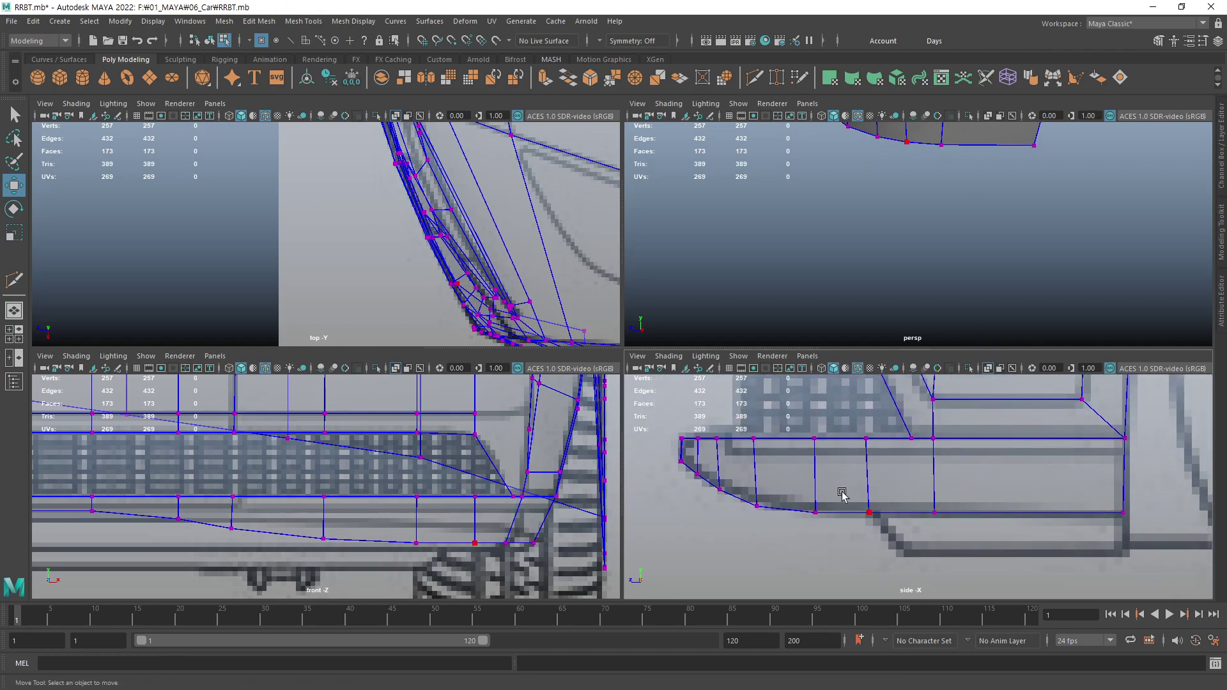
left_click(815, 512)
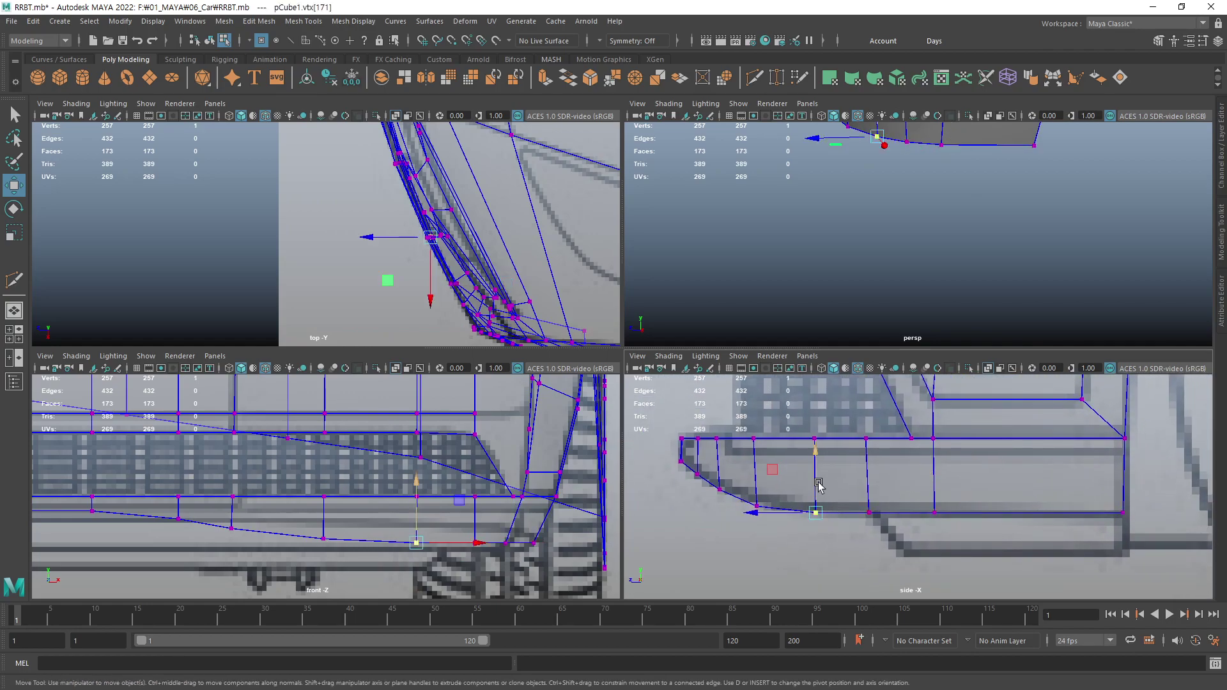
left_click(869, 512)
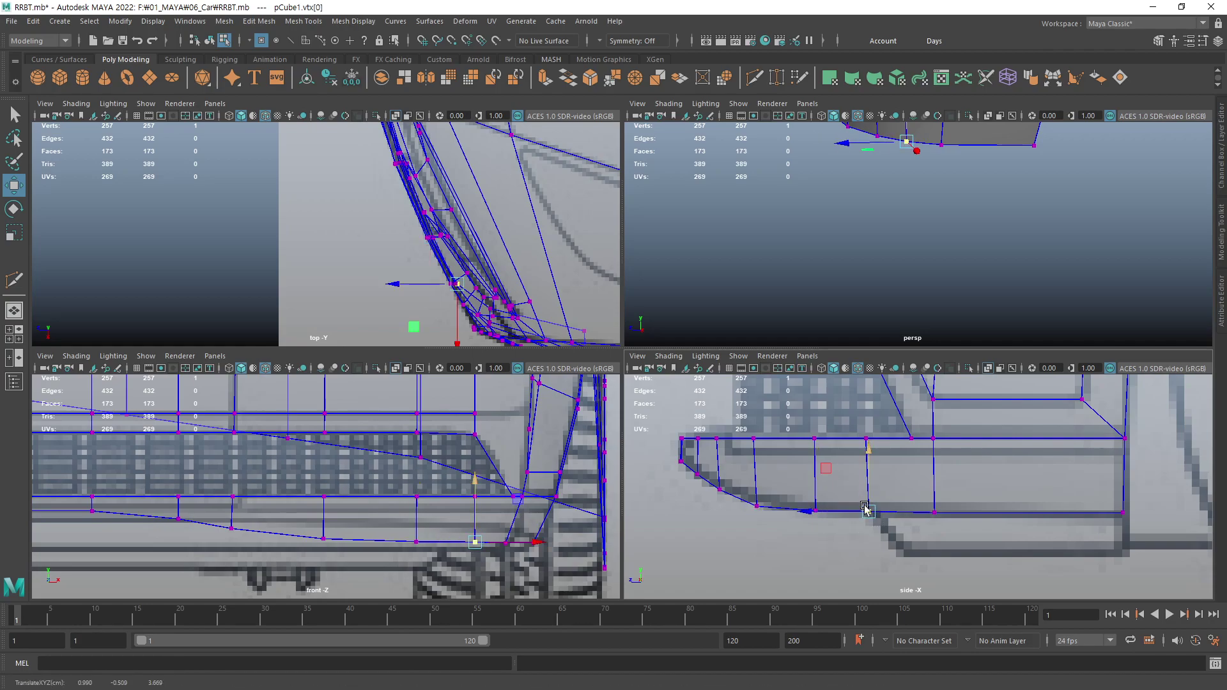
left_click(933, 483)
mouse_move(816, 252)
left_mouse_down("alt")
mouse_move(1012, 250)
mouse_move(945, 249)
left_mouse_up("alt")
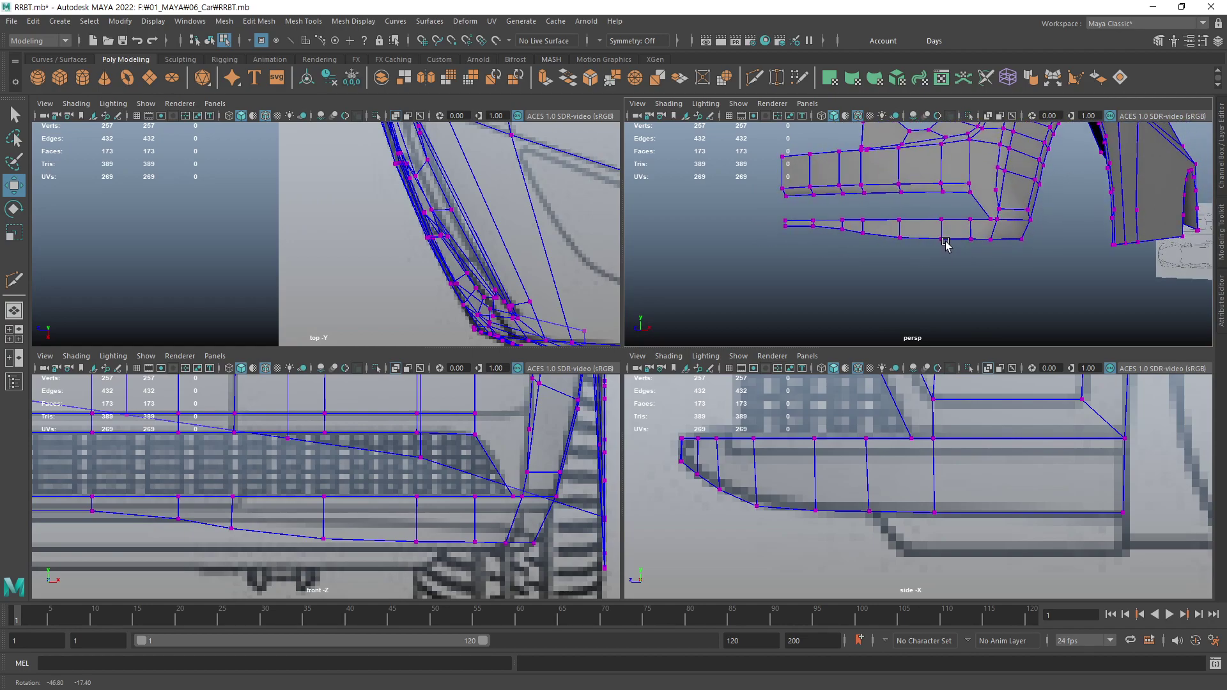
- Raise the three bottom lip vertices nearest the wheel up to the reference line
mouse_move(945, 249)
left_mouse_down("alt")
mouse_move(988, 249)
mouse_move(843, 241)
mouse_move(1030, 246)
mouse_move(992, 236)
mouse_move(895, 303)
mouse_move(940, 252)
mouse_move(825, 246)
mouse_move(917, 252)
mouse_move(850, 242)
mouse_move(874, 247)
left_mouse_up("alt")
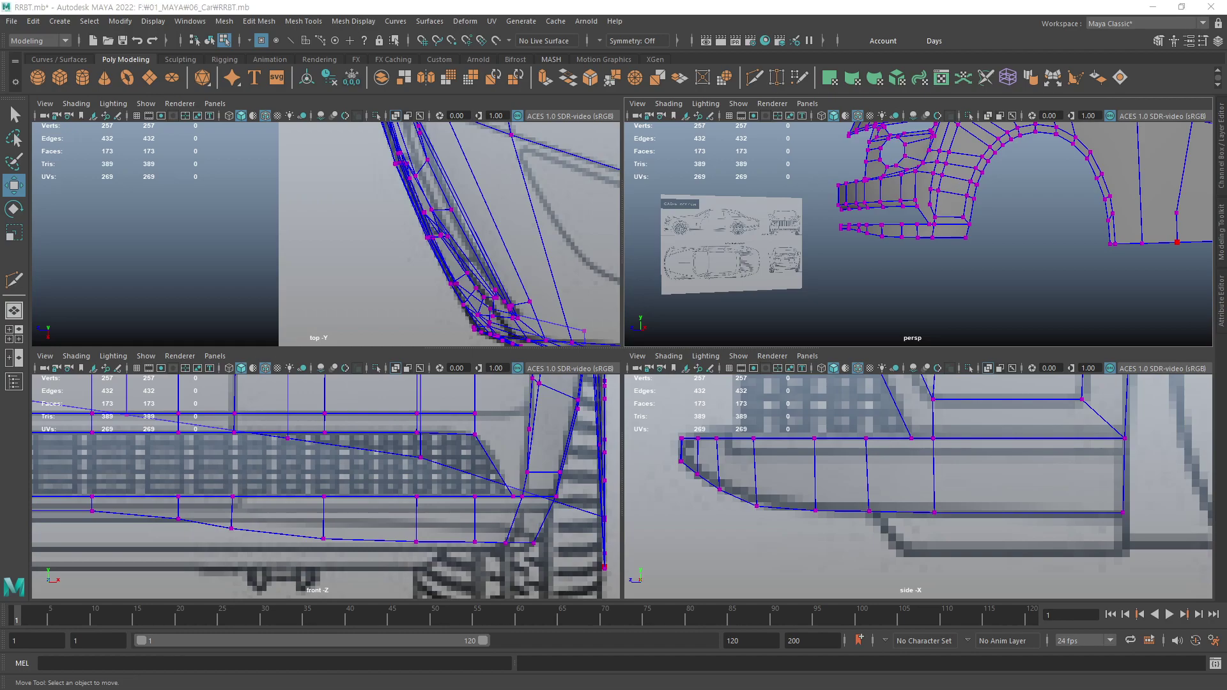
middle_click_drag(381, 495, 445, 470, "alt")
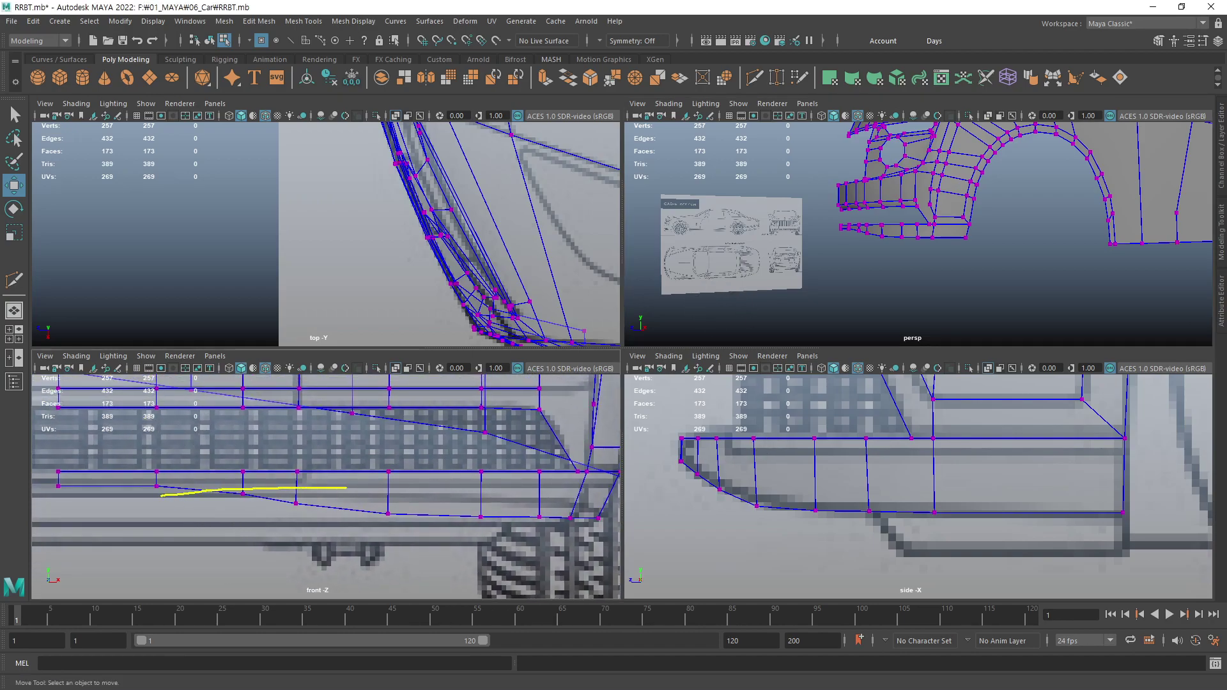
left_click_drag(600, 524, 575, 508)
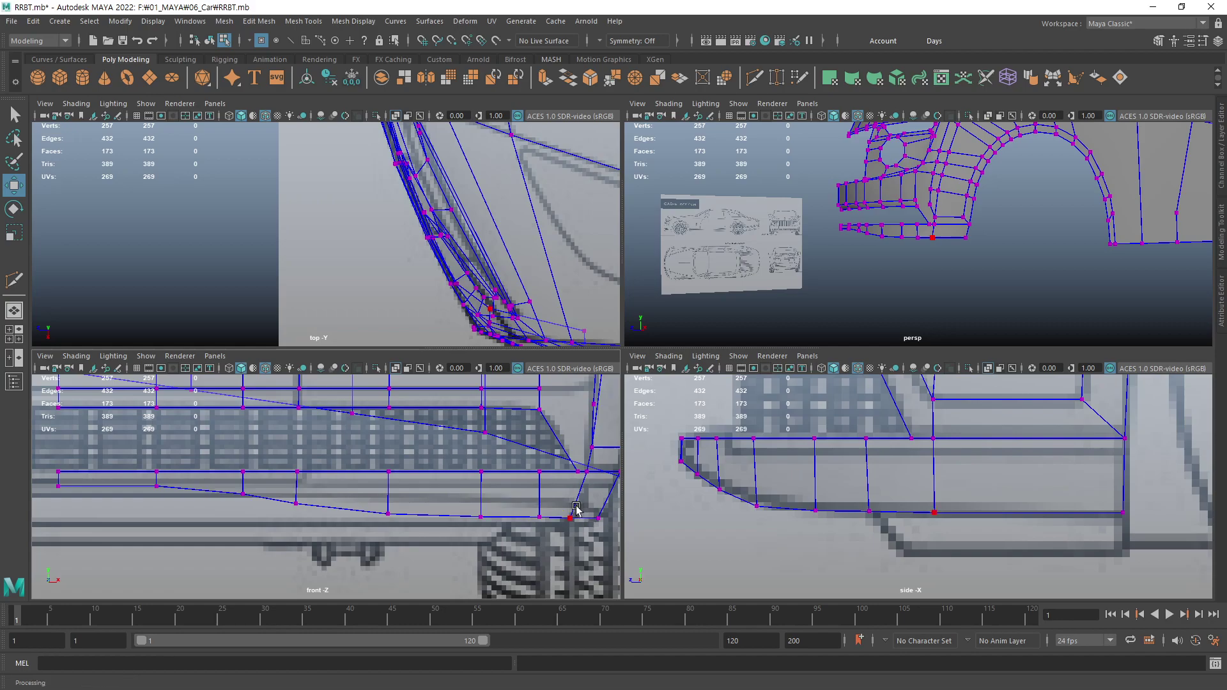
middle_click_drag(571, 522, 612, 535)
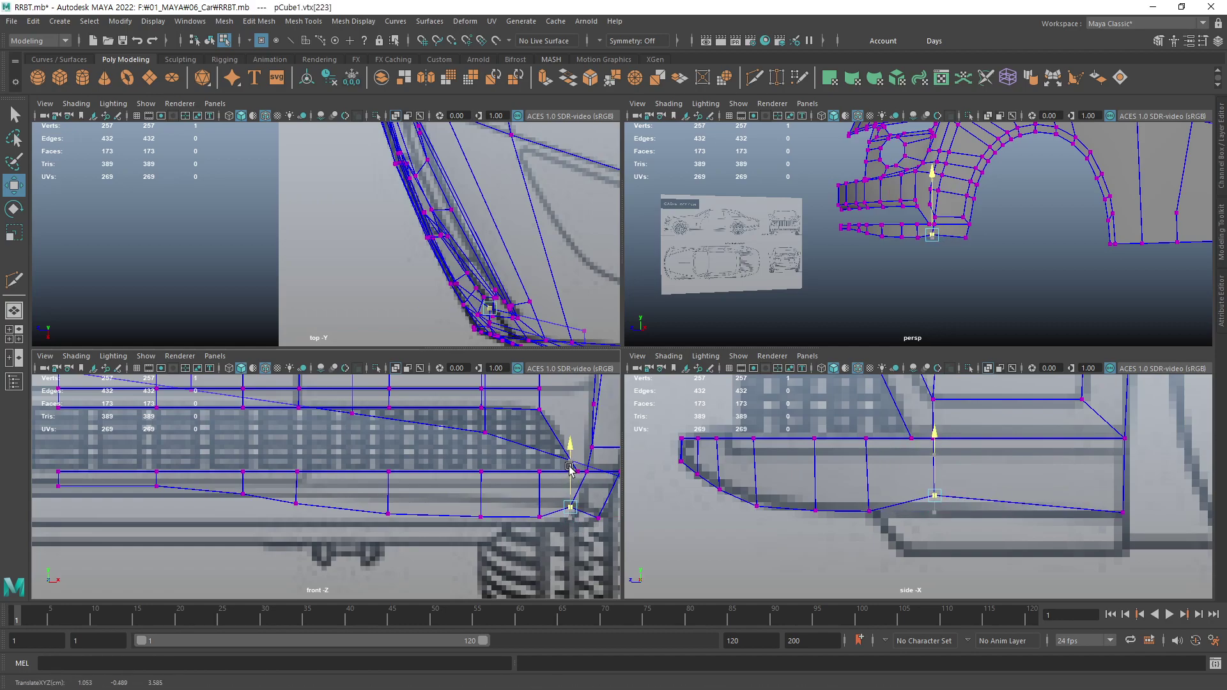
left_click(540, 516)
left_click_drag(541, 485, 542, 473)
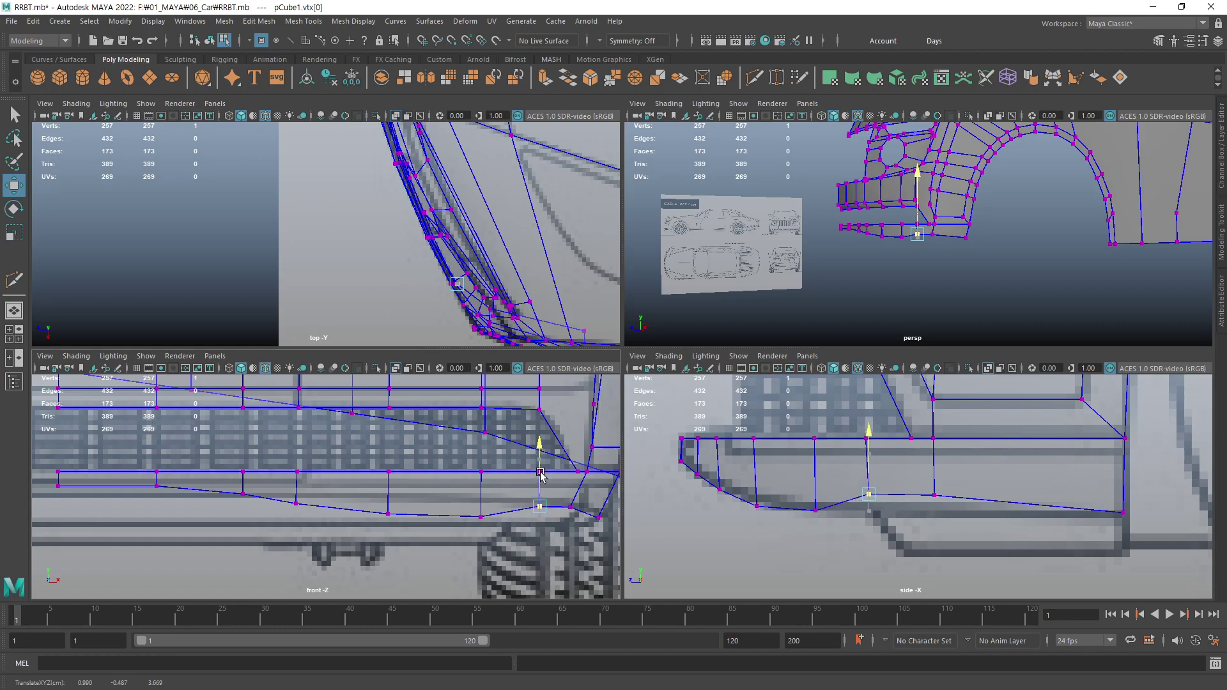
left_click(480, 516)
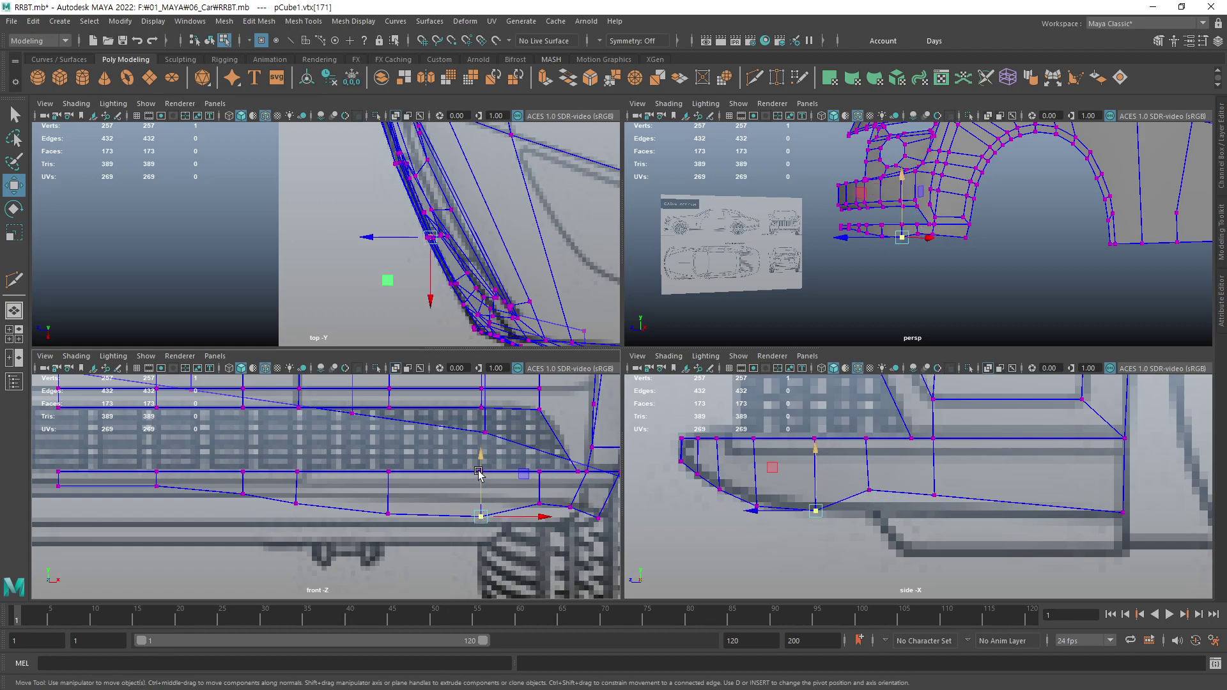
left_click_drag(481, 473, 480, 458)
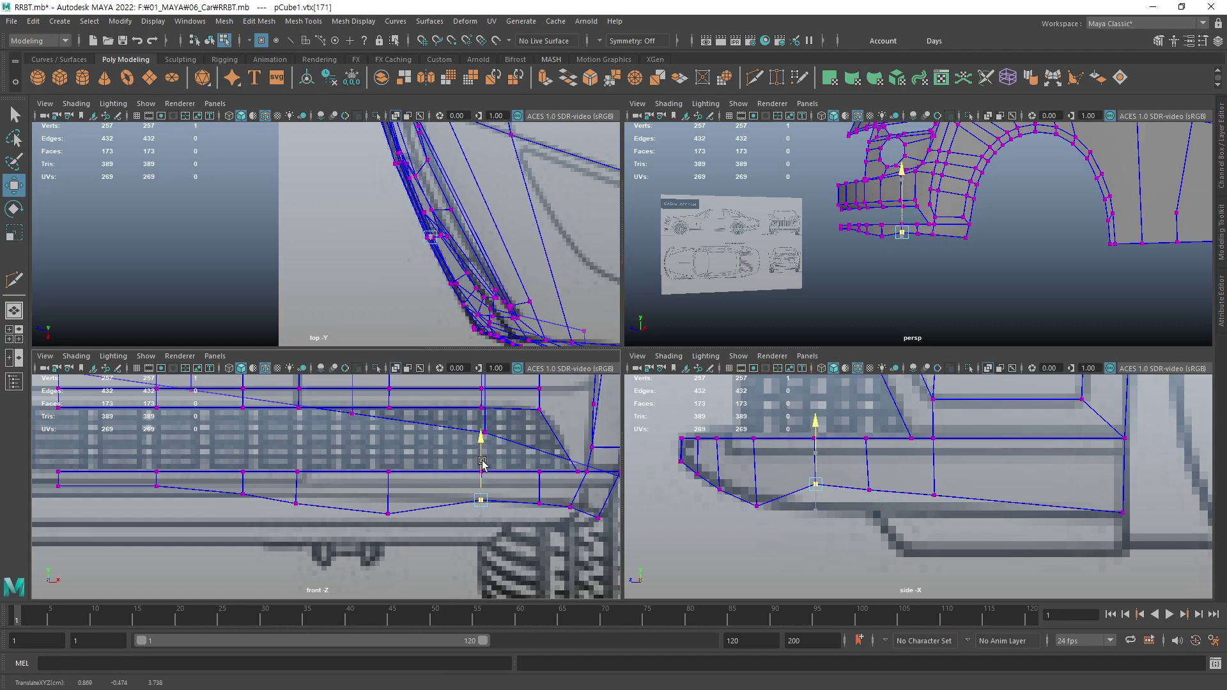
- Lift the next two bottom lip vertices toward the centre to follow the blueprint
left_click(388, 512)
left_click_drag(387, 475, 386, 460)
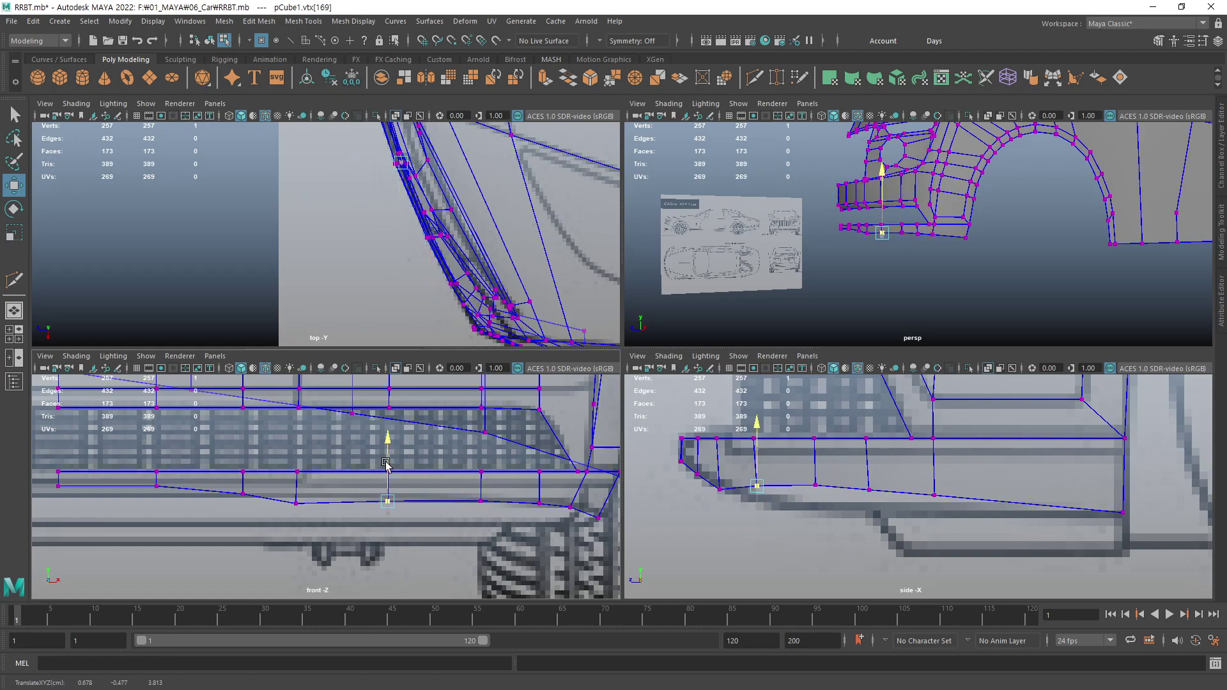
left_click(296, 503)
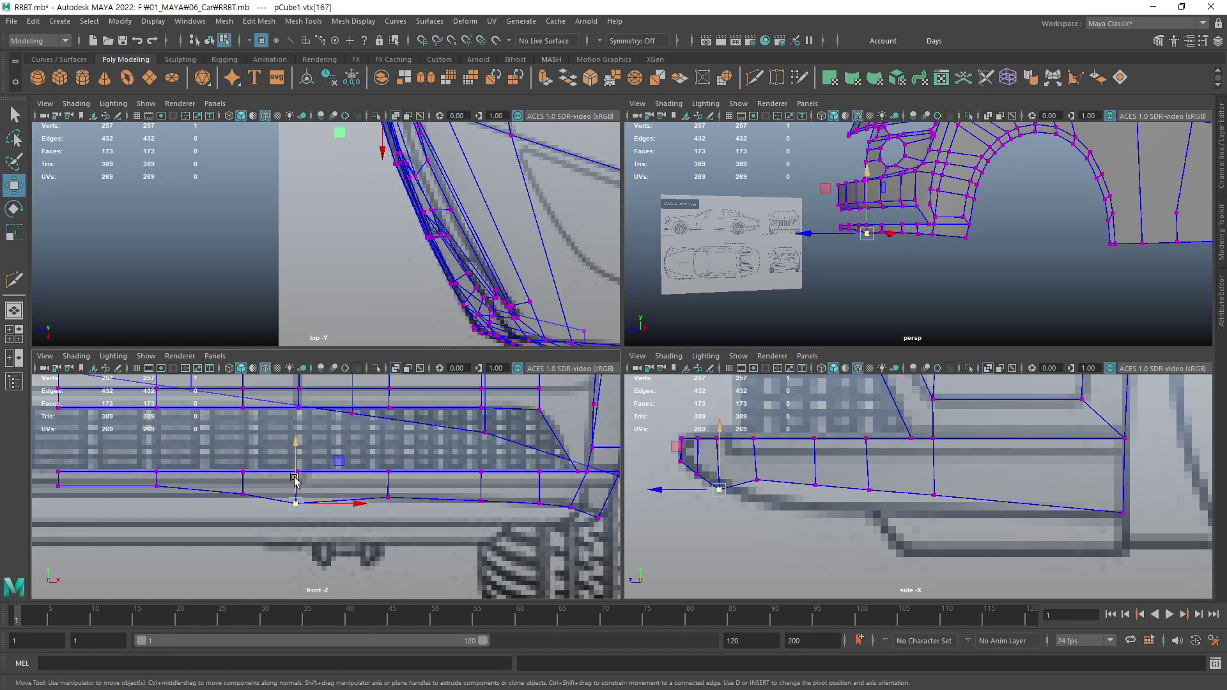
left_click_drag(296, 477, 297, 471)
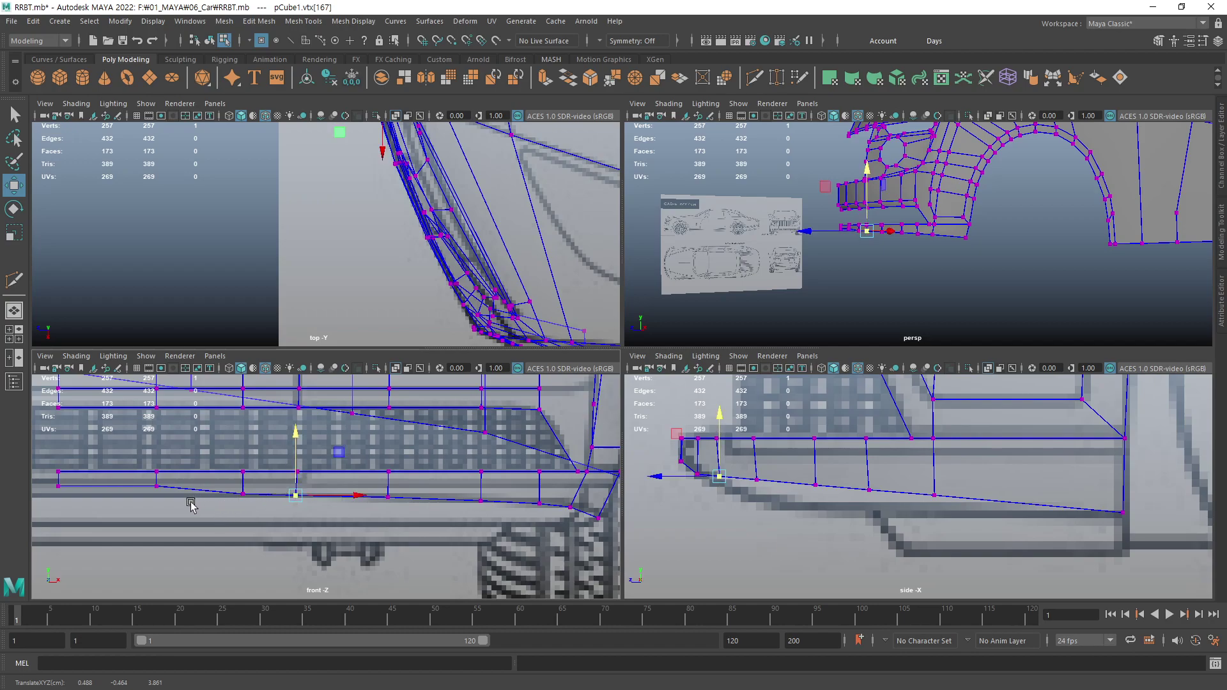
- Inspect the lip's inner-end and middle bottom vertices against the blueprint
left_click(166, 492)
middle_click_drag(192, 495, 416, 475, "alt")
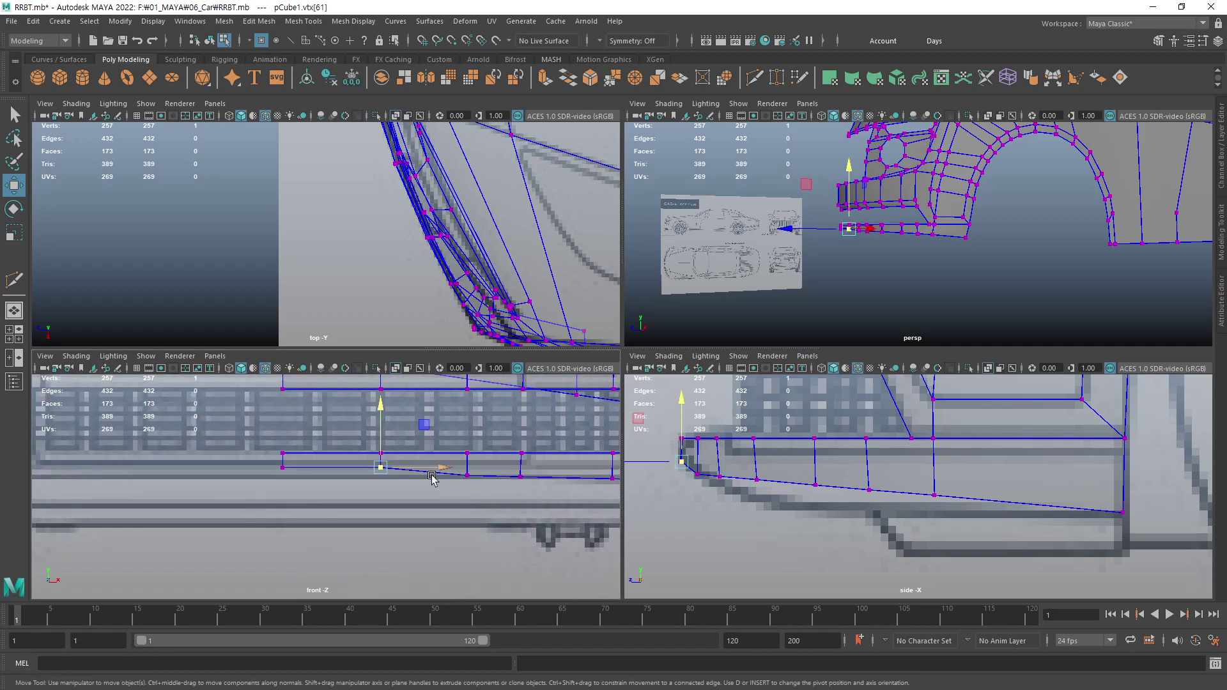
left_click(283, 470, "shift")
scroll(333, 427, "down", 3)
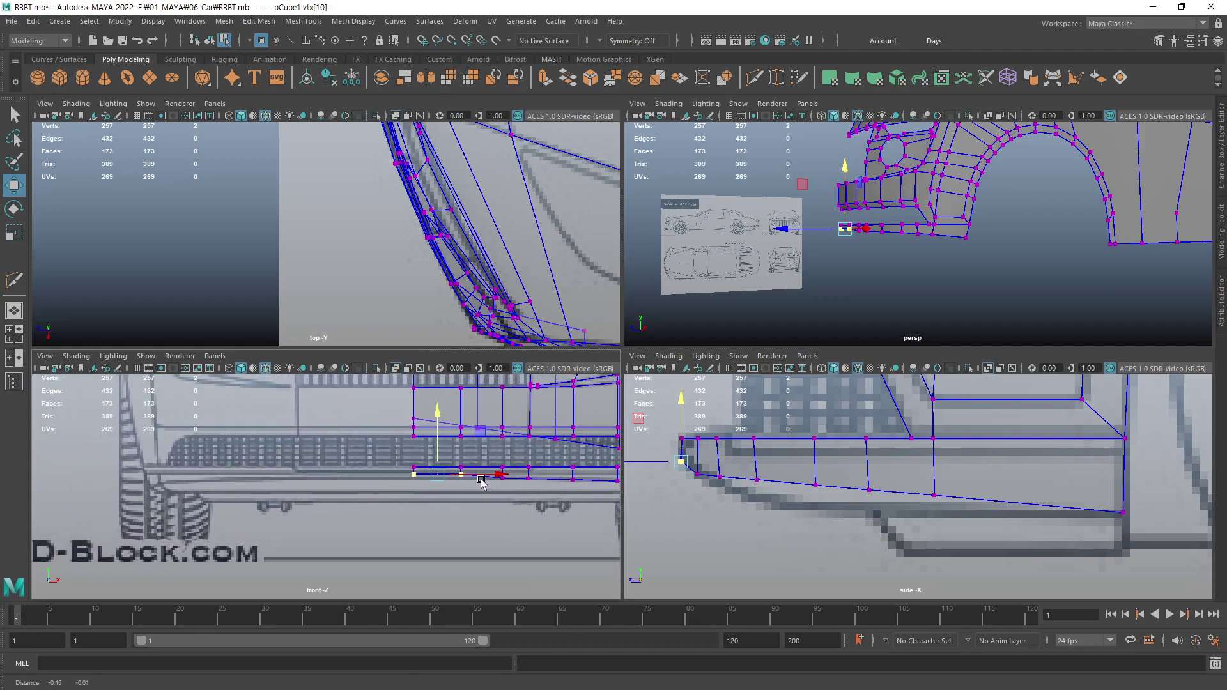
scroll(345, 498, "up", 2)
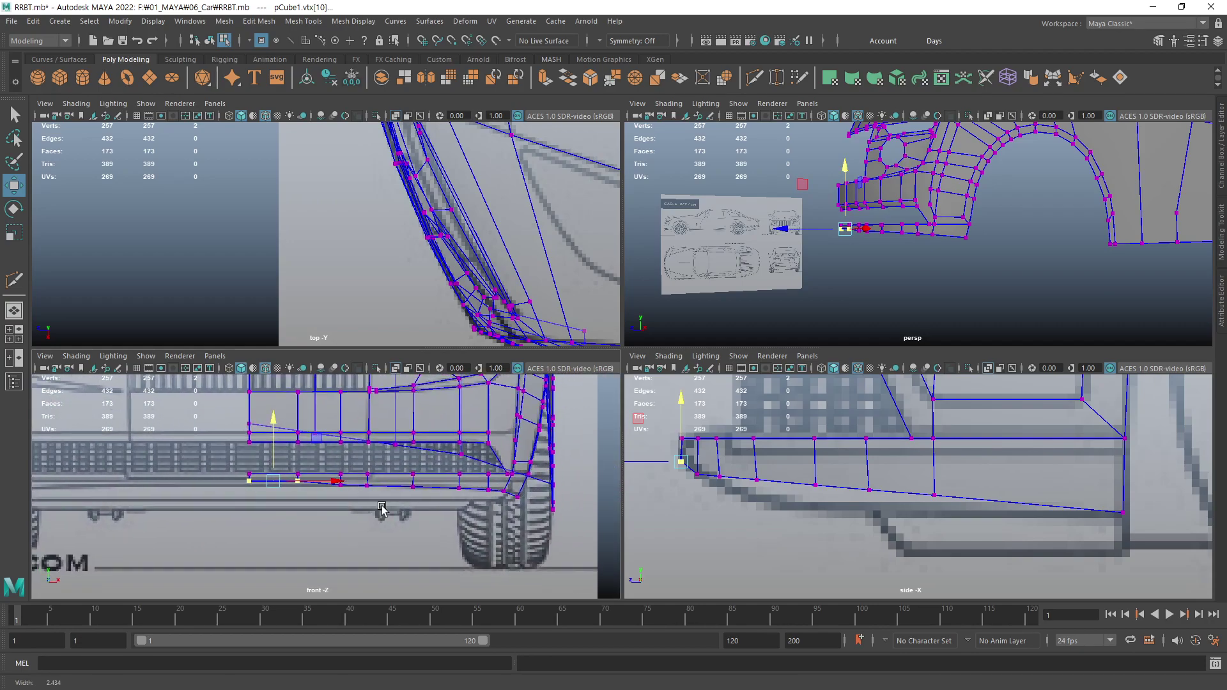
scroll(492, 461, "up", 3)
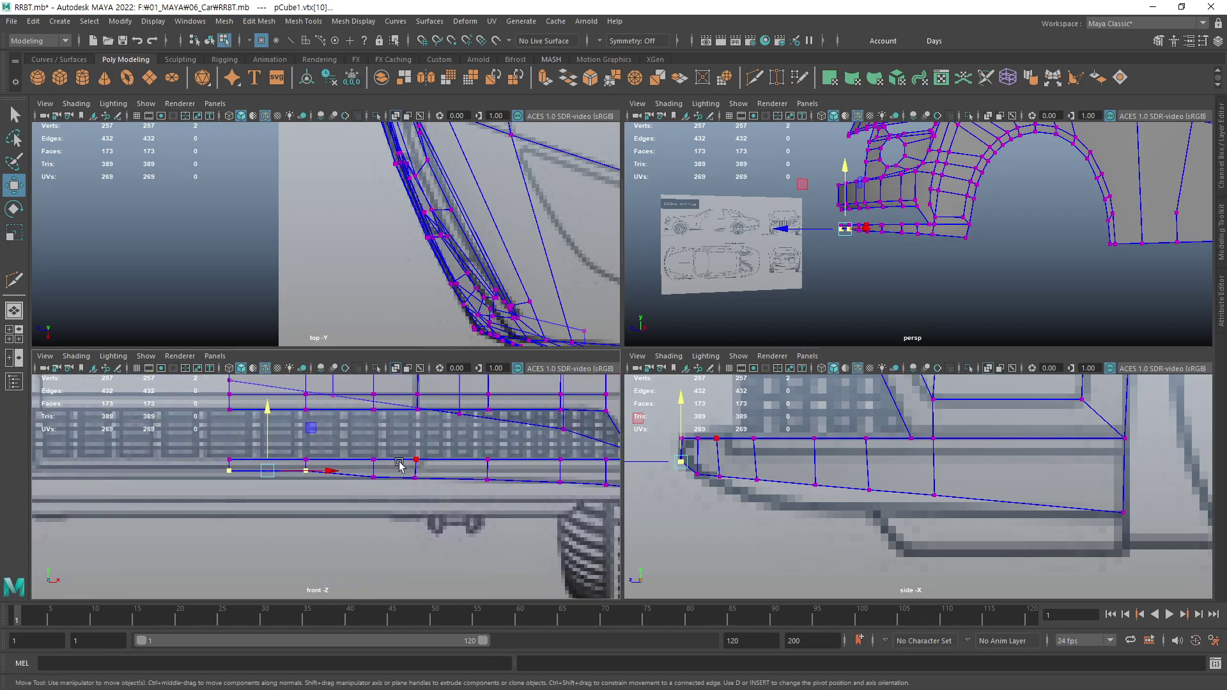
left_click(375, 479)
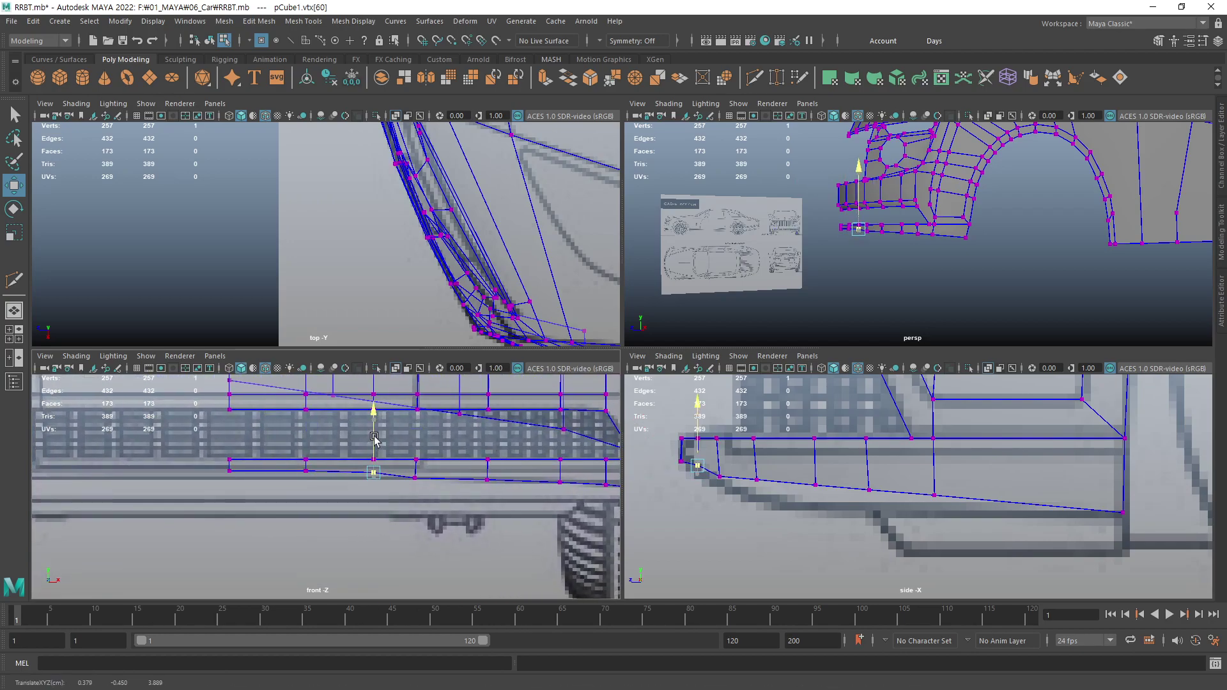
left_click(416, 476)
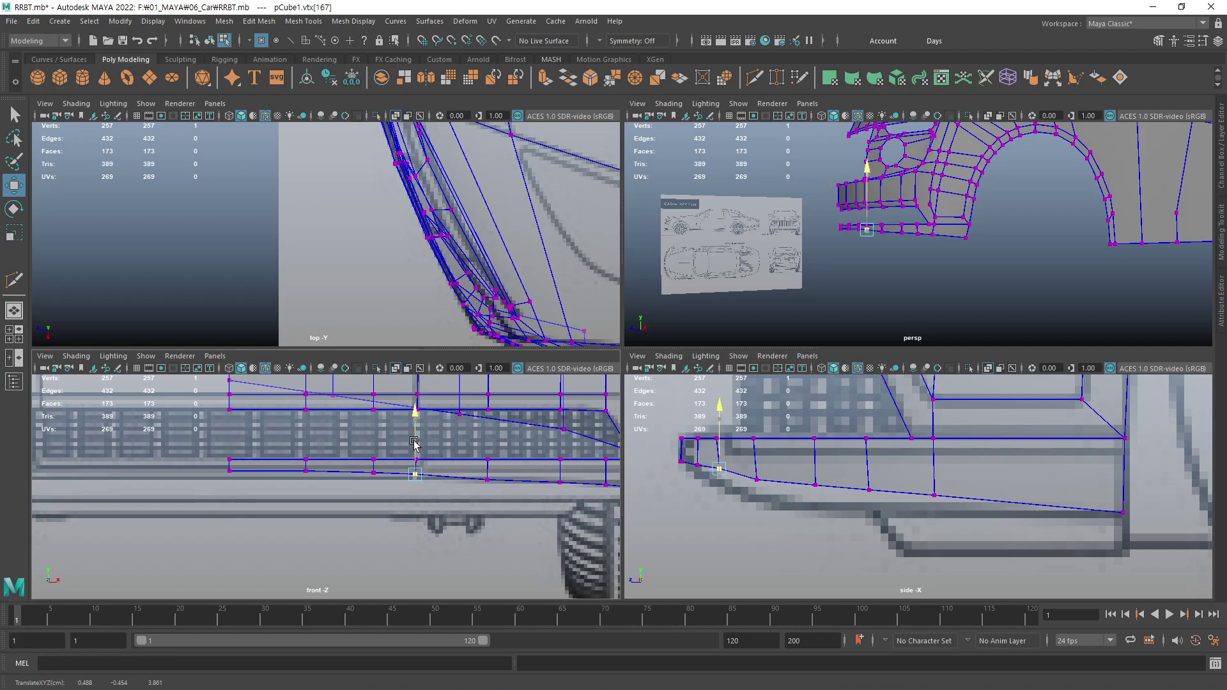
- Raise the bottom lip vertex nearest the corner slightly
middle_click_drag(414, 443, 330, 434, "alt")
left_click(402, 471)
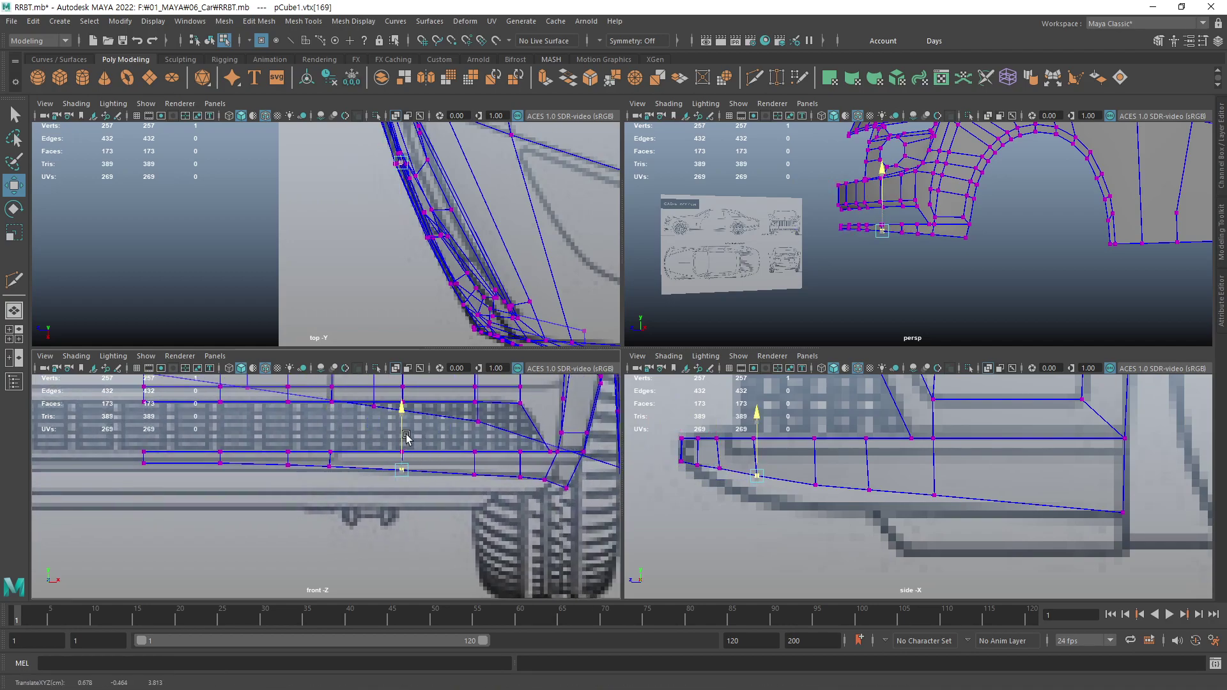
left_click(475, 473)
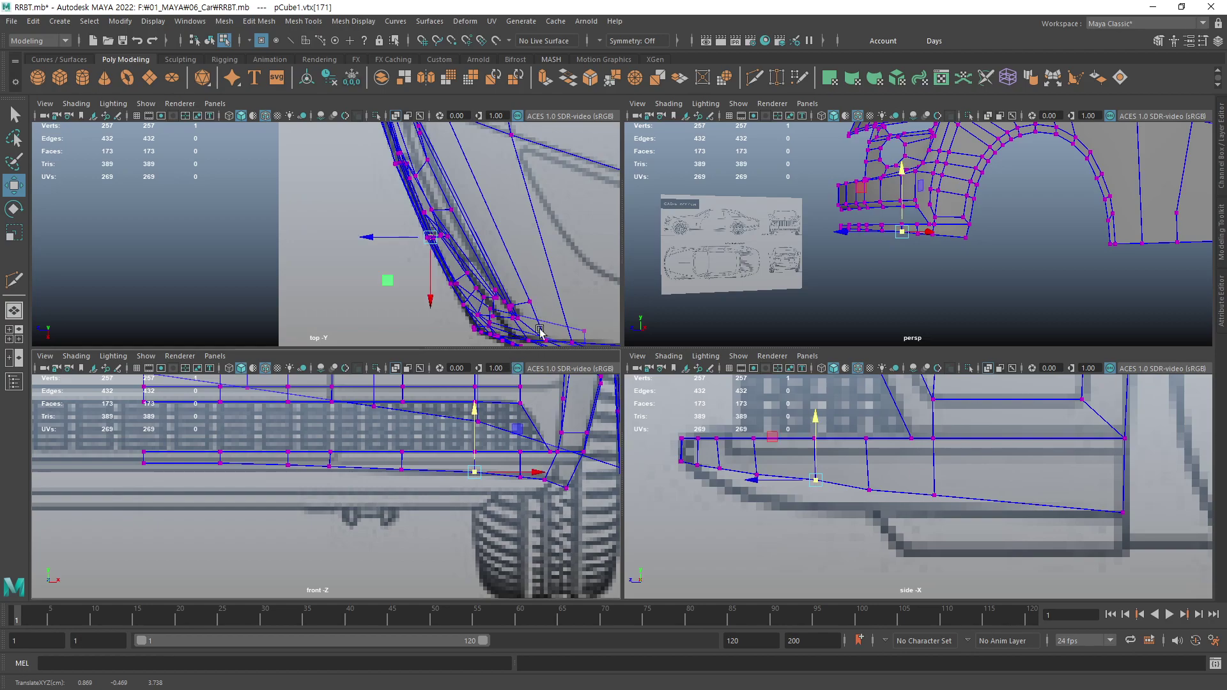
left_click(519, 481)
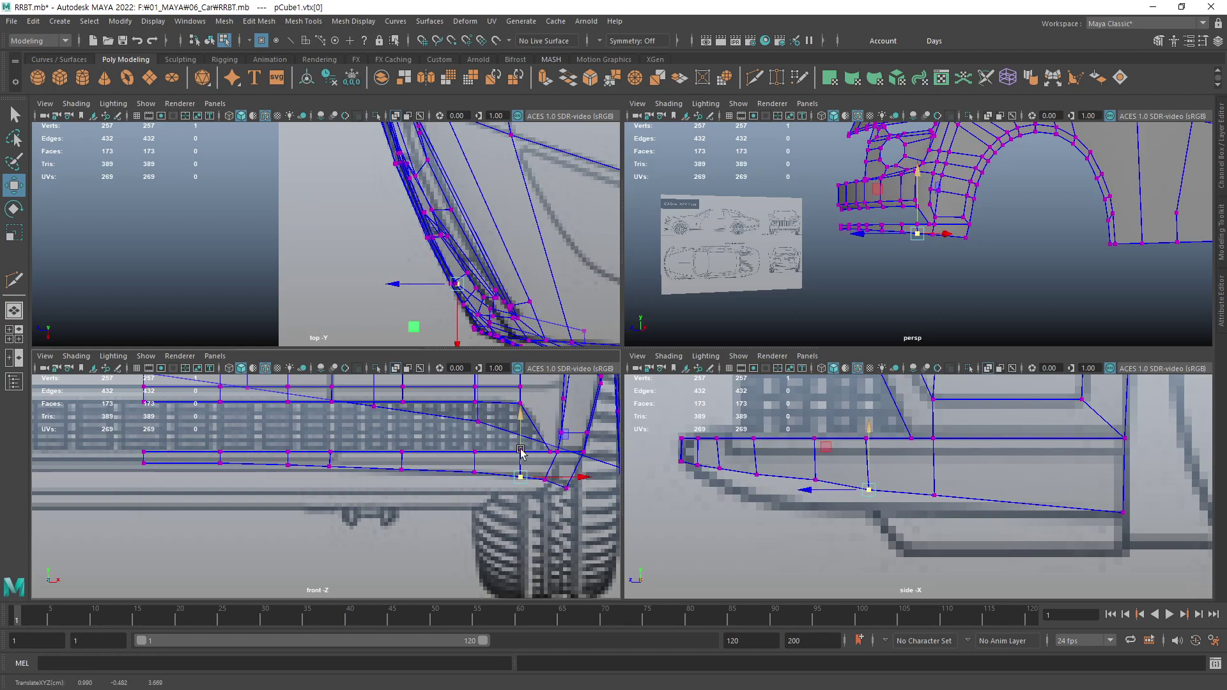
left_click_drag(522, 450, 523, 452)
- Nudge a centre bottom vertex upward and compare heights of its neighbouring vertices
middle_click_drag(355, 487, 433, 485, "alt")
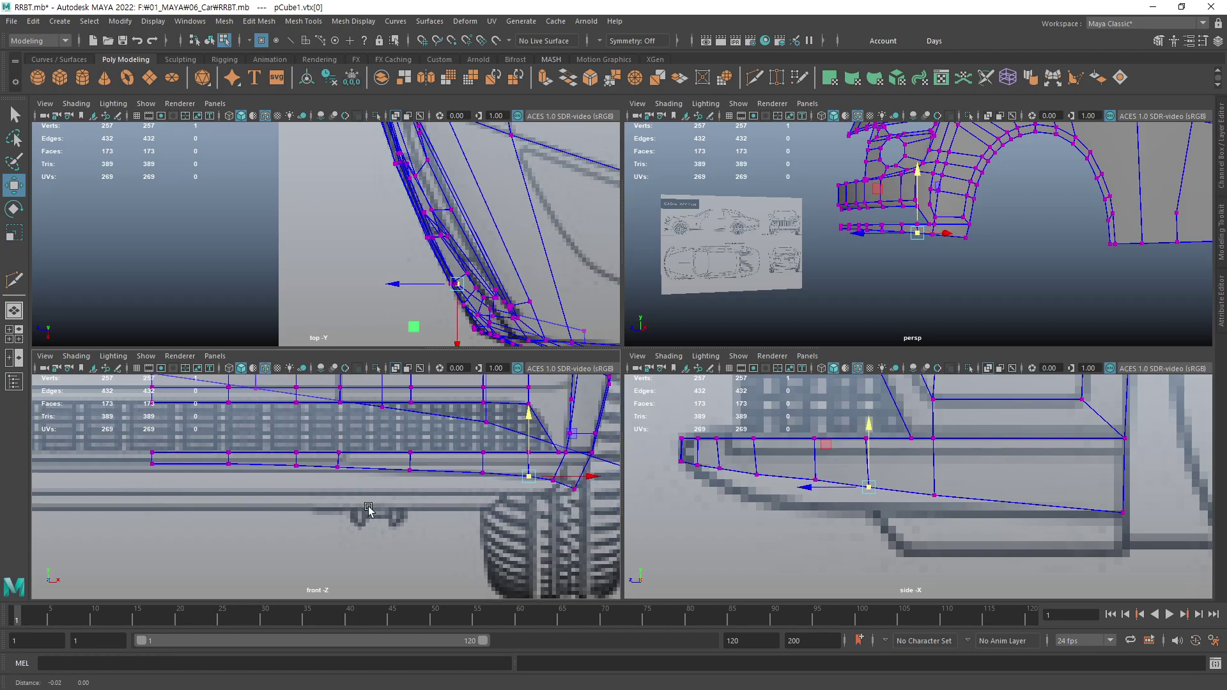
left_click(410, 469)
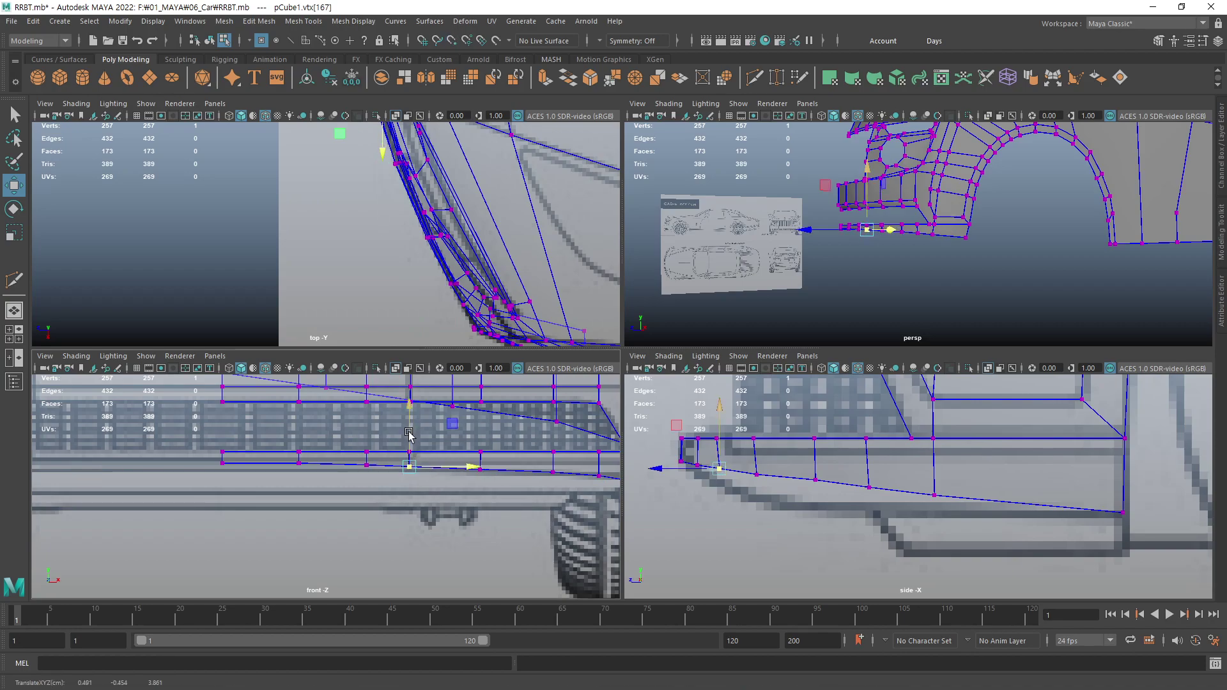
left_click_drag(411, 447, 409, 437)
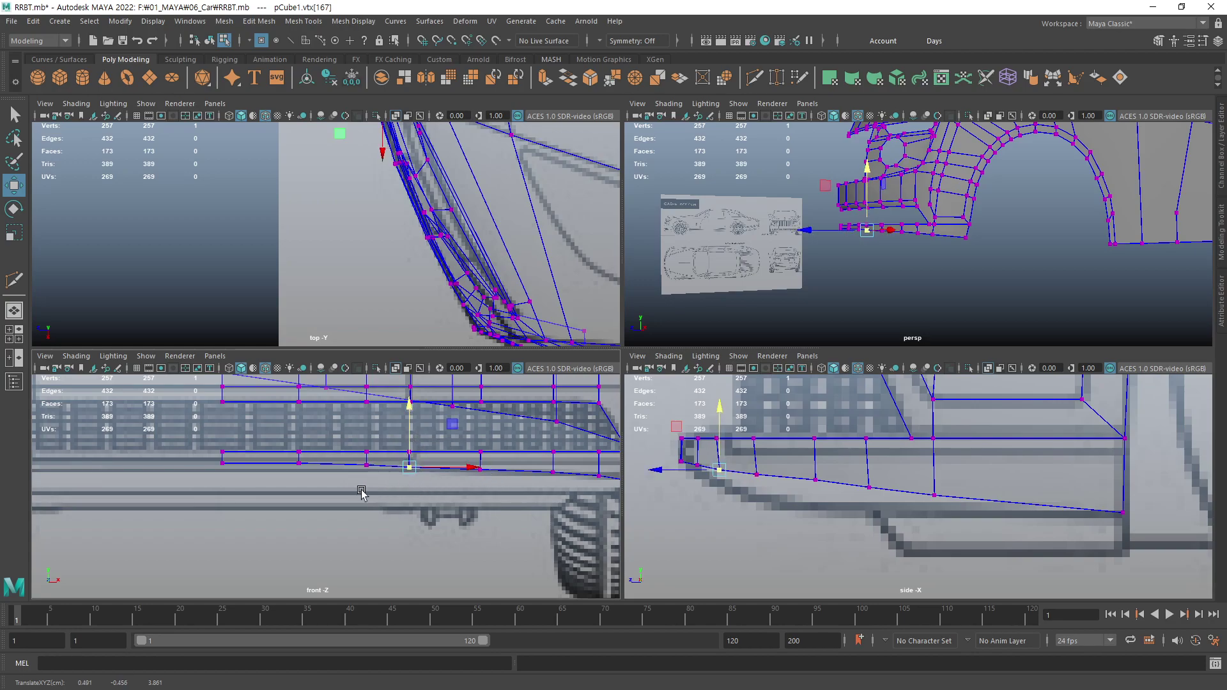
left_click(366, 465)
left_click_drag(363, 435, 487, 442)
left_click(409, 466)
left_click(480, 470)
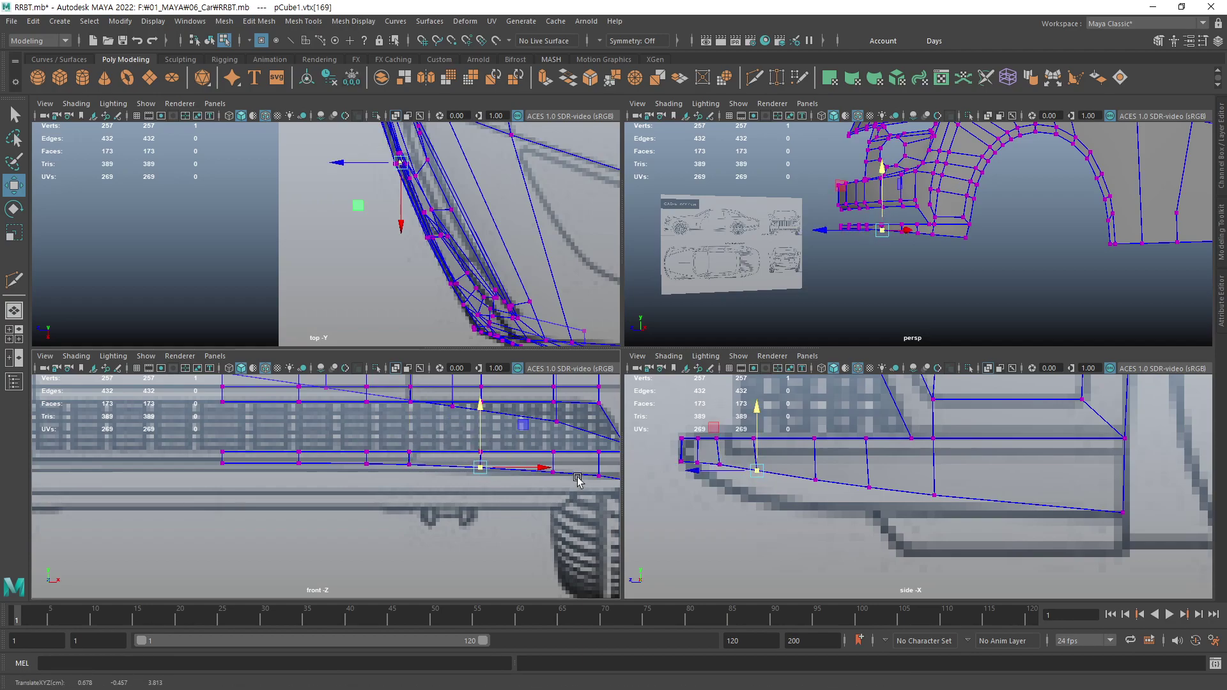
- Check the bottom vertices near the wheel-arch end and restore free movement on all axes
middle_click_drag(578, 480, 499, 473, "alt")
left_click(500, 469)
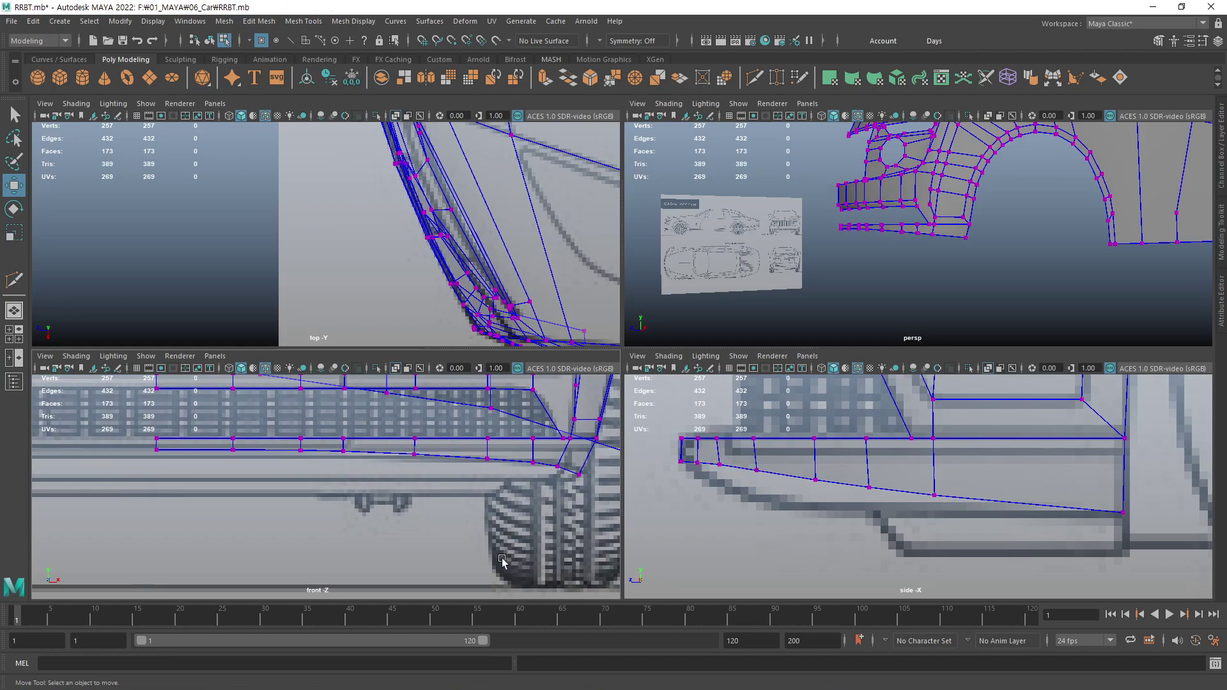
left_click(489, 459)
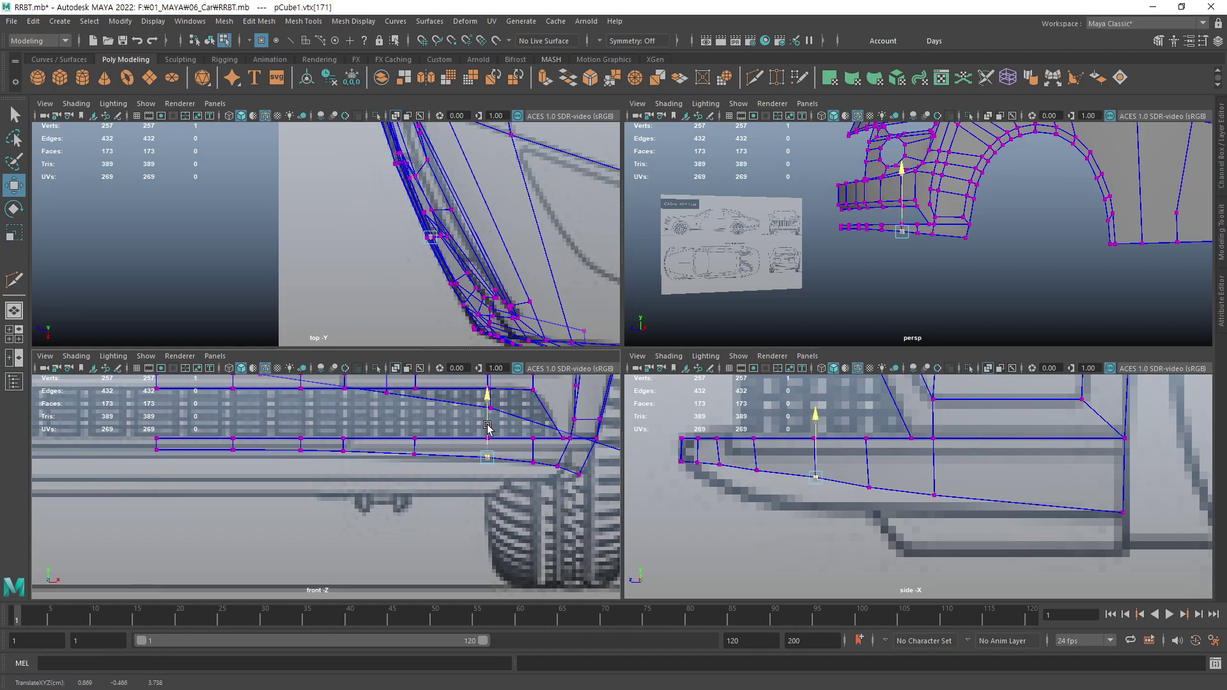
left_click(414, 453)
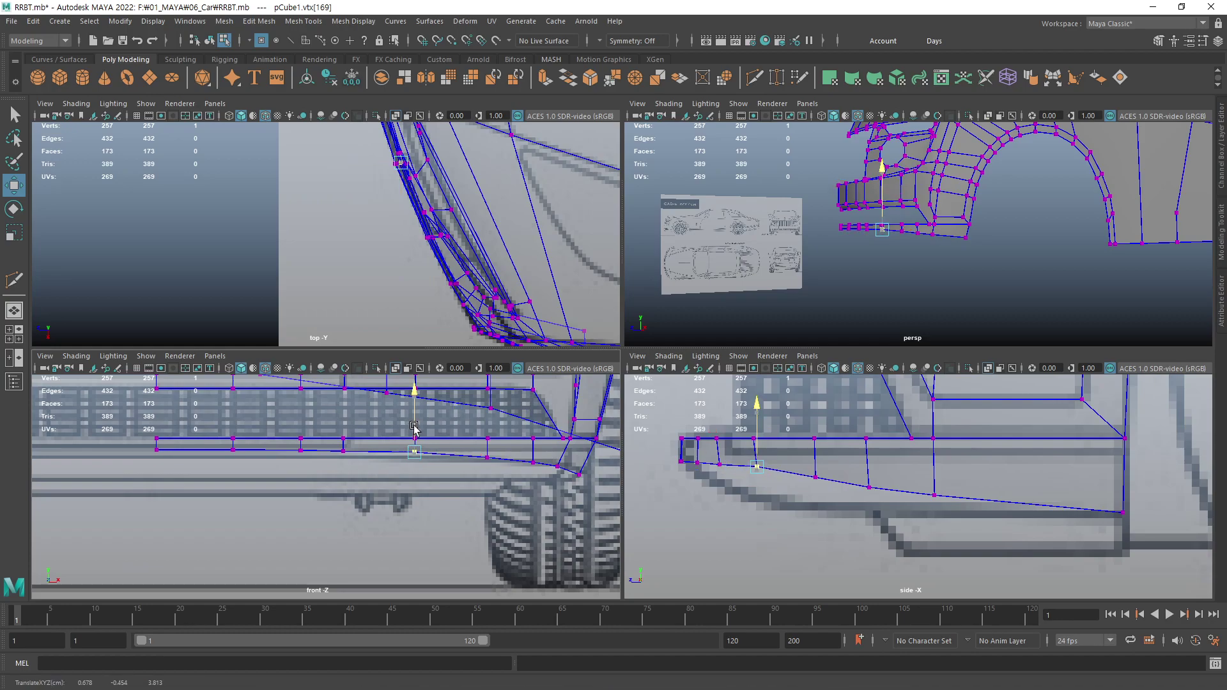
left_click(414, 429)
left_click(443, 546)
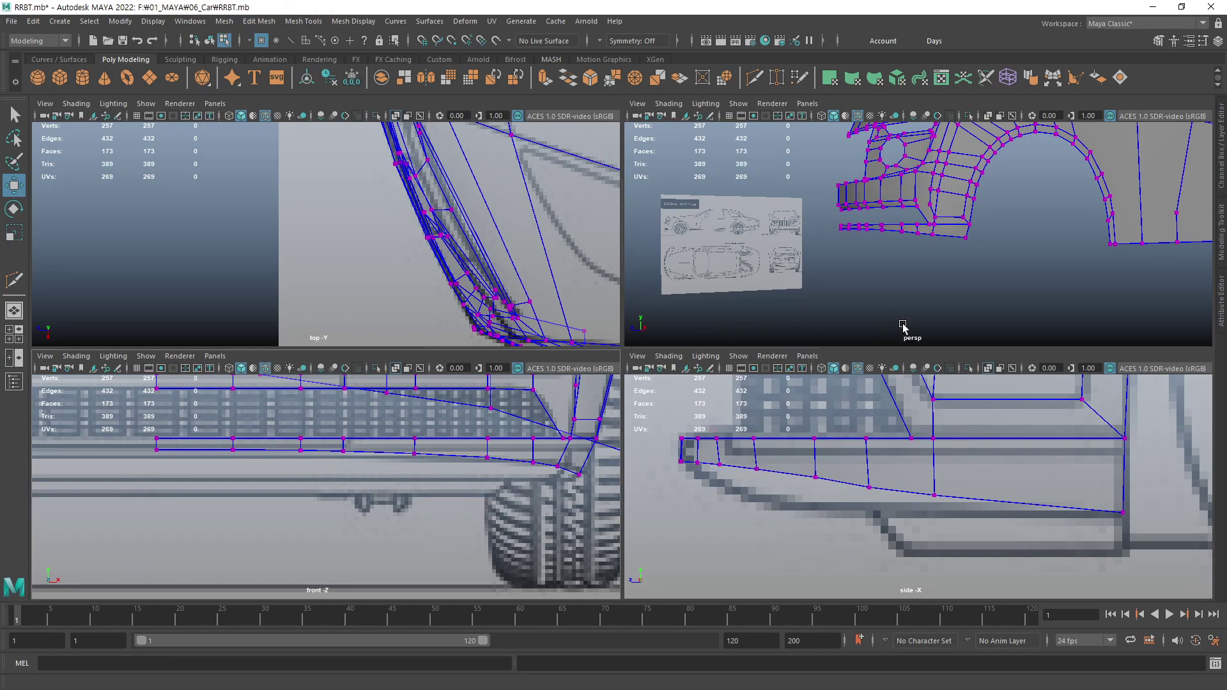
left_click(816, 477)
- Snap the second bottom vertex at the lip's front end onto the blueprint line
key("q")
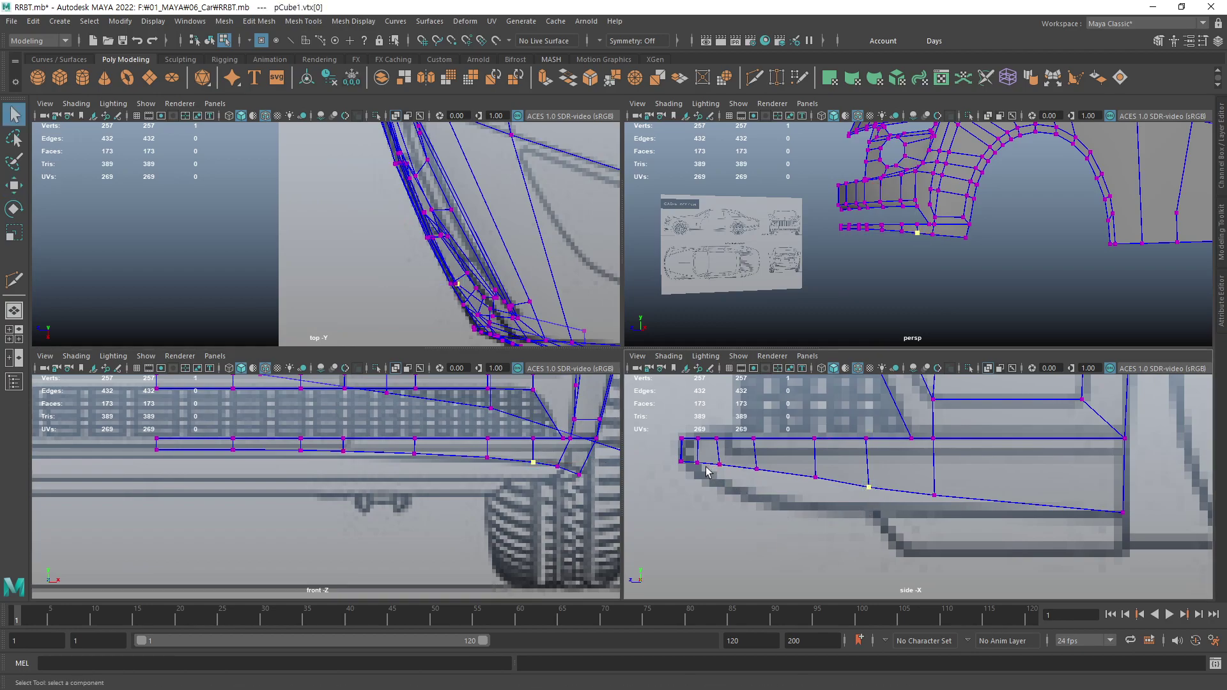
left_click(698, 463)
key("w")
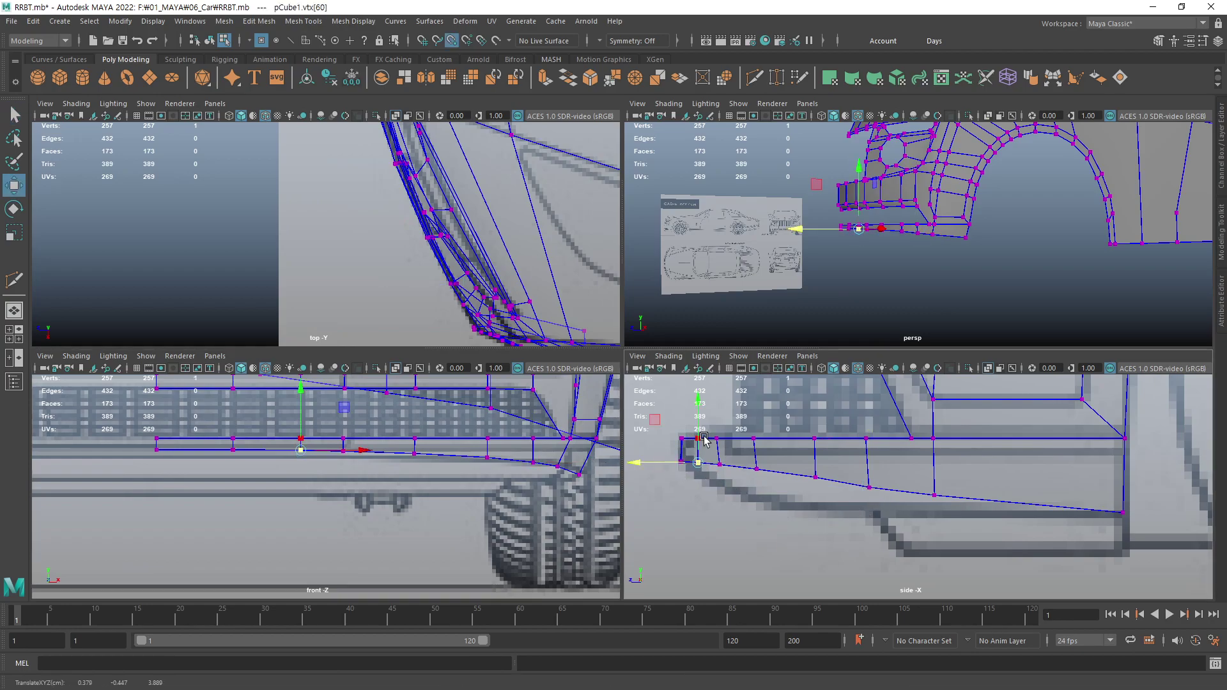
left_click(722, 464)
key("v")
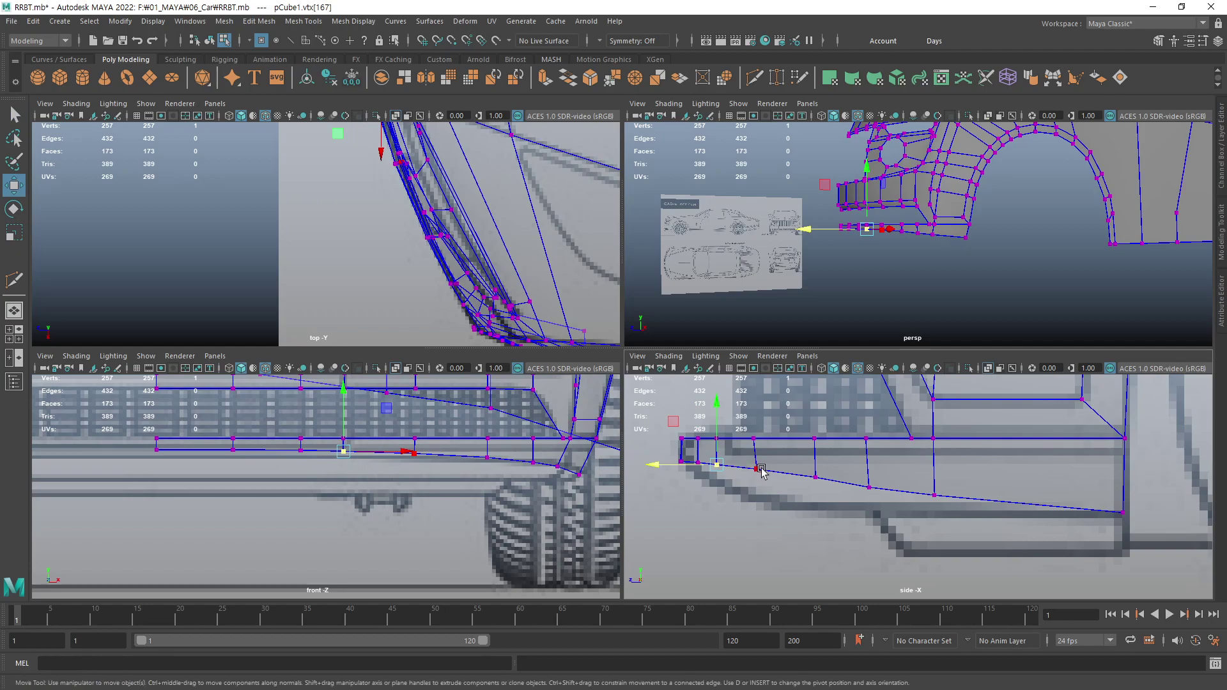
left_click_drag(722, 464, 742, 470)
- Lower the lip's rear-corner vertex and shift it outward to match the front blueprint
left_click(815, 476)
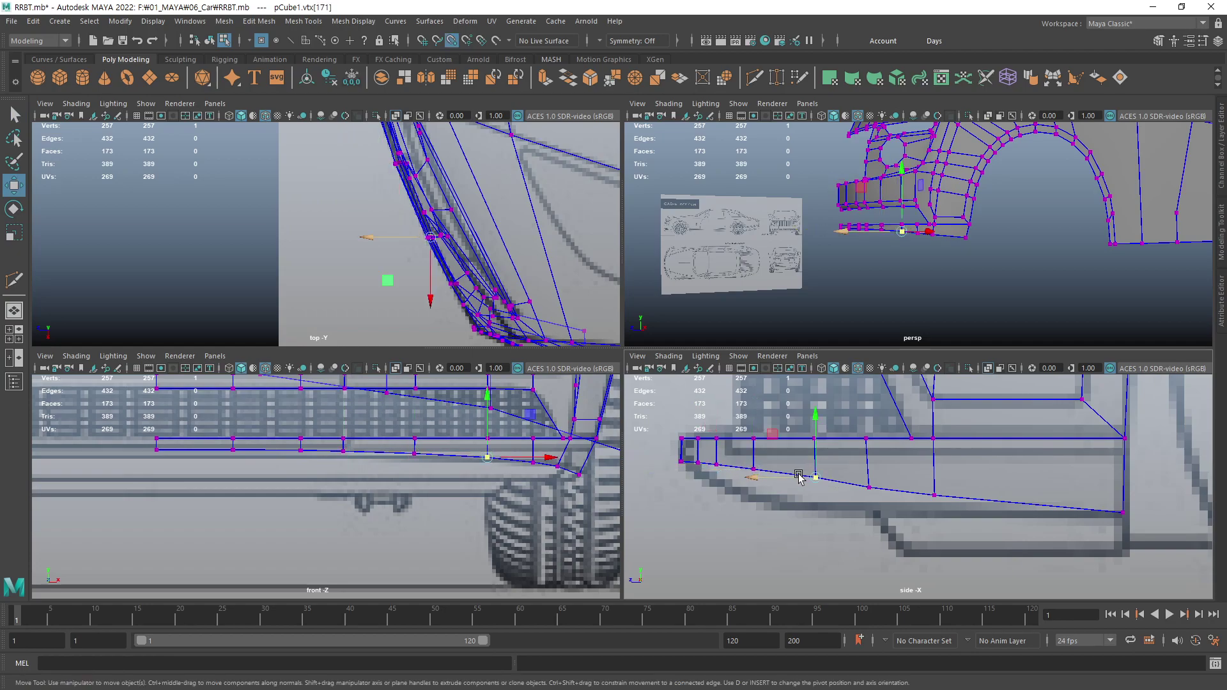
left_click(867, 487)
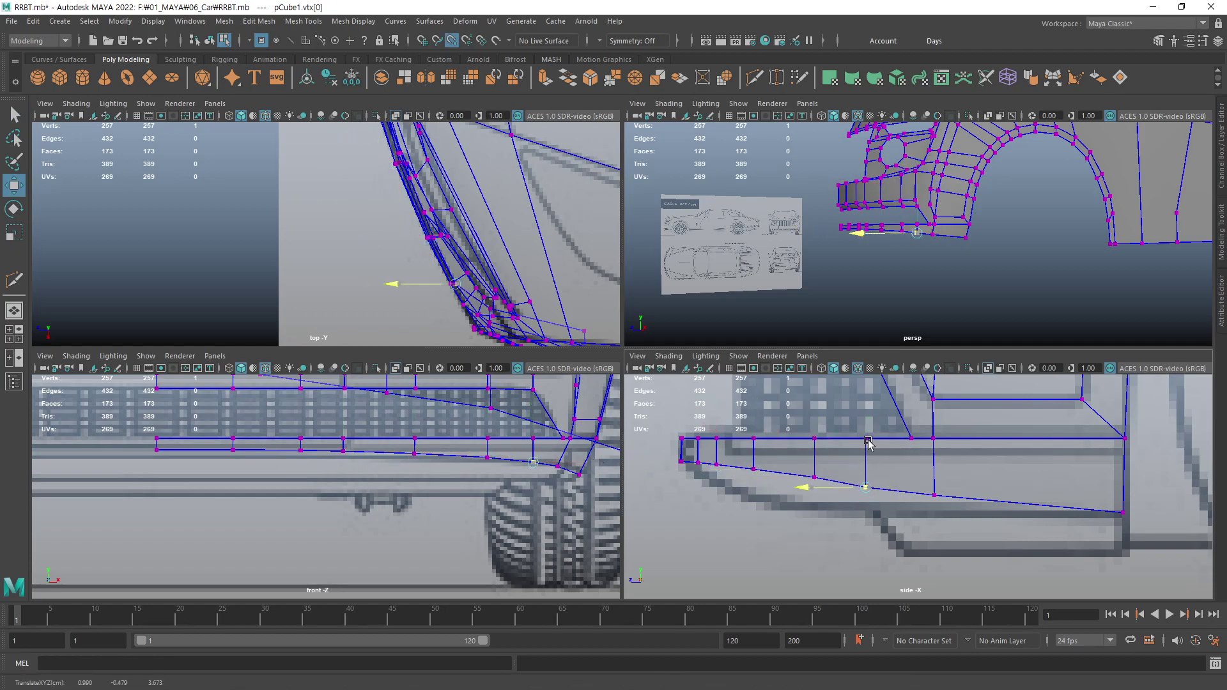
left_click(936, 494)
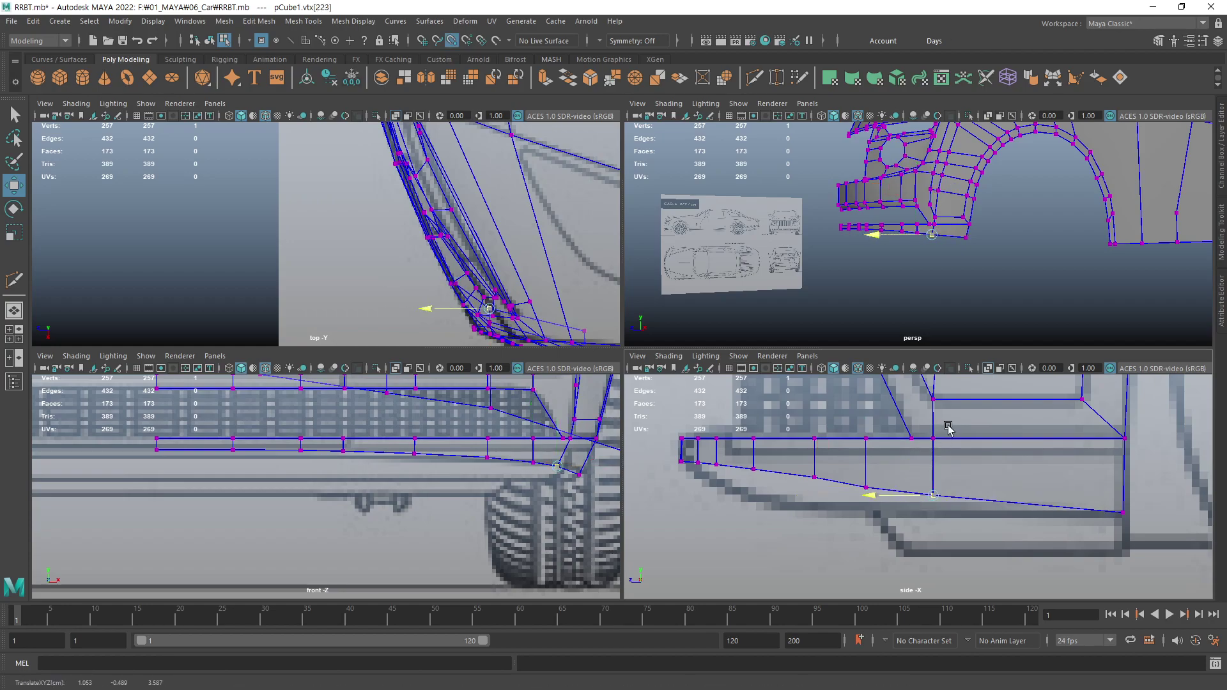
mouse_move(933, 470)
left_mouse_down()
mouse_move(934, 491)
mouse_move(948, 475)
left_mouse_up()
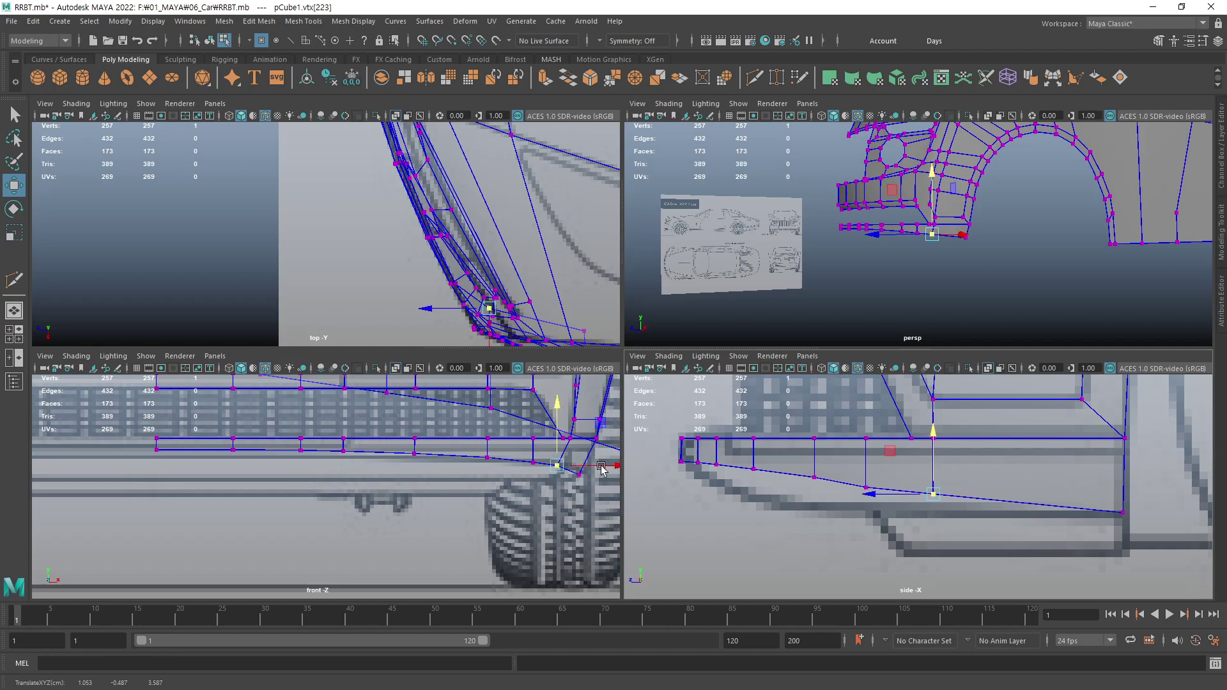
mouse_move(594, 465)
left_mouse_down()
mouse_move(606, 464)
mouse_move(553, 489)
left_mouse_up()
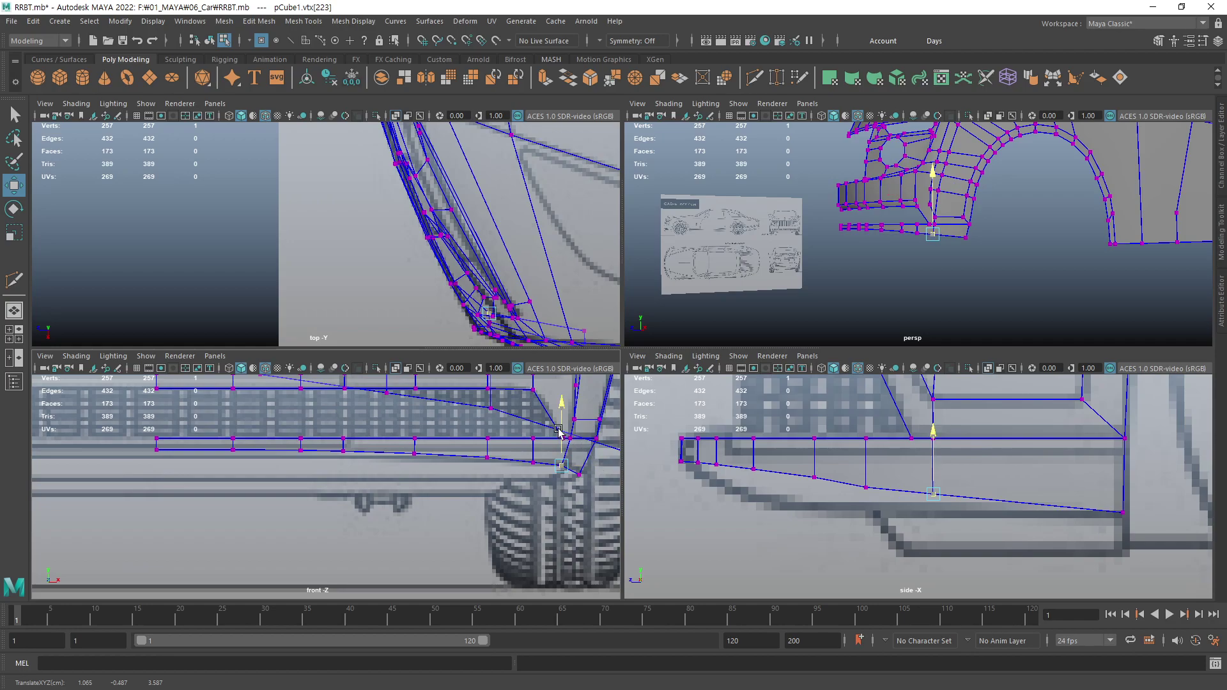
- Frame the car mesh, orbit to the wheel-arch bumper corner, and maximize the perspective view
left_click(869, 529)
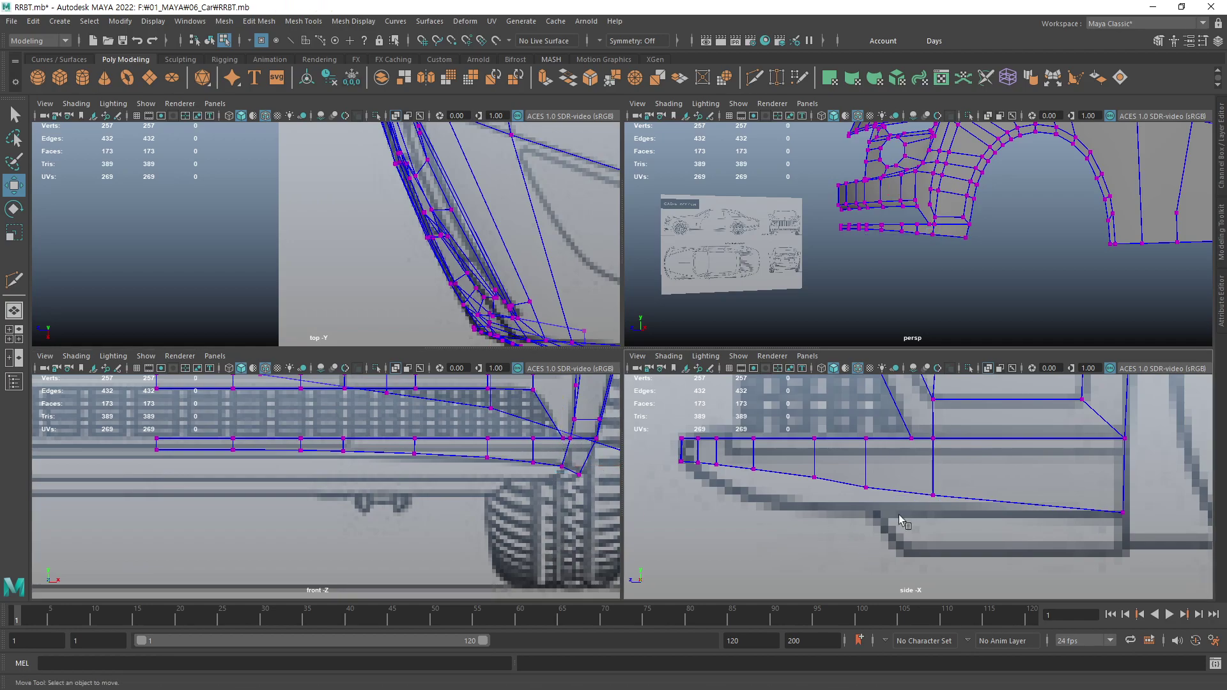
scroll(945, 472, "down", 2)
scroll(907, 454, "down", 2)
scroll(885, 449, "down", 2)
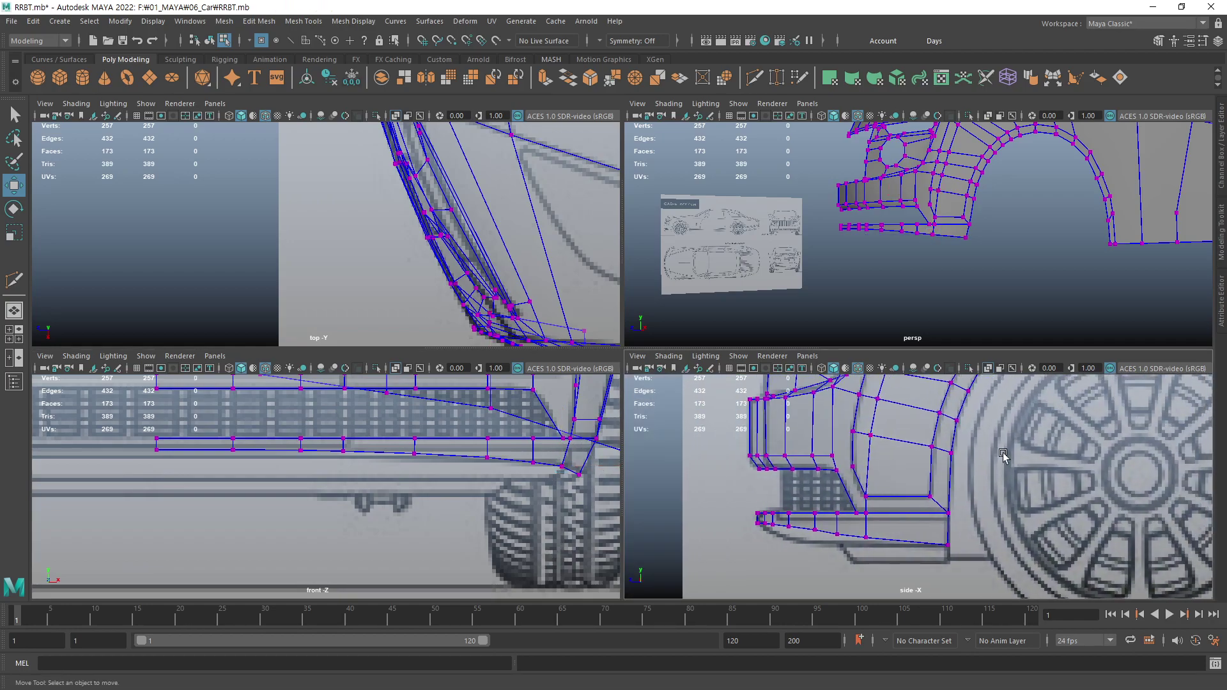
key("shift+f")
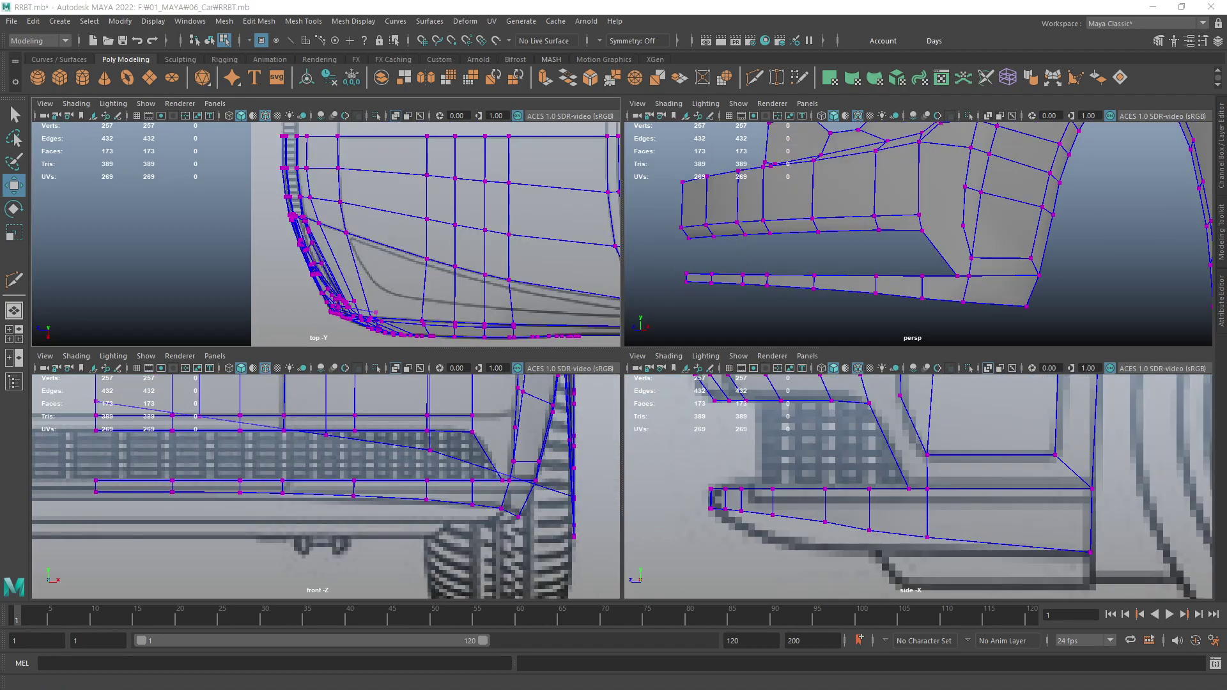
left_click(1002, 136)
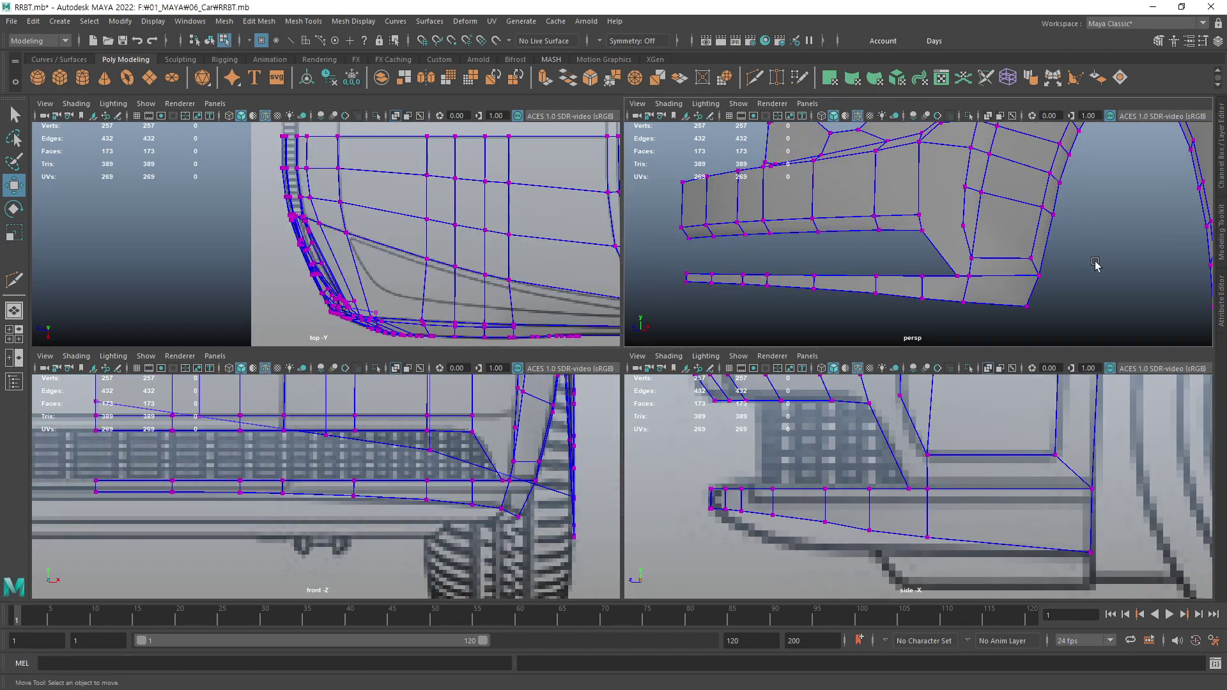
mouse_move(1095, 265)
left_mouse_down("alt")
mouse_move(972, 224)
mouse_move(895, 241)
mouse_move(880, 269)
mouse_move(889, 259)
left_mouse_up("alt")
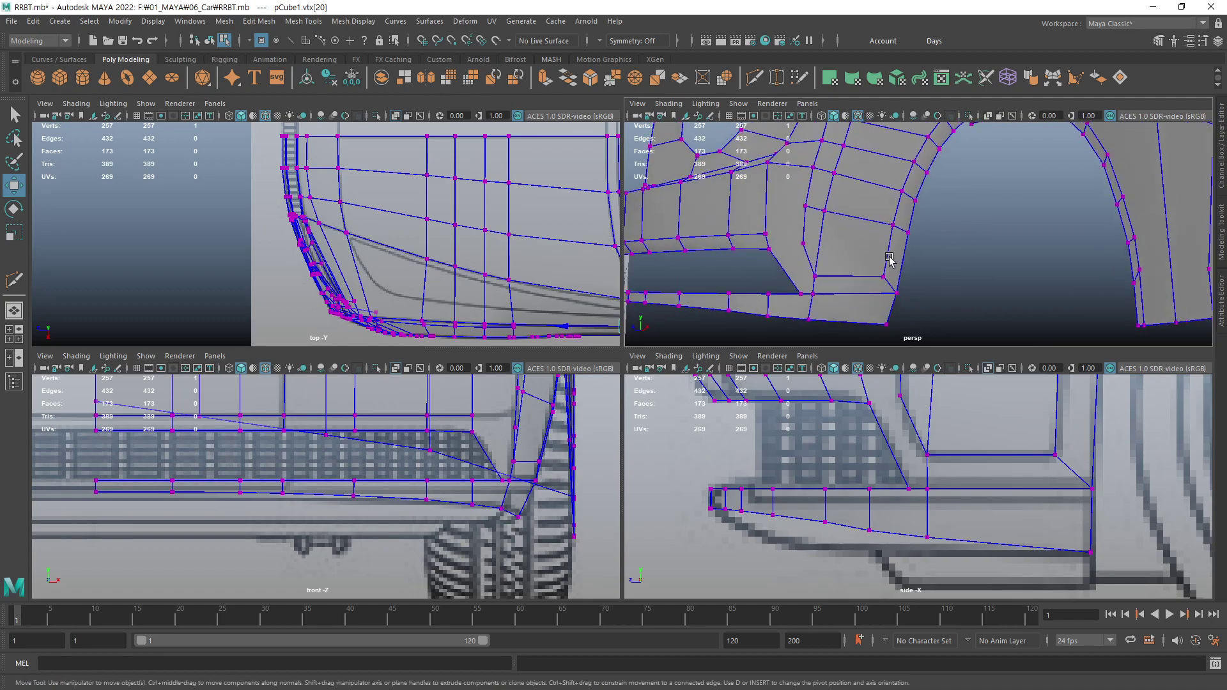
key("space")
scroll(729, 389, "down", 2)
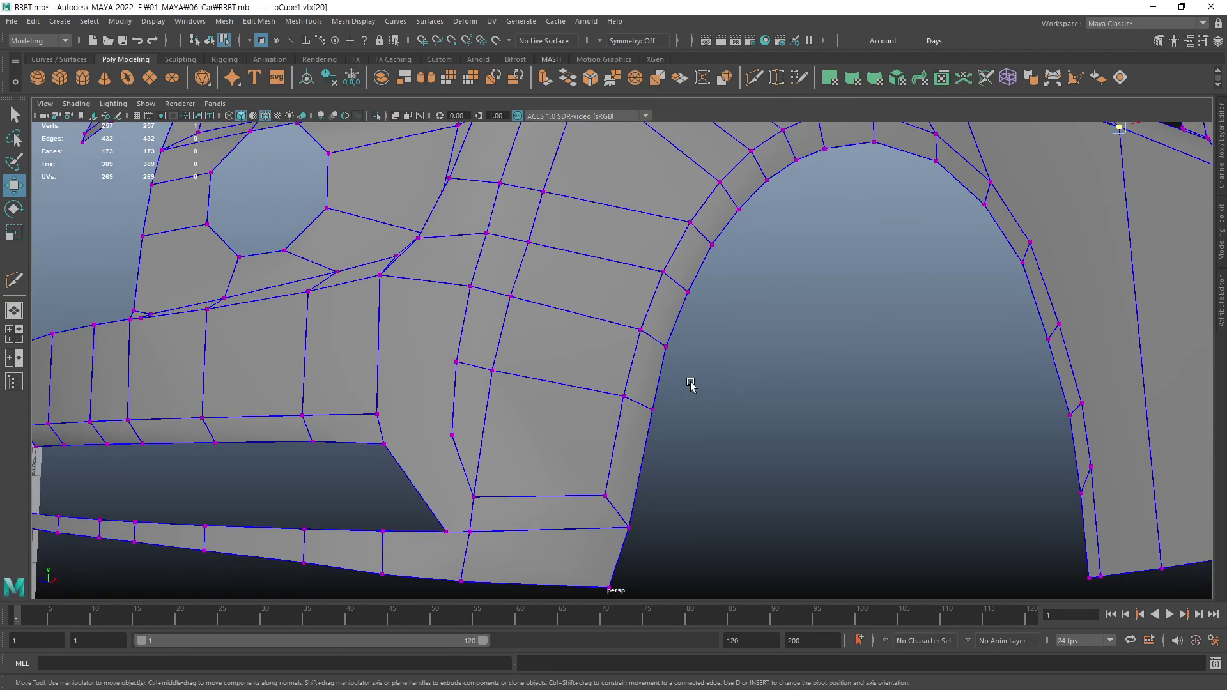
- Multi-Cut a new edge across the wheel-arch corner panel
left_click(754, 78)
left_click(474, 497)
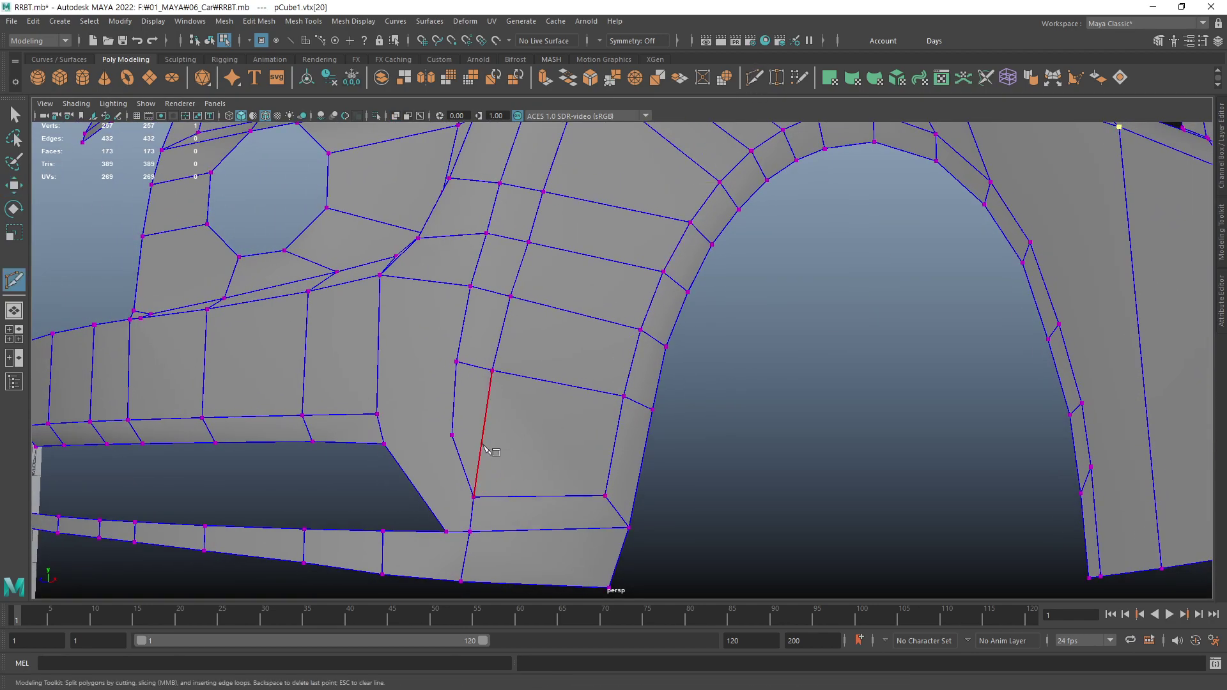
left_click(483, 445)
left_click_drag(620, 421, 613, 470)
left_click(636, 488)
key("Return")
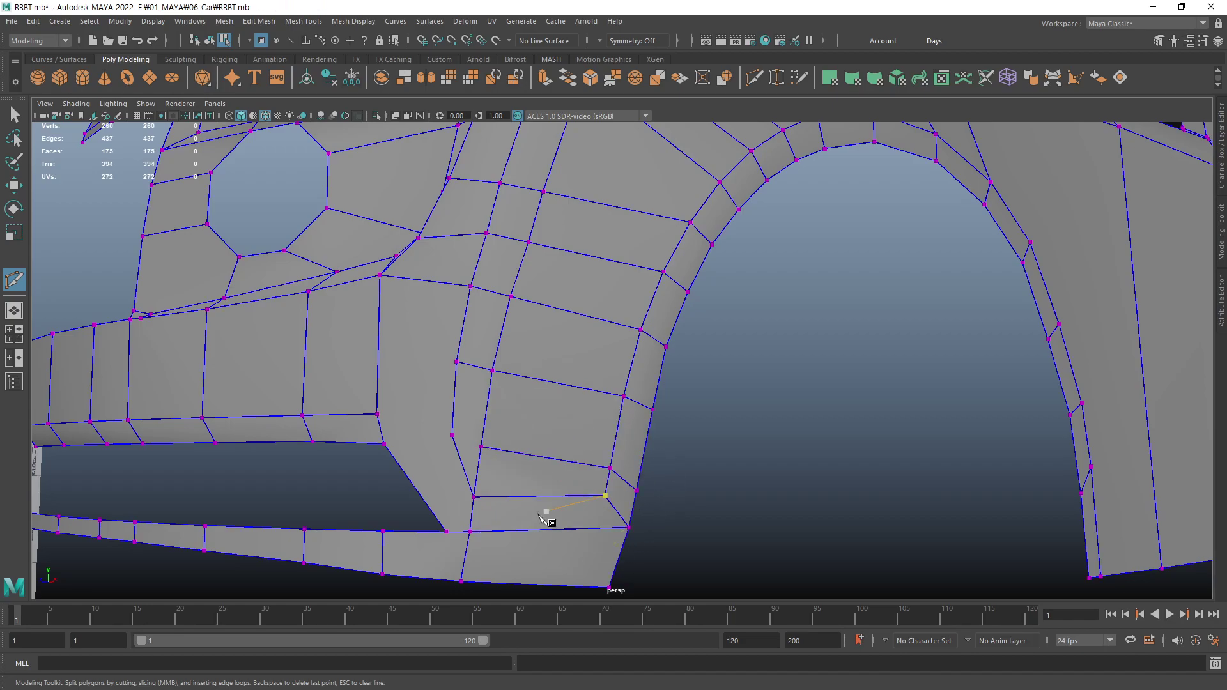
- Delete the unwanted bottom edge and its two leftover vertices
key("w")
key("F10")
left_click(480, 488)
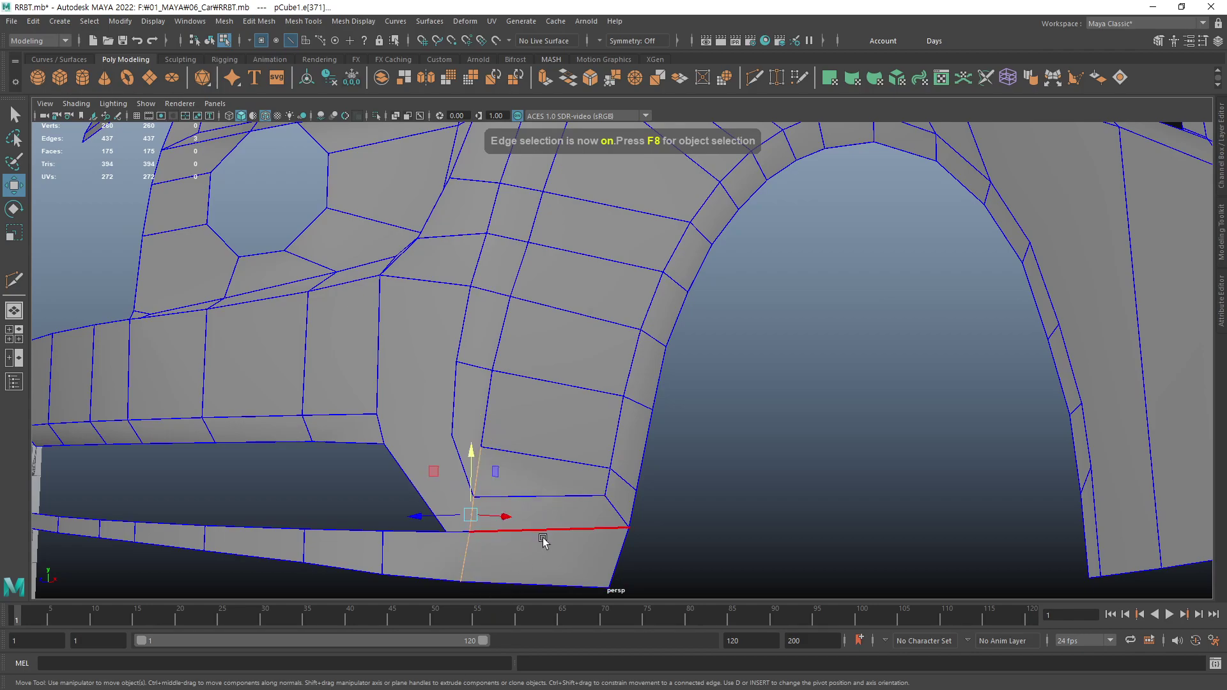
key("Delete")
key("F9")
left_click(473, 531)
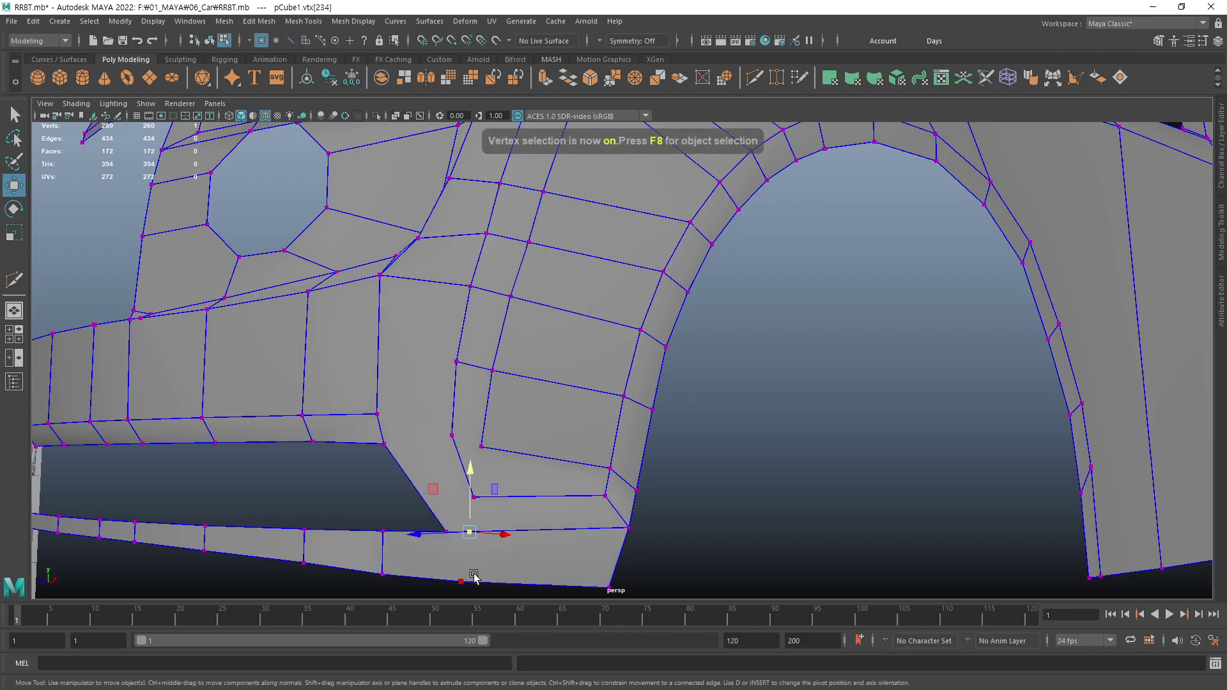
left_click(460, 582, "shift")
key("Delete")
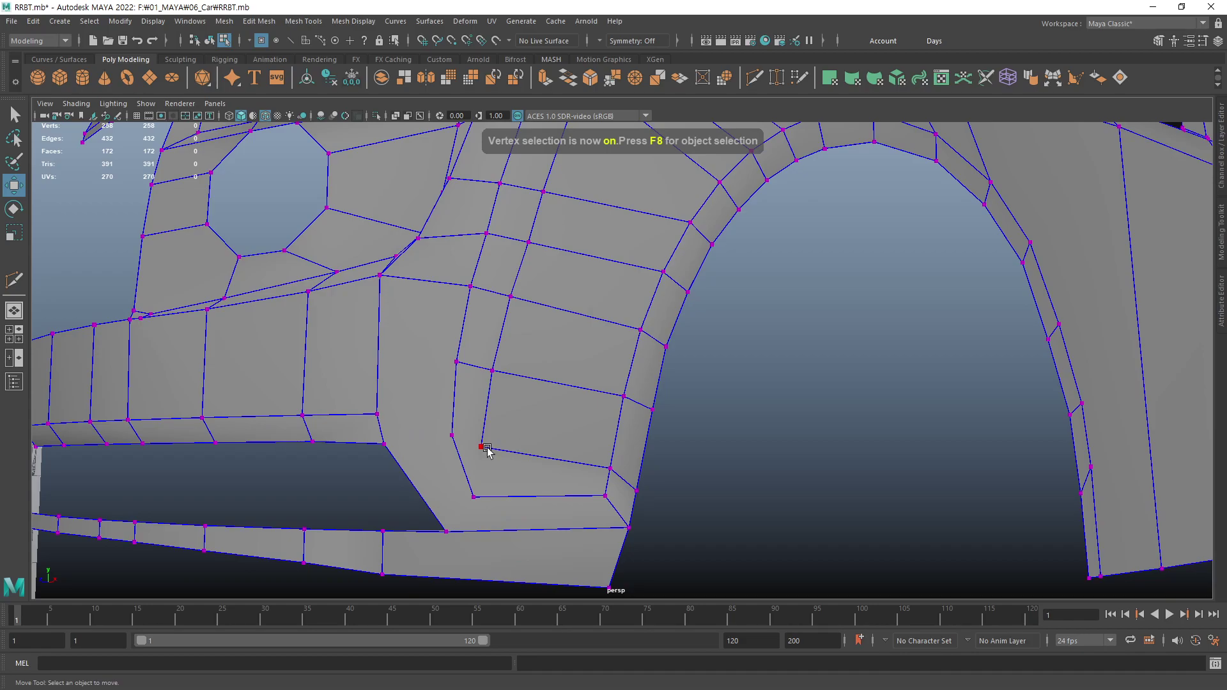
- Move the new inner corner vertex to match the side blueprint outline
left_click(481, 447)
key("space")
key("space")
scroll(701, 509, "up", 3)
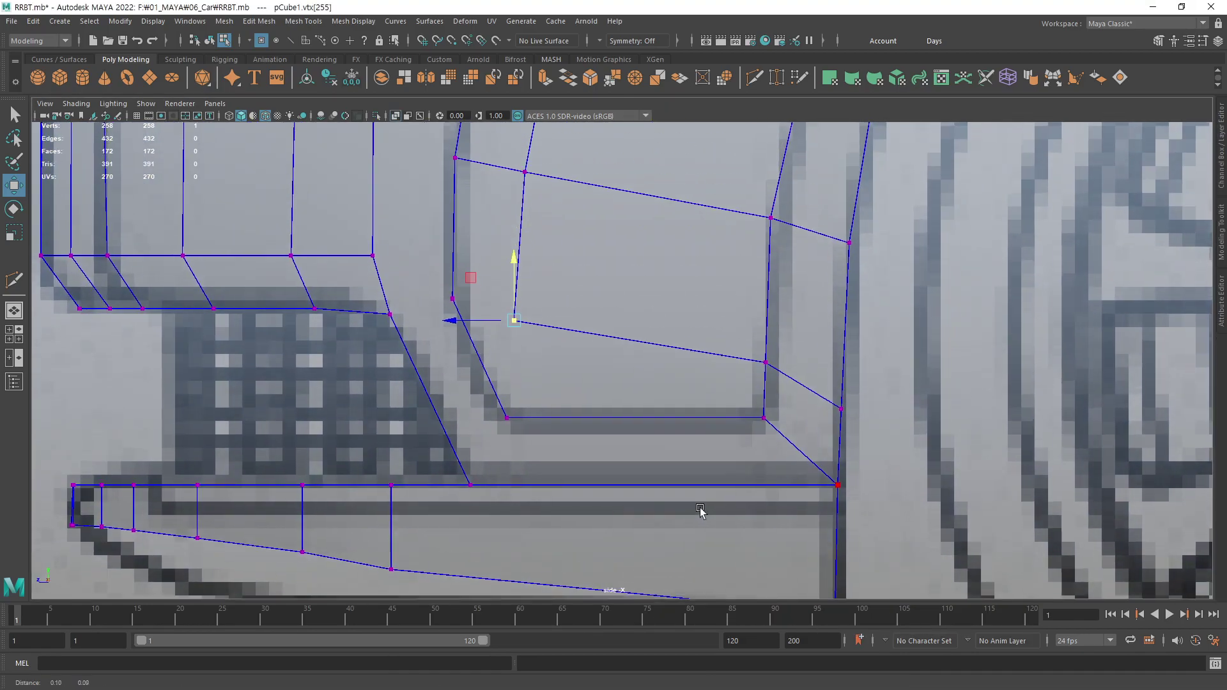
middle_click_drag(701, 509, 625, 488, "alt")
mouse_move(546, 430)
middle_mouse_down()
mouse_move(575, 441)
mouse_move(562, 405)
middle_mouse_up()
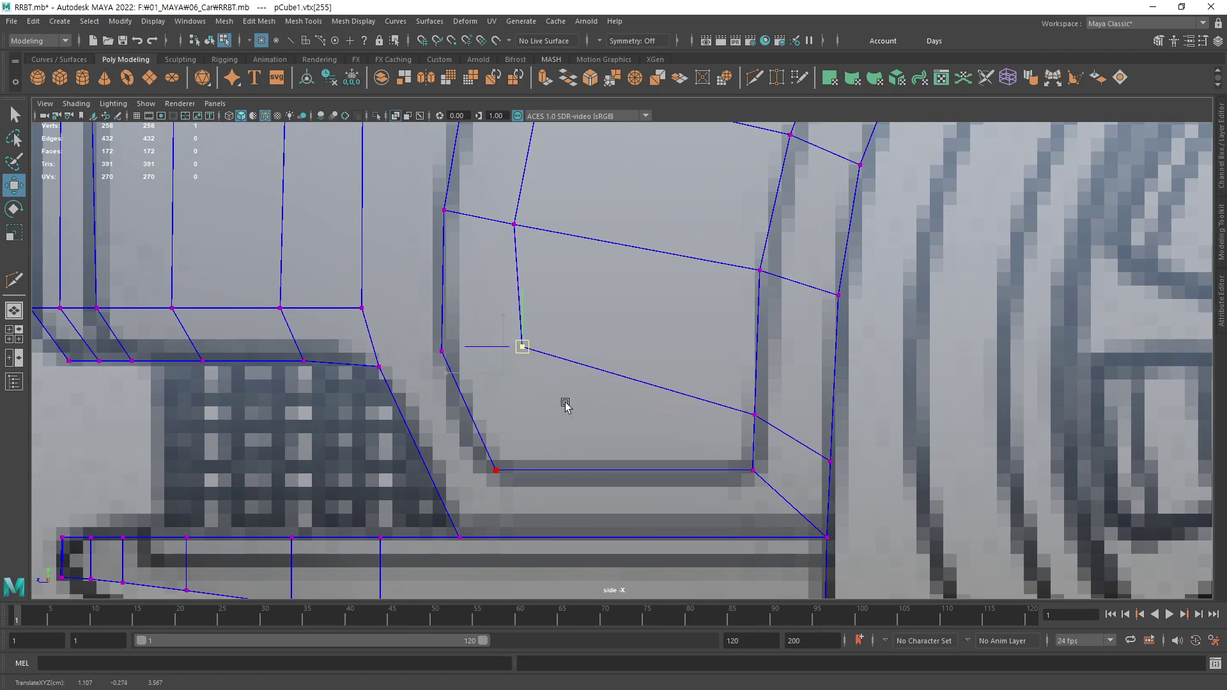
- Insert a vertex on the lower inner edge and move it and the upper inner vertex to the blueprint corner
left_click(754, 80)
left_click(573, 358)
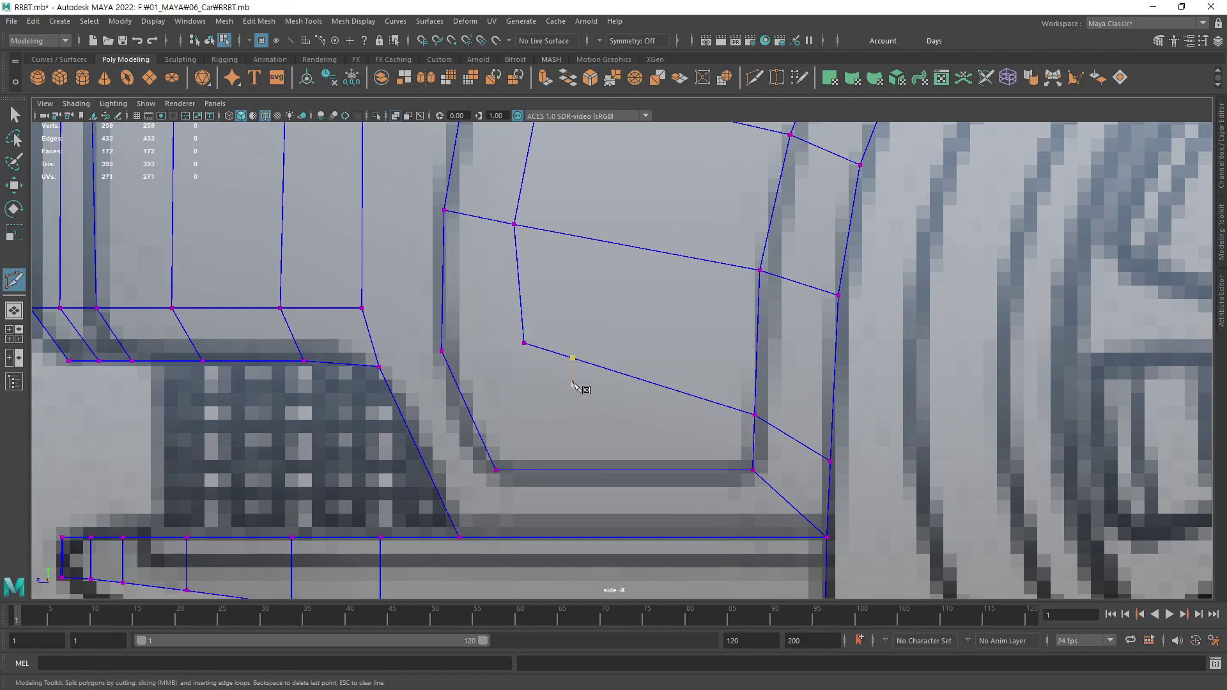
key("Return")
key("w")
middle_click_drag(589, 405, 581, 451)
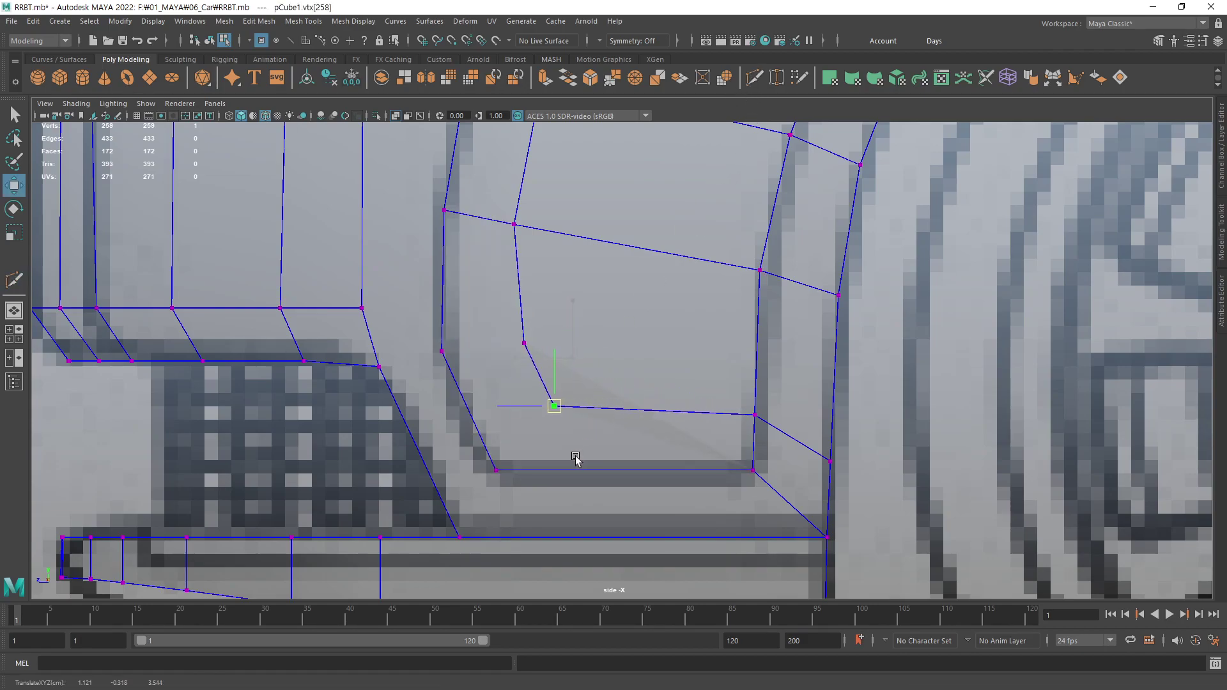
left_click(524, 342)
mouse_move(557, 403)
middle_mouse_down()
mouse_move(569, 419)
mouse_move(560, 438)
middle_mouse_up()
left_click(554, 401)
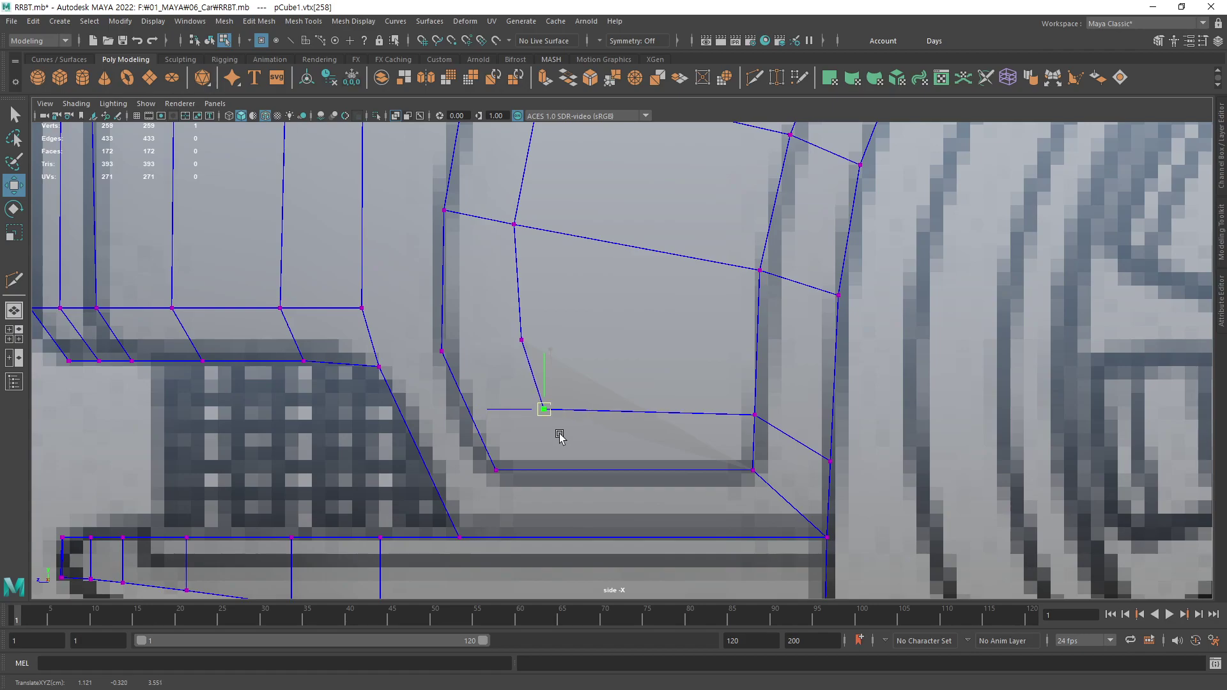
middle_click_drag(553, 397, 543, 399)
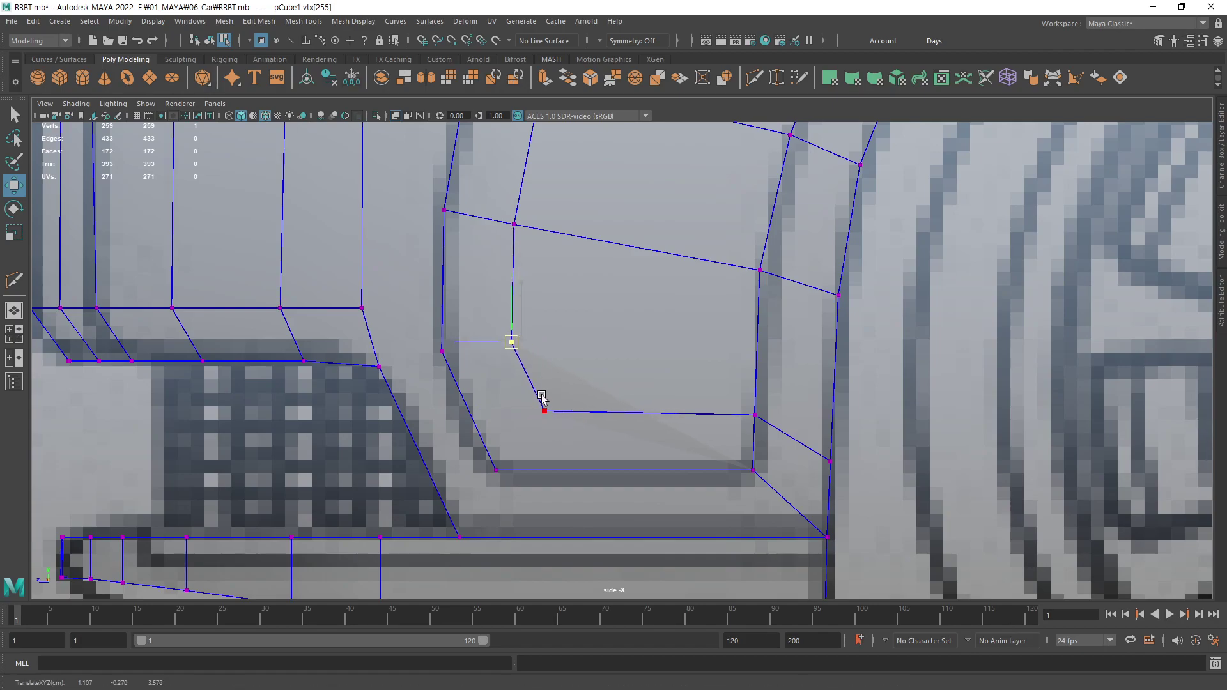
left_click(546, 412)
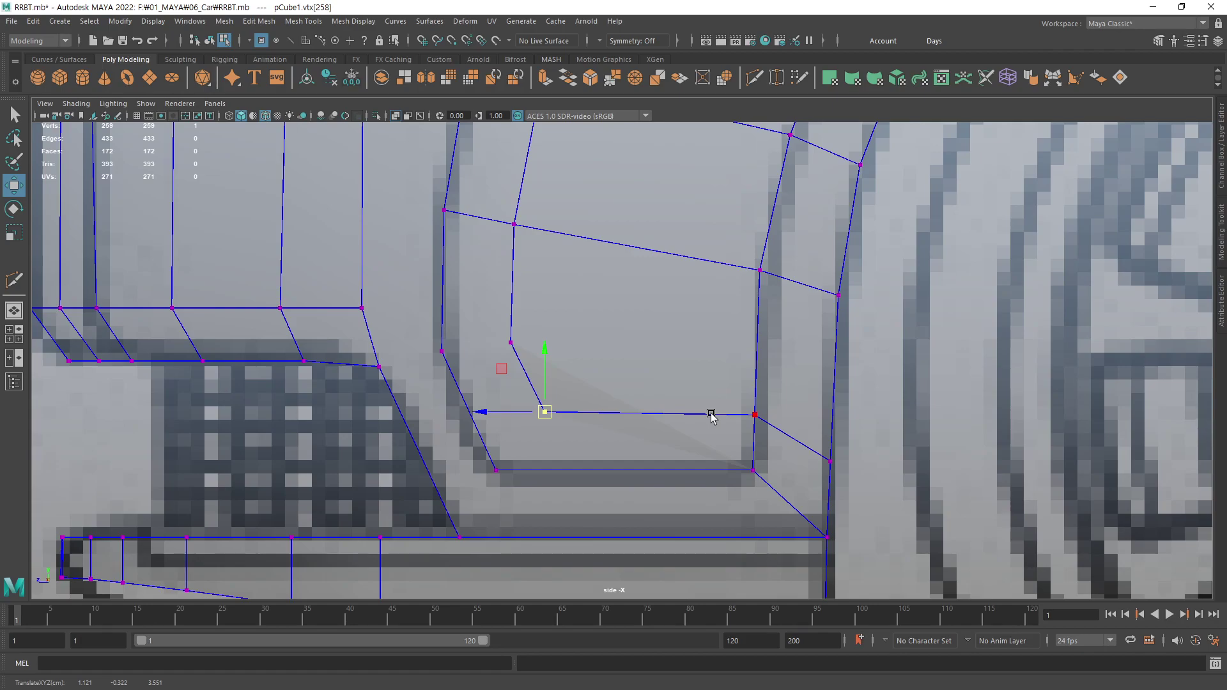
- Cut edges linking the inner vertices to the panel's left edge, lip top edge and grille outline corner
left_click(754, 77)
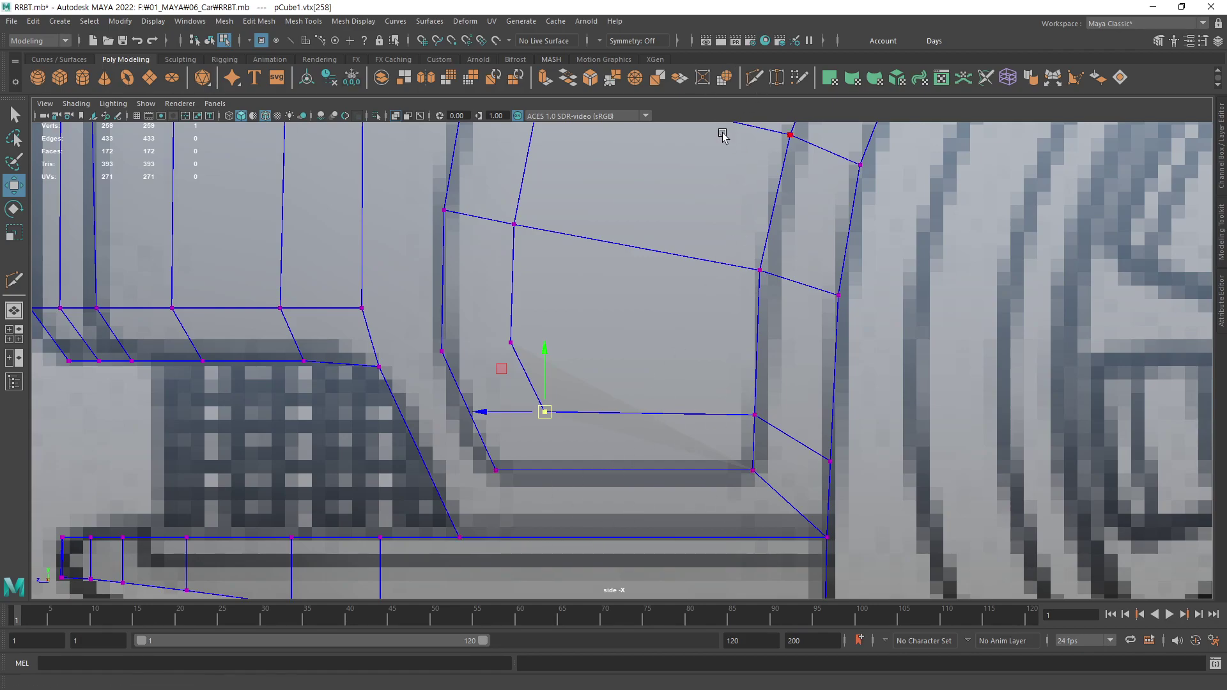
left_click(441, 351)
key("Return")
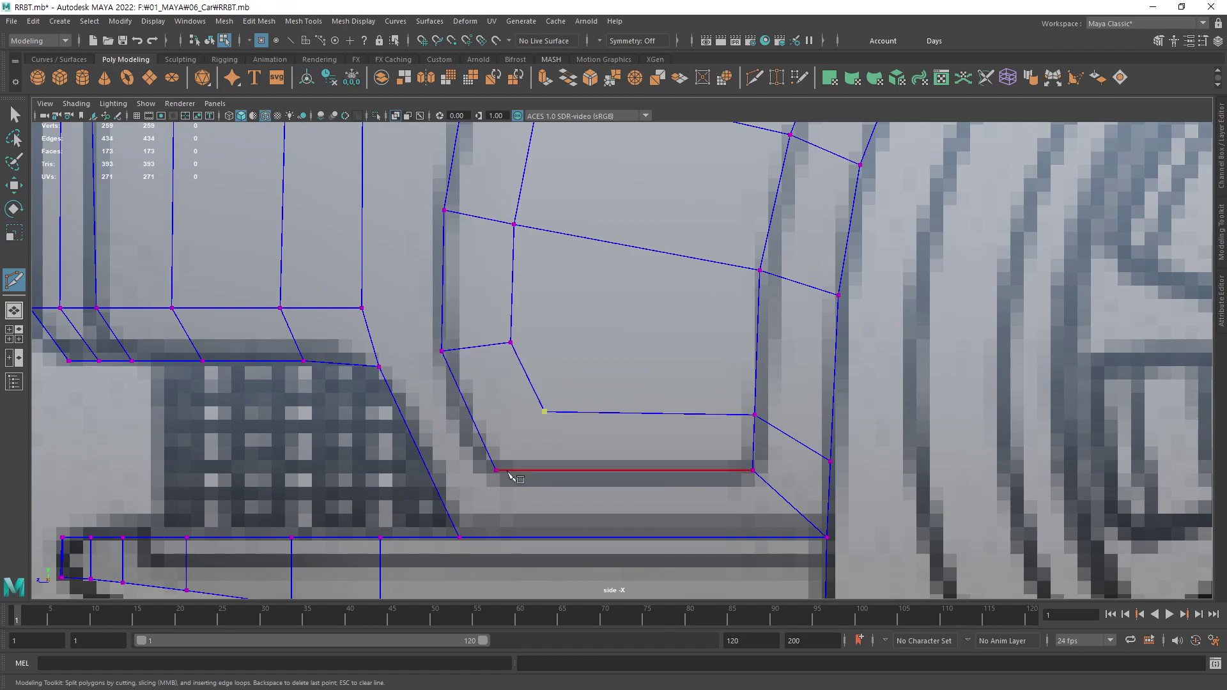
left_click(496, 471)
left_click(459, 538)
left_click(380, 367)
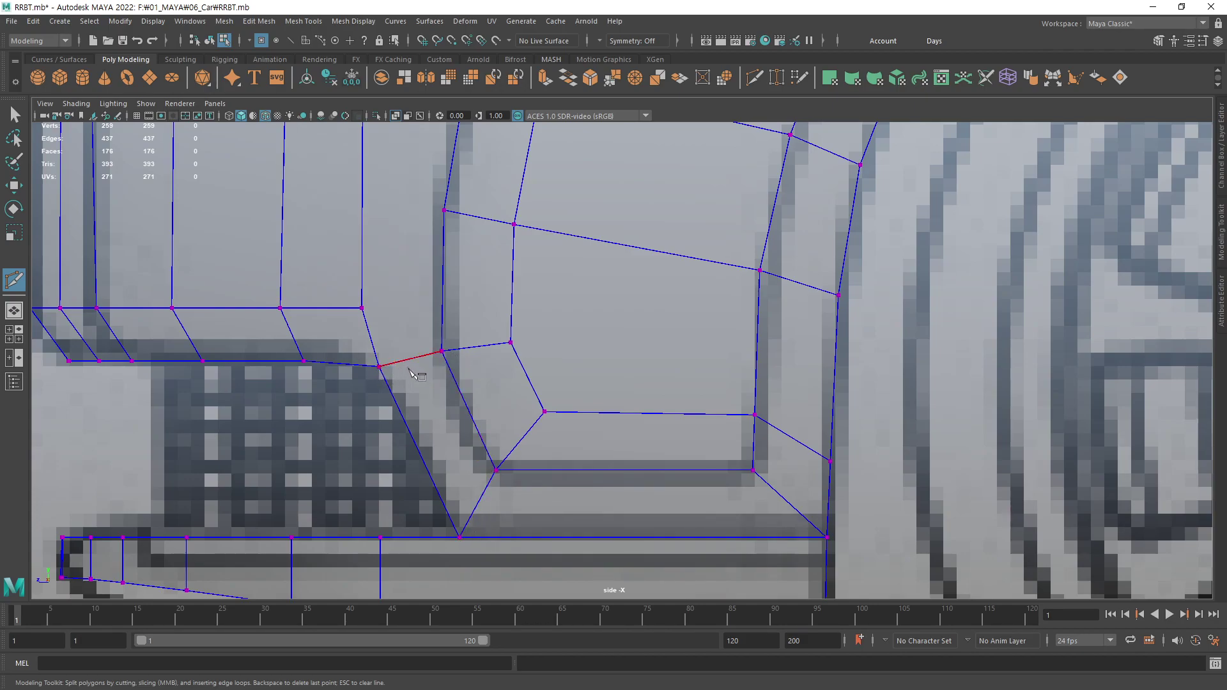
key("w")
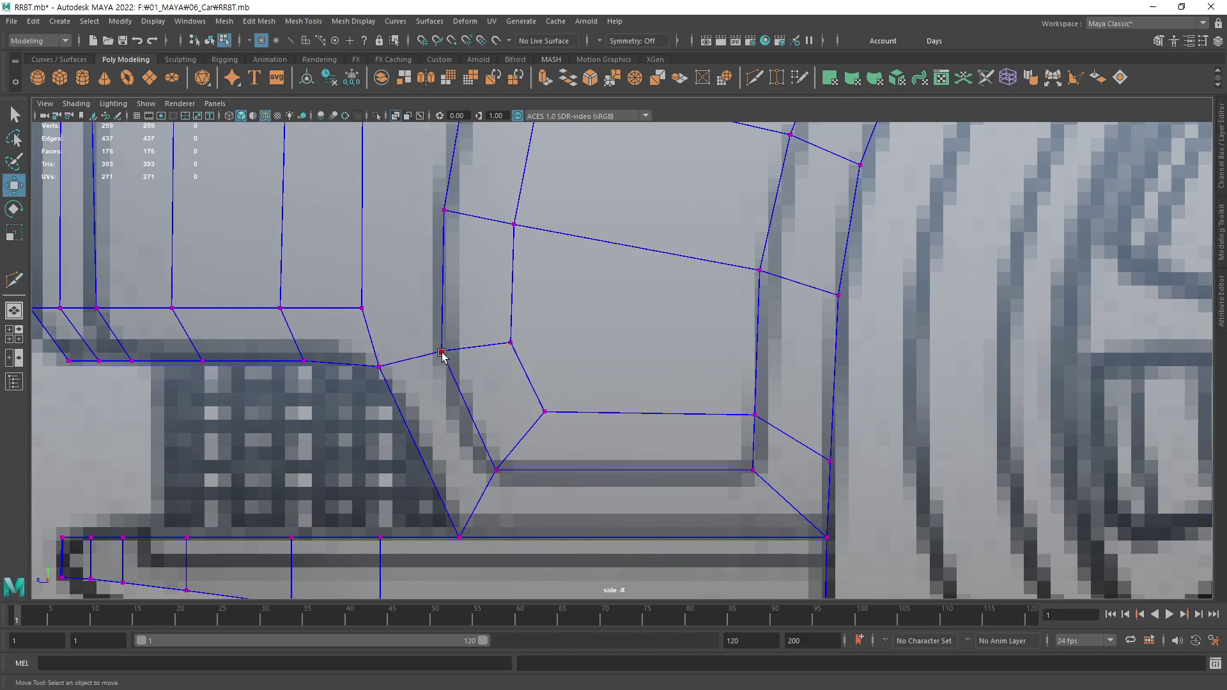
- Nudge the upper inner vertex and the grille's upper corner vertex to line up with the blueprint
left_click(441, 350)
left_click(510, 344)
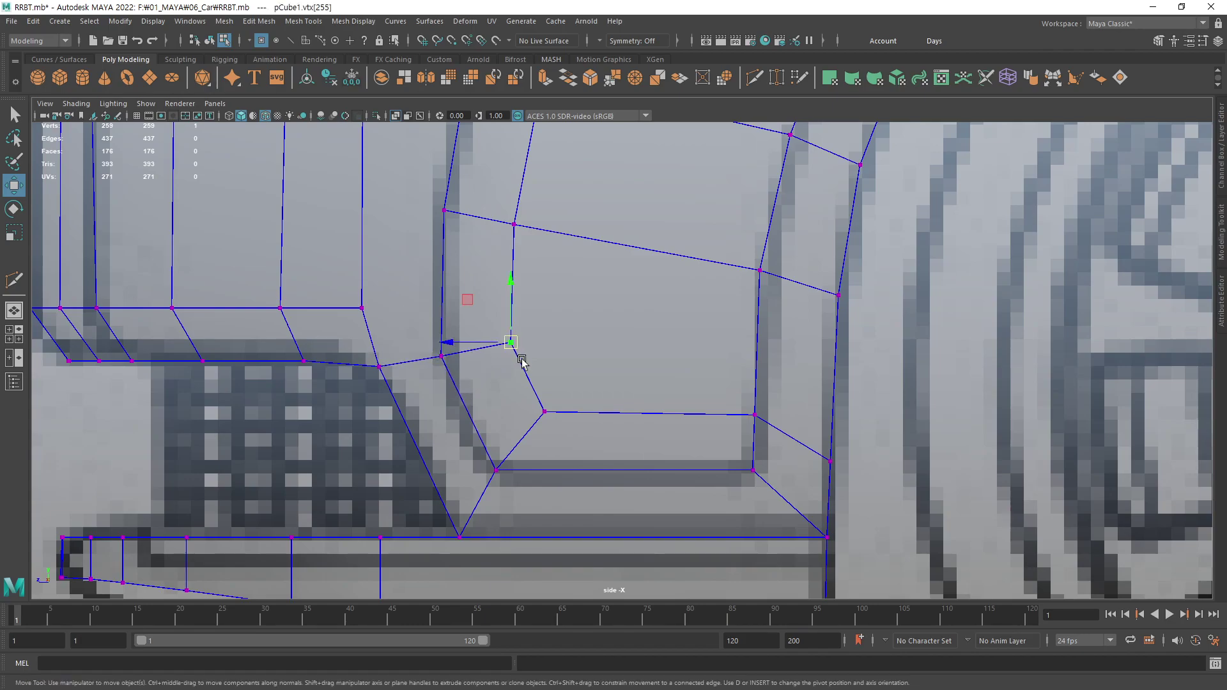
middle_click_drag(521, 361, 521, 369)
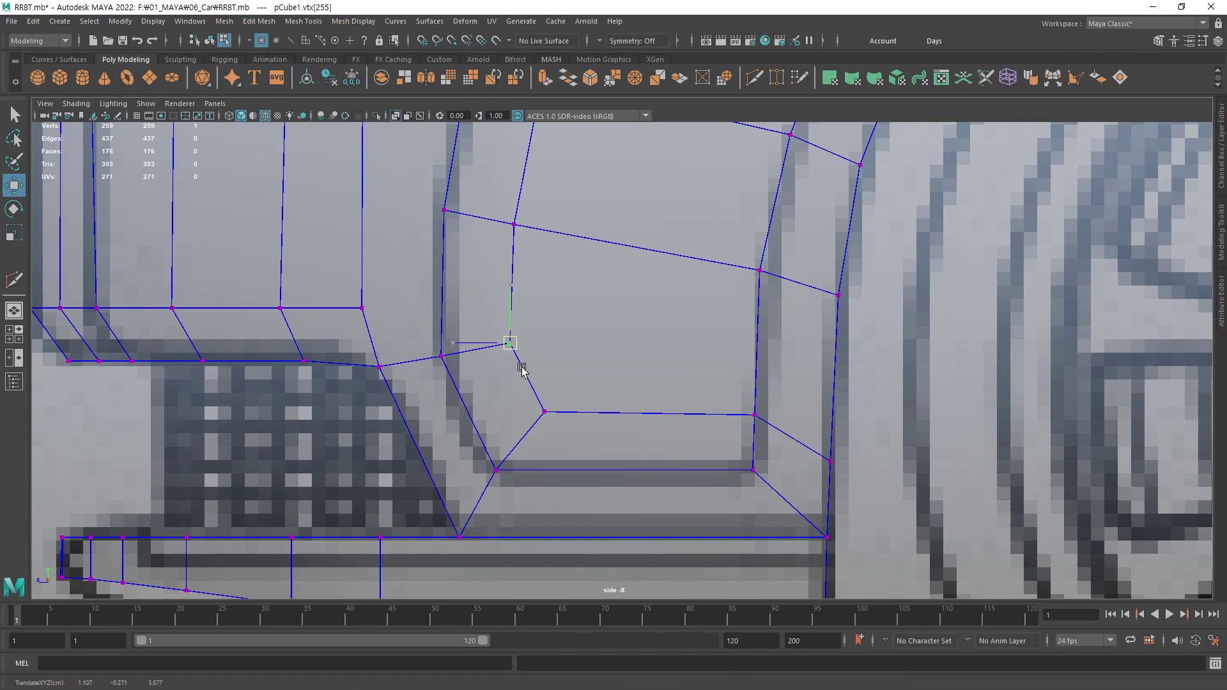
middle_click_drag(425, 425, 514, 396, "alt")
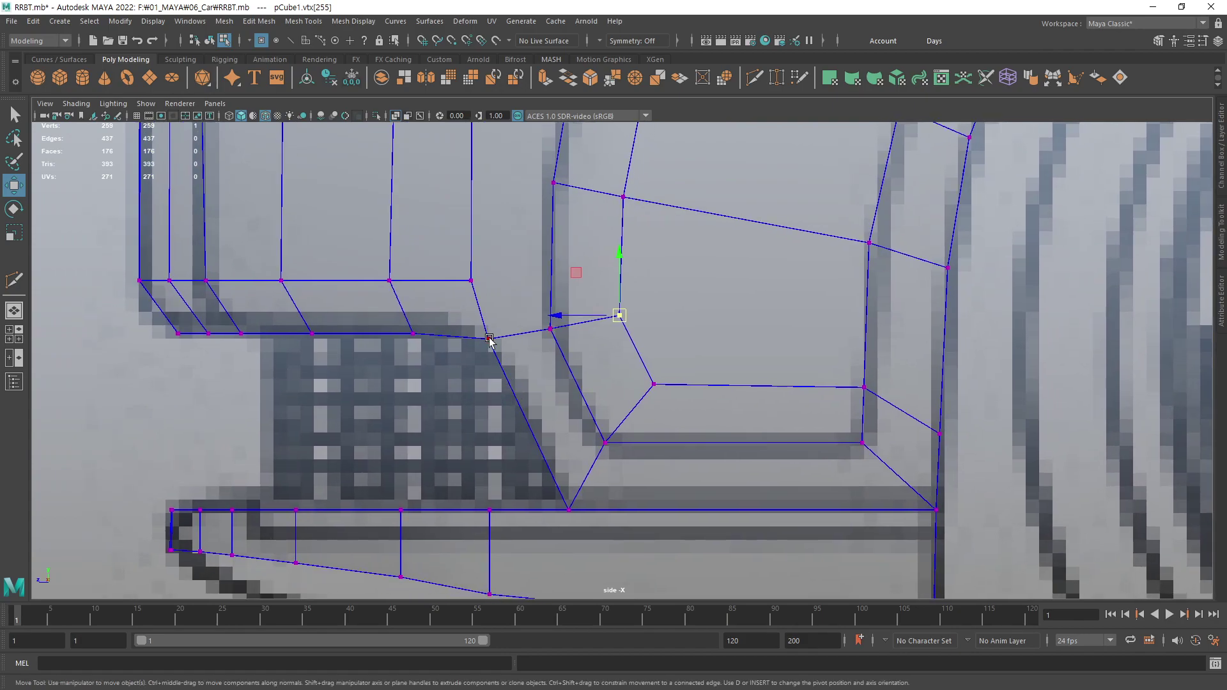
left_click(489, 338)
middle_click_drag(490, 340, 497, 370)
left_click(399, 332)
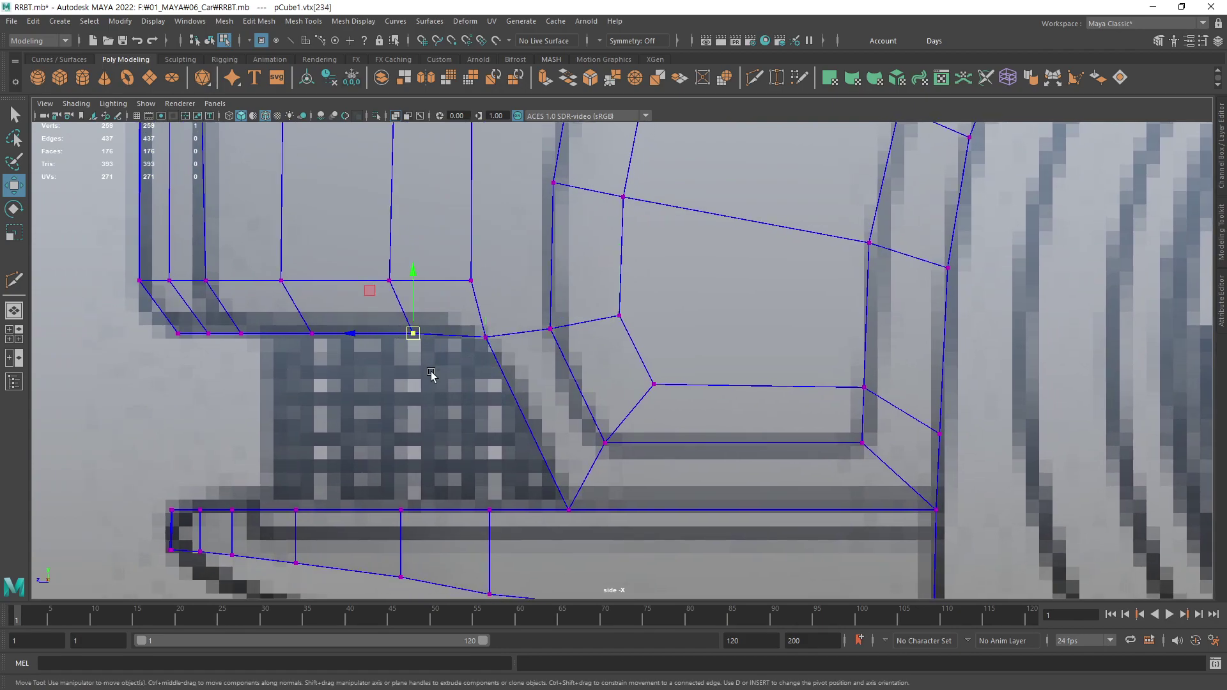
left_click(482, 342)
middle_click_drag(483, 343, 491, 366)
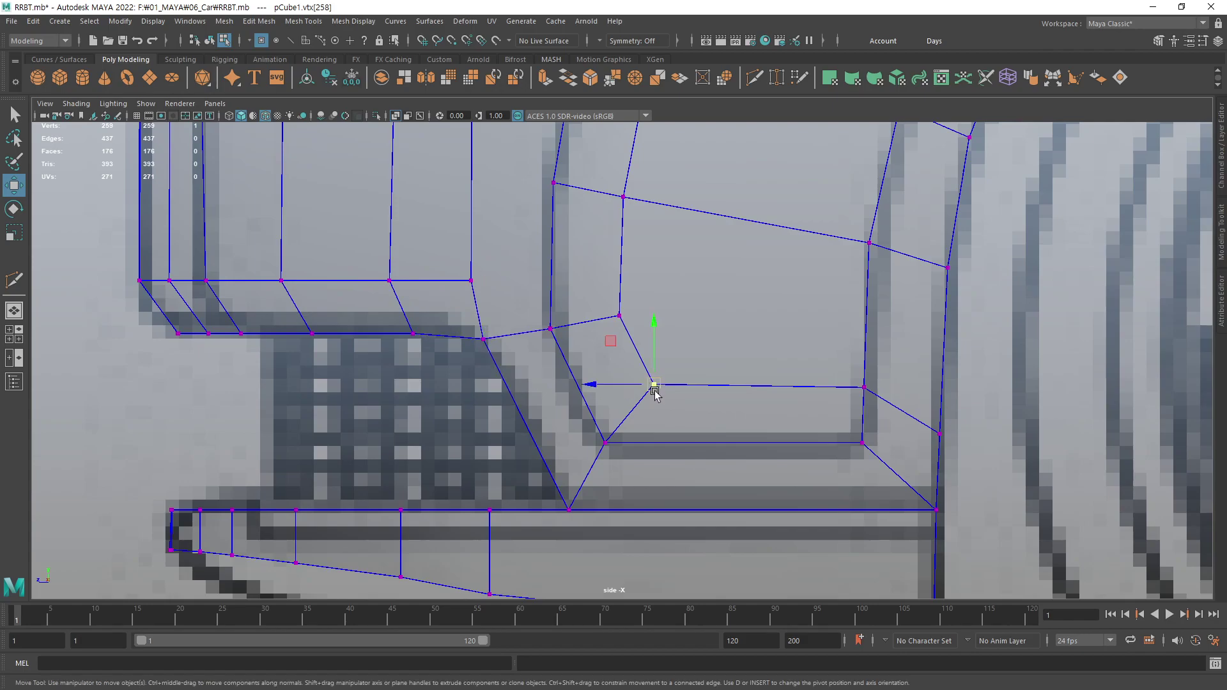
- Select vertices on the wheel-arch panel's middle edge to reposition them against the side blueprint
left_click(250, 445)
scroll(639, 381, "down", 2)
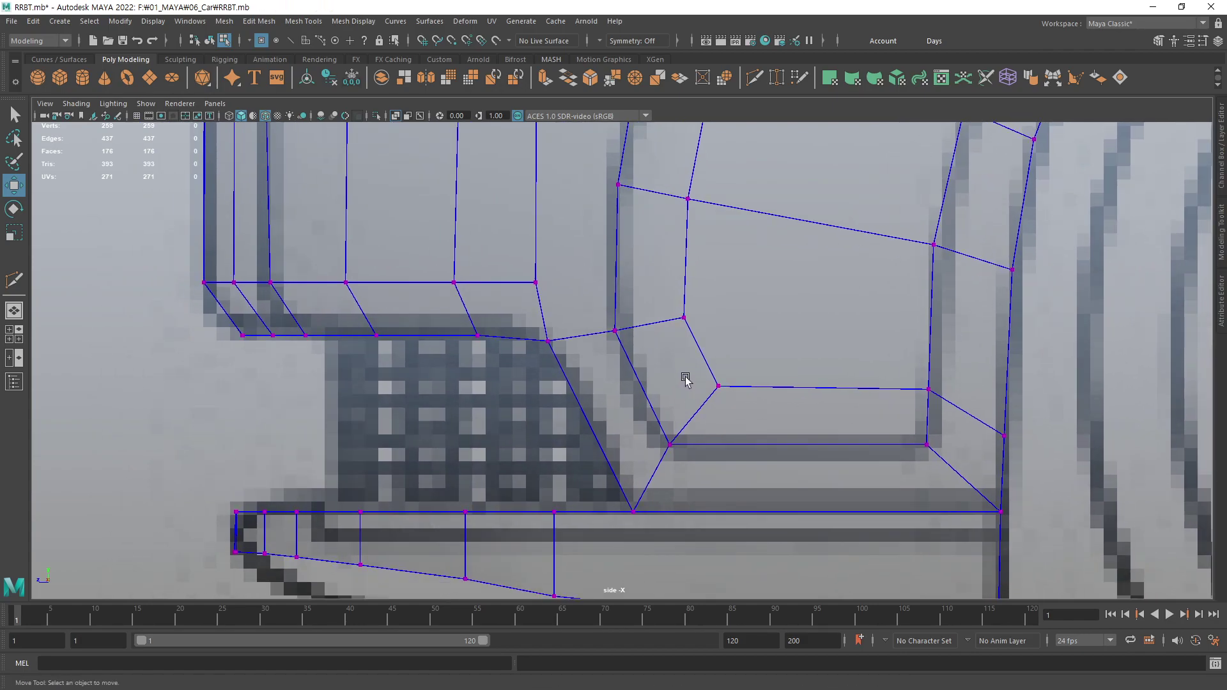
scroll(685, 384, "down", 1)
scroll(687, 383, "up", 2)
scroll(671, 402, "up", 2)
middle_click_drag(651, 418, 655, 442, "alt")
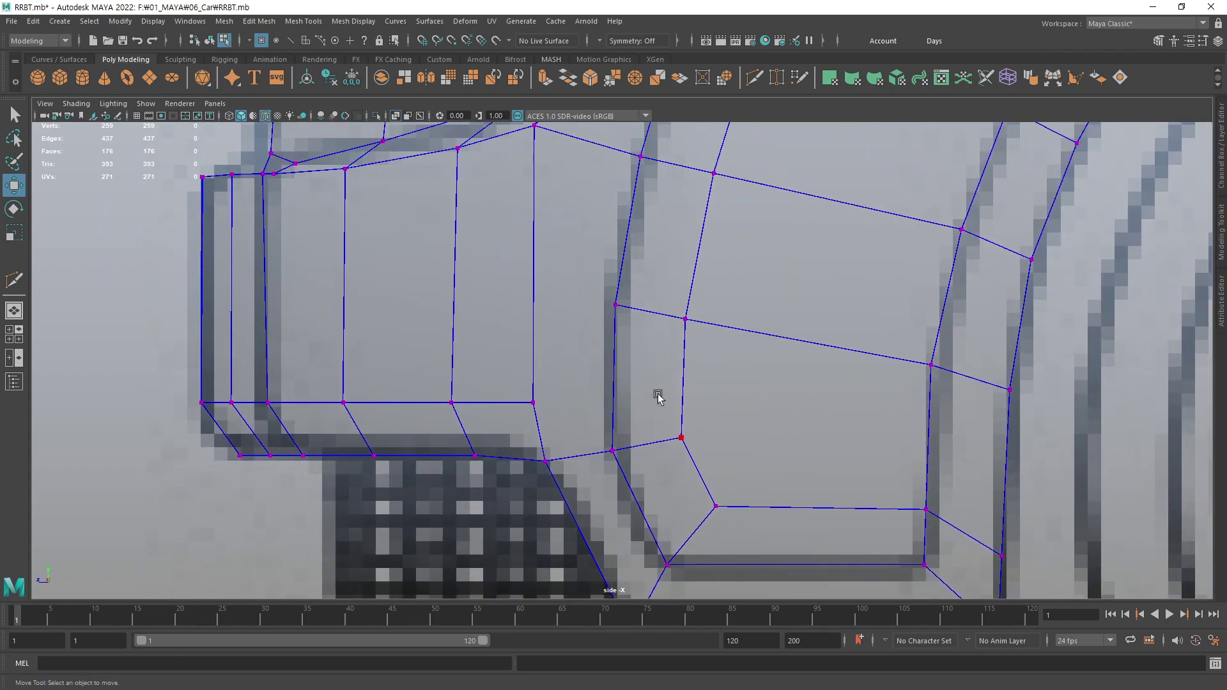
left_click(616, 305)
left_click(657, 348)
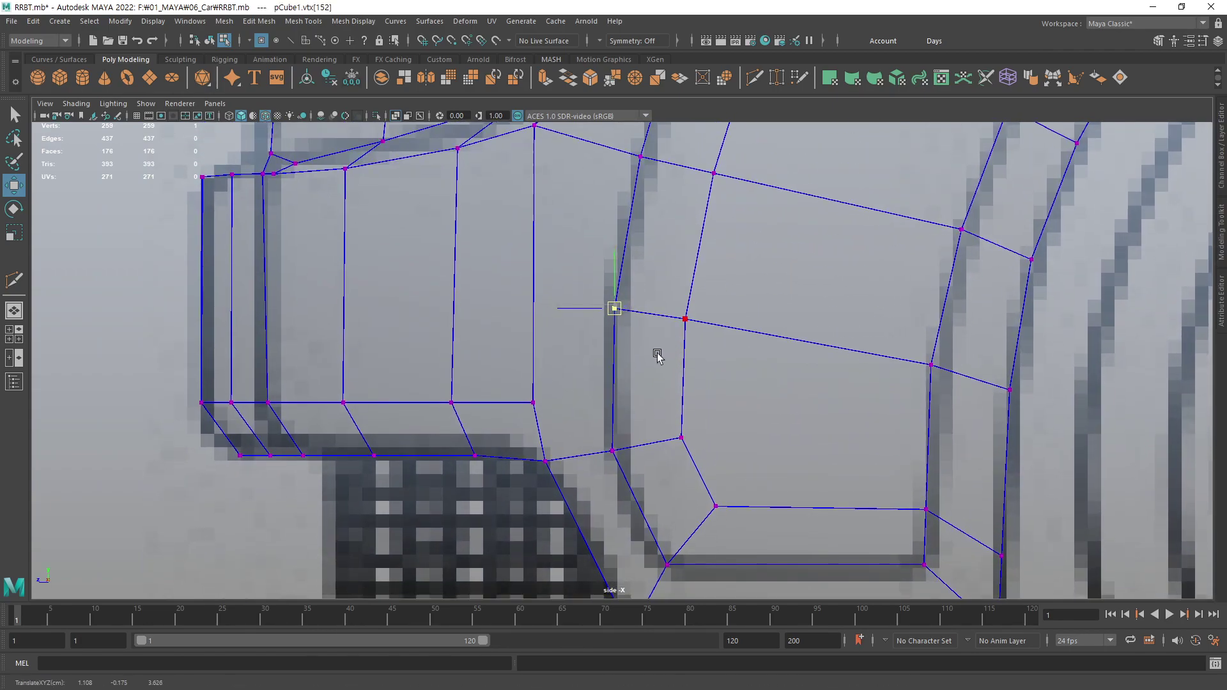
left_click(684, 321)
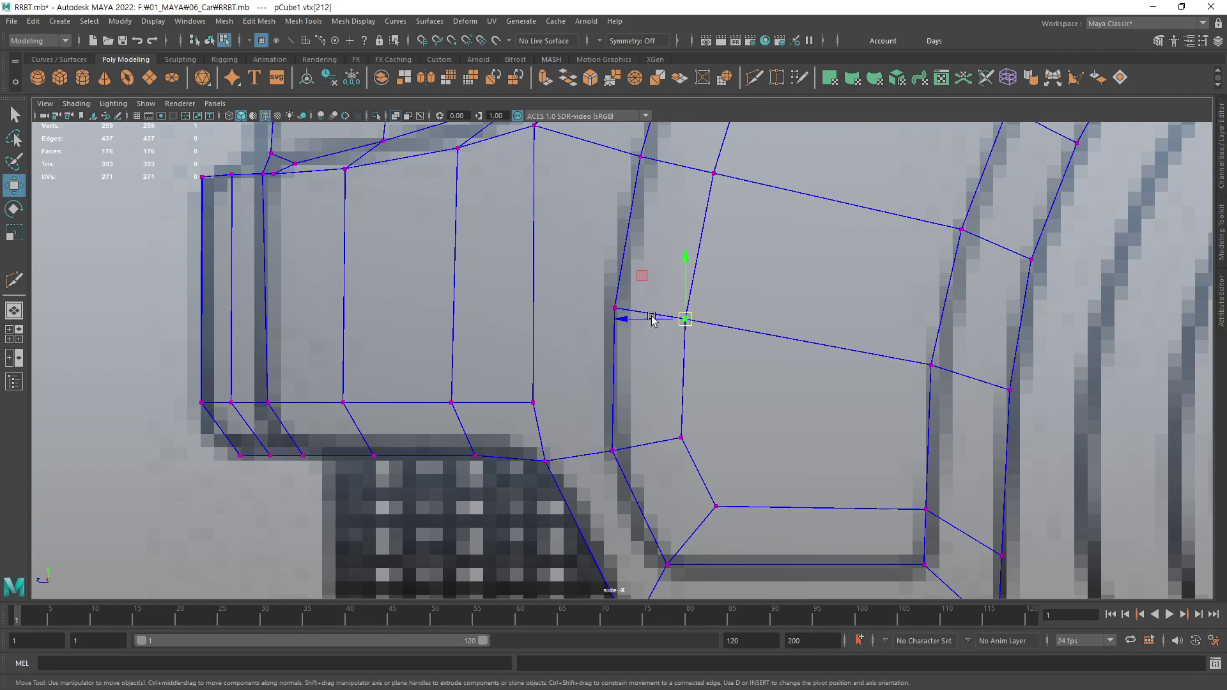
left_click(190, 485)
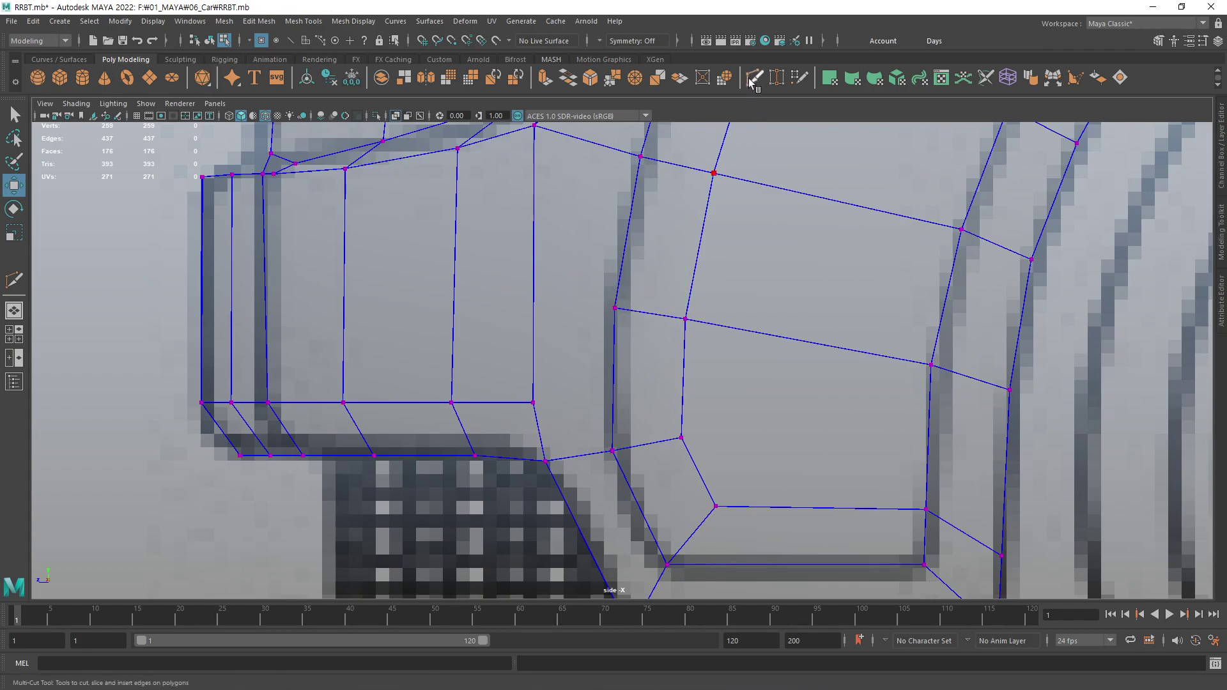
- Multi-Cut a horizontal edge line from the bumper's front edge across to the arch panel's left vertex
key("ctrl+shift+x")
left_click(615, 309)
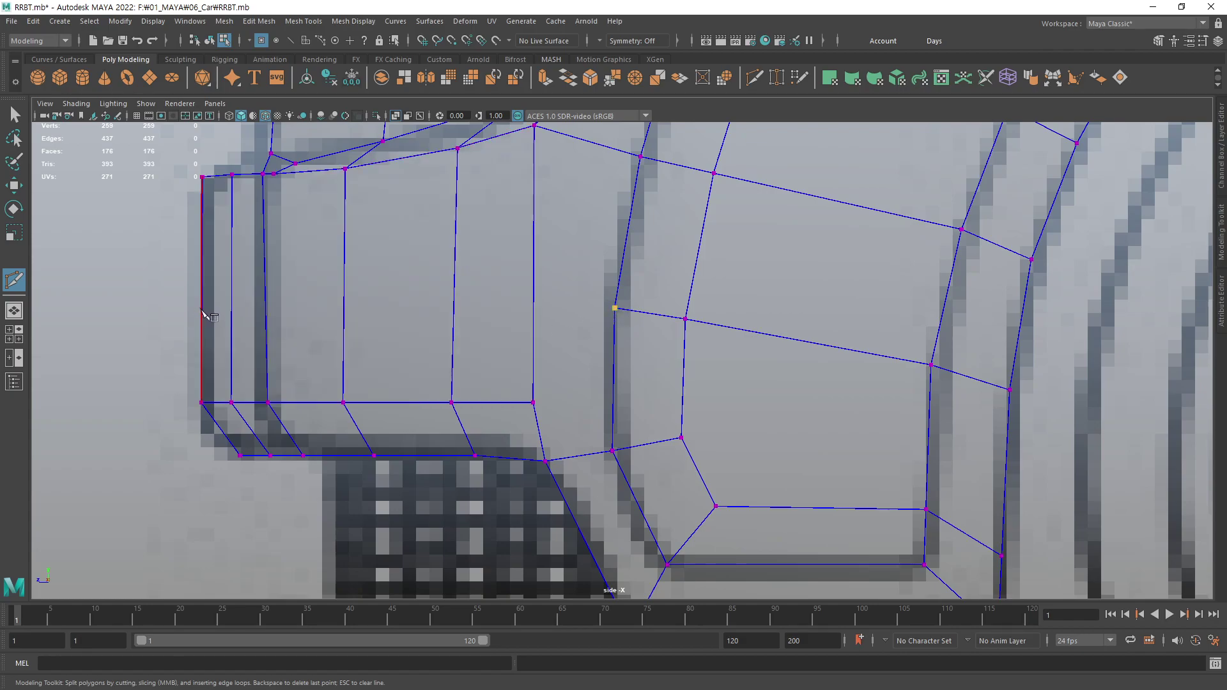
left_click(202, 308)
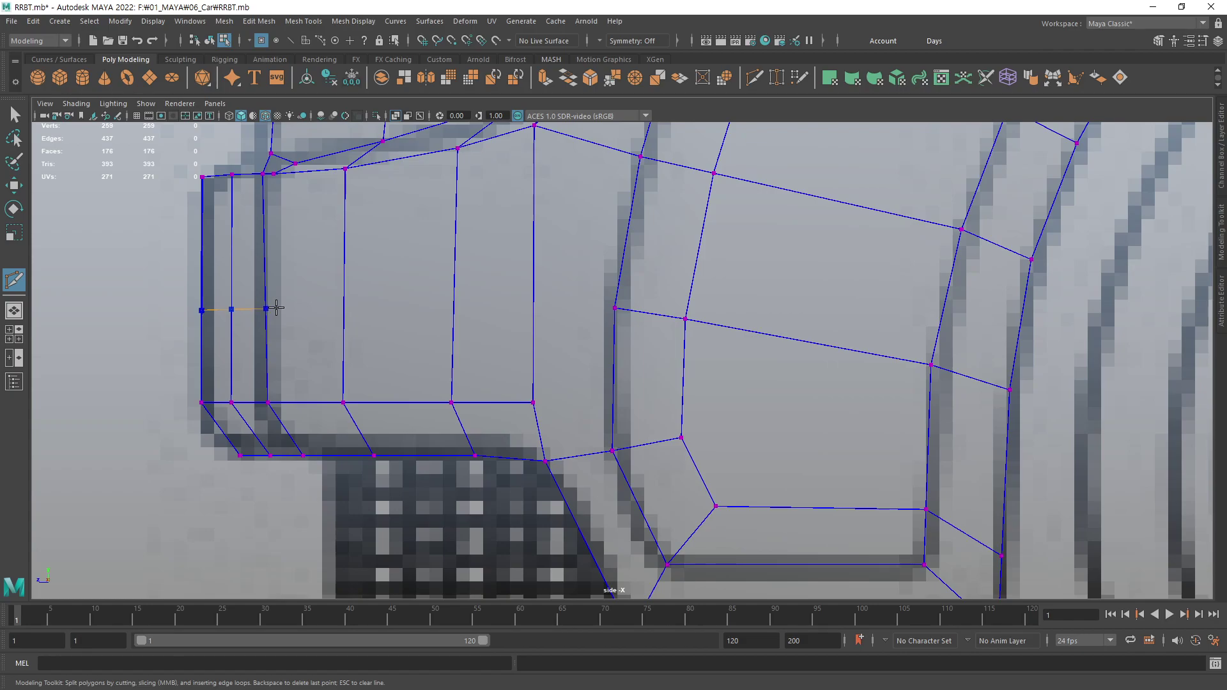
key("Return")
key("Return")
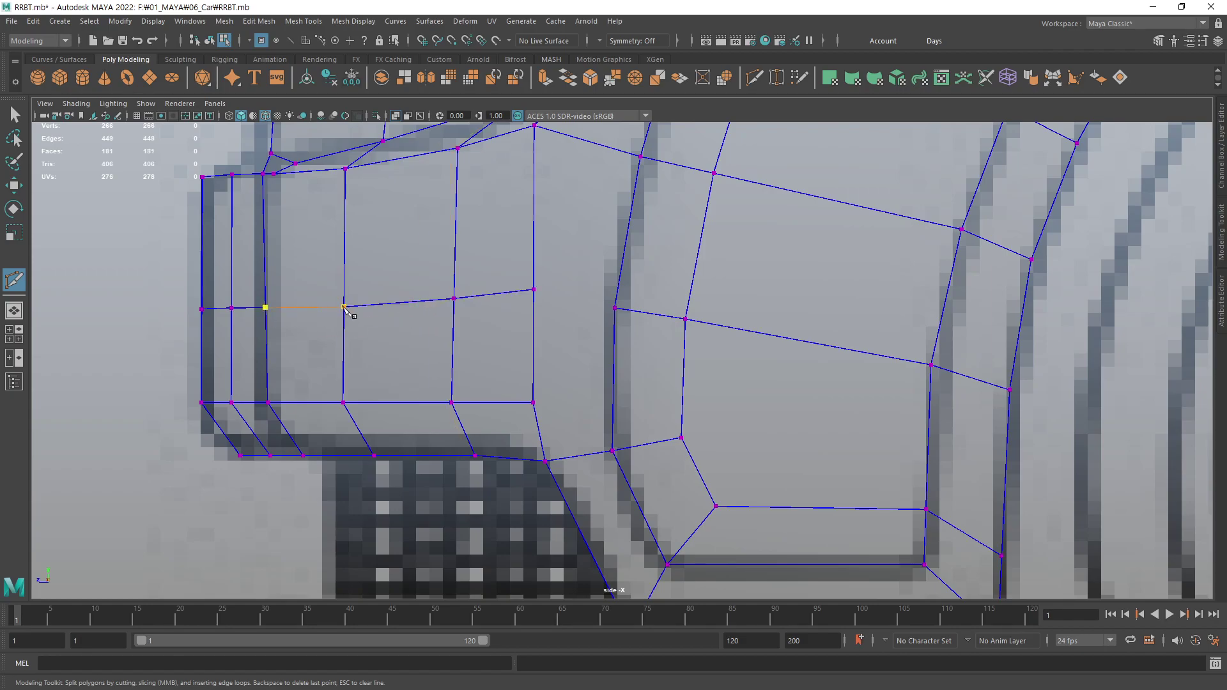
key("Return")
left_click(615, 309)
key("Return")
middle_click_drag(627, 347, 645, 363, "alt")
- Select the new row of front vertices and shift it slightly left to match the blueprint
key("w")
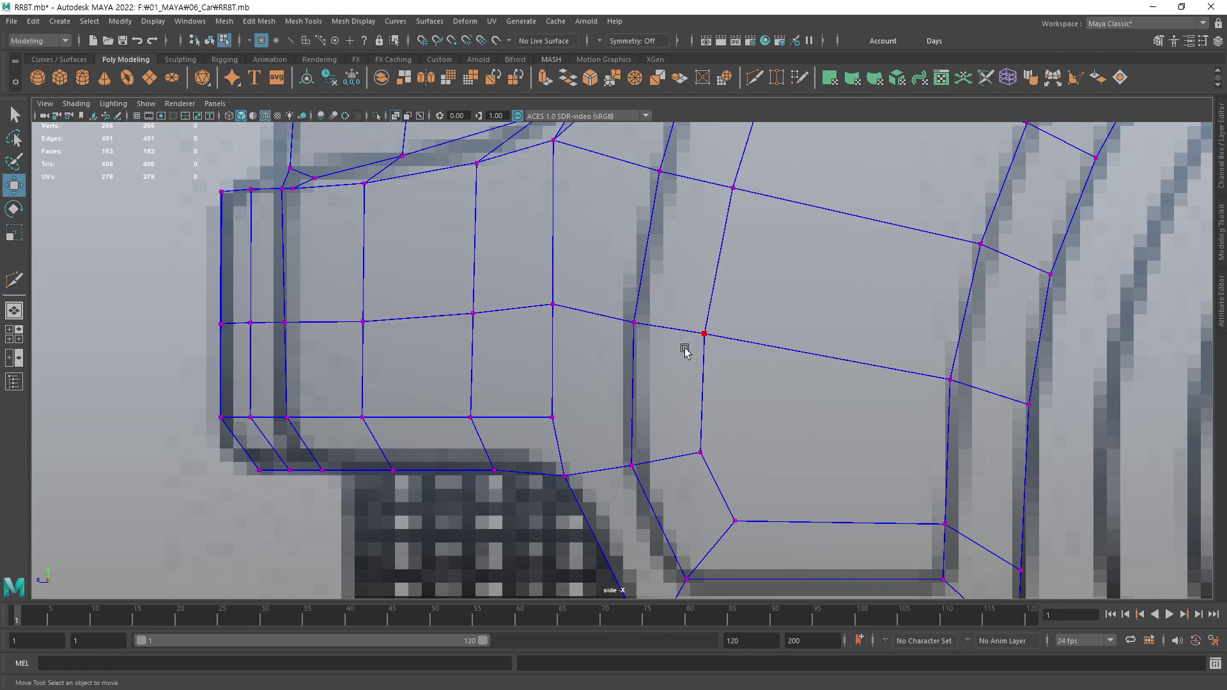
scroll(678, 339, "down", 3)
scroll(665, 348, "up", 2)
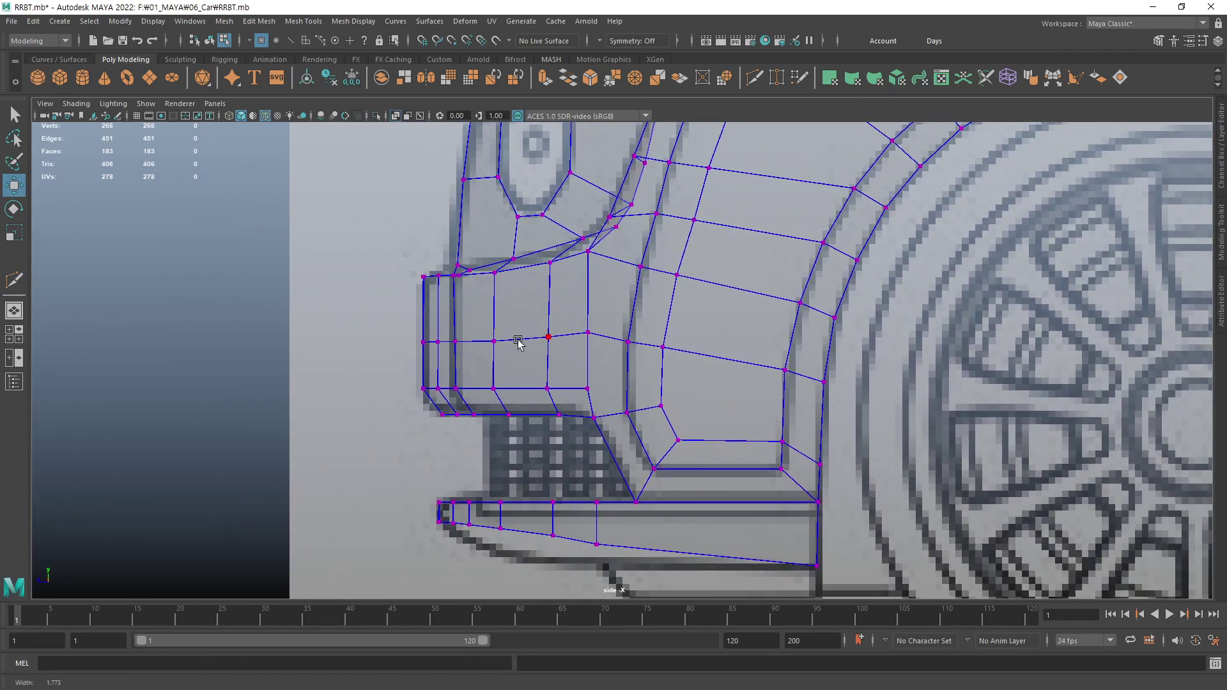
scroll(639, 306, "up", 2)
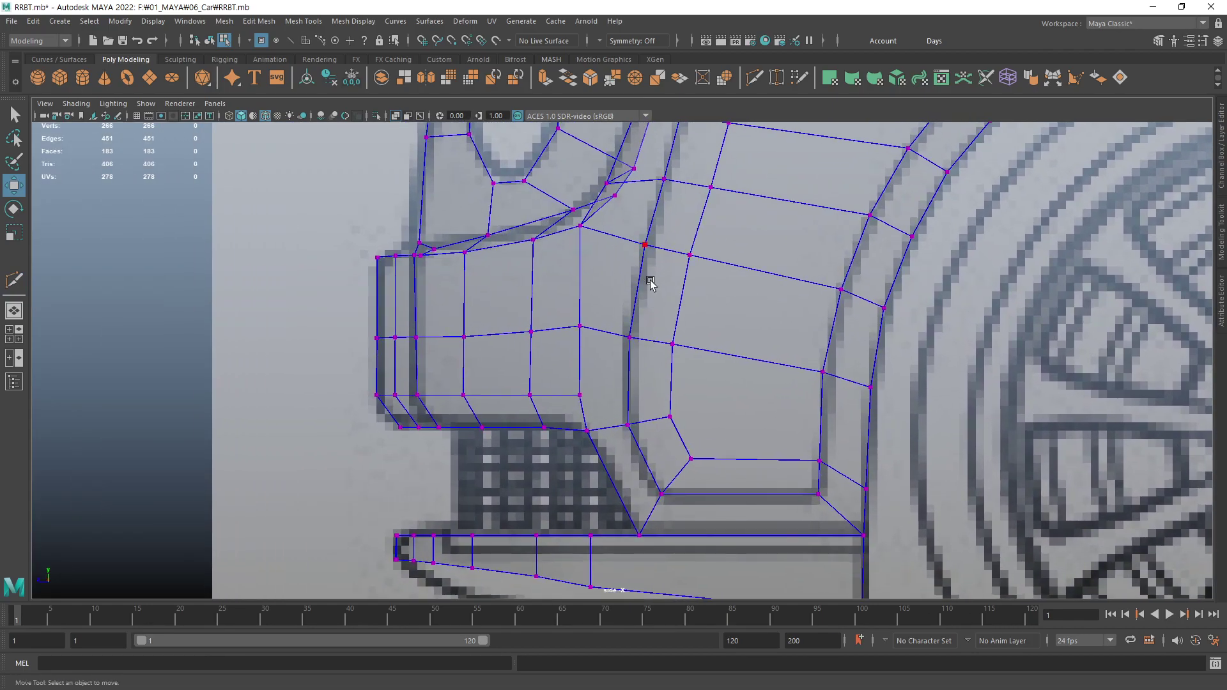
left_click_drag(367, 324, 598, 354)
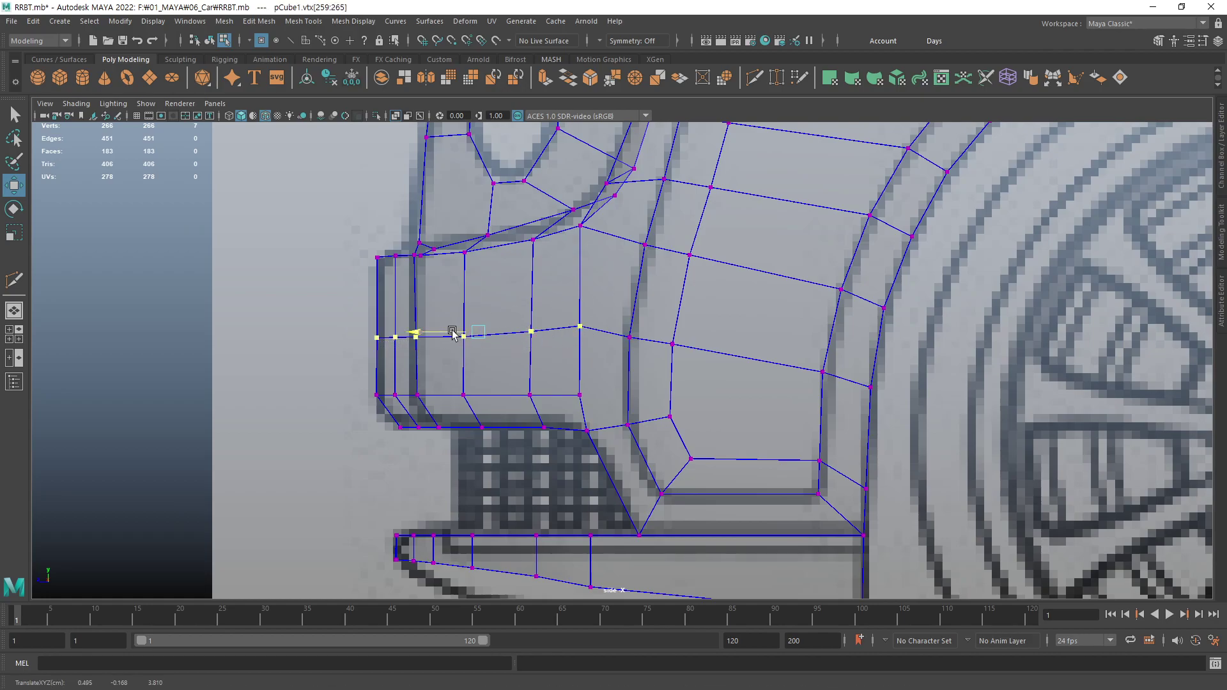
left_click_drag(453, 333, 450, 333)
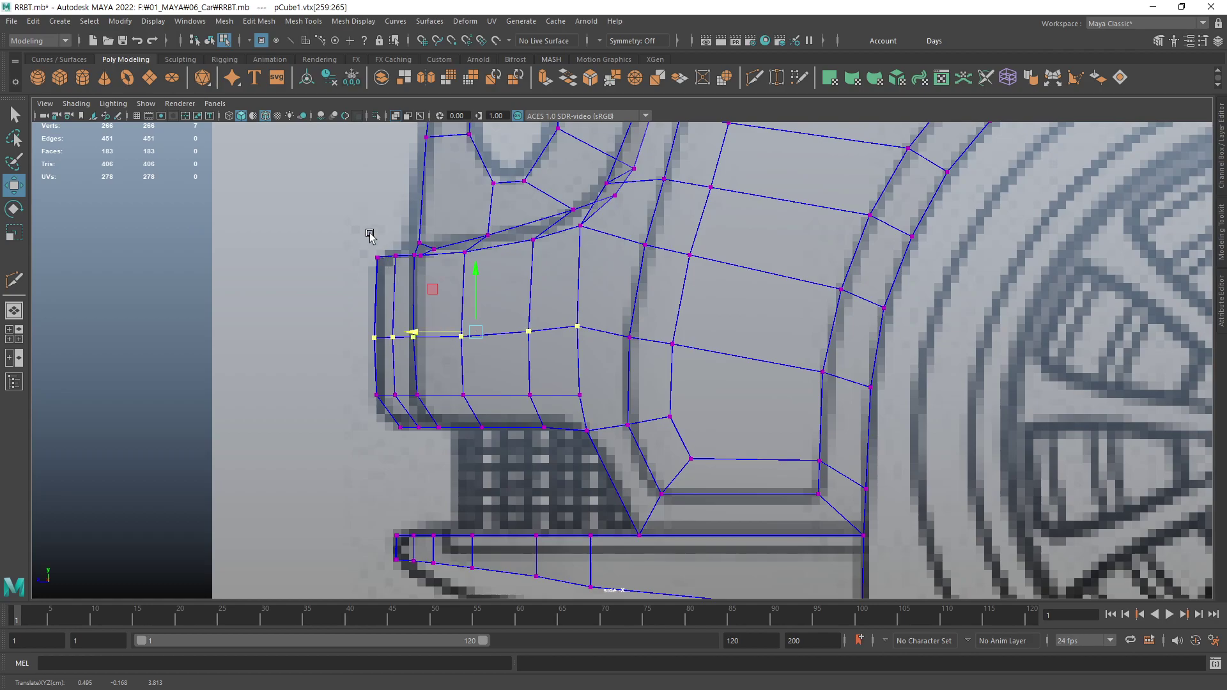
- Move the bumper's upper front corner vertices into line with the blueprint outline
left_click_drag(342, 236, 403, 278)
left_click_drag(383, 229, 367, 265)
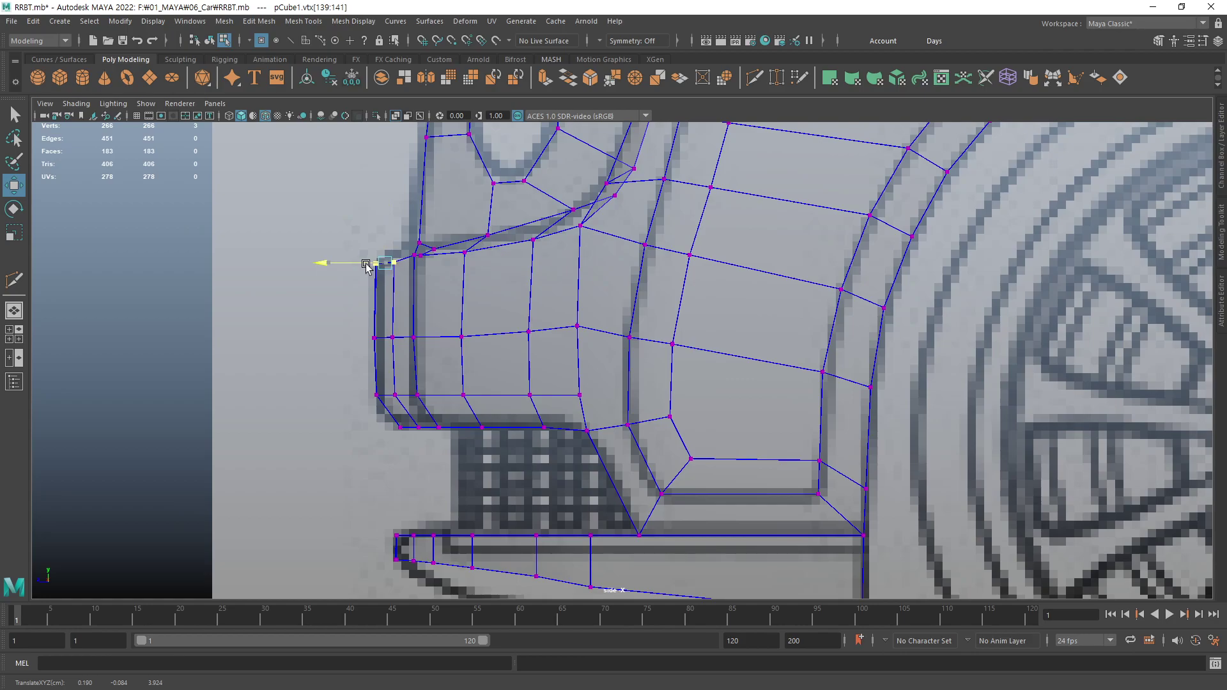
left_click(350, 341)
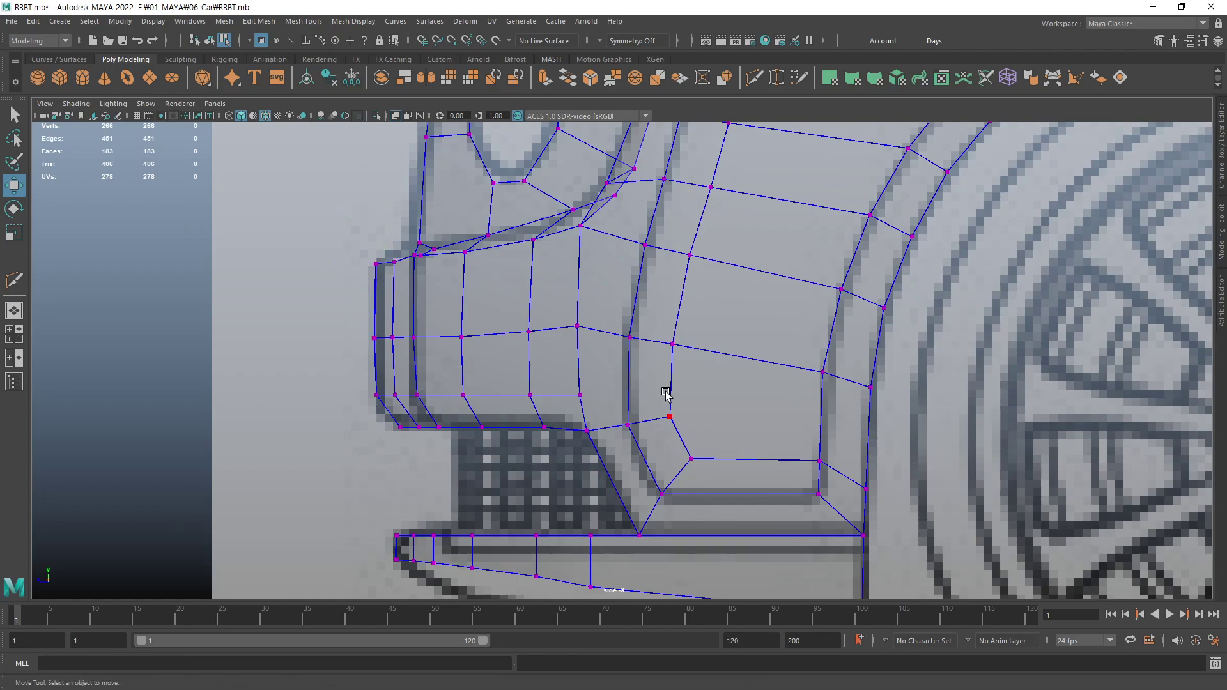
middle_click_drag(642, 332, 623, 333, "alt")
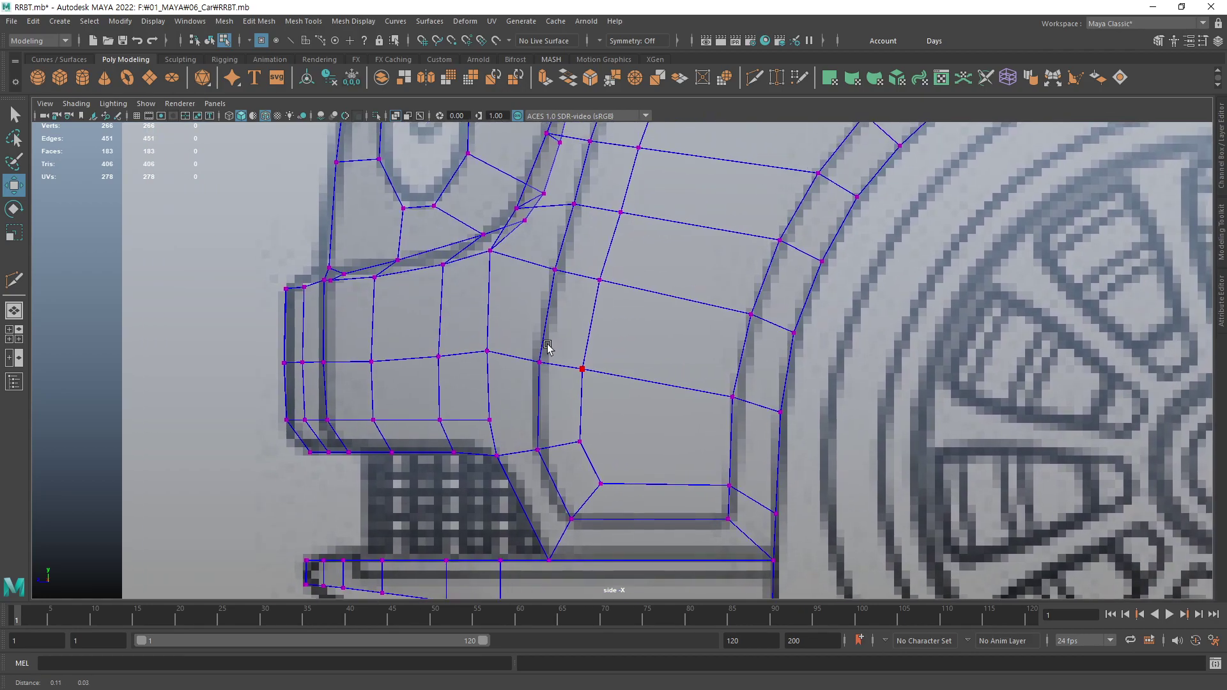
scroll(546, 342, "down", 5)
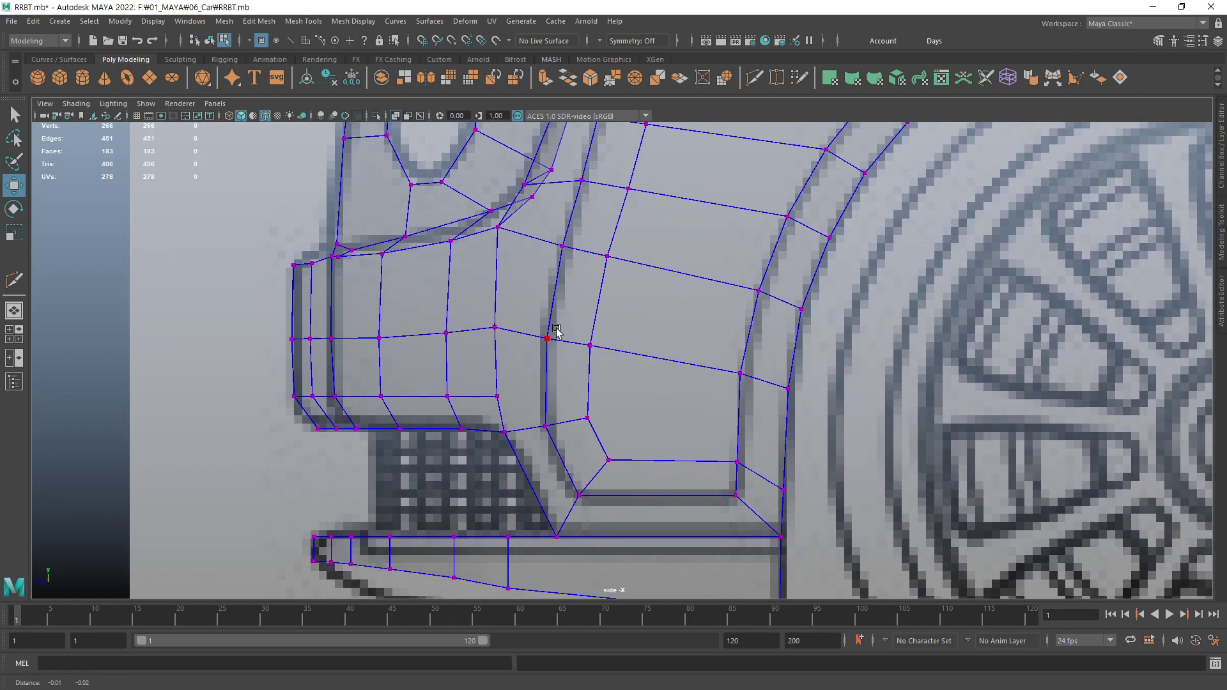
scroll(559, 327, "down", 2)
key("space")
key("space")
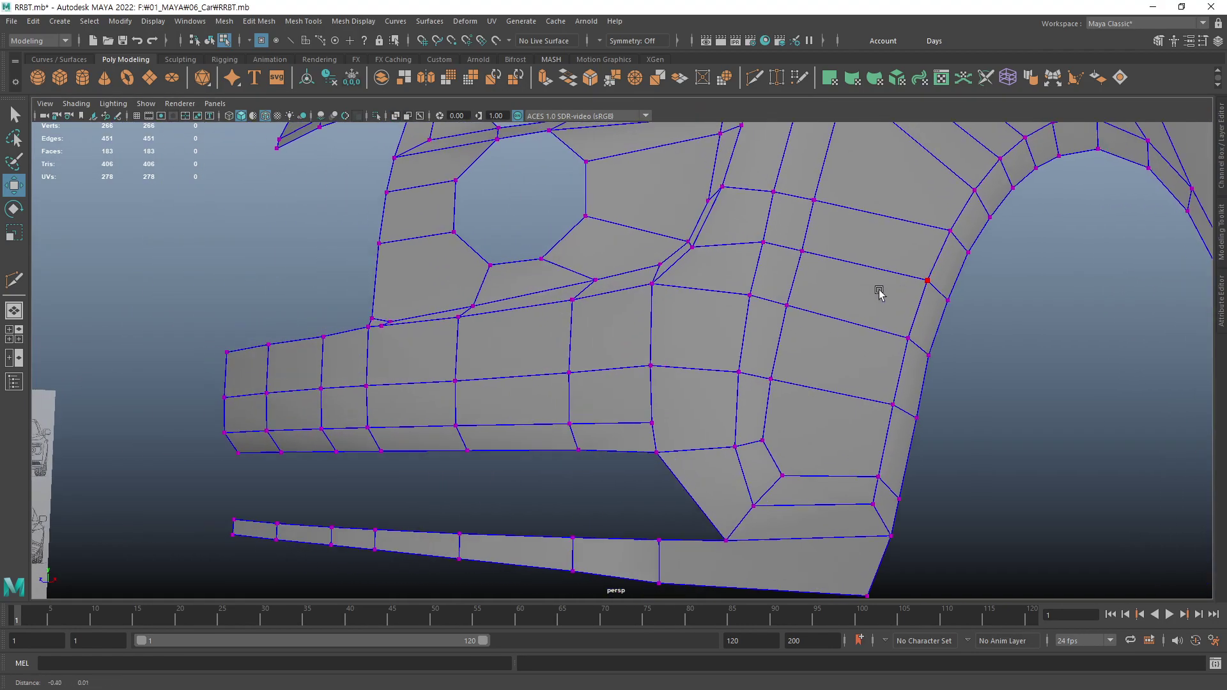
- In perspective, push the new row's front-end vertex slightly outward and check the neighbouring front vertices
mouse_move(876, 293)
left_mouse_down("alt")
mouse_move(718, 306)
mouse_move(799, 249)
mouse_move(781, 245)
mouse_move(863, 324)
mouse_move(849, 344)
mouse_move(663, 347)
mouse_move(639, 318)
mouse_move(522, 357)
left_mouse_up("alt")
left_click(446, 383)
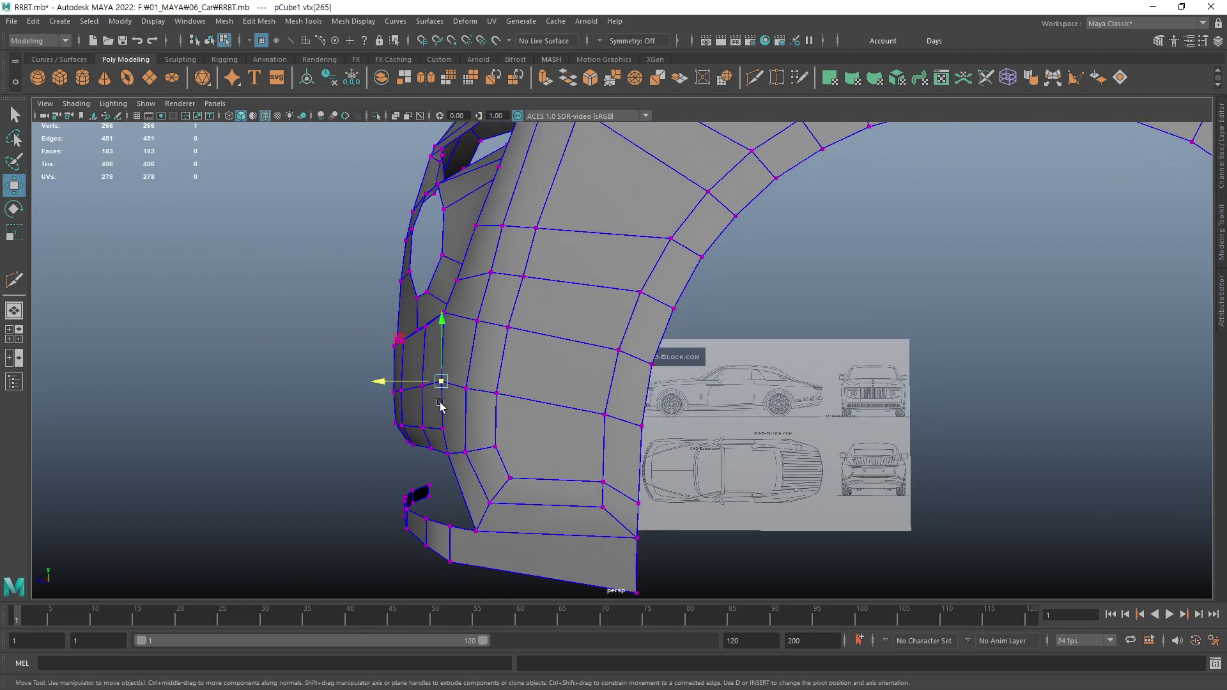
left_click_drag(404, 381, 401, 380)
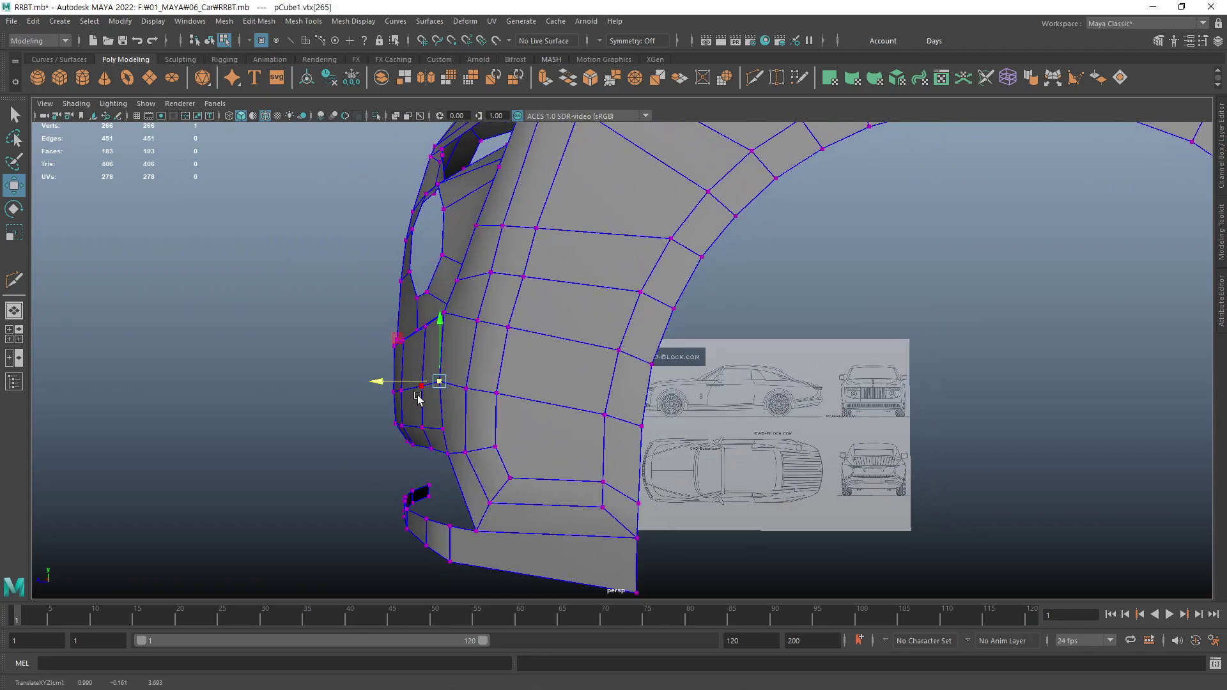
left_click(421, 388)
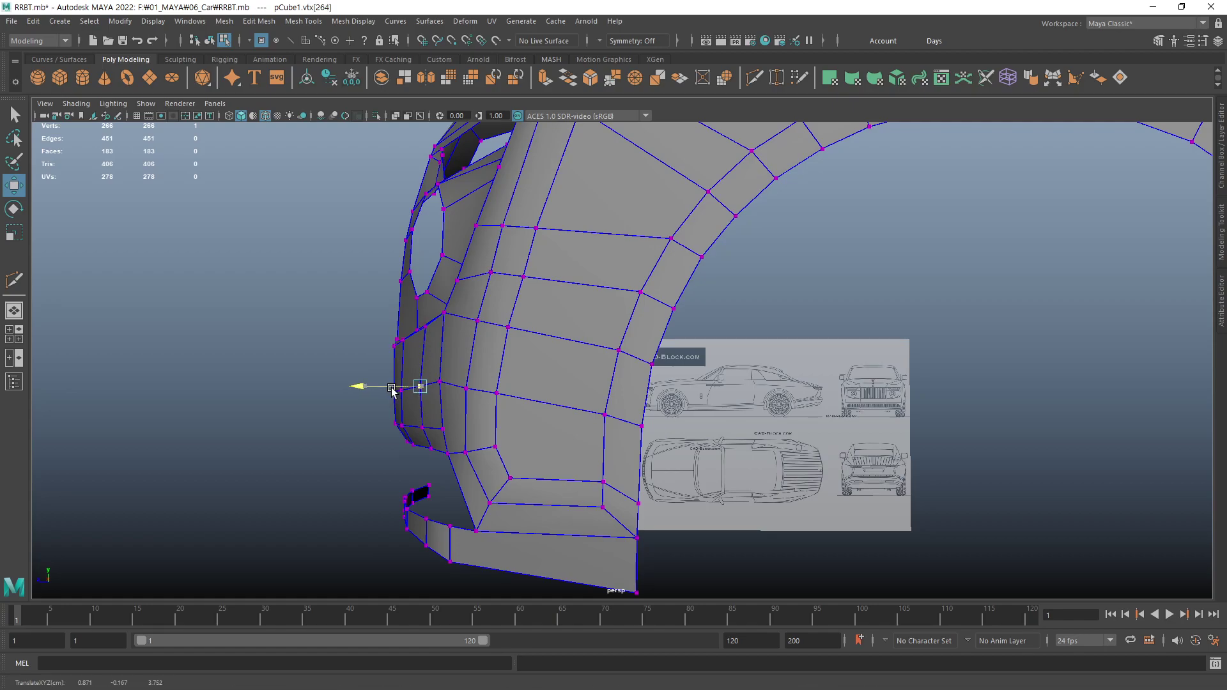
left_click(391, 423)
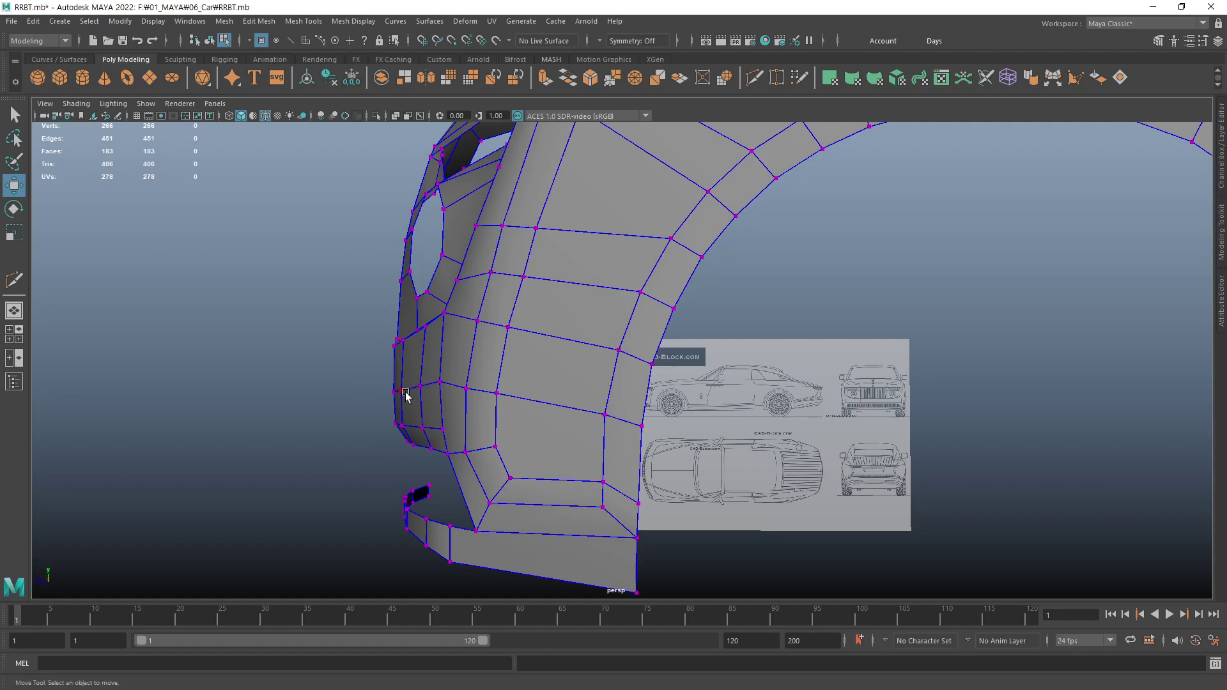
left_click(405, 394)
left_click(370, 444)
mouse_move(397, 411)
left_mouse_down("alt")
mouse_move(542, 296)
mouse_move(589, 334)
mouse_move(607, 319)
left_mouse_up("alt")
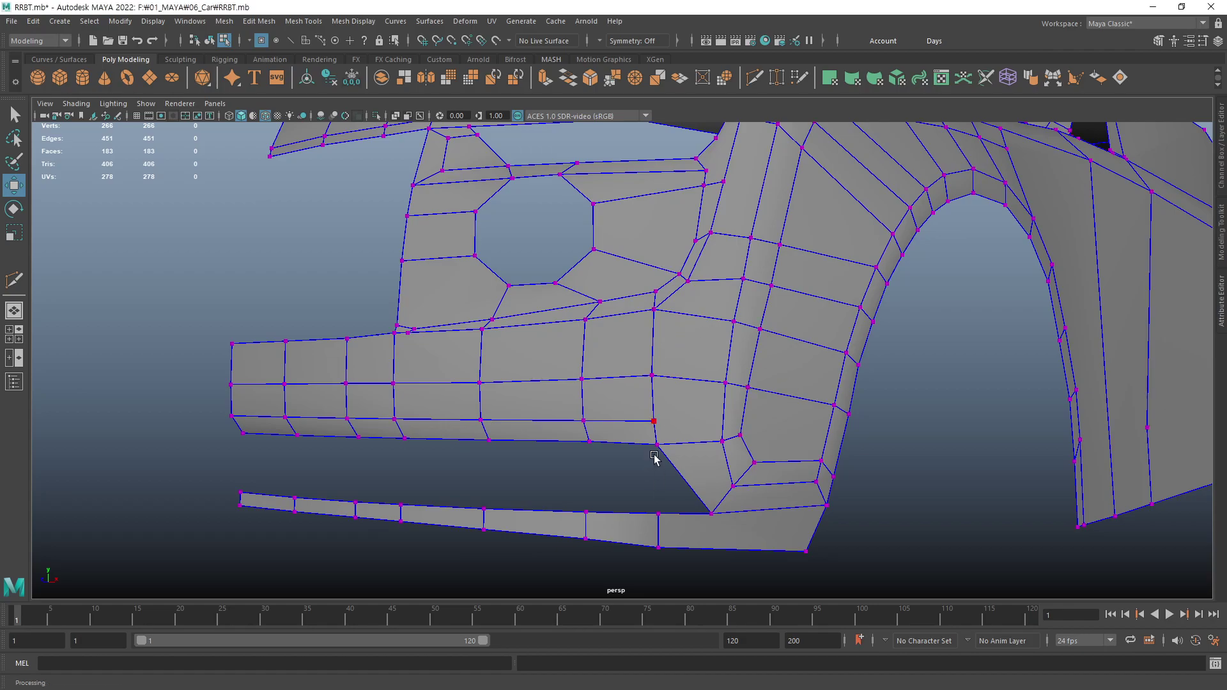
- Multi-Cut an edge from beside the grille's upper corner down to the lower edge
scroll(657, 457, "up", 3)
middle_click_drag(633, 378, 823, 371, "alt")
scroll(726, 375, "down", 5)
mouse_move(726, 375)
left_mouse_down("alt")
mouse_move(521, 301)
mouse_move(603, 425)
mouse_move(693, 358)
left_mouse_up("alt")
scroll(639, 425, "up", 3)
middle_click_drag(692, 358, 626, 293, "alt")
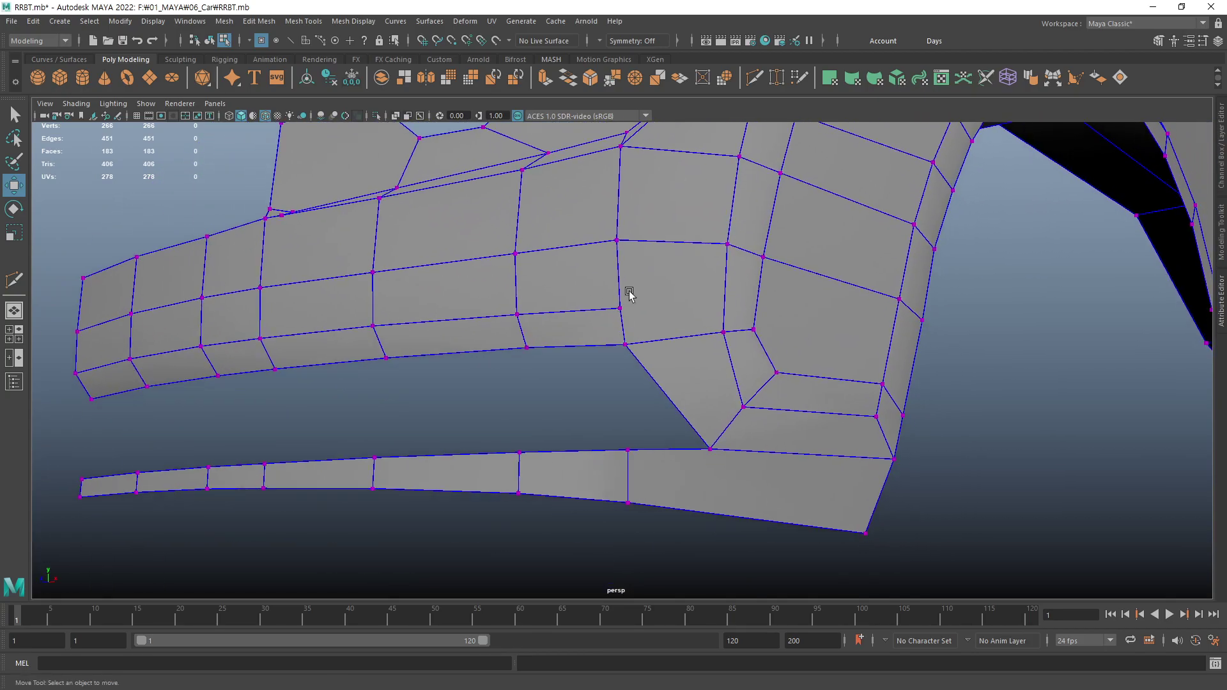
key("ctrl+shift+x")
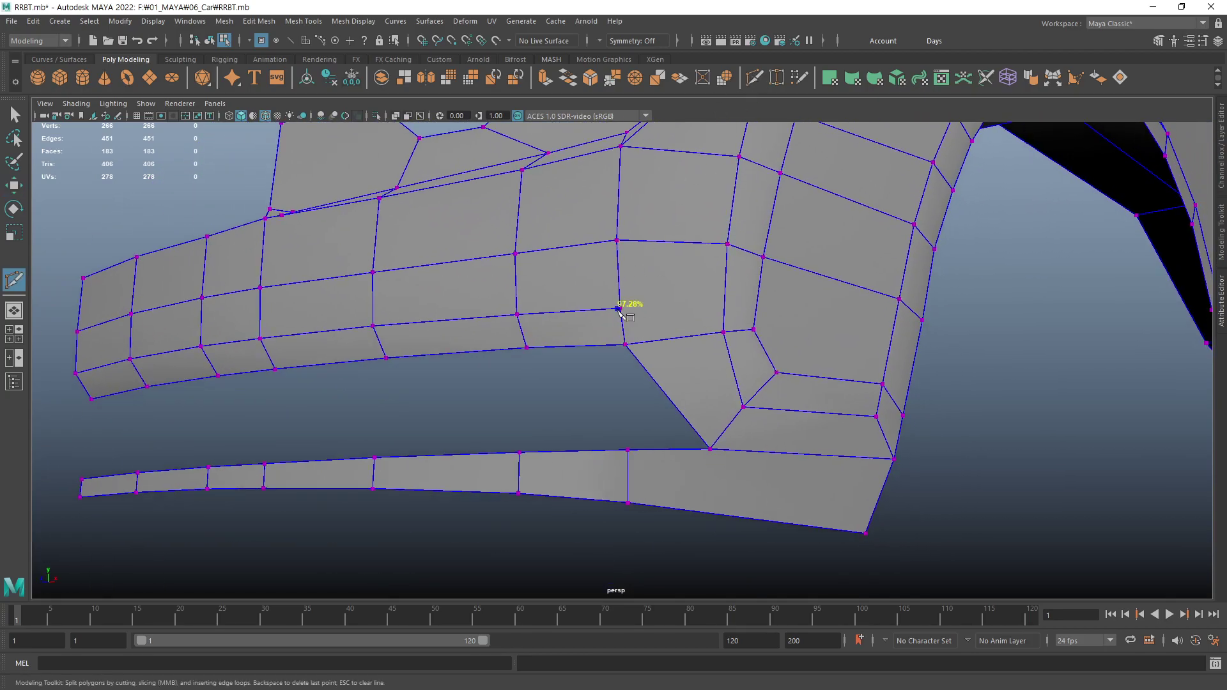
left_click(657, 307)
left_click(670, 339)
left_click(732, 428)
right_click(728, 431)
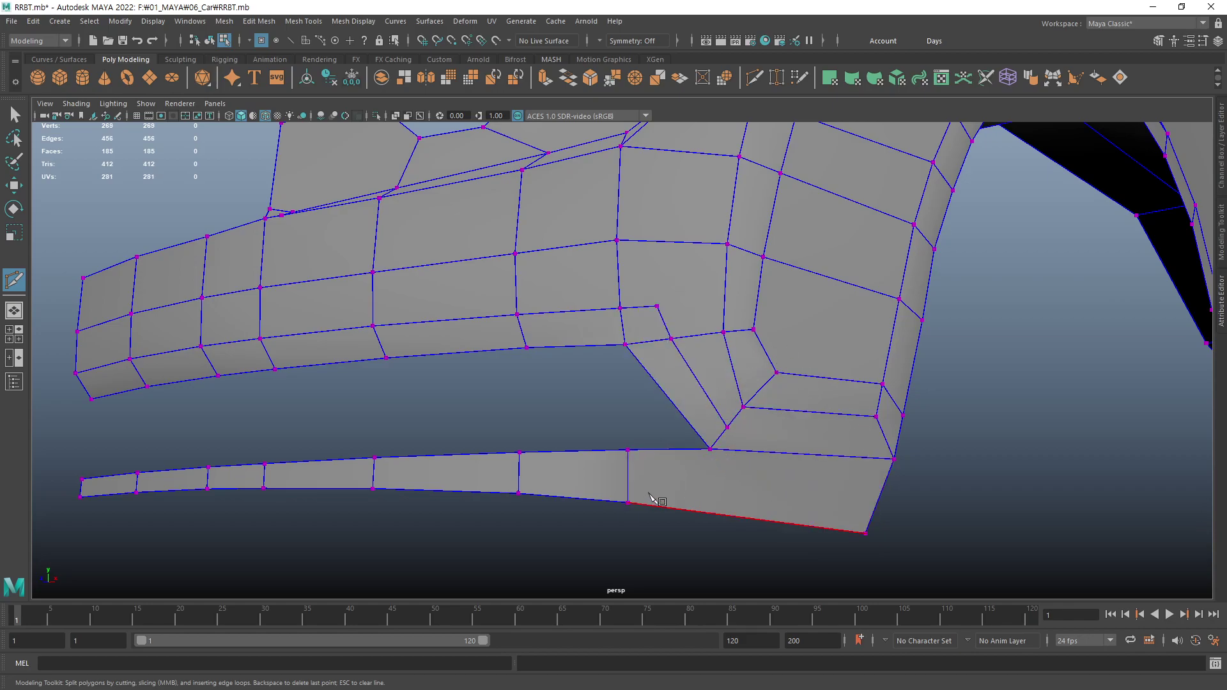
- Inspect the new cut and cancel an unwanted cut started on the bumper's lower edge
scroll(767, 473, "up", 2)
scroll(812, 463, "up", 2)
middle_click_drag(850, 452, 679, 389, "alt")
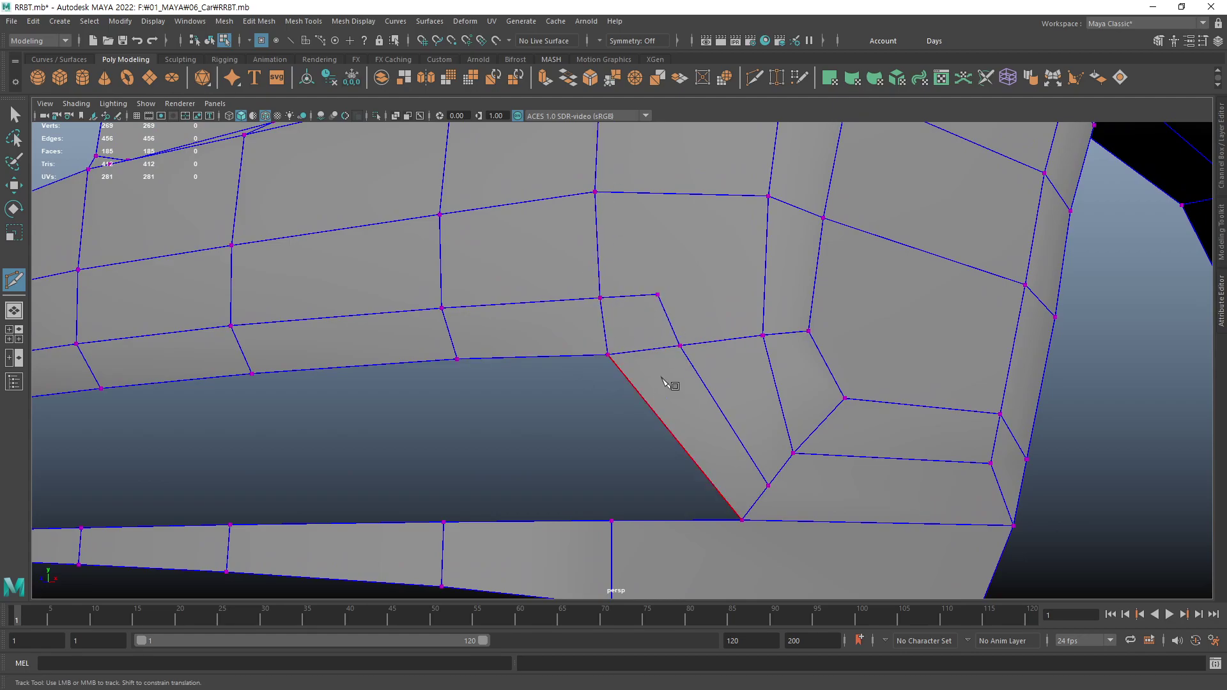
left_click(649, 354)
mouse_move(649, 353)
left_mouse_down("alt")
mouse_move(734, 383)
mouse_move(741, 402)
left_mouse_up("alt")
key("Escape")
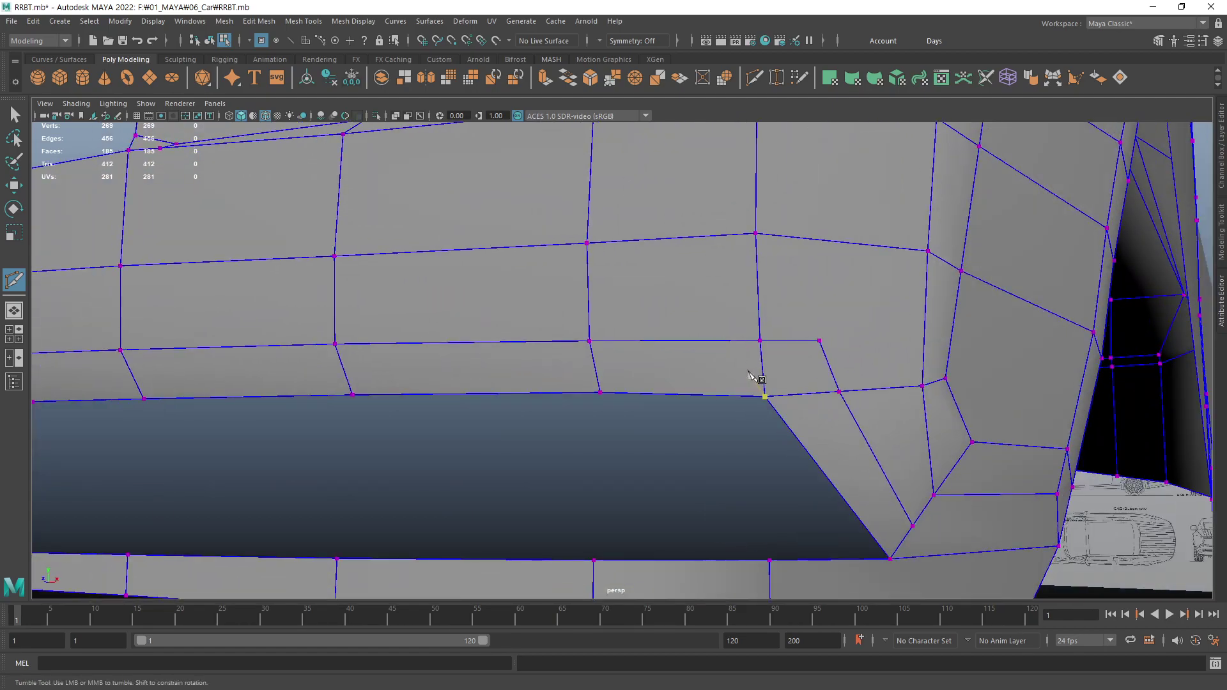
- Cut two edges from the vertices above the grille corner down to the lower and slanted edges
middle_click_drag(745, 293, 734, 285, "alt")
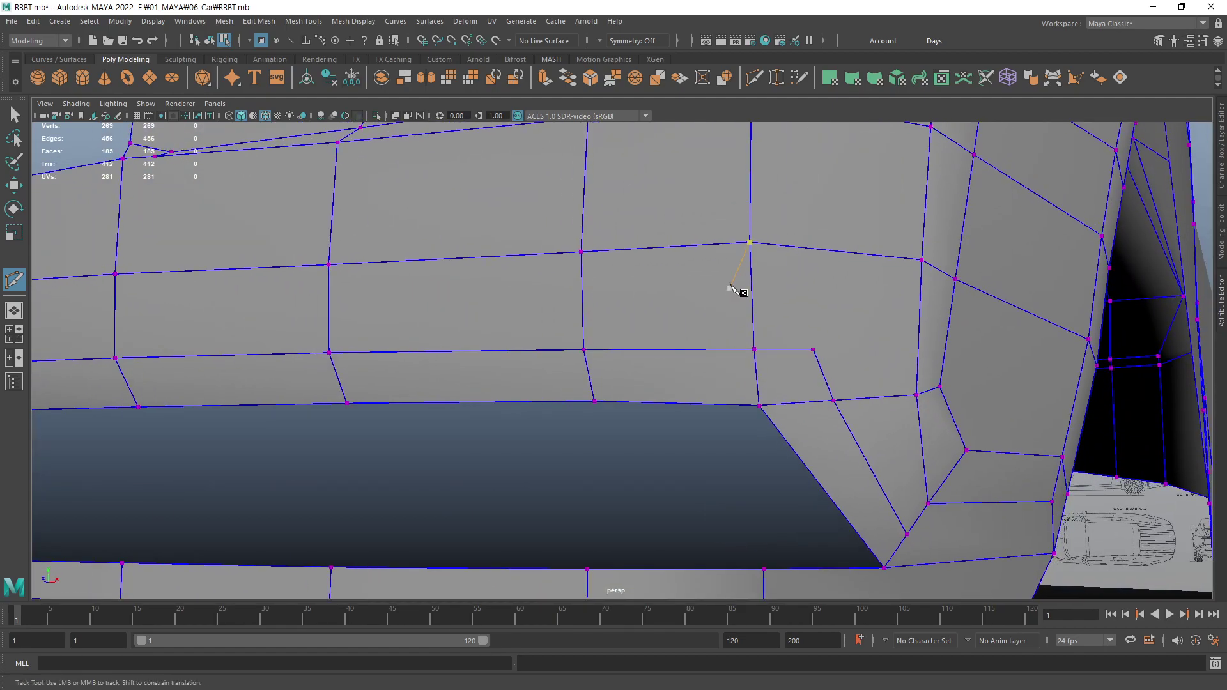
left_click(754, 350)
left_click(724, 405)
right_click(740, 416)
left_click(833, 401)
left_click(781, 435)
right_click(790, 478)
- Delete the vertical and horizontal stray edges at the grille opening's outer corner
key("F10")
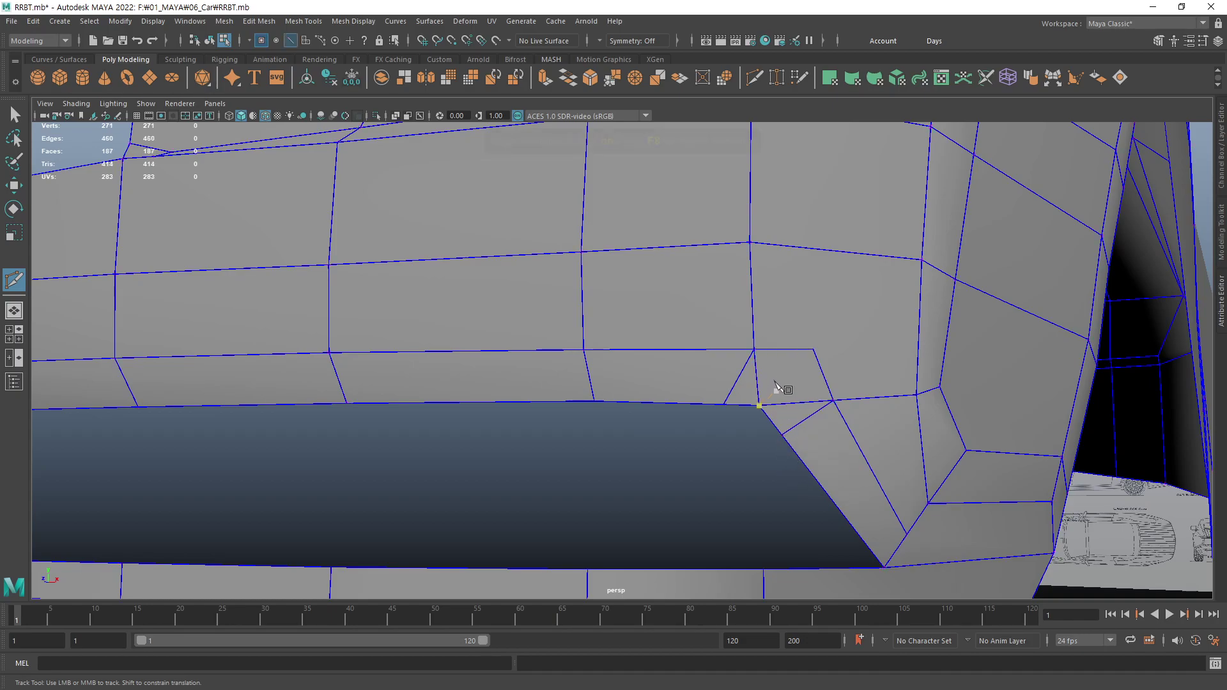
key("q")
left_click(758, 382)
left_click(790, 404, "shift")
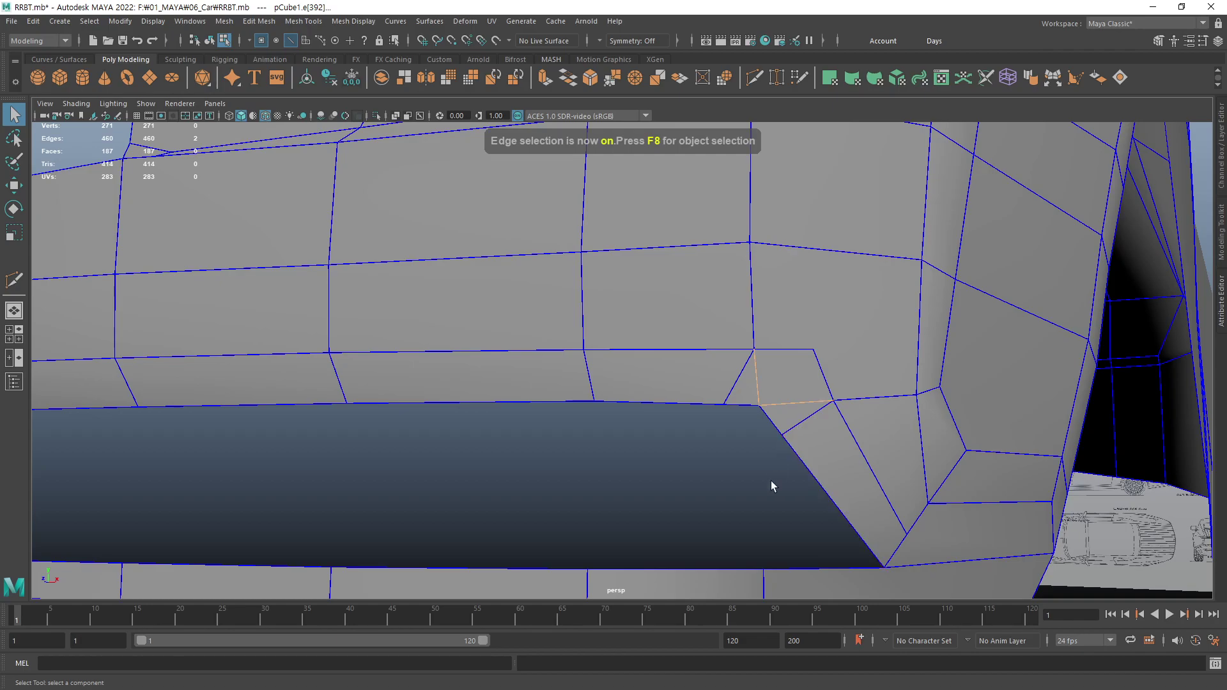
key("Delete")
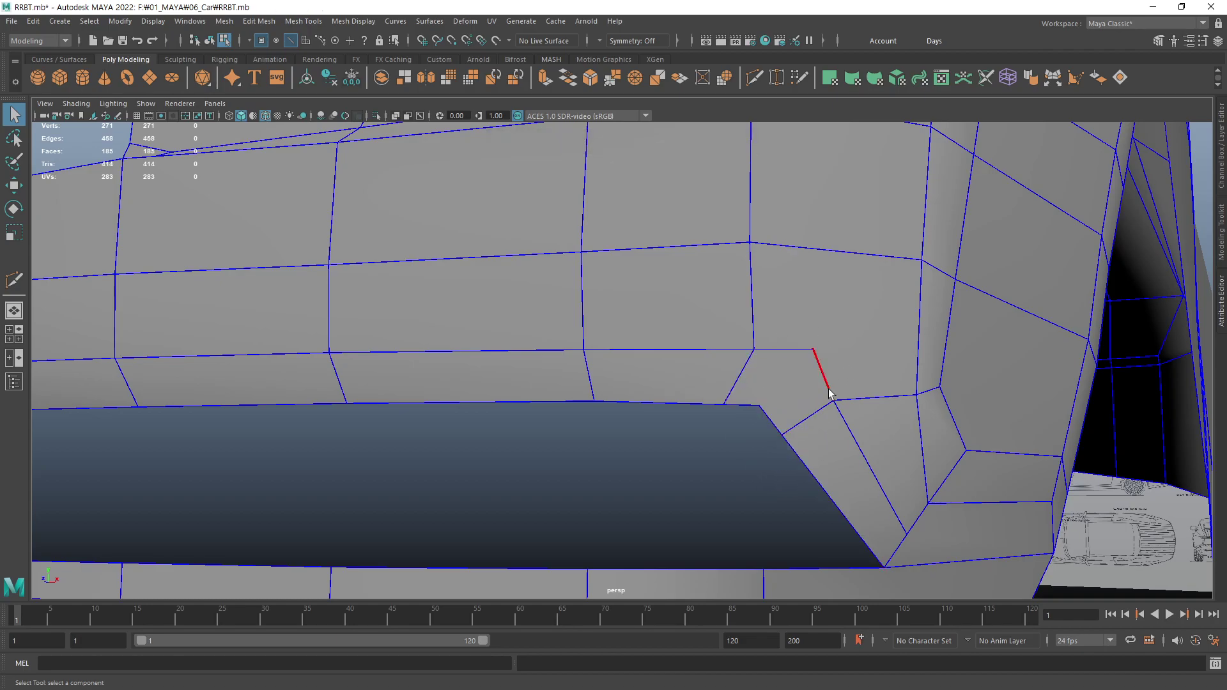
- Commit a new cut edge at the corner and check it in smooth preview (3), then back to 1
middle_click_drag(683, 438, 605, 422, "alt")
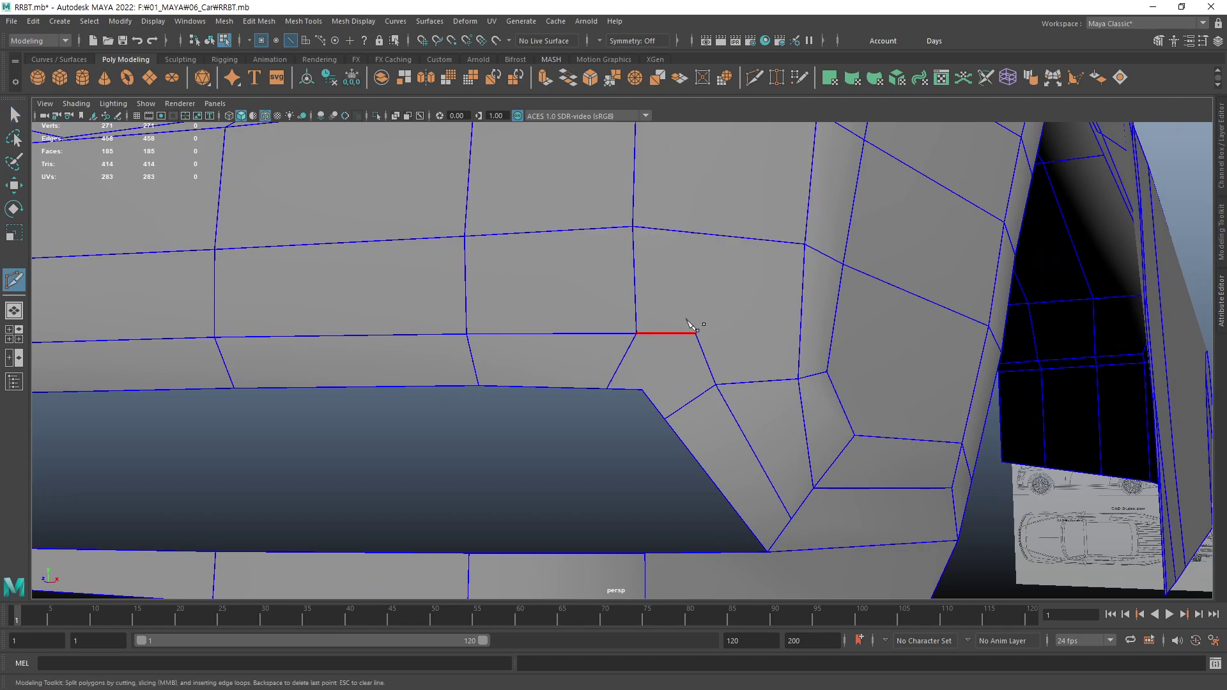
key("ctrl+shift+x")
key("Return")
middle_click_drag(620, 466, 627, 455, "alt")
key("3")
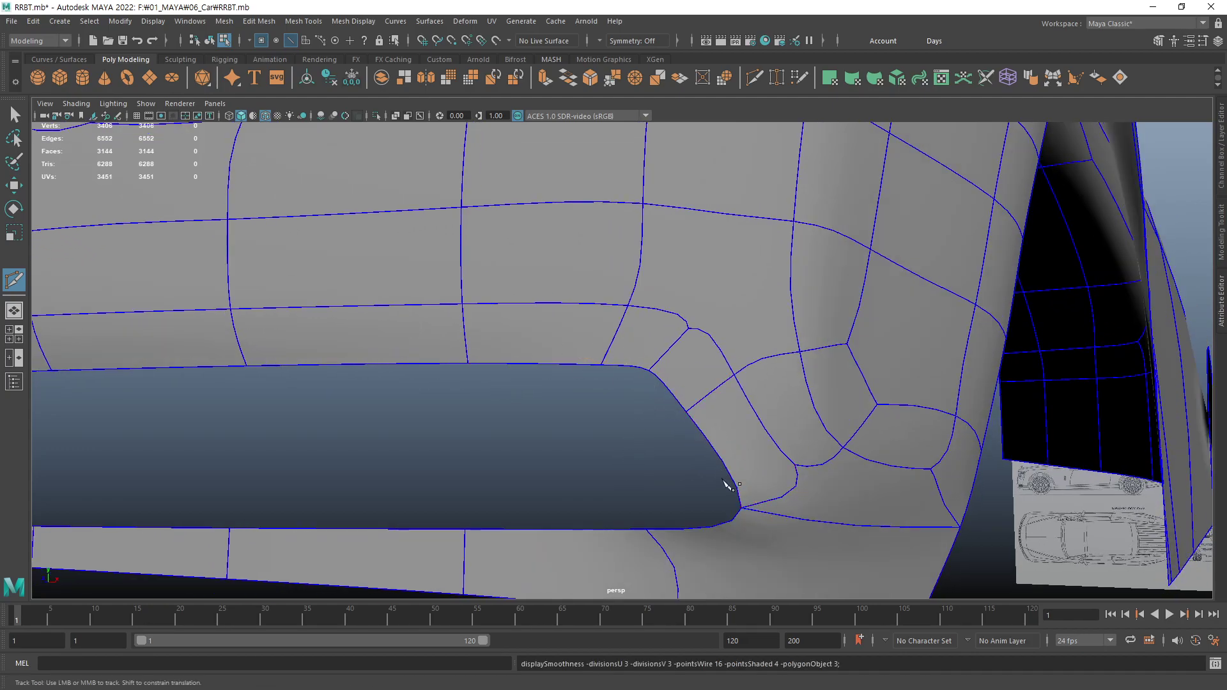
key("1")
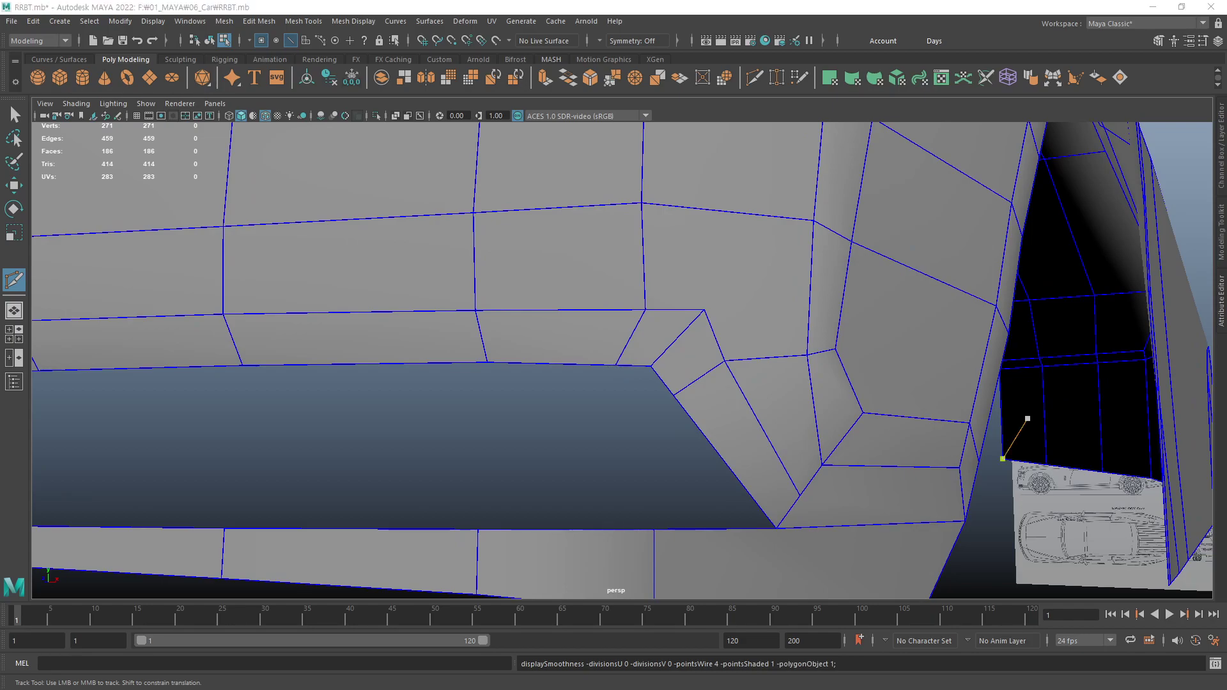
- Cut an edge from the grille corner vertex up to the edge above, adding a lower point
scroll(1019, 424, "up", 2)
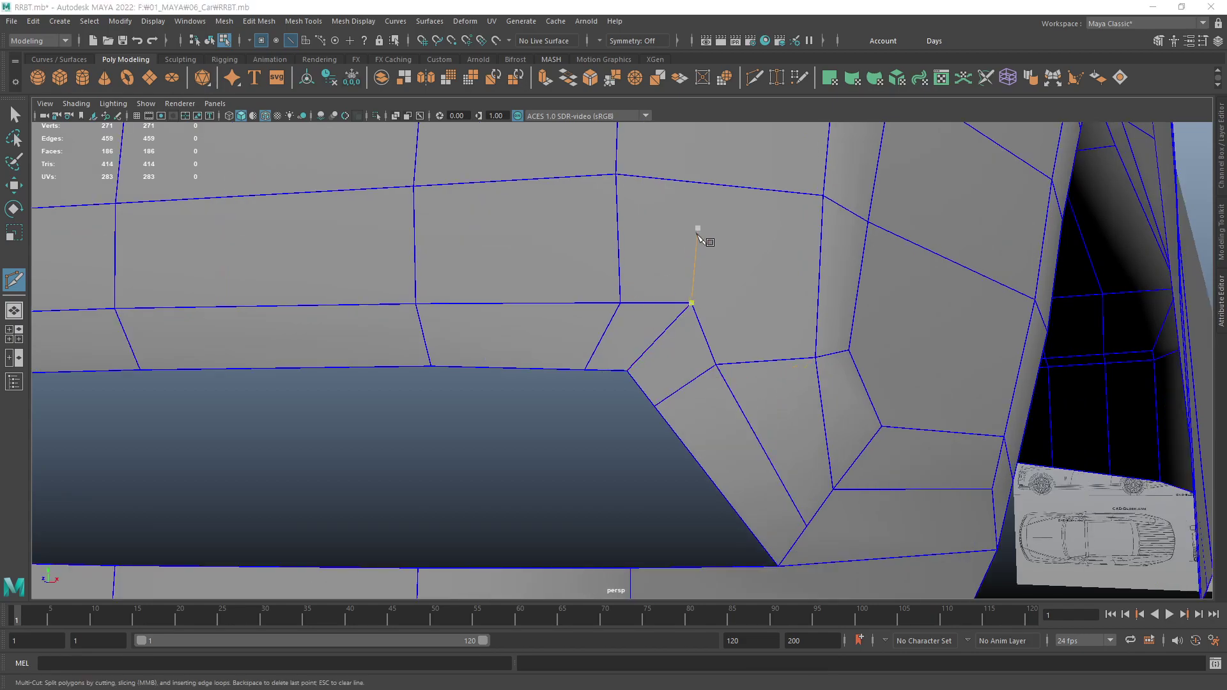
mouse_move(699, 241)
middle_mouse_down("alt")
mouse_move(651, 384)
mouse_move(593, 412)
middle_mouse_up("alt")
left_click(586, 407)
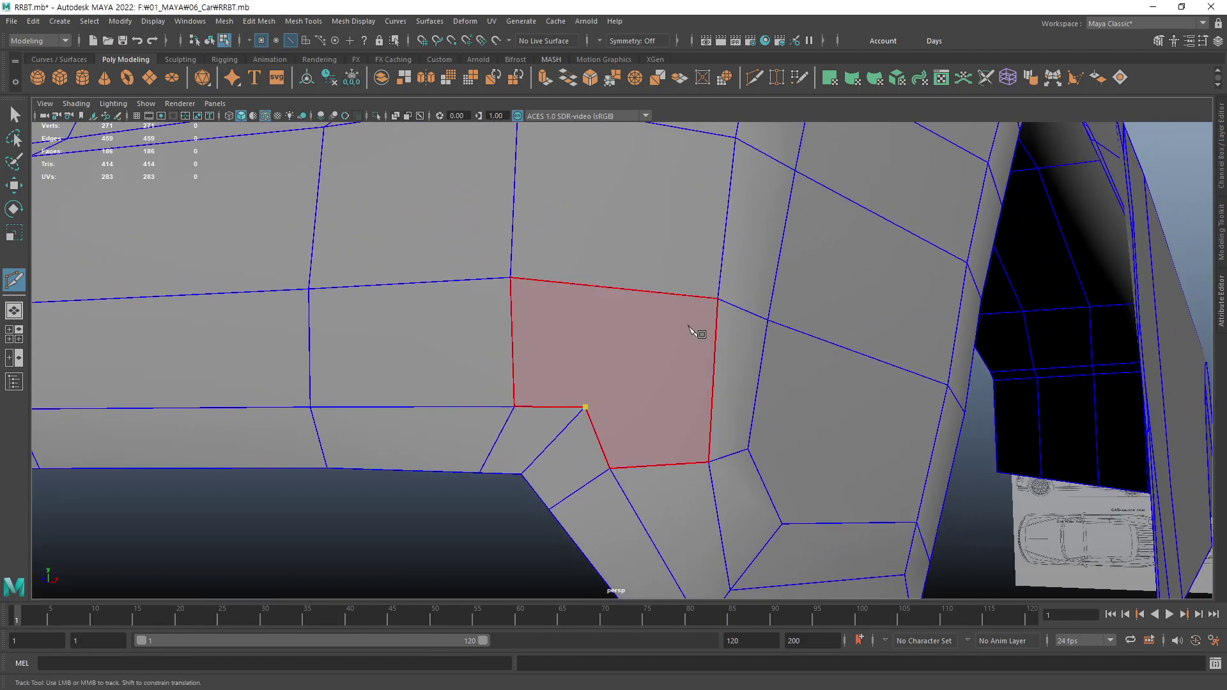
left_click(718, 299)
right_click(786, 309)
left_click(734, 458)
- Orbit, pan and zoom to frame the grille corner cut area
scroll(562, 490, "down", 2)
scroll(562, 491, "down", 2)
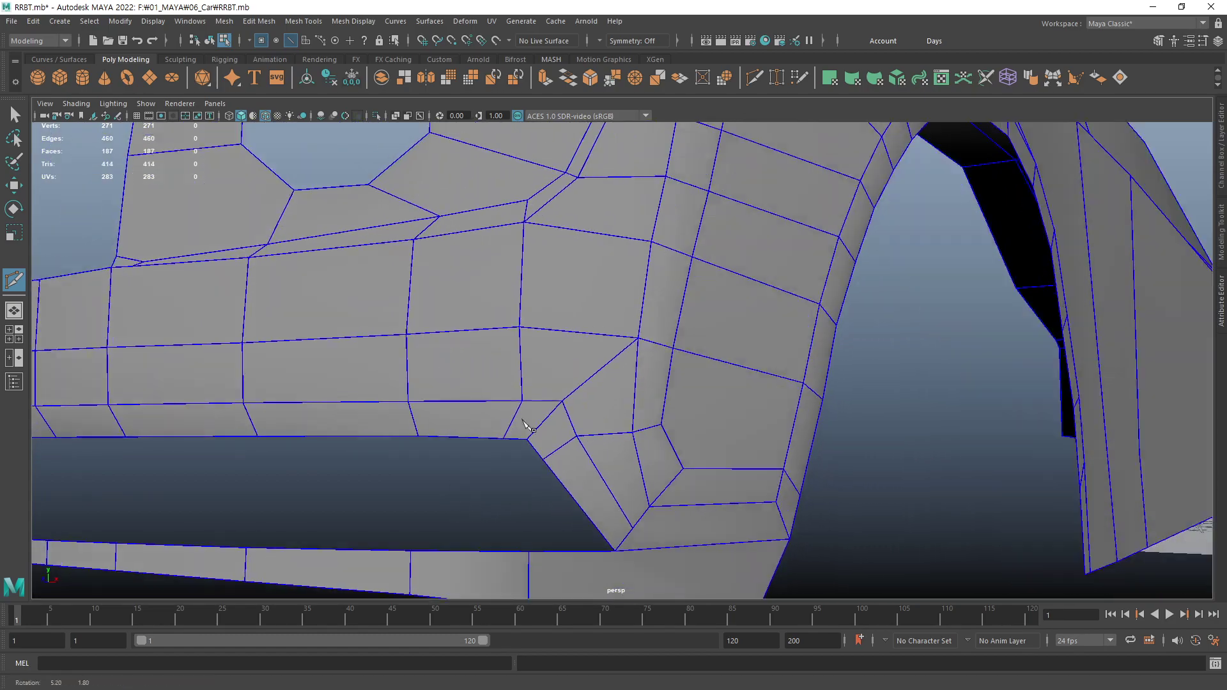
left_click_drag(562, 490, 490, 438, "alt")
middle_click_drag(490, 439, 604, 393, "alt")
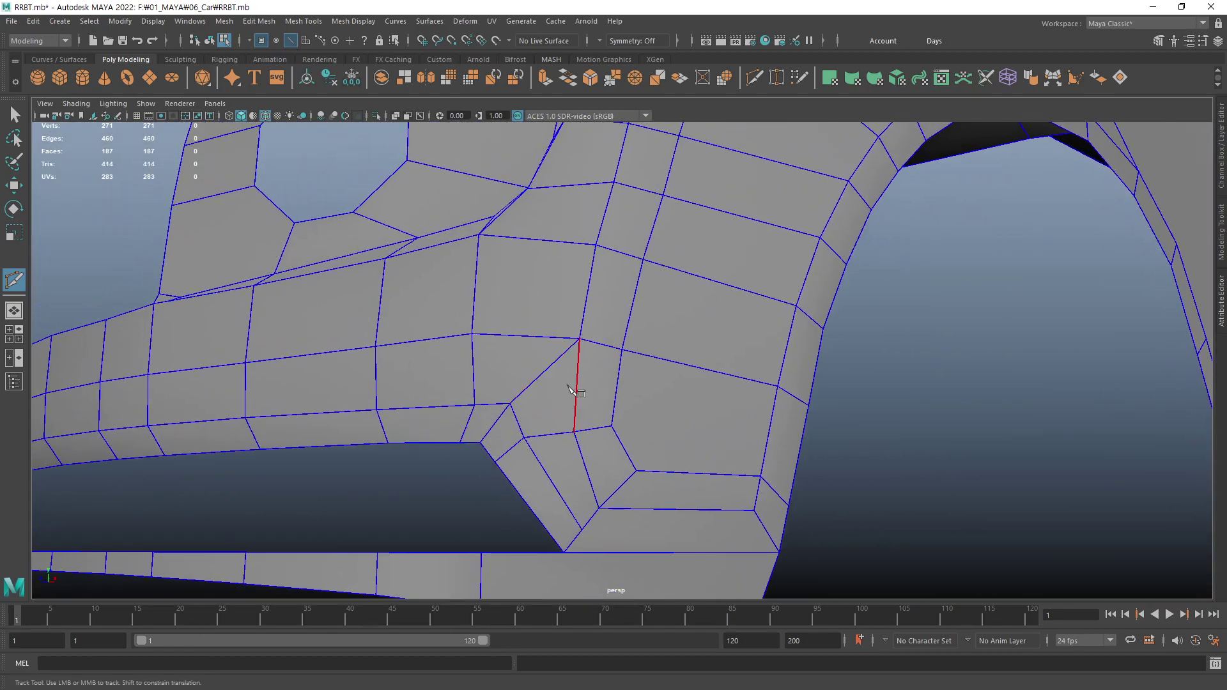
middle_click_drag(581, 438, 594, 323, "alt")
mouse_move(599, 323)
right_mouse_down("alt")
mouse_move(745, 384)
mouse_move(857, 375)
mouse_move(811, 387)
mouse_move(739, 328)
mouse_move(619, 400)
mouse_move(734, 384)
right_mouse_up("alt")
middle_click_drag(734, 384, 623, 451, "alt")
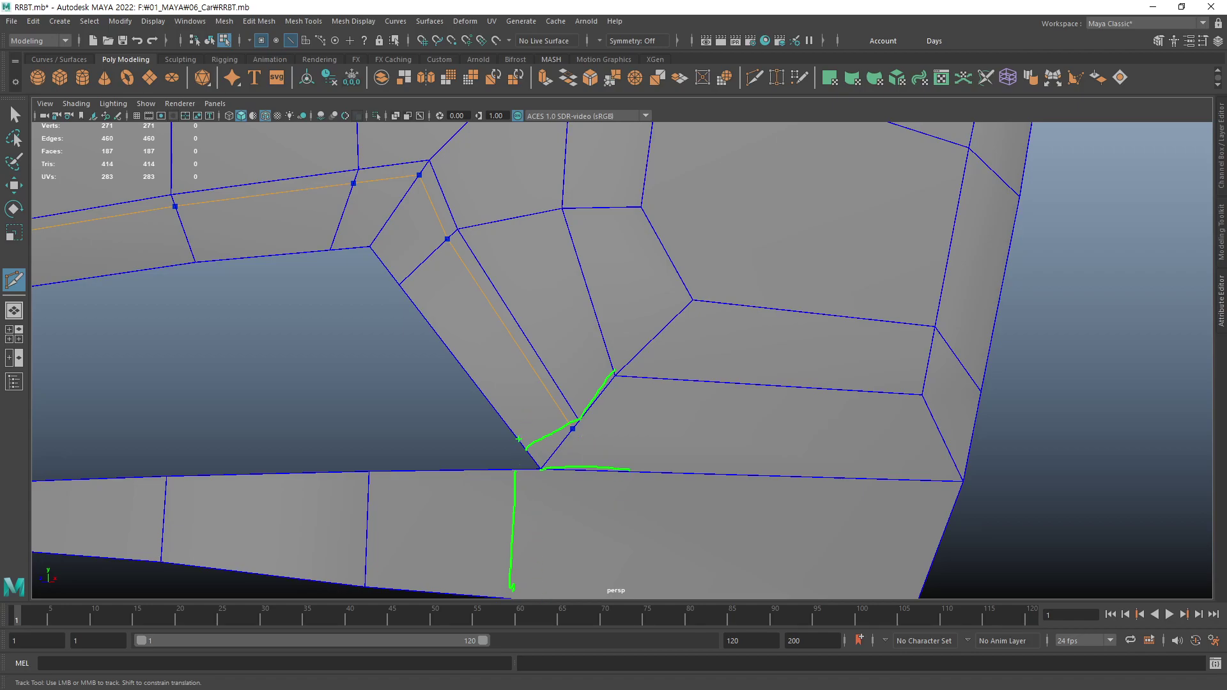
- Cut a short edge from partway up the slanted opening edge to the vertex above
scroll(630, 438, "up", 2)
scroll(699, 420, "up", 2)
scroll(628, 415, "up", 2)
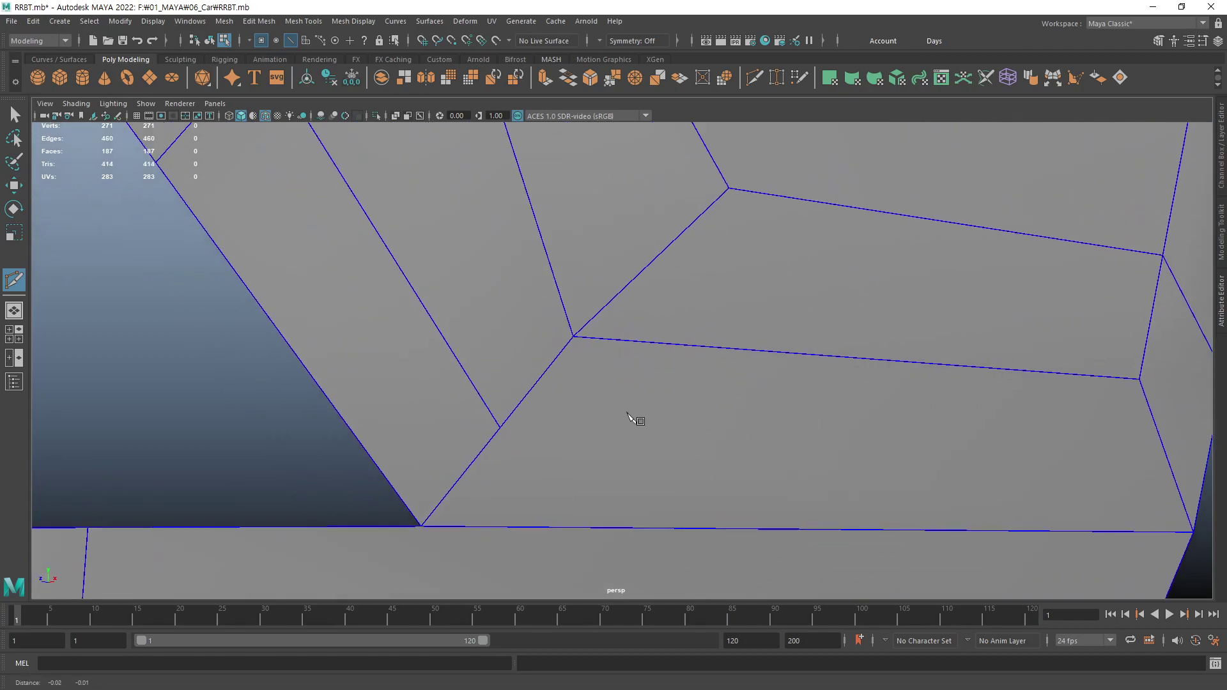
scroll(632, 433, "down", 3)
scroll(638, 416, "up", 3)
middle_click_drag(637, 416, 587, 442, "alt")
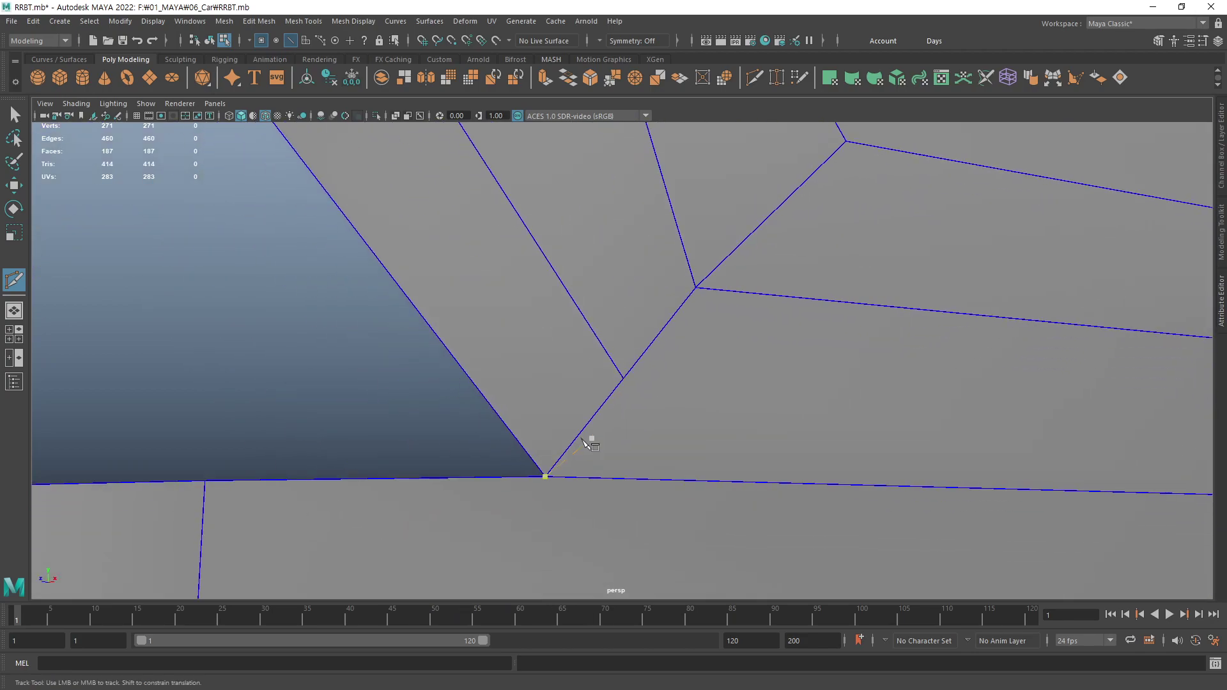
left_click(519, 441)
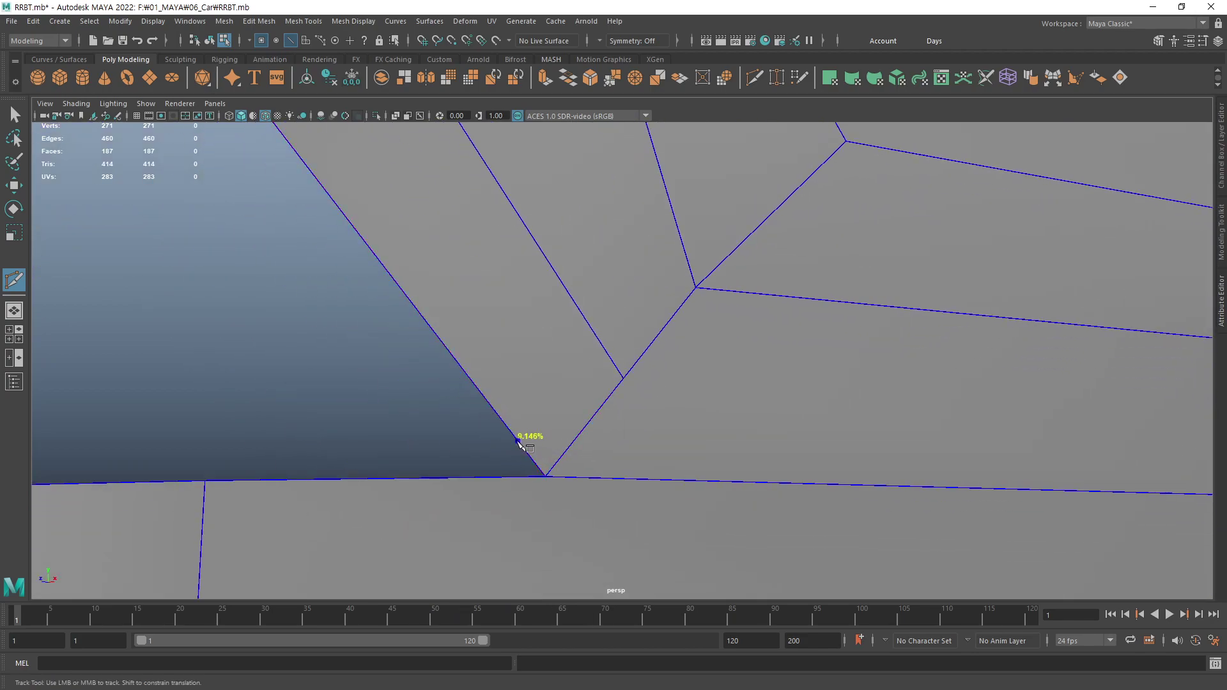
left_click(623, 378)
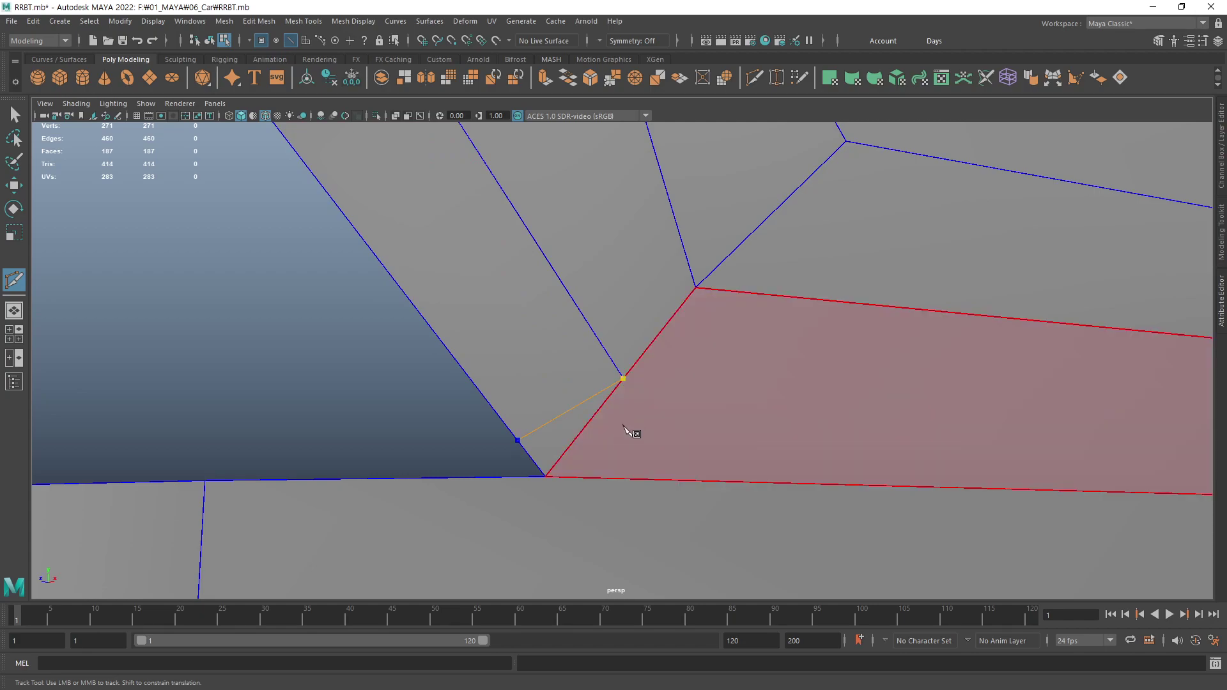
key("Return")
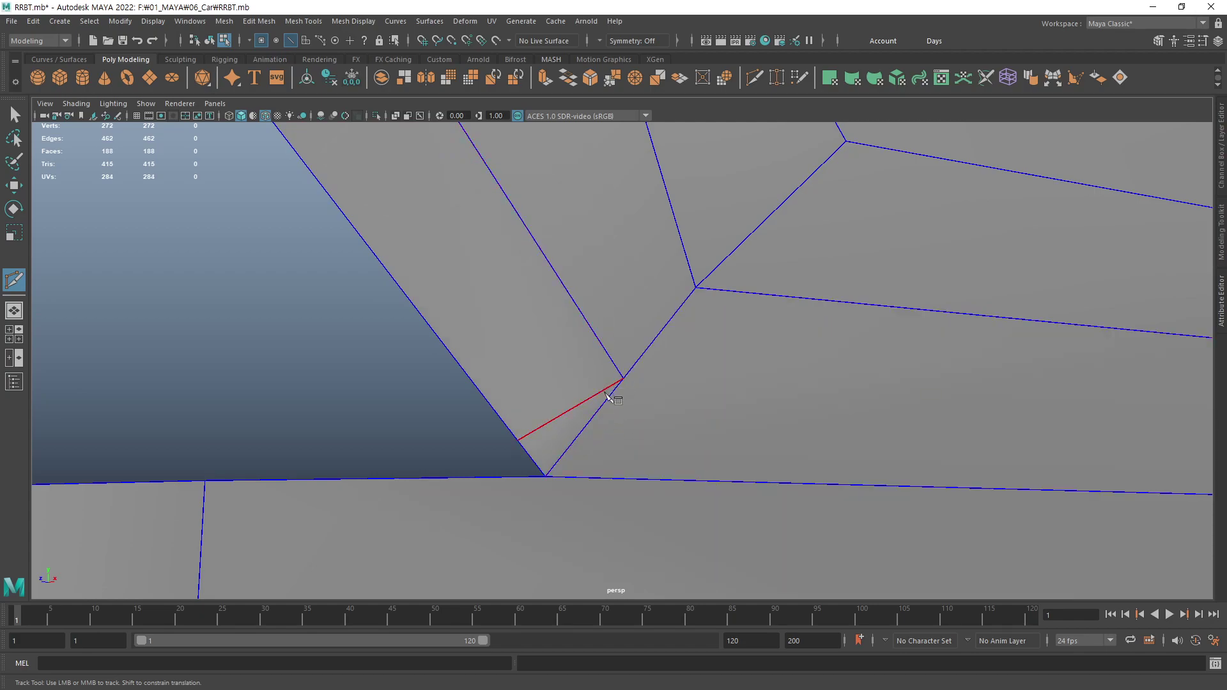
- Delete the old diagonal edge running from the opening's bottom corner
key("q")
left_click(588, 423)
key("Delete")
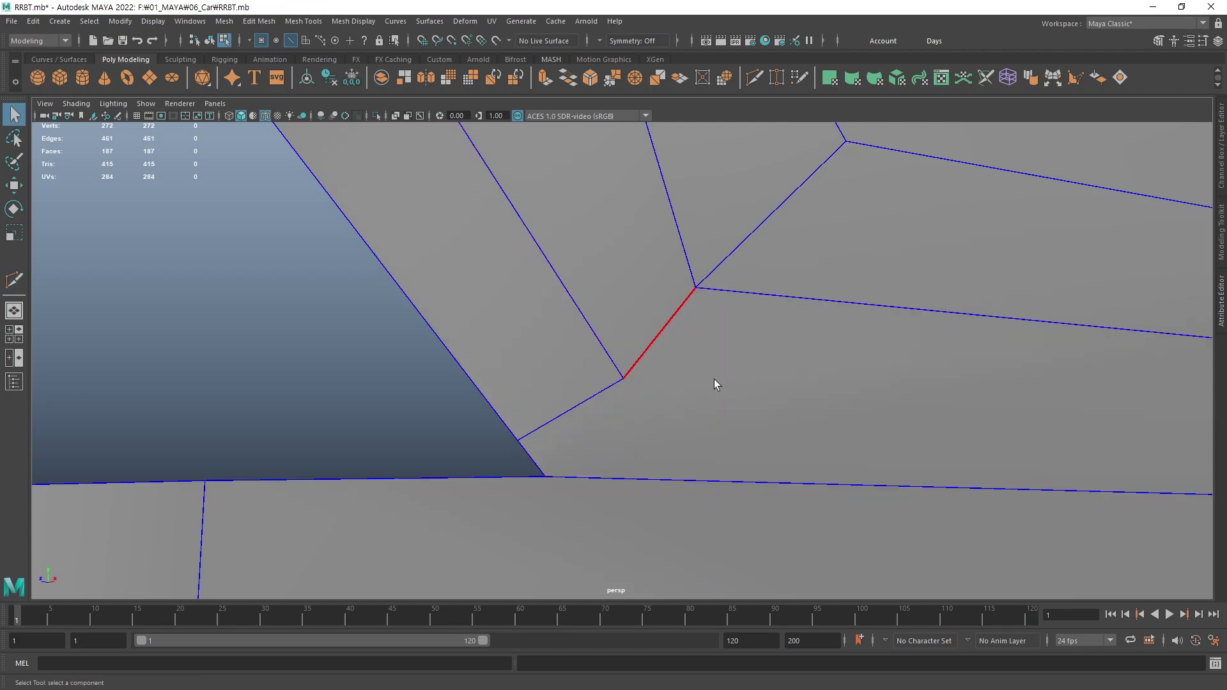
mouse_move(728, 422)
left_mouse_down("alt")
mouse_move(680, 407)
mouse_move(673, 329)
left_mouse_up("alt")
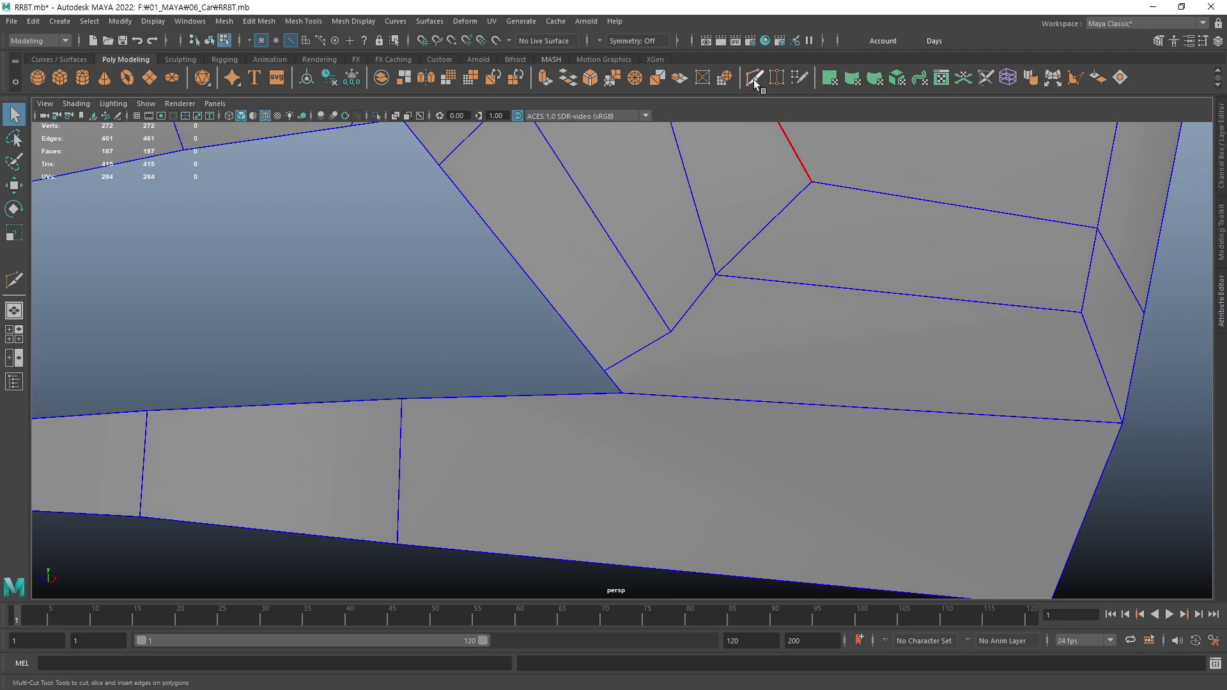
- Cut a lengthwise edge along the lower lip with Multi-Cut
mouse_move(712, 268)
left_mouse_down("alt")
mouse_move(750, 318)
mouse_move(791, 148)
left_mouse_up("alt")
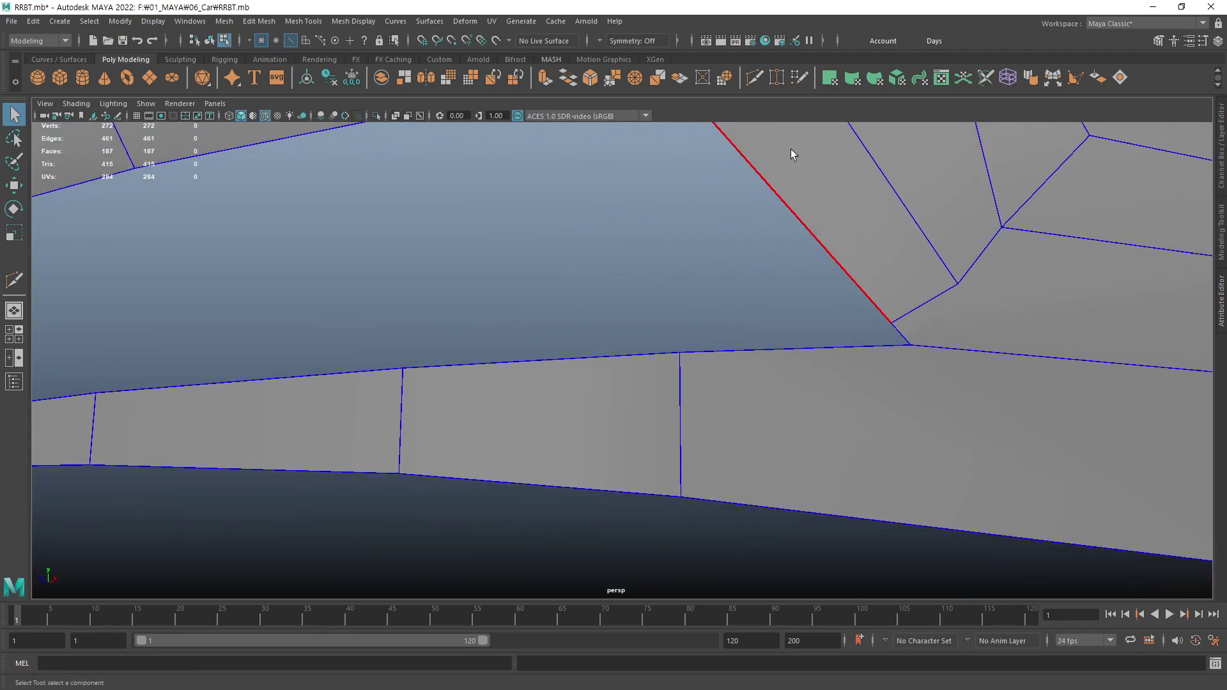
left_click(754, 77)
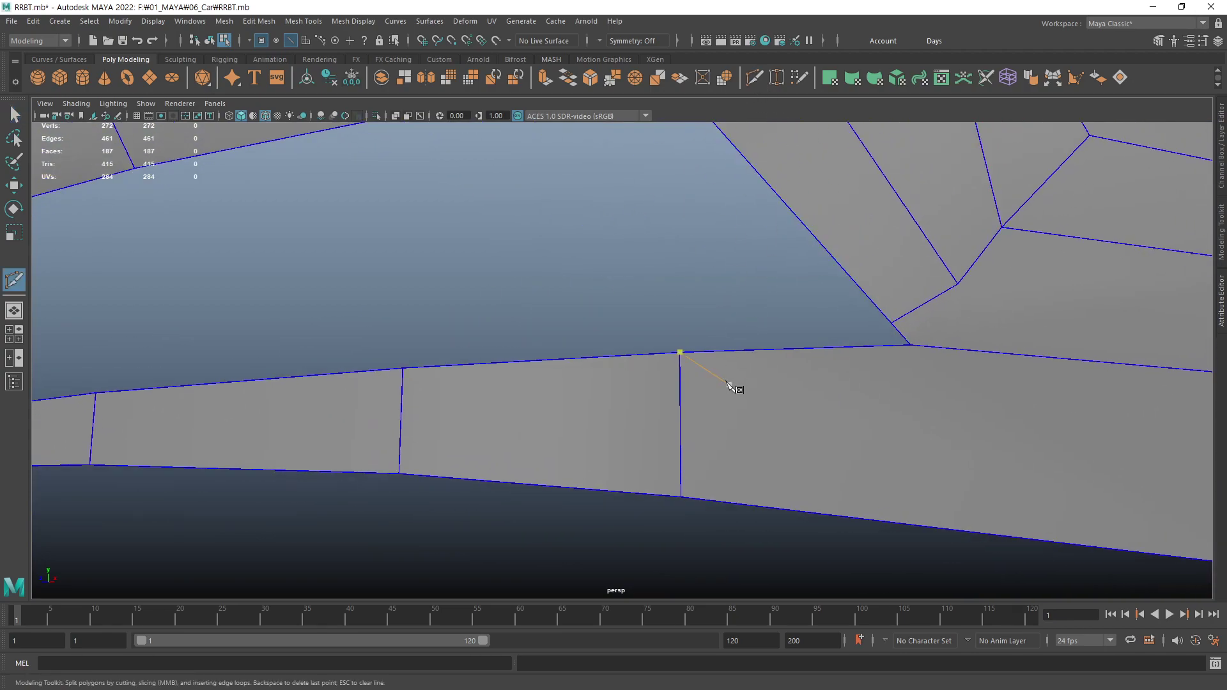
left_click(680, 383)
key("Return")
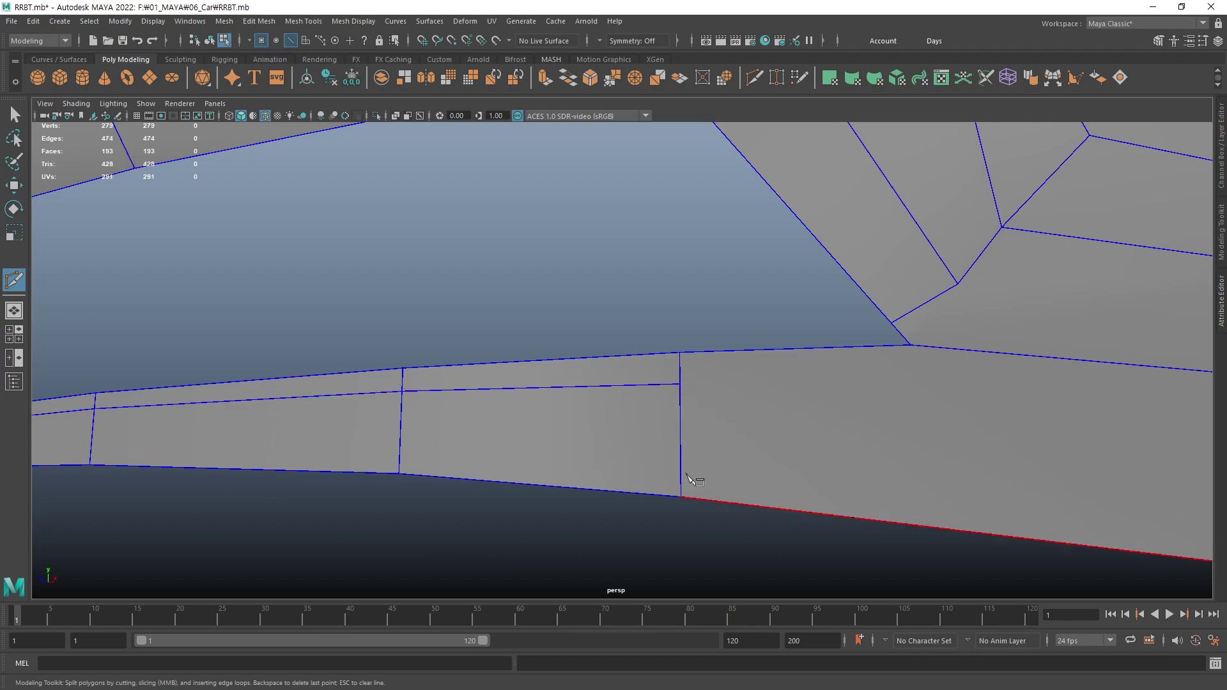
- Cut from the grille corner vertex through the horizontal edge down to the bottom edge
left_click_drag(776, 361, 754, 409, "alt")
middle_click_drag(753, 407, 712, 377, "alt")
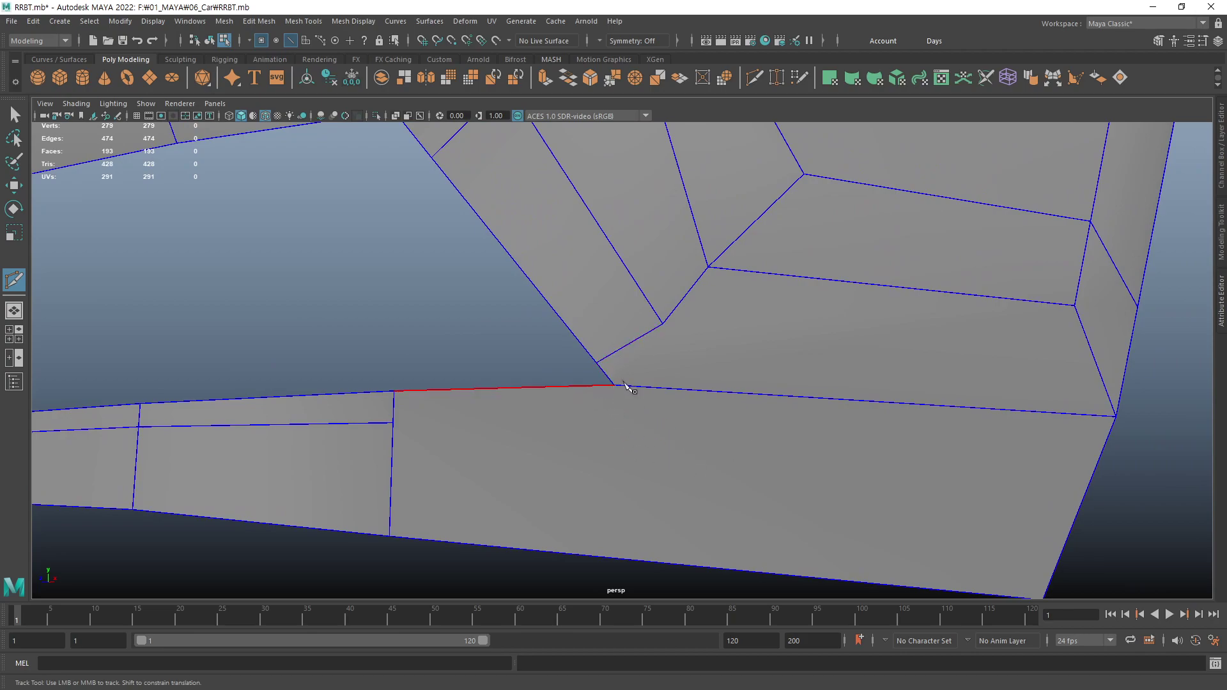
left_click(663, 324)
left_click(707, 390)
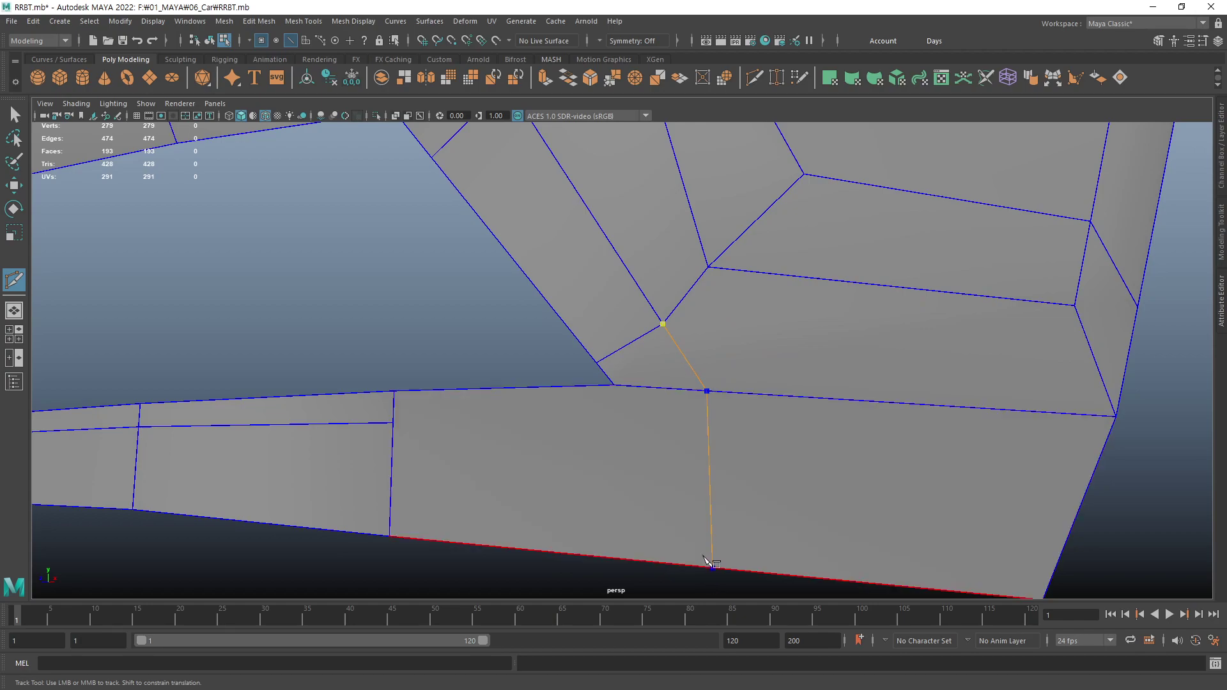
left_click(712, 565)
right_click(711, 565)
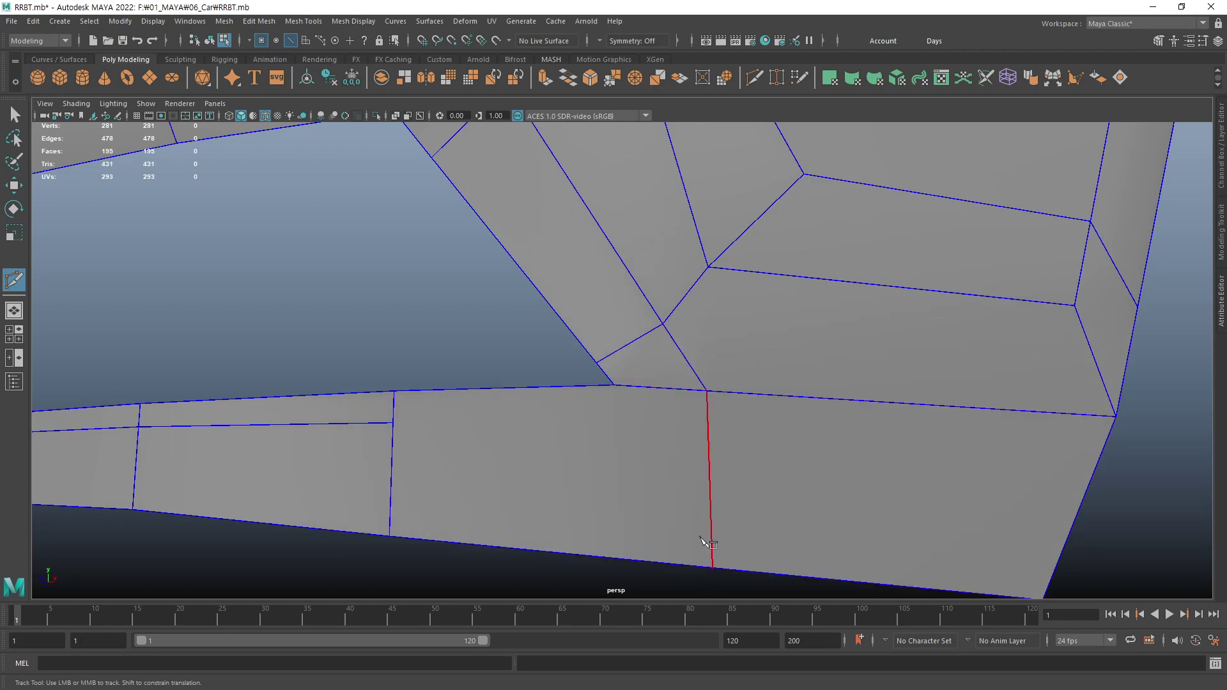
- Undo a stray cut point, then cut from the right vertex to the lip's top edge
left_click(585, 386)
key("ctrl+z")
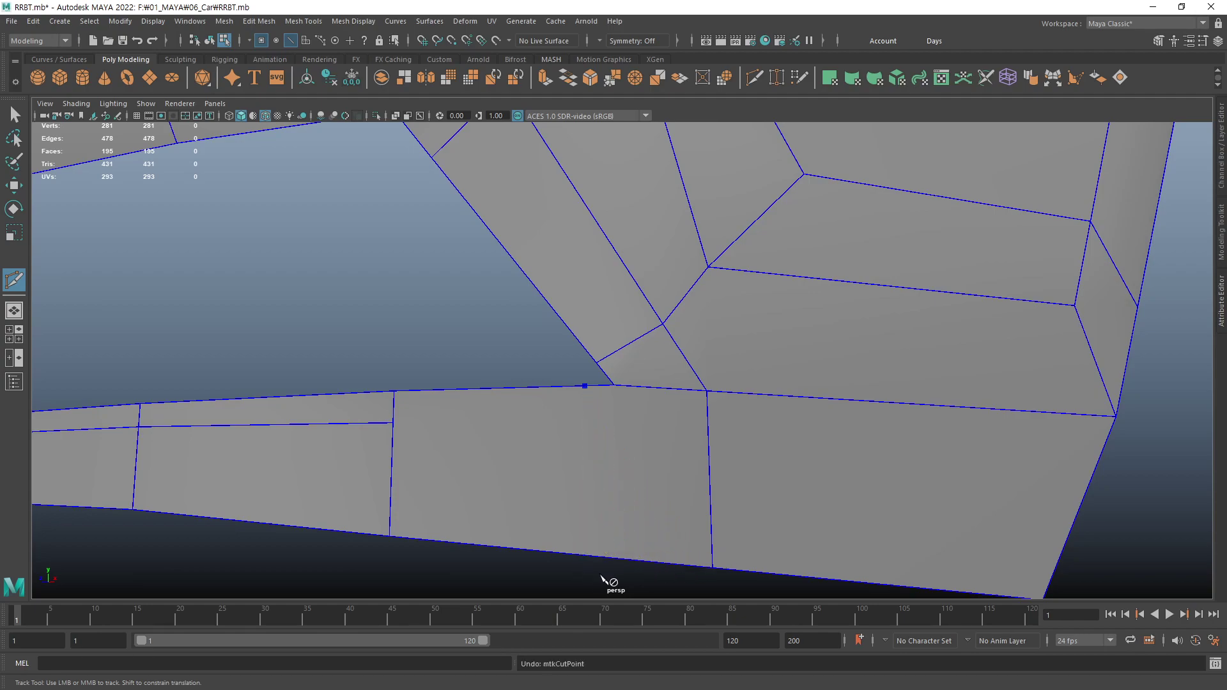
mouse_move(566, 516)
middle_mouse_down("alt")
mouse_move(693, 436)
mouse_move(693, 468)
middle_mouse_up("alt")
left_click(830, 346)
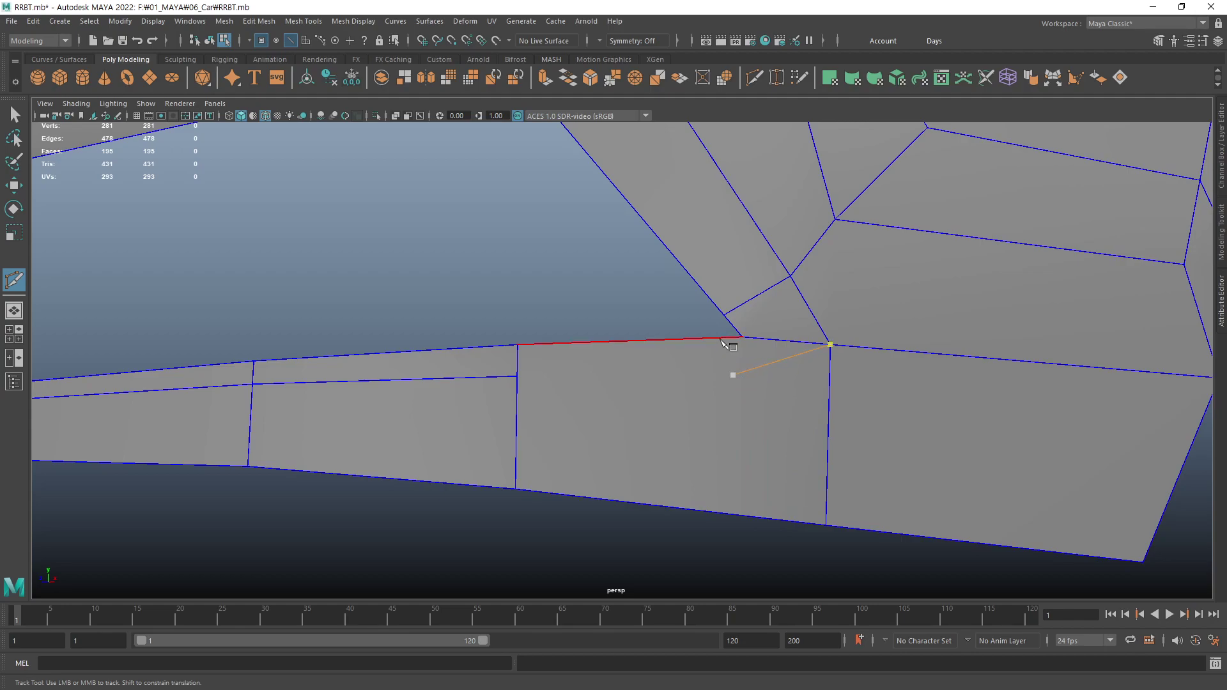
left_click(720, 339)
right_click(731, 386)
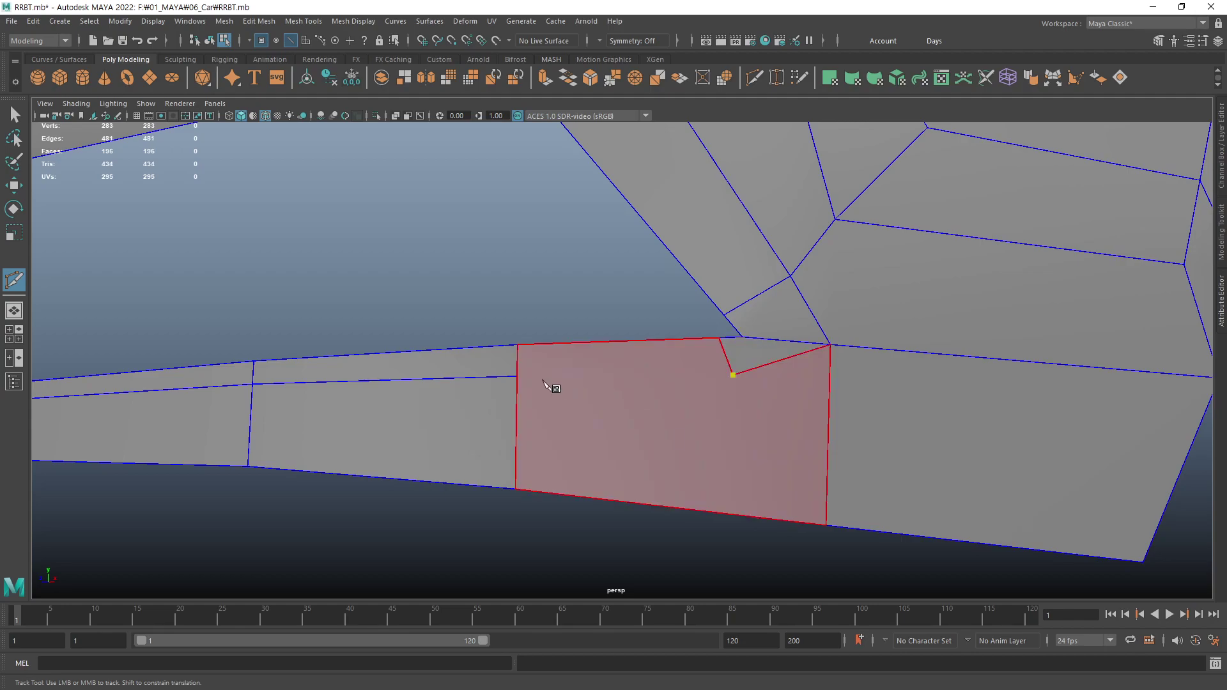
- Join the new point to the lengthwise lip edge and cut down to the bottom edge
left_click(517, 376)
right_click(728, 402)
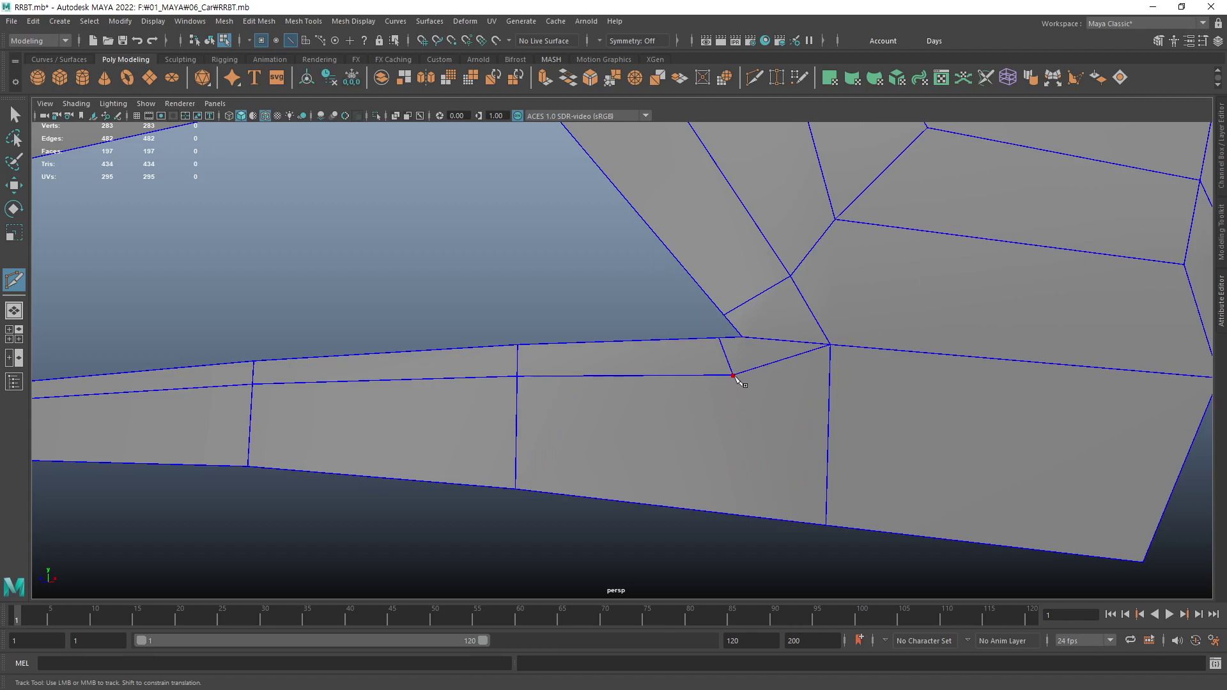
left_click(729, 513)
right_click(732, 534)
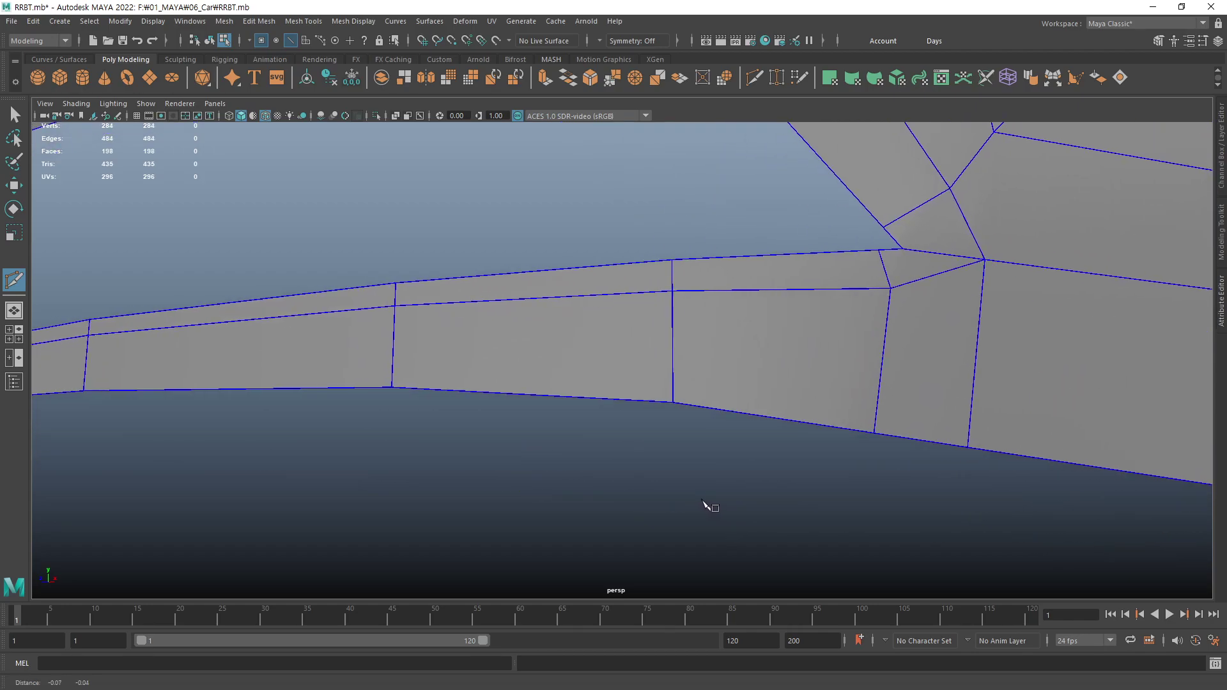
- Zoom out and orbit to frame the whole bumper and lower lip
scroll(706, 506, "up", 1)
scroll(761, 454, "down", 4)
scroll(767, 450, "up", 2)
left_click_drag(775, 450, 726, 466, "alt")
middle_click_drag(726, 466, 623, 437, "alt")
mouse_move(623, 436)
left_mouse_down("alt")
mouse_move(767, 424)
mouse_move(734, 446)
mouse_move(769, 457)
mouse_move(769, 446)
mouse_move(709, 451)
mouse_move(728, 446)
left_mouse_up("alt")
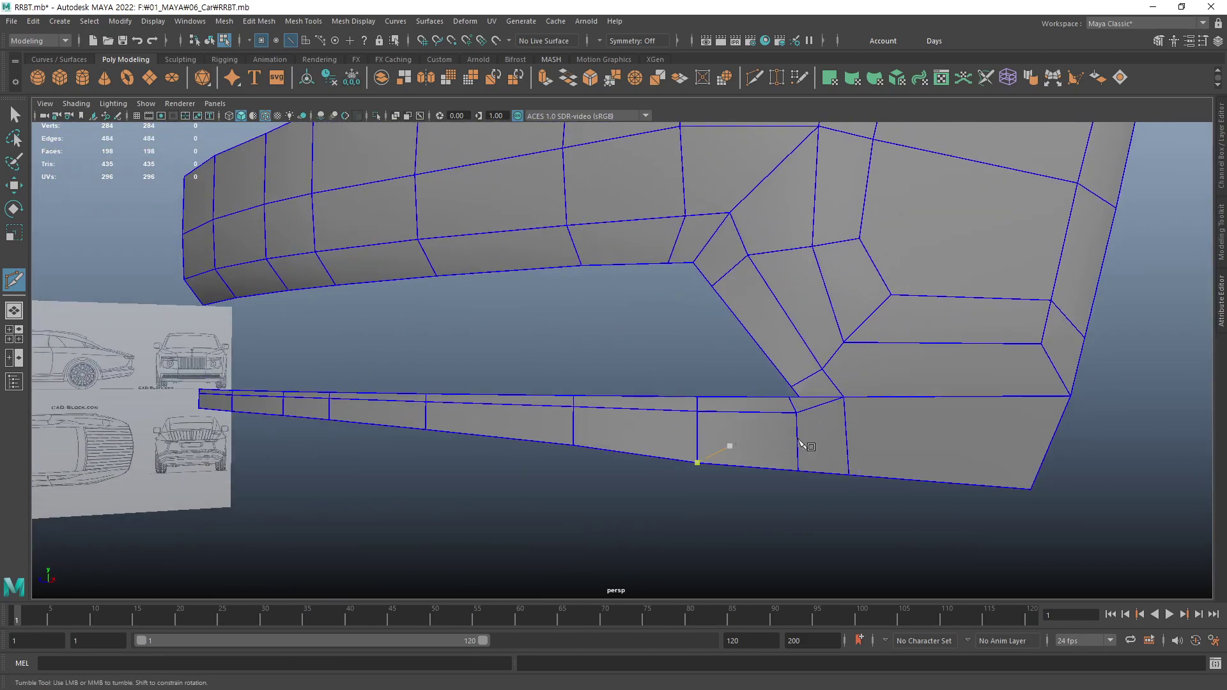
middle_click_drag(798, 415, 795, 410, "alt")
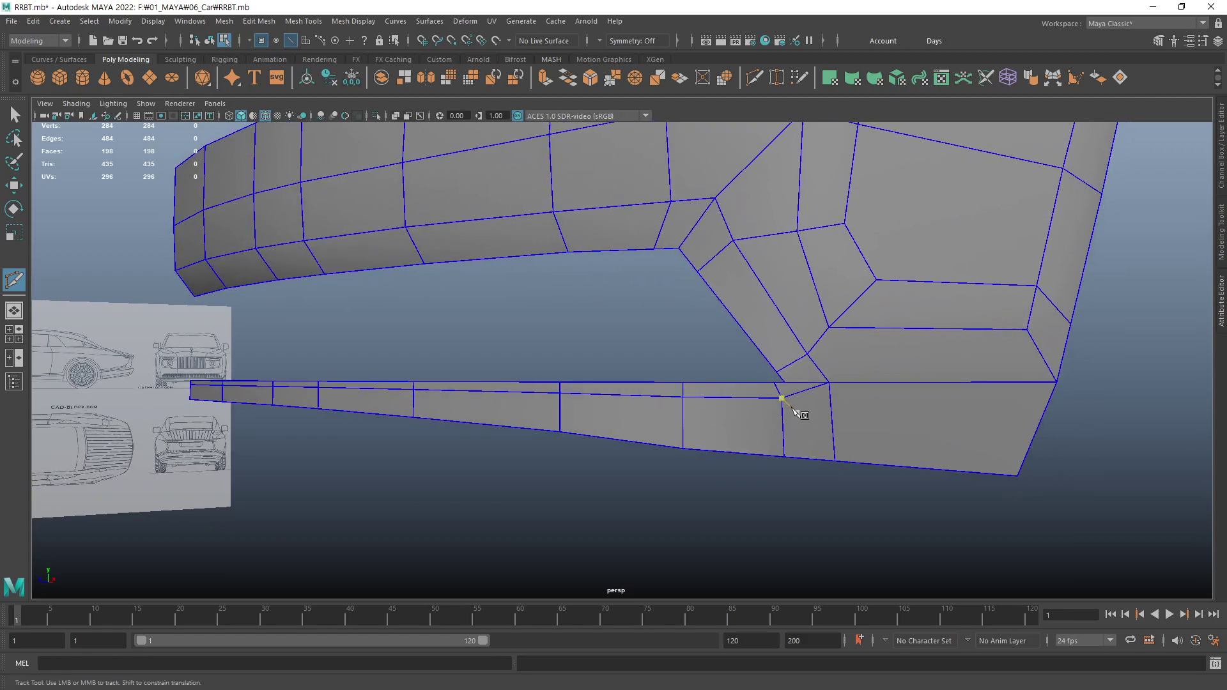
- Switch to vertex mode with the Select tool and pick the lip corner vertex
key("F9")
key("q")
left_click(829, 382)
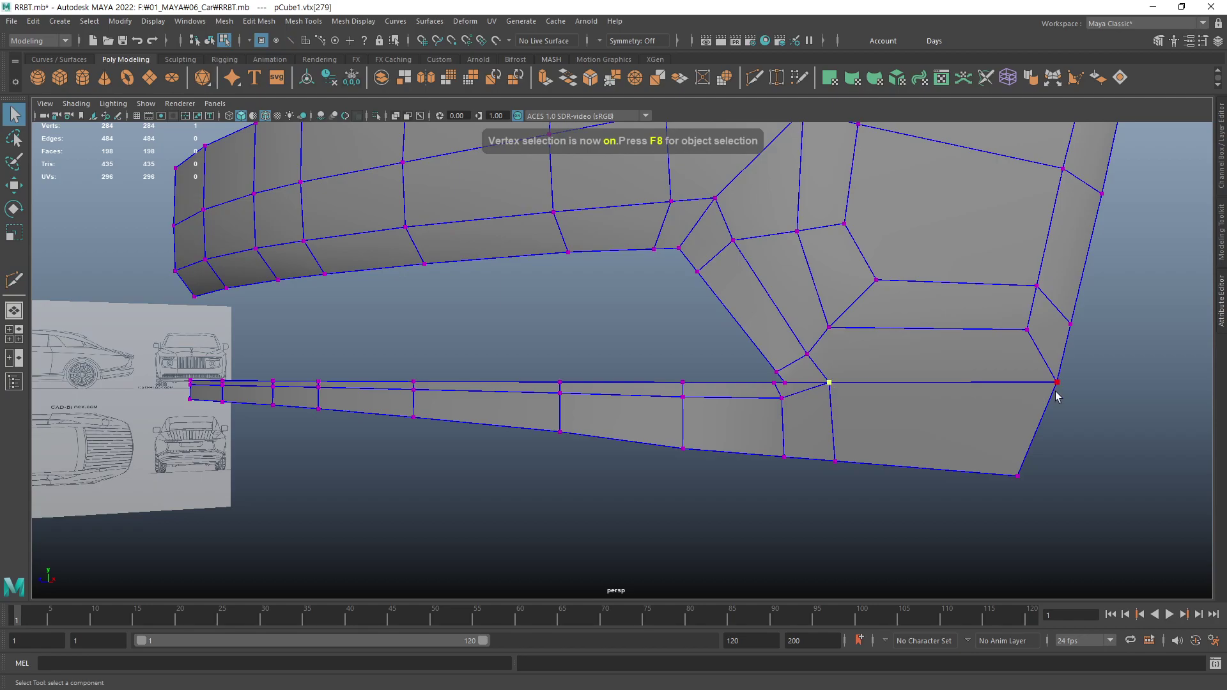
- In the maximized side view, raise the grille's lower corner vertex onto the blueprint outline
key("space")
key("space")
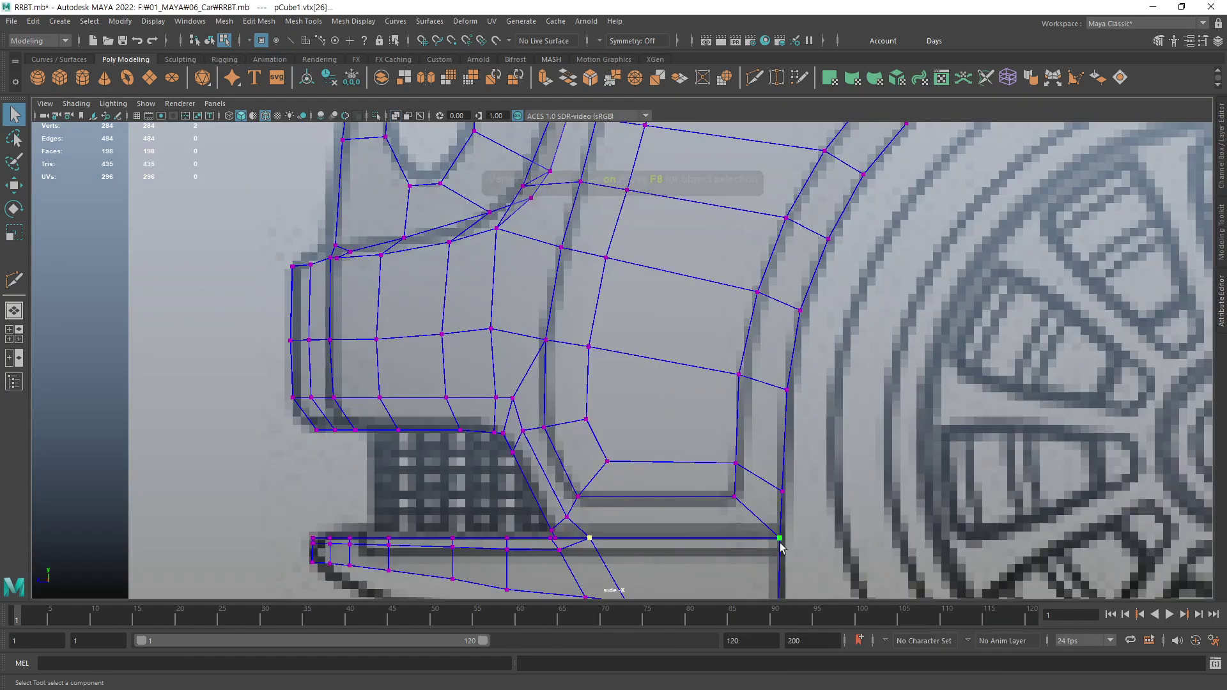
scroll(838, 433, "up", 2)
scroll(839, 433, "up", 1)
scroll(712, 471, "up", 2)
scroll(794, 465, "up", 2)
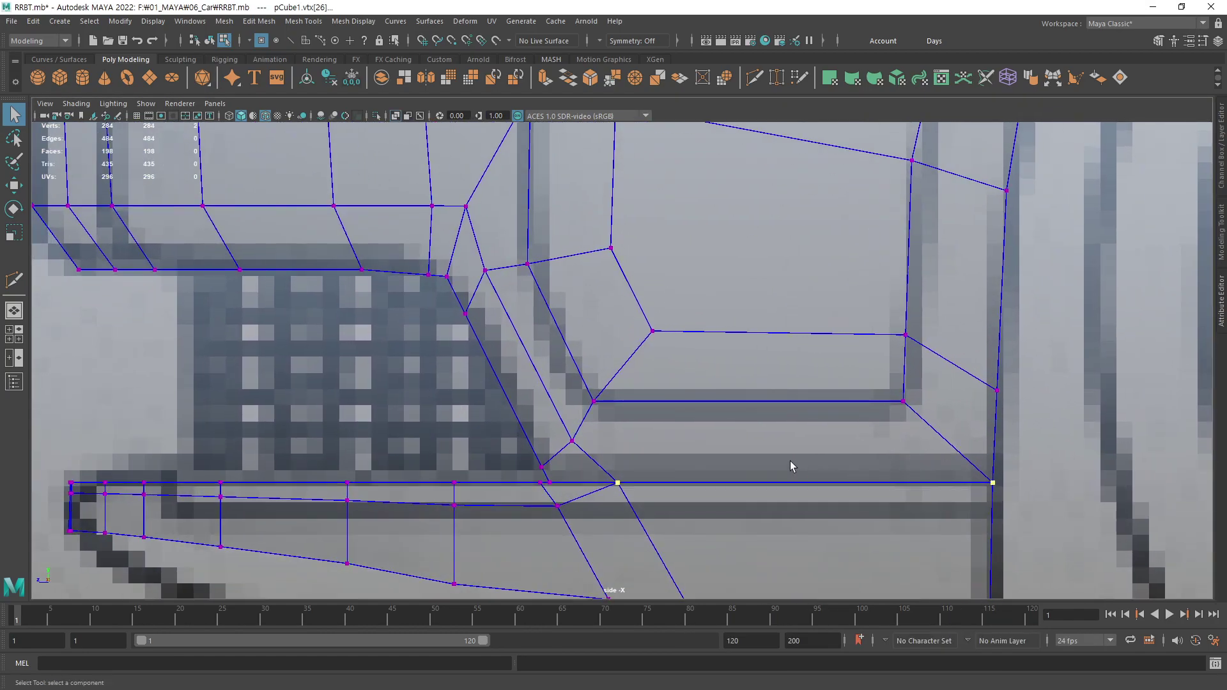
middle_click_drag(794, 466, 745, 375, "alt")
key("w")
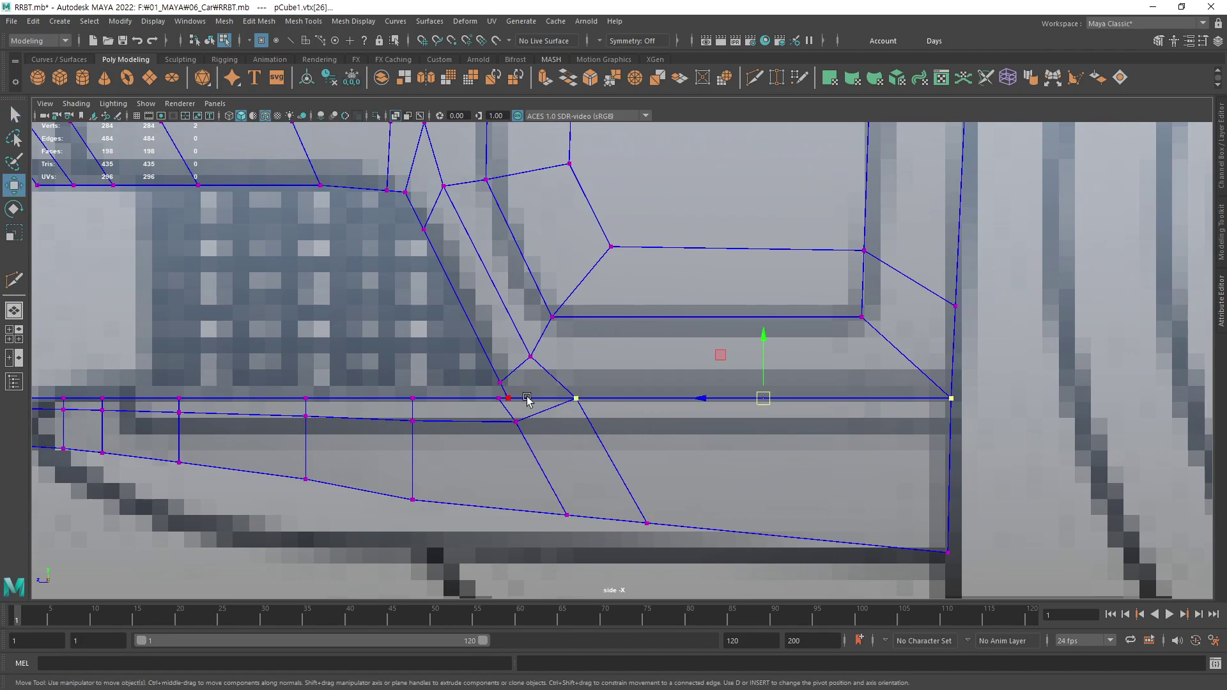
left_click(508, 398)
left_click_drag(508, 367, 509, 359)
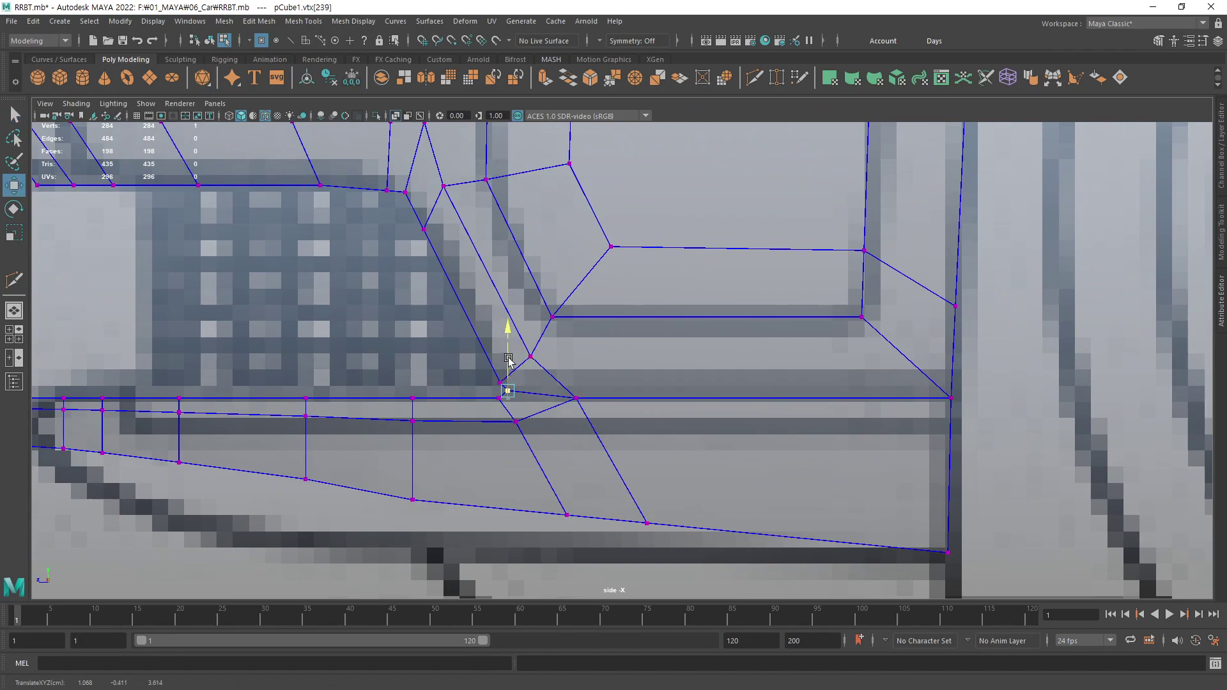
- Nudge the vertex below the grille corner upward and slide the lip-grille junction vertex left
scroll(454, 429, "up", 3)
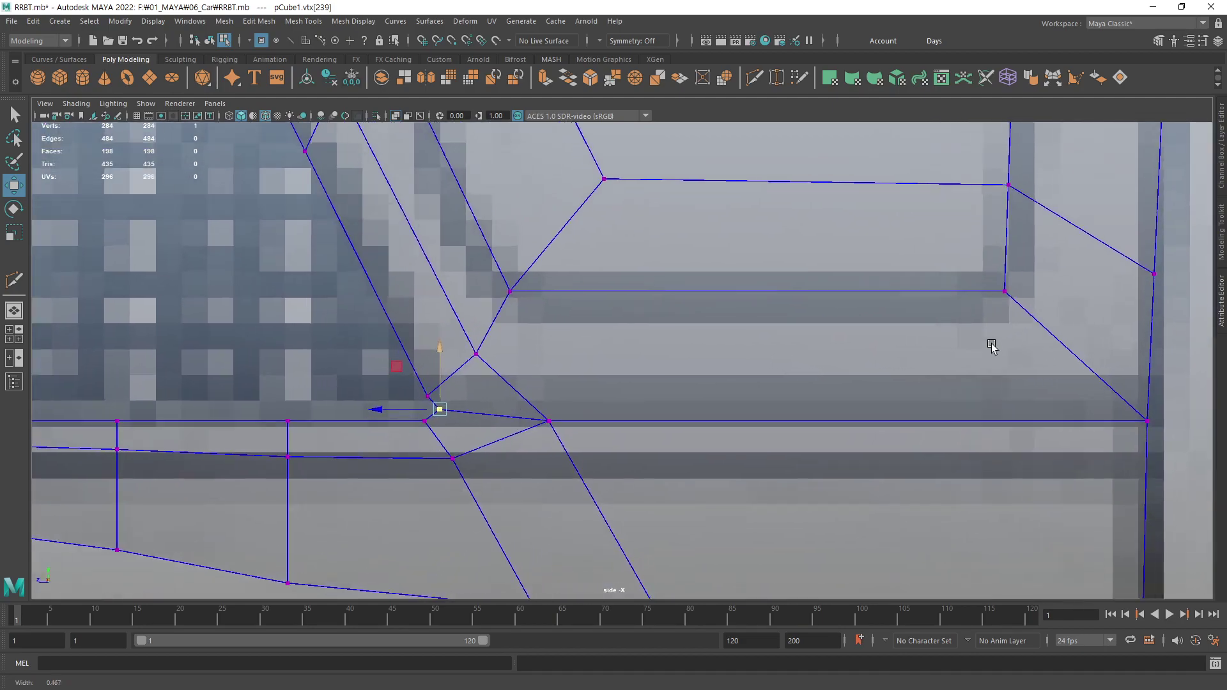
middle_click_drag(594, 386, 497, 415, "alt")
right_click_drag(495, 414, 593, 365, "alt")
left_click(528, 346)
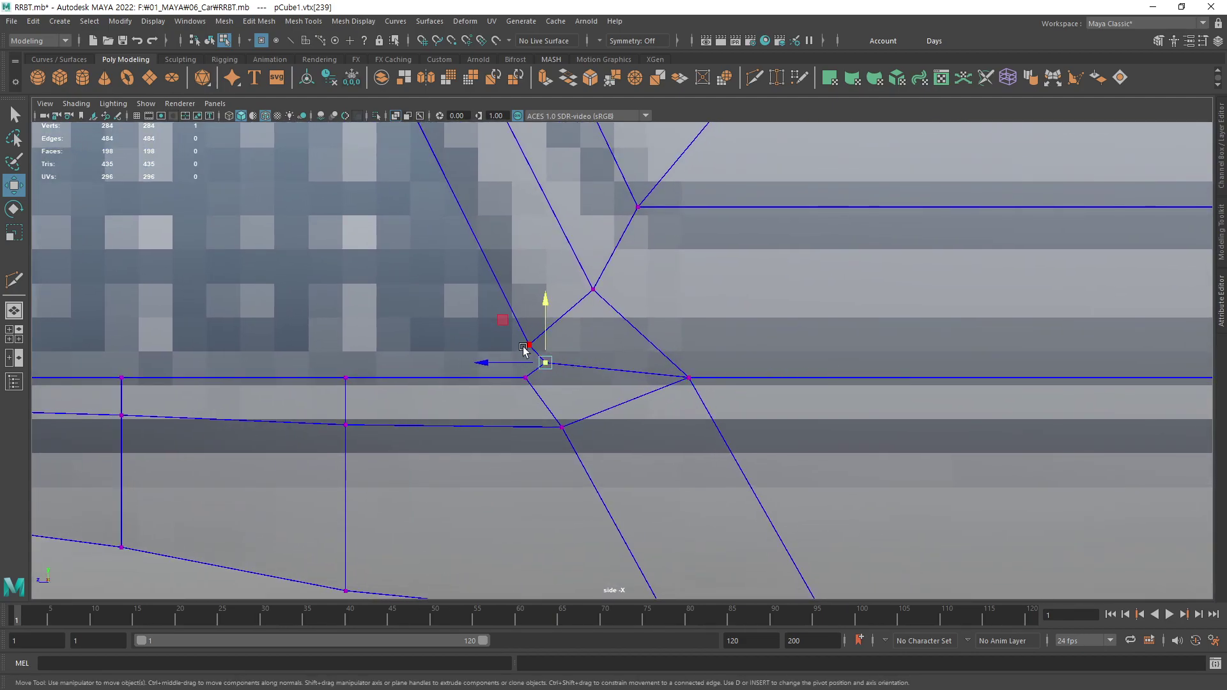
left_click_drag(529, 345, 533, 337)
middle_click_drag(589, 408, 592, 403)
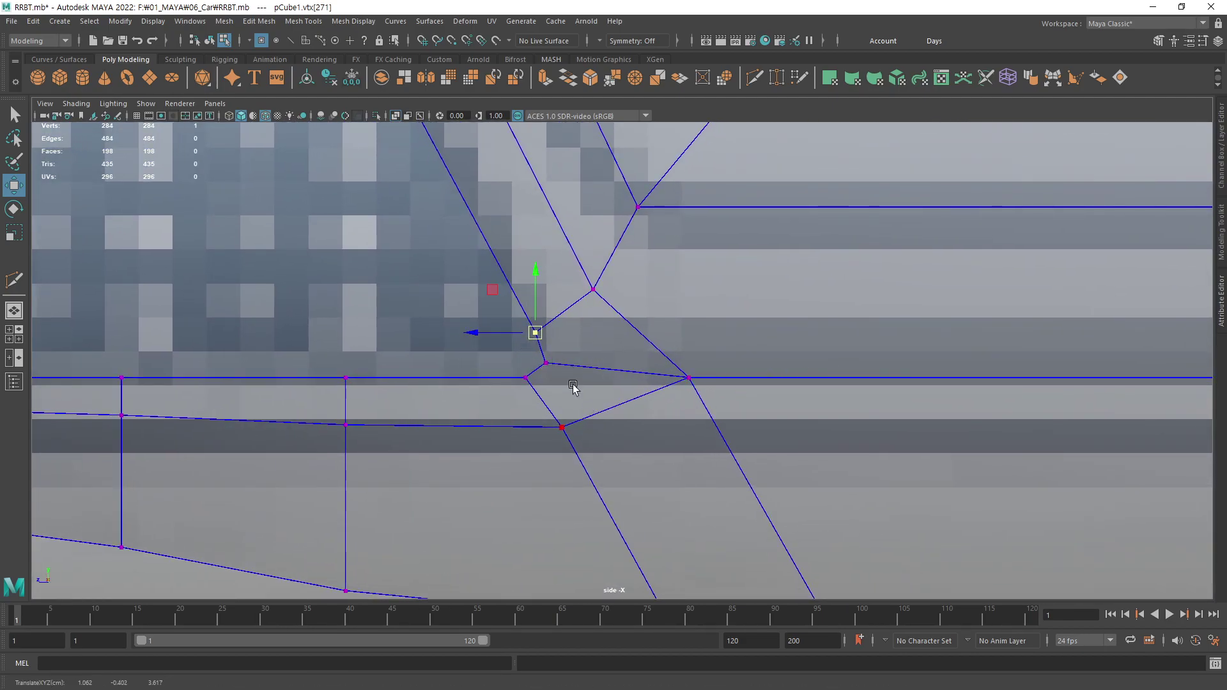
left_click(545, 362)
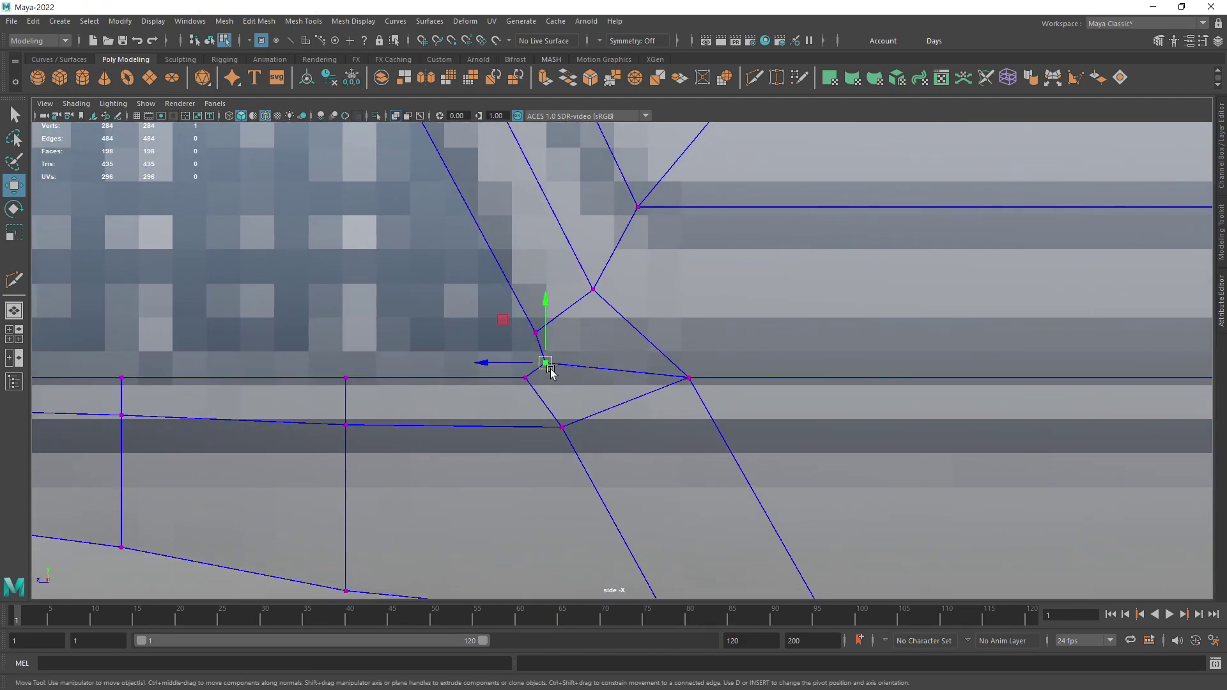
left_click(562, 426)
key("f")
scroll(727, 478, "up", 4)
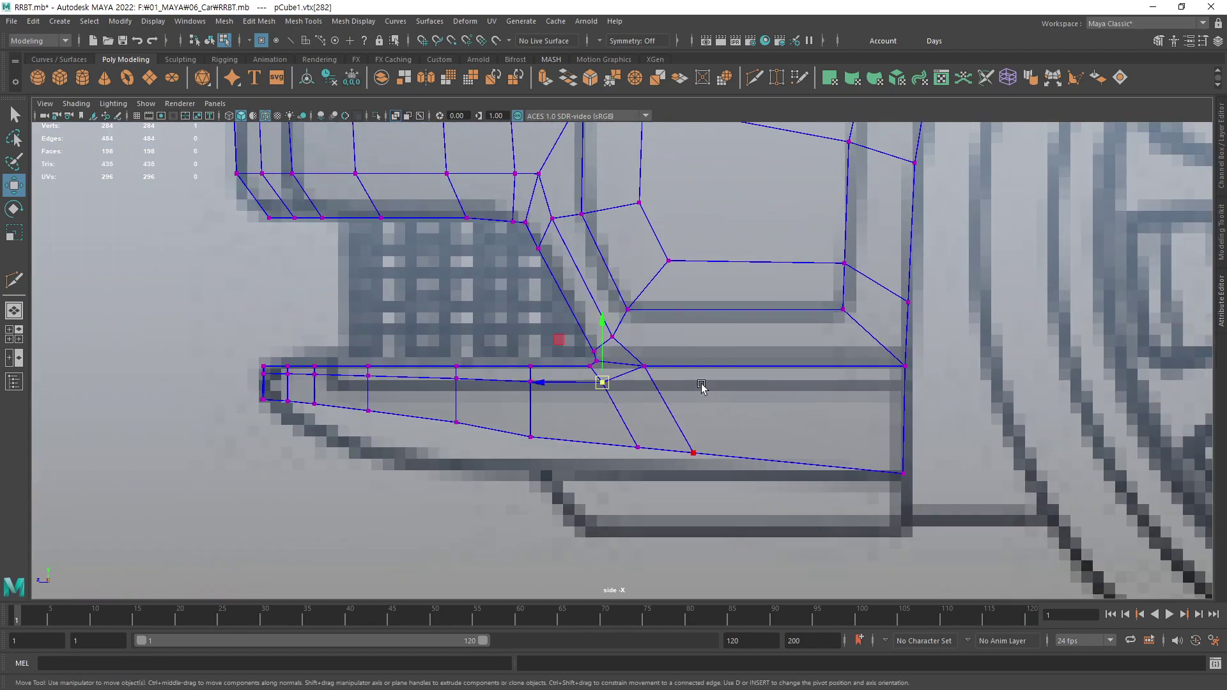
left_click_drag(583, 382, 572, 382)
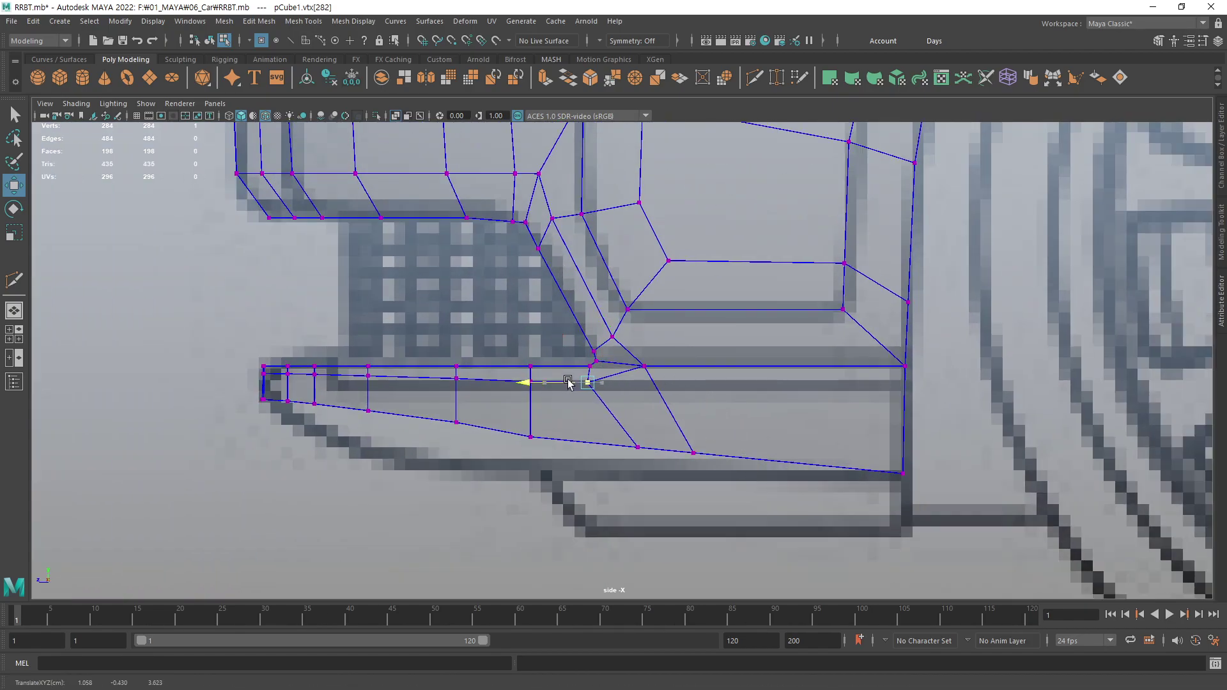
- Slide the lip's top-edge vertex left onto the blueprint and raise the vertex above the junction
left_click(656, 382)
left_click_drag(642, 389, 629, 391)
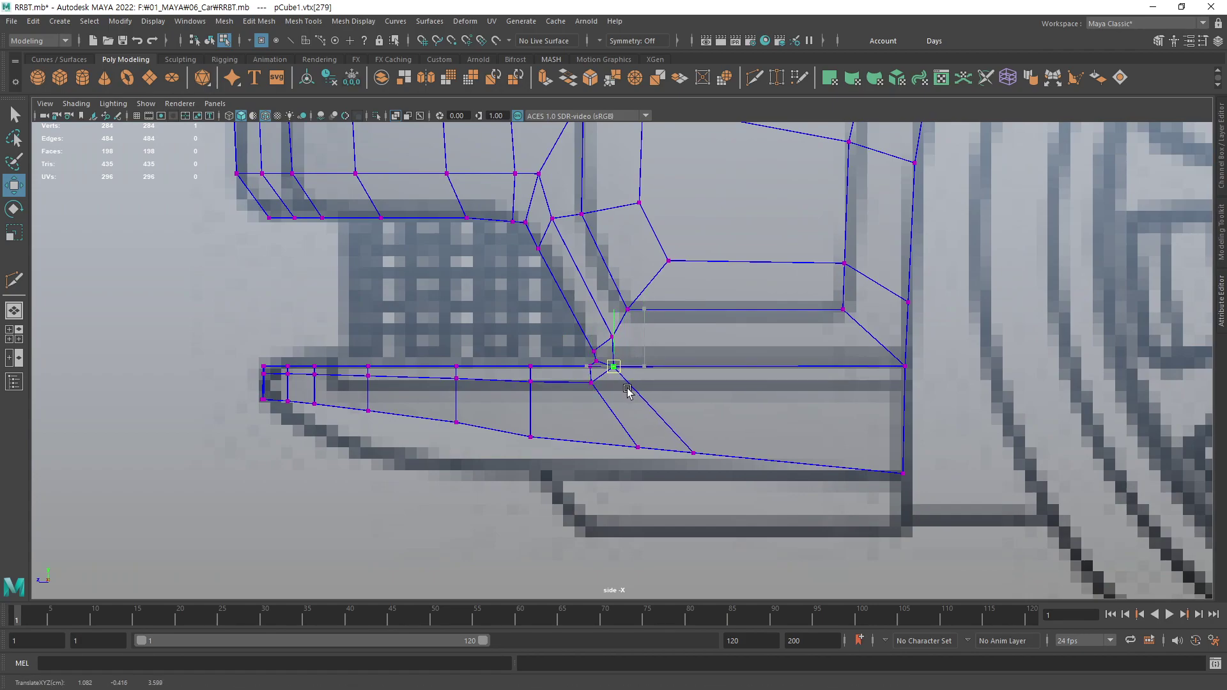
left_click_drag(627, 390, 627, 390)
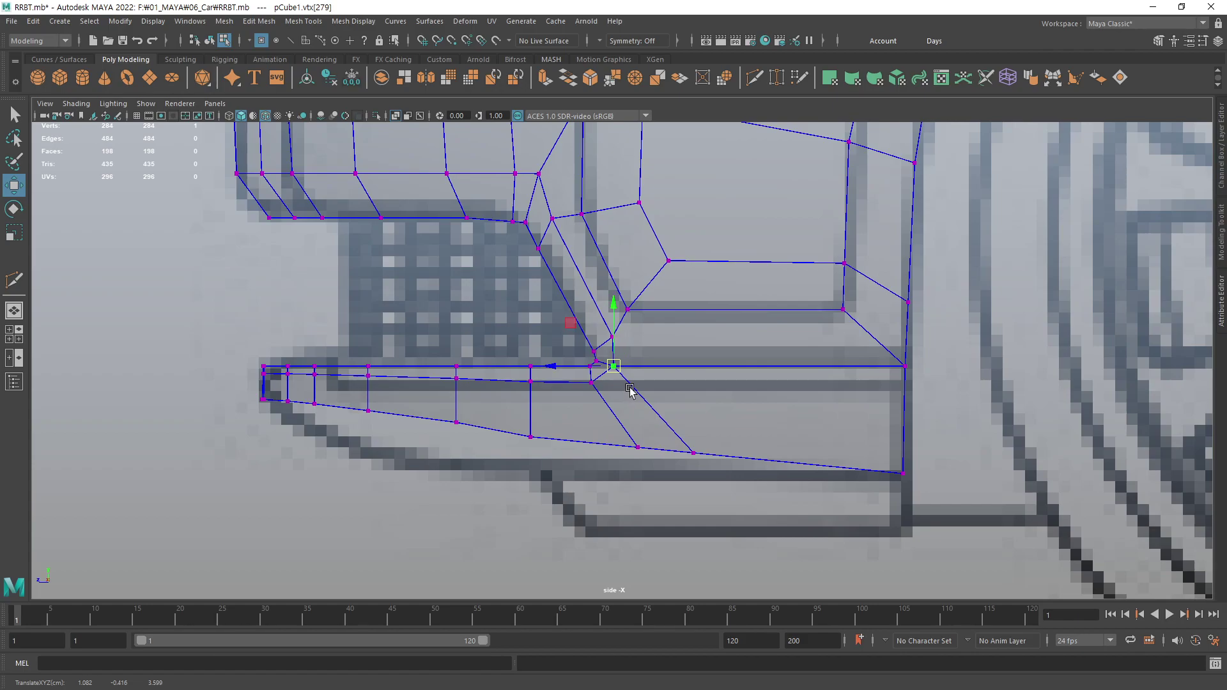
left_click(589, 385)
scroll(562, 416, "up", 2)
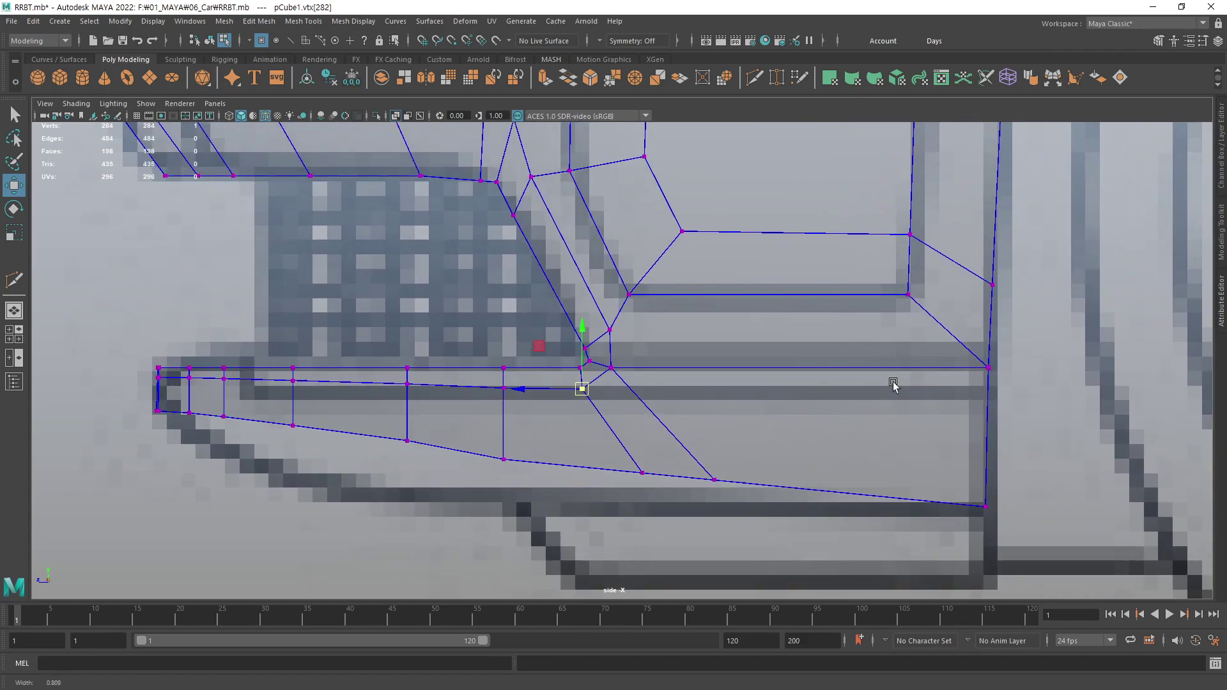
left_click(659, 319)
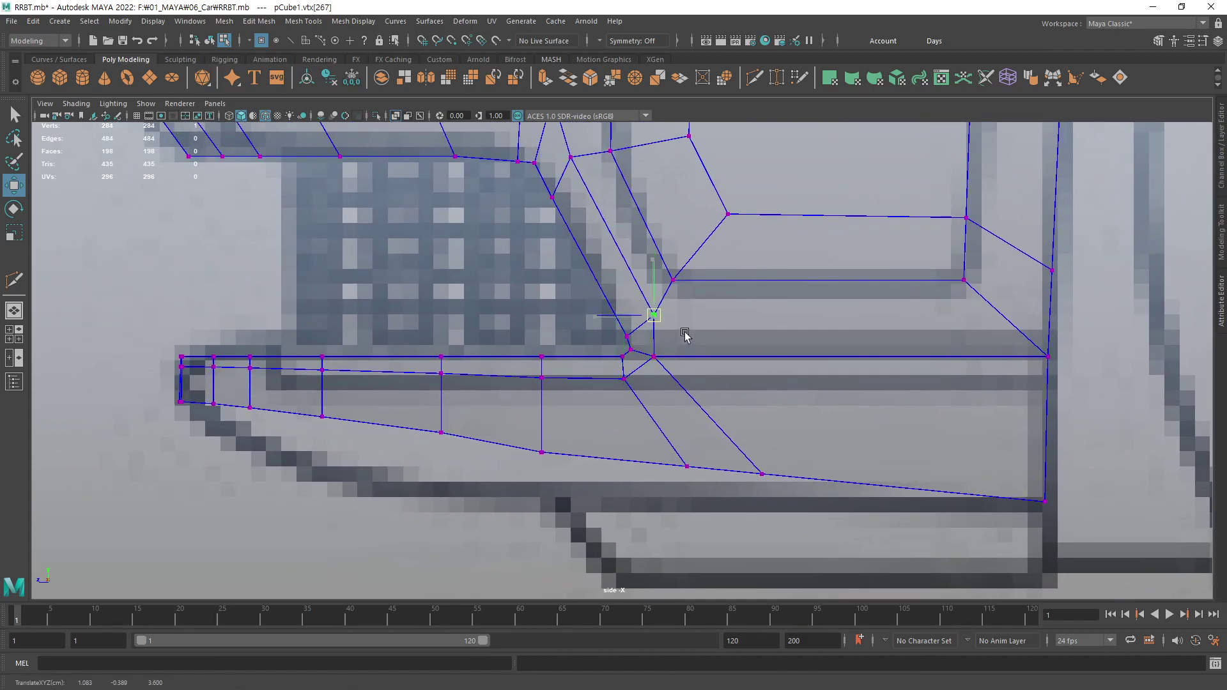
middle_click_drag(681, 334, 742, 415)
- Pull the grille's upper-right corner vertex down-right and adjust vertices along the grille edge
left_click(654, 281)
middle_click_drag(693, 321, 705, 336)
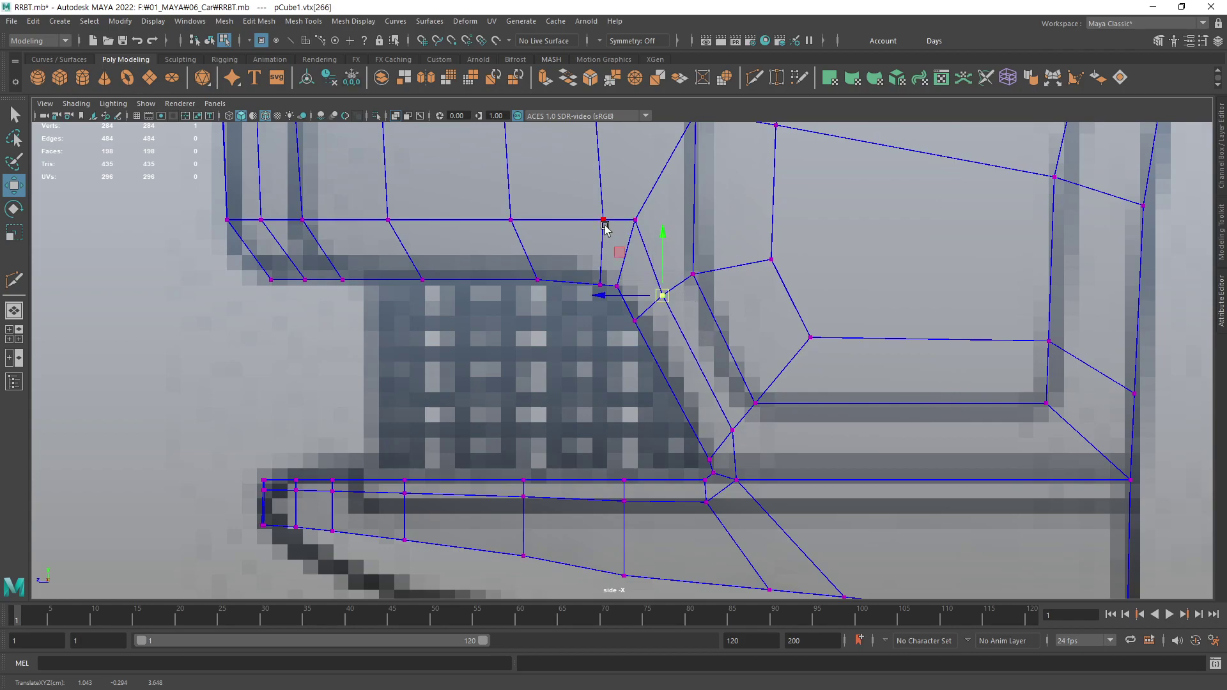
mouse_move(605, 227)
middle_mouse_down("alt")
mouse_move(604, 278)
mouse_move(581, 273)
middle_mouse_up("alt")
left_click(604, 272)
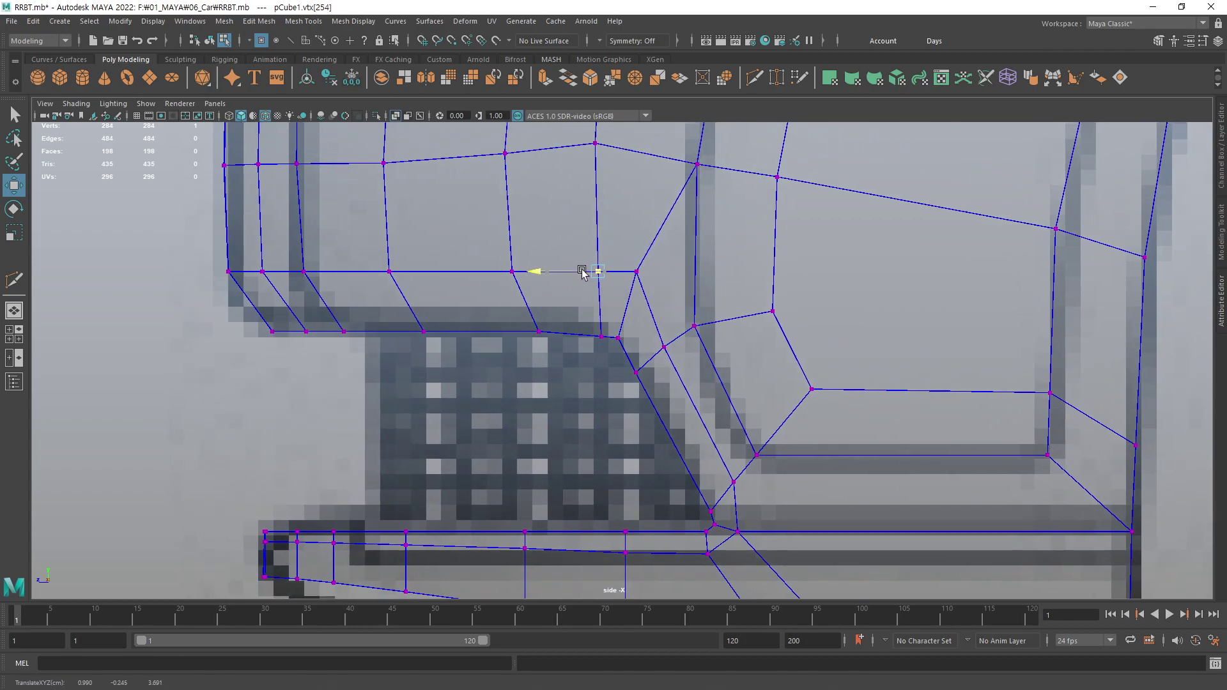
mouse_move(683, 402)
middle_mouse_down("alt")
mouse_move(617, 373)
mouse_move(647, 401)
middle_mouse_up("alt")
left_click(658, 289)
left_click(603, 328)
left_click(637, 364)
- Zoom in on the grille's lower corner and nudge the lip junction vertex
middle_click_drag(687, 459, 643, 400, "alt")
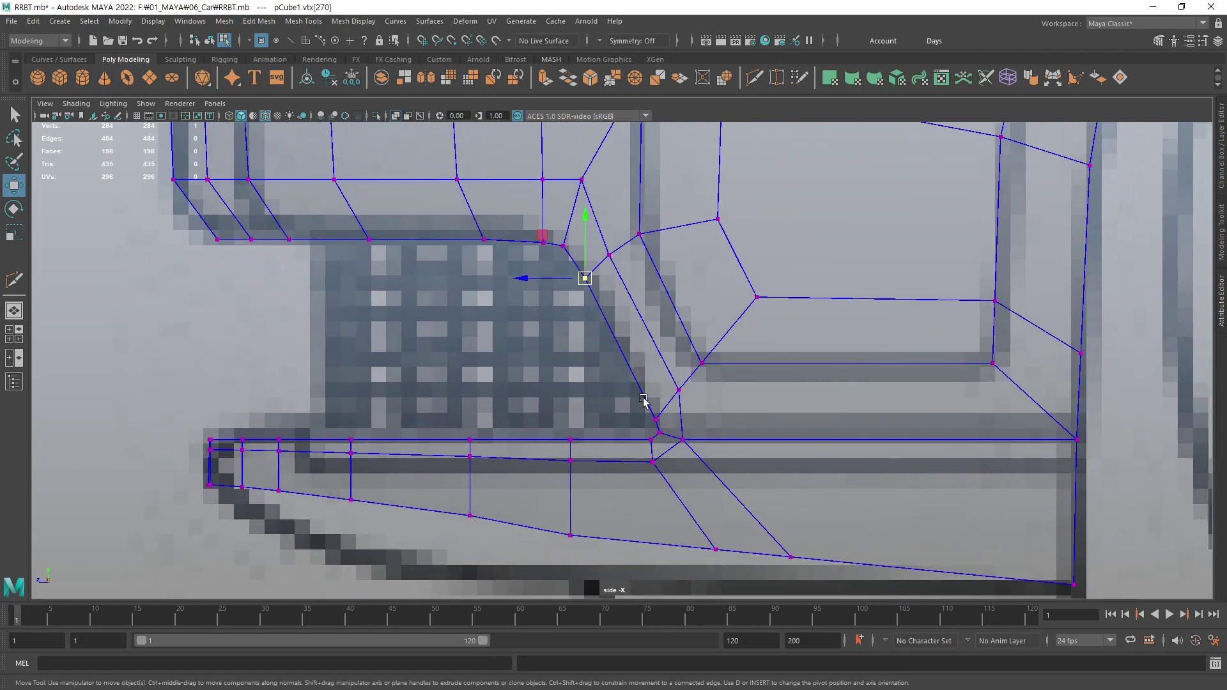
left_click(658, 420)
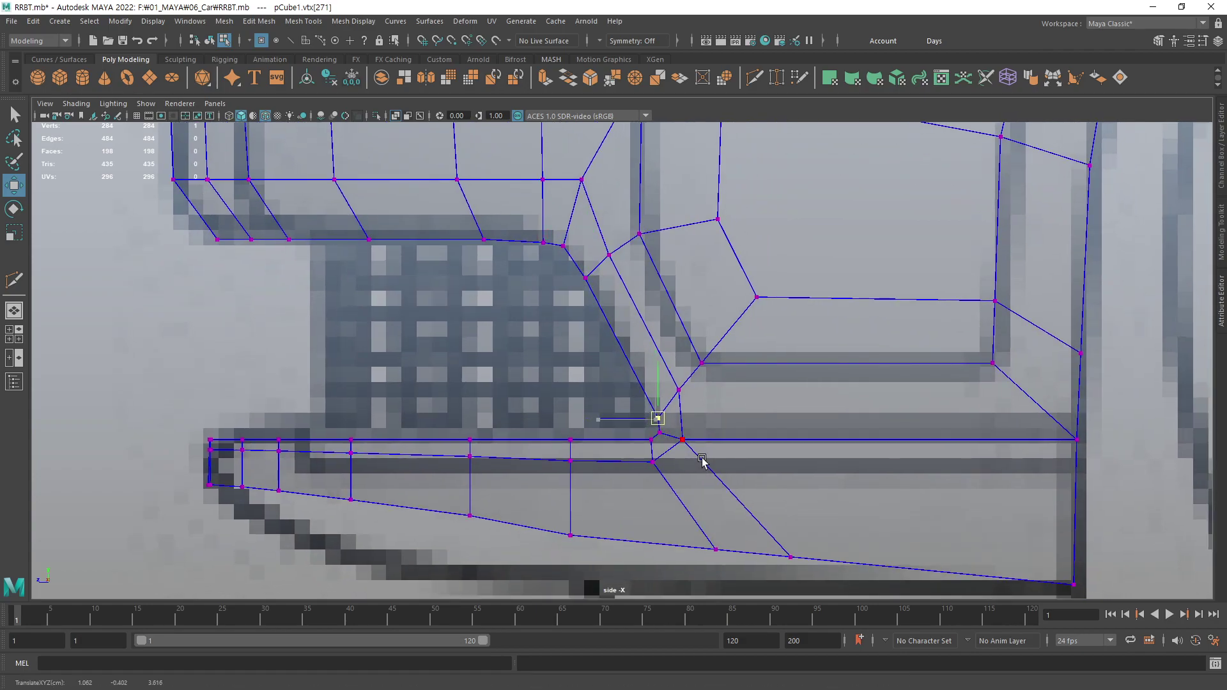
scroll(693, 461, "up", 2)
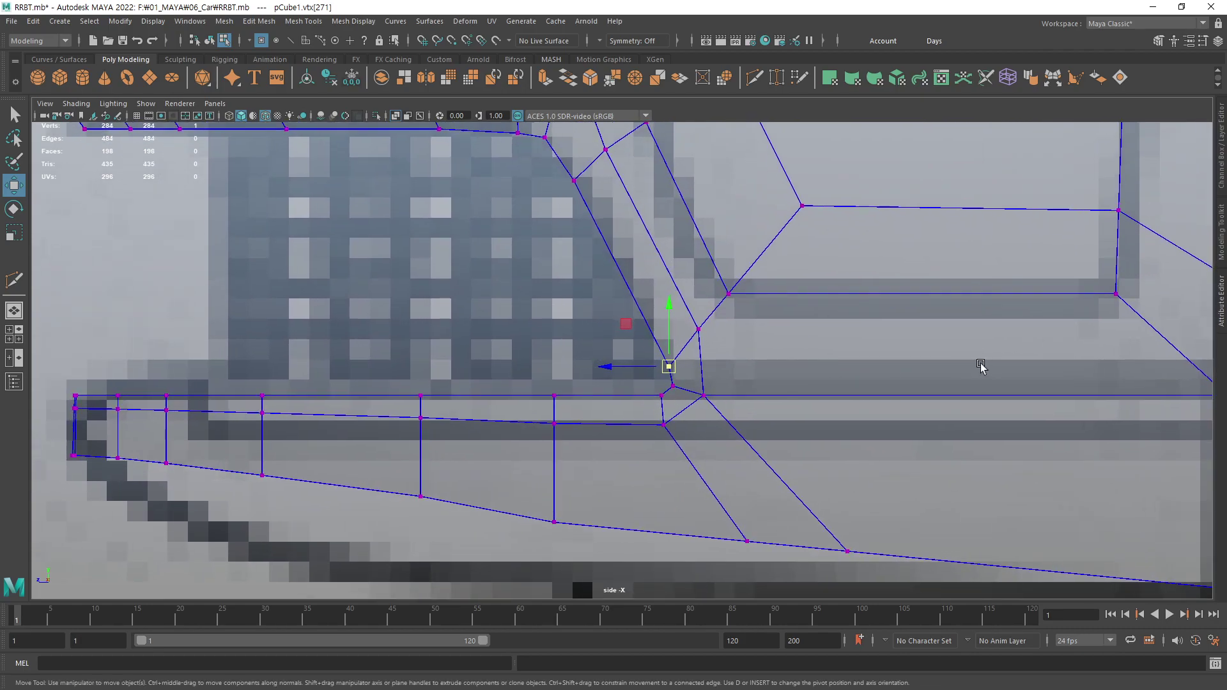
mouse_move(666, 415)
middle_mouse_down("alt")
mouse_move(701, 367)
mouse_move(710, 400)
middle_mouse_up("alt")
scroll(701, 368, "up", 1)
left_click(697, 377)
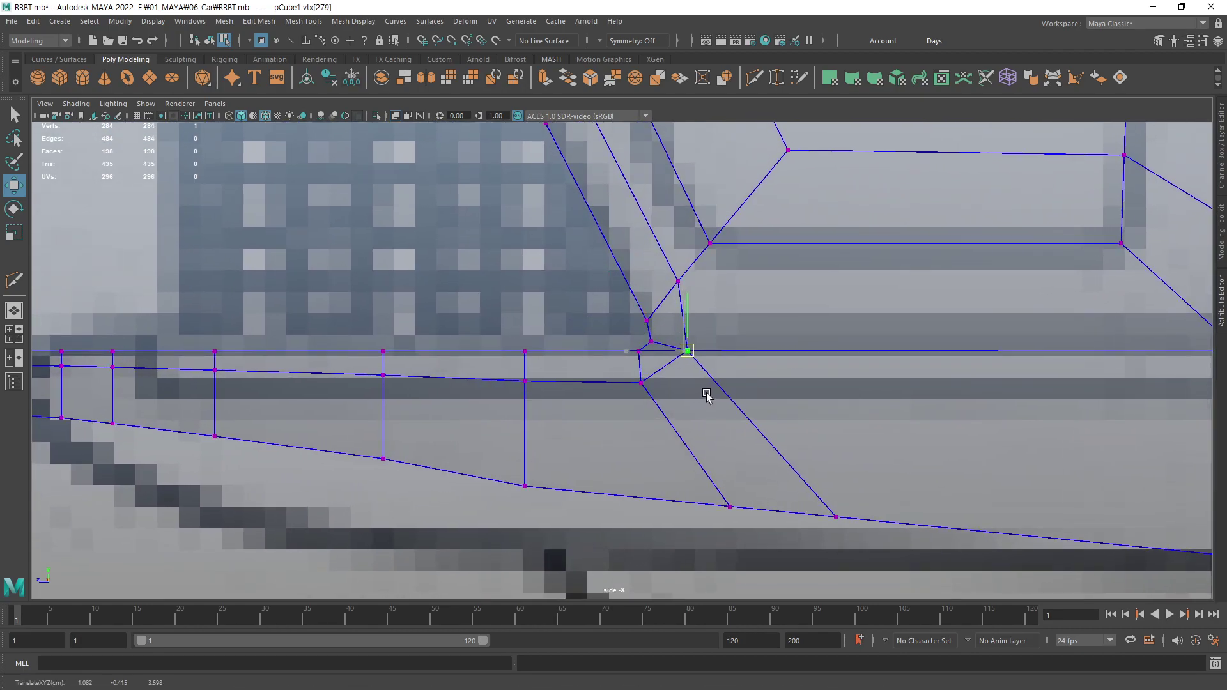
- Adjust the vertices around the lip junction, shifting the junction vertex up slightly
left_click(677, 280)
left_click(644, 389)
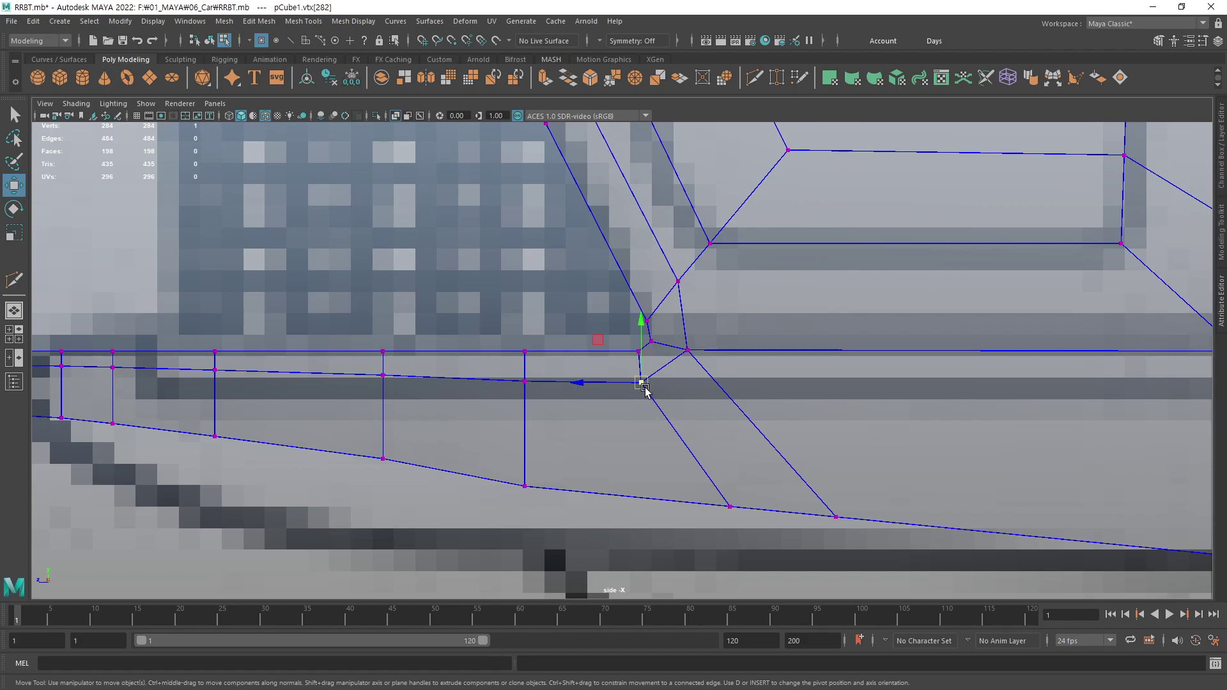
left_click(521, 380)
middle_click_drag(520, 378, 447, 370, "alt")
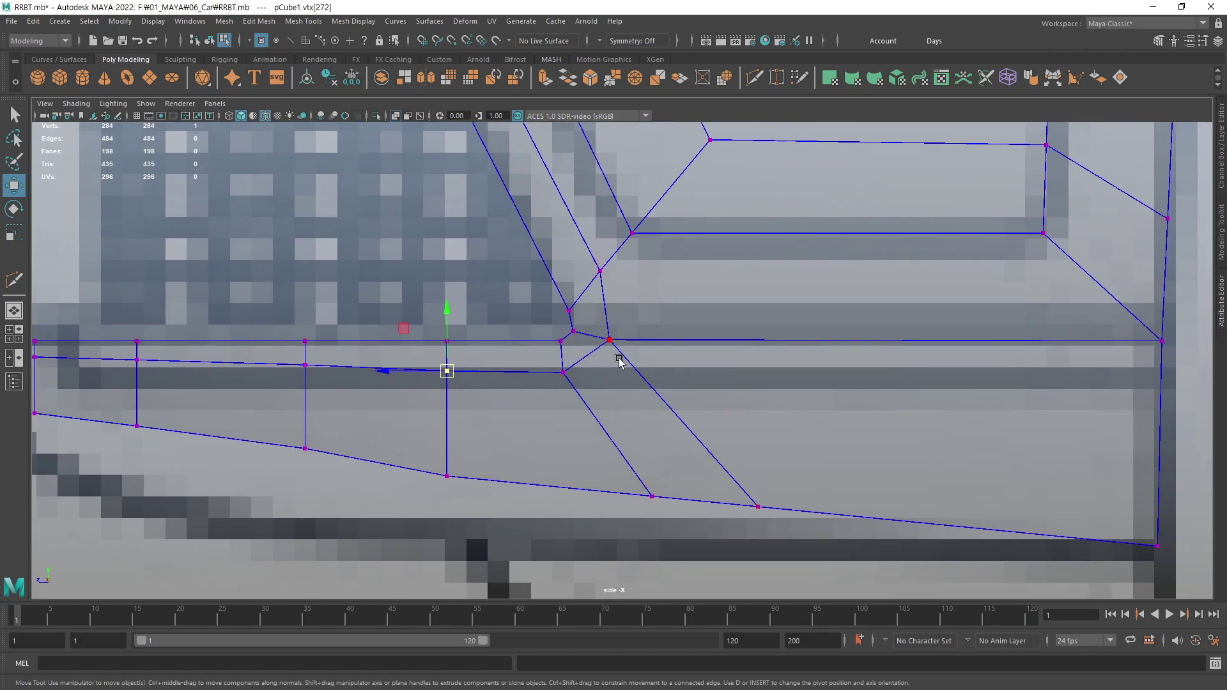
left_click(613, 350)
left_click_drag(617, 353, 630, 384)
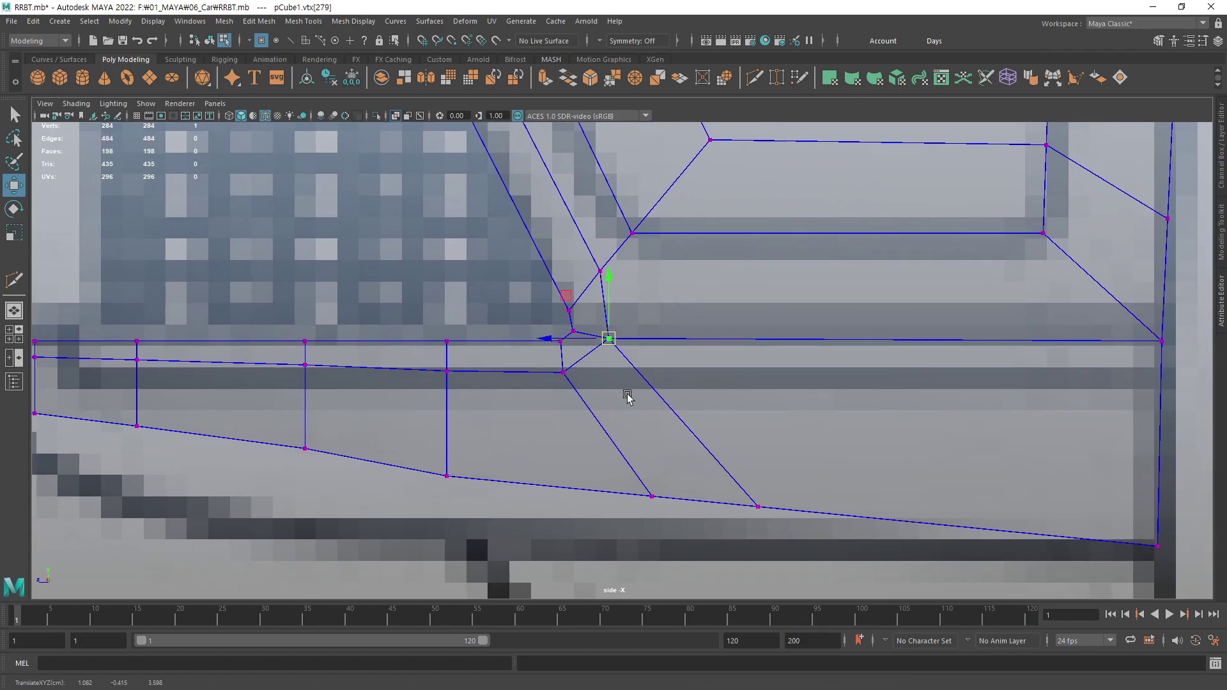
left_click(661, 505)
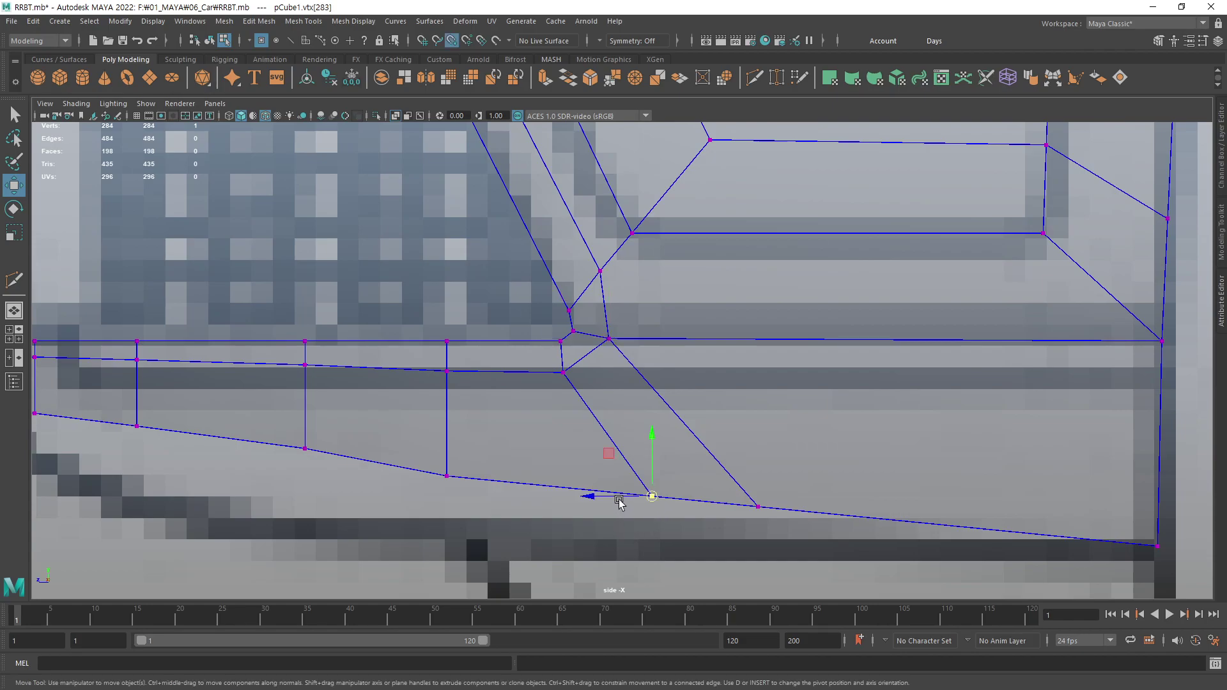
- Slide the lip's bottom-edge vertices left under the junction and onto the lip's bottom outline
left_click_drag(620, 496, 584, 466)
left_click(767, 501)
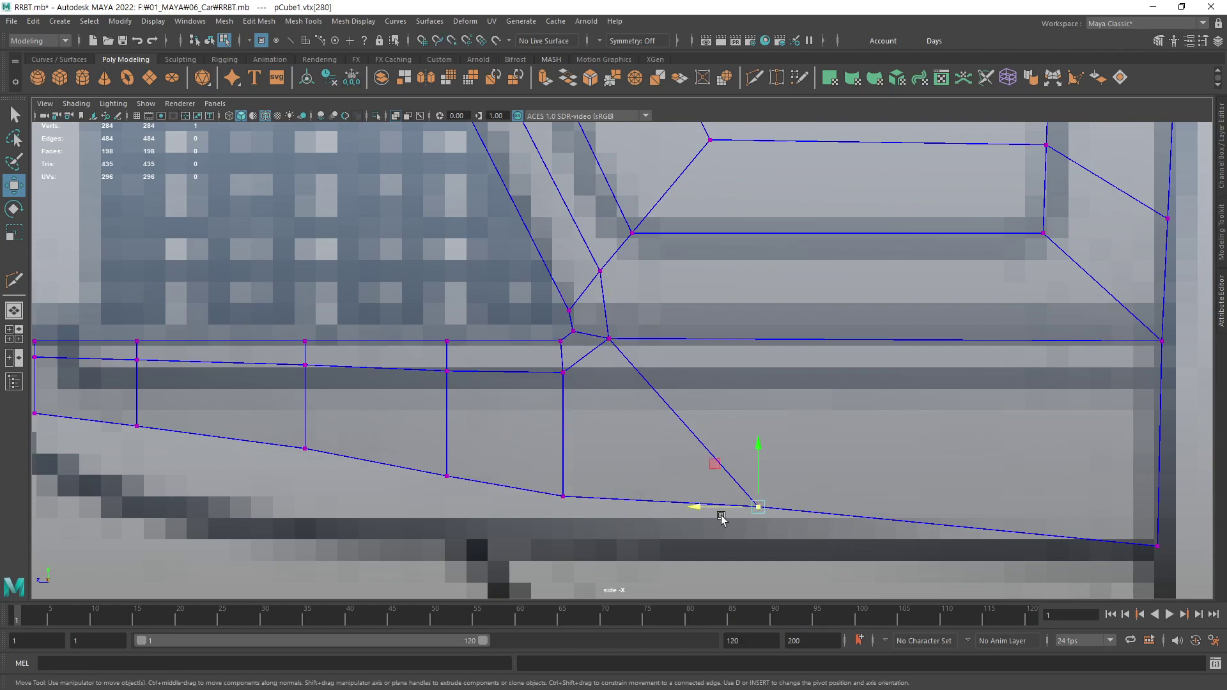
left_click_drag(722, 507, 610, 341)
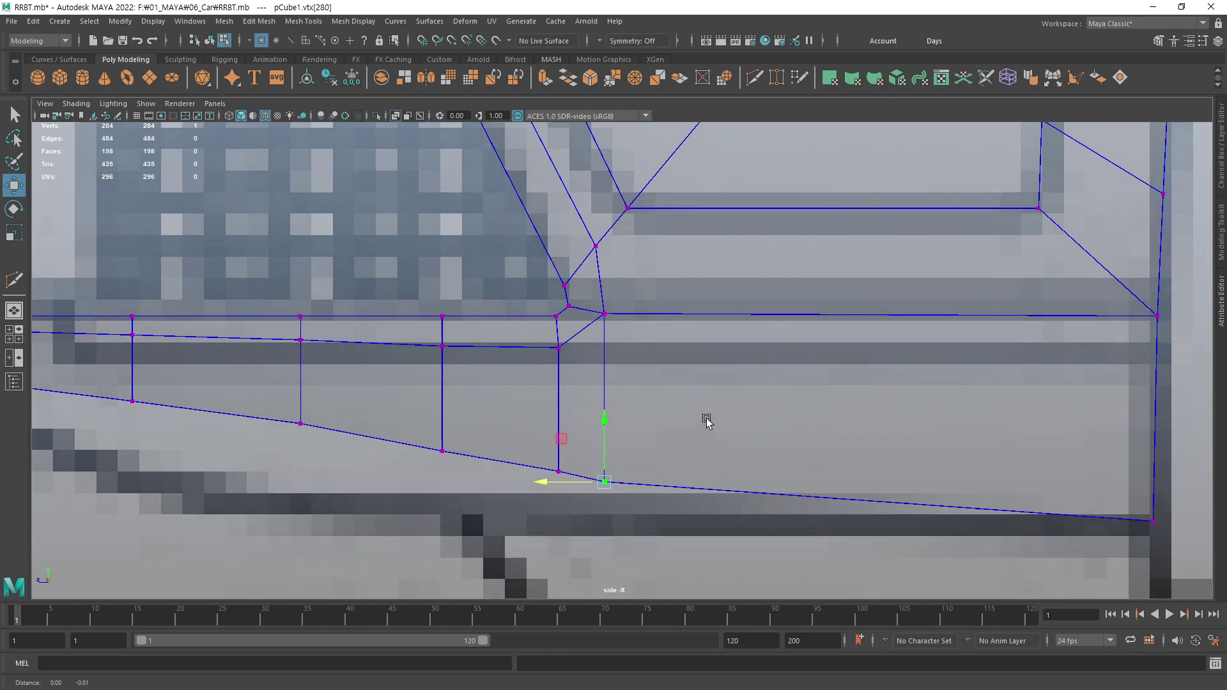
middle_click_drag(741, 460, 701, 403, "alt")
left_click_drag(608, 423, 607, 408)
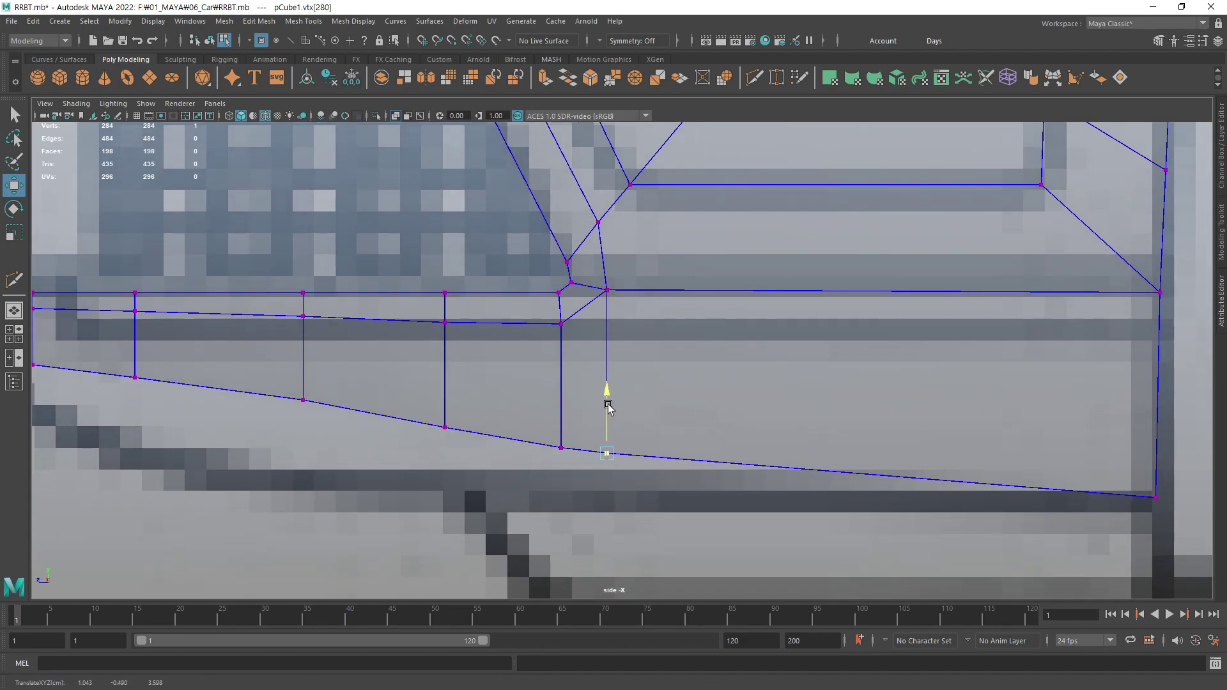
left_click(561, 448)
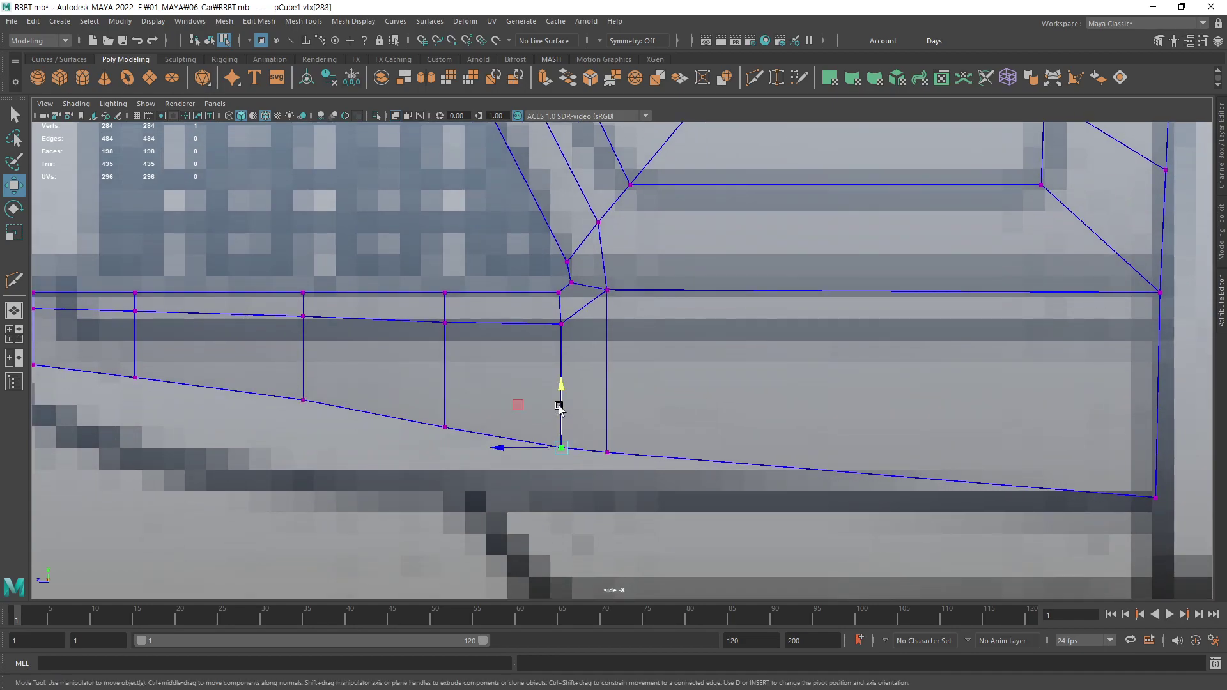
left_click(573, 426)
left_click(606, 452)
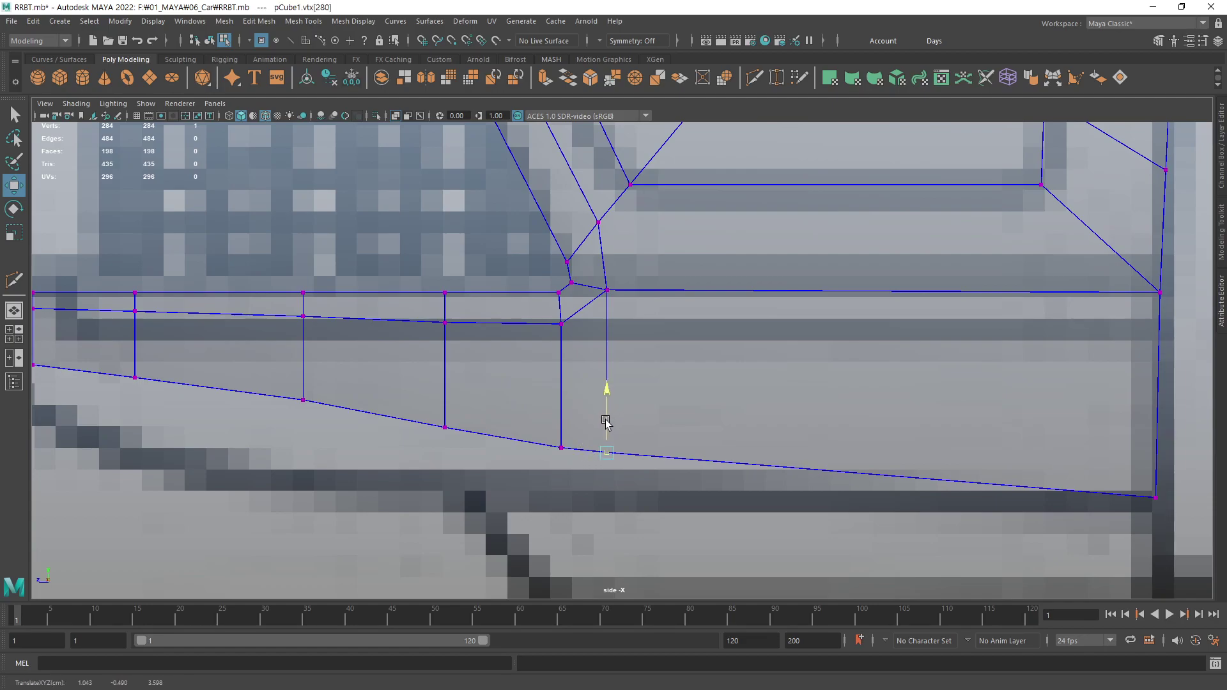
mouse_move(607, 413)
left_mouse_down()
mouse_move(606, 455)
mouse_move(622, 430)
left_mouse_up()
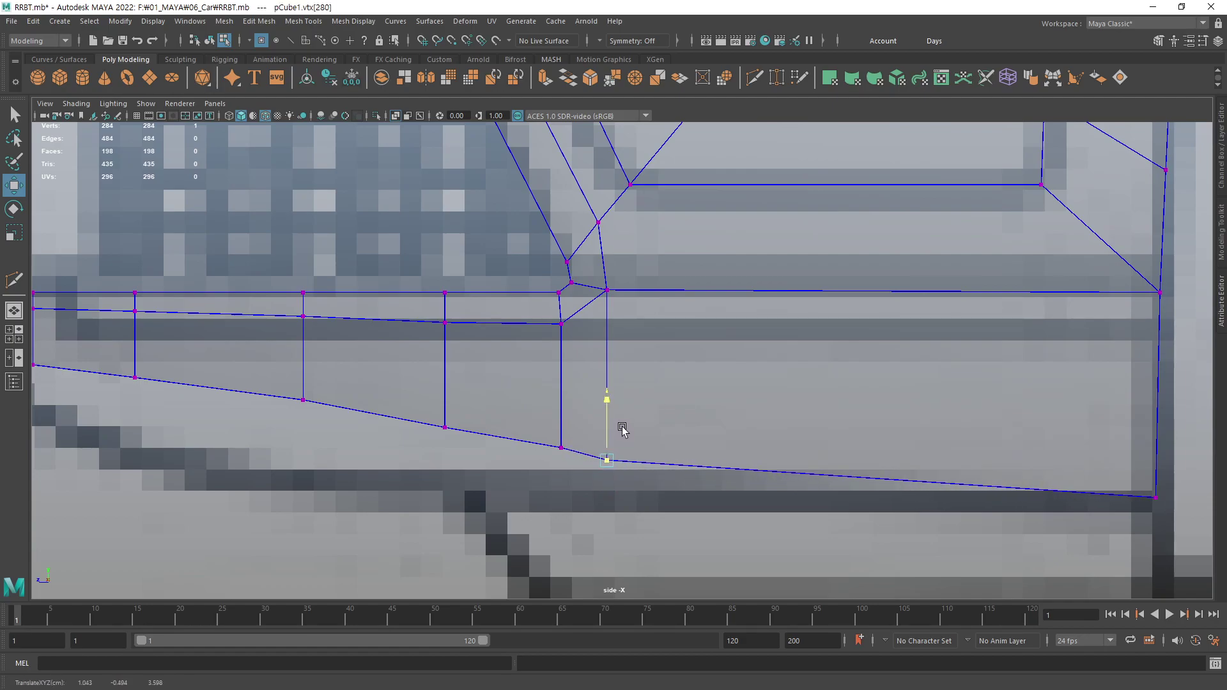
- Move the corner edge's lower and upper junction vertices right to match the blueprint
left_click(563, 451)
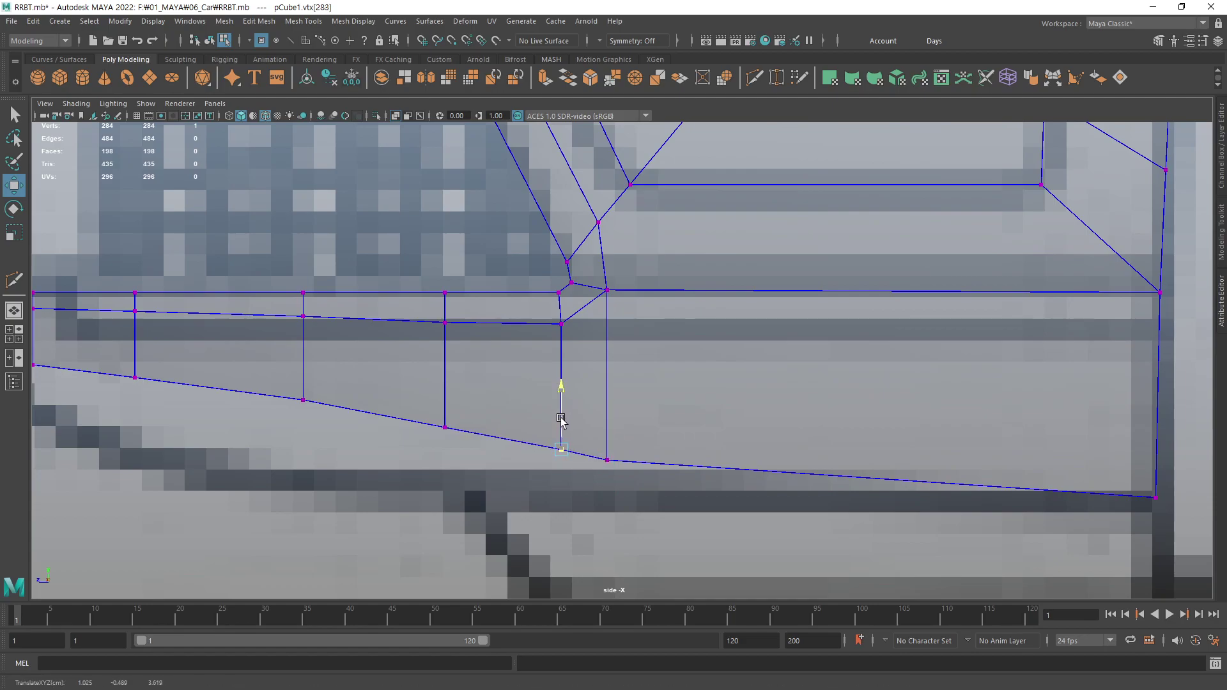
left_click(607, 460)
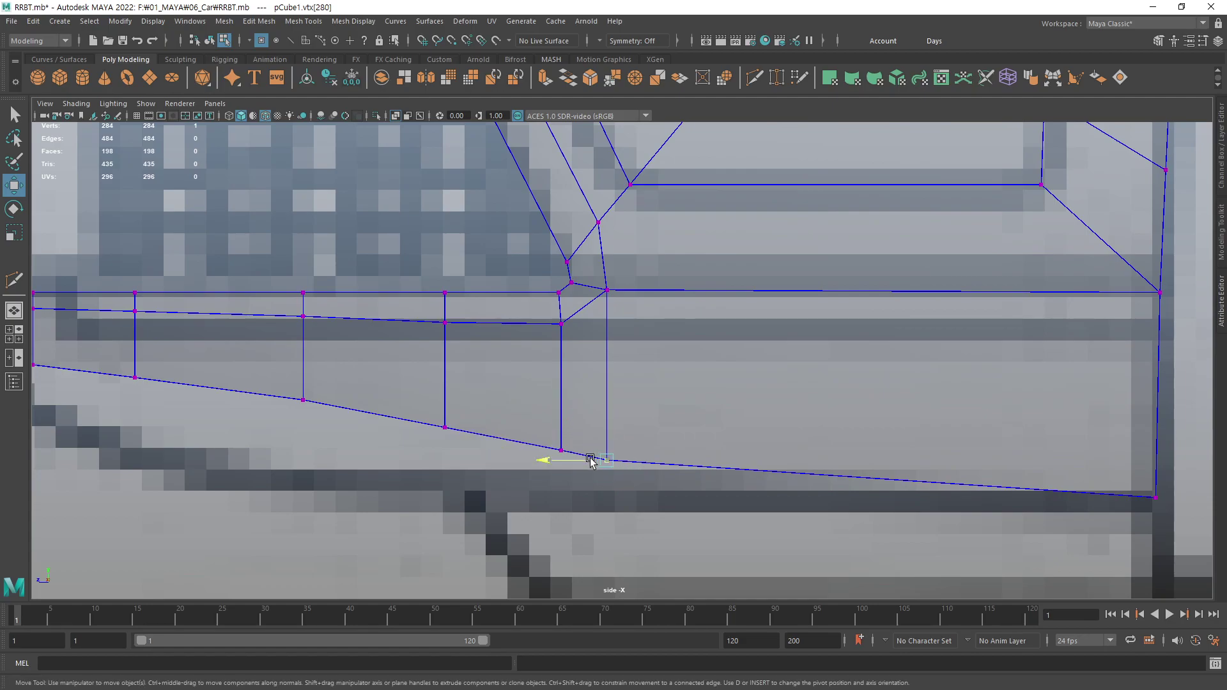
left_click_drag(607, 460, 653, 459)
middle_click_drag(733, 449, 742, 448)
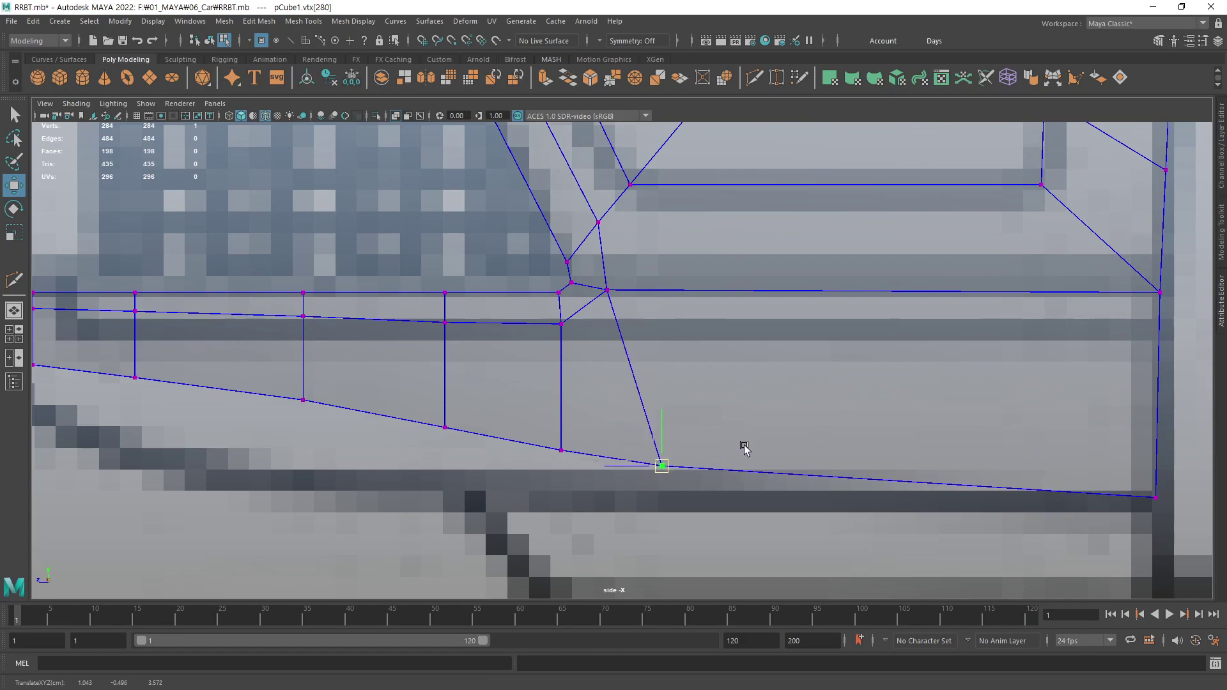
left_click(618, 298)
middle_click_drag(639, 317, 646, 317)
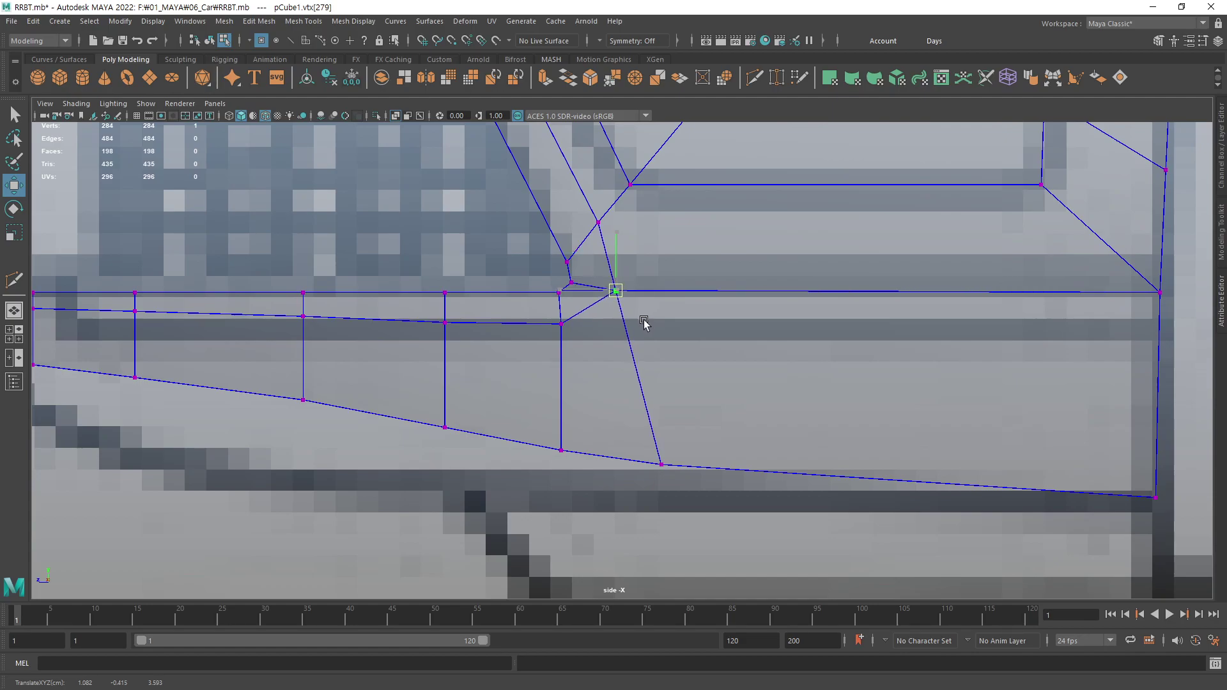
middle_click_drag(646, 321, 644, 324)
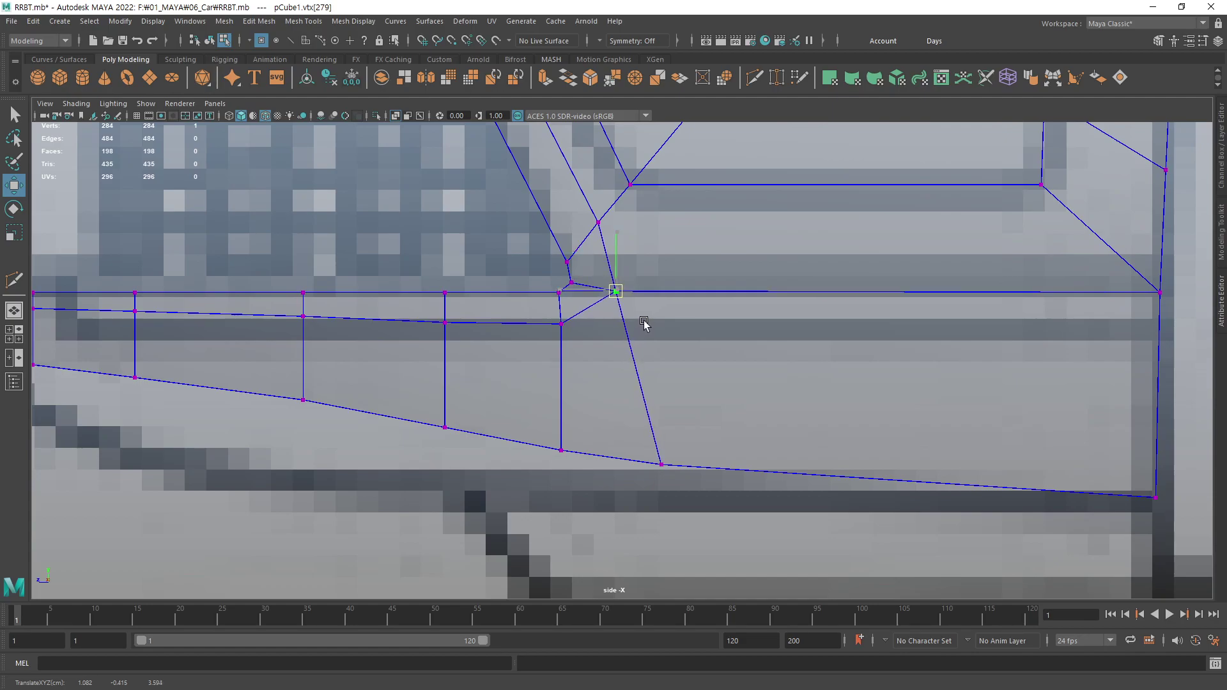
- Straighten the middle vertical edge by lining up its top and bottom vertices
left_click(561, 449)
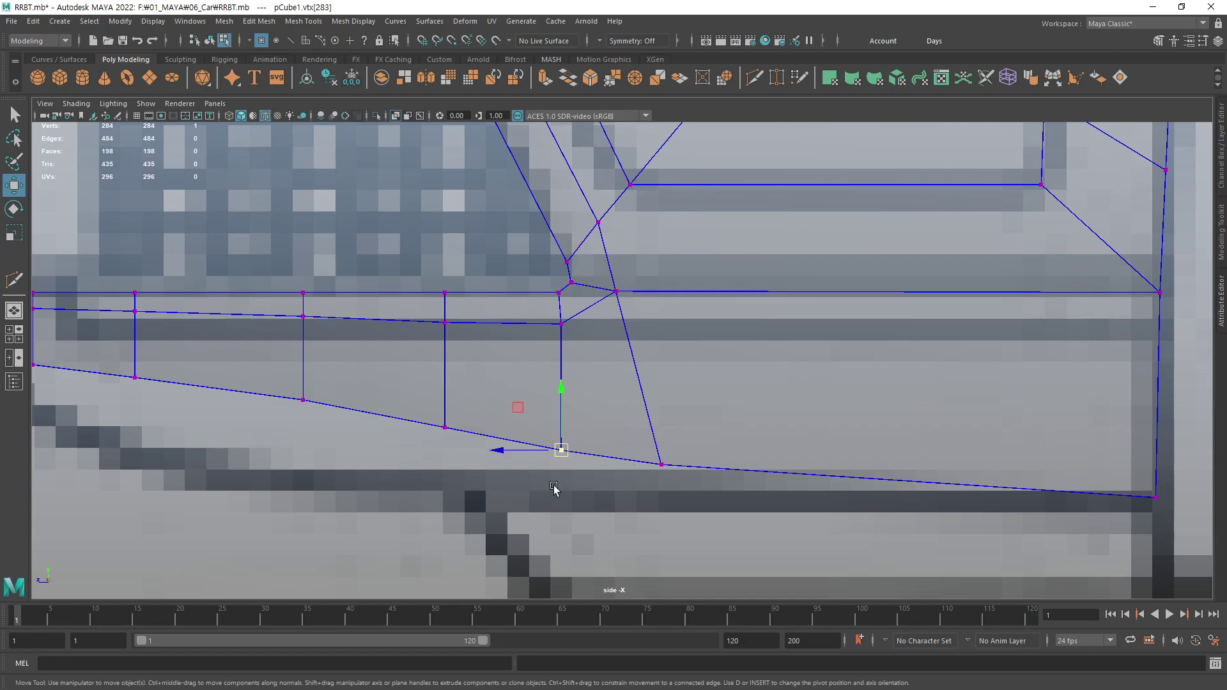
middle_click_drag(559, 484, 548, 485)
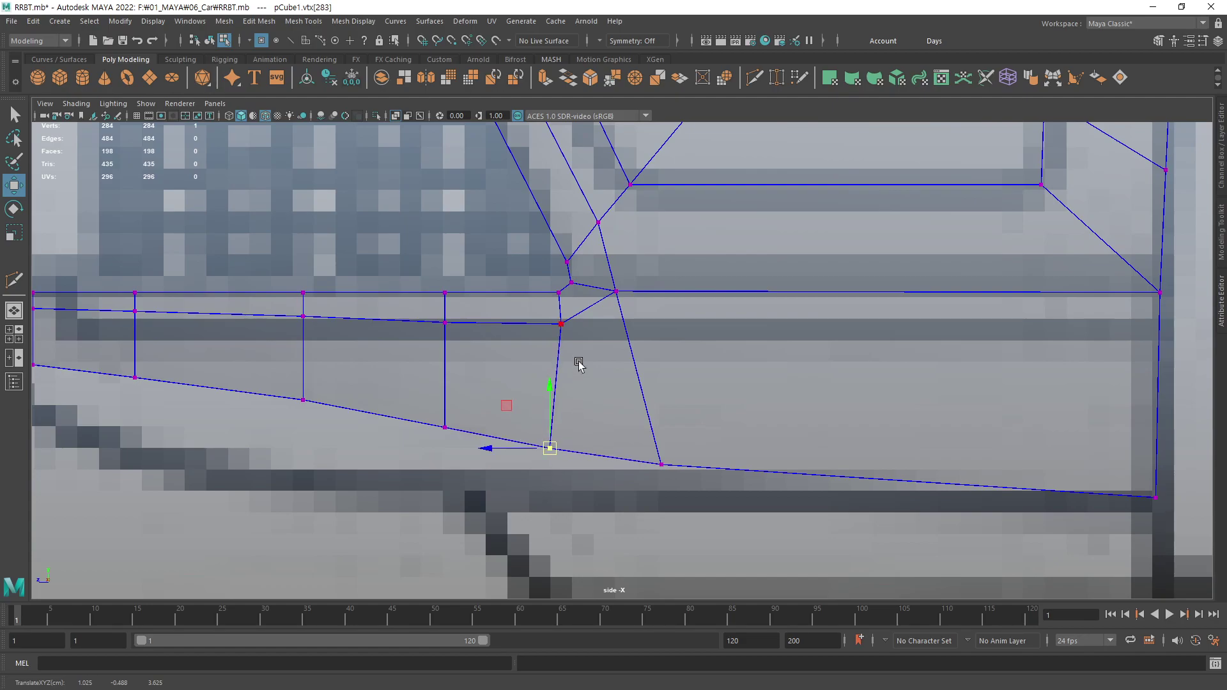
left_click(561, 325)
left_click_drag(522, 324, 517, 324)
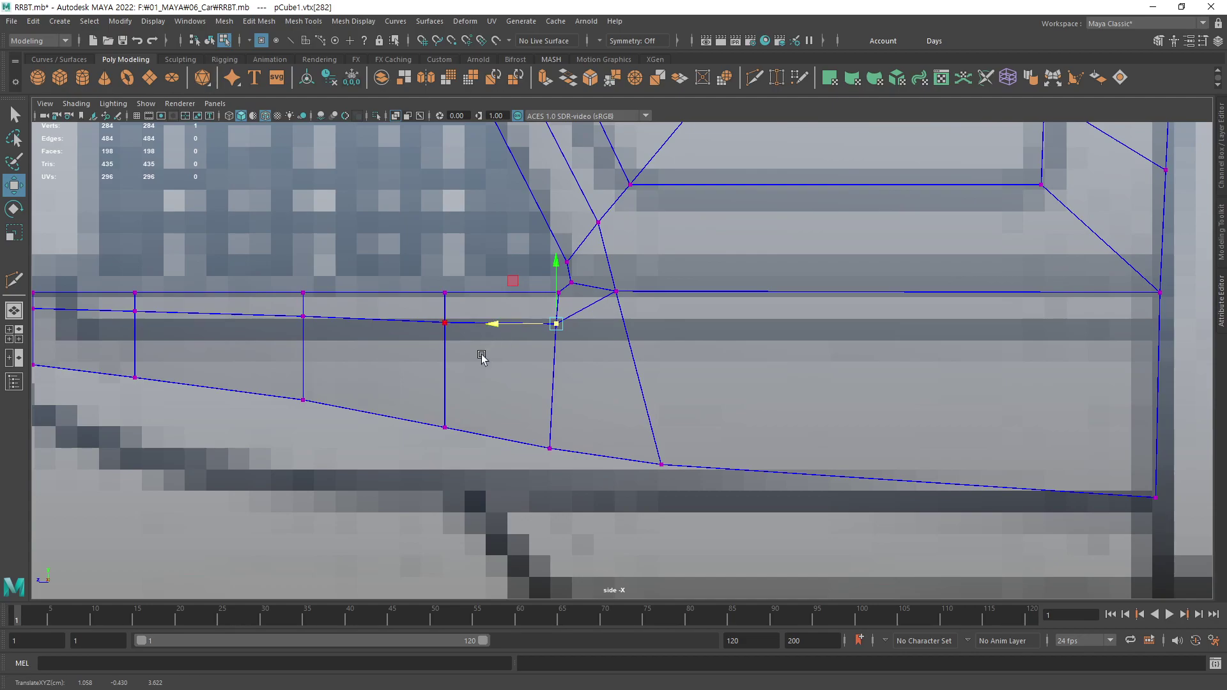
left_click(549, 449)
middle_click_drag(561, 492, 564, 490)
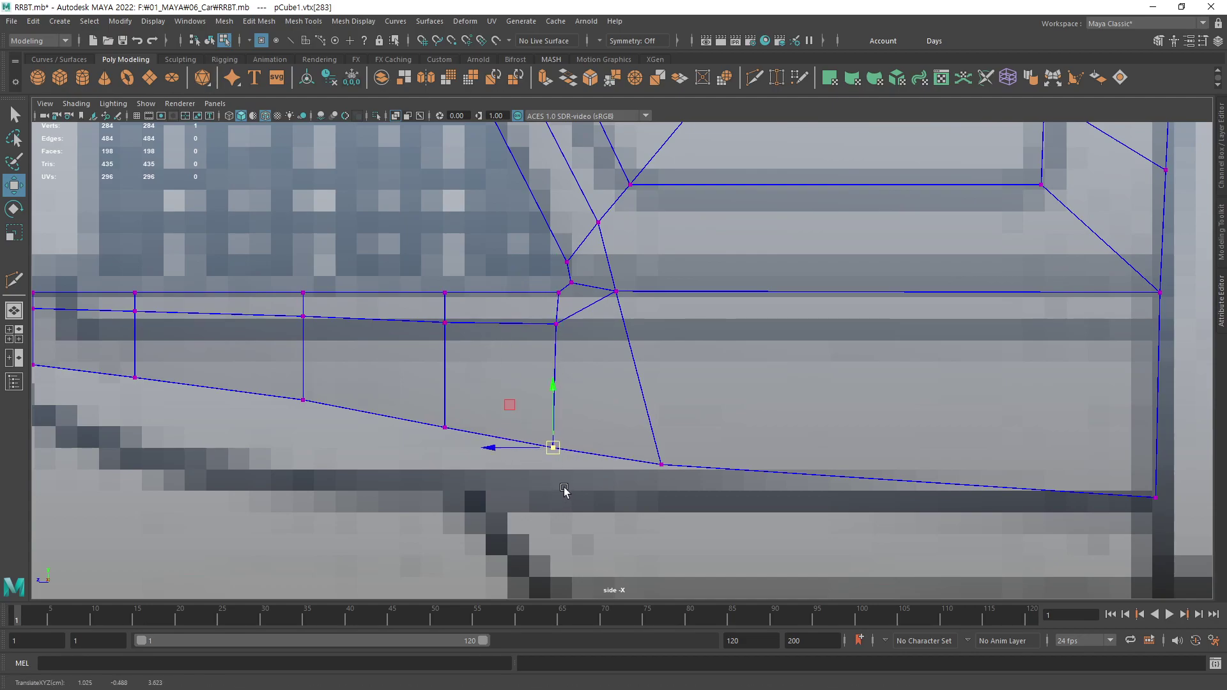
left_click(568, 518)
scroll(639, 416, "down", 5)
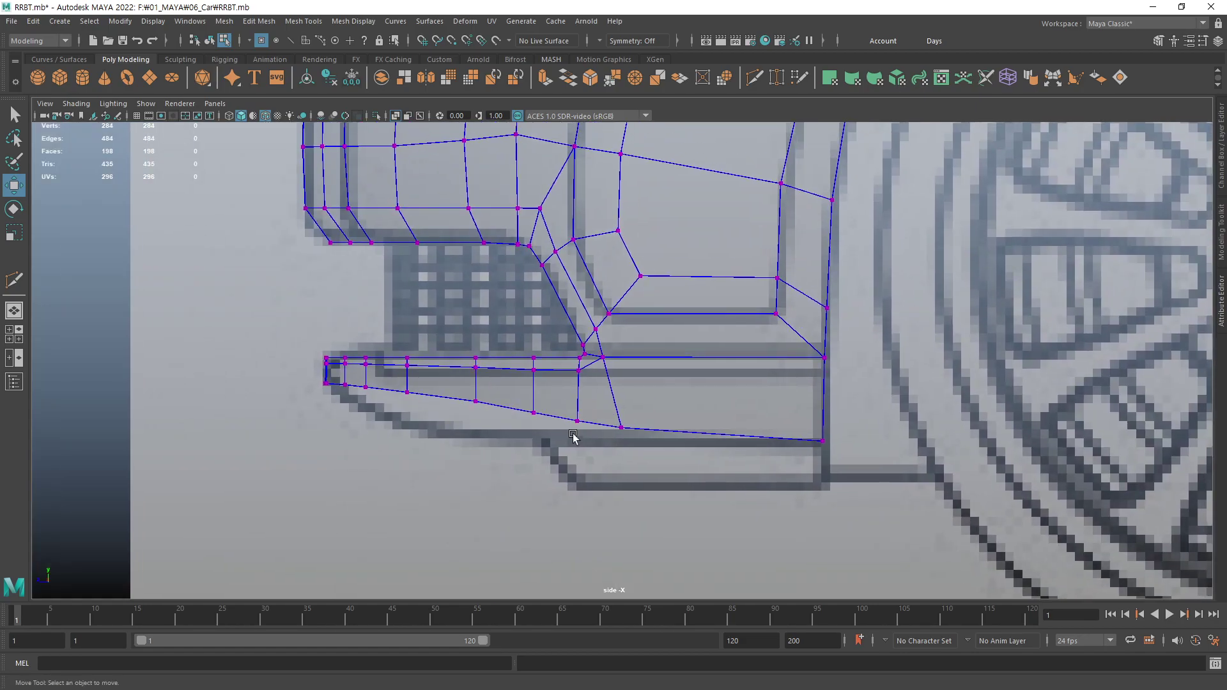
scroll(639, 409, "up", 5)
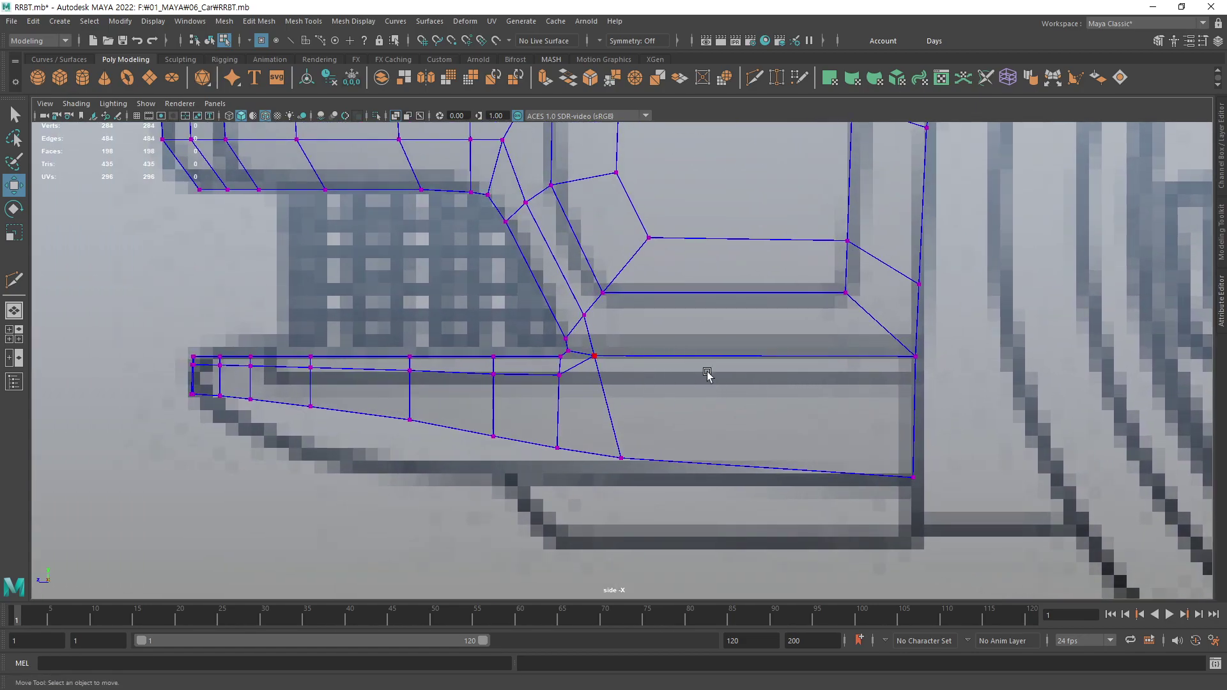
- In the four-view layout, shift three bumper-corner vertices slightly left in the front view
key("space")
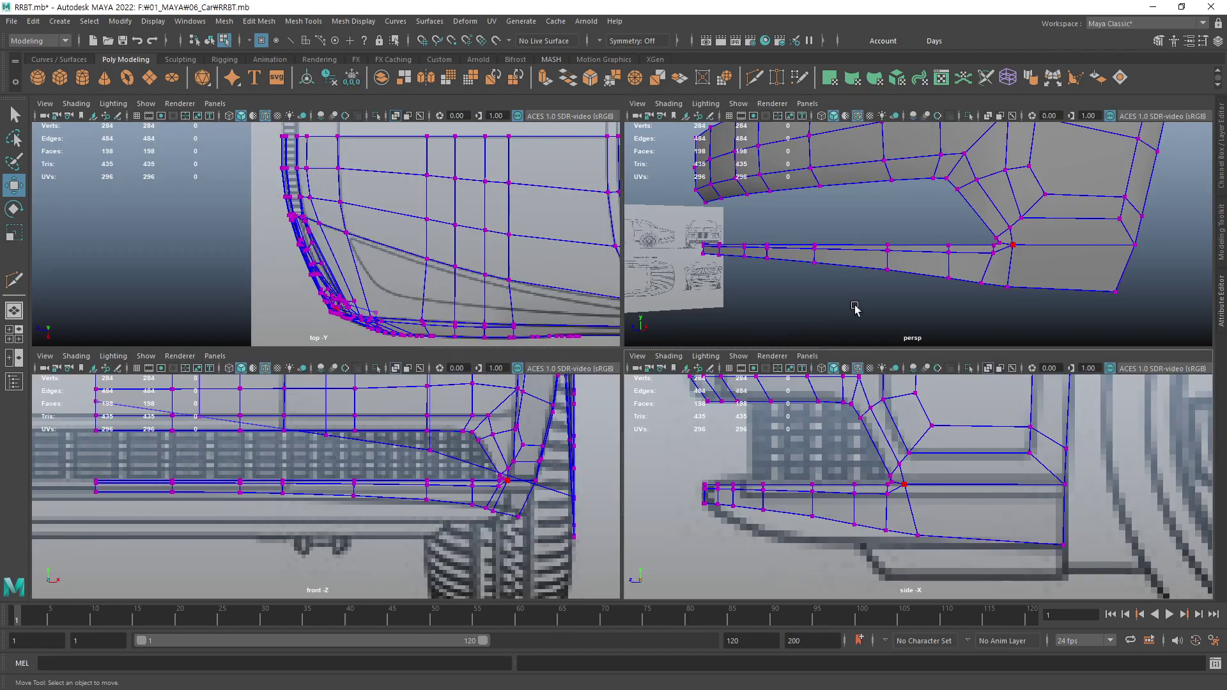
left_click_drag(963, 243, 1004, 256, "alt")
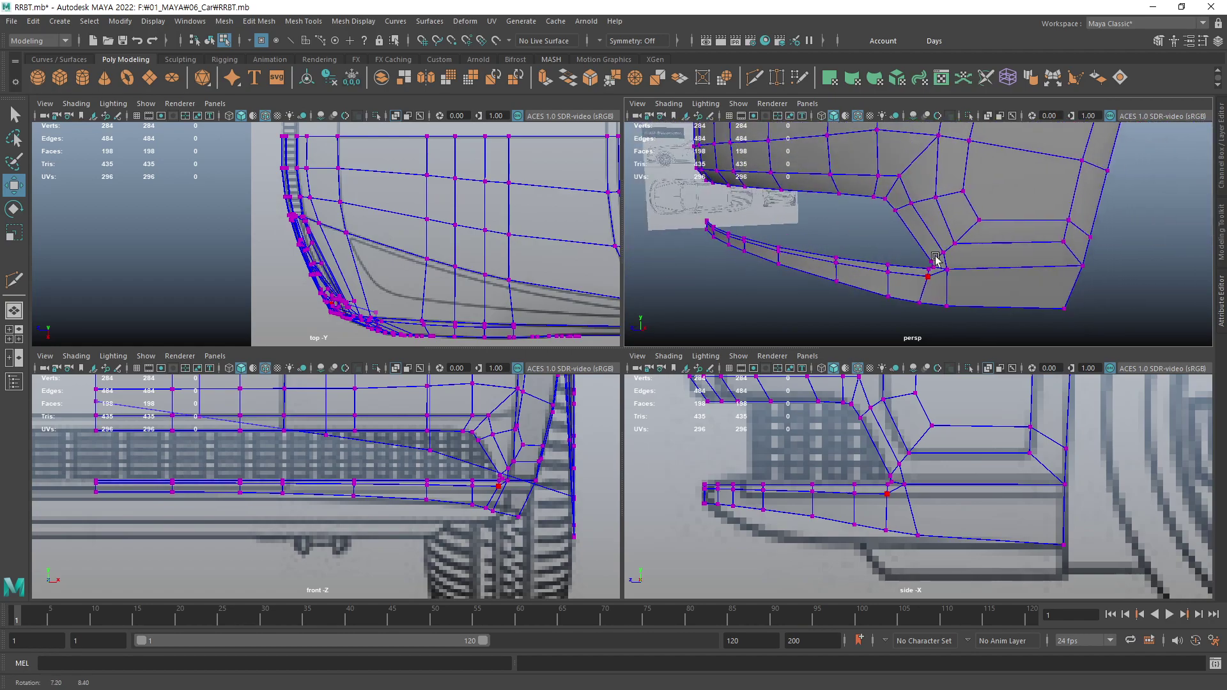
scroll(1004, 255, "up", 5)
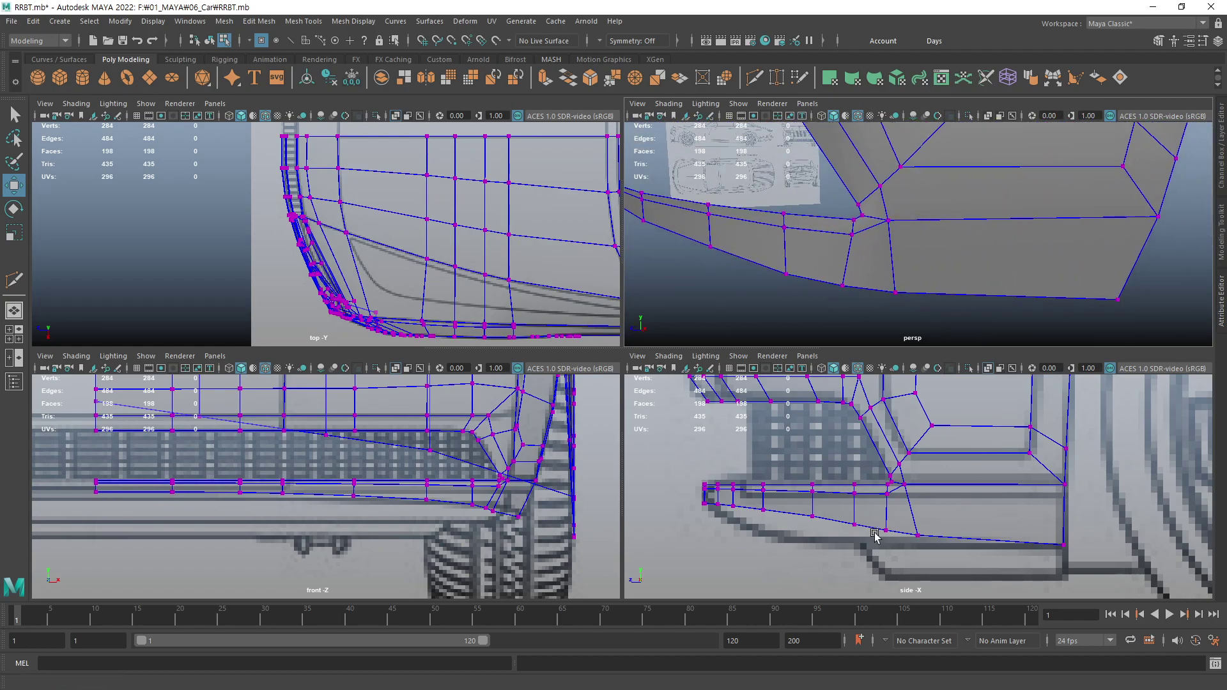
scroll(1055, 526, "up", 3)
scroll(1023, 470, "up", 4)
scroll(365, 549, "up", 2)
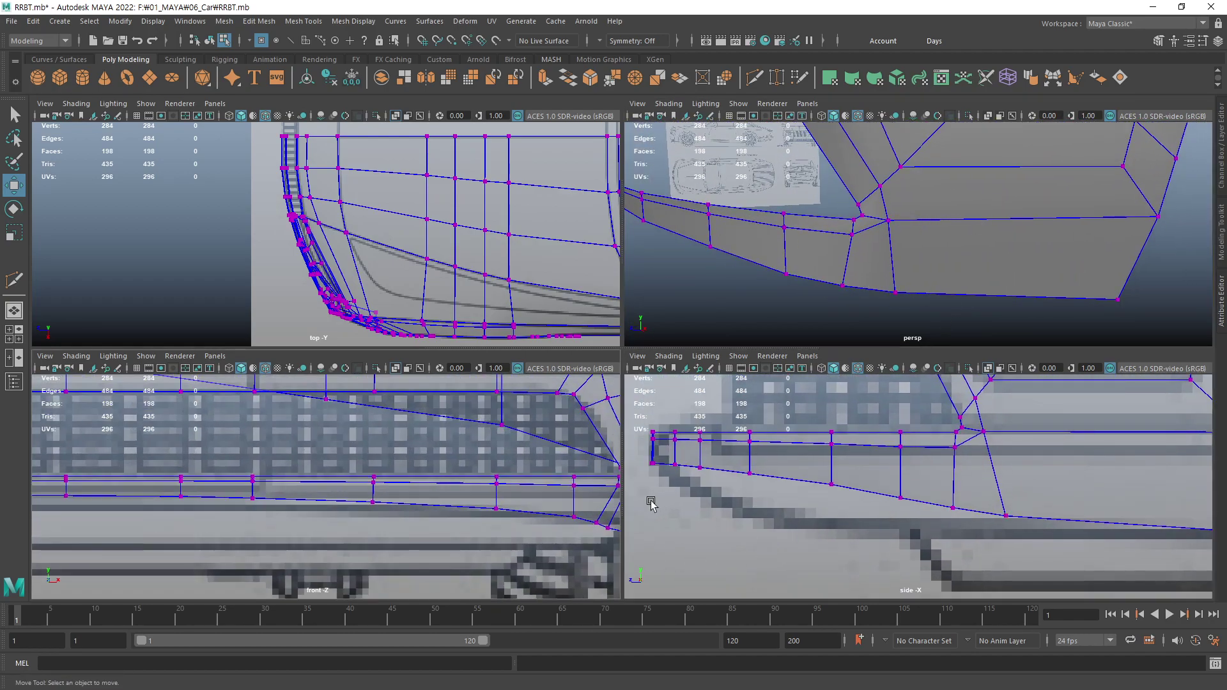
scroll(287, 487, "up", 3)
scroll(357, 473, "up", 3)
scroll(403, 463, "up", 2)
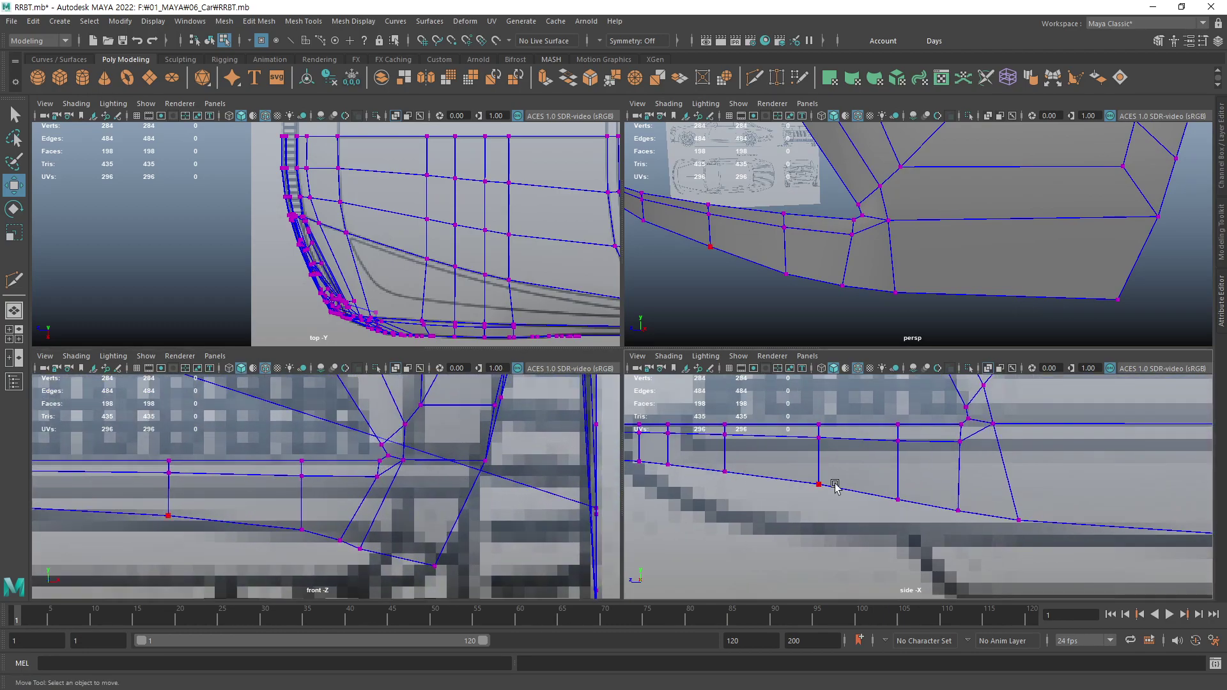
scroll(835, 487, "down", 4)
scroll(396, 486, "up", 3)
scroll(419, 501, "down", 3)
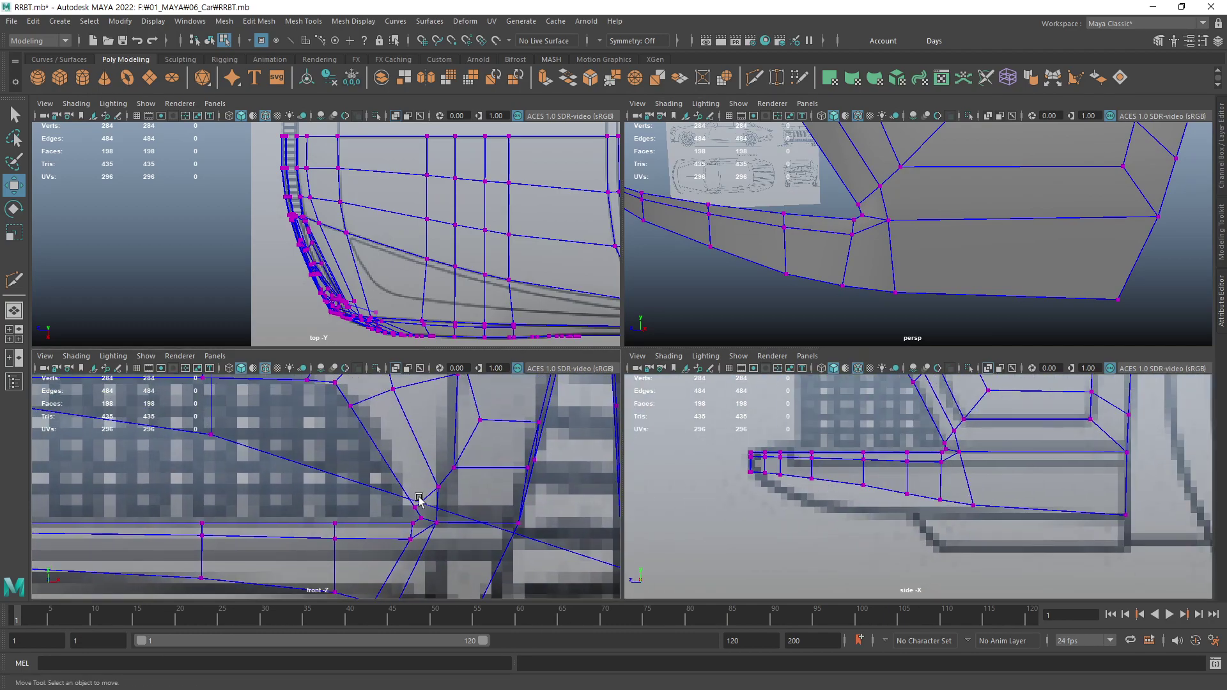
scroll(419, 498, "up", 1)
scroll(420, 492, "up", 1)
scroll(421, 483, "up", 1)
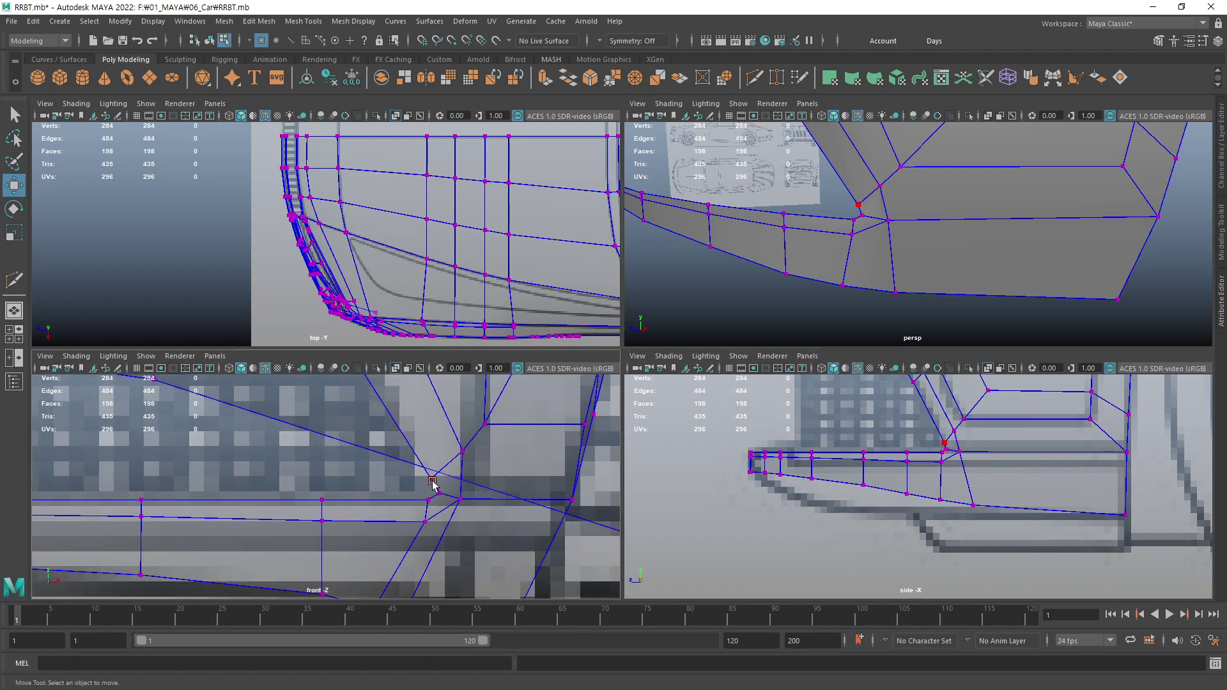
left_click(433, 484)
mouse_move(470, 481)
left_mouse_down()
mouse_move(456, 481)
mouse_move(462, 507)
mouse_move(479, 498)
left_mouse_up()
left_click(426, 504)
left_click(440, 494)
- Move the lower and upper junction vertices and the vertex above them left to match the blueprint
left_click(425, 522)
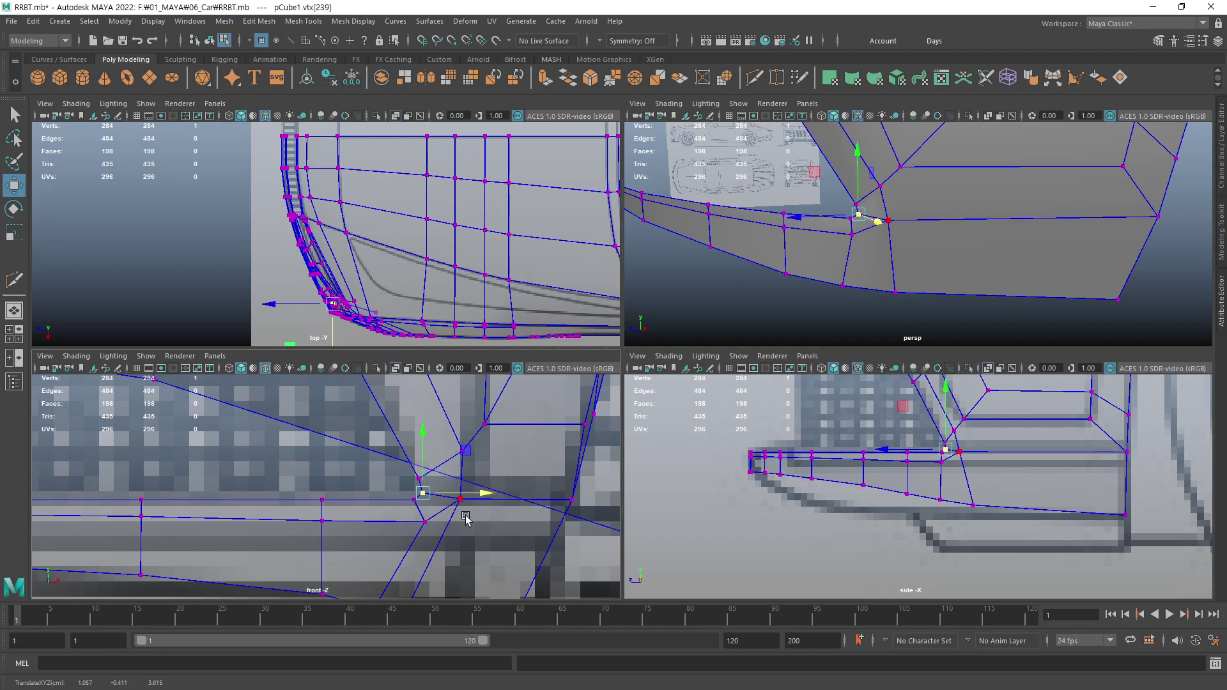
middle_click_drag(488, 524, 534, 454, "alt")
left_click_drag(535, 453, 519, 451)
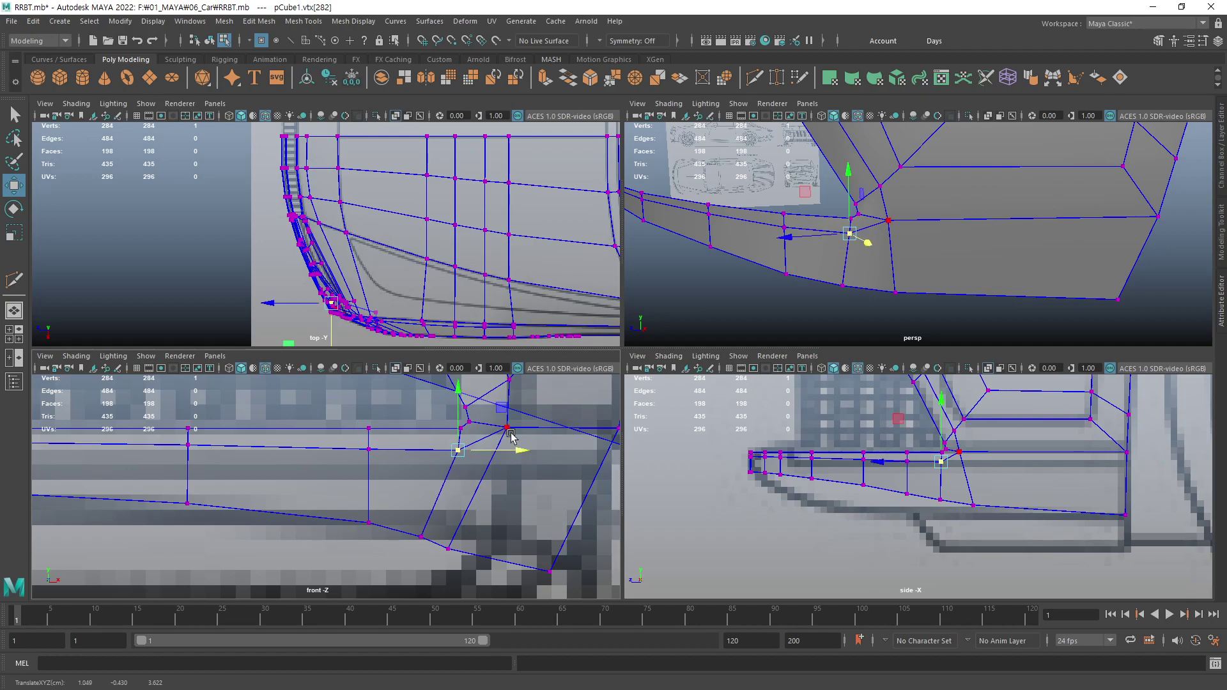
left_click(507, 427)
left_click_drag(564, 427, 560, 427)
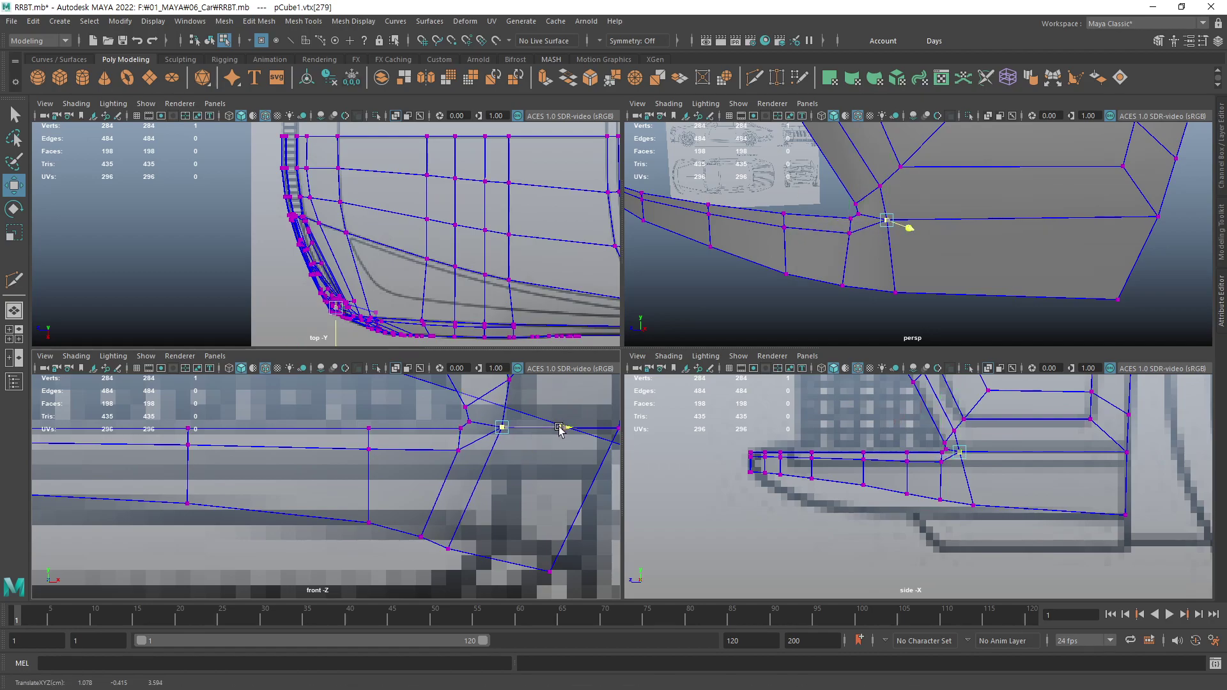
middle_click_drag(560, 430, 491, 523, "alt")
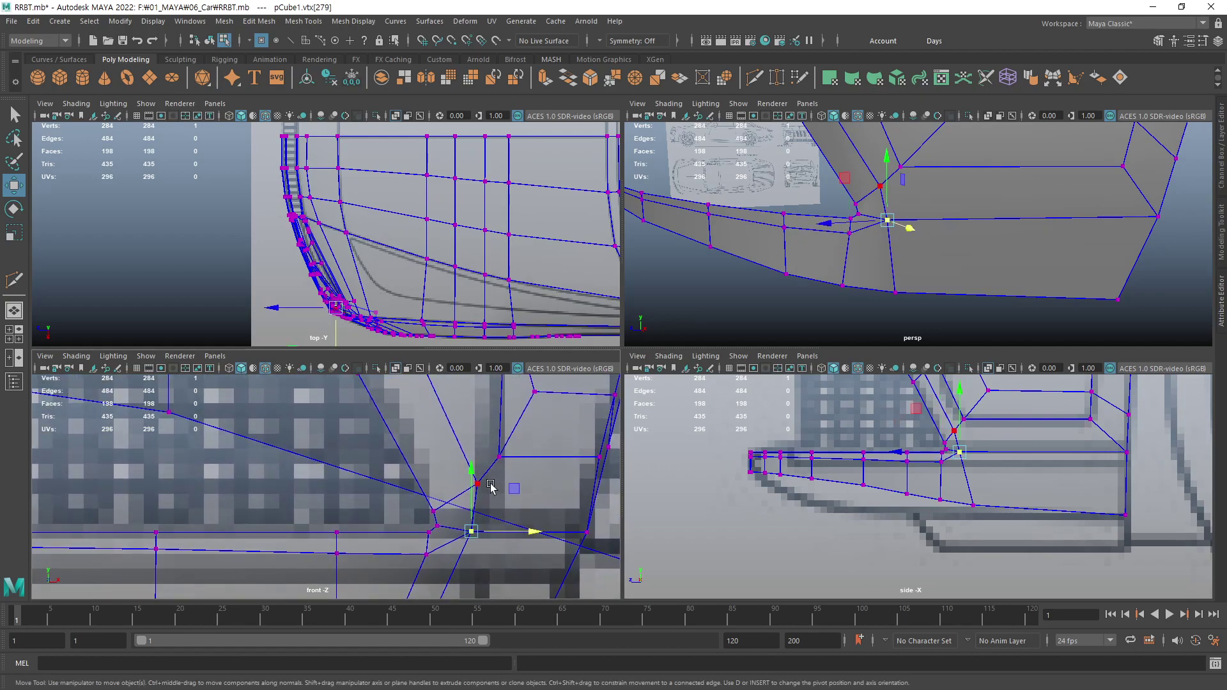
left_click(490, 487)
left_click_drag(536, 485, 527, 494)
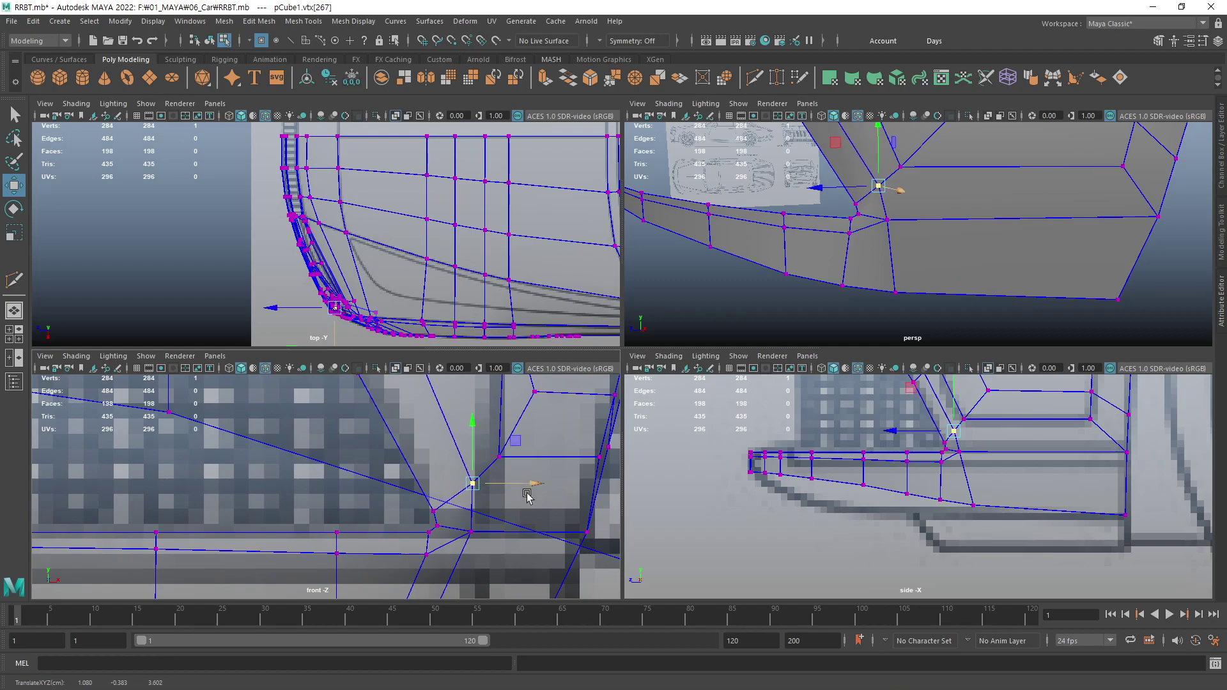
- Shift two bottom lip vertices slightly right in the front view
scroll(524, 495, "down", 1)
scroll(511, 499, "down", 1)
scroll(498, 502, "down", 1)
scroll(486, 505, "down", 2)
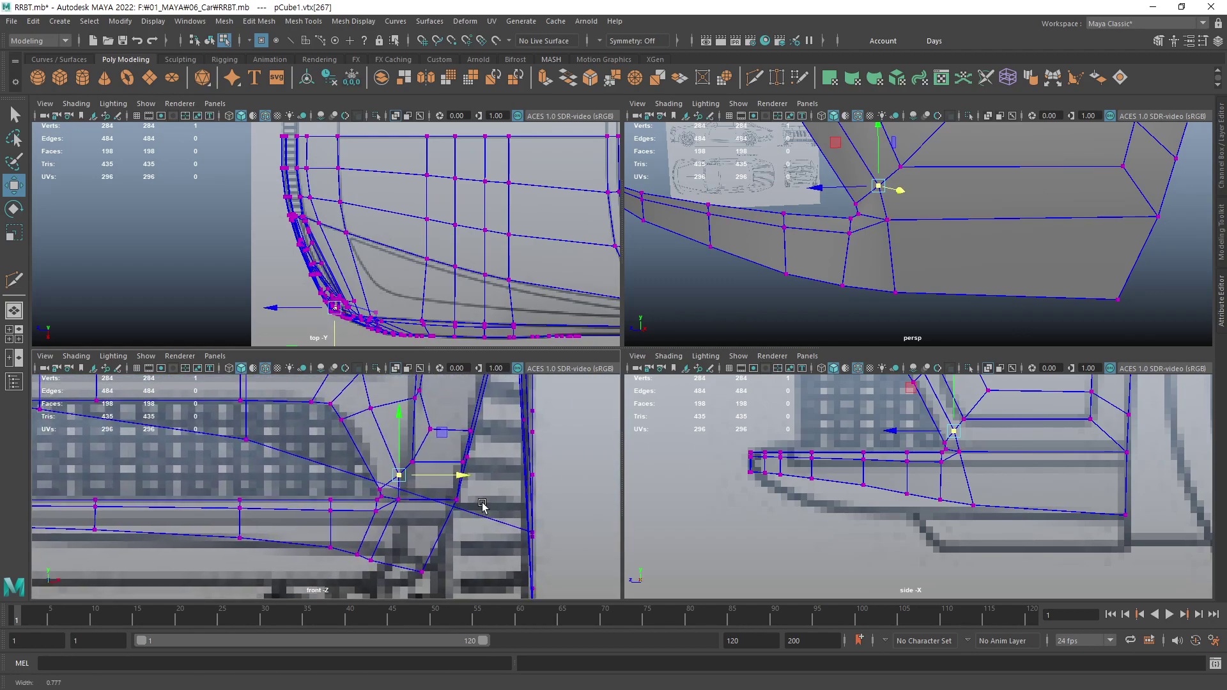
scroll(482, 505, "up", 1)
mouse_move(451, 435)
middle_mouse_down("alt")
mouse_move(470, 493)
mouse_move(501, 481)
middle_mouse_up("alt")
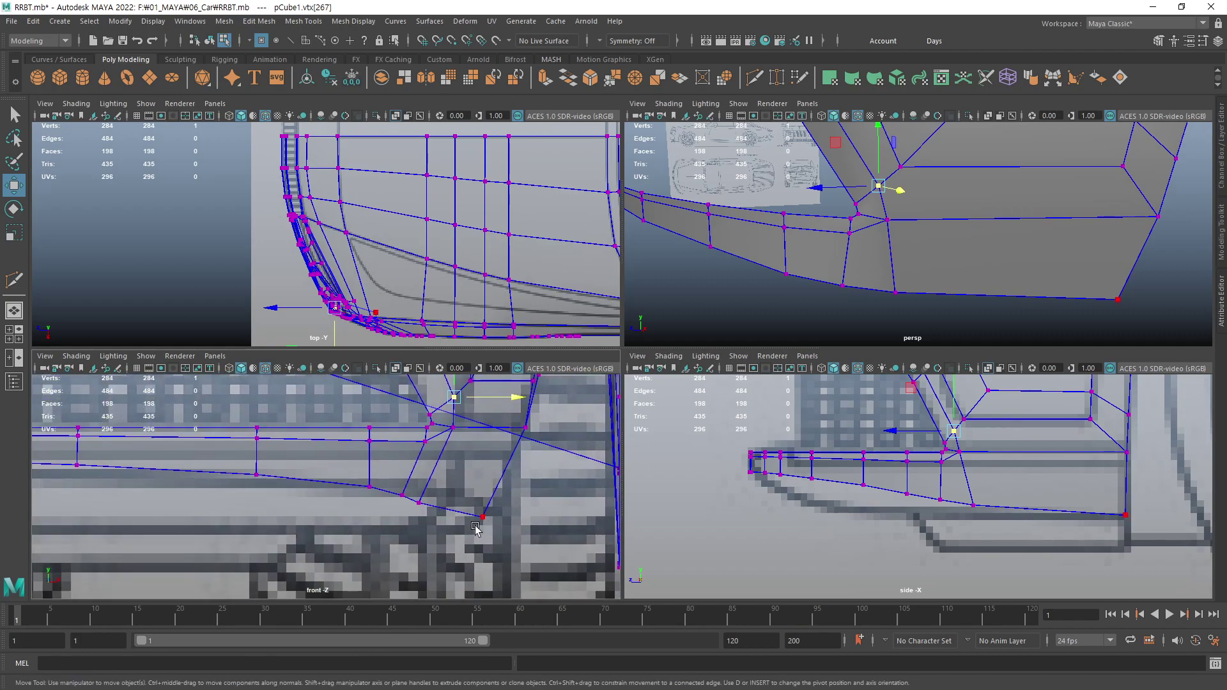
left_click(422, 505)
left_click_drag(476, 505, 490, 504)
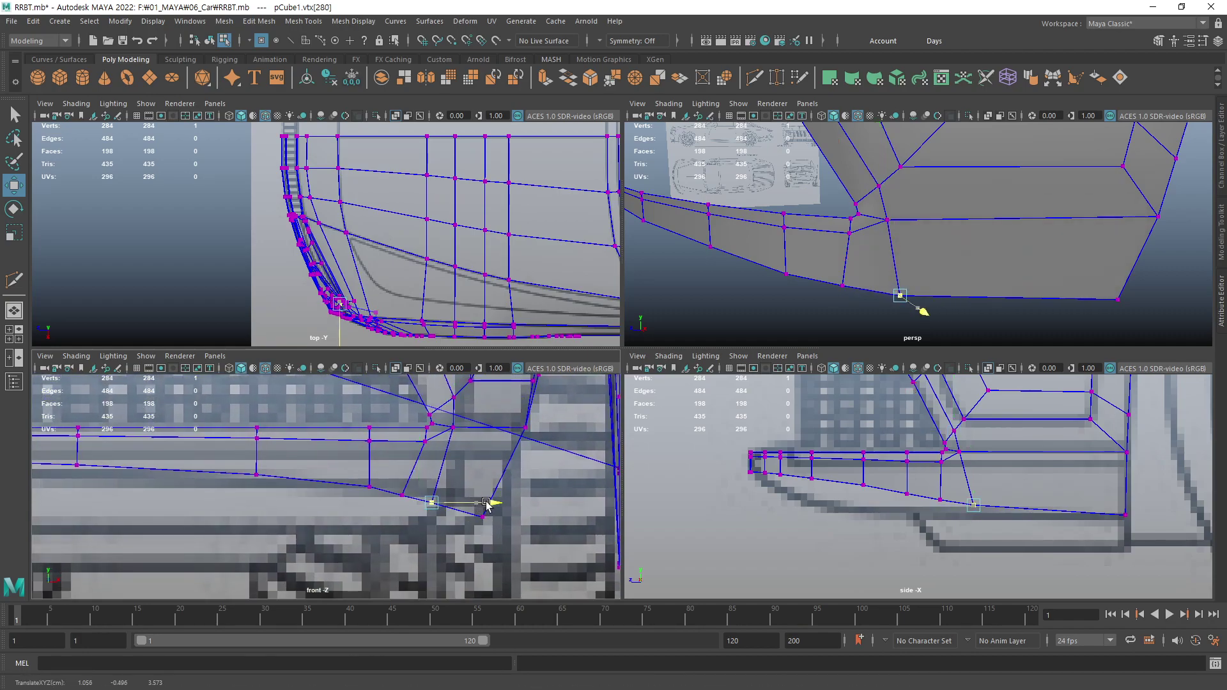
left_click(402, 495)
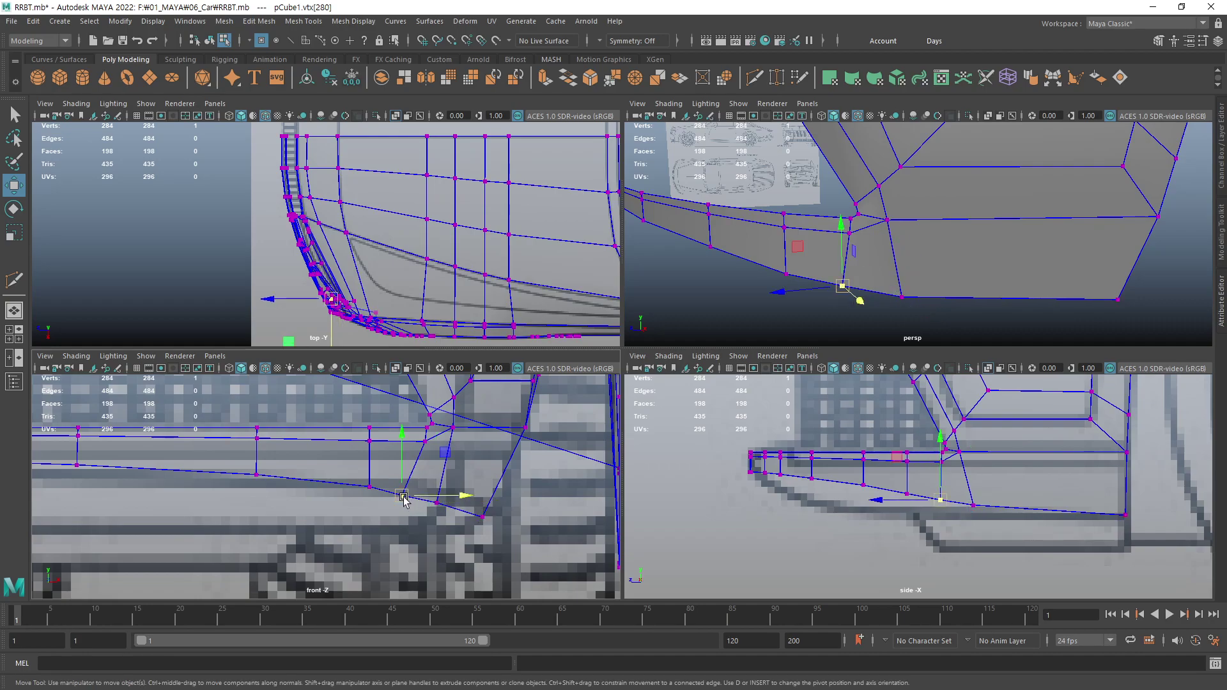
left_click_drag(452, 495, 460, 495)
- Check the lip corner's alignment in the perspective, front and side views, clearing the selection
mouse_move(887, 244)
left_mouse_down("alt")
mouse_move(887, 263)
mouse_move(926, 247)
mouse_move(931, 263)
mouse_move(906, 269)
left_mouse_up("alt")
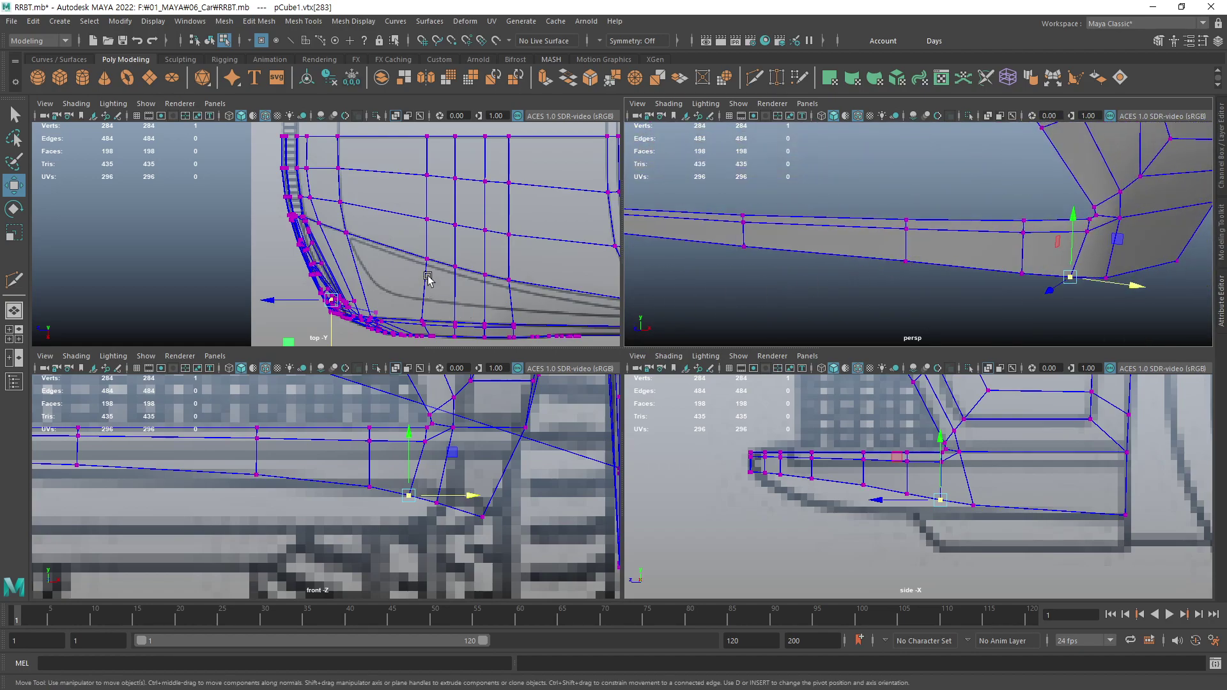
scroll(428, 279, "up", 2)
scroll(422, 256, "up", 2)
scroll(417, 214, "up", 1)
scroll(549, 248, "up", 2)
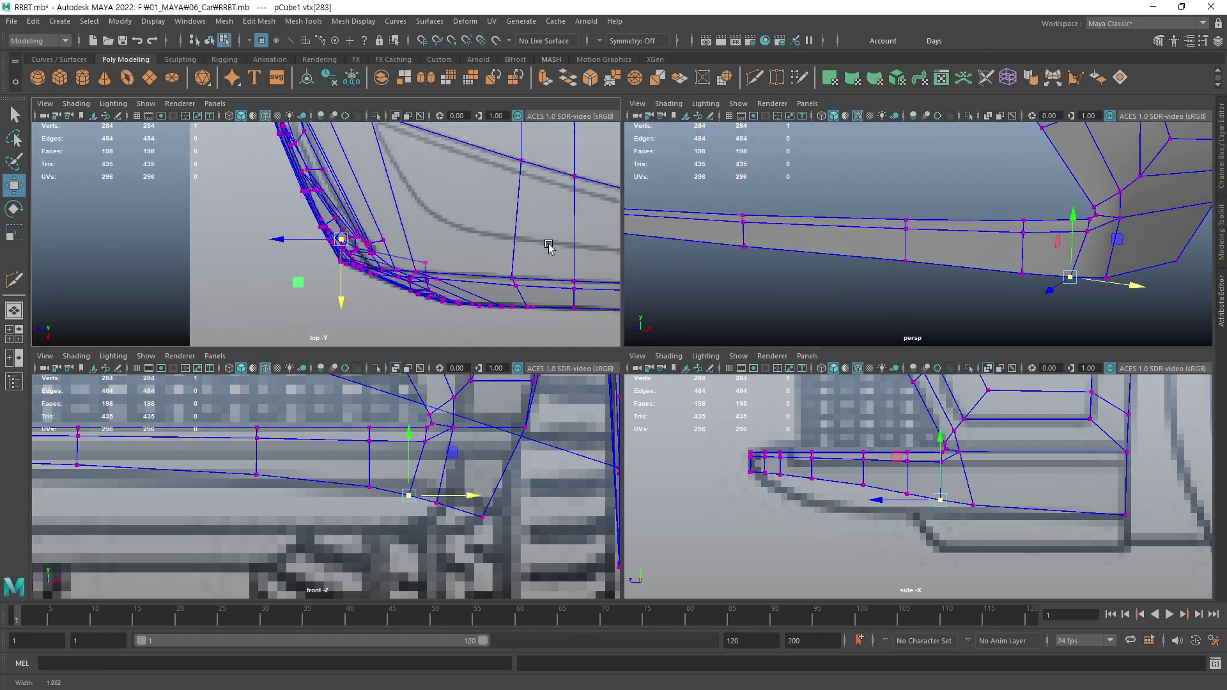
scroll(511, 262, "up", 1)
scroll(384, 312, "up", 1)
mouse_move(501, 489)
middle_mouse_down("alt")
mouse_move(513, 487)
mouse_move(473, 477)
middle_mouse_up("alt")
scroll(416, 503, "down", 2)
middle_click_drag(982, 405, 1001, 469, "alt")
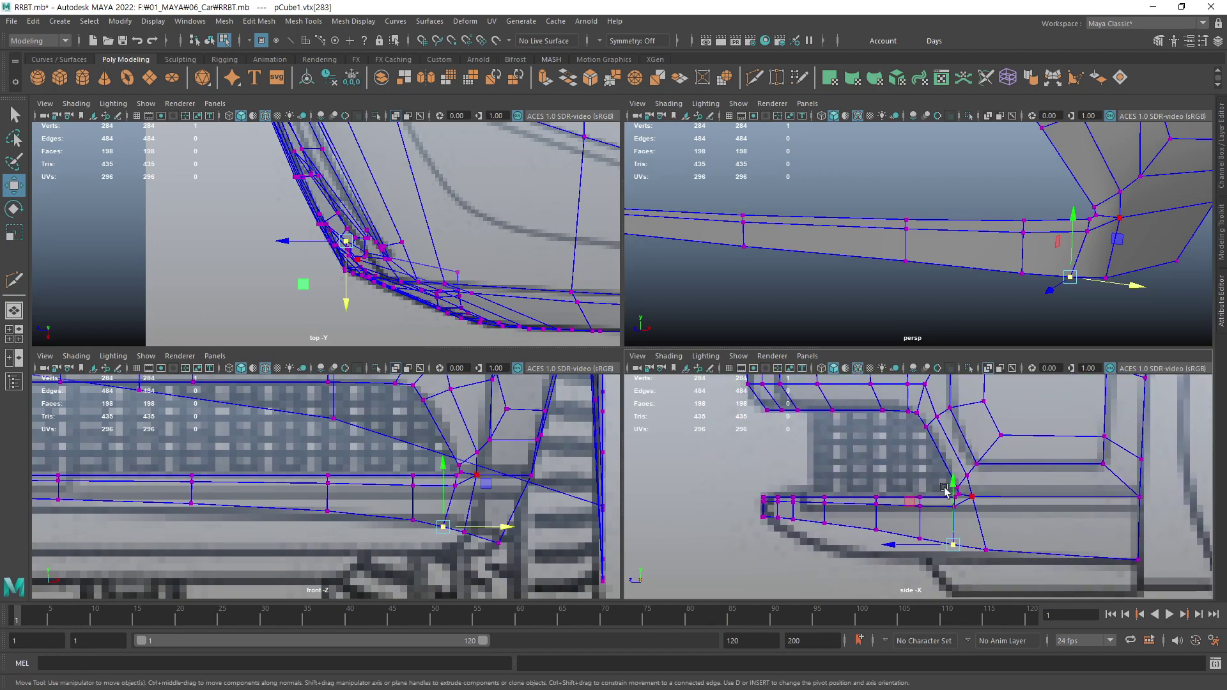
left_click(1045, 329)
mouse_move(1082, 274)
left_mouse_down("alt")
mouse_move(1032, 244)
mouse_move(912, 241)
mouse_move(942, 233)
left_mouse_up("alt")
scroll(942, 232, "up", 3)
mouse_move(992, 236)
middle_mouse_down("alt")
mouse_move(1028, 236)
mouse_move(994, 226)
middle_mouse_up("alt")
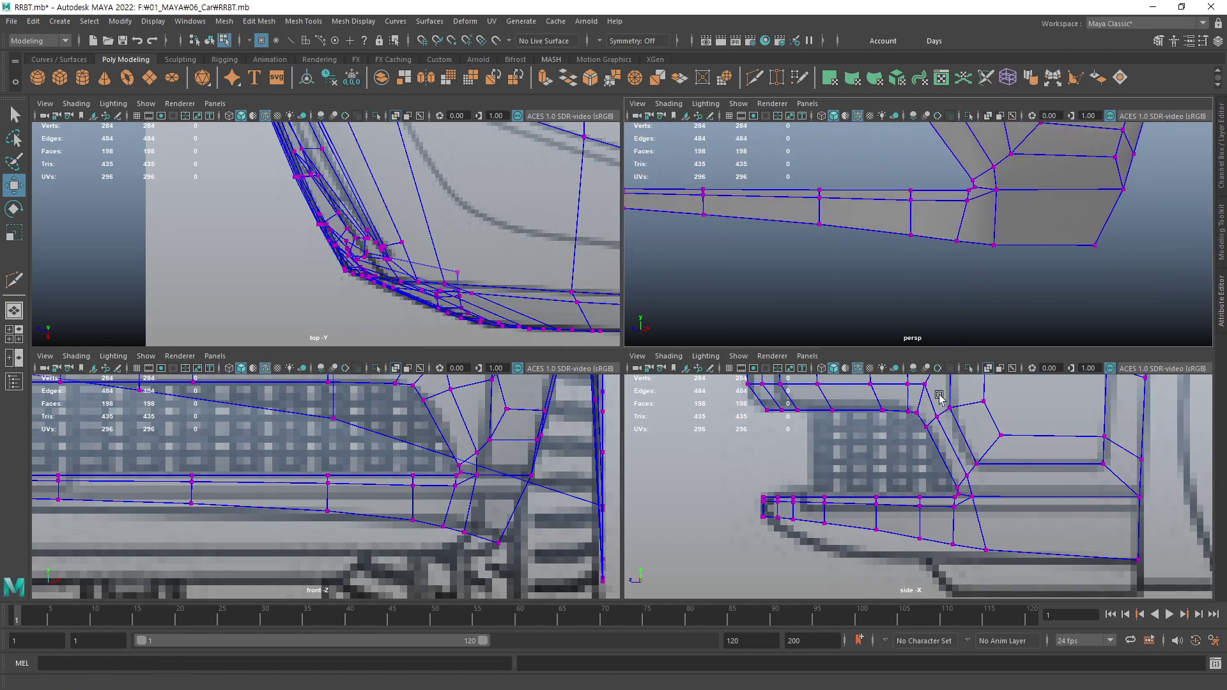
scroll(926, 466, "up", 2)
- Try raising two lower-lip corner vertices in the side view, then undo and deselect
scroll(927, 466, "up", 2)
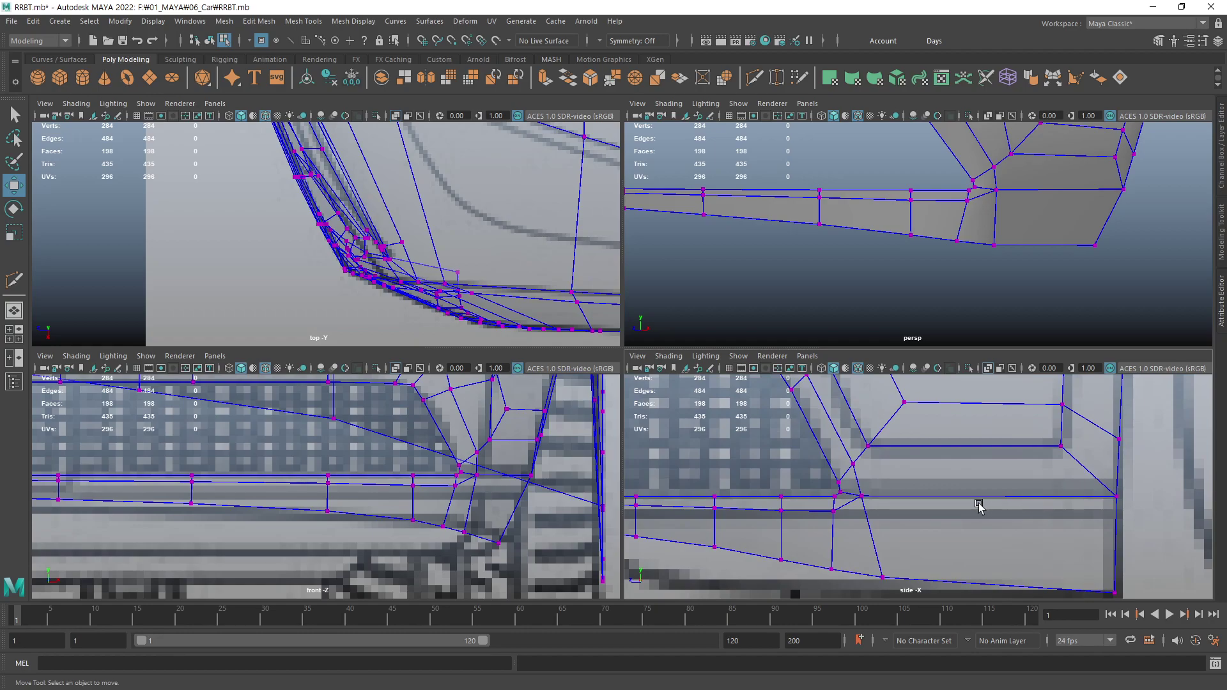
middle_click_drag(926, 466, 856, 491, "alt")
scroll(856, 491, "up", 1)
left_click(806, 484)
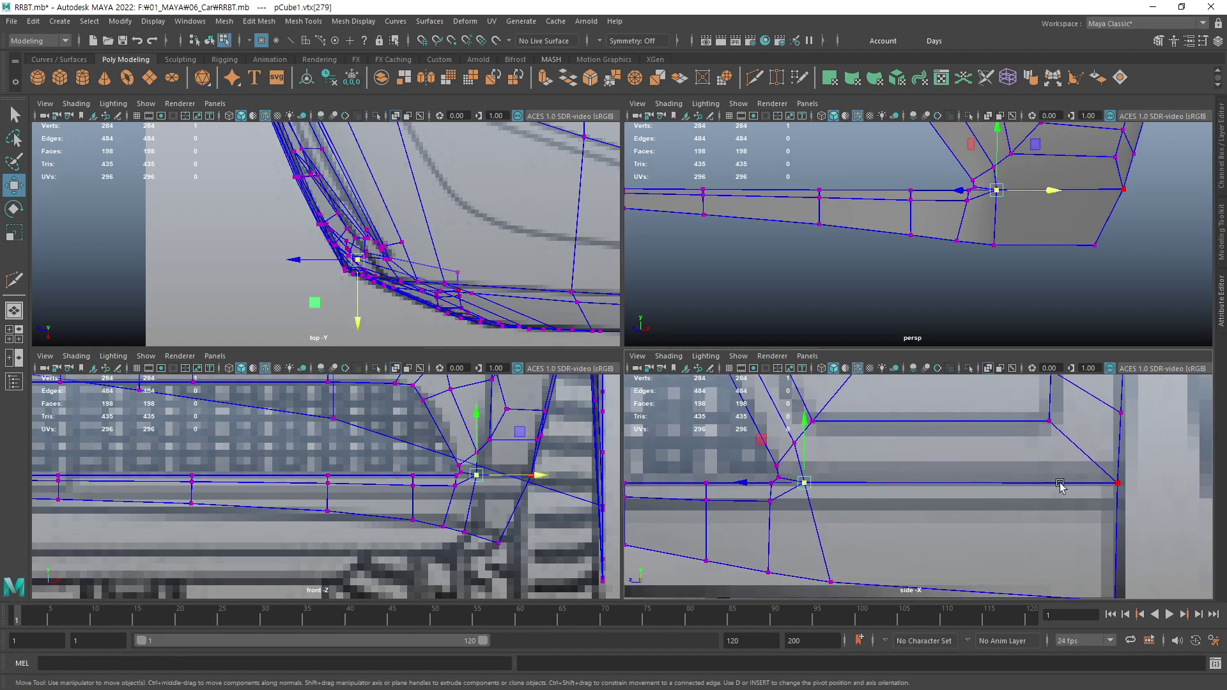
left_click(1120, 484, "shift")
left_click_drag(962, 449, 966, 434)
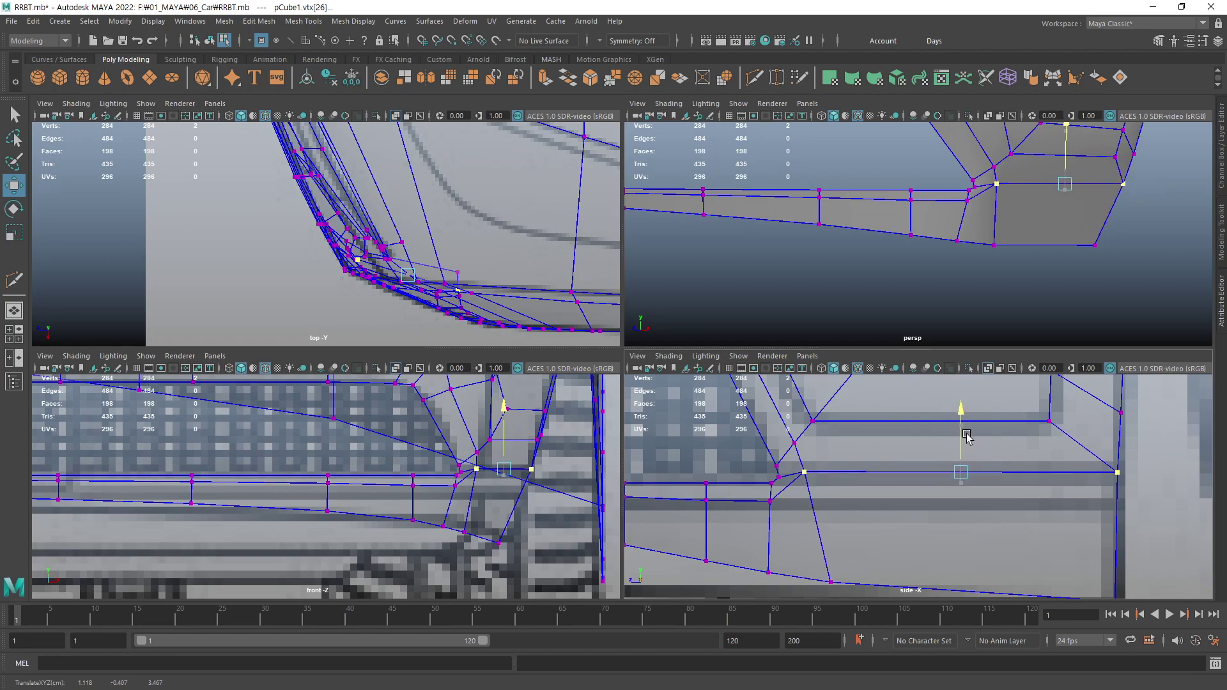
left_click_drag(966, 436, 966, 442)
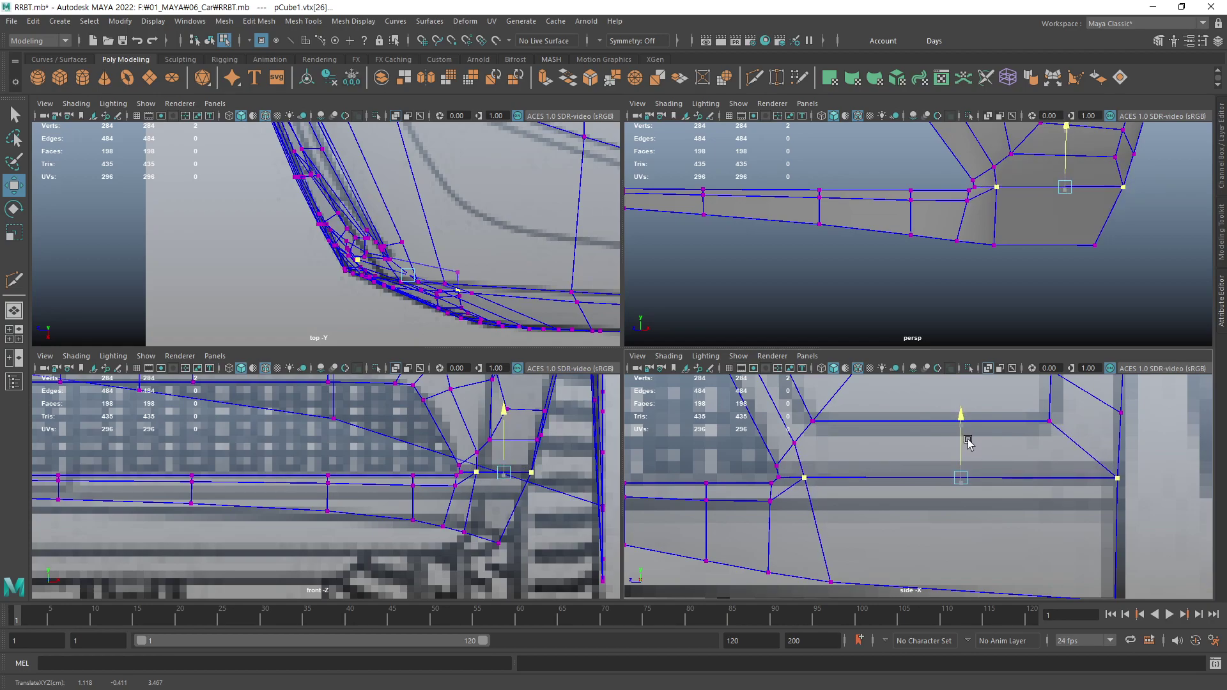
key("ctrl+z")
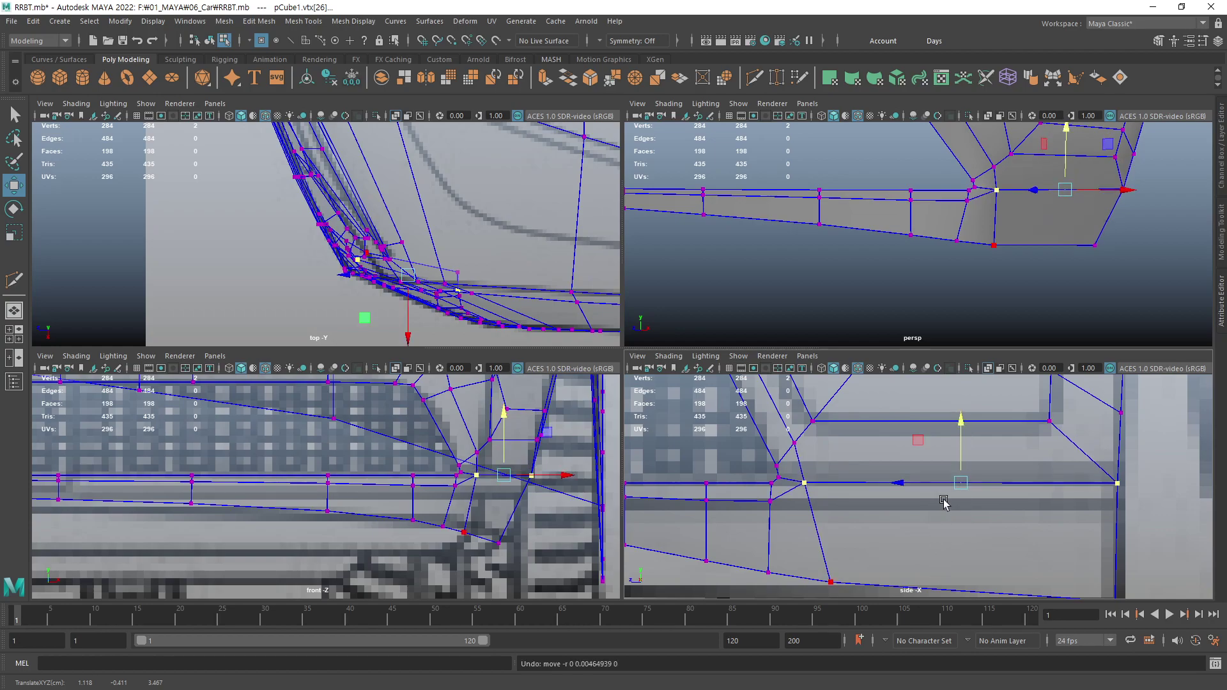
left_click(1151, 502)
- Move the wheel-arch corner vertex vtx[257] up to match the side blueprint, then deselect
scroll(928, 489, "down", 2)
scroll(929, 491, "down", 1)
scroll(928, 494, "down", 2)
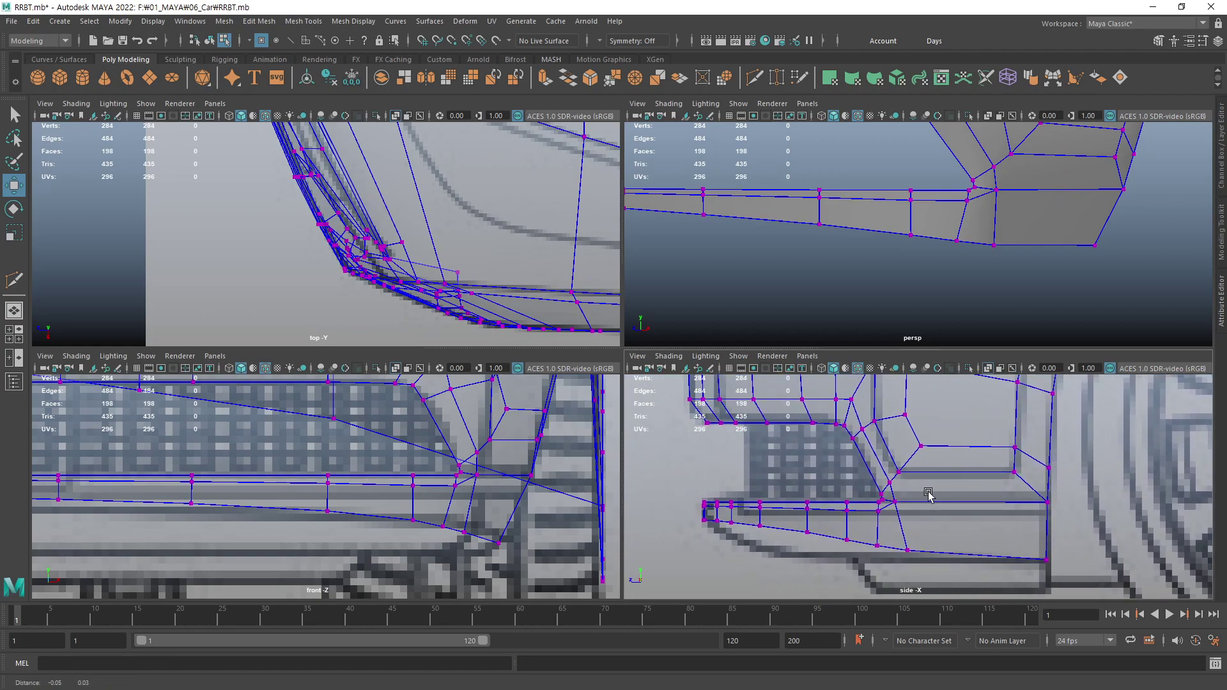
left_click(1049, 468)
scroll(920, 494, "up", 3)
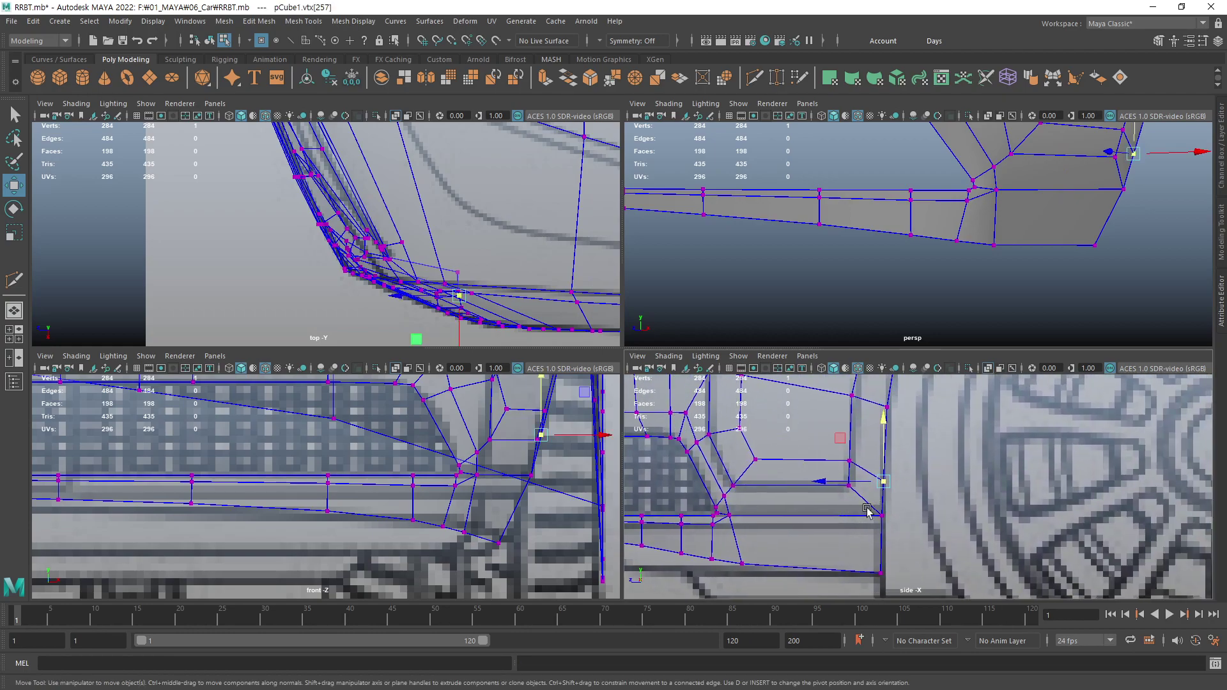
middle_click_drag(920, 494, 917, 484)
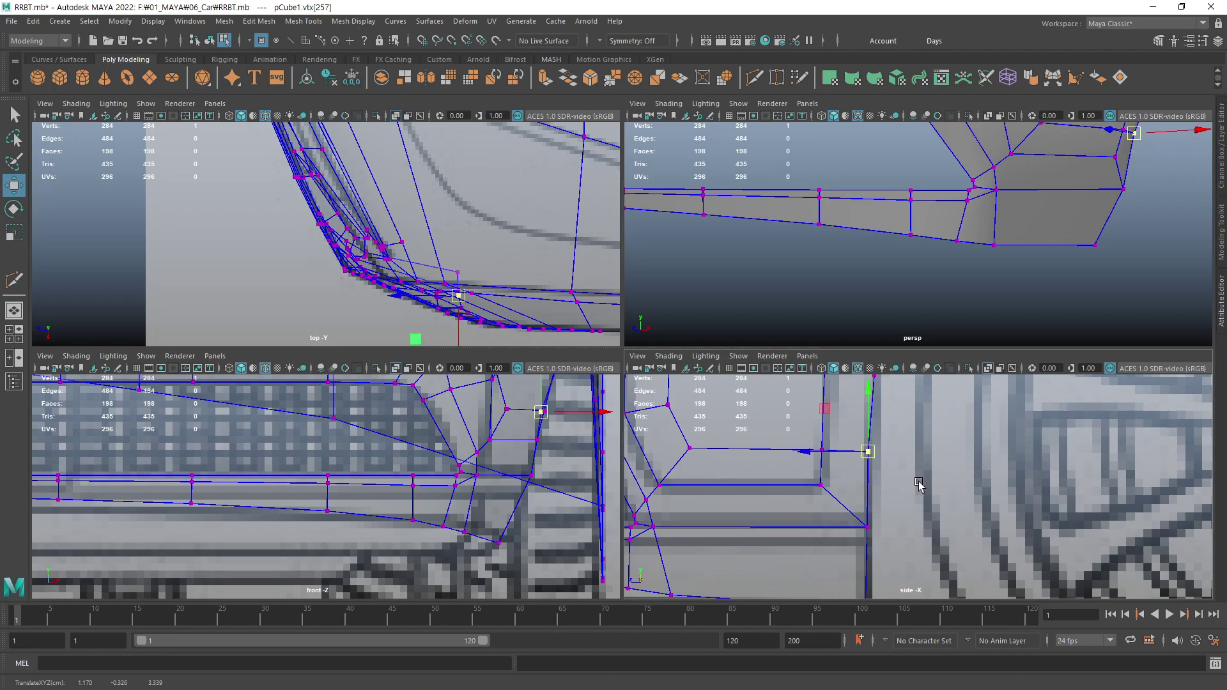
middle_click_drag(923, 440, 910, 518, "alt")
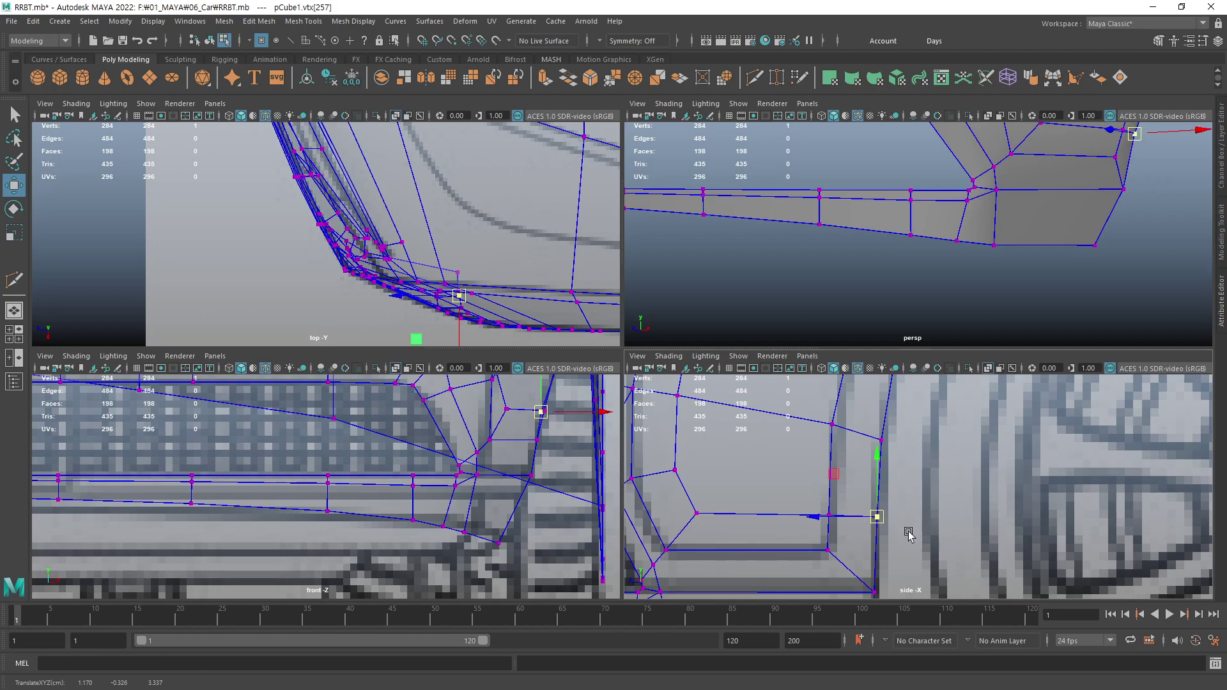
scroll(909, 536, "down", 2)
left_click(906, 543)
- Recentre the side view on the bumper and marquee-select the lower front vertices
scroll(904, 550, "down", 3)
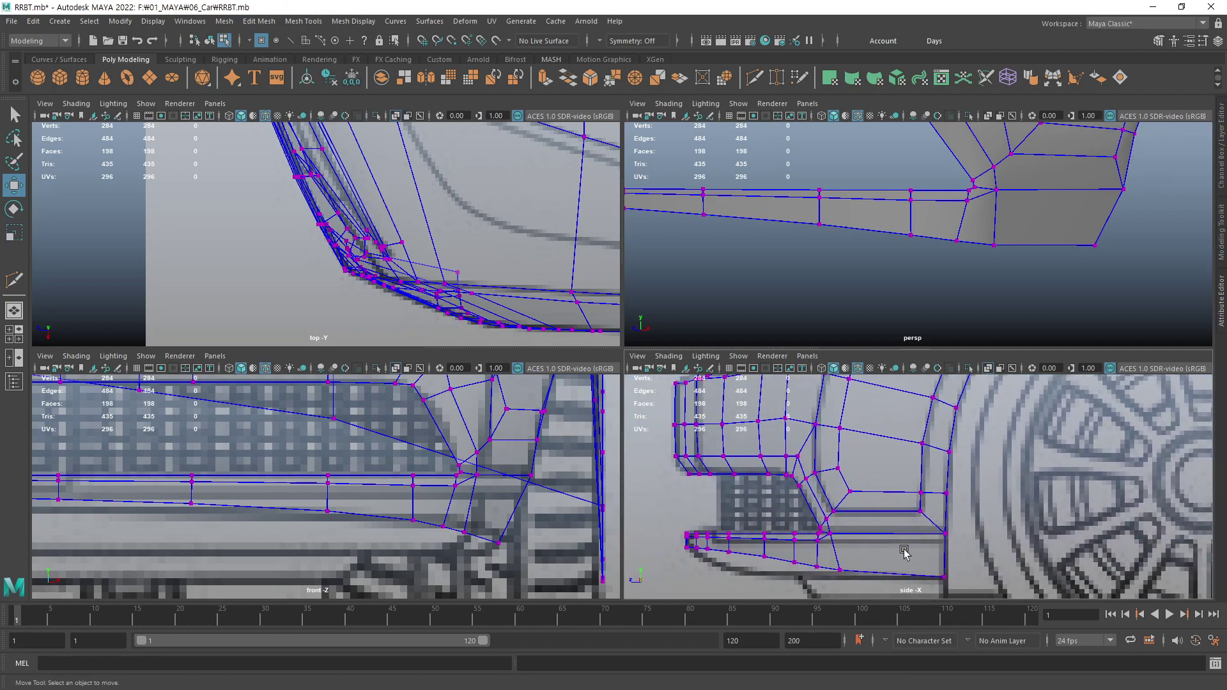
middle_click_drag(880, 538, 889, 523, "alt")
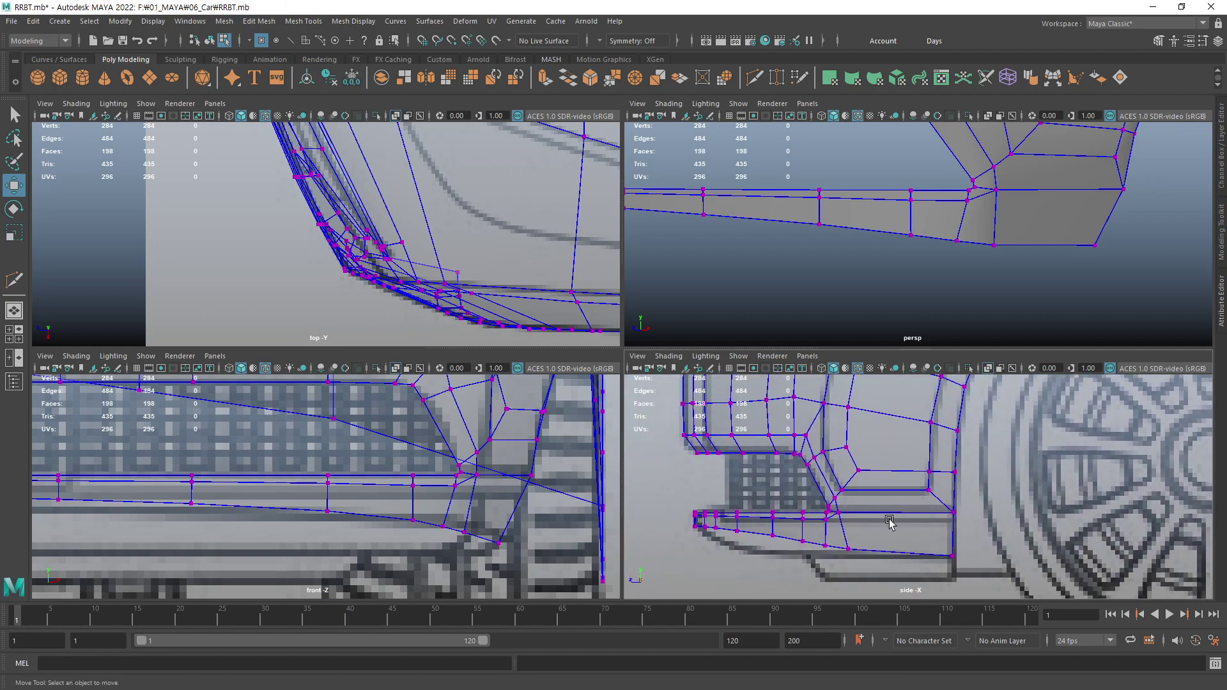
scroll(884, 476, "up", 5)
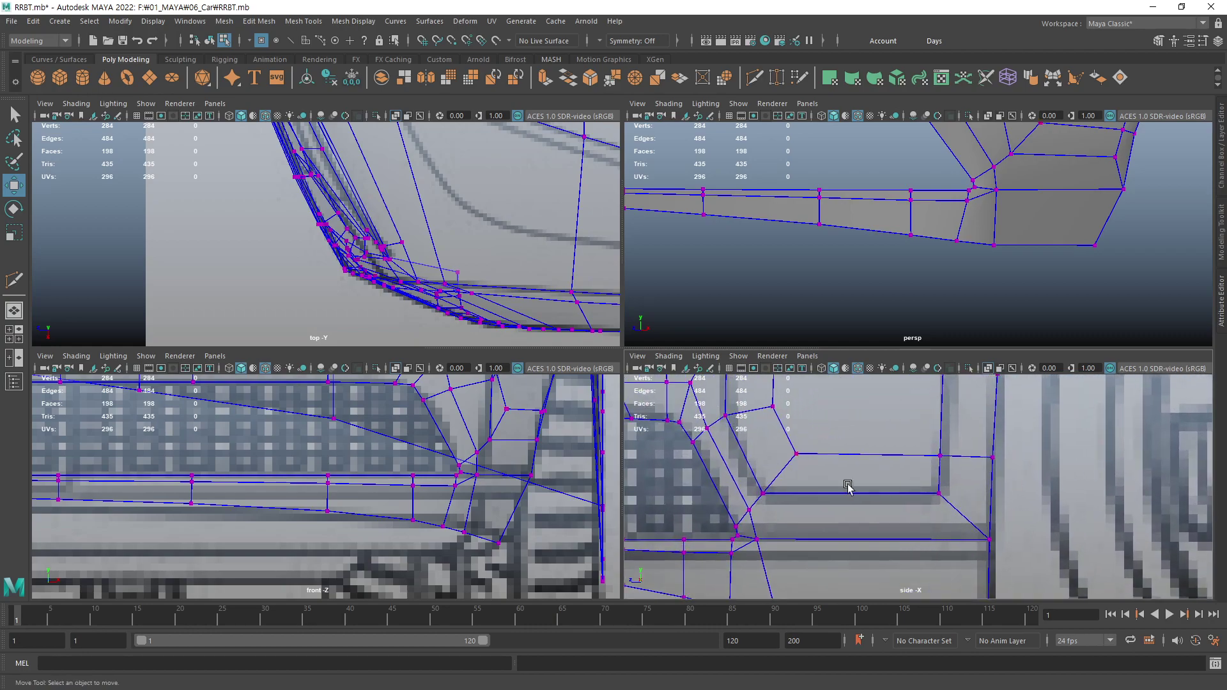
middle_click_drag(1020, 439, 994, 419, "alt")
scroll(994, 420, "down", 2)
scroll(993, 420, "down", 2)
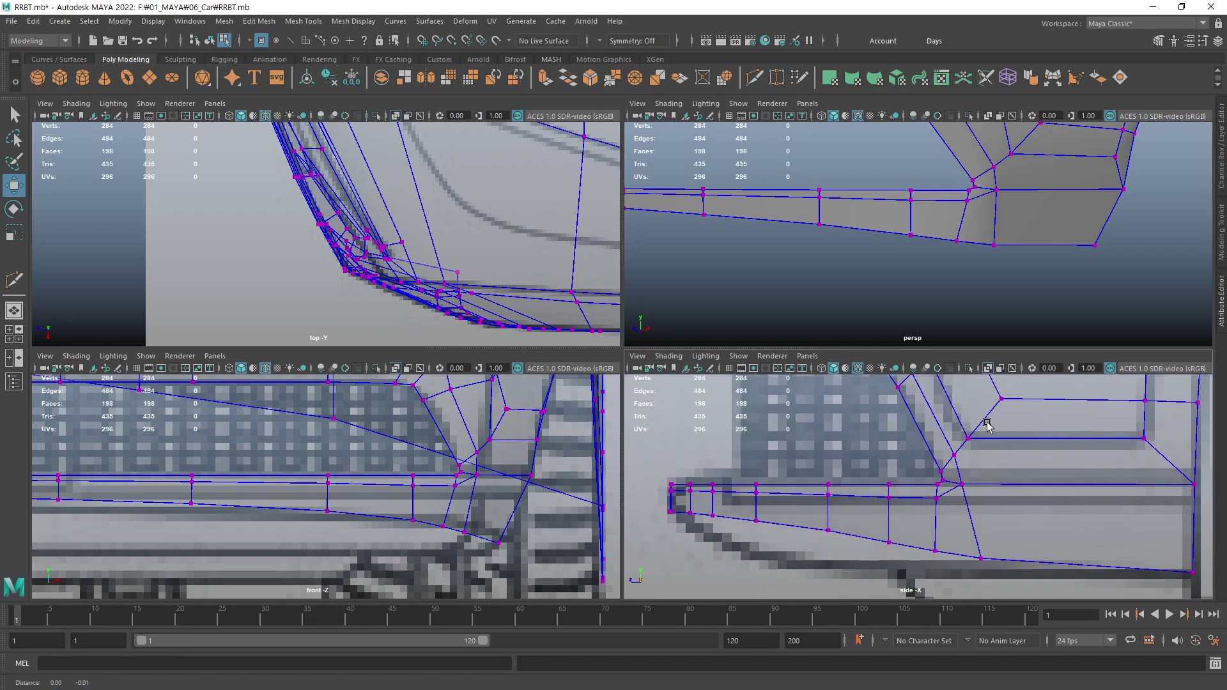
scroll(994, 420, "down", 3)
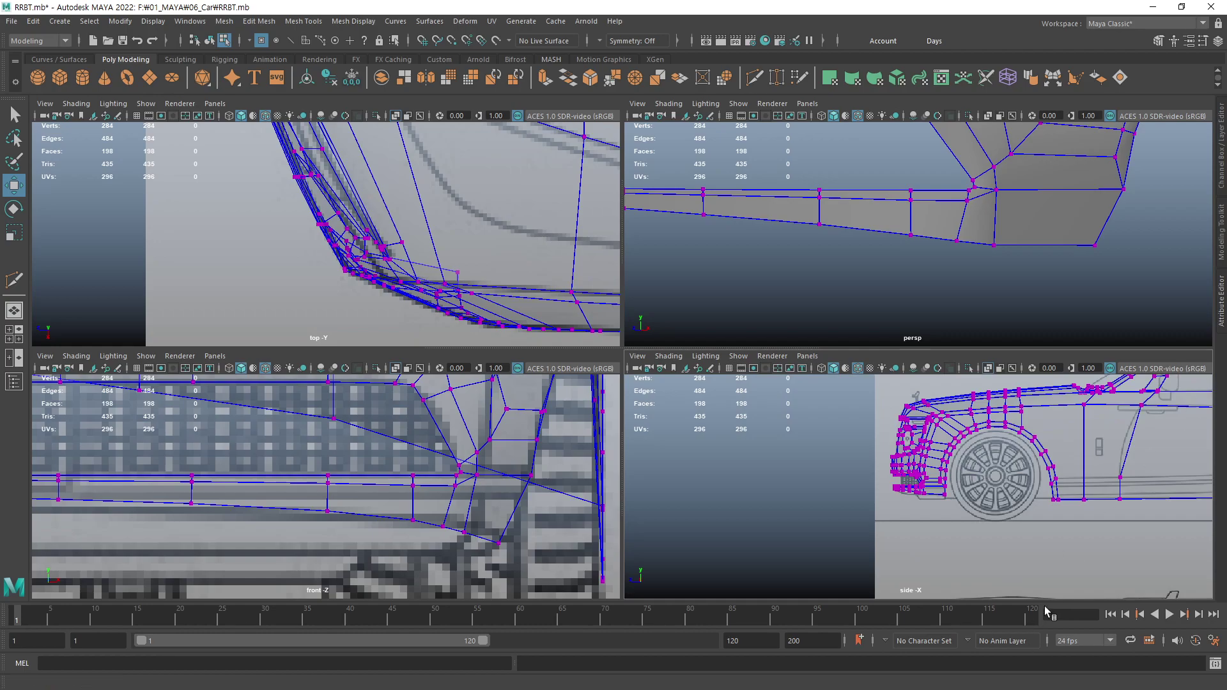
left_click_drag(907, 490, 893, 481)
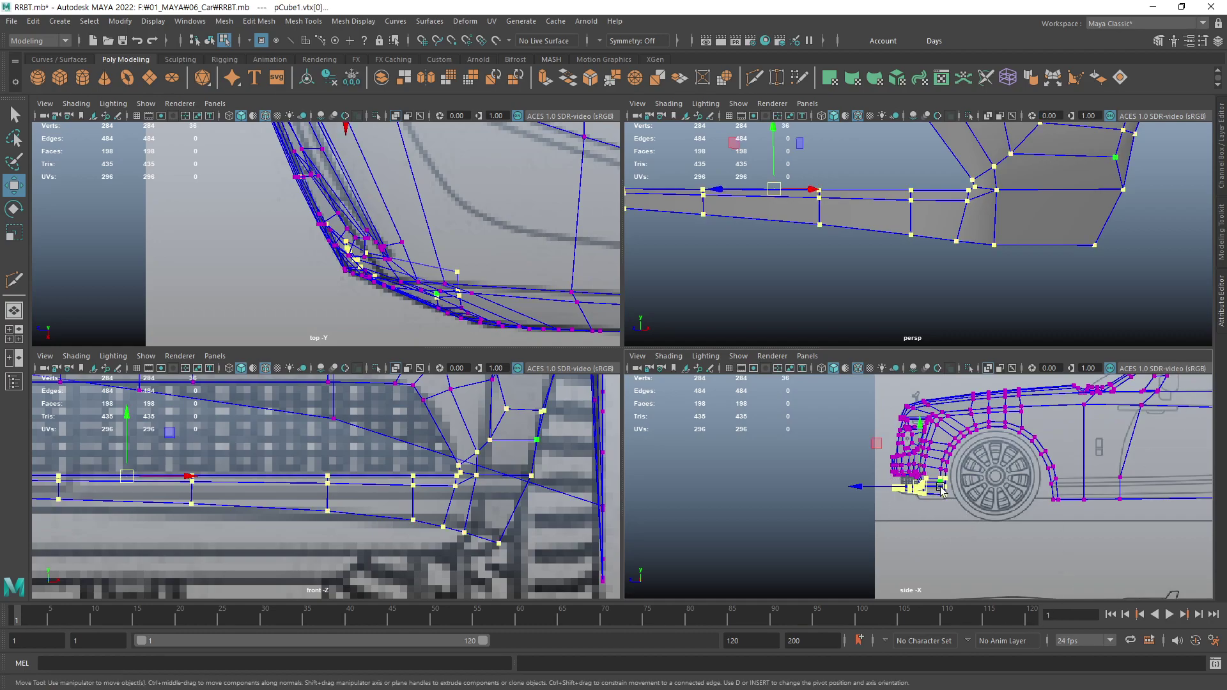
- Scale the lip tip's top vertex row flat, then slide it forward along the lip
key("f")
left_click(960, 573)
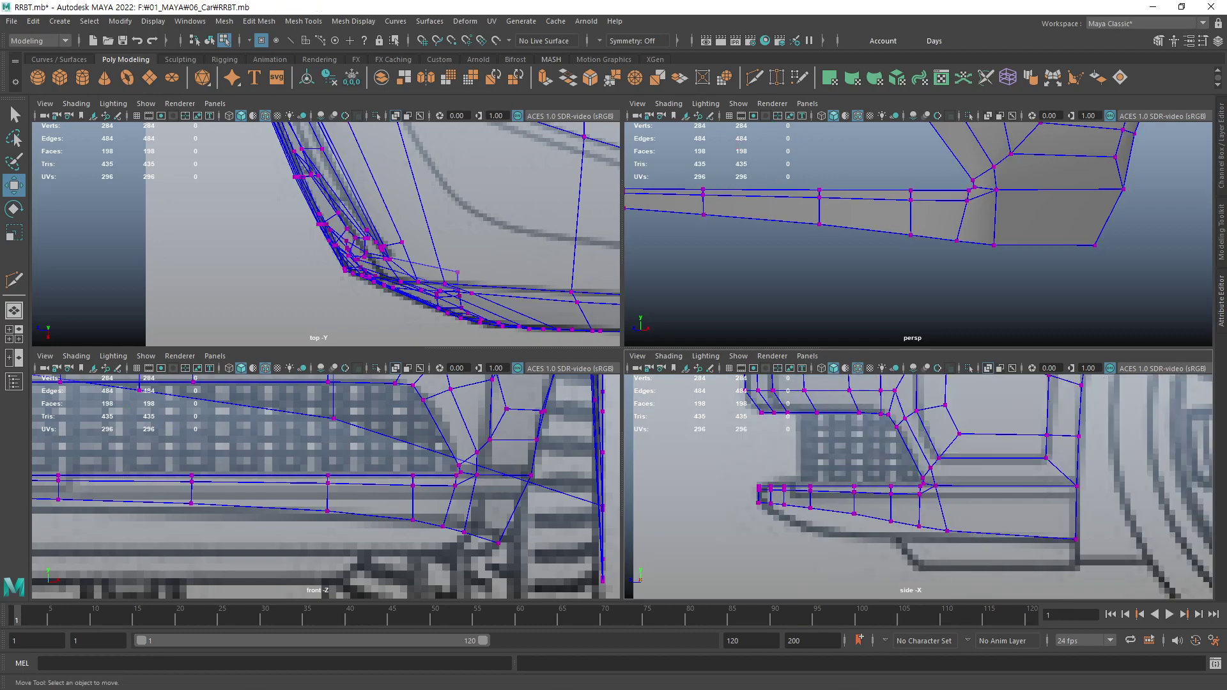
left_click(437, 293)
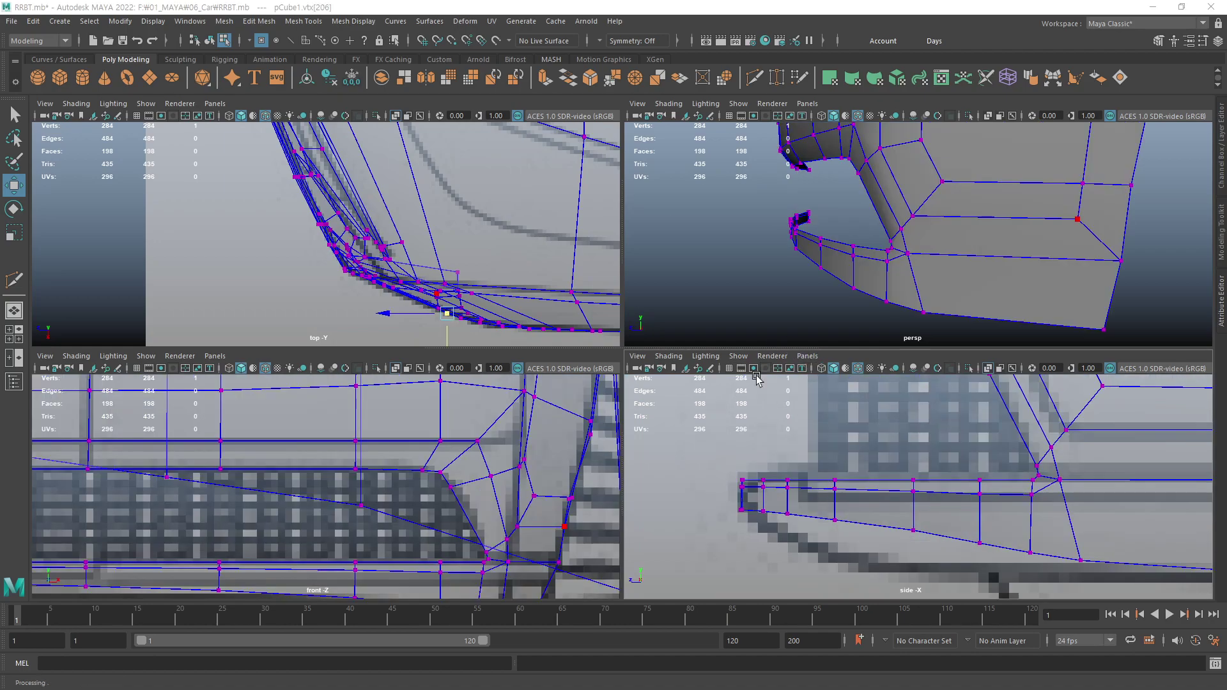
left_click(823, 482)
left_click_drag(697, 452, 984, 481)
key("r")
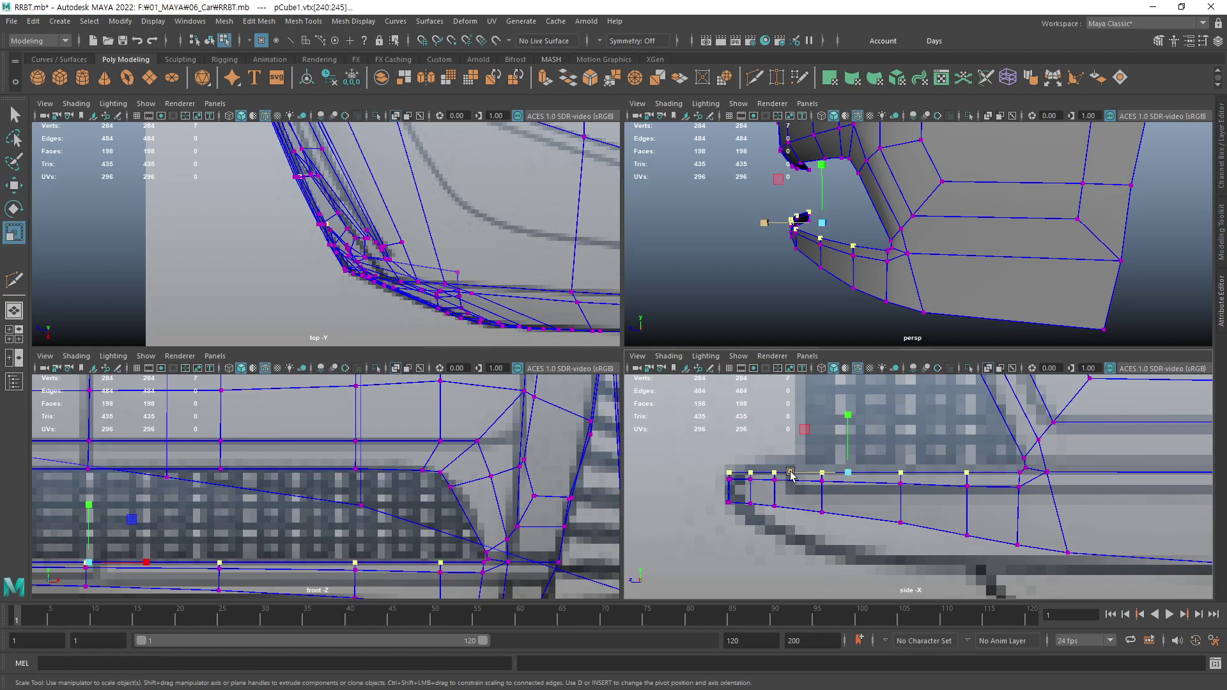
left_click_drag(791, 473, 791, 473)
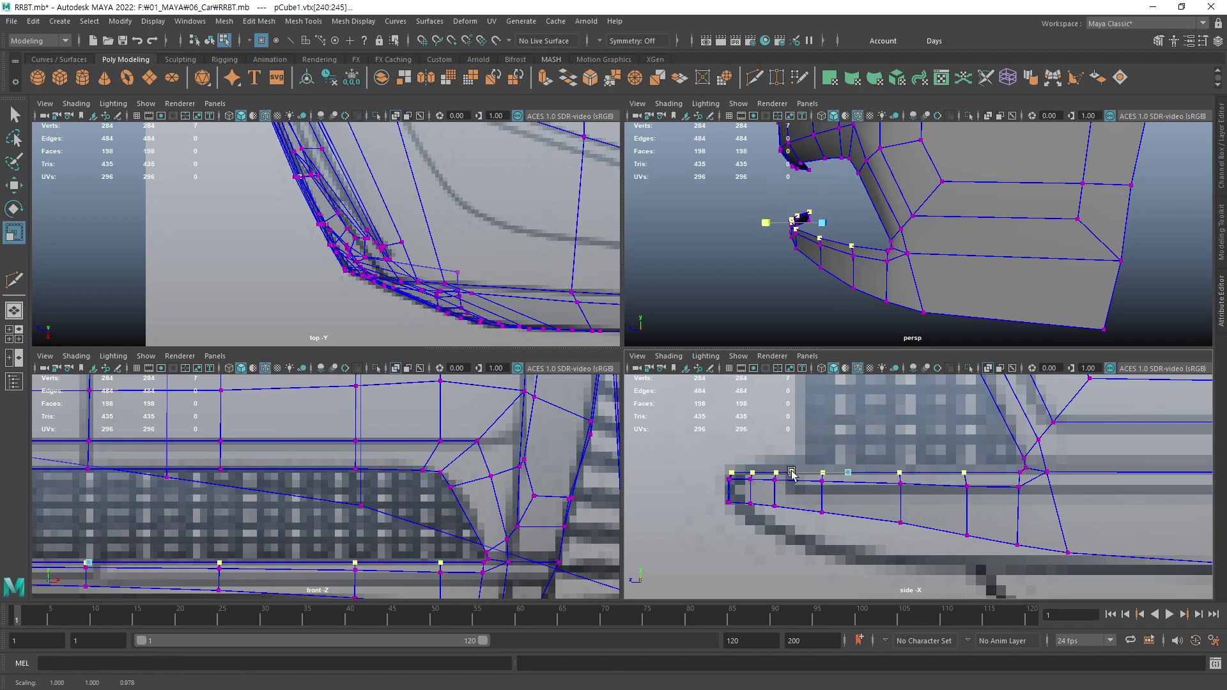
key("w")
left_click_drag(793, 473, 805, 474)
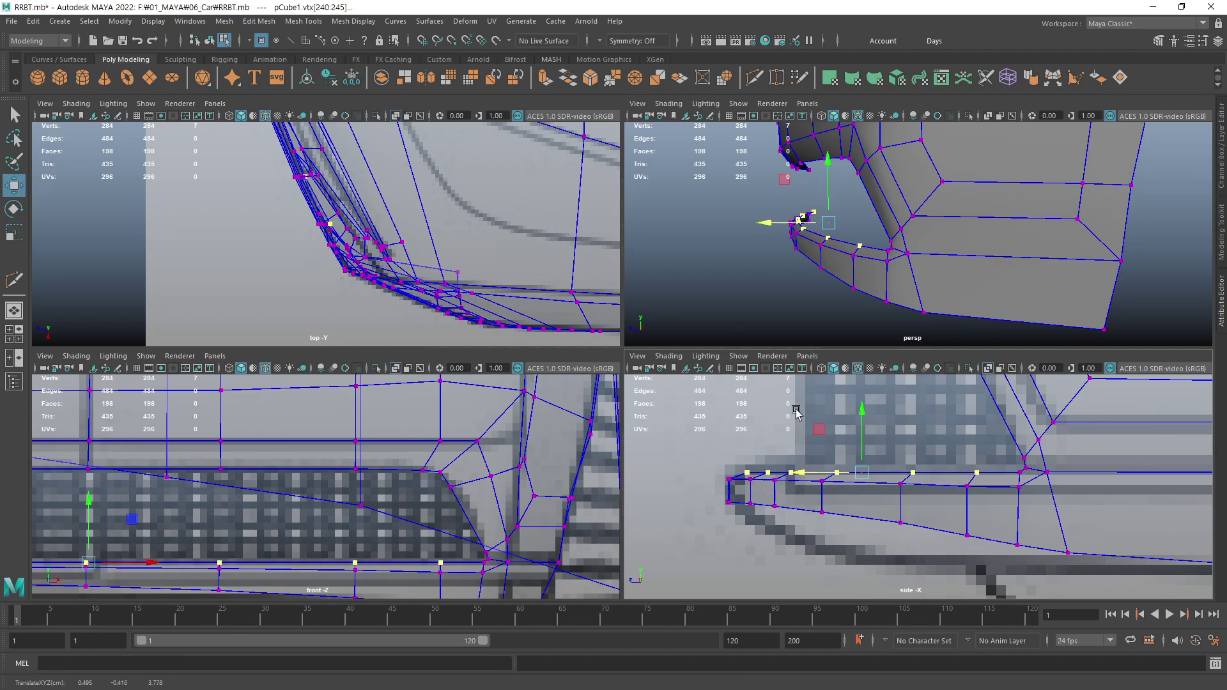
- Inspect the reshaped lip in perspective, clear the selection and return to object mode
mouse_move(778, 285)
left_mouse_down("alt")
mouse_move(1073, 279)
mouse_move(837, 271)
left_mouse_up("alt")
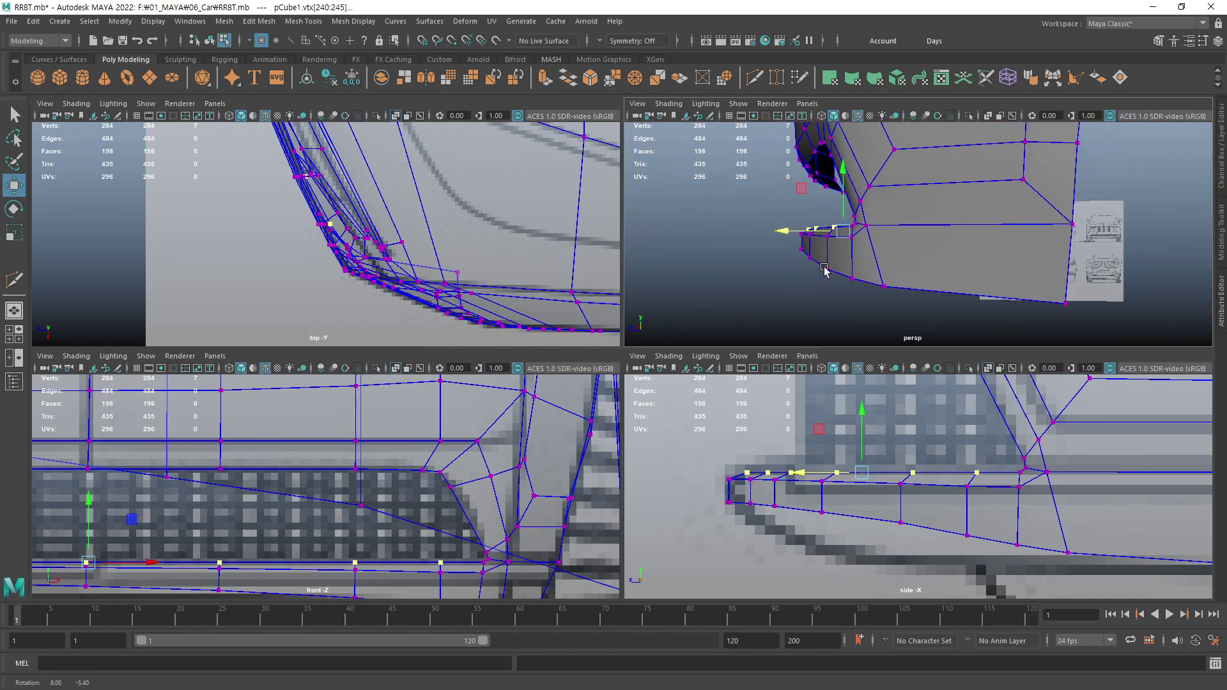
left_click(837, 272)
mouse_move(903, 241)
left_mouse_down("alt")
mouse_move(845, 261)
mouse_move(1077, 258)
left_mouse_up("alt")
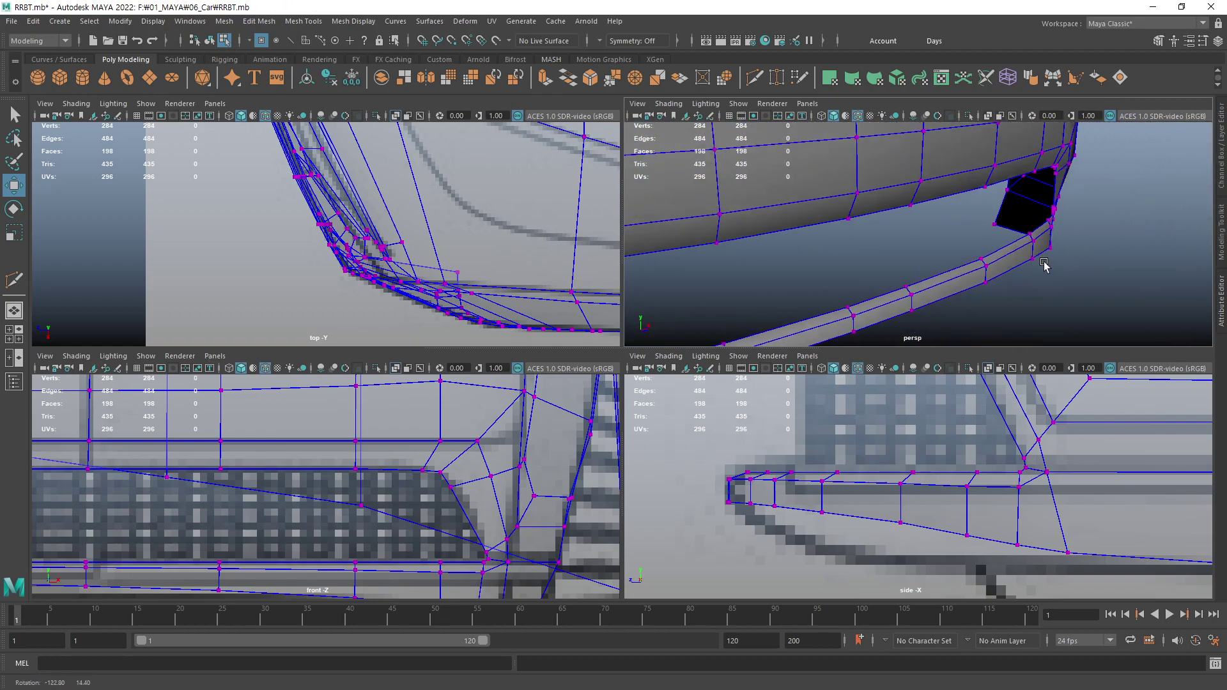
mouse_move(1076, 257)
left_mouse_down("alt")
mouse_move(938, 253)
mouse_move(856, 265)
left_mouse_up("alt")
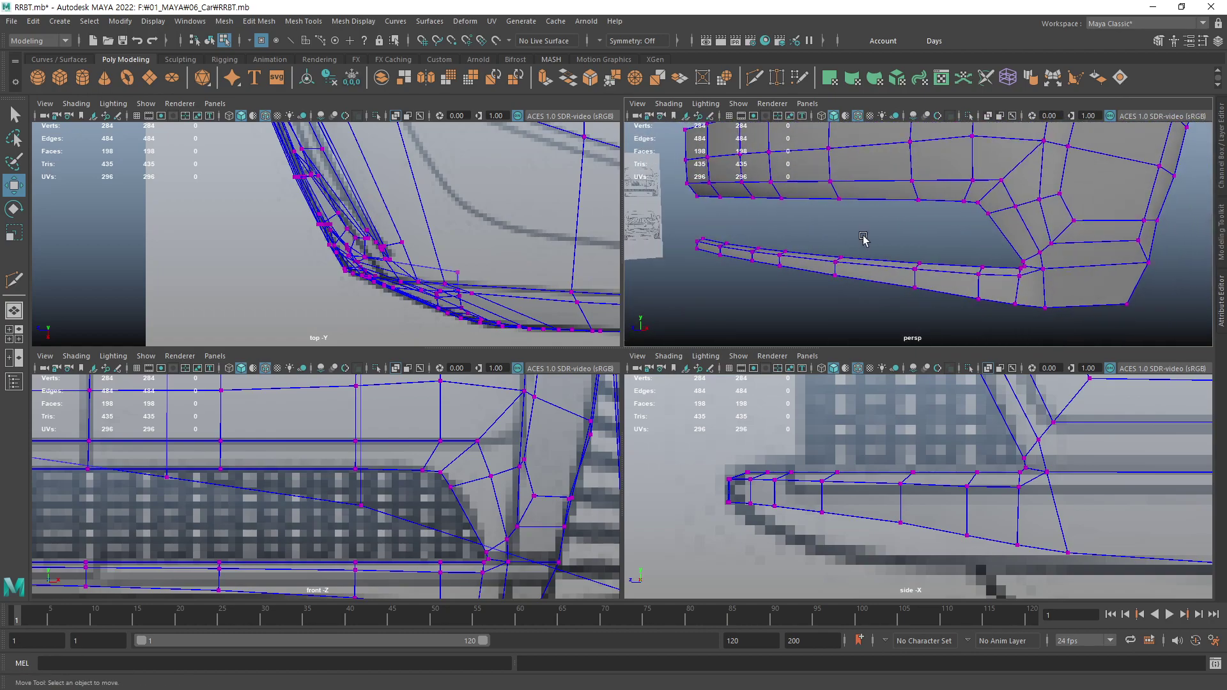
key("F8")
left_click(827, 306)
left_click(962, 269)
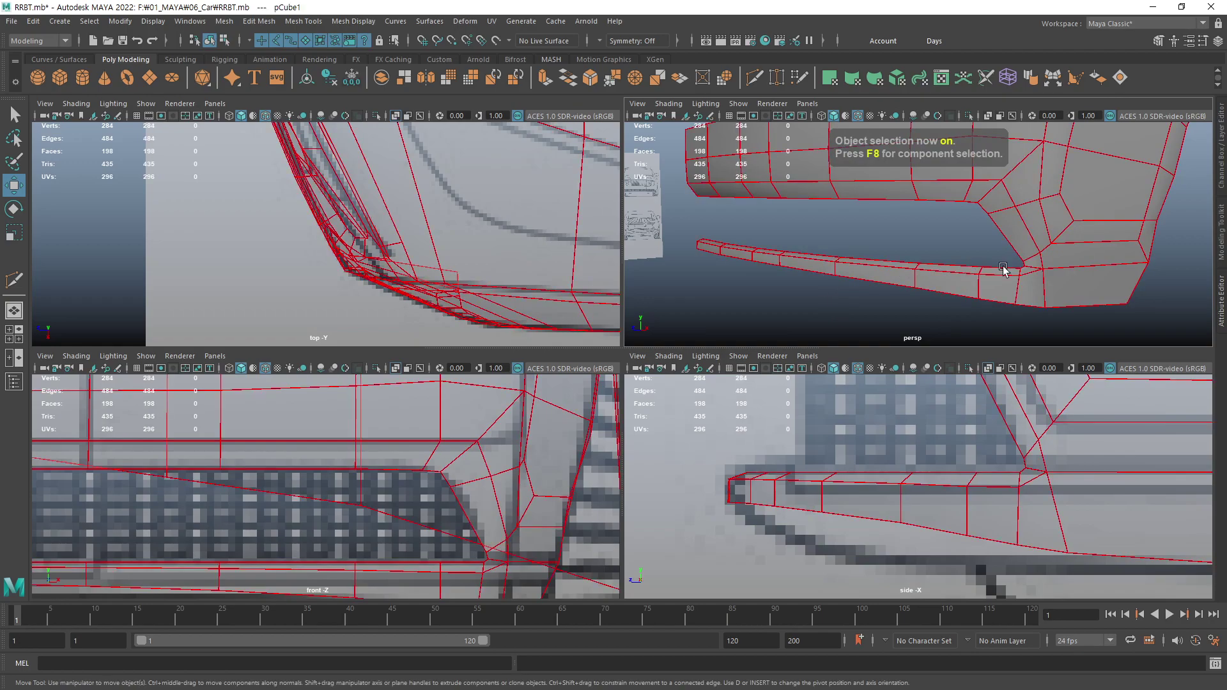
mouse_move(962, 269)
left_mouse_down("alt")
mouse_move(936, 270)
mouse_move(904, 238)
mouse_move(918, 271)
mouse_move(893, 225)
left_mouse_up("alt")
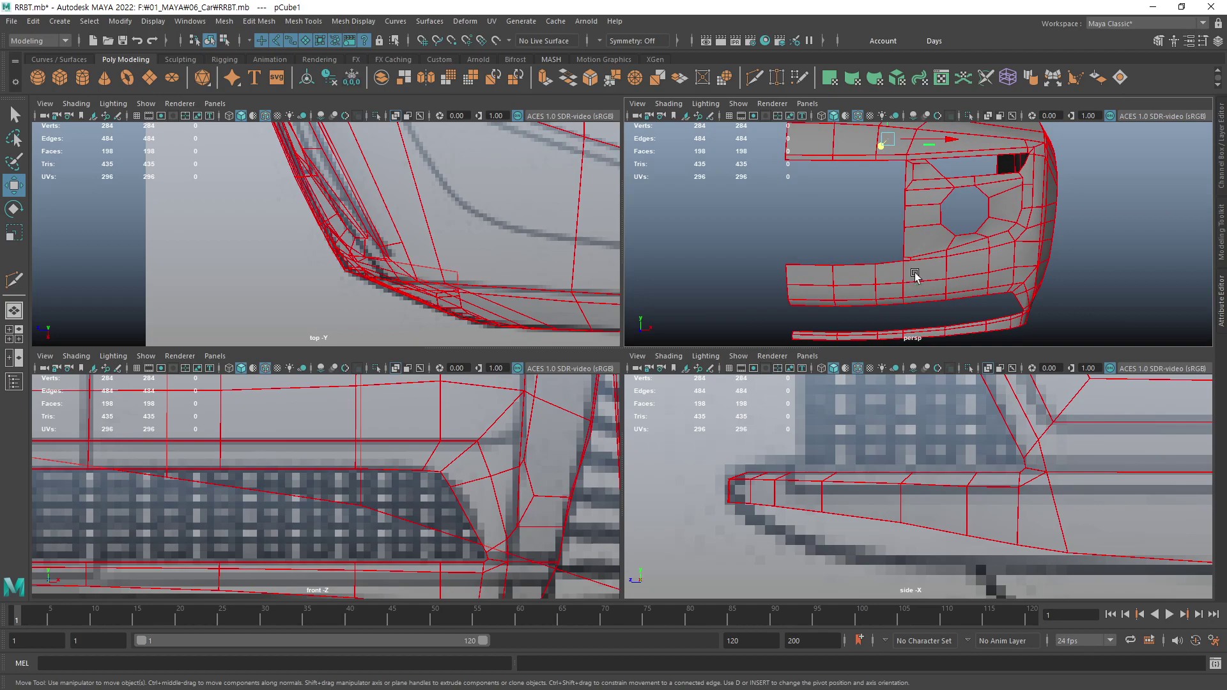
mouse_move(1001, 233)
left_mouse_down("alt")
mouse_move(920, 220)
mouse_move(933, 233)
mouse_move(954, 208)
left_mouse_up("alt")
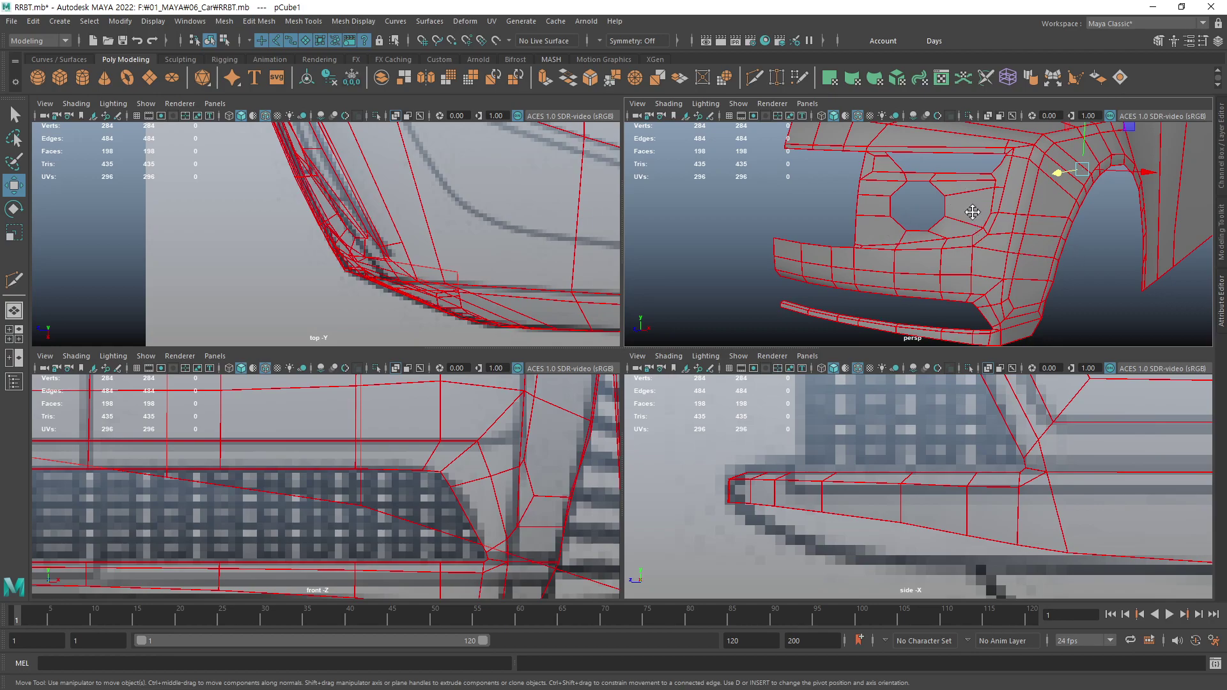
mouse_move(972, 212)
left_mouse_down("alt")
mouse_move(951, 211)
mouse_move(1008, 205)
mouse_move(907, 222)
mouse_move(939, 239)
mouse_move(930, 235)
mouse_move(952, 230)
left_mouse_up("alt")
scroll(933, 245, "up", 3)
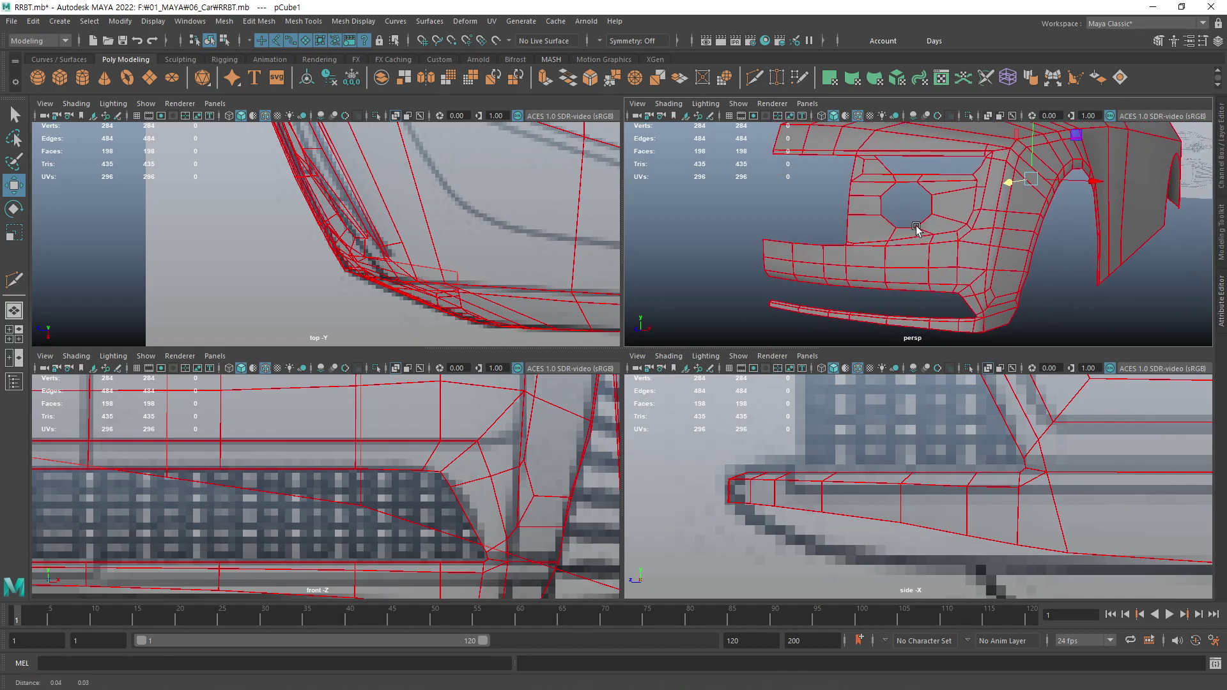
right_click_drag(952, 230, 955, 228, "alt")
left_click_drag(956, 229, 939, 255, "alt")
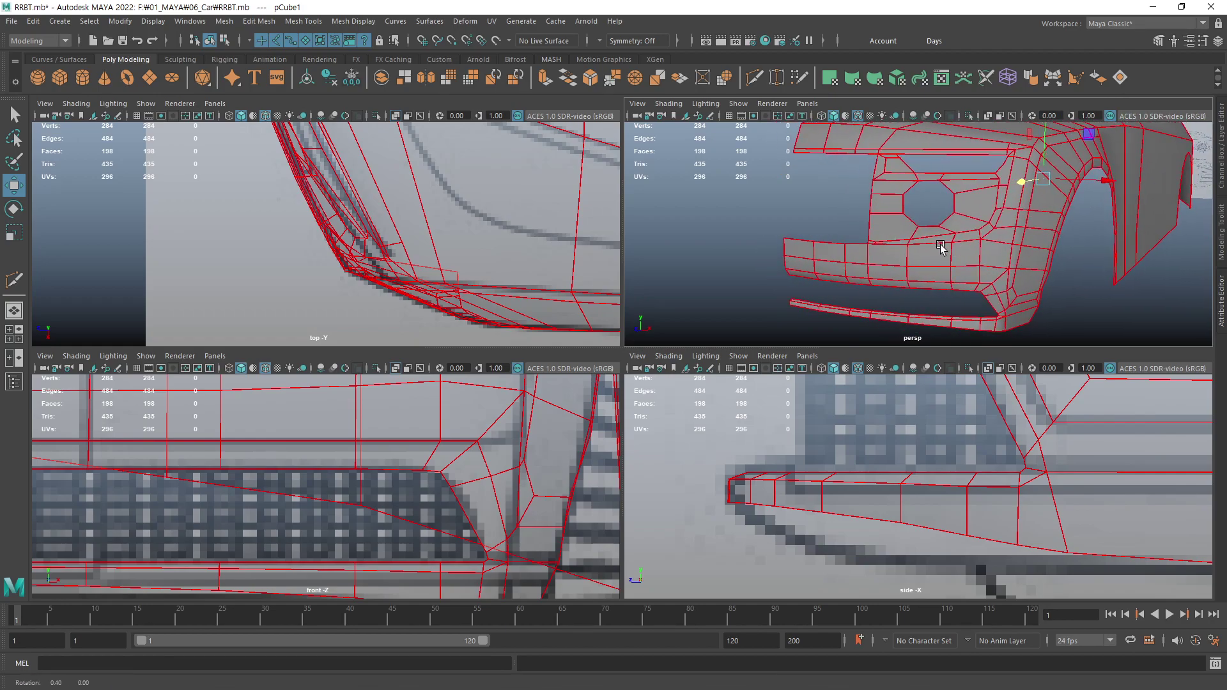
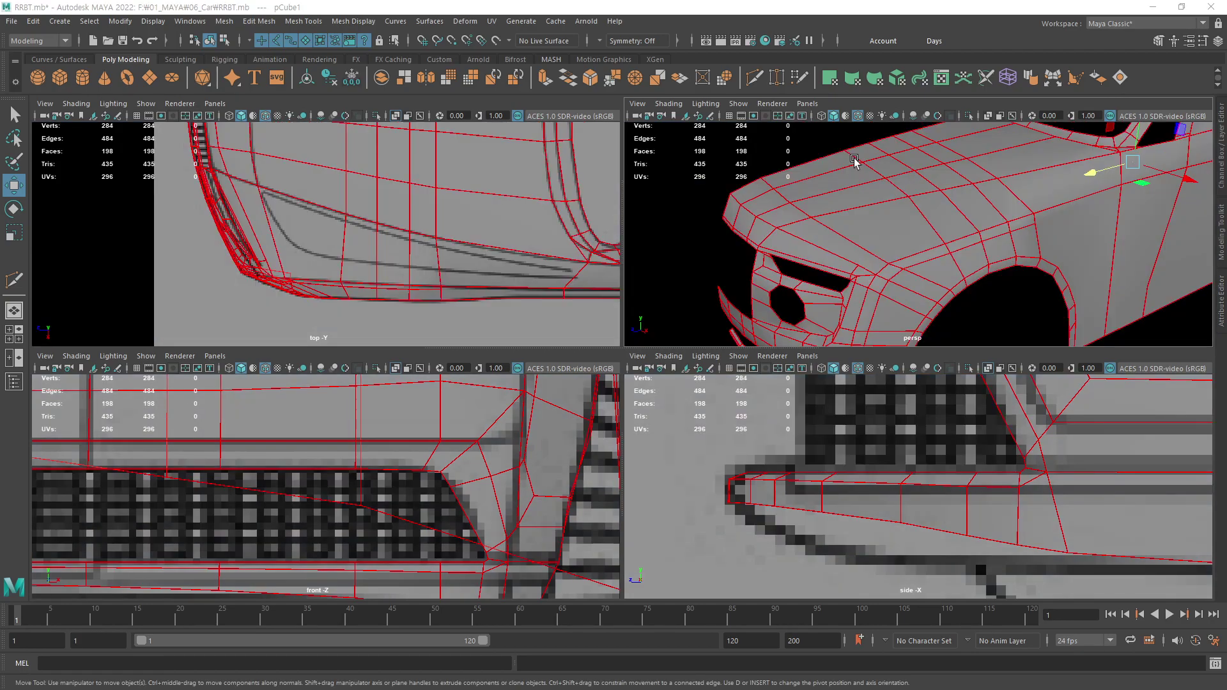
- Maximize the perspective view and zoom in close on the hood edge above the front opening
left_click_drag(854, 161, 933, 241, "alt")
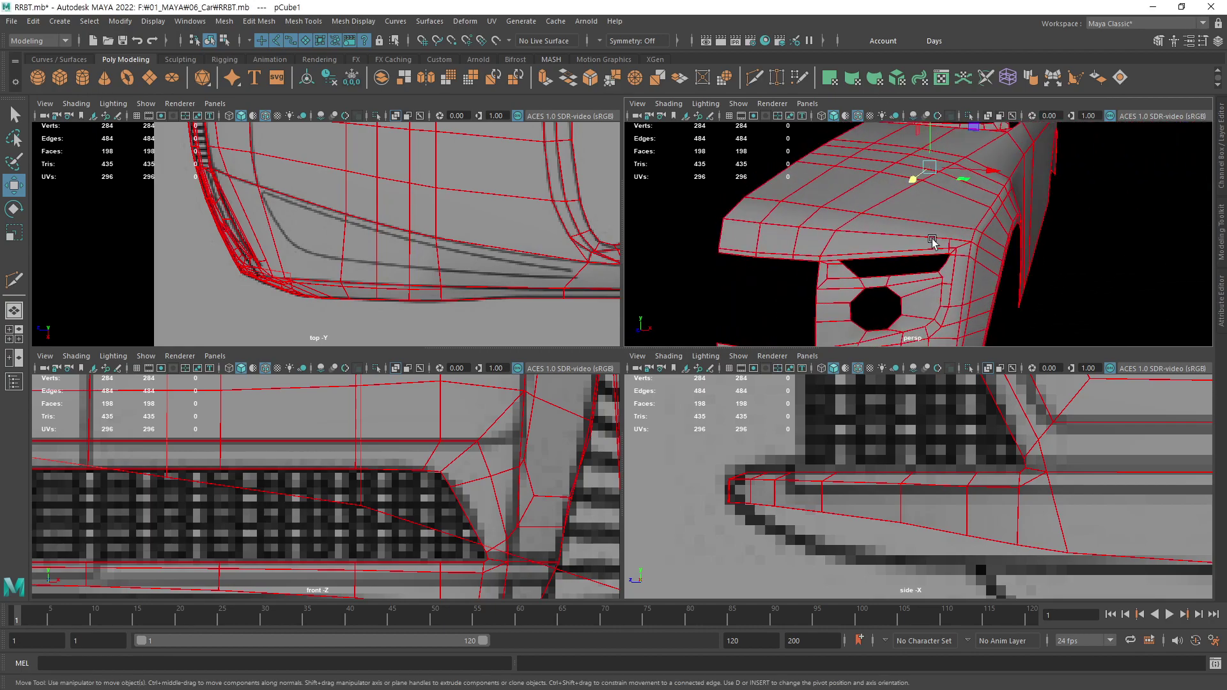
key("space")
key("space")
scroll(486, 278, "up", 2)
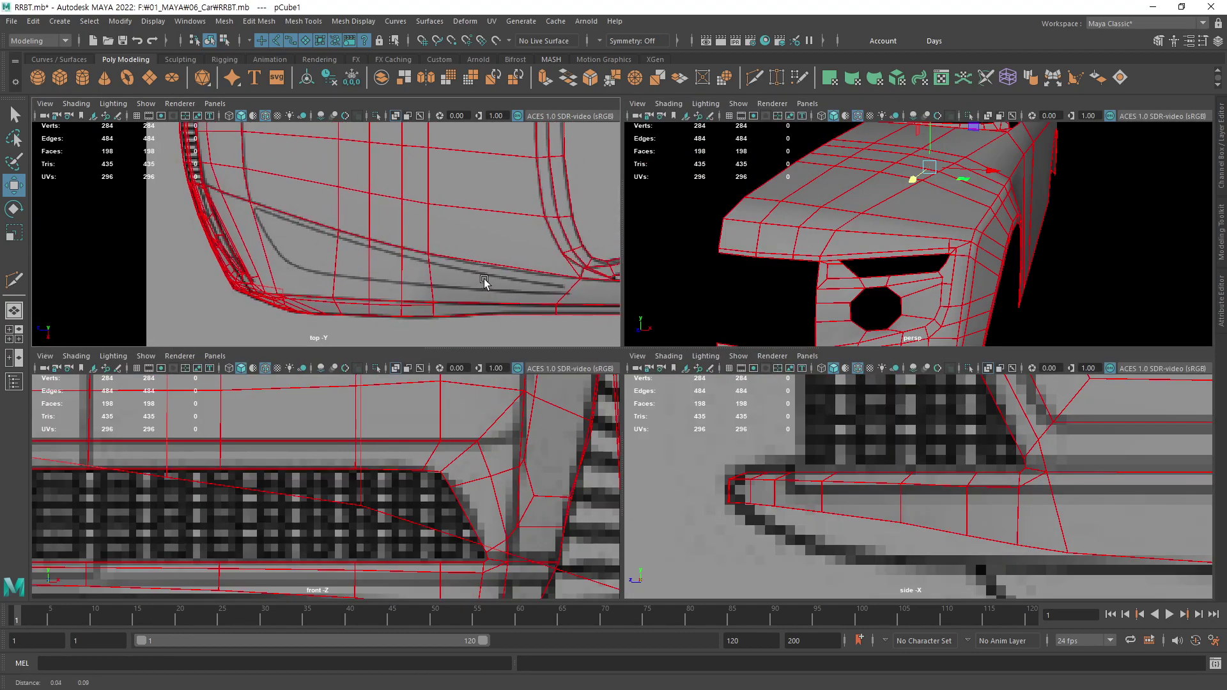
scroll(486, 278, "up", 2)
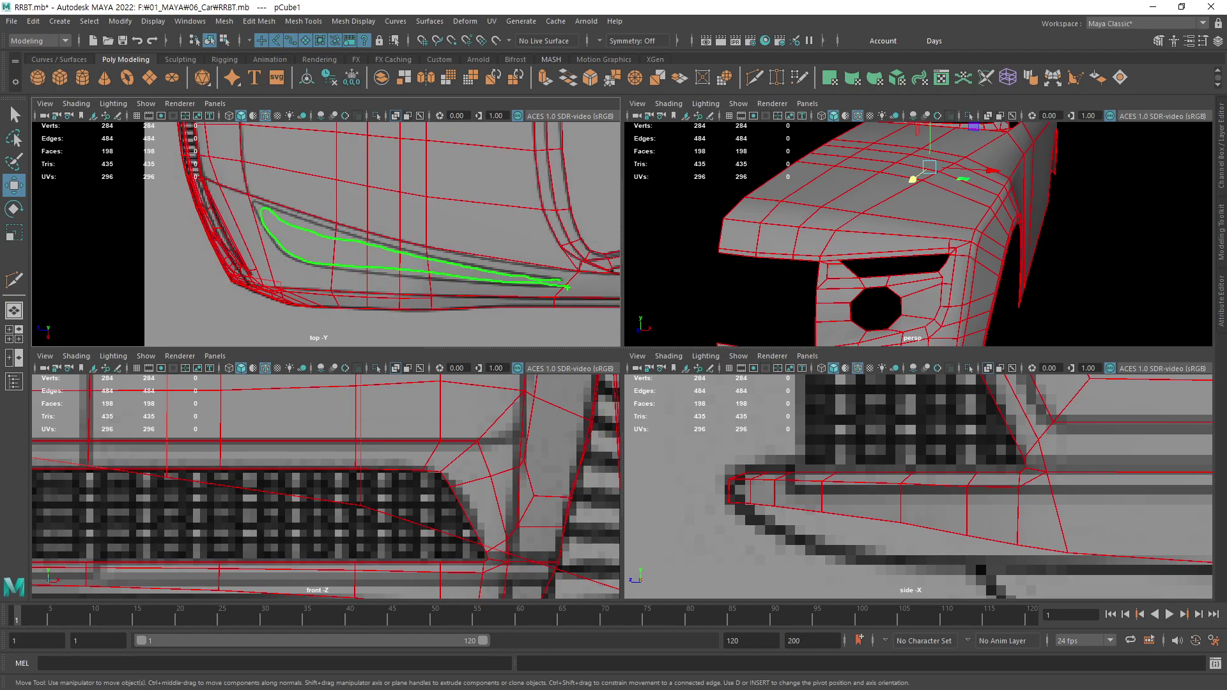
mouse_move(971, 194)
left_mouse_down("alt")
mouse_move(821, 275)
mouse_move(880, 251)
mouse_move(822, 288)
mouse_move(855, 285)
mouse_move(606, 395)
left_mouse_up("alt")
key("space")
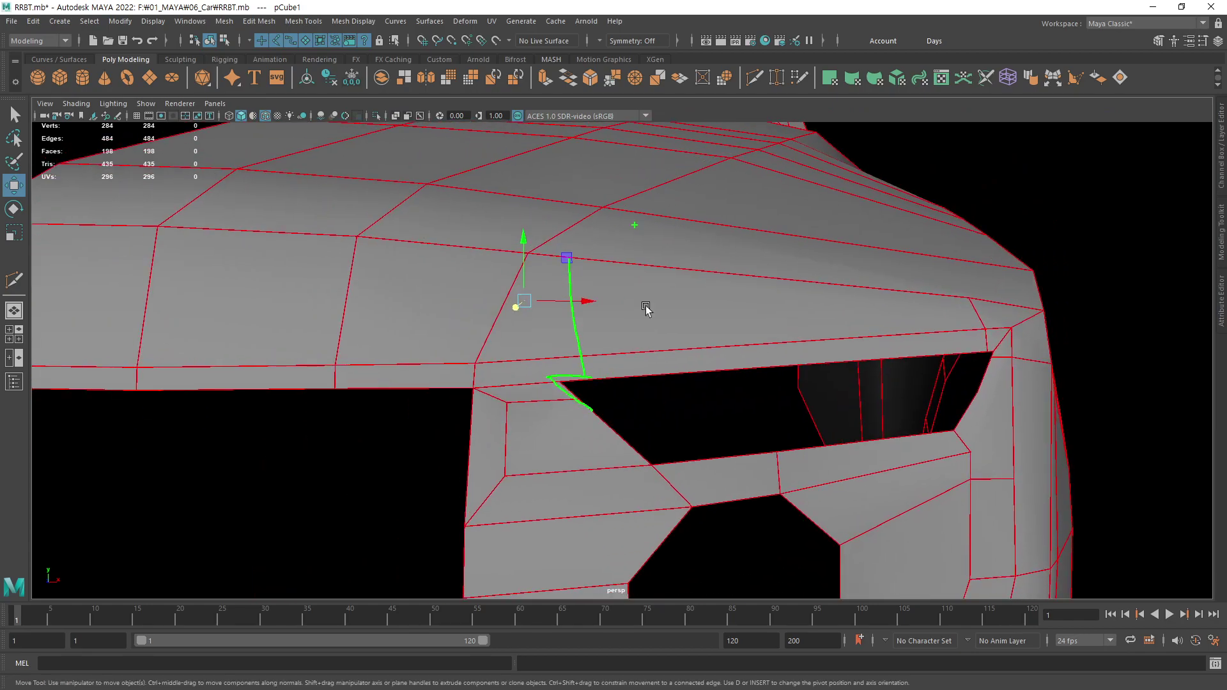
mouse_move(840, 294)
left_mouse_down("alt")
mouse_move(613, 354)
mouse_move(707, 339)
mouse_move(633, 437)
mouse_move(550, 377)
mouse_move(507, 406)
mouse_move(663, 233)
left_mouse_up("alt")
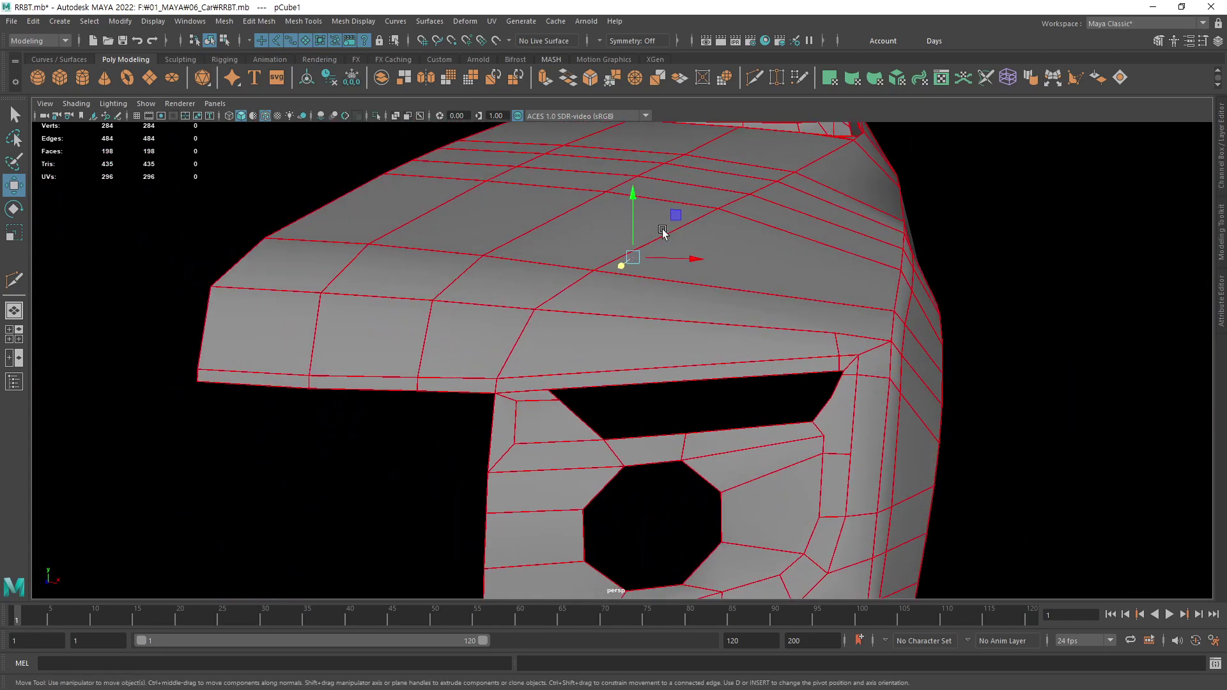
left_click(755, 78)
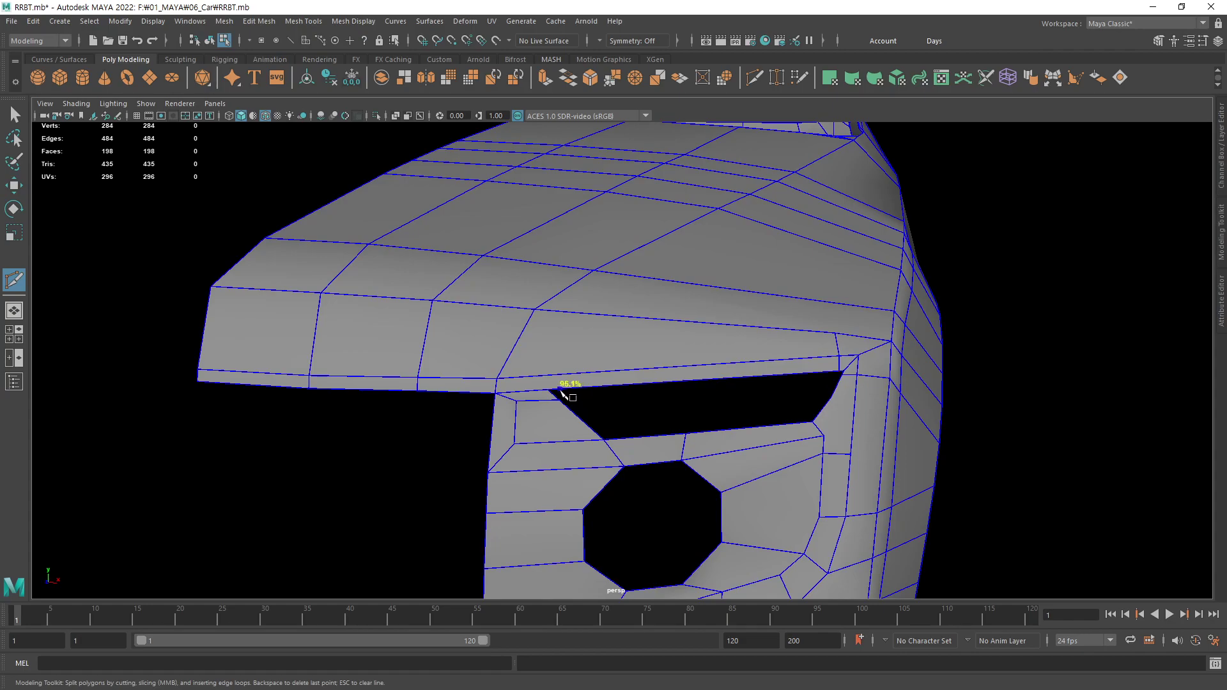
- Split the hood edge above the front opening with a Multi-Cut
left_click(560, 388)
key("Return")
left_click_drag(756, 329, 630, 383, "alt")
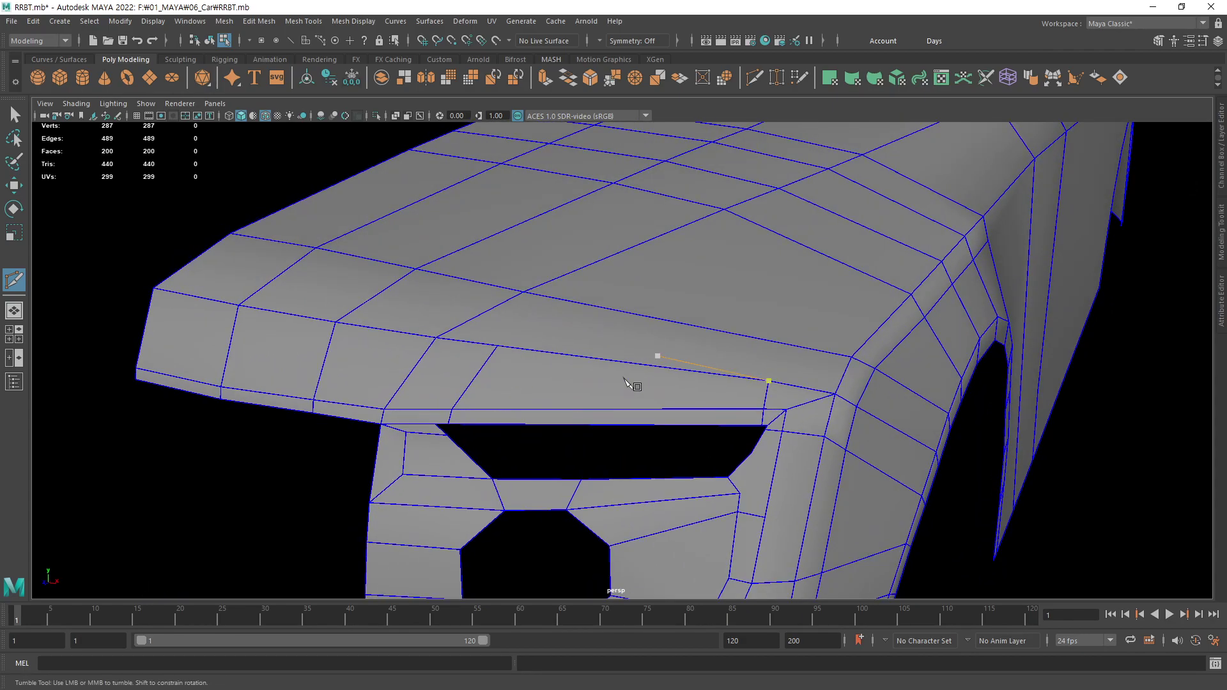
key("space")
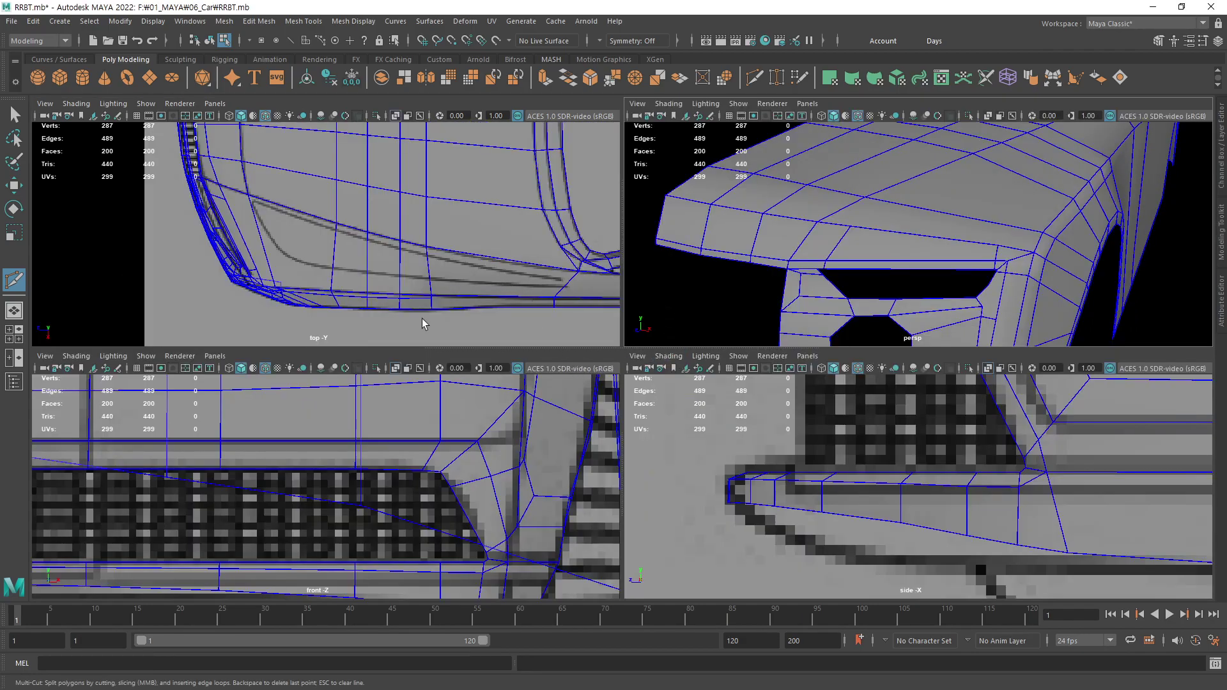
- In the maximized top view, cut an edge line along the blueprint's upper curve
key("space")
middle_click_drag(472, 365, 421, 299, "alt")
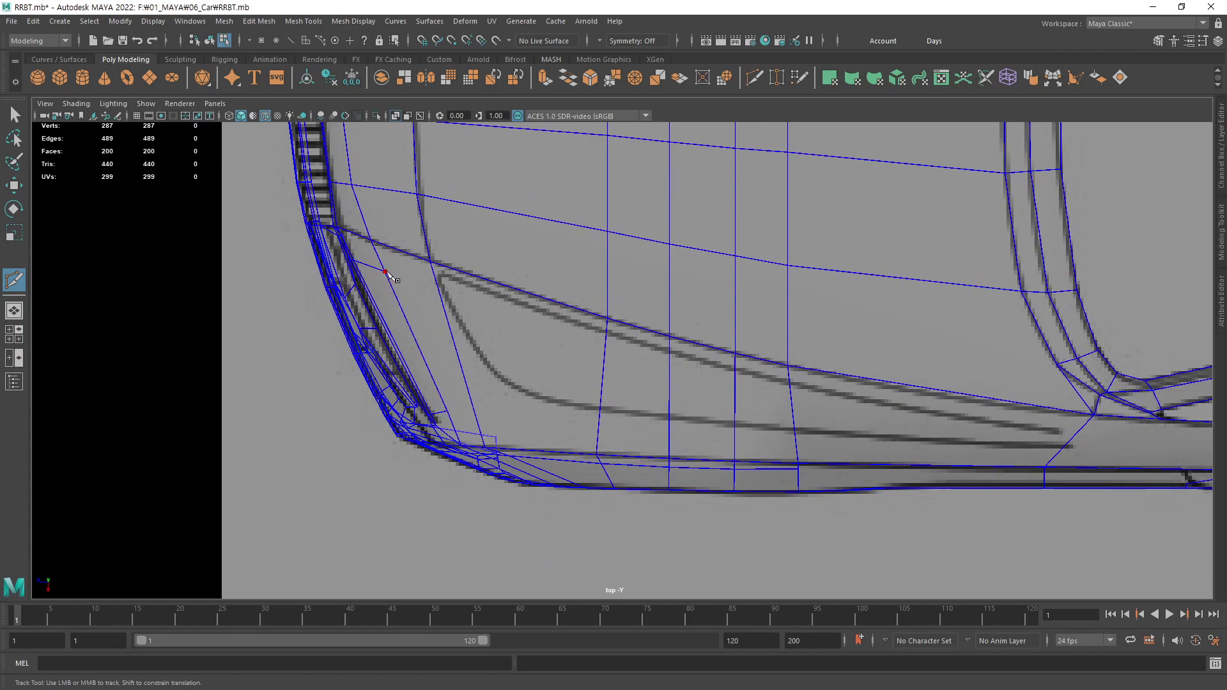
left_click(435, 277)
left_click(607, 332)
left_click(669, 352)
left_click(735, 368)
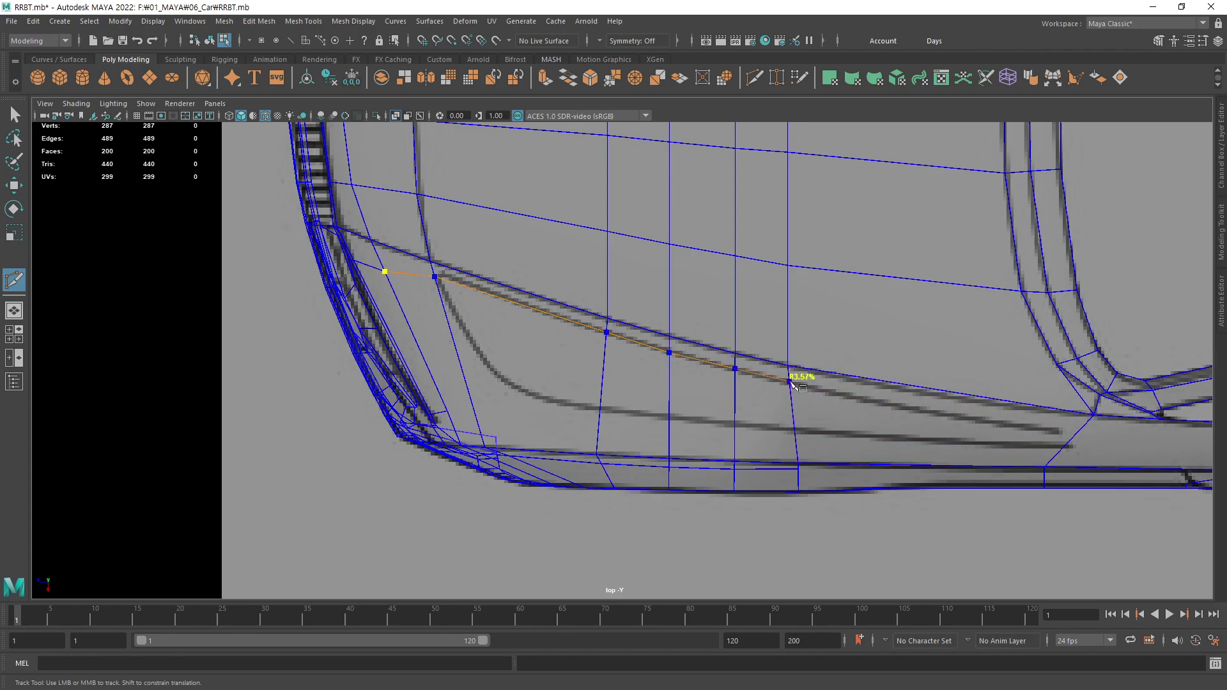
left_click(790, 382)
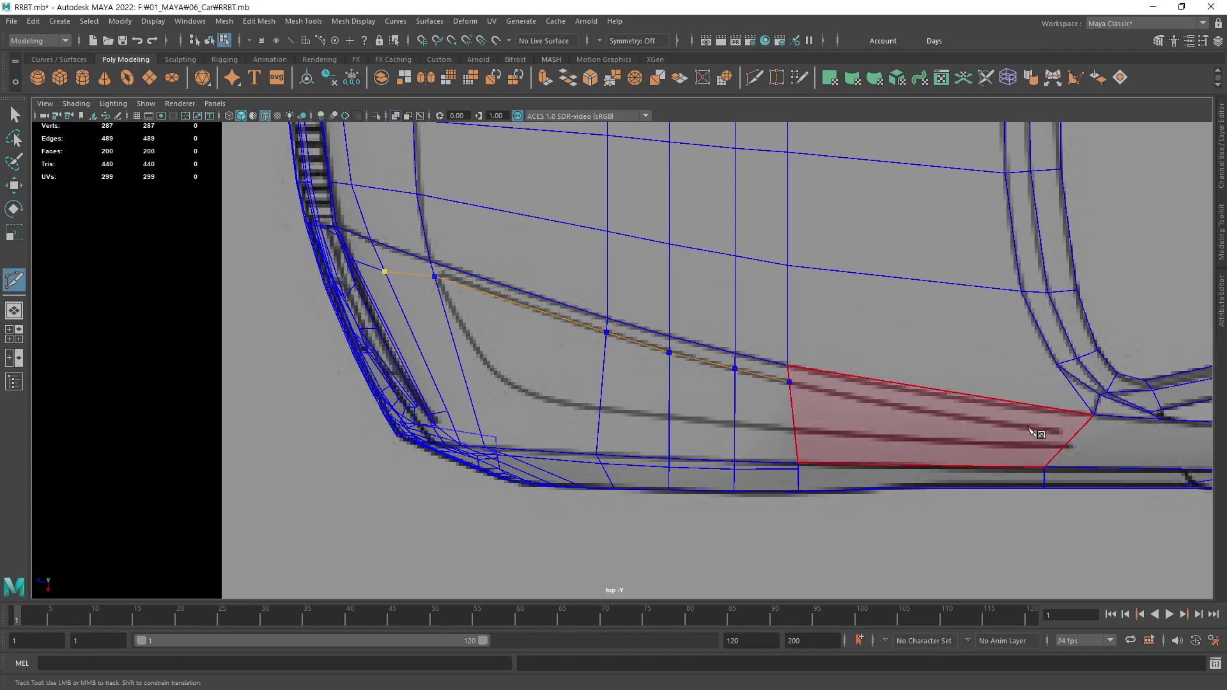
left_click(1077, 433)
key("Return")
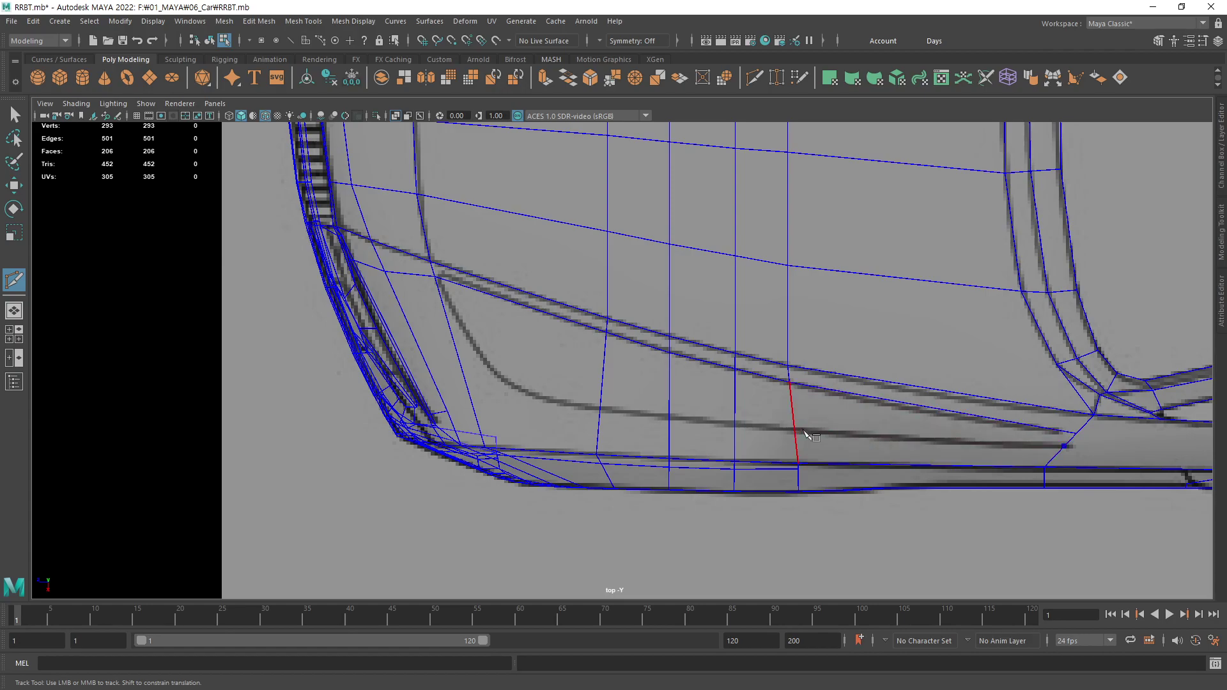
- Cut a second edge line along the lower blueprint curve, then return to four views
left_click(794, 429)
left_click(735, 424)
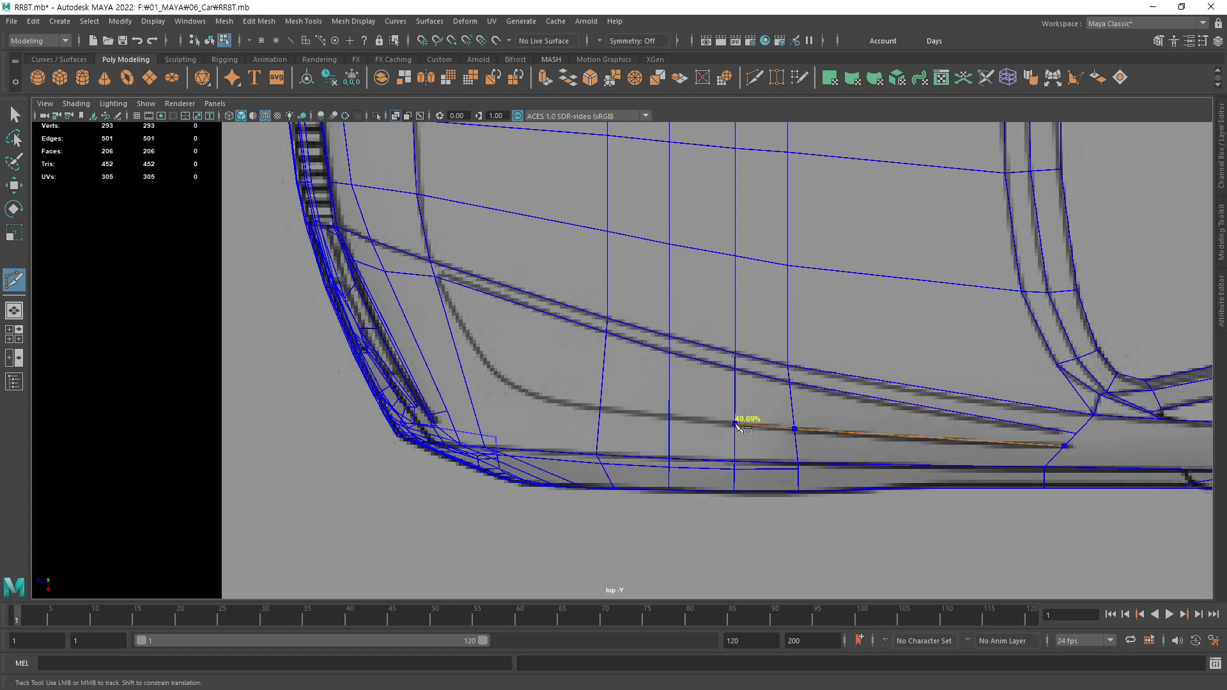
left_click(670, 420)
left_click(468, 388)
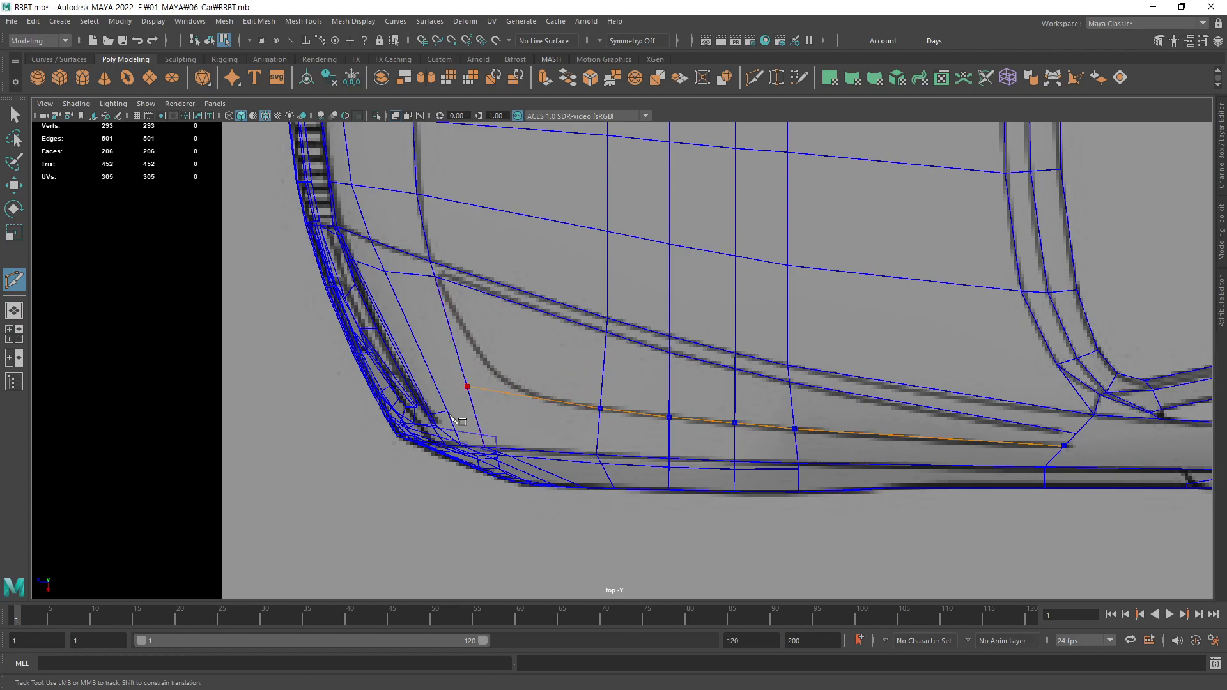
right_click(461, 447)
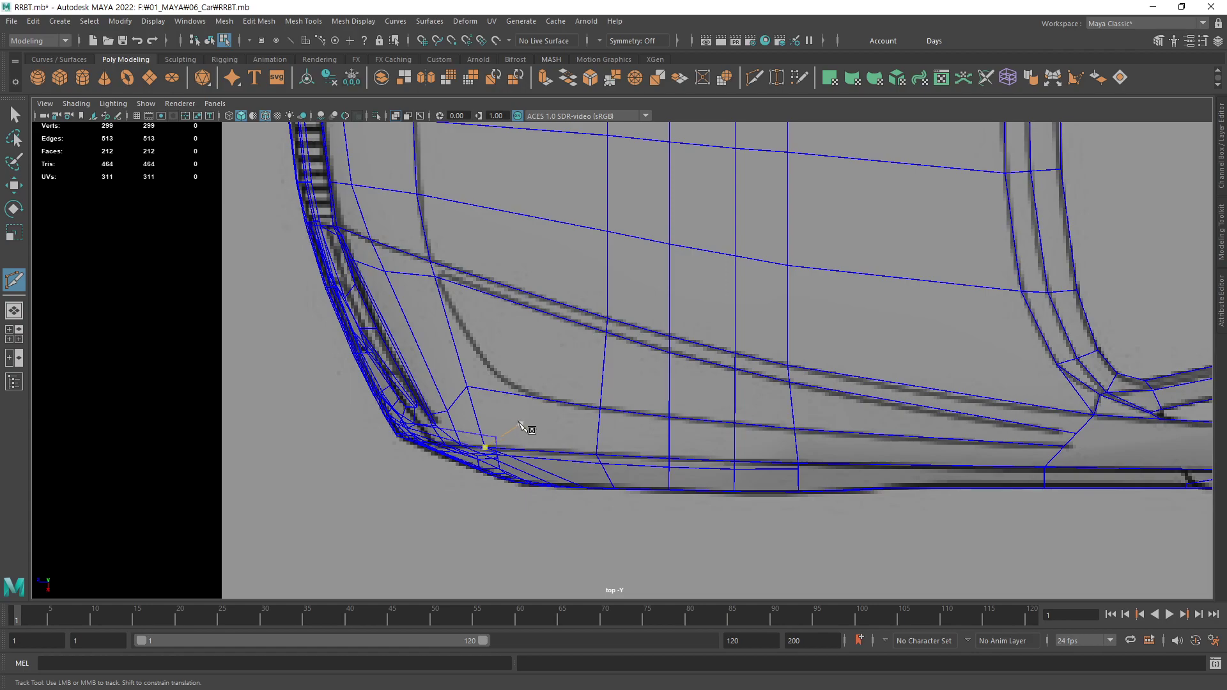
key("space")
scroll(983, 258, "up", 2)
- Undo the lower cut and recut it along the lower blueprint line in the top view
scroll(981, 261, "up", 2)
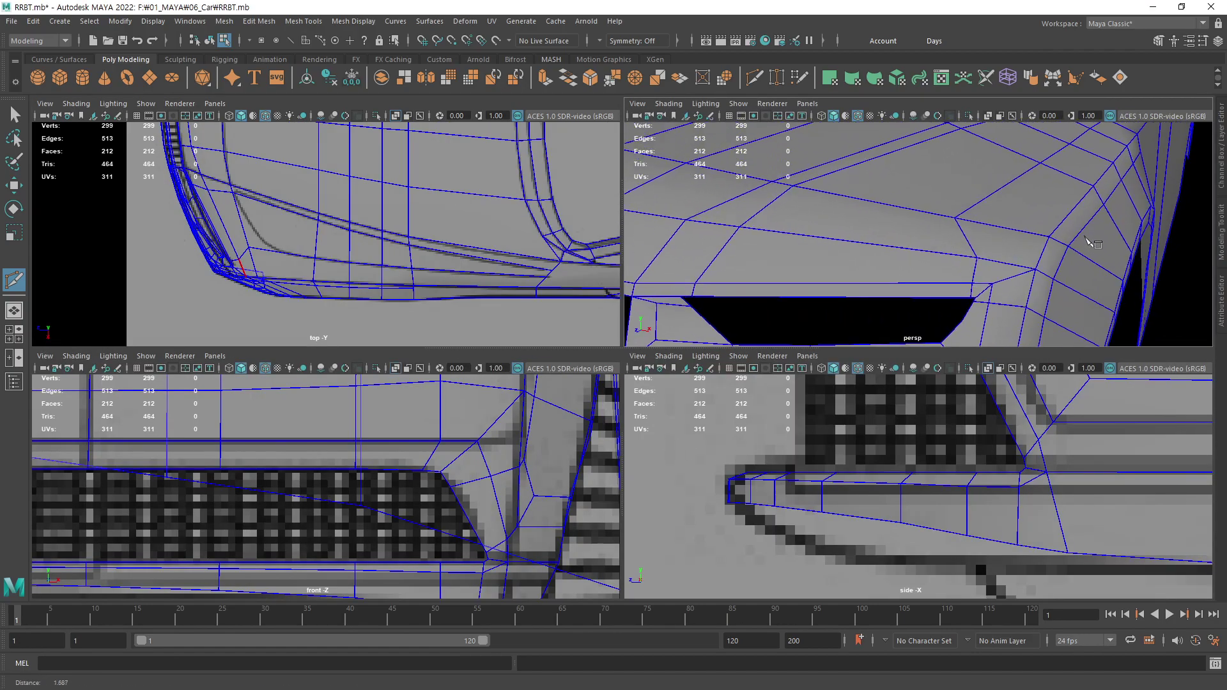
scroll(978, 262, "up", 1)
left_click(957, 217)
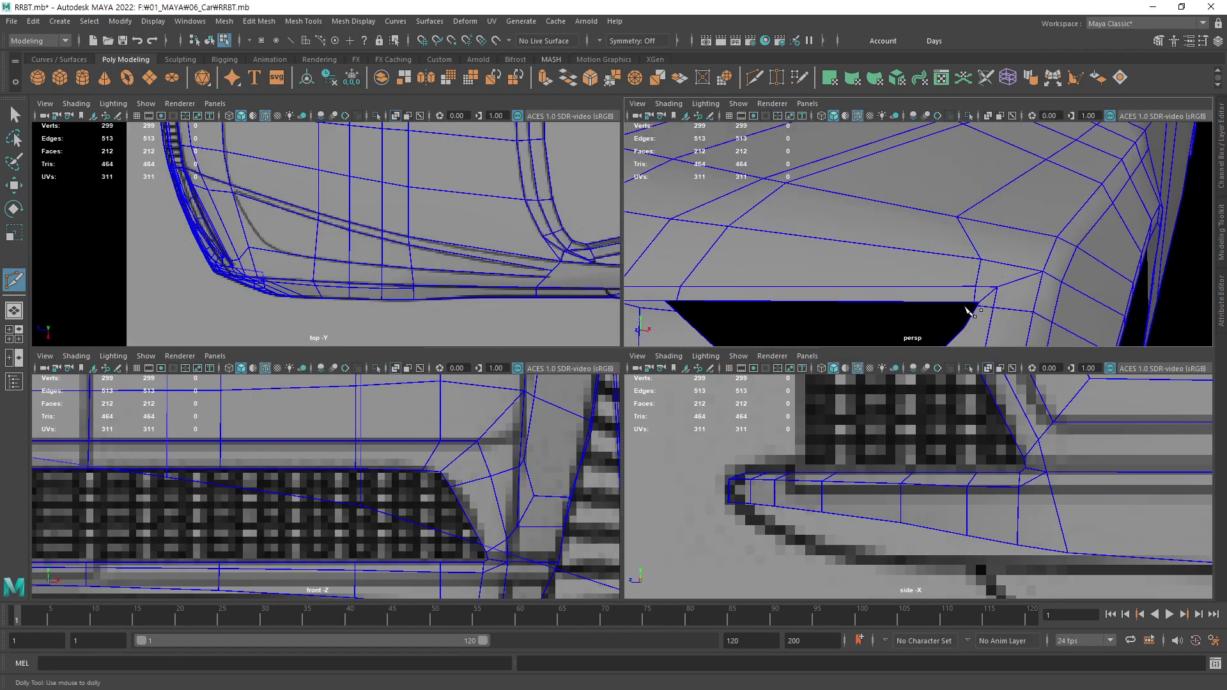
key("ctrl+z")
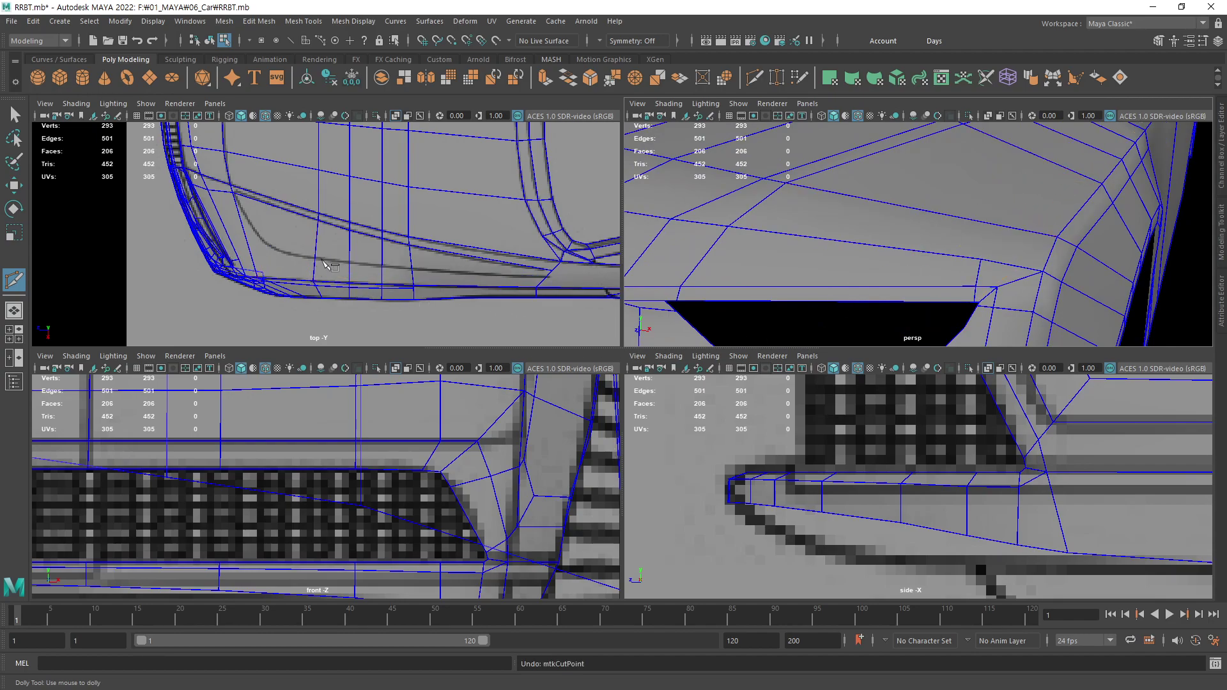
key("space")
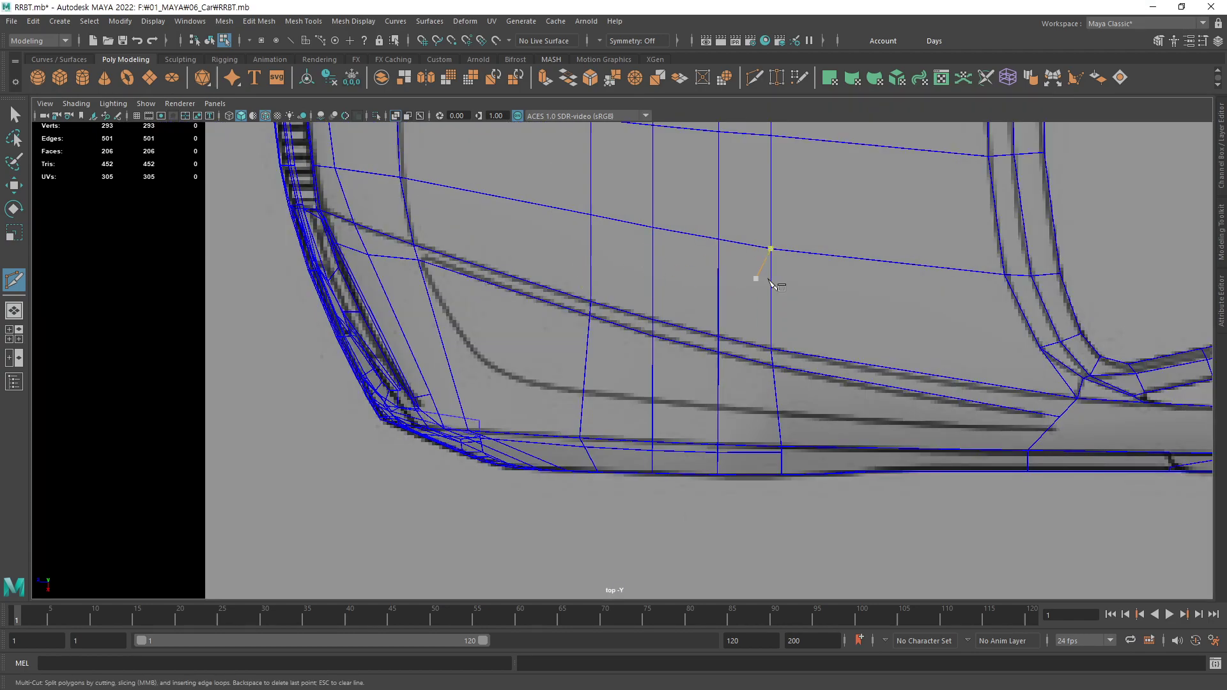
left_click(1047, 430)
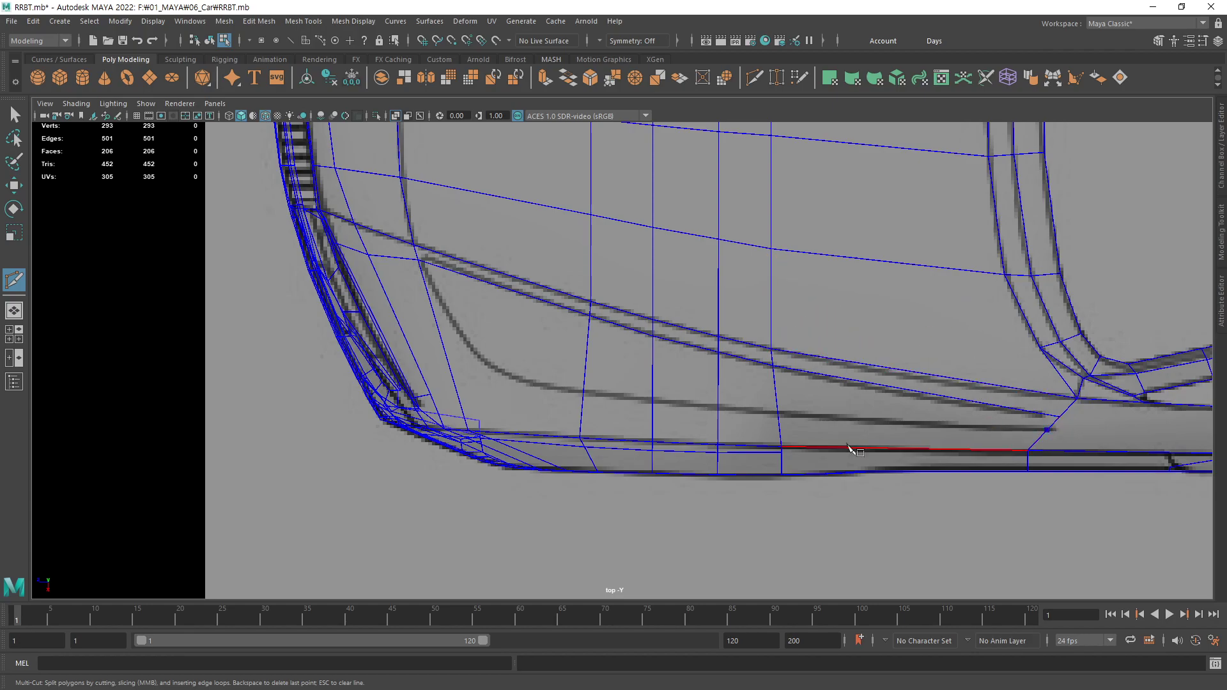
left_click(719, 410)
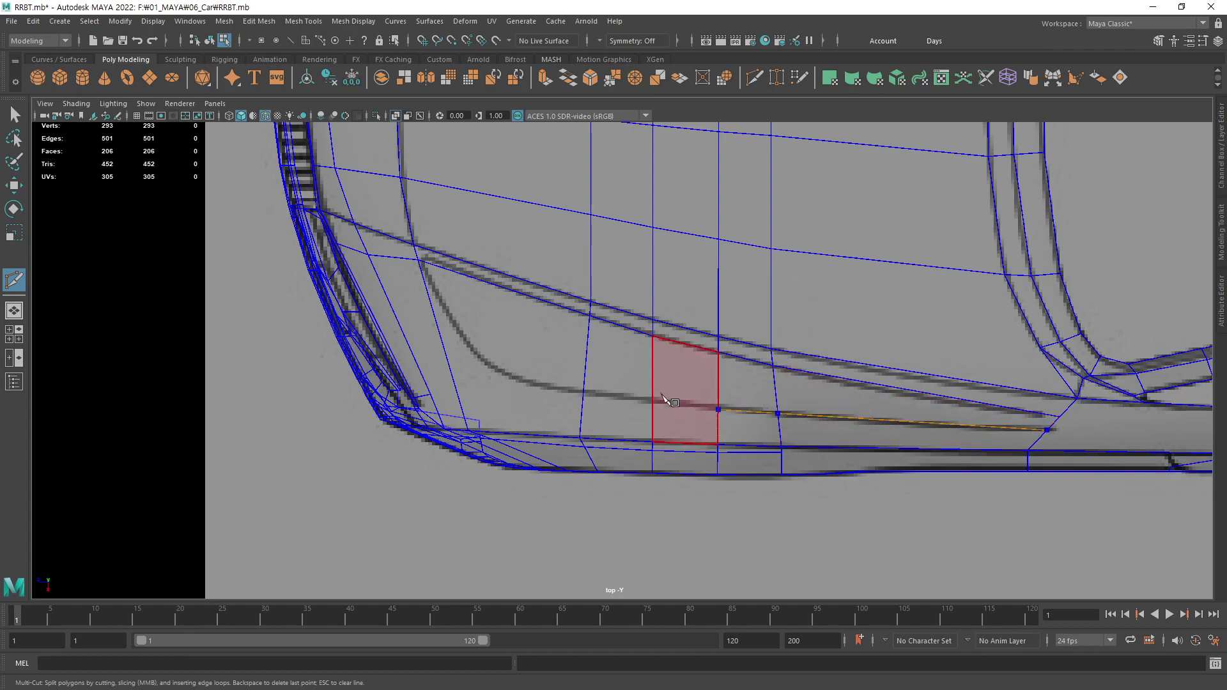
left_click(585, 394)
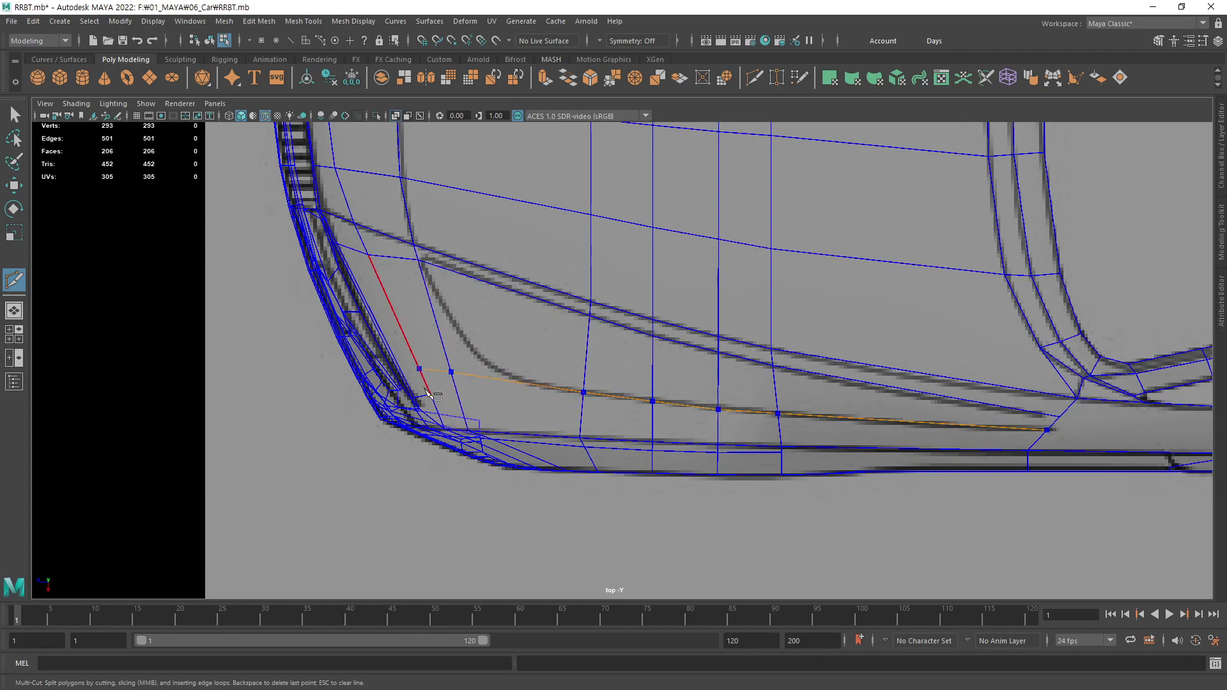
left_click(427, 391)
key("Return")
key("space")
- Add a cut on the edge above the front opening in the perspective view
middle_click_drag(923, 261, 914, 218, "alt")
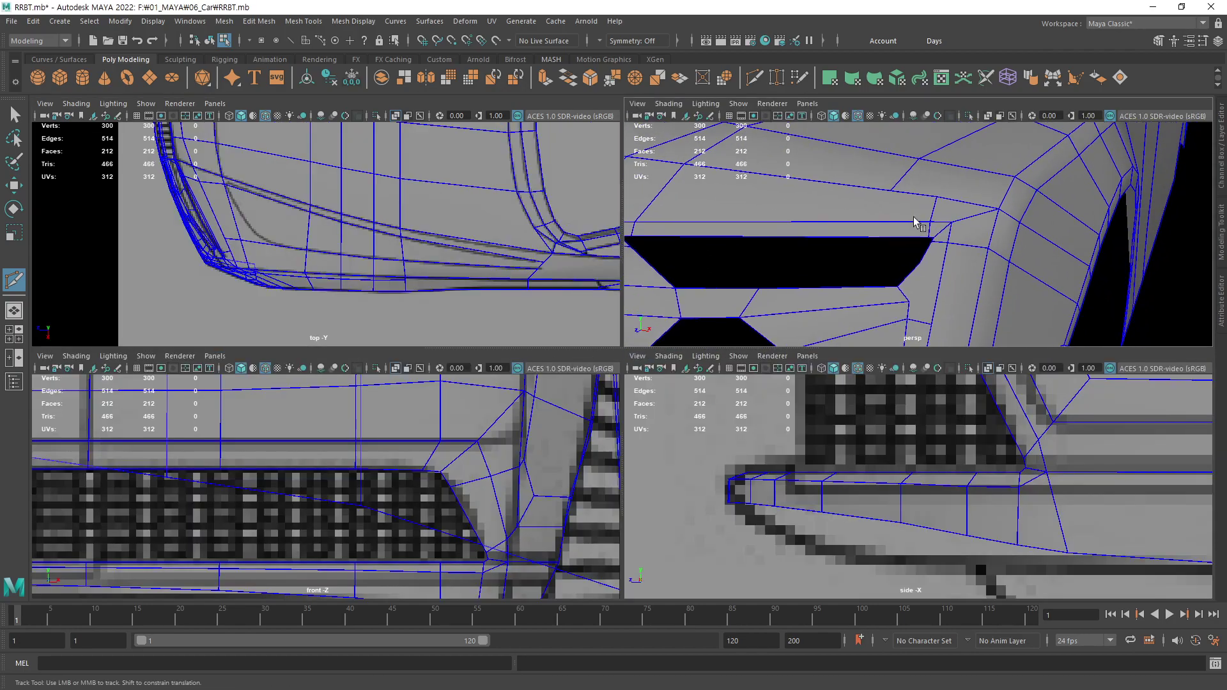
left_click(883, 237)
left_click_drag(885, 258, 884, 232, "alt")
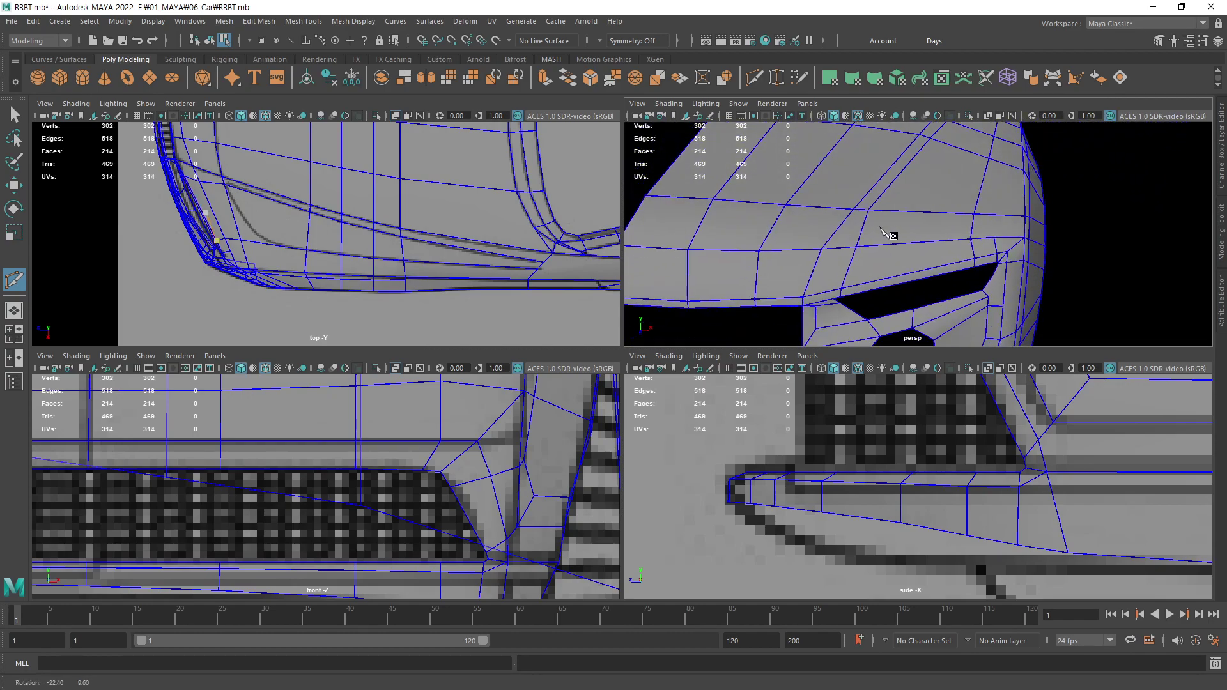
- Zoom the views in and out to locate the car body's front corner
mouse_move(425, 412)
middle_mouse_down("alt")
mouse_move(444, 460)
mouse_move(495, 478)
middle_mouse_up("alt")
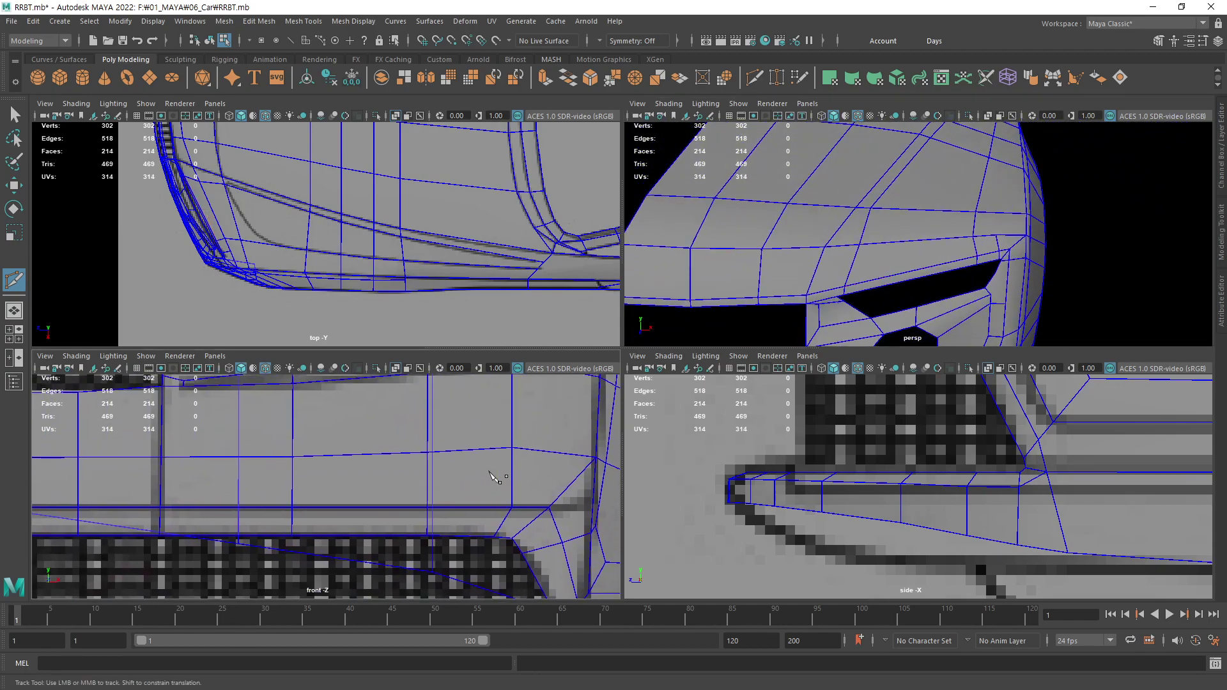
scroll(496, 478, "down", 3)
scroll(472, 486, "down", 2)
scroll(425, 492, "down", 3)
scroll(300, 503, "down", 1)
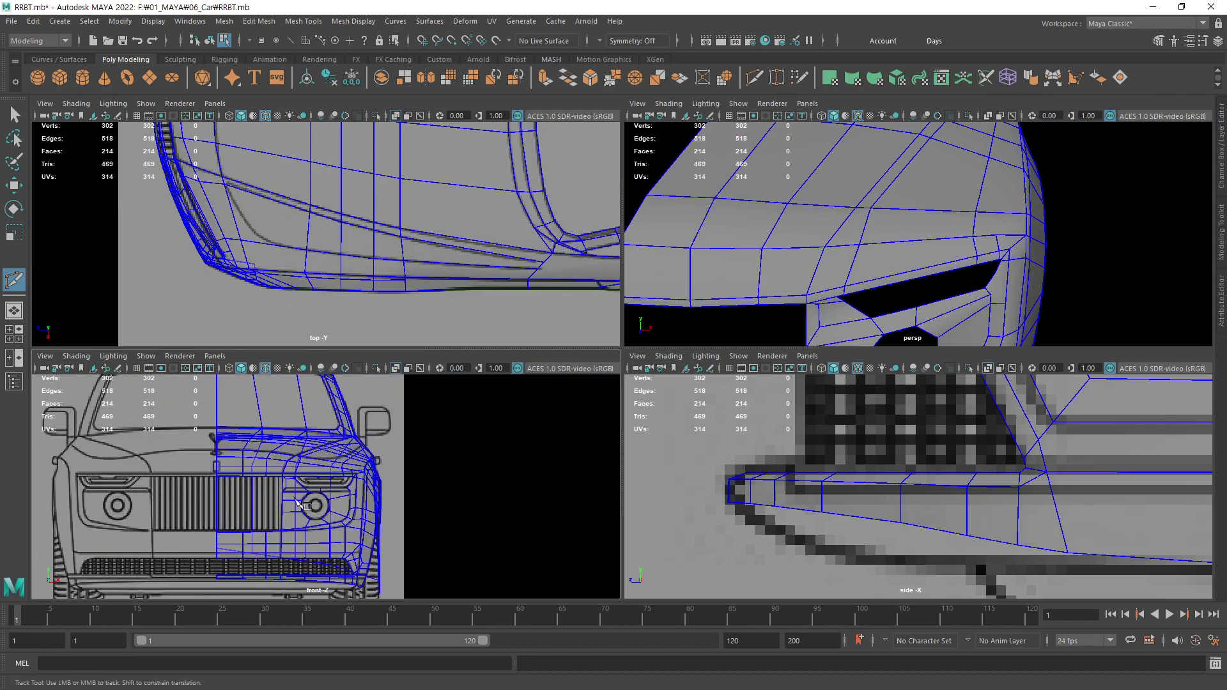
scroll(300, 504, "up", 3)
scroll(416, 466, "up", 2)
scroll(530, 427, "up", 2)
scroll(406, 458, "up", 2)
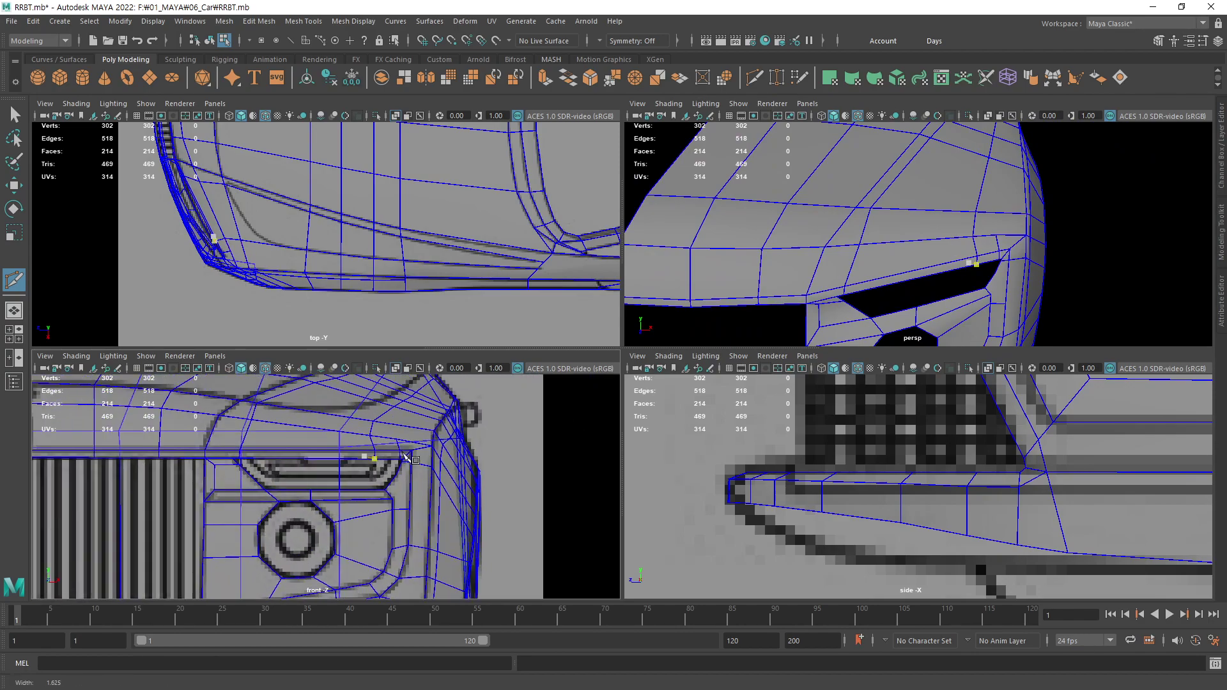
scroll(407, 458, "up", 2)
scroll(396, 455, "up", 1)
scroll(384, 452, "up", 2)
scroll(377, 451, "up", 1)
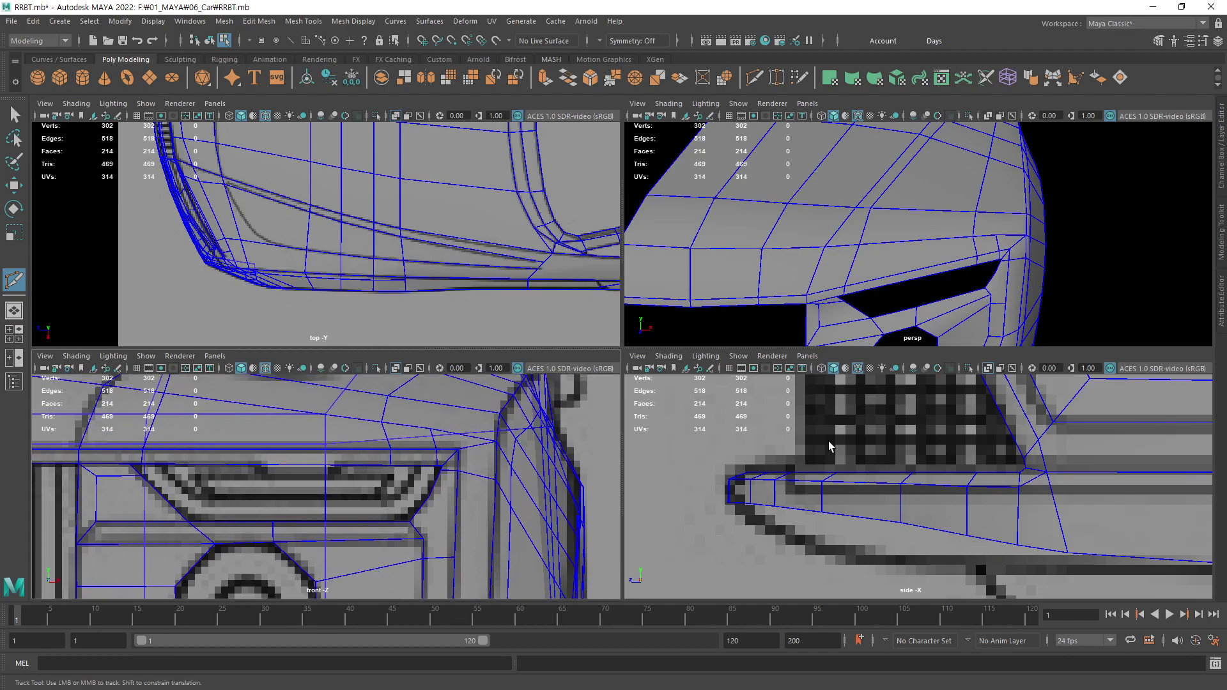
scroll(829, 446, "down", 2)
scroll(836, 476, "down", 2)
scroll(856, 453, "down", 1)
scroll(831, 500, "down", 2)
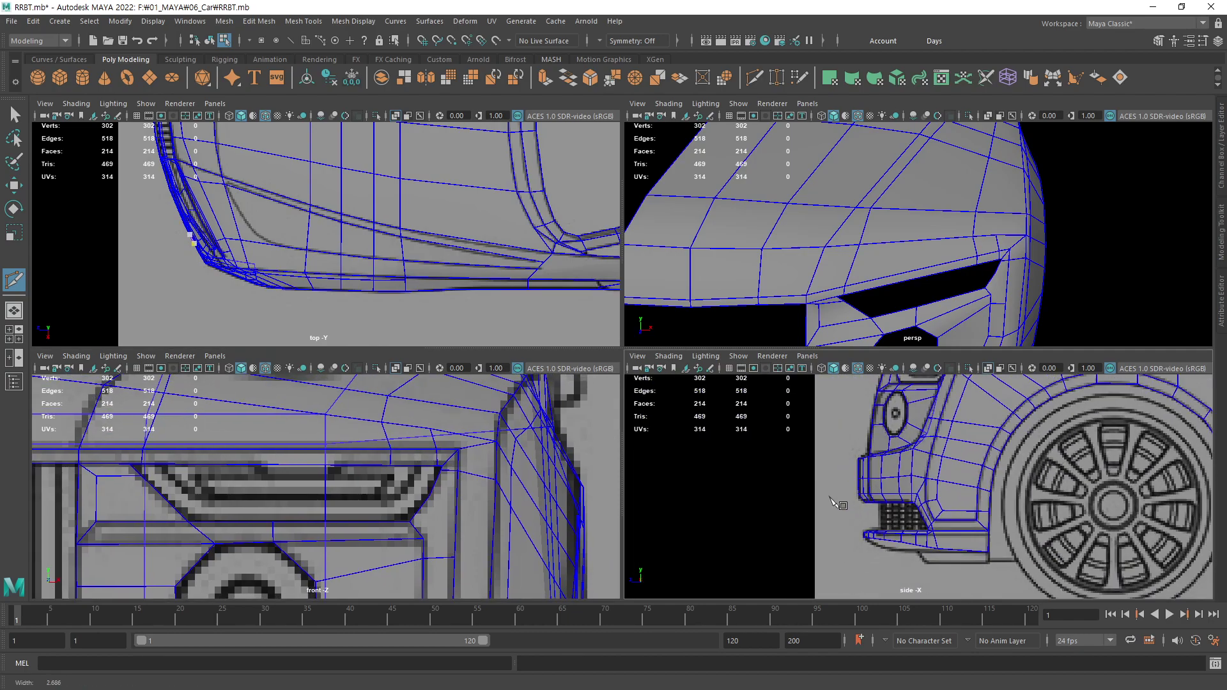
scroll(831, 495, "up", 2)
scroll(824, 486, "up", 2)
scroll(815, 473, "up", 1)
scroll(807, 457, "up", 2)
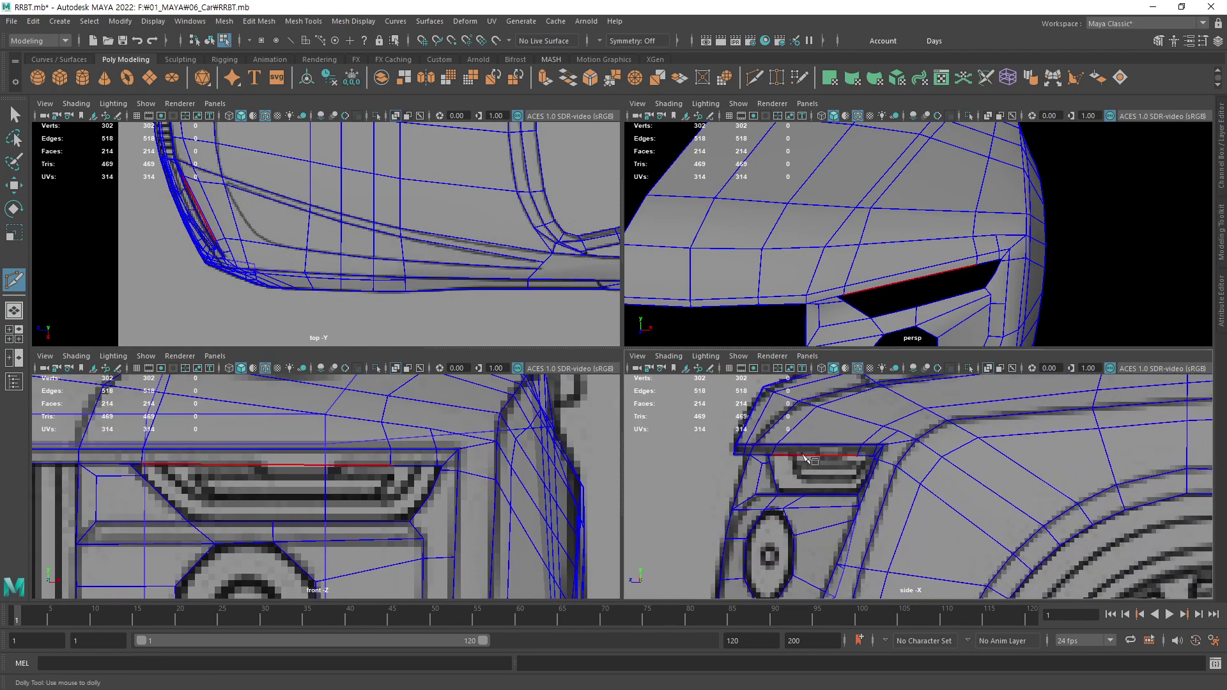
- Select an edge above the headlight, undo the move, and frame the top view on the corner curve
left_click(892, 431)
scroll(894, 440, "up", 2)
scroll(895, 448, "up", 1)
key("w")
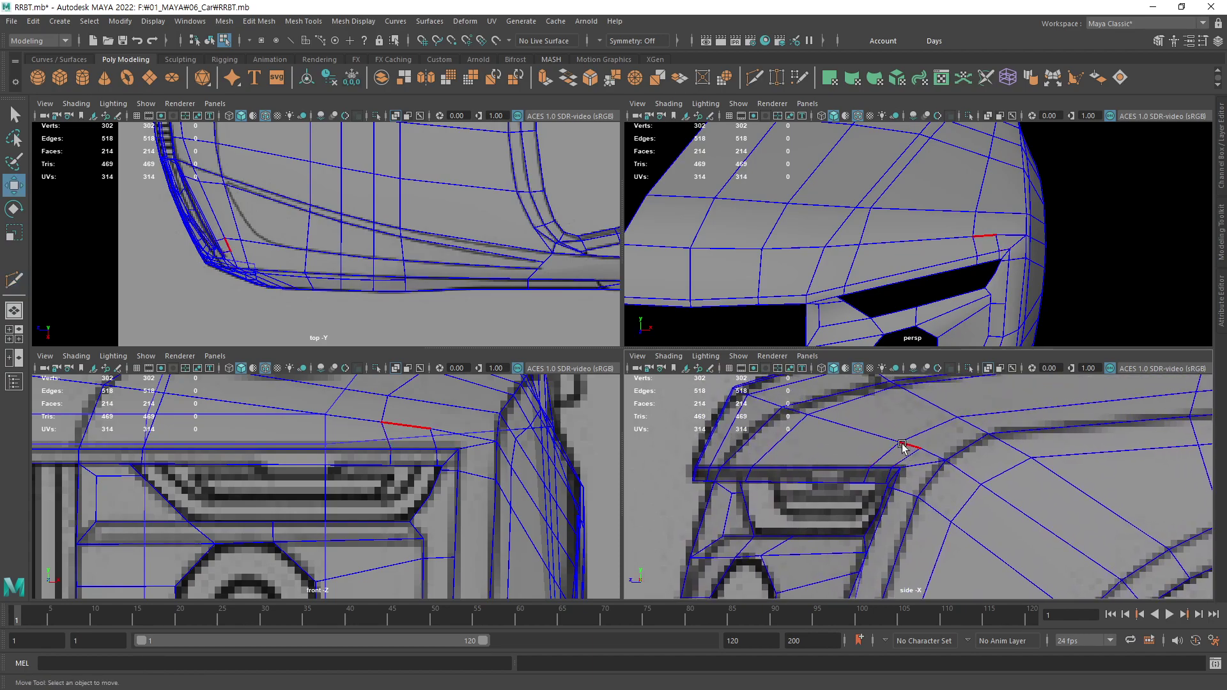
key("ctrl+z")
scroll(300, 269, "up", 1)
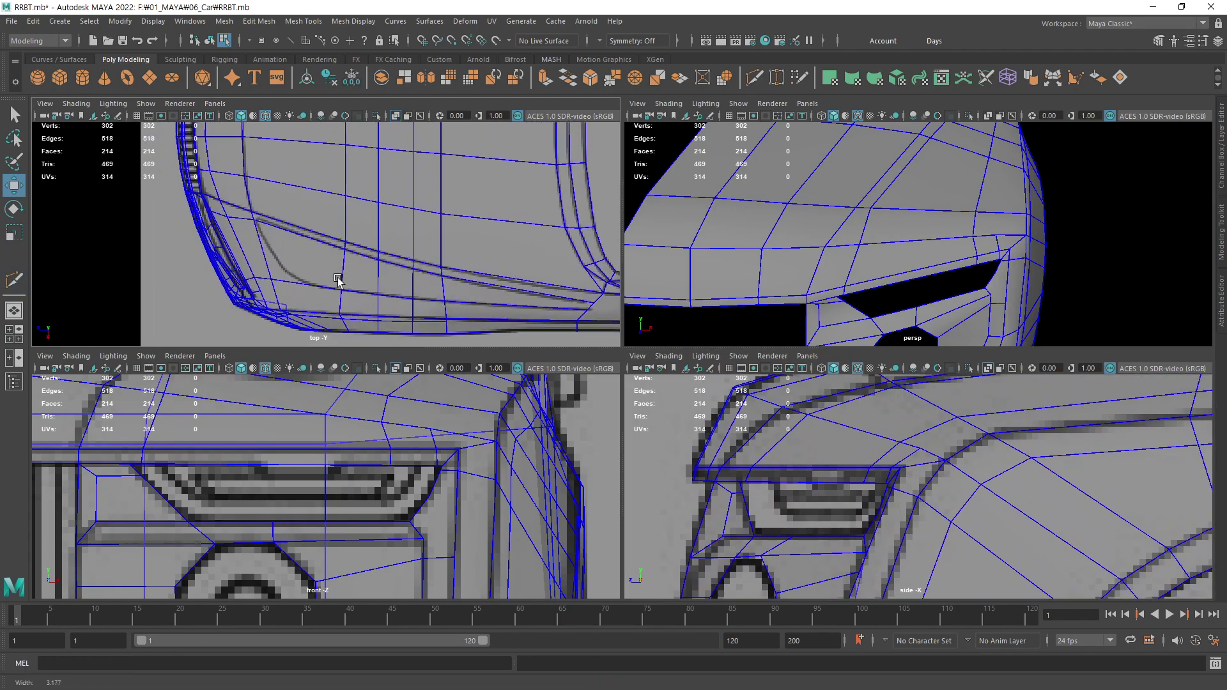
middle_click_drag(334, 273, 393, 235, "alt")
- In vertex mode, move the first front-corner vertex onto the blueprint line in top and front views
key("F9")
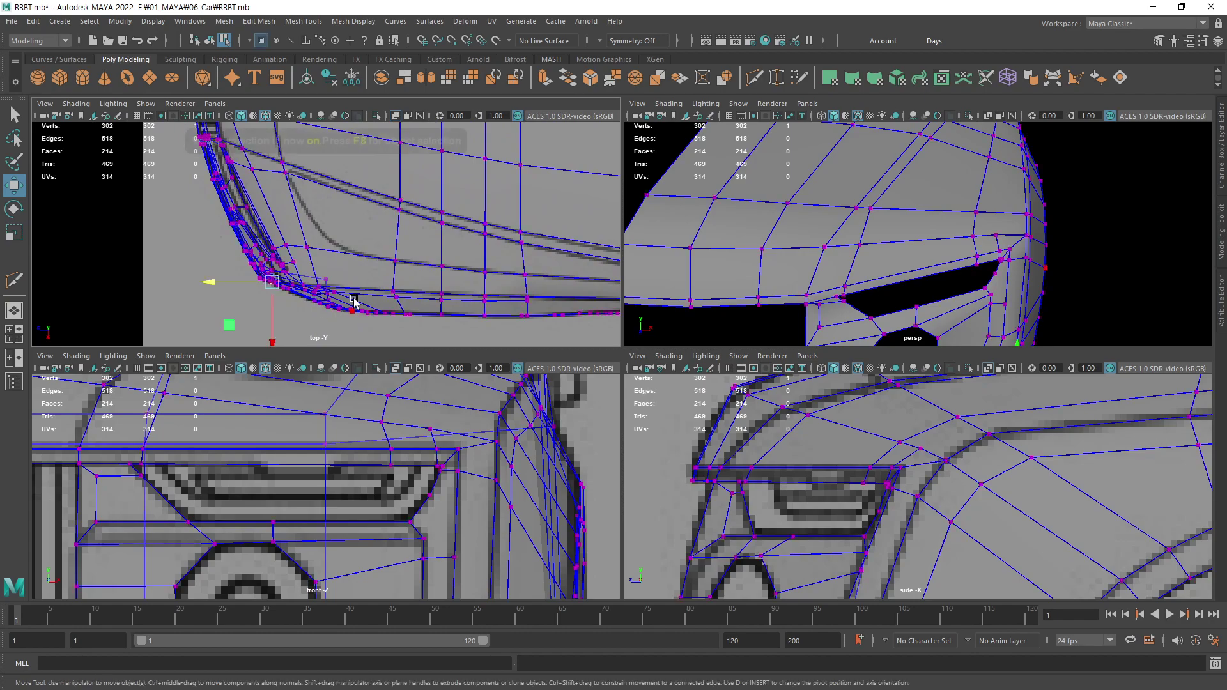
left_click(307, 247)
middle_click_drag(377, 281, 375, 288)
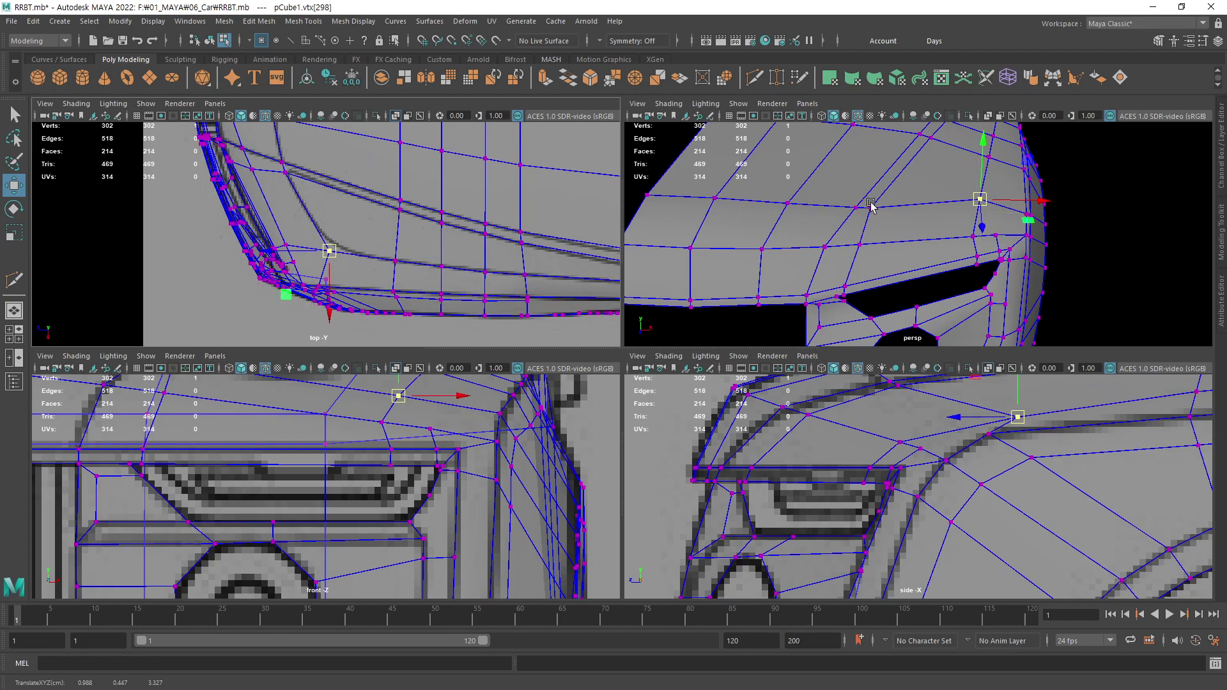
middle_click_drag(408, 384, 466, 441, "alt")
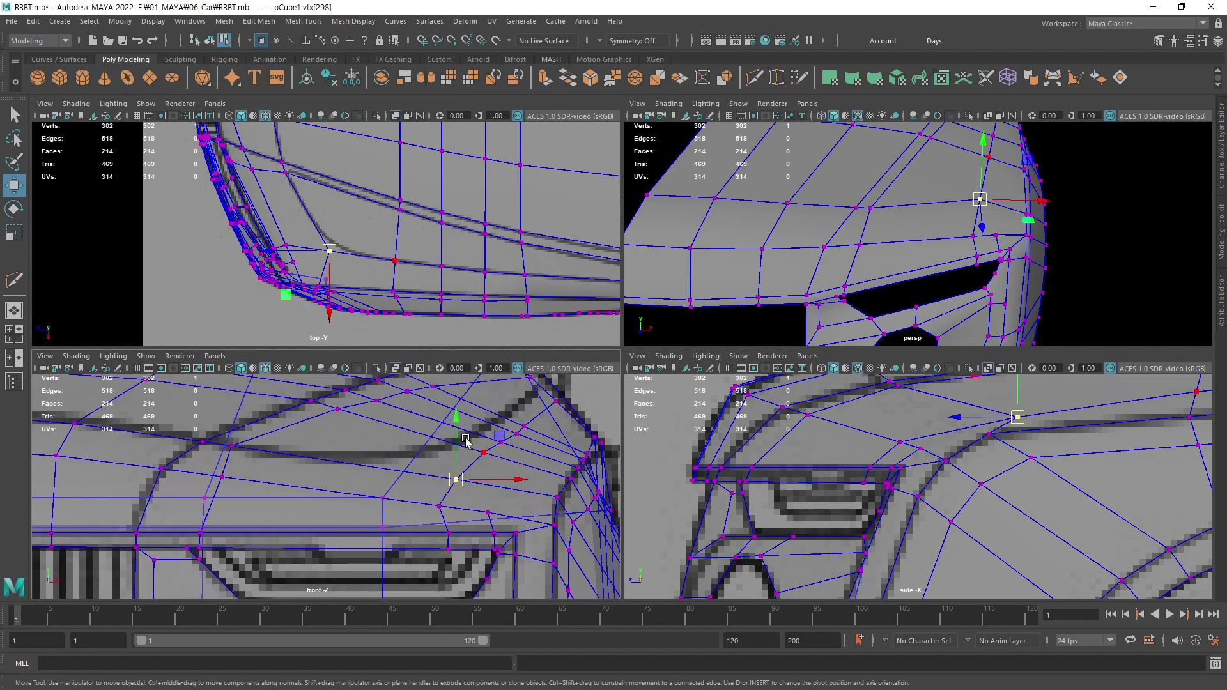
middle_click_drag(375, 446, 381, 458, "alt")
left_click_drag(463, 440, 460, 413)
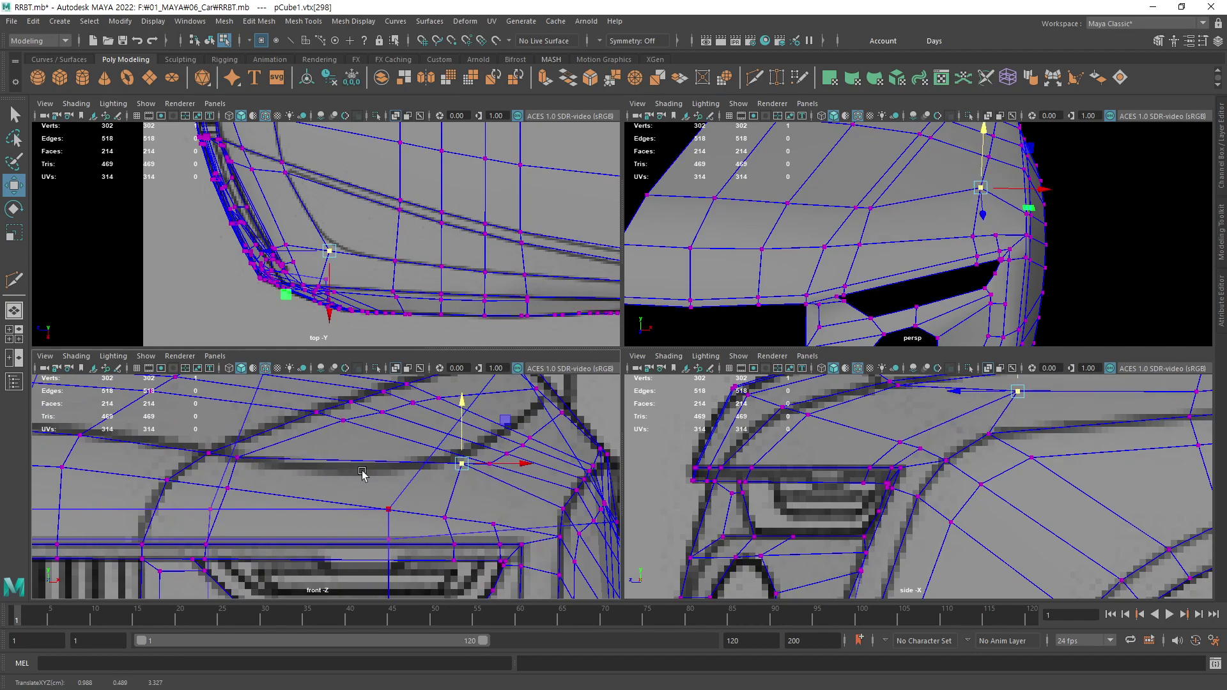
- Raise the next vertices along the front edge to follow the blueprint outline
left_click(238, 463)
left_click_drag(236, 427, 235, 422)
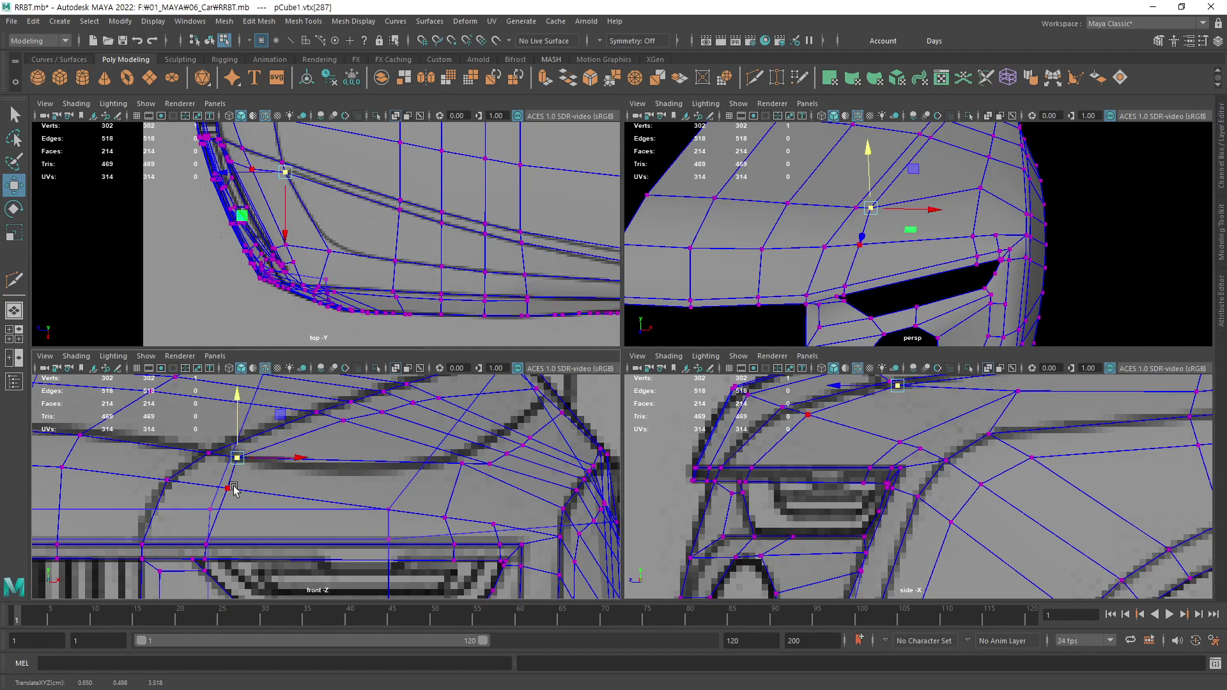
scroll(324, 472, "up", 2)
left_click(311, 451)
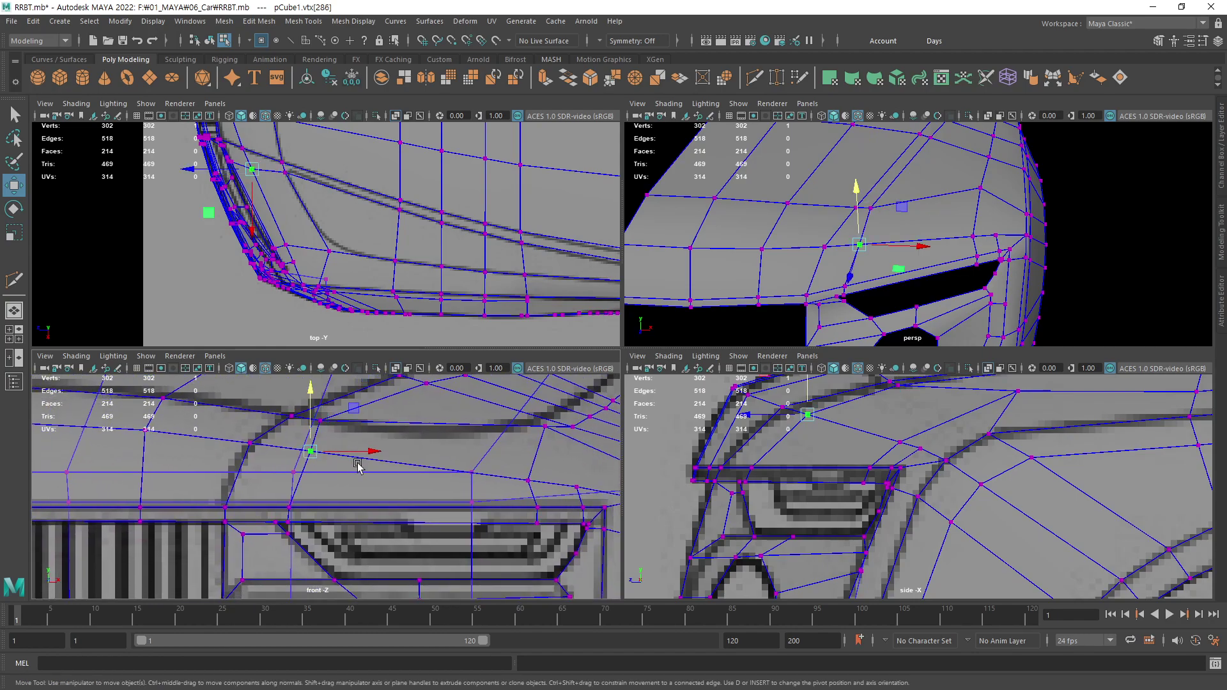
mouse_move(311, 420)
left_mouse_down()
mouse_move(254, 412)
mouse_move(307, 441)
mouse_move(317, 418)
left_mouse_up()
left_click(250, 437)
left_click(310, 445)
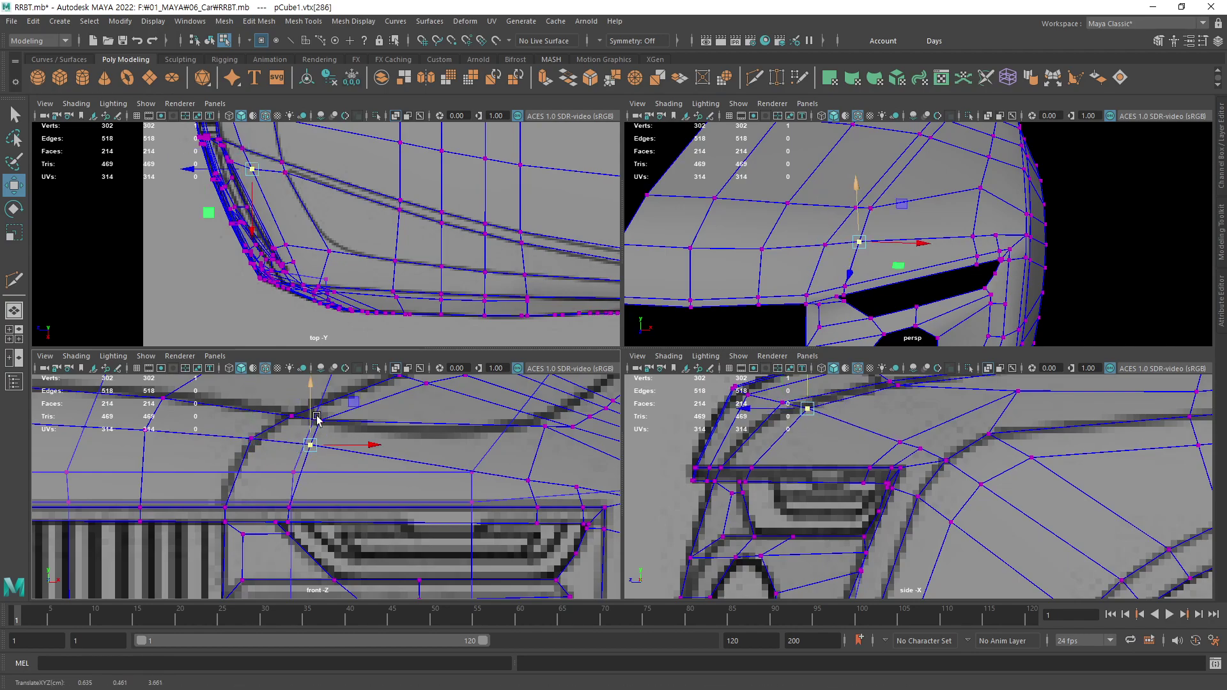
left_click(527, 471)
left_click_drag(532, 435, 533, 435)
- Adjust the headlight's outer corner vertex in front and top views, then clear the selection
middle_click_drag(519, 441, 427, 416, "alt")
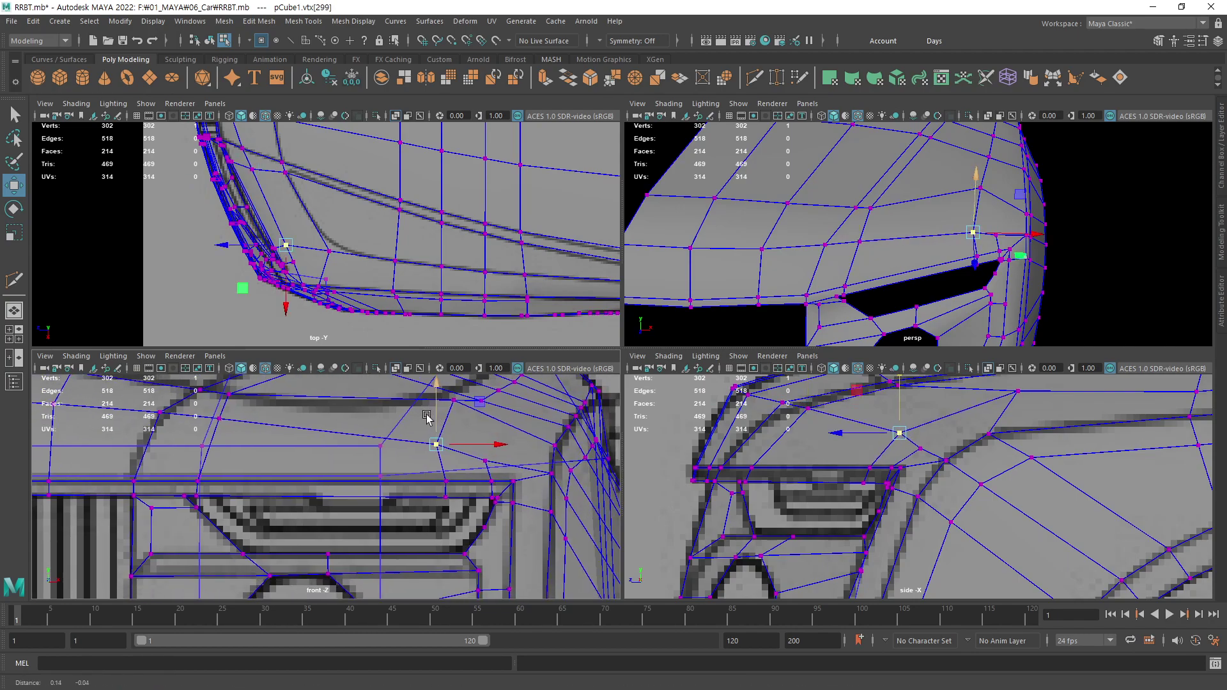
left_click(486, 461)
left_click_drag(485, 427, 496, 455)
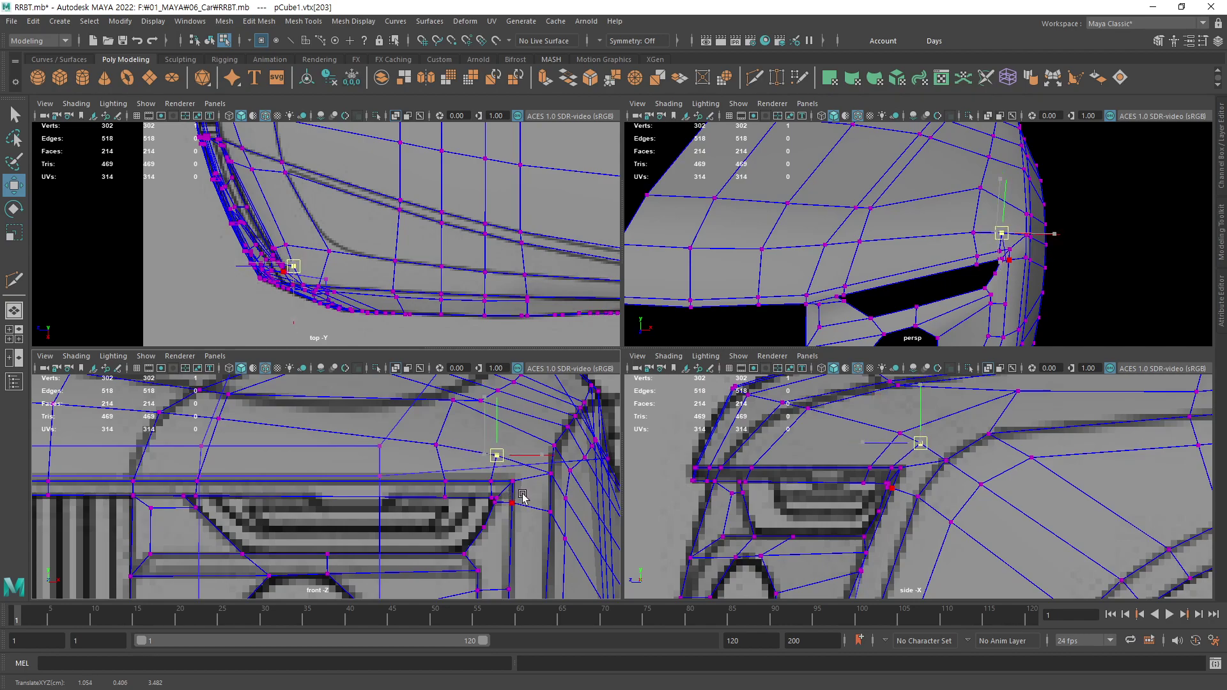
middle_click_drag(522, 496, 519, 491)
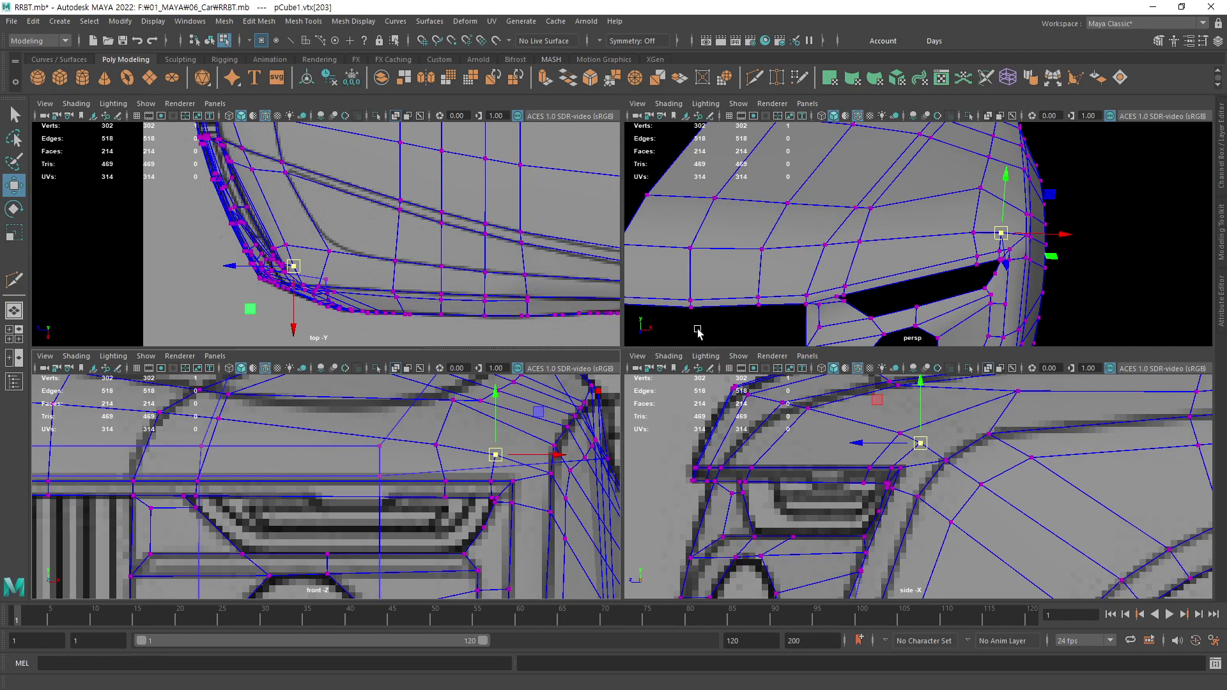
middle_click_drag(260, 267, 325, 256, "alt")
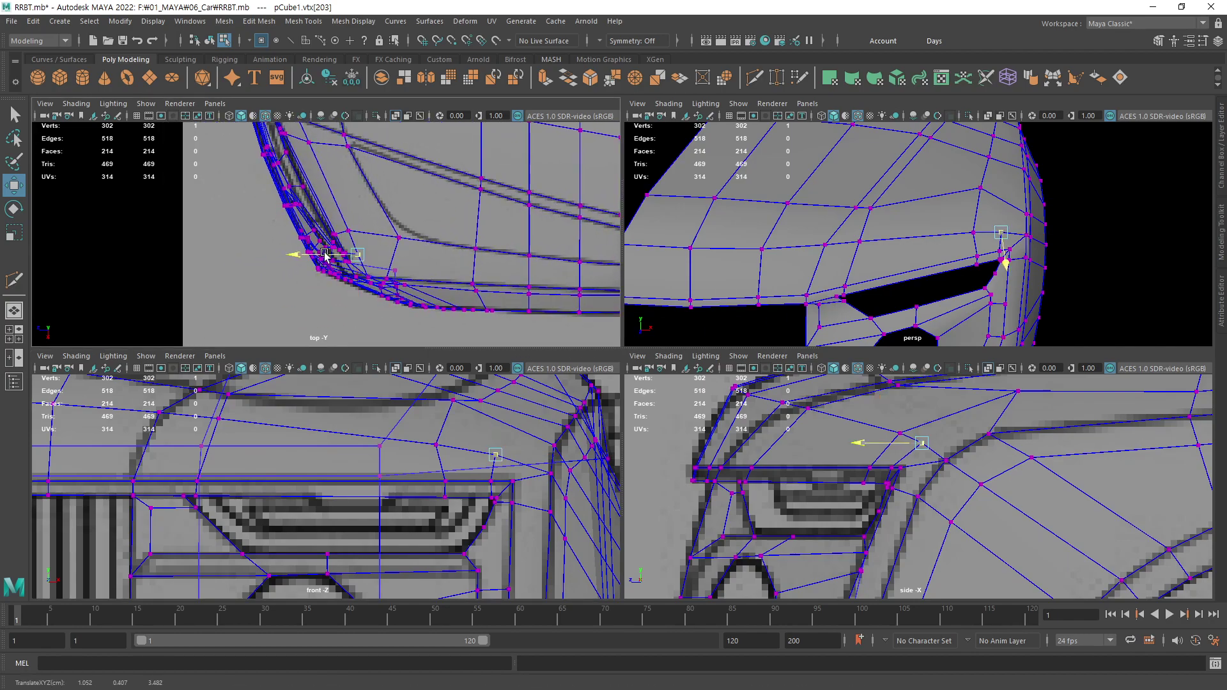
left_click_drag(325, 256, 324, 256)
left_click(314, 279)
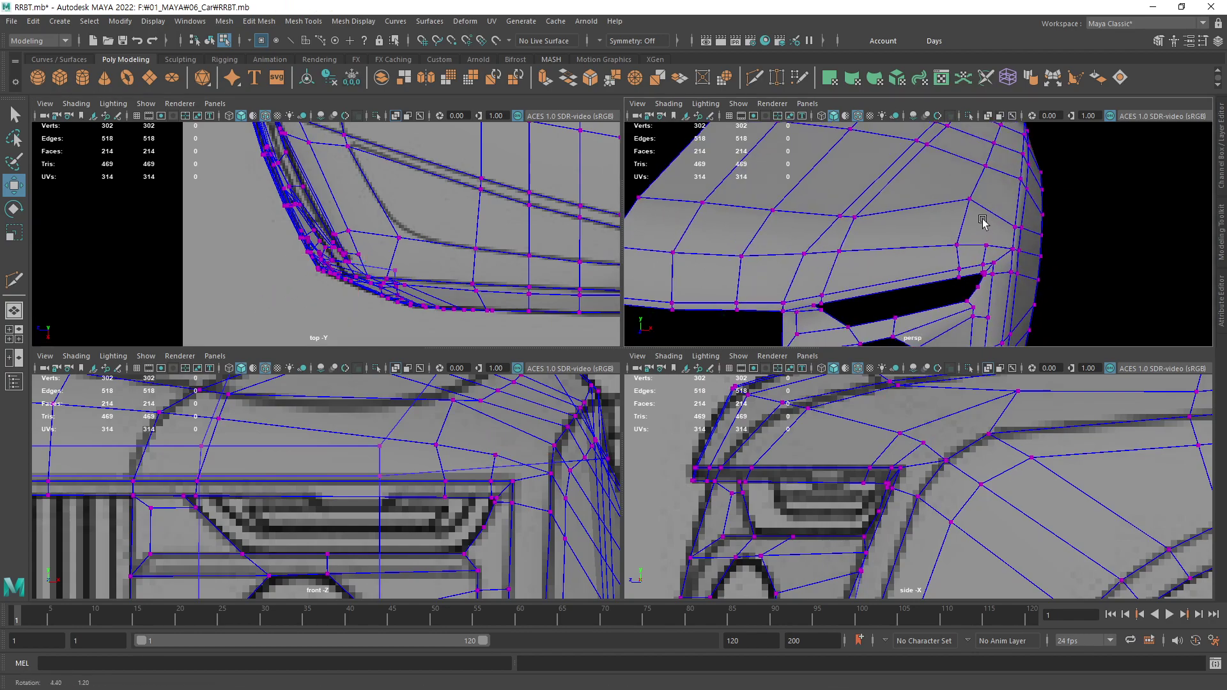
- Select a vertex near the wheel arch and frame it in the side view
left_click_drag(984, 230, 871, 211, "alt")
left_click(828, 216)
scroll(850, 460, "up", 3)
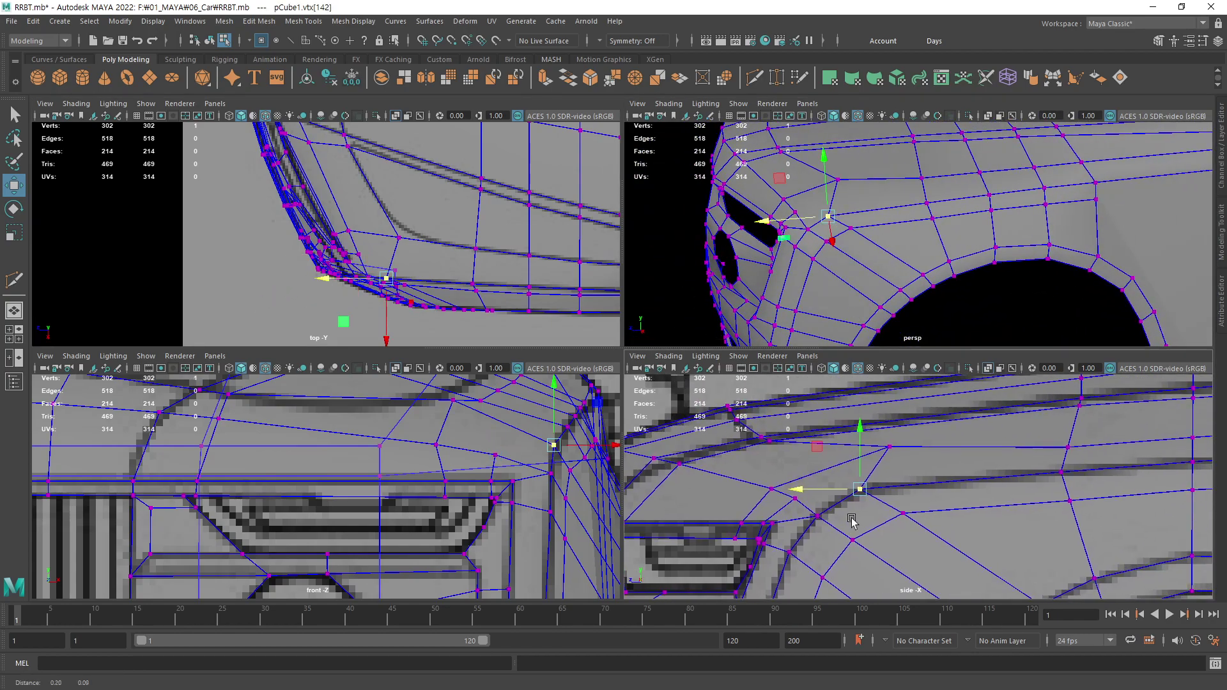
scroll(844, 479, "up", 3)
mouse_move(843, 479)
middle_mouse_down("alt")
mouse_move(837, 492)
mouse_move(976, 487)
mouse_move(955, 483)
middle_mouse_up("alt")
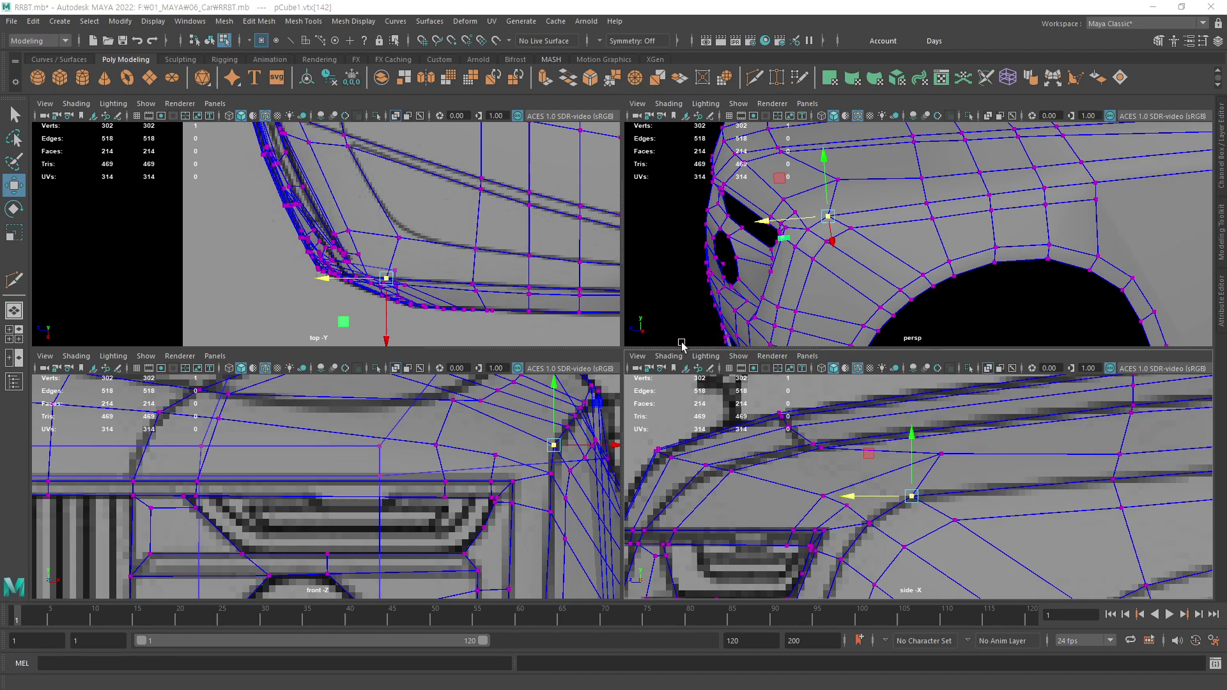
- Raise vertices along the hood's side edge in the front view
left_click_drag(762, 267, 933, 248, "alt")
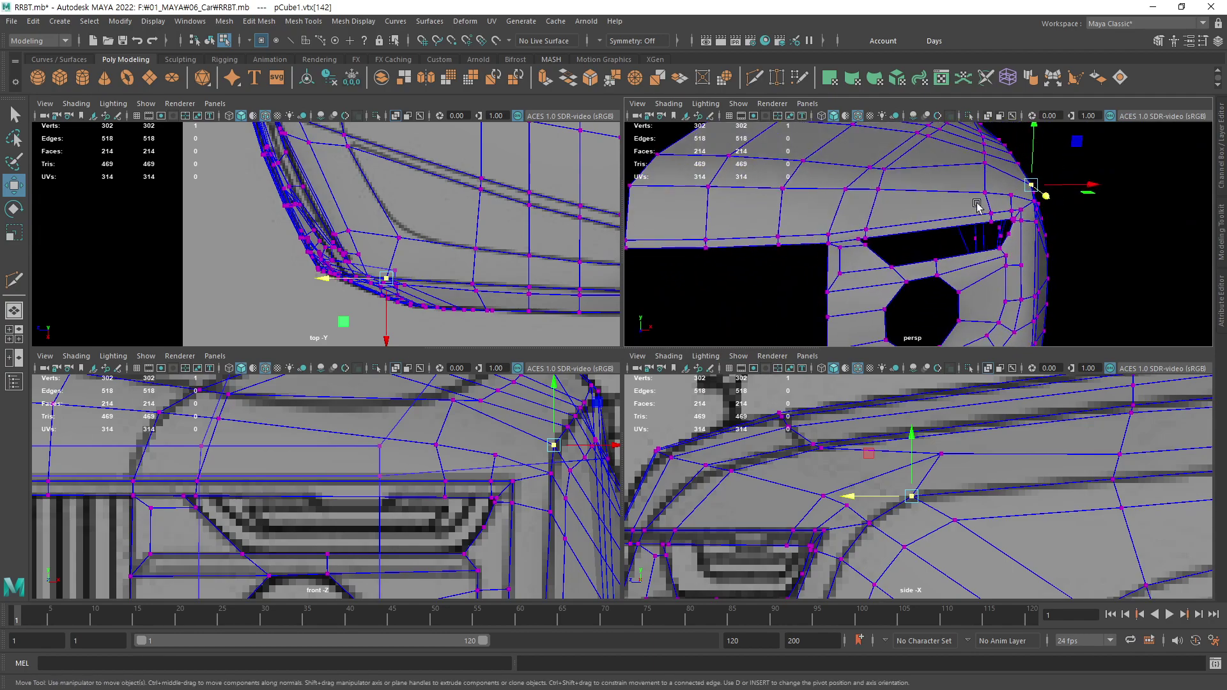
left_click(951, 211)
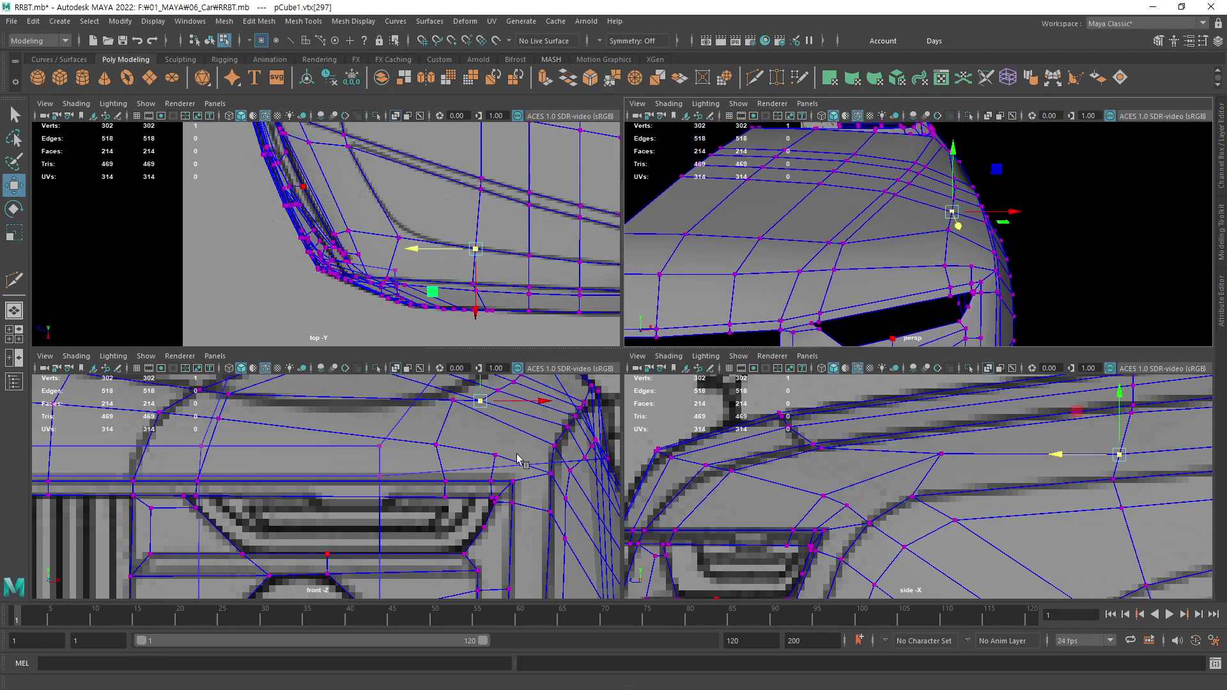
middle_click_drag(518, 458, 451, 447, "alt")
left_click(432, 501)
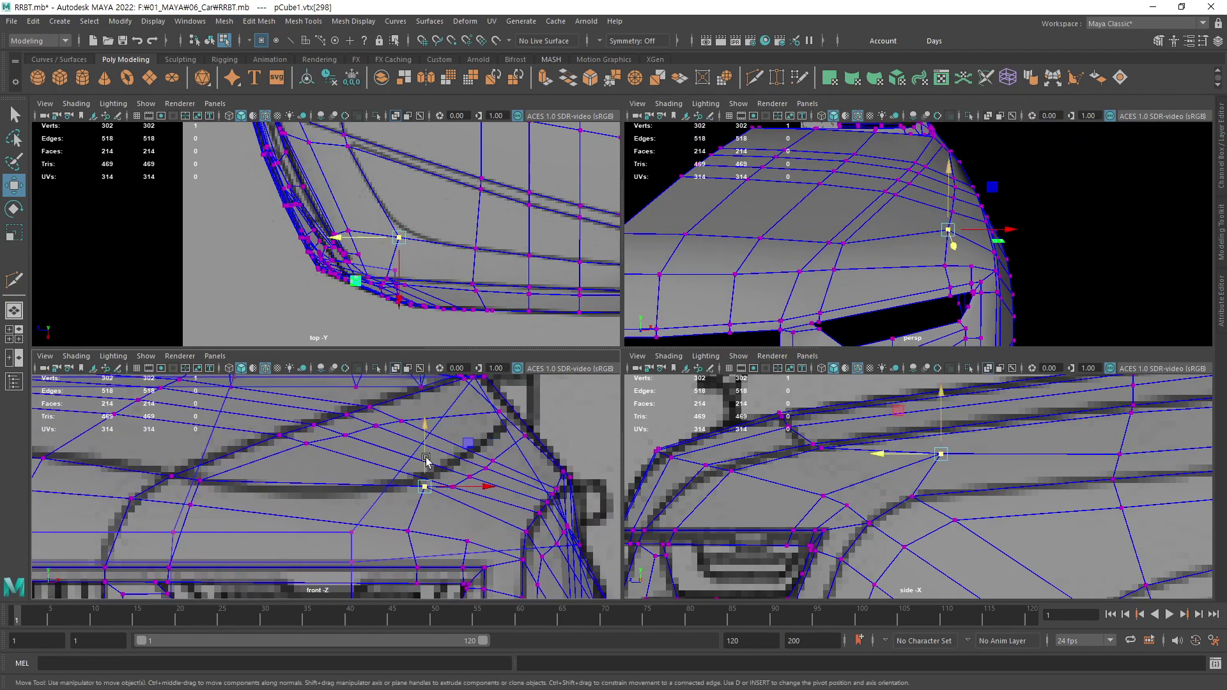
left_click(453, 487)
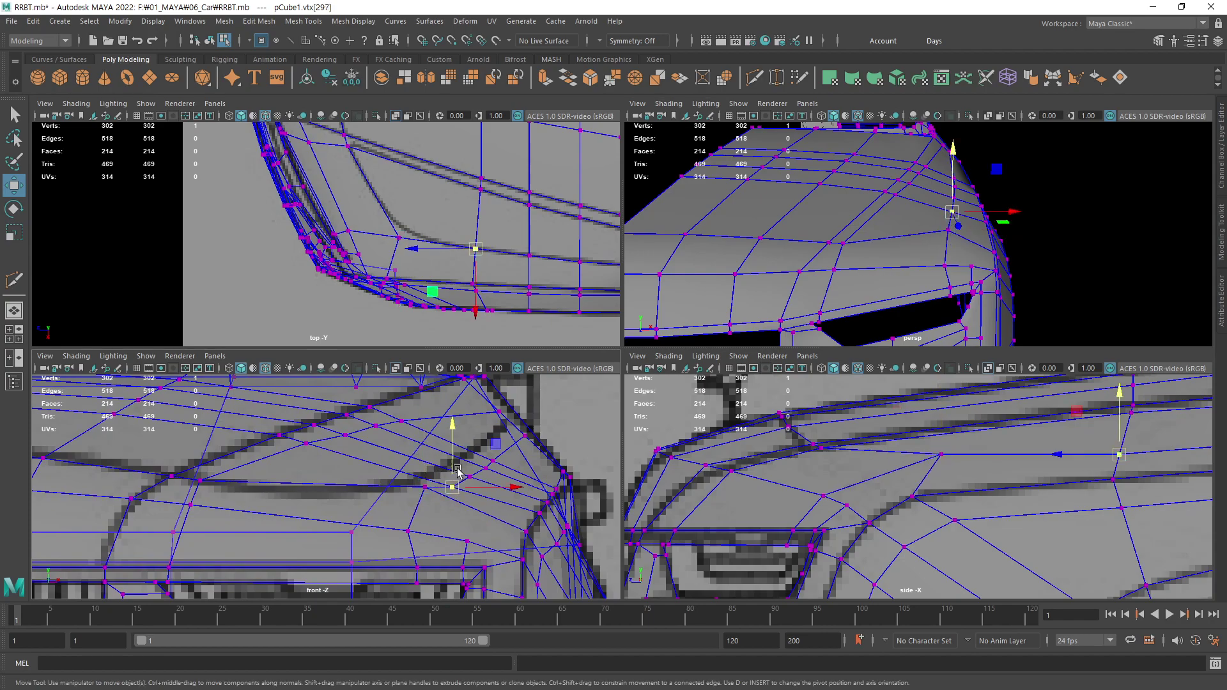
left_click_drag(453, 456, 453, 435)
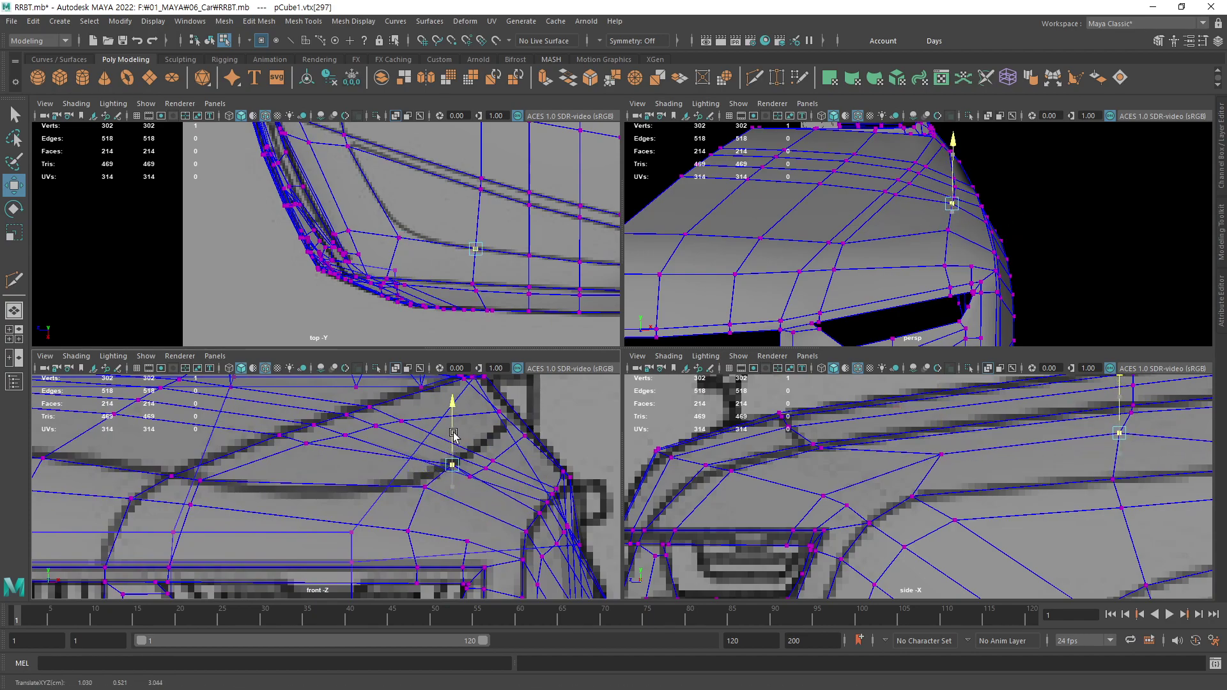
left_click(469, 477)
scroll(1036, 430, "down", 3)
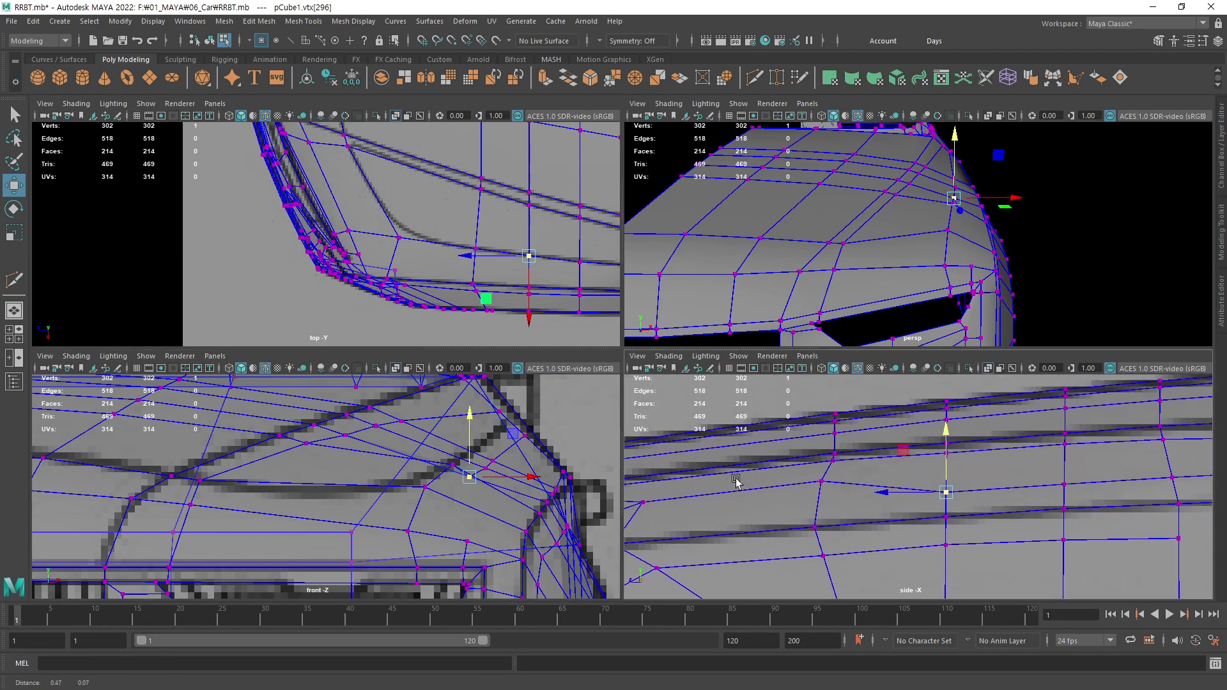
left_click_drag(947, 453, 951, 431)
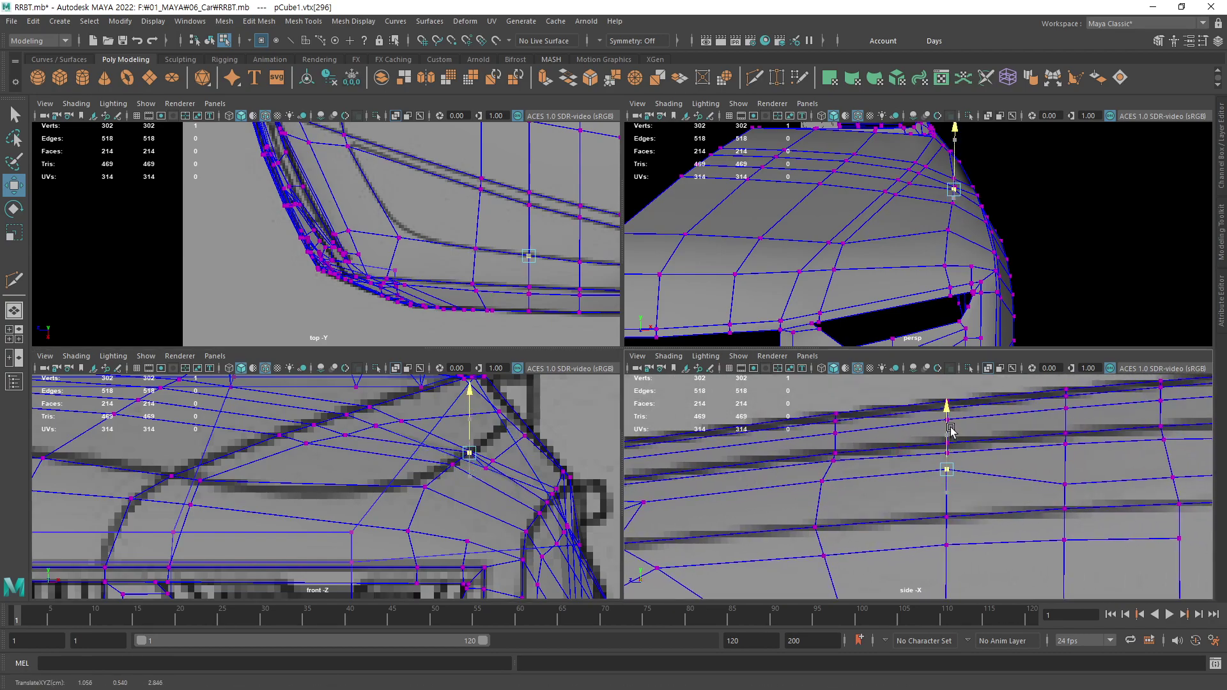
- Lift the following hood-side vertices further to match the front blueprint
key("q")
key("w")
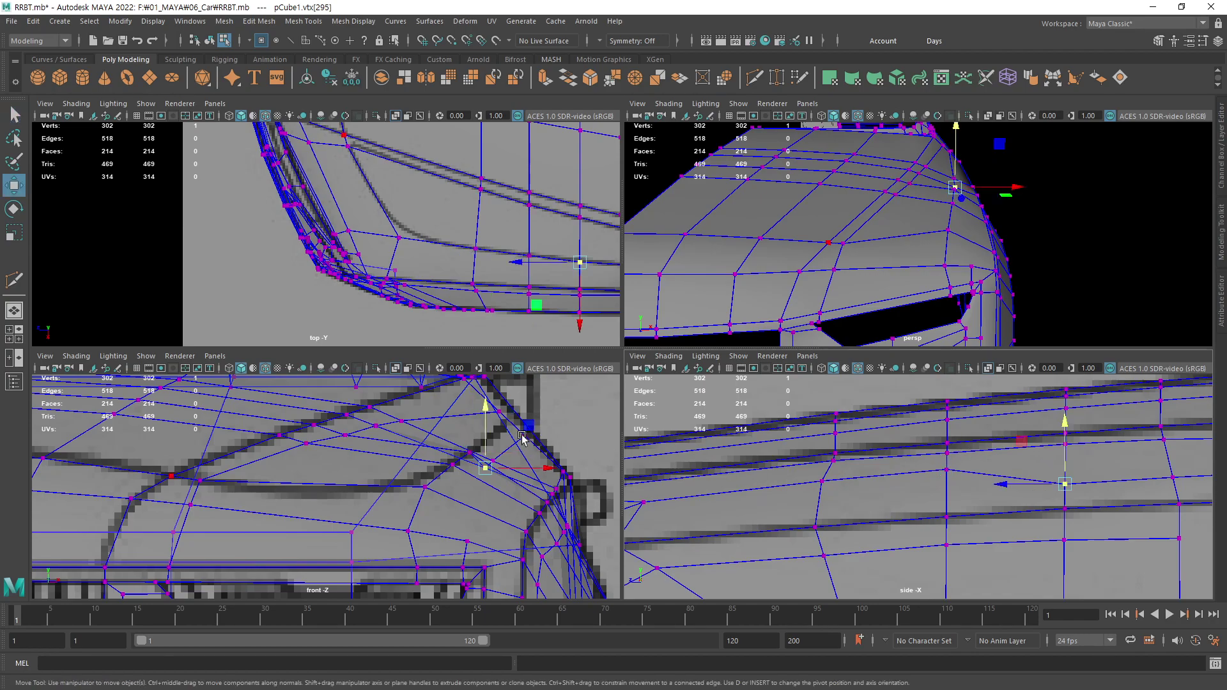
left_click_drag(487, 444, 489, 416)
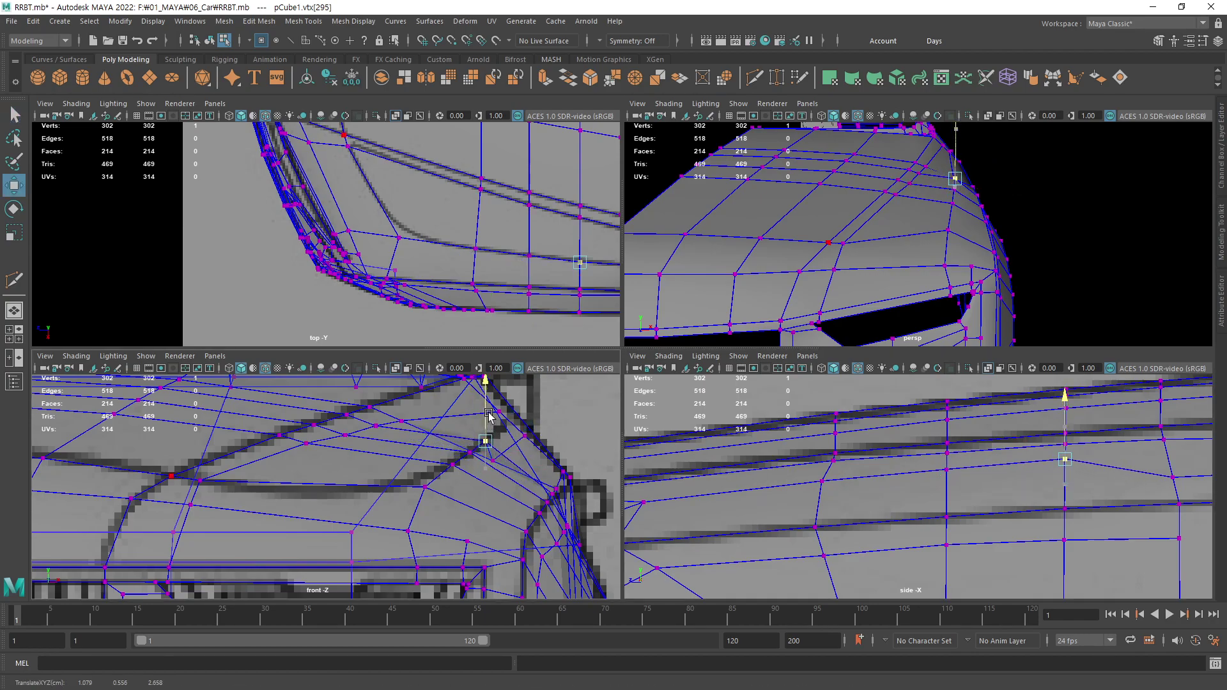
middle_click_drag(1174, 488, 968, 498, "alt")
key("q")
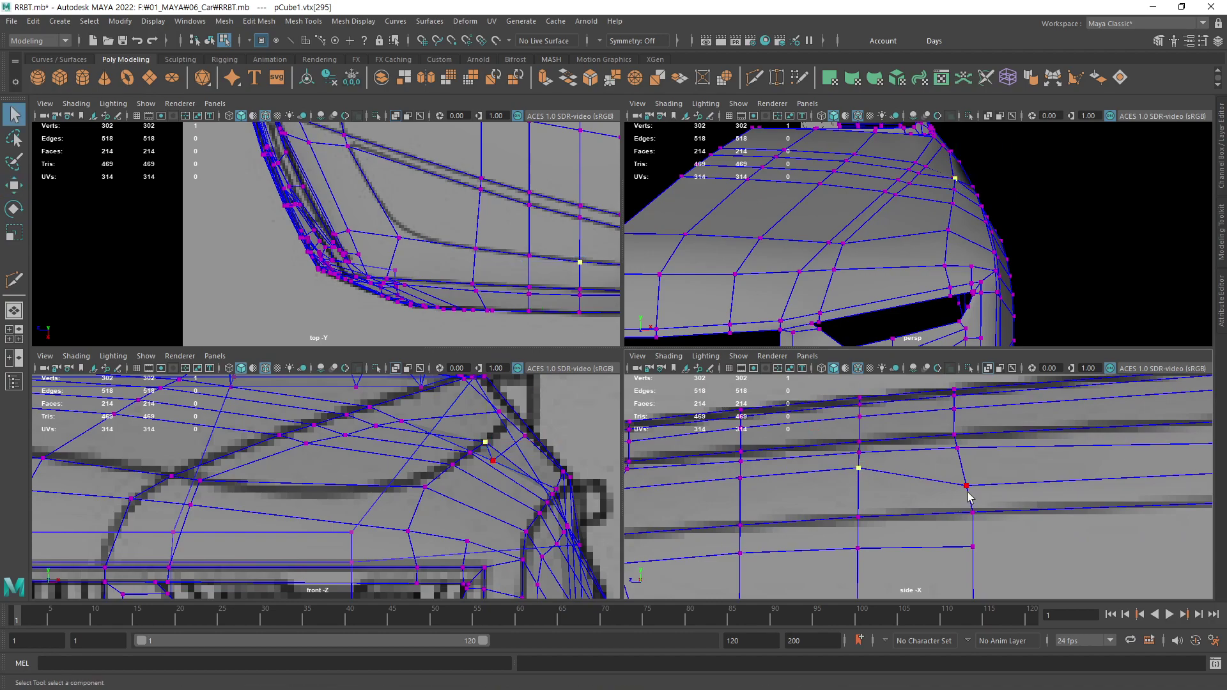
middle_click_drag(492, 415, 431, 430, "alt")
key("w")
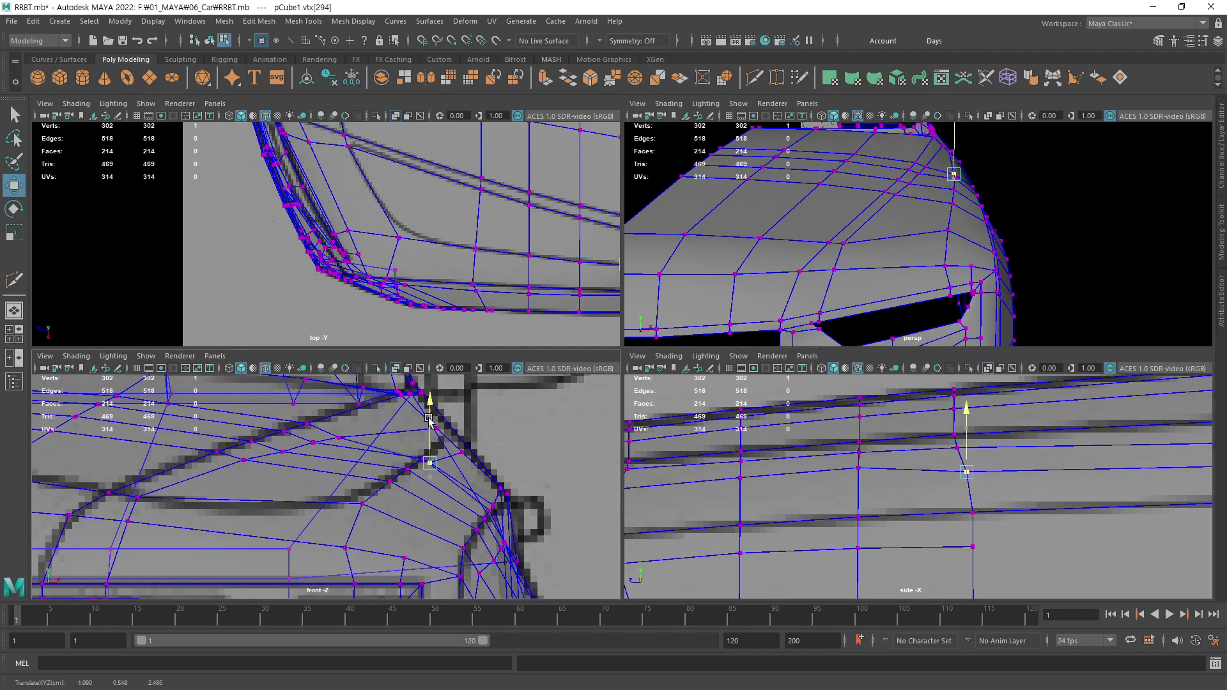
left_click_drag(429, 436, 434, 409)
- Lift the last vertex in the front view, deselect, and orbit to show the wheel arch
key("q")
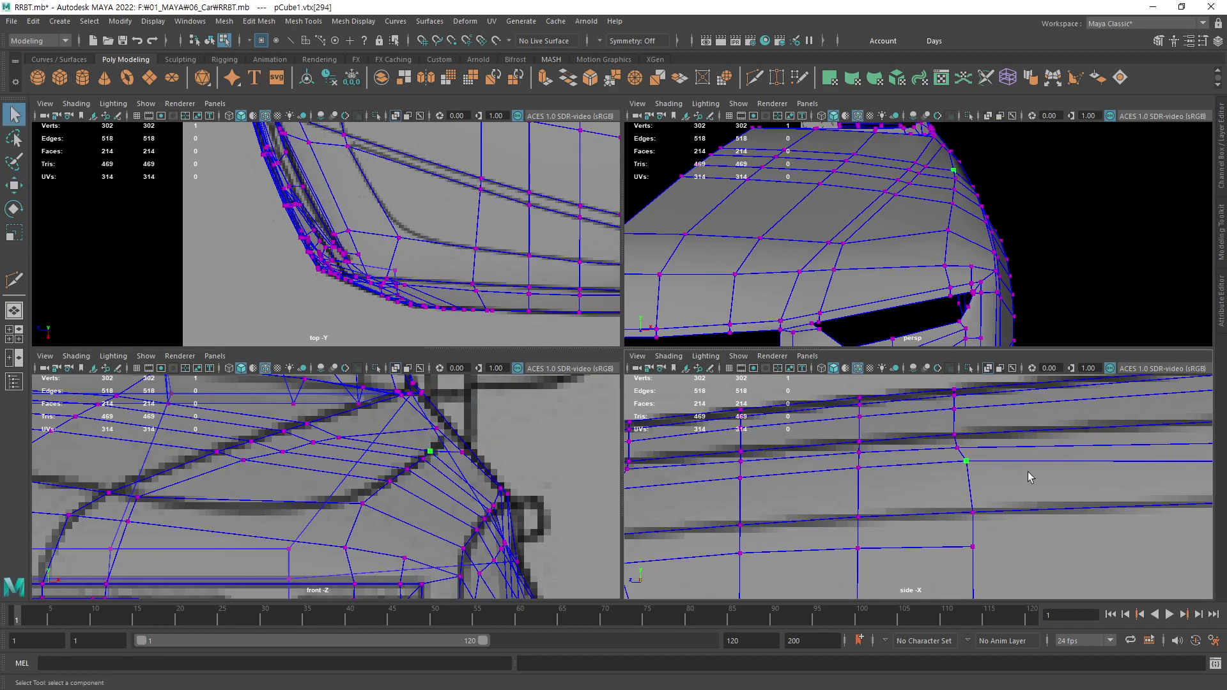
scroll(447, 288, "down", 3)
scroll(438, 287, "up", 3)
scroll(413, 288, "up", 3)
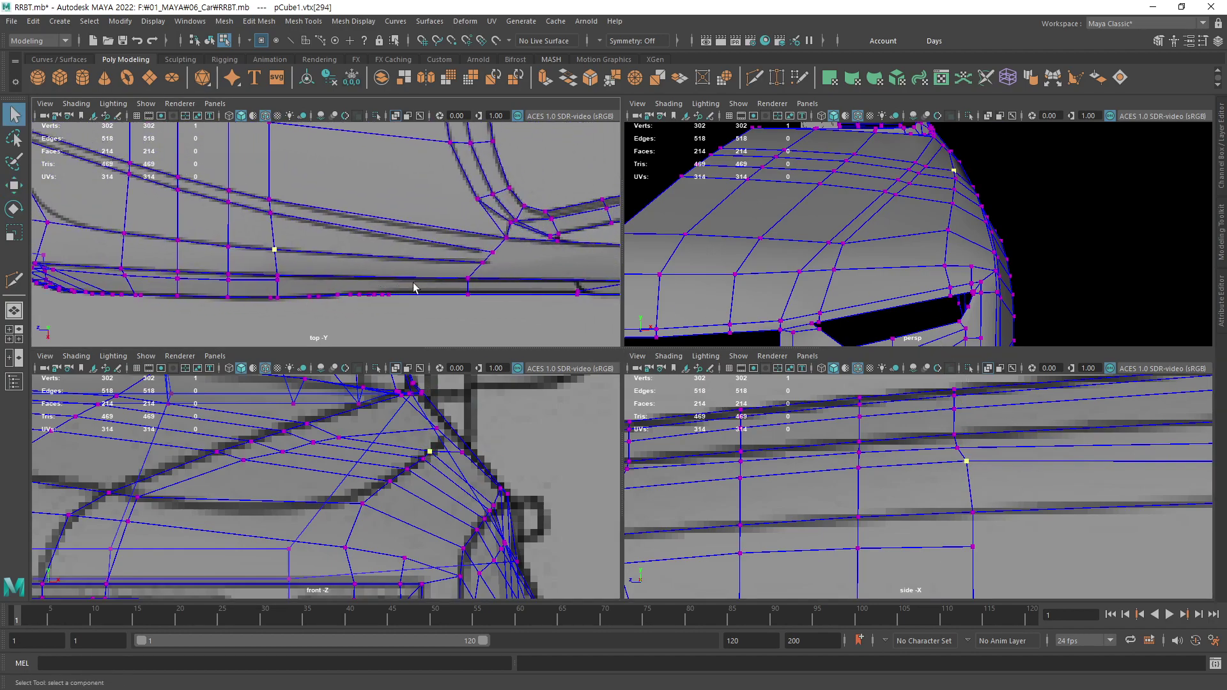
key("w")
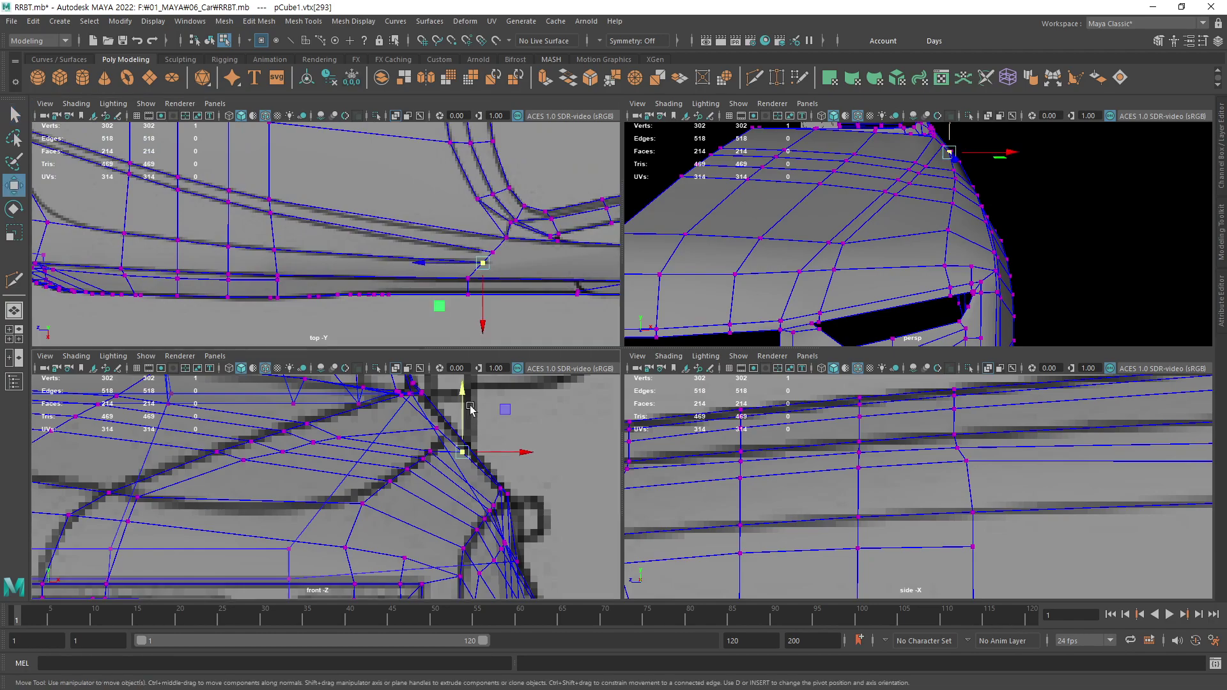
left_click_drag(459, 418, 459, 405)
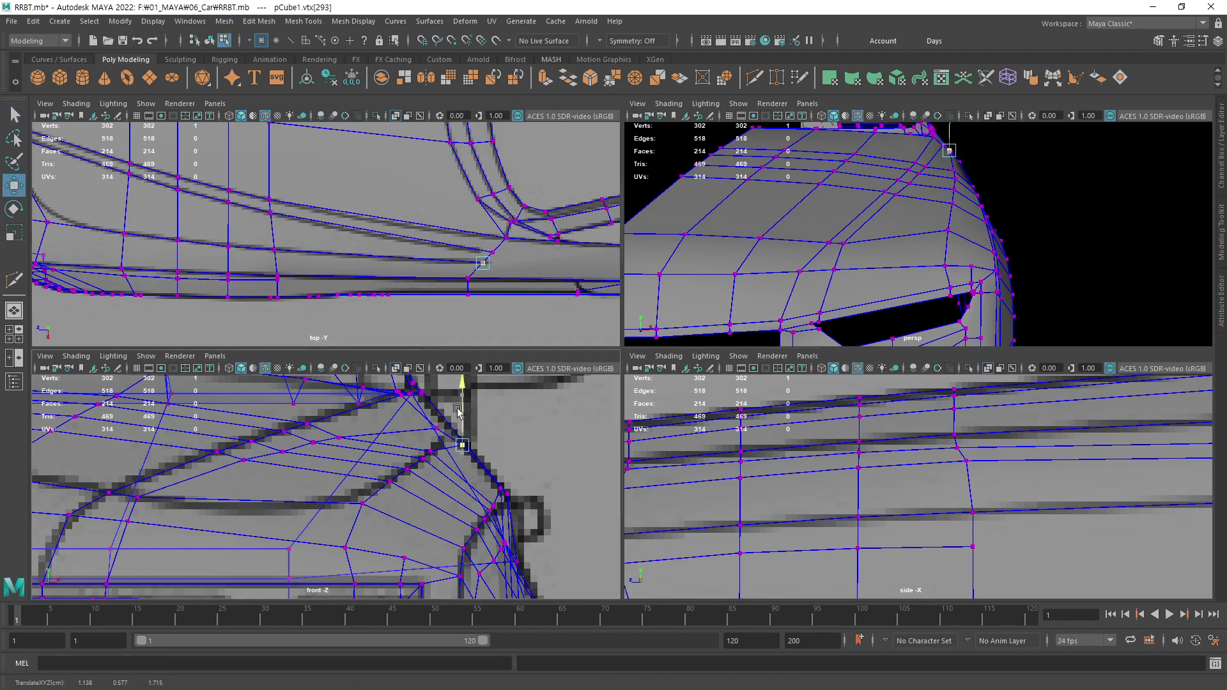
left_click_drag(458, 406, 463, 402)
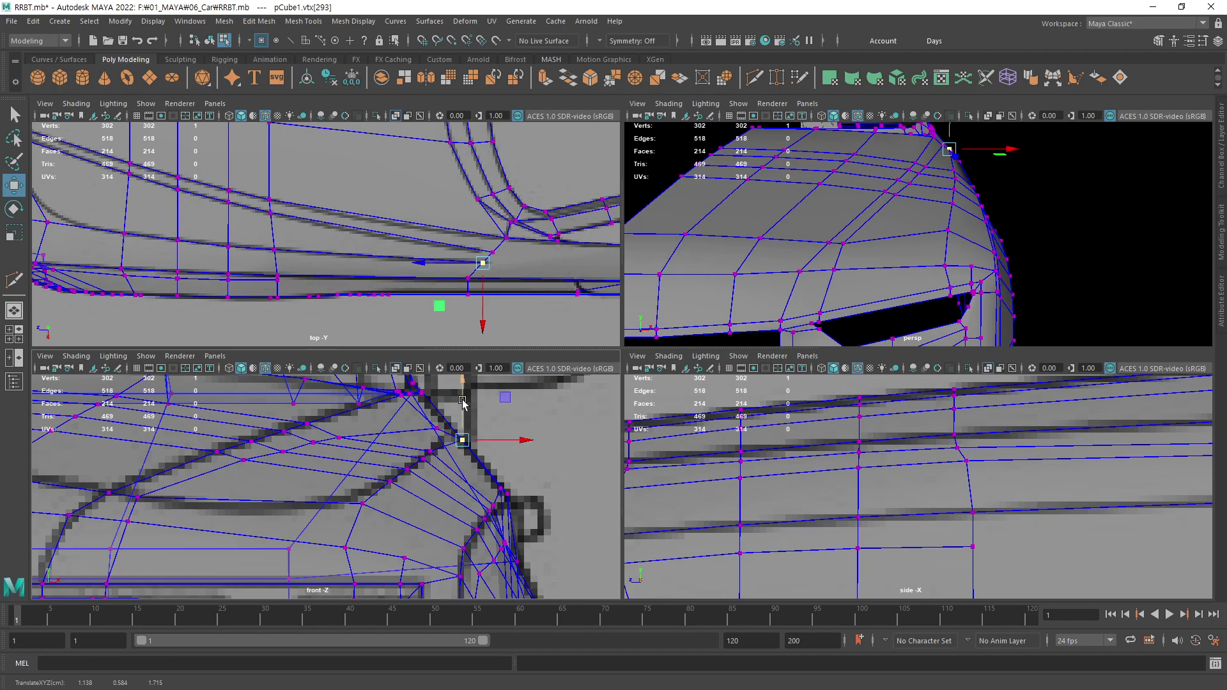
left_click(1057, 186)
mouse_move(972, 246)
left_mouse_down("alt")
mouse_move(895, 268)
mouse_move(981, 198)
mouse_move(991, 216)
mouse_move(1064, 211)
mouse_move(974, 219)
left_mouse_up("alt")
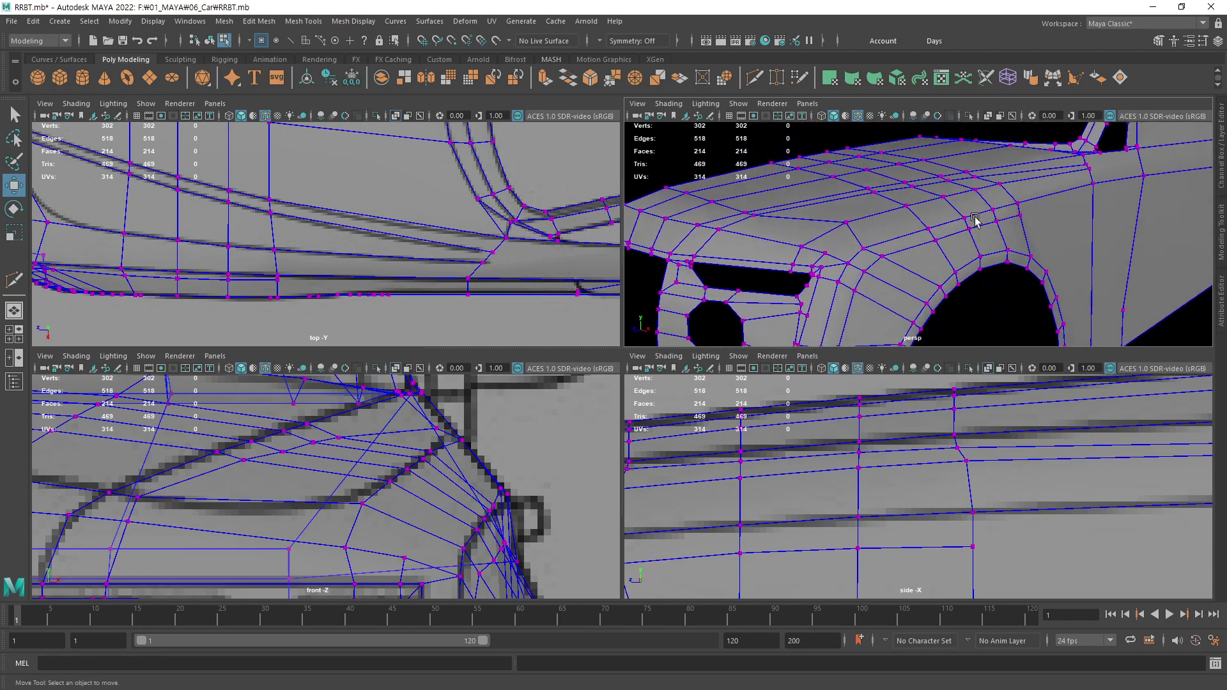
- Select a roof-corner vertex and frame it in the side, front, top and perspective views
left_click(877, 195)
mouse_move(717, 463)
middle_mouse_down("alt")
mouse_move(831, 477)
mouse_move(770, 491)
middle_mouse_up("alt")
middle_click_drag(300, 476, 457, 445, "alt")
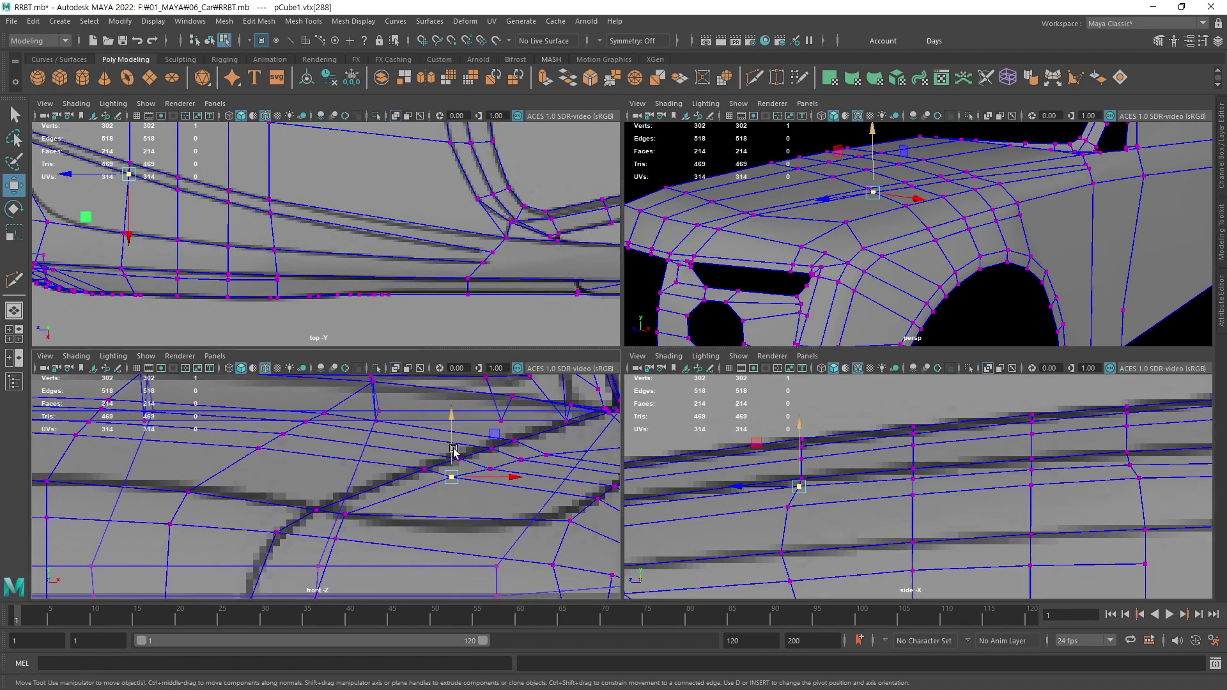
middle_click_drag(519, 486, 441, 488, "alt")
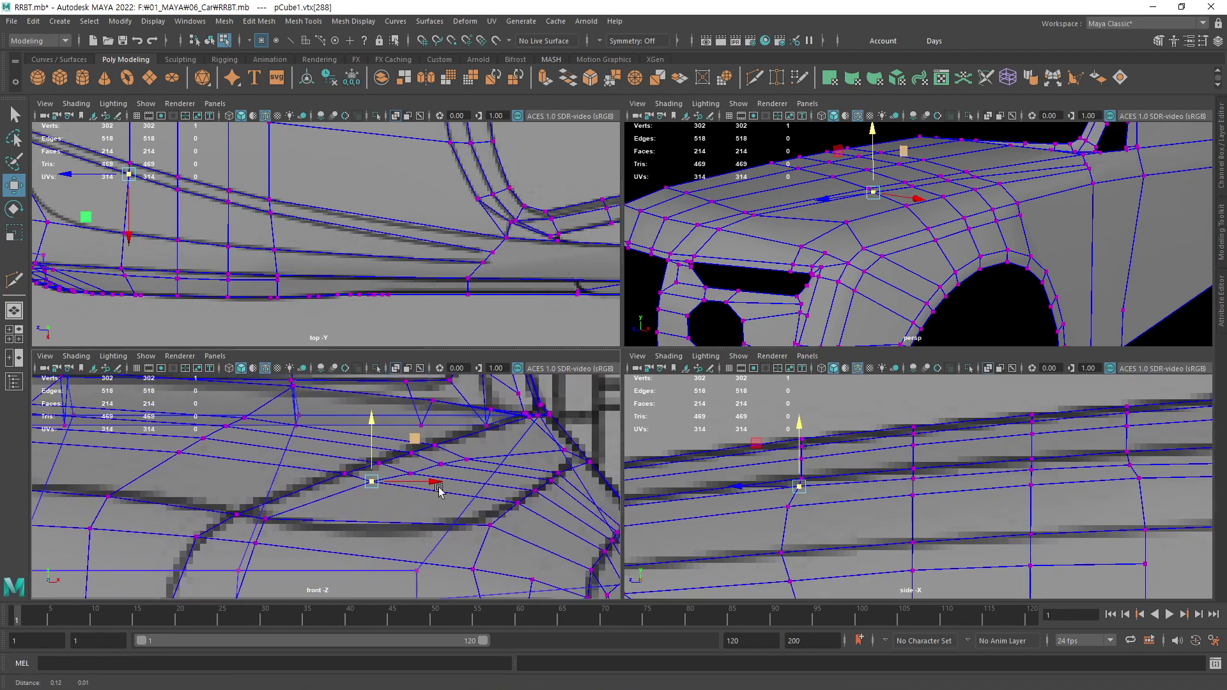
middle_click_drag(192, 221, 401, 262, "alt")
middle_click_drag(383, 479, 359, 478, "alt")
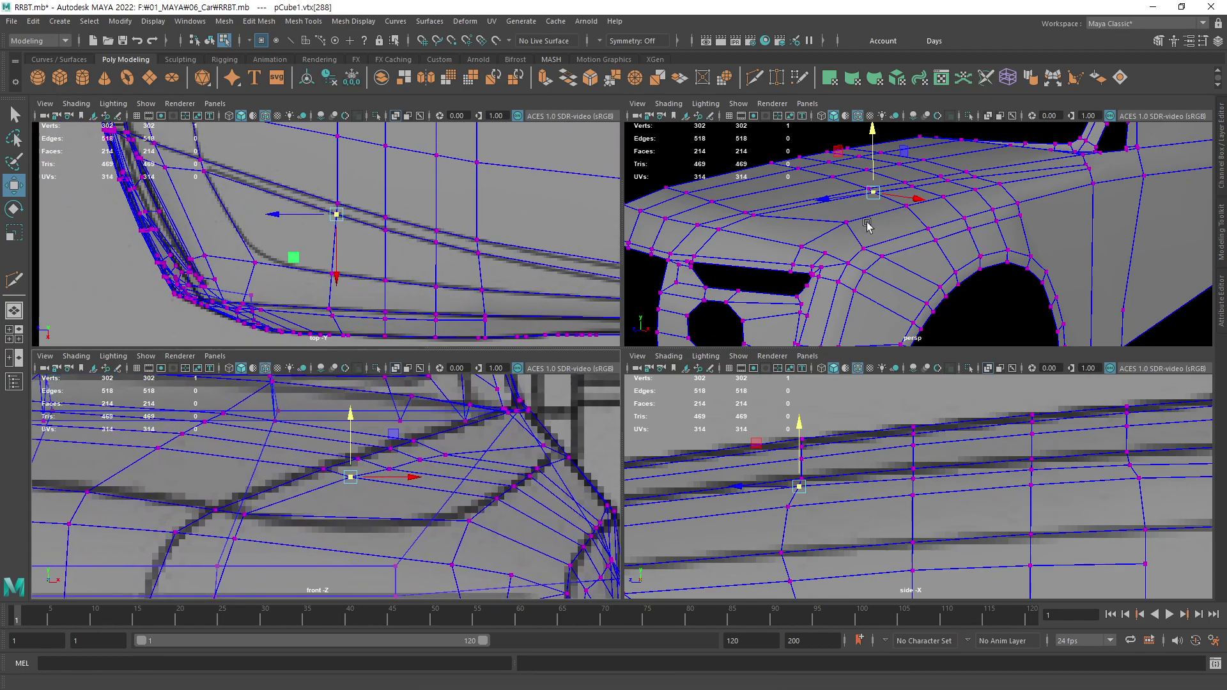
left_click_drag(920, 236, 970, 240, "alt")
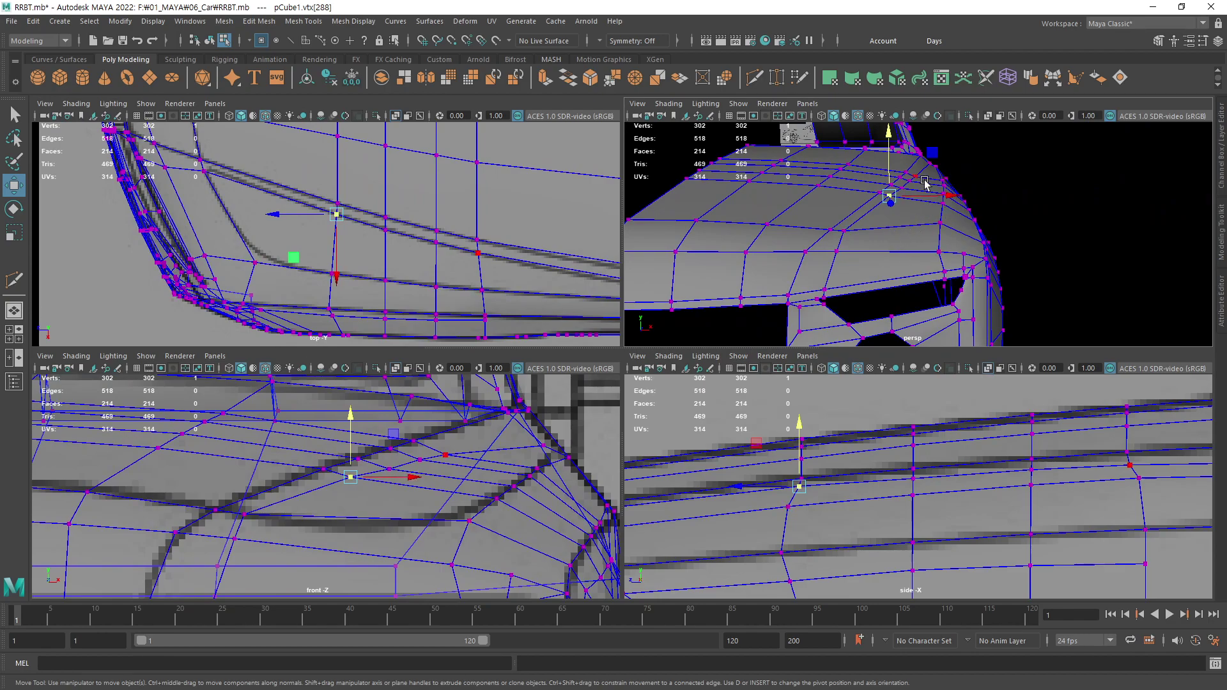
right_click_drag(920, 223, 910, 298, "alt")
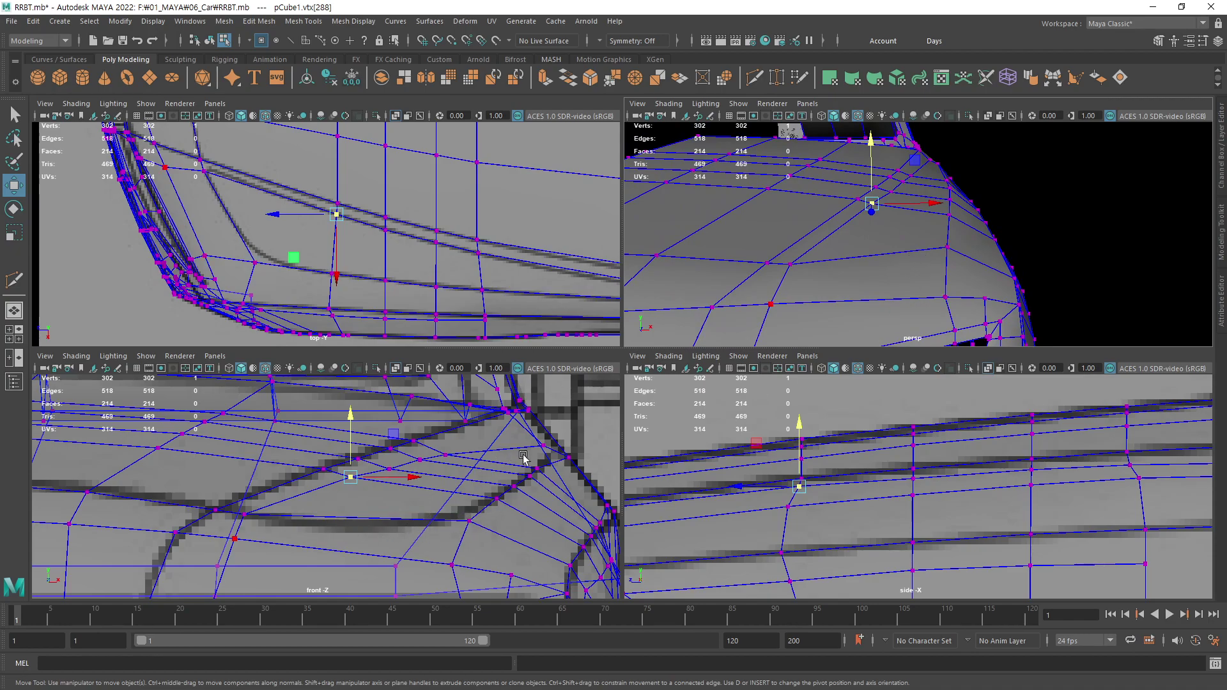
- Lower the roof-corner vertex, then move the selection to its neighbouring vertex
left_click_drag(364, 419, 478, 498)
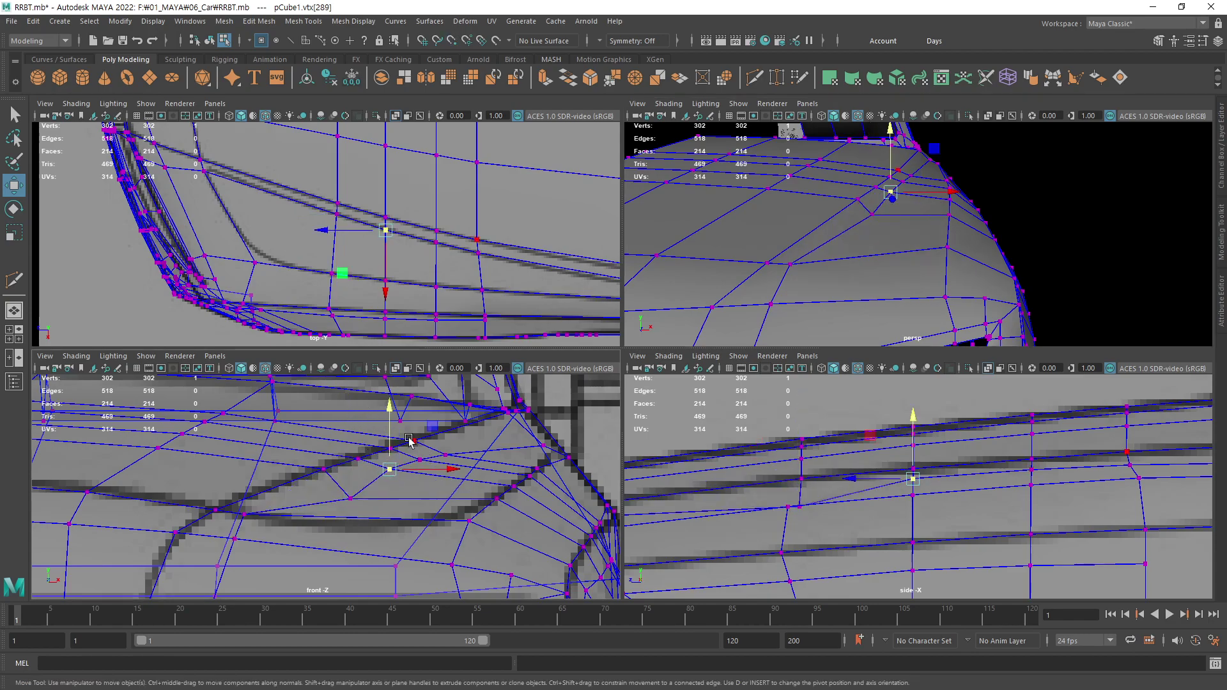
key("Right")
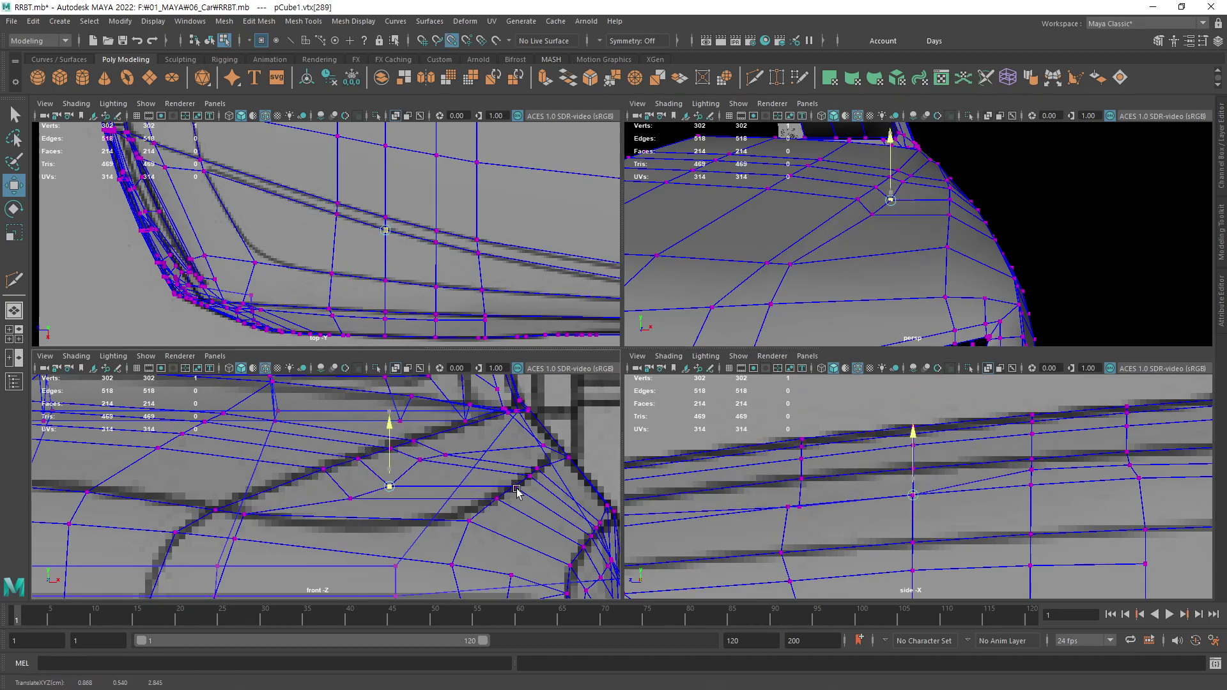
left_click_drag(517, 491, 513, 489)
middle_click_drag(403, 461, 496, 442, "alt")
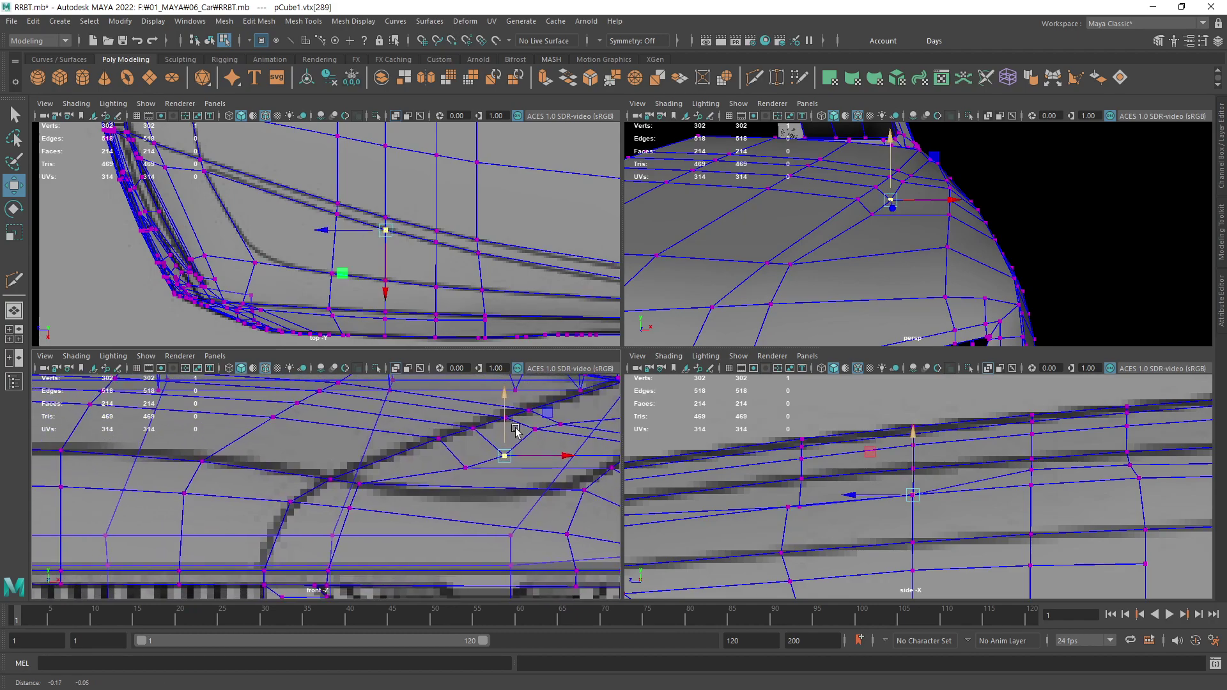
mouse_move(895, 205)
left_mouse_down("alt")
mouse_move(755, 201)
mouse_move(884, 197)
mouse_move(897, 217)
left_mouse_up("alt")
- Raise the roof-corner vertex, undo it, and lift the neighbouring roof vertex slightly instead
left_click(882, 210)
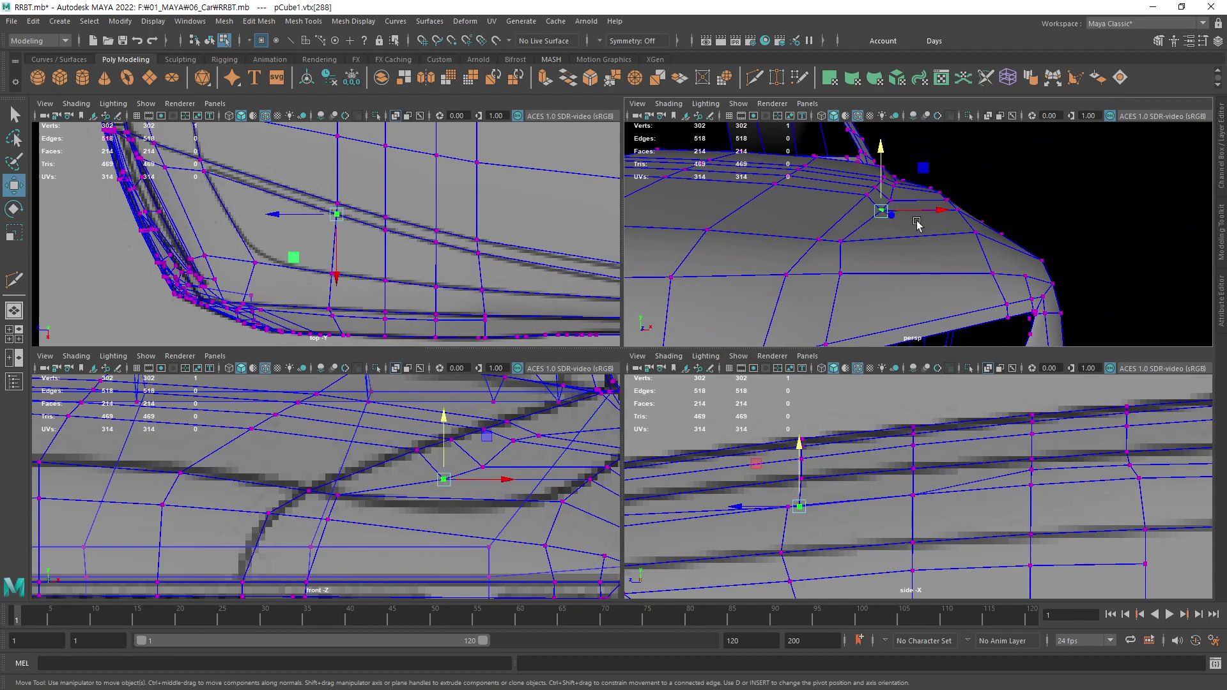
mouse_move(882, 209)
right_mouse_down("alt")
mouse_move(925, 228)
mouse_move(928, 211)
right_mouse_up("alt")
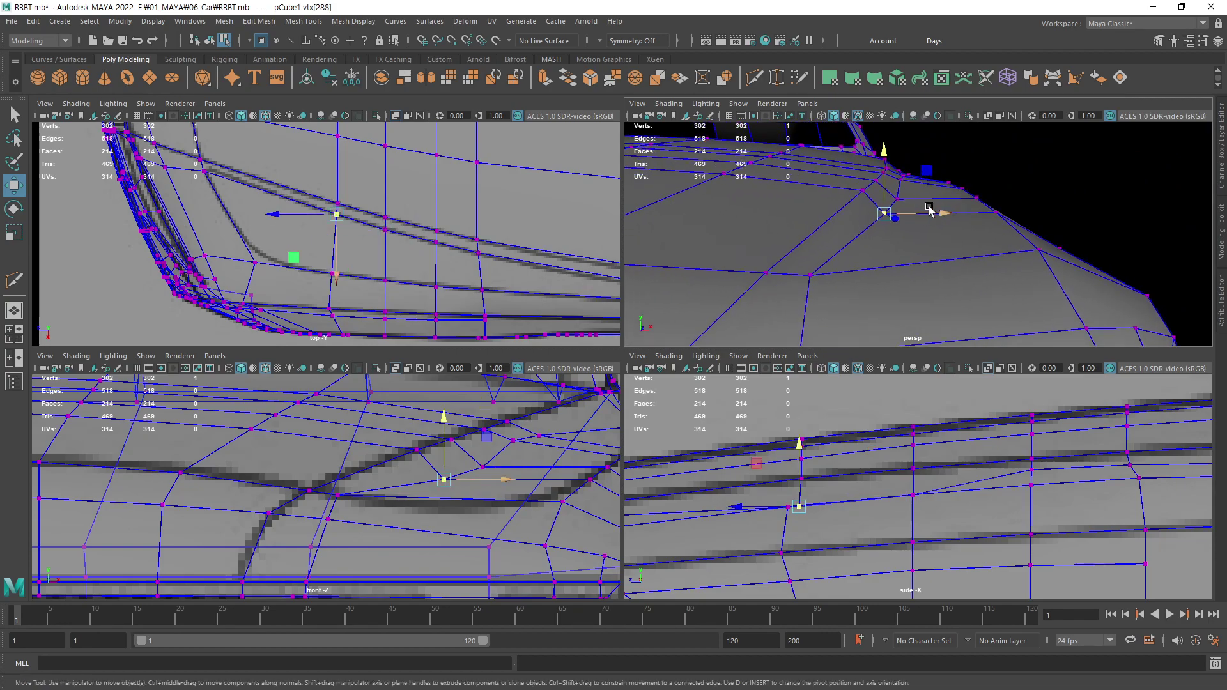
left_click_drag(884, 182, 883, 165)
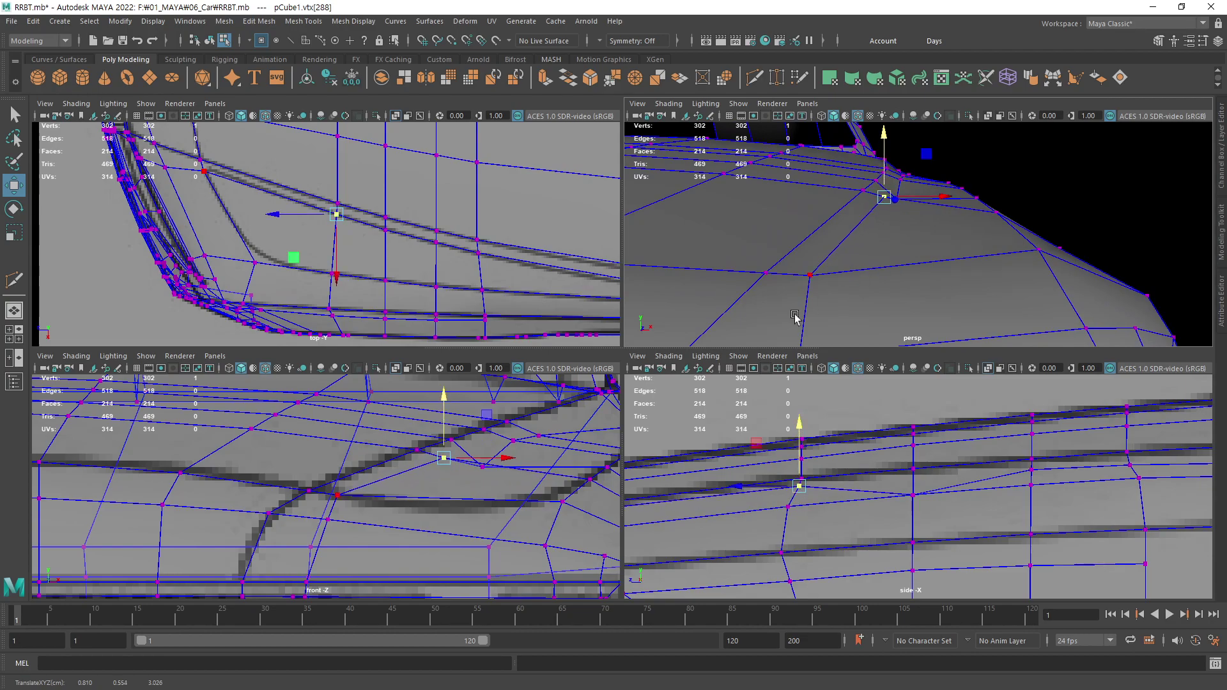
key("ctrl+z")
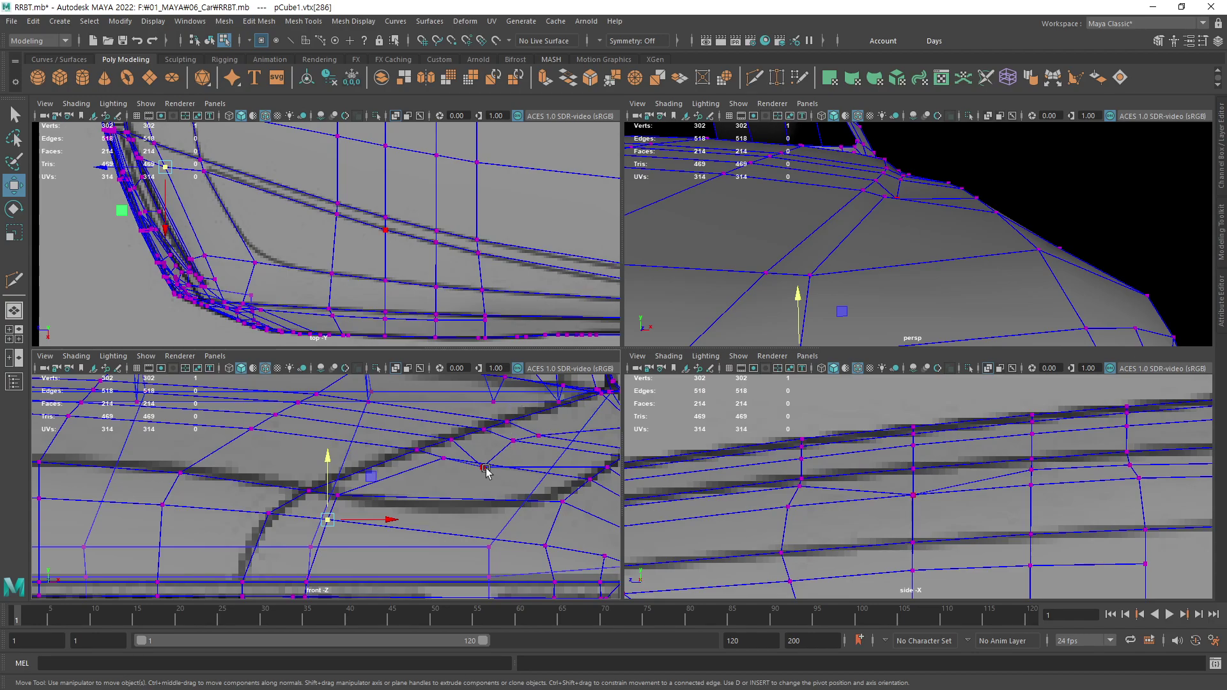
left_click(486, 470)
mouse_move(485, 431)
left_mouse_down()
mouse_move(483, 409)
mouse_move(447, 424)
left_mouse_up()
left_click(441, 464)
mouse_move(847, 244)
left_mouse_down("alt")
mouse_move(651, 224)
mouse_move(895, 217)
mouse_move(864, 221)
left_mouse_up("alt")
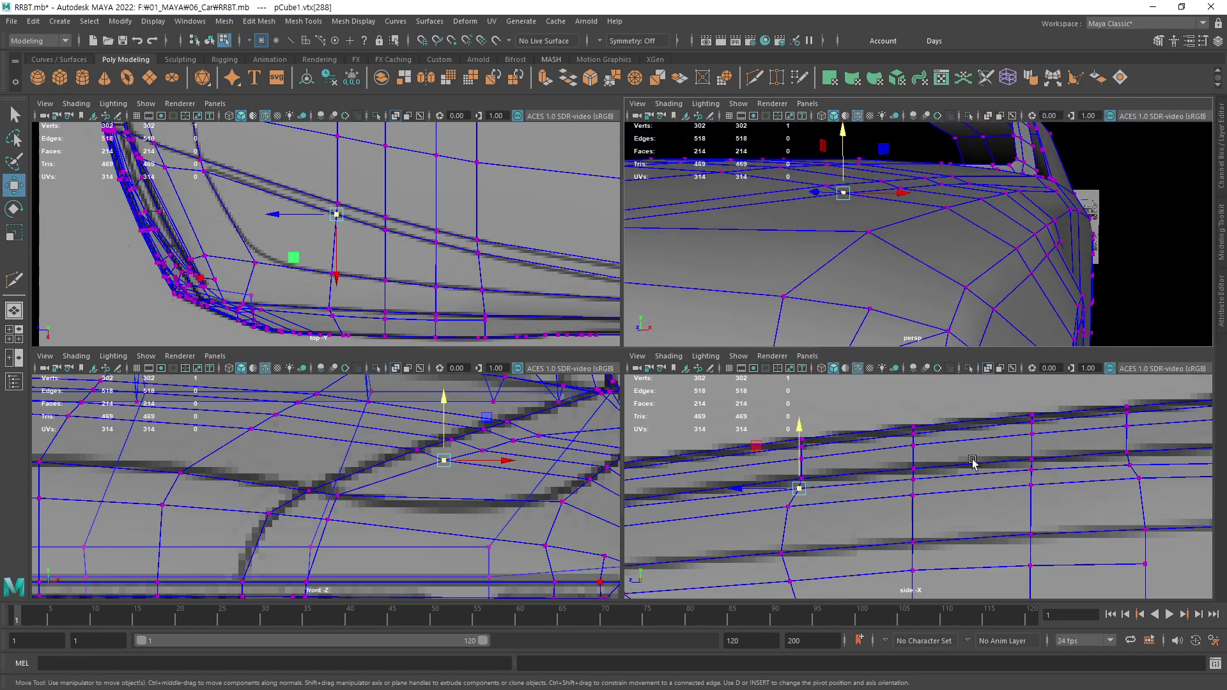
- Lift the first three roof-line vertices slightly onto the side-view blueprint line
middle_click_drag(972, 461, 844, 476, "alt")
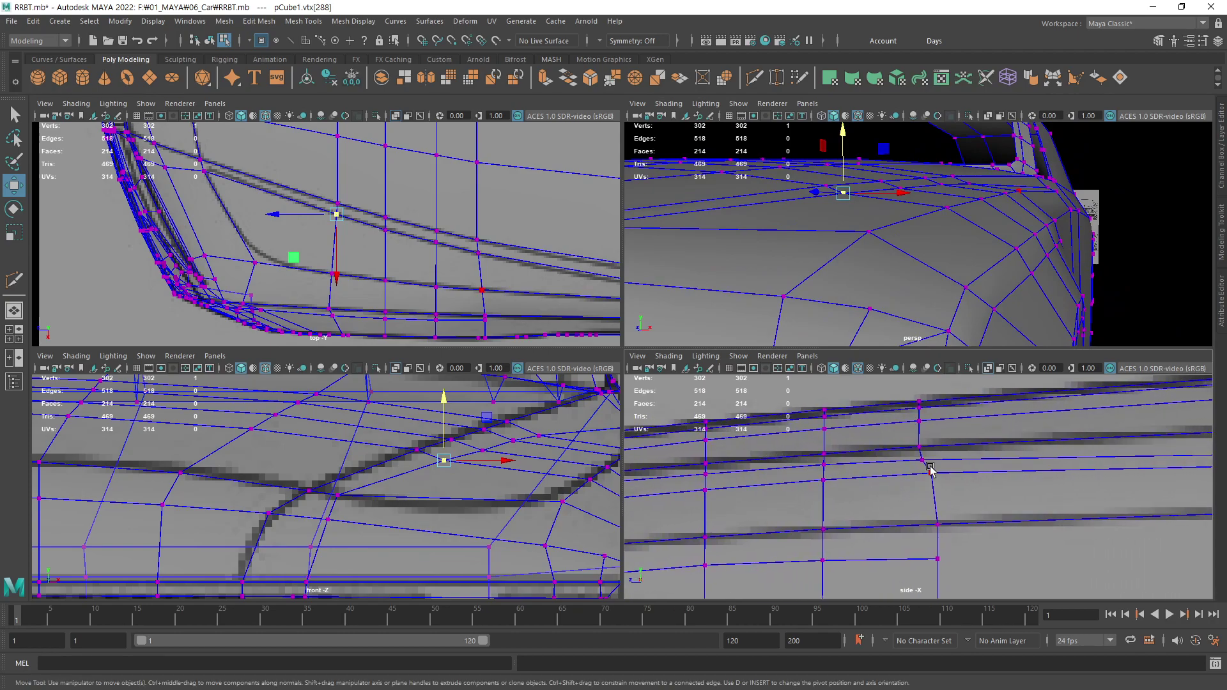
left_click(922, 452)
left_click(917, 418)
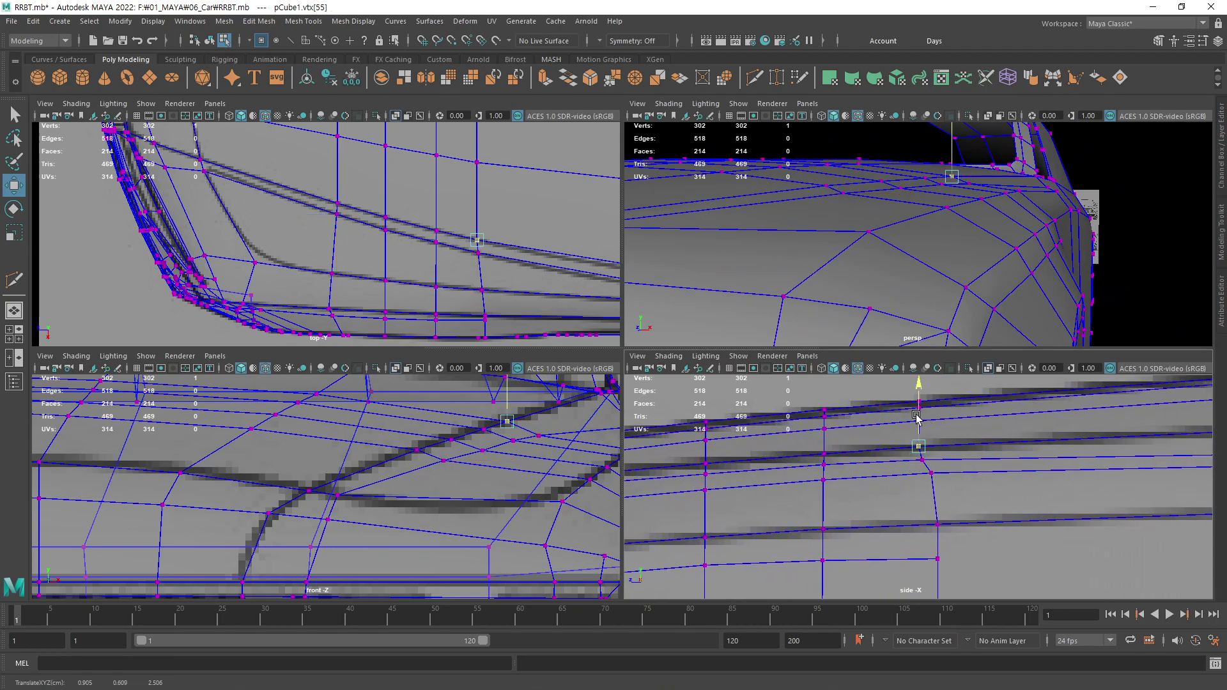
left_click_drag(917, 419, 918, 415)
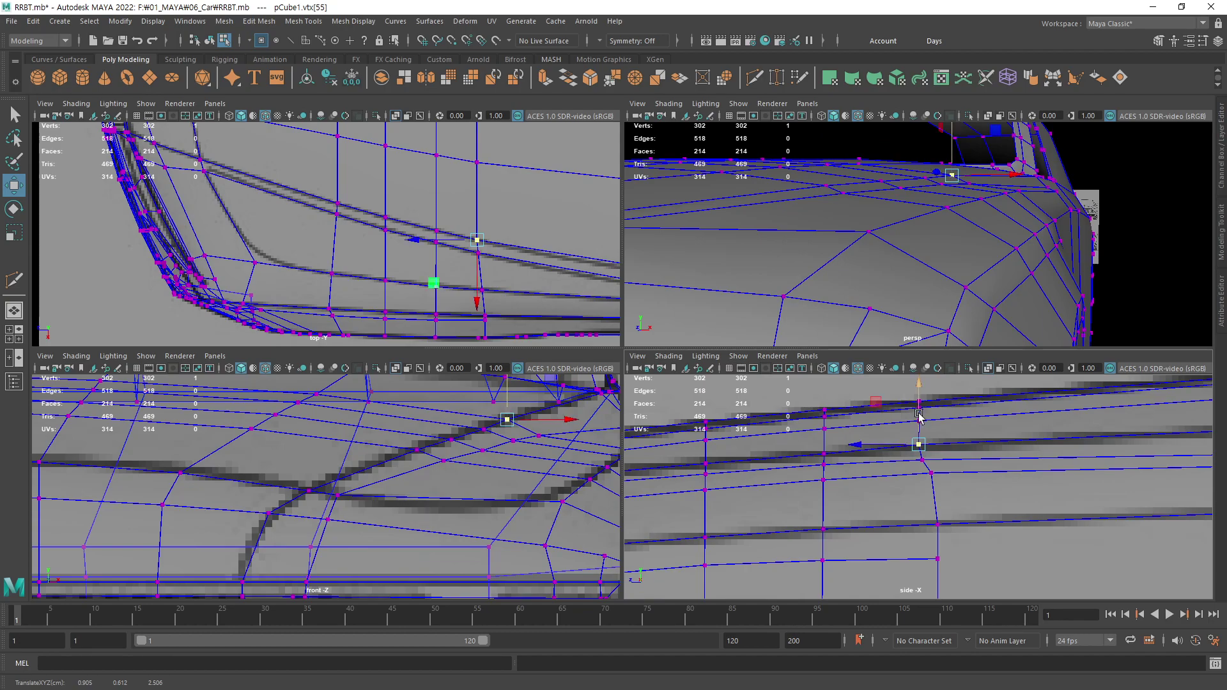
middle_click_drag(839, 463, 941, 442, "alt")
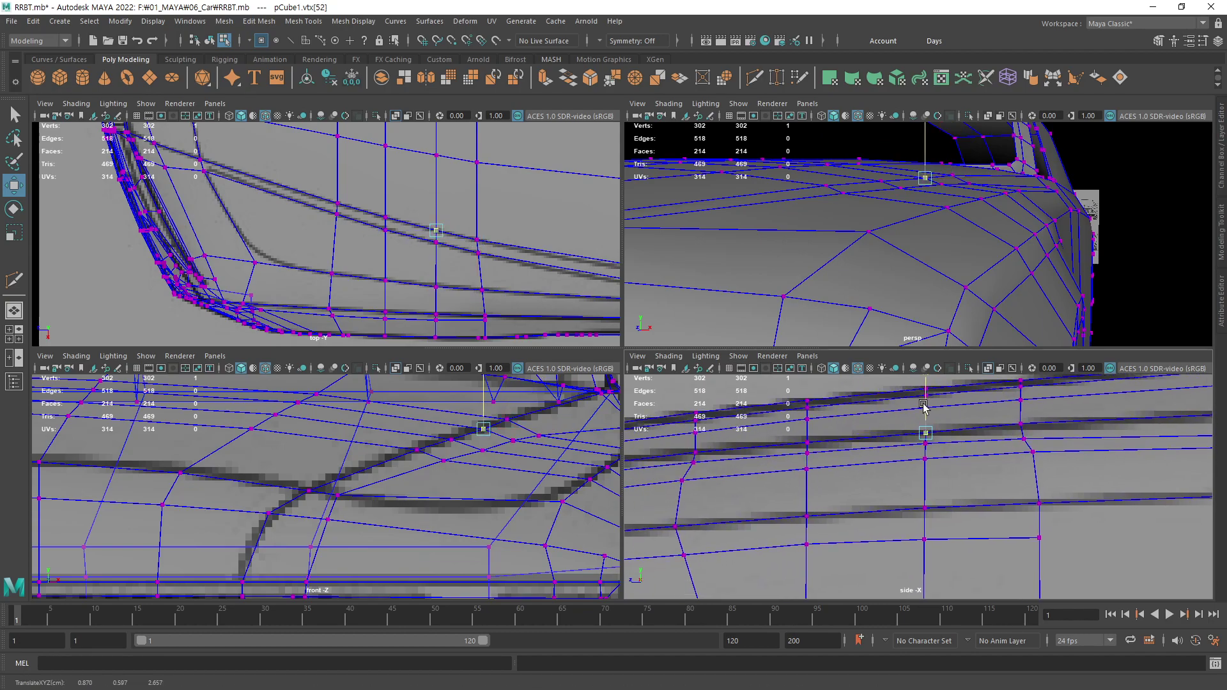
left_click(925, 428)
left_click_drag(924, 400, 923, 401)
left_click(810, 443)
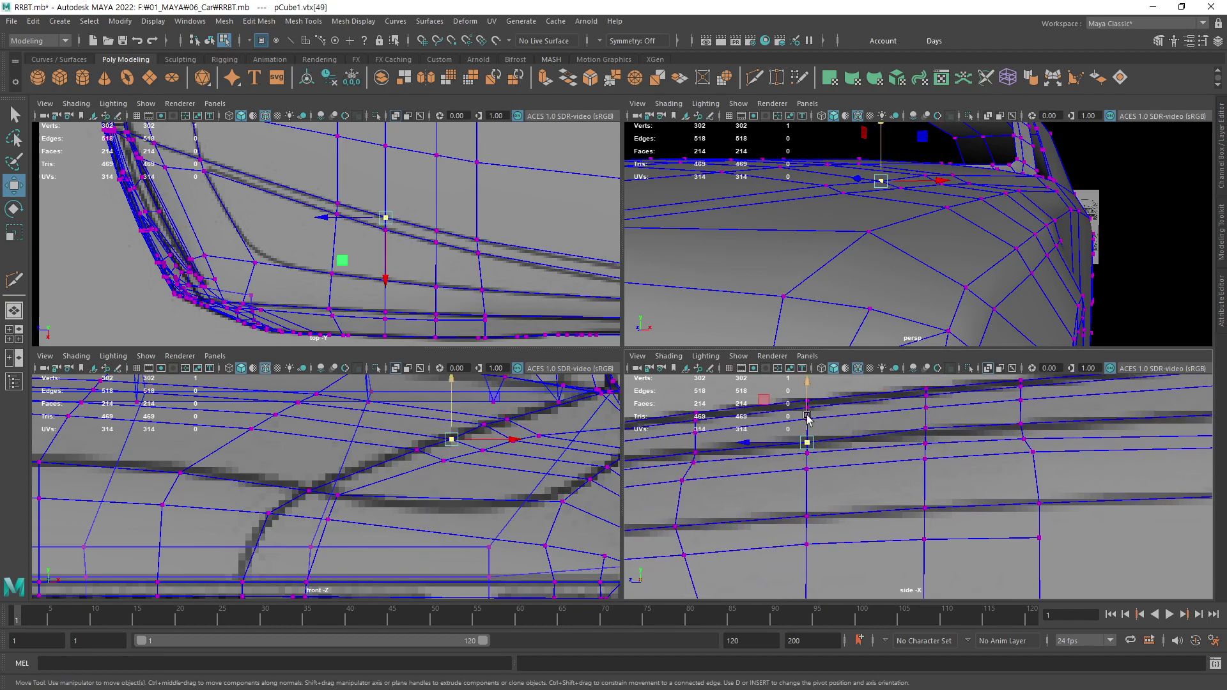
left_click_drag(806, 421, 805, 416)
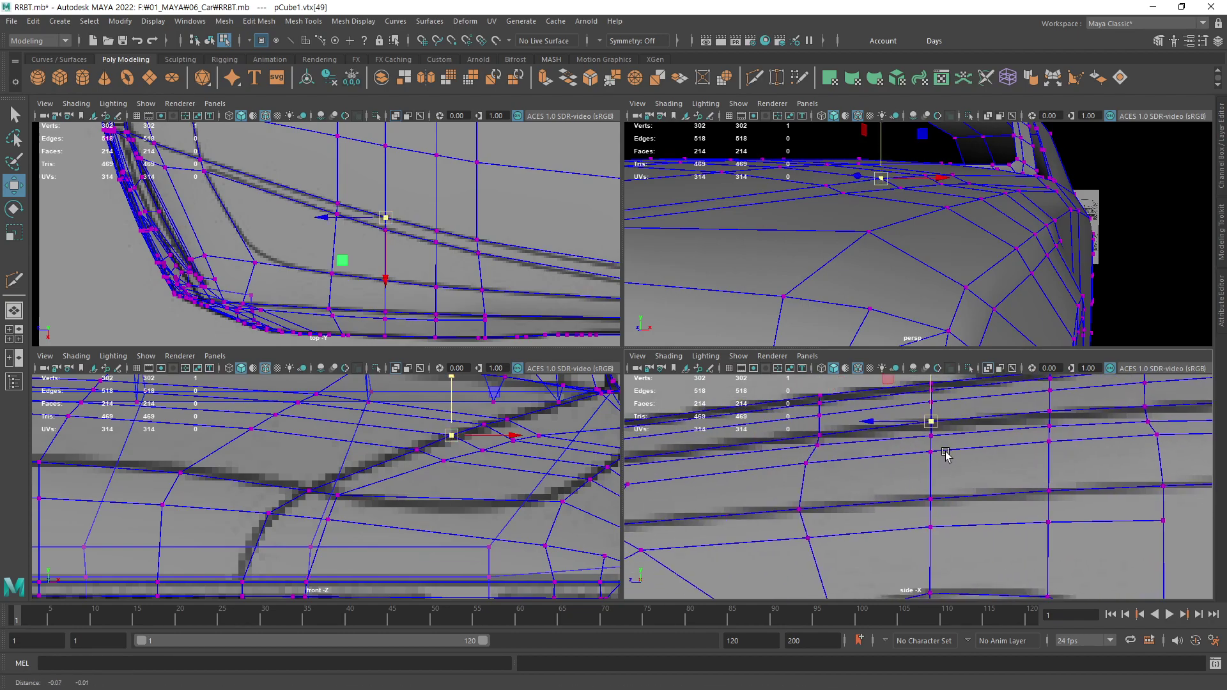
- Raise the remaining roof-line vertices near the window corner, undo the last nudge, and deselect
middle_click_drag(805, 417, 965, 402, "alt")
left_click(855, 438)
left_click_drag(855, 410, 857, 402)
middle_click_drag(856, 404, 946, 462, "alt")
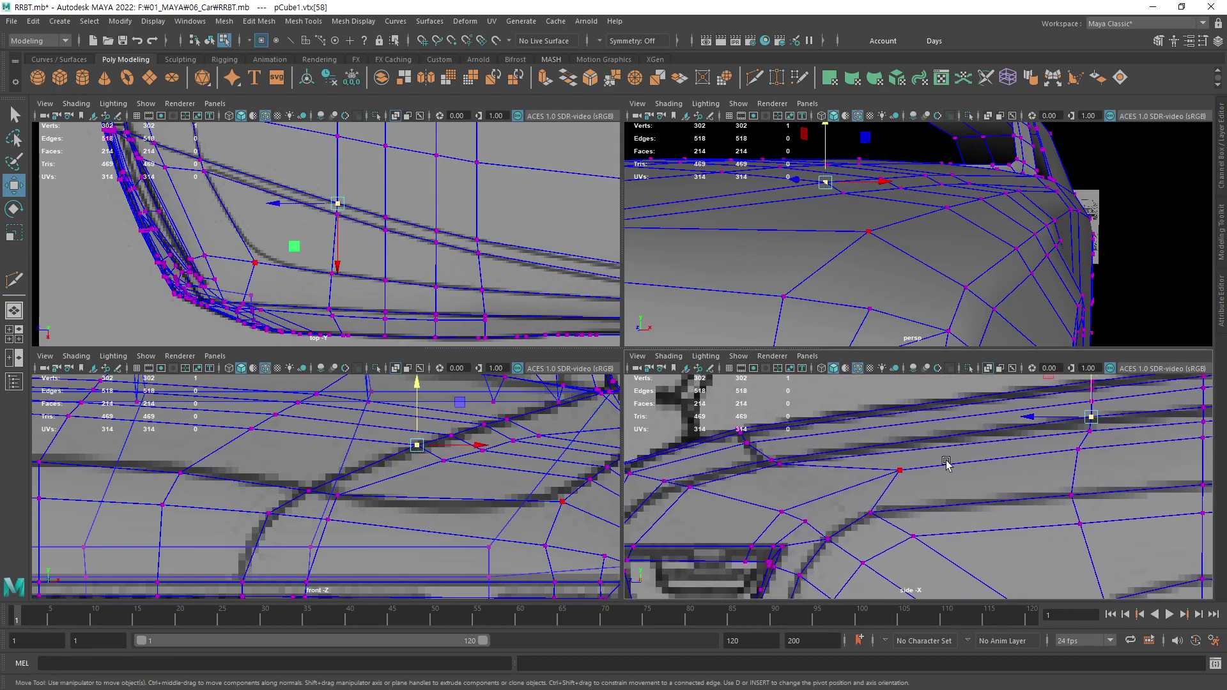
left_click(784, 456)
left_click(804, 458)
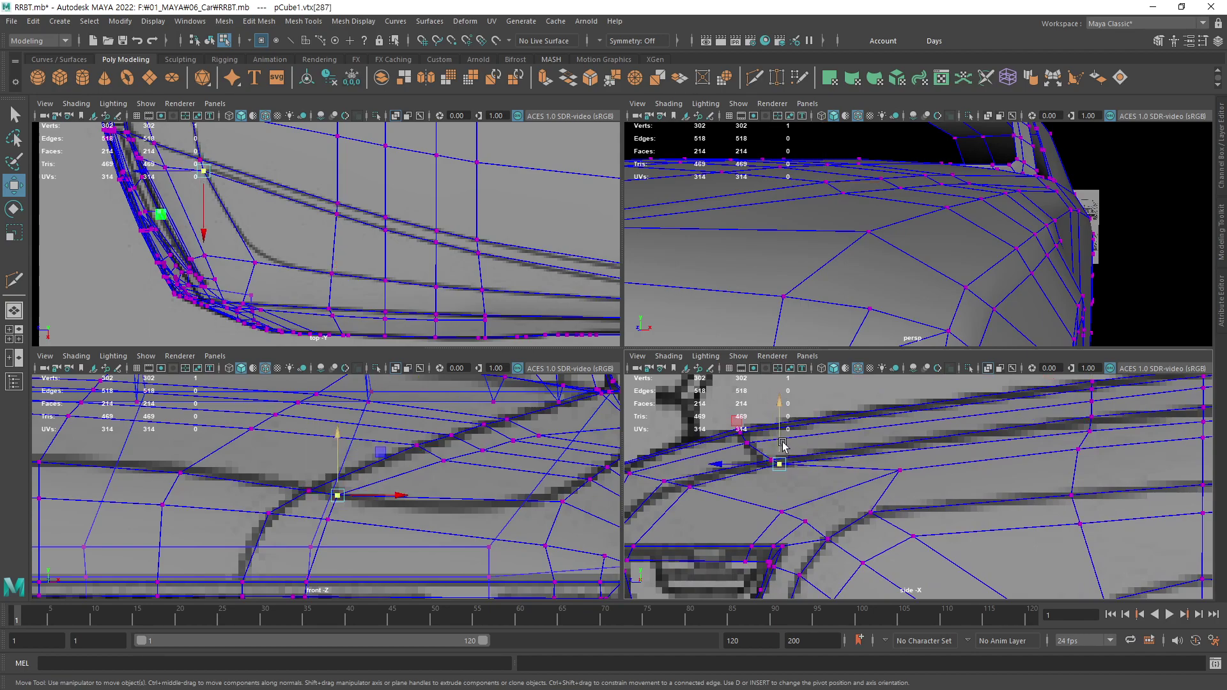
left_click_drag(783, 445, 783, 443)
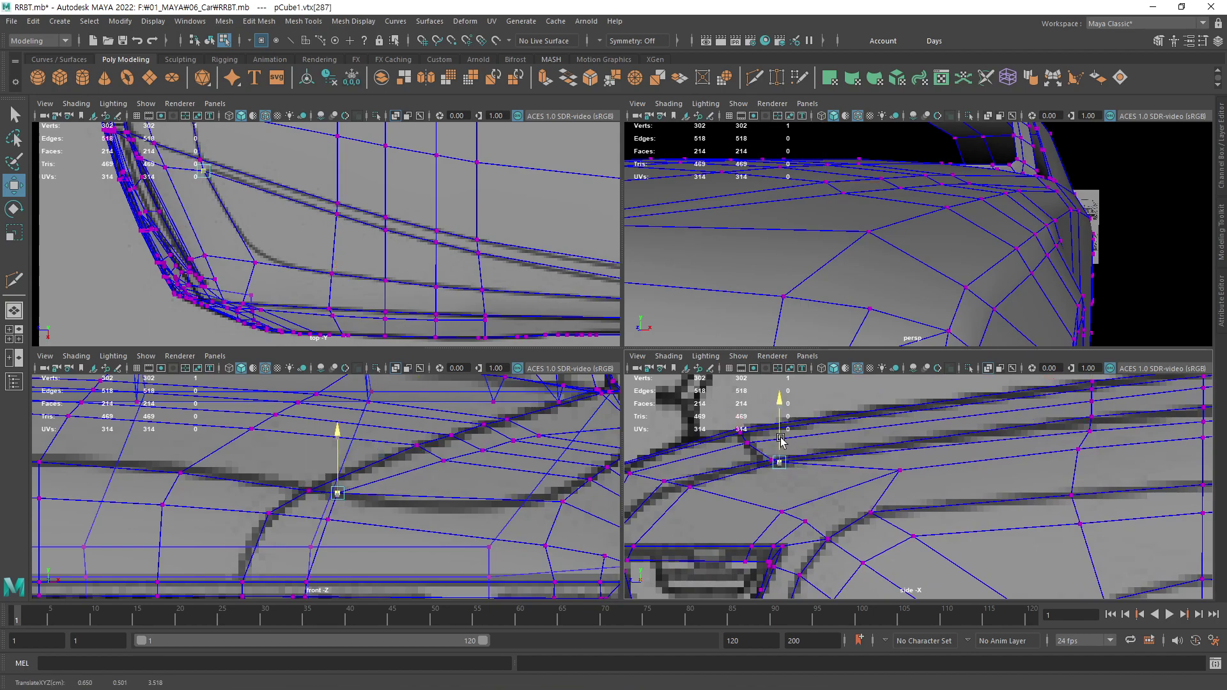
left_click(1088, 432)
left_click_drag(1090, 404, 1090, 400)
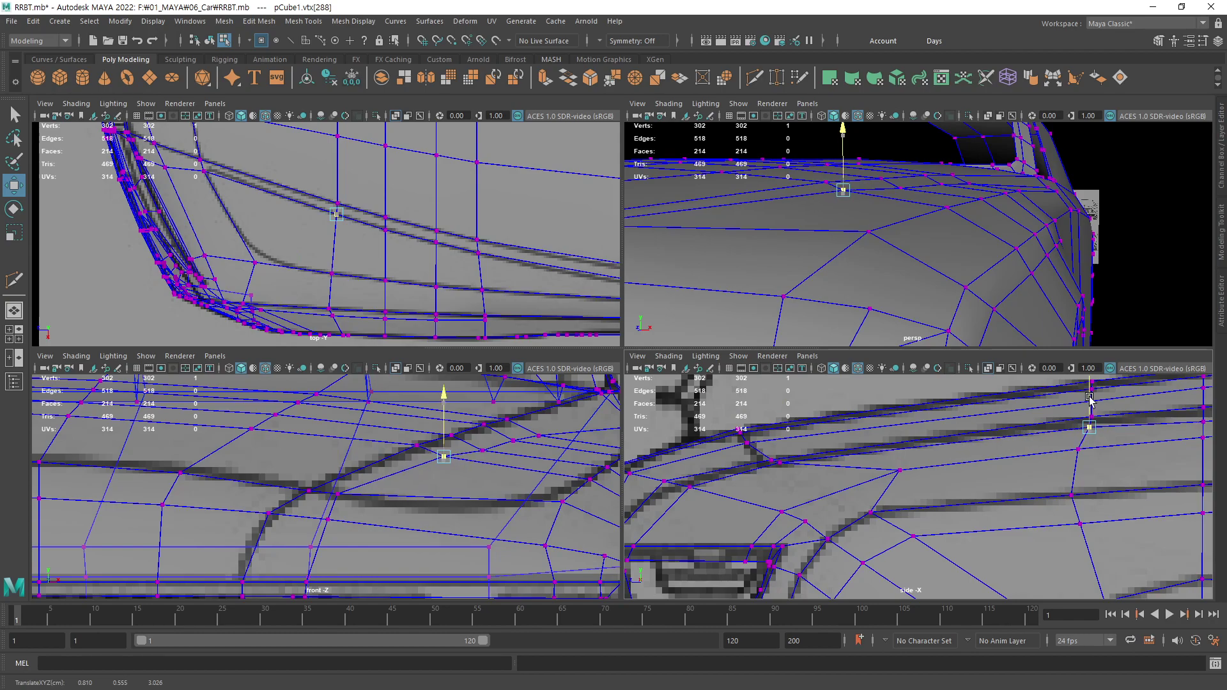
key("ctrl+z")
middle_click_drag(994, 428, 898, 444, "alt")
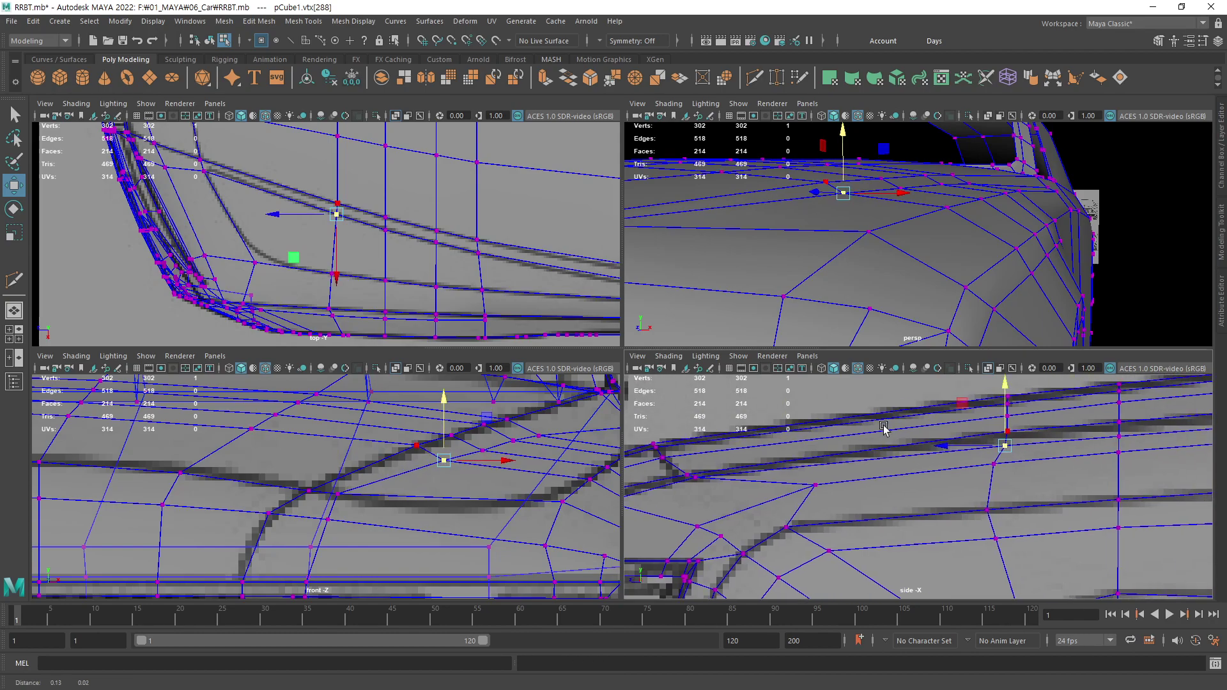
mouse_move(882, 211)
left_mouse_down("alt")
mouse_move(931, 222)
mouse_move(882, 205)
mouse_move(944, 246)
mouse_move(1011, 241)
mouse_move(887, 280)
mouse_move(945, 241)
mouse_move(904, 300)
mouse_move(903, 240)
mouse_move(927, 240)
mouse_move(923, 219)
mouse_move(931, 238)
left_mouse_up("alt")
left_click(887, 279)
- Orbit, zoom and pan the views to inspect the hood, fender and wheel-arch edge
right_click_drag(931, 238, 979, 231, "alt")
left_click_drag(979, 232, 1008, 236, "alt")
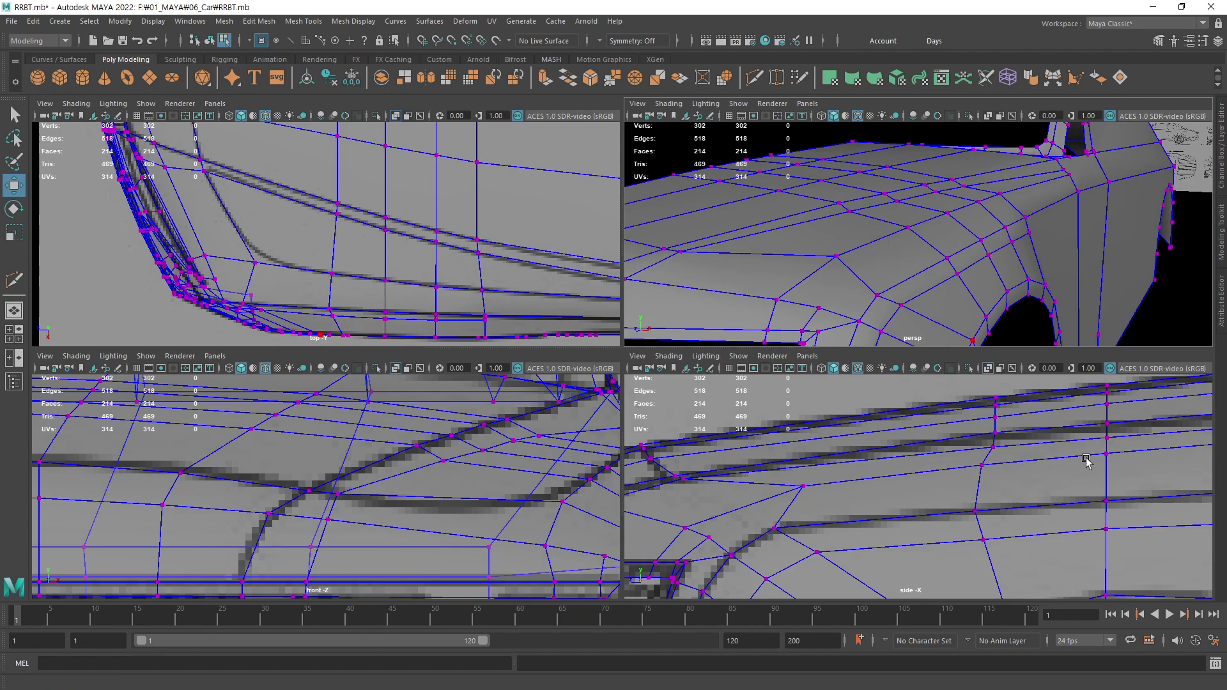
scroll(1087, 459, "down", 5)
scroll(1067, 450, "up", 2)
scroll(1067, 451, "up", 2)
scroll(1074, 453, "up", 2)
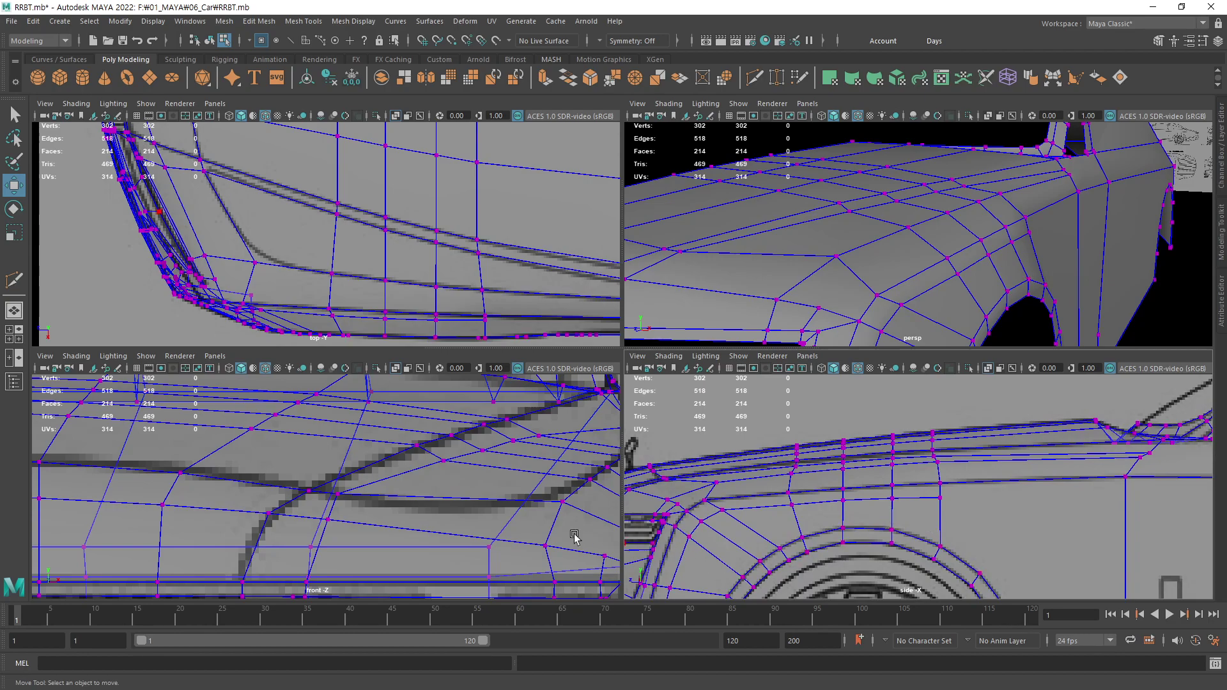
mouse_move(574, 537)
middle_mouse_down("alt")
mouse_move(361, 509)
mouse_move(447, 485)
mouse_move(365, 509)
middle_mouse_up("alt")
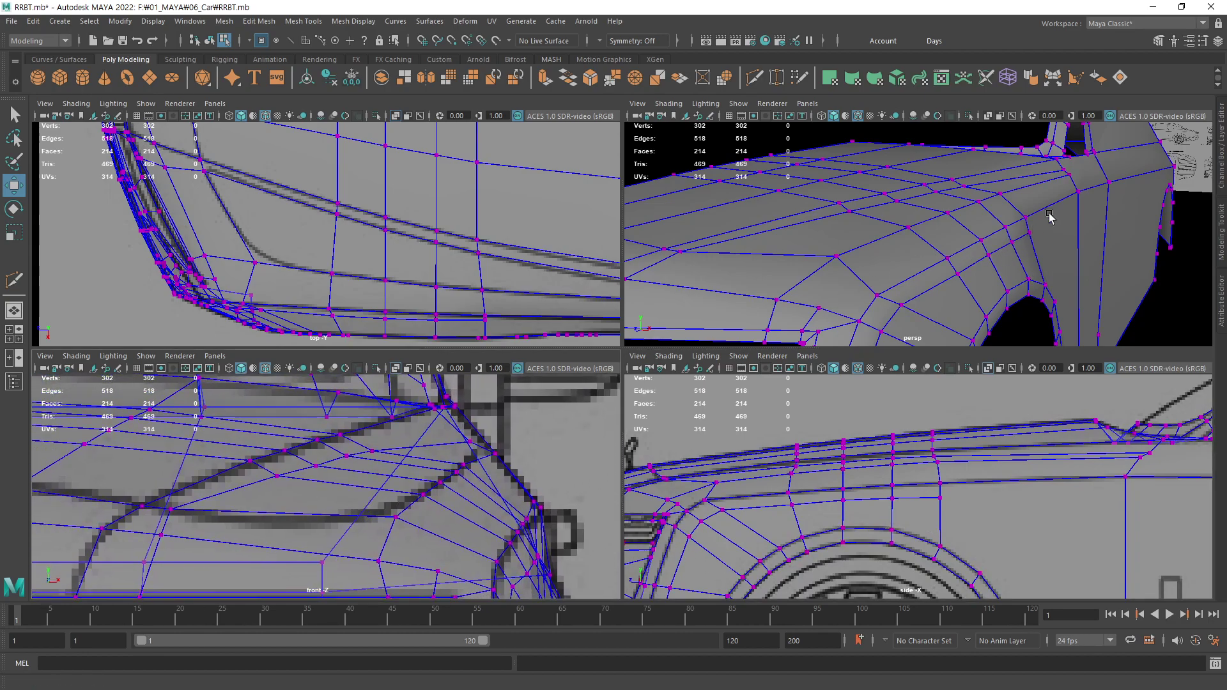
mouse_move(1048, 216)
left_mouse_down("alt")
mouse_move(1074, 192)
mouse_move(1106, 193)
left_mouse_up("alt")
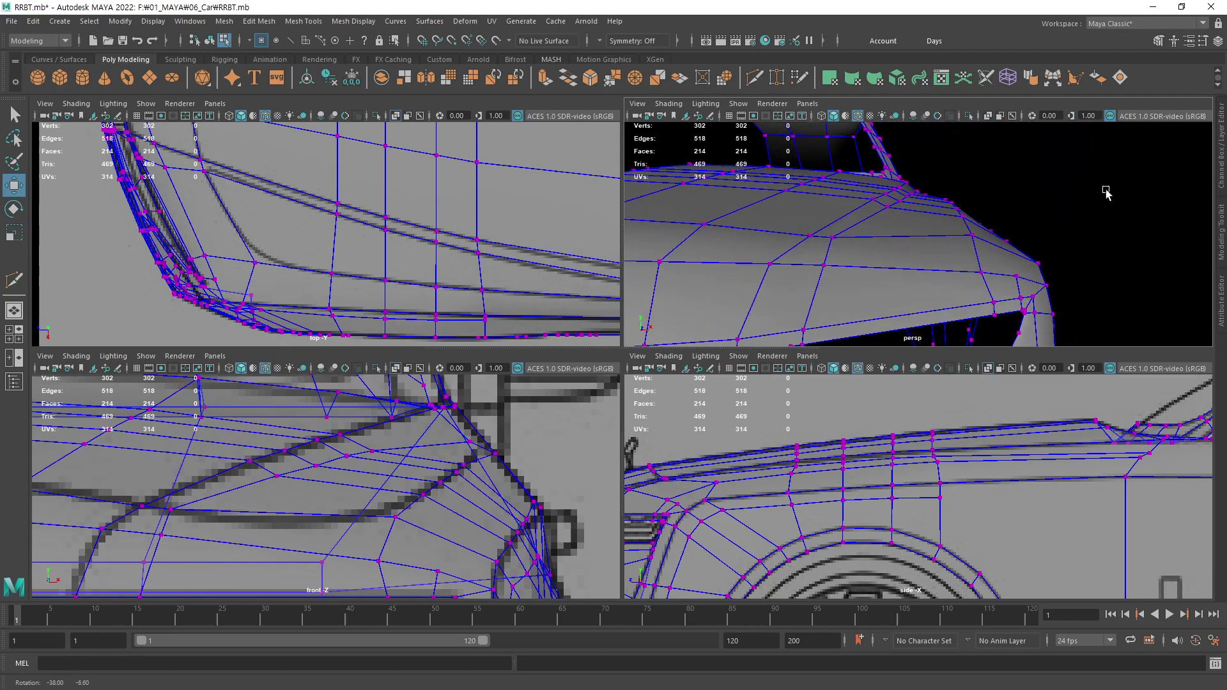
scroll(1030, 198, "up", 3)
scroll(1030, 198, "up", 3)
scroll(1032, 200, "up", 2)
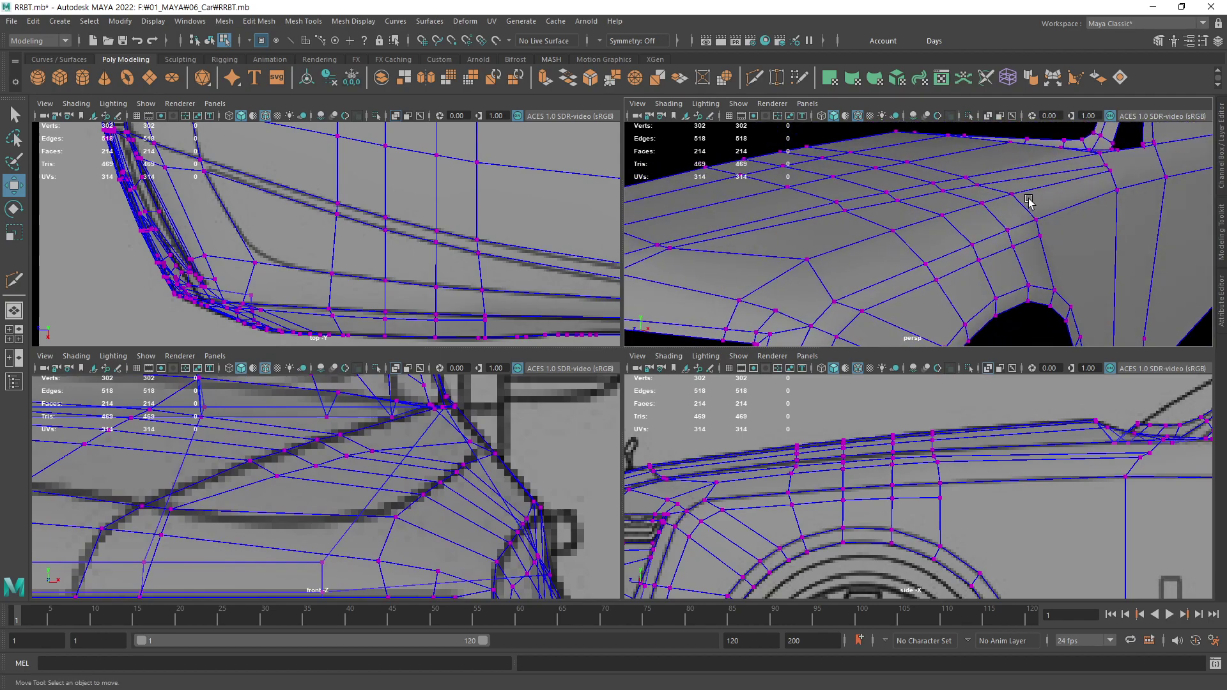
- Check the vertices above the wheel arch, then deselect the car and show the Channel Box / Layer Editor
left_click(1012, 252)
left_click_drag(1013, 256, 1040, 238, "alt")
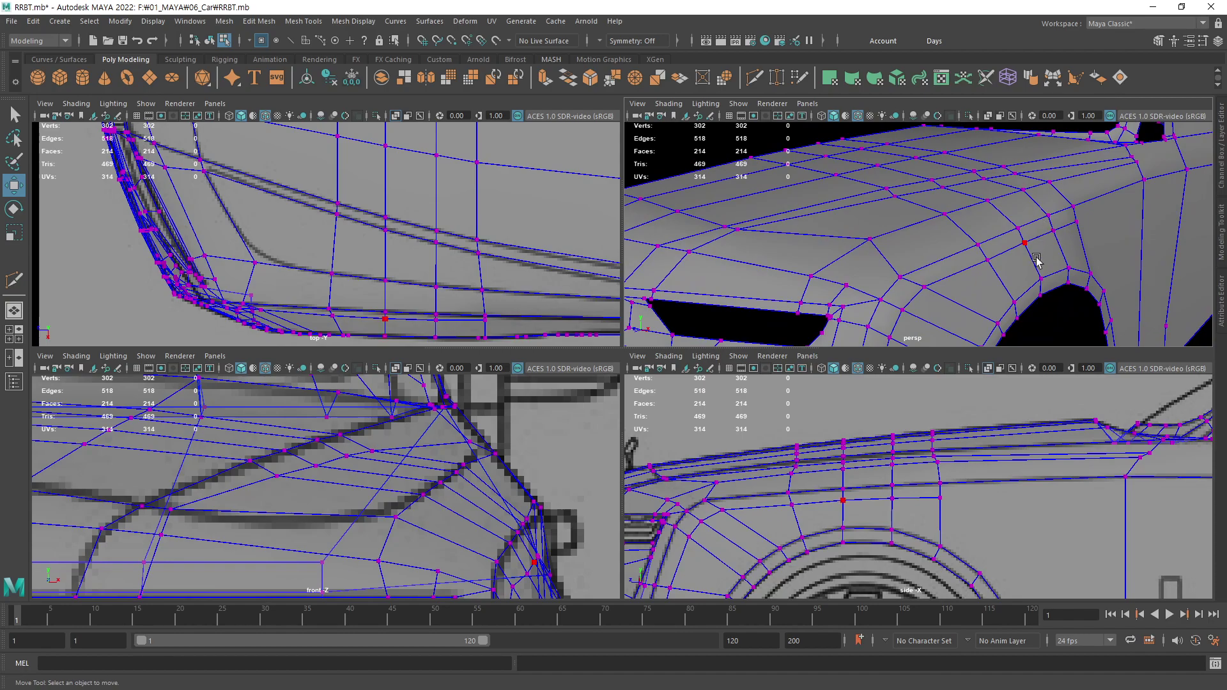
key("Right")
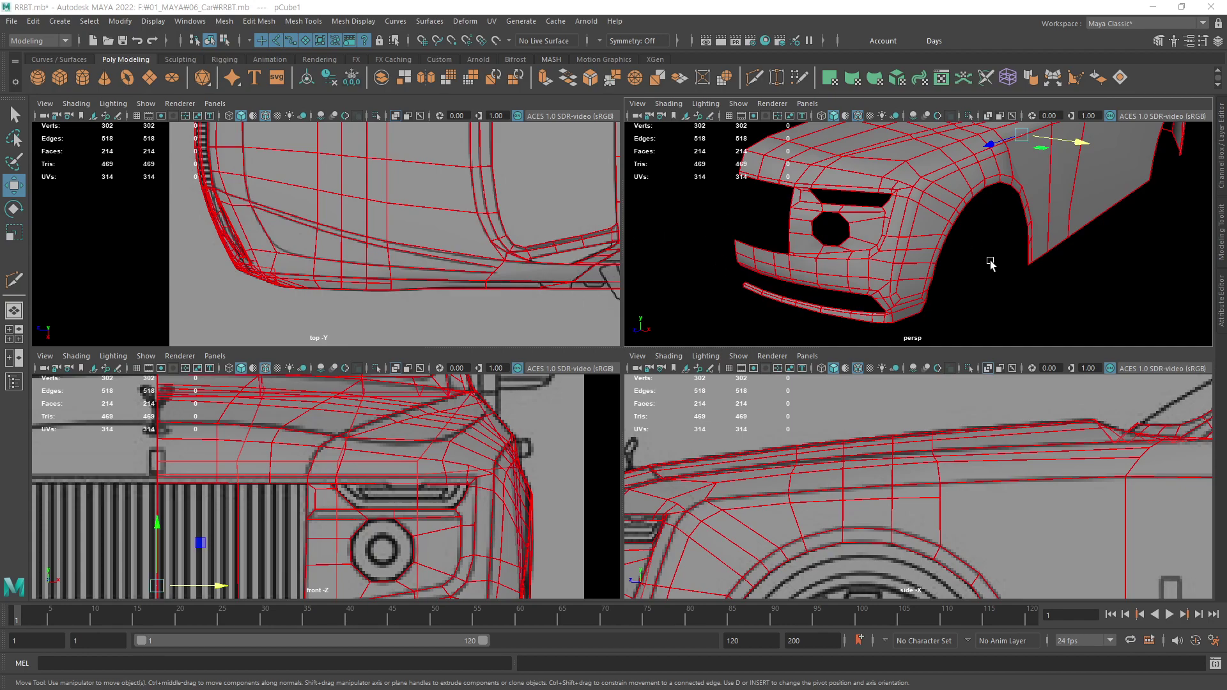
scroll(990, 262, "down", 3)
scroll(707, 230, "down", 5)
mouse_move(707, 230)
left_mouse_down("alt")
mouse_move(1024, 231)
mouse_move(1053, 151)
left_mouse_up("alt")
left_click(1048, 136)
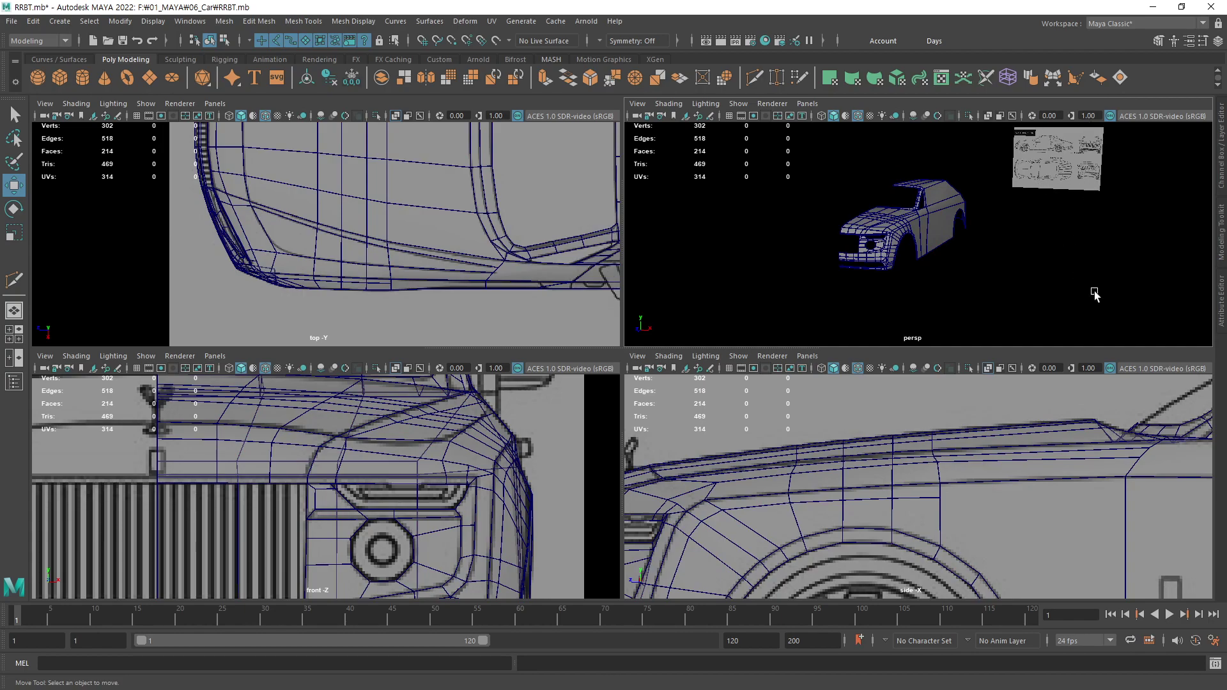
left_click(1221, 169)
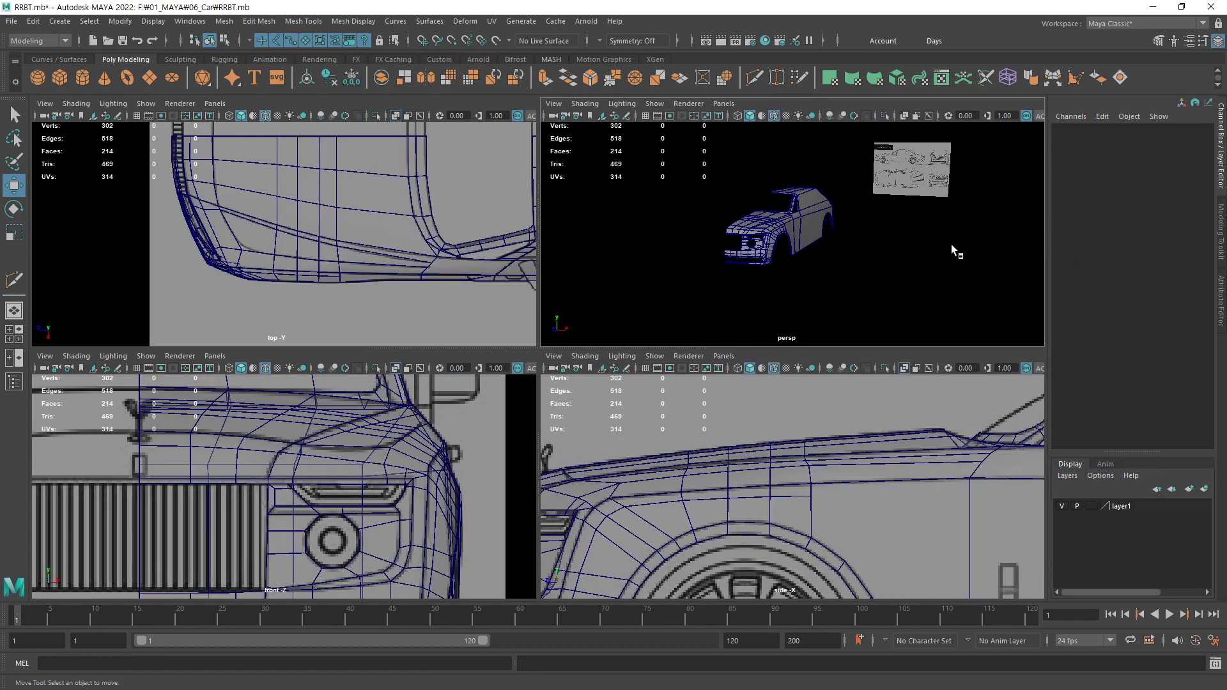
- Select the blueprint image plane imagePlane1 and orbit the perspective view around it
left_click(938, 191)
mouse_move(938, 192)
left_mouse_down("alt")
mouse_move(895, 239)
mouse_move(822, 221)
left_mouse_up("alt")
scroll(894, 240, "down", 3)
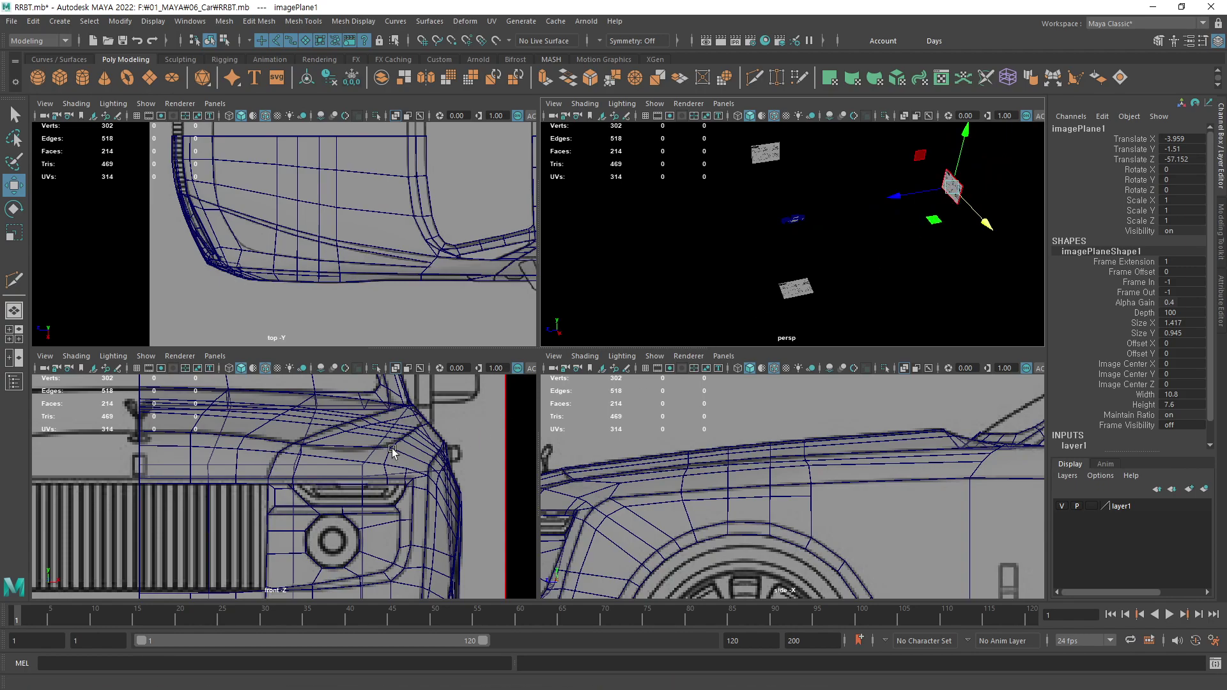
scroll(278, 481, "down", 3)
scroll(278, 480, "down", 3)
scroll(278, 481, "down", 2)
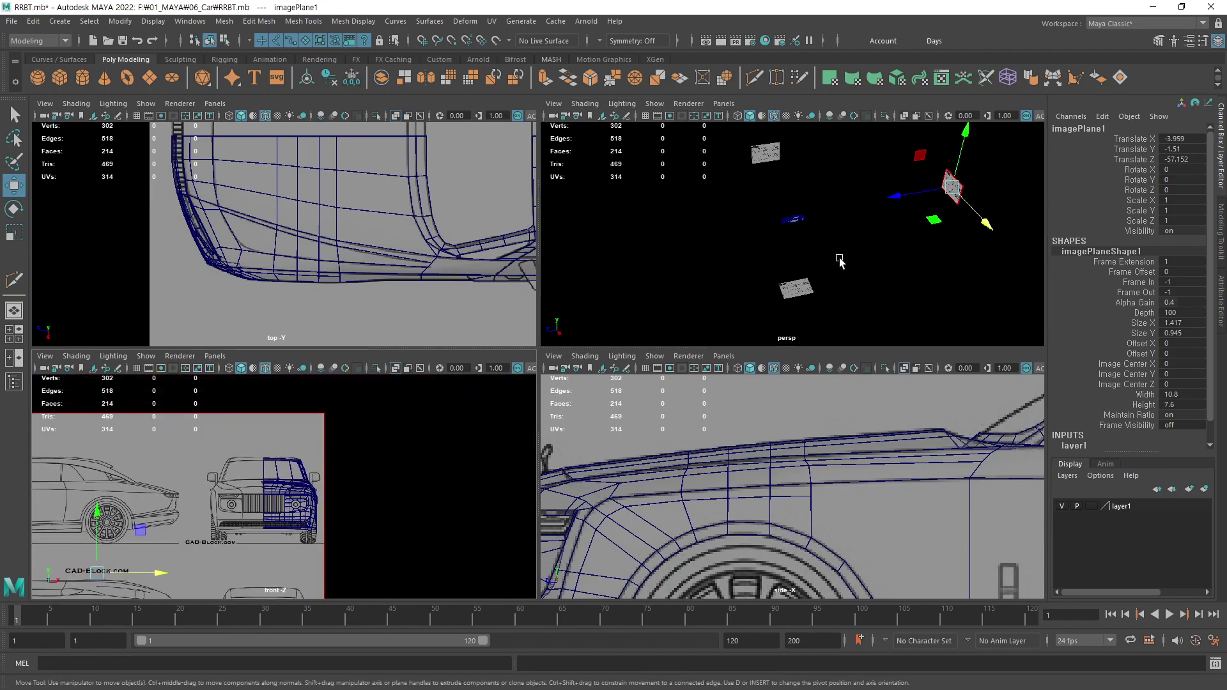
mouse_move(839, 262)
left_mouse_down("alt")
mouse_move(961, 206)
mouse_move(559, 301)
left_mouse_up("alt")
- Duplicate imagePlane1 and move the copy, imagePlane4, to Translate Z 47.901
key("ctrl+d")
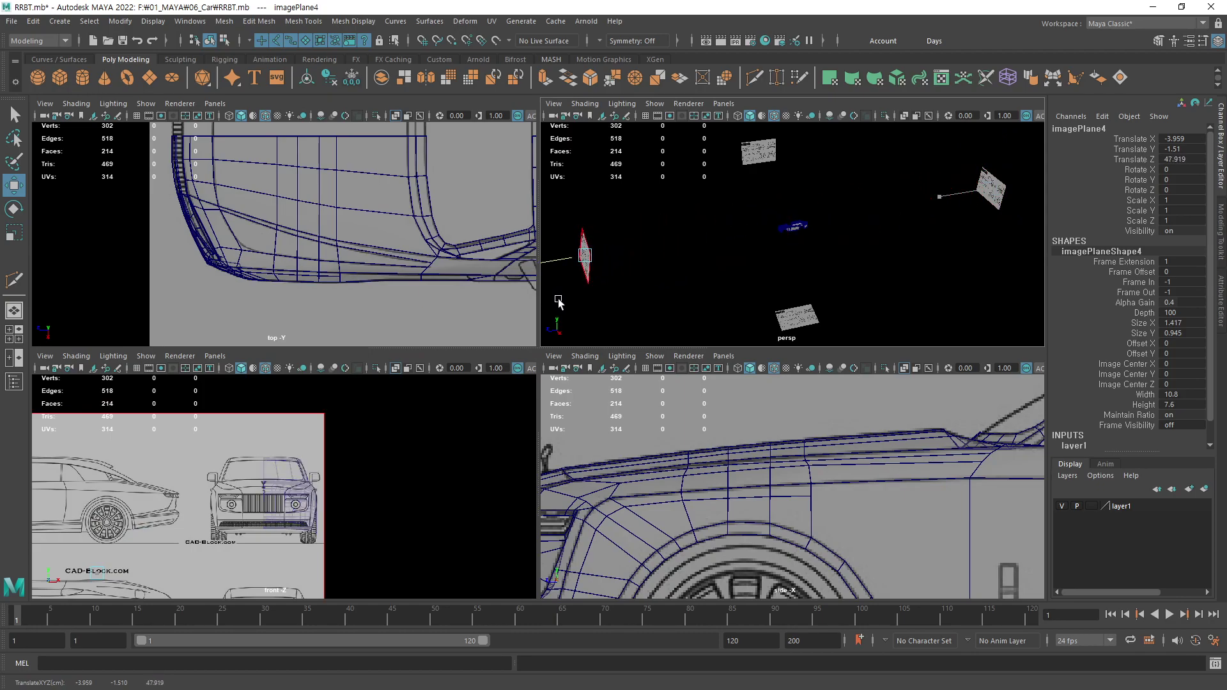
key("w")
left_click_drag(854, 238, 861, 226, "alt")
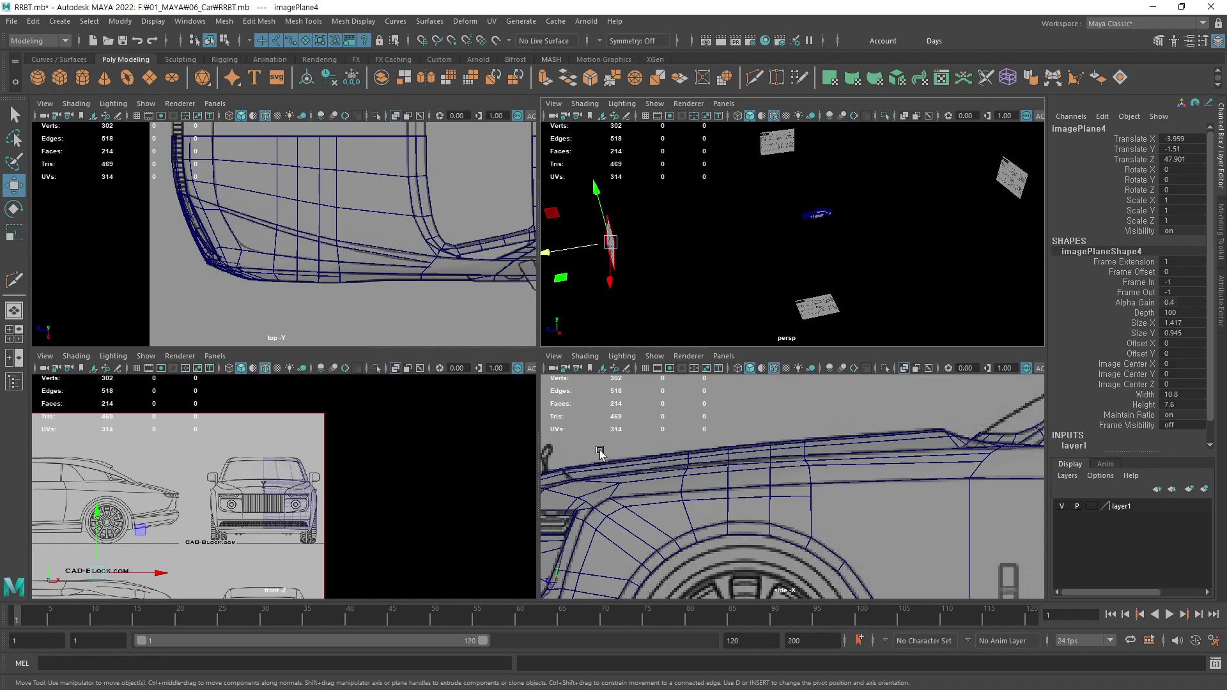
scroll(269, 524, "down", 2)
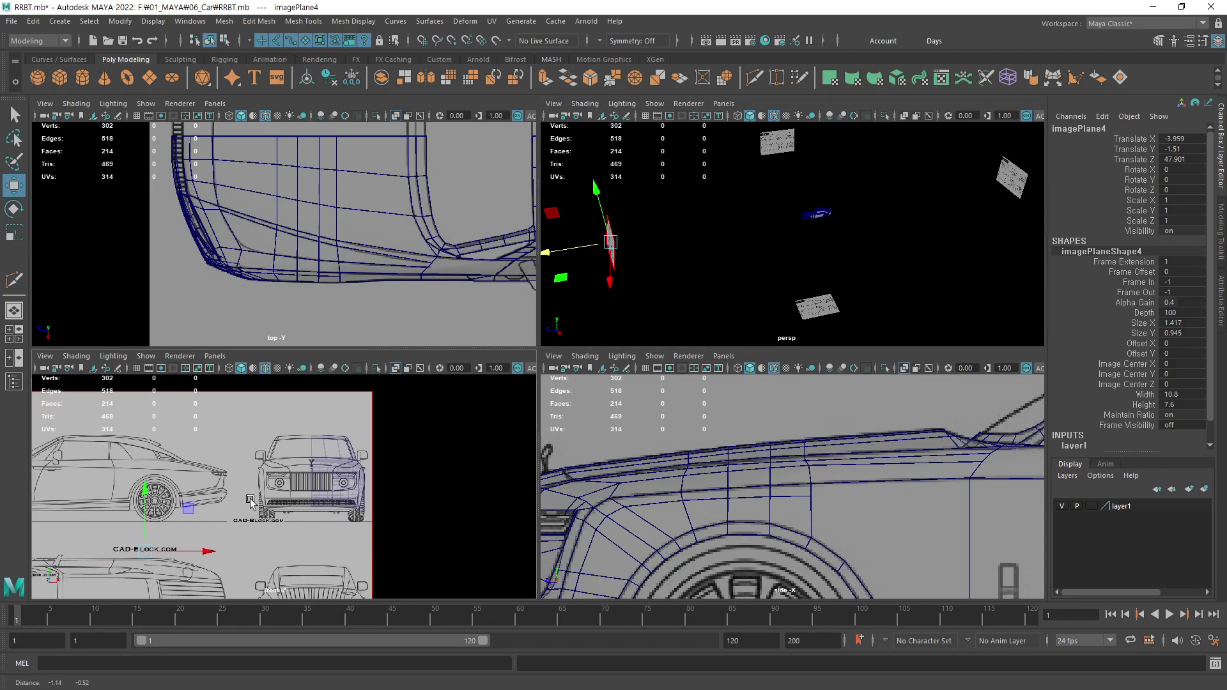
scroll(269, 524, "down", 2)
scroll(270, 524, "down", 2)
scroll(269, 524, "down", 2)
scroll(271, 524, "down", 1)
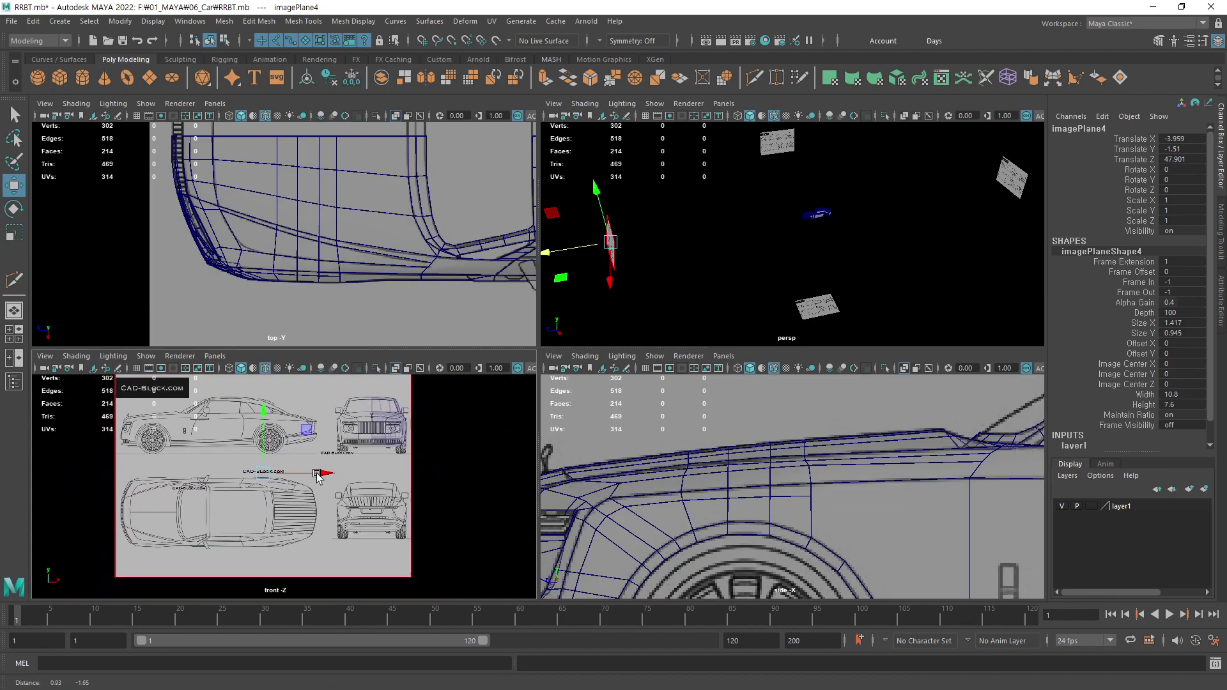
scroll(313, 479, "down", 1)
scroll(359, 432, "down", 1)
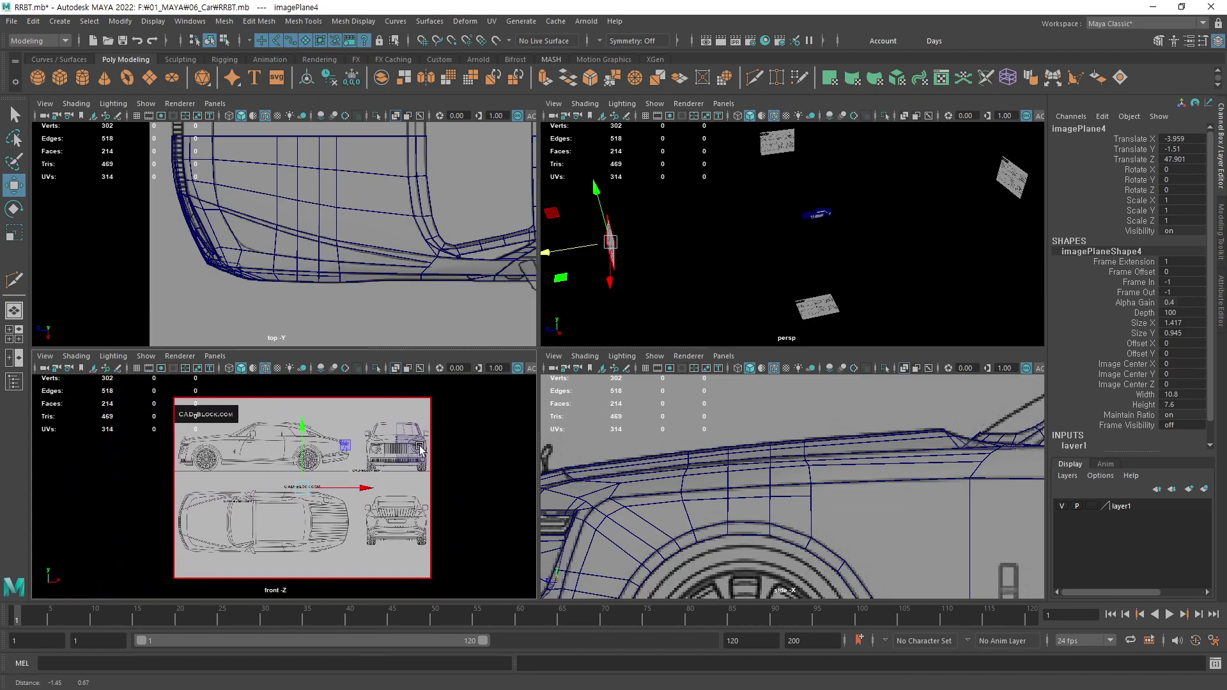
middle_click_drag(343, 441, 374, 453, "alt")
- Switch the front viewport to a new Back orthographic camera, back1, centered on the blueprint
left_click(216, 357)
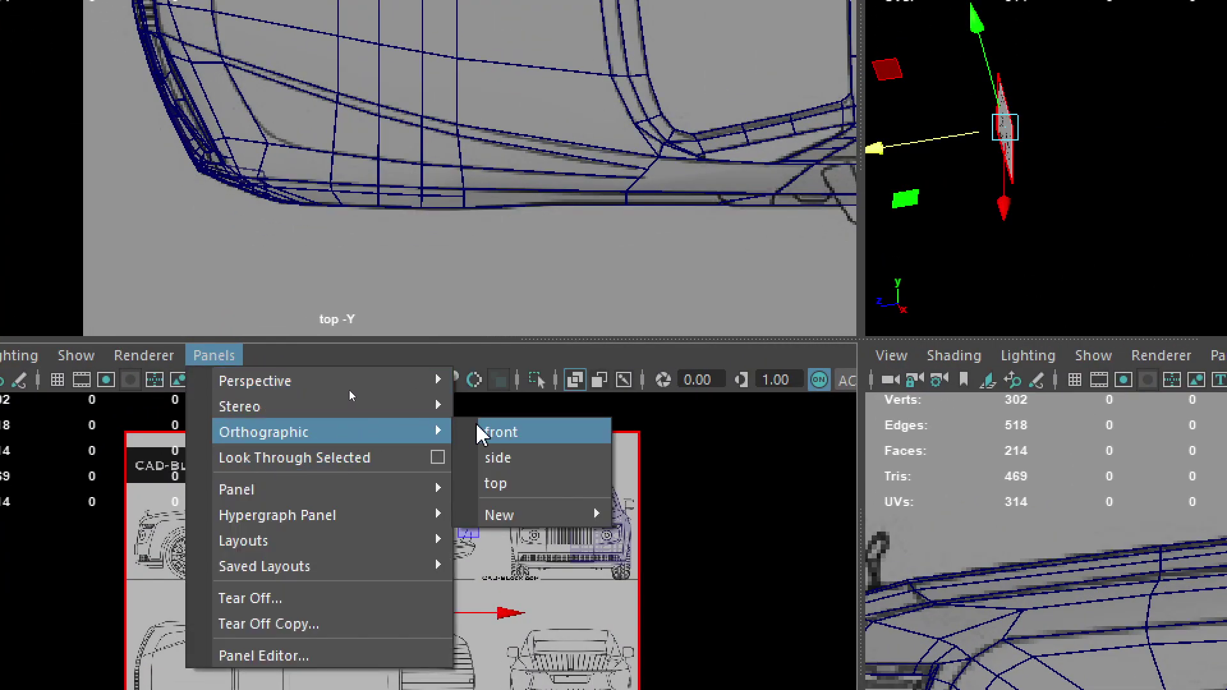
mouse_move(263, 431)
mouse_move(517, 515)
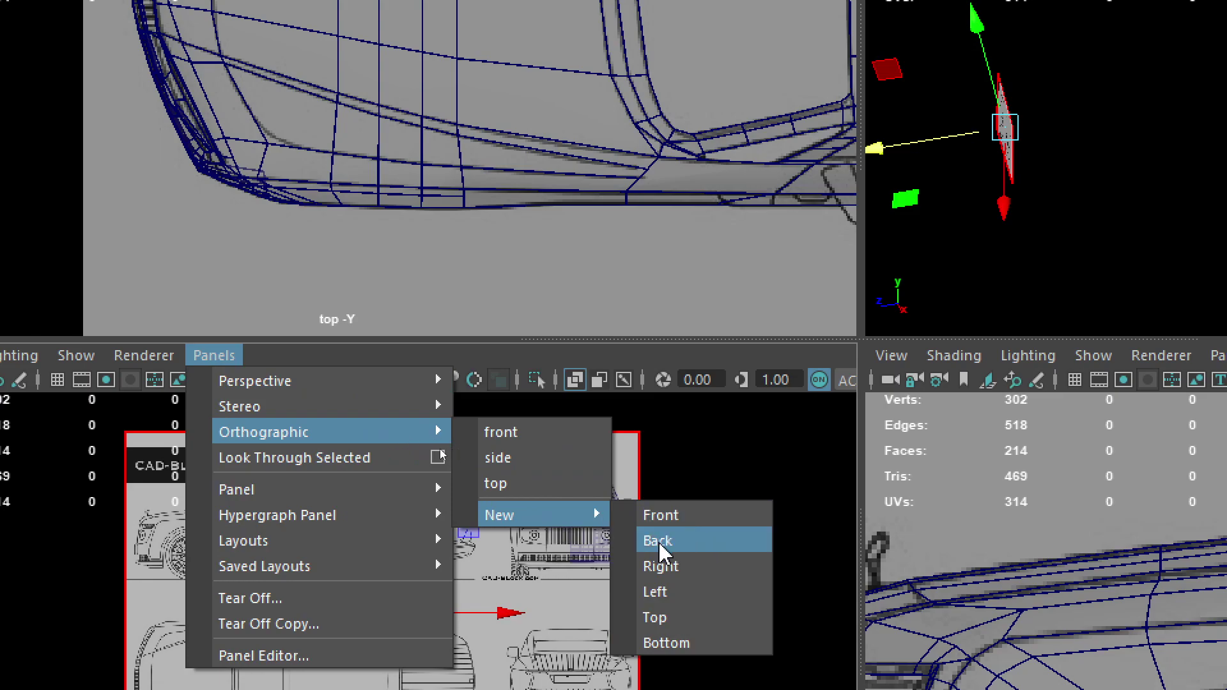
left_click(683, 540)
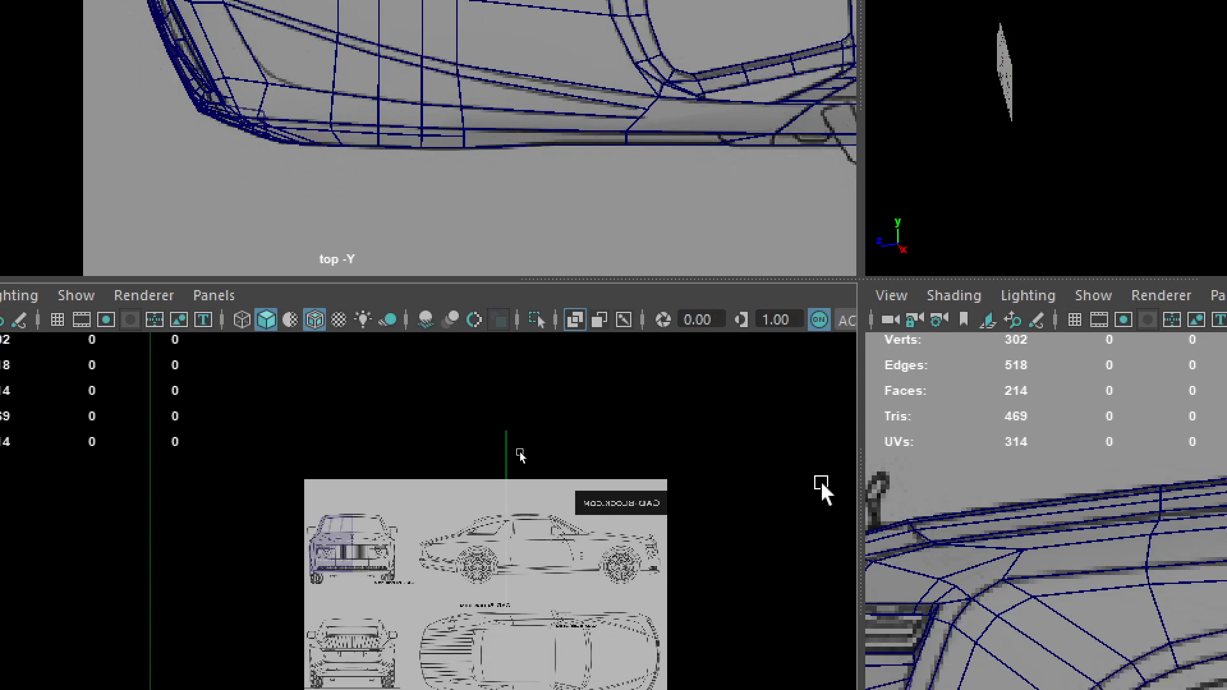
middle_click_drag(689, 542, 650, 489, "alt")
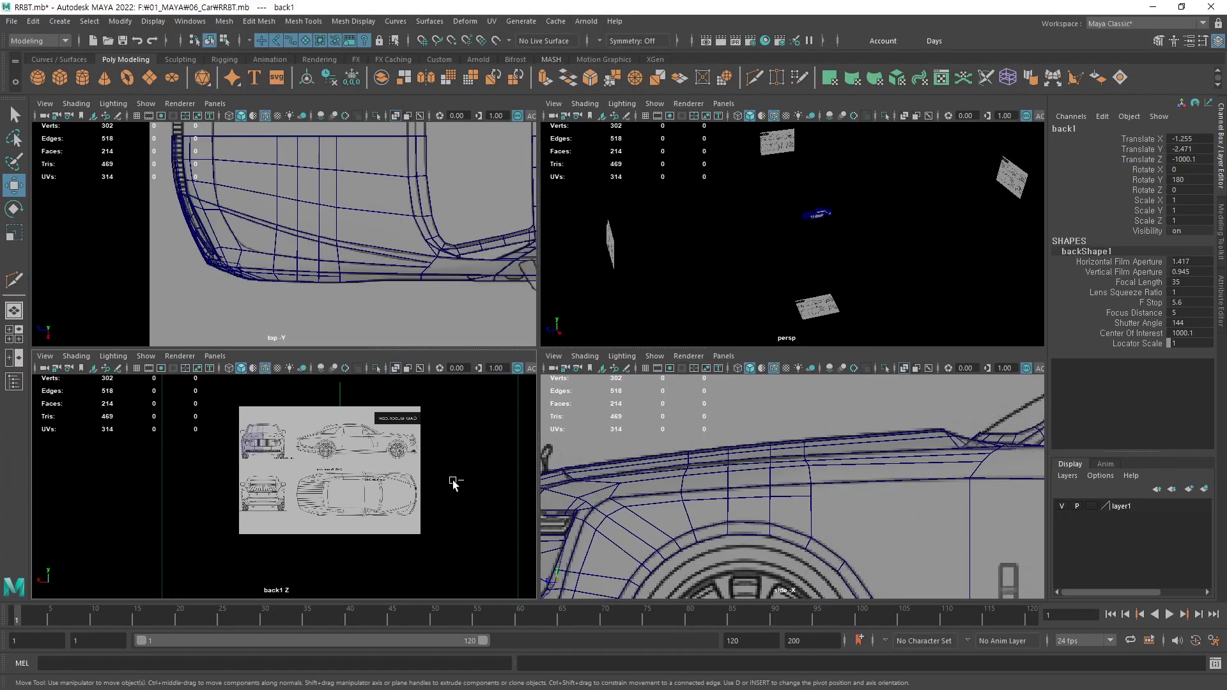
middle_click_drag(706, 260, 714, 262, "alt")
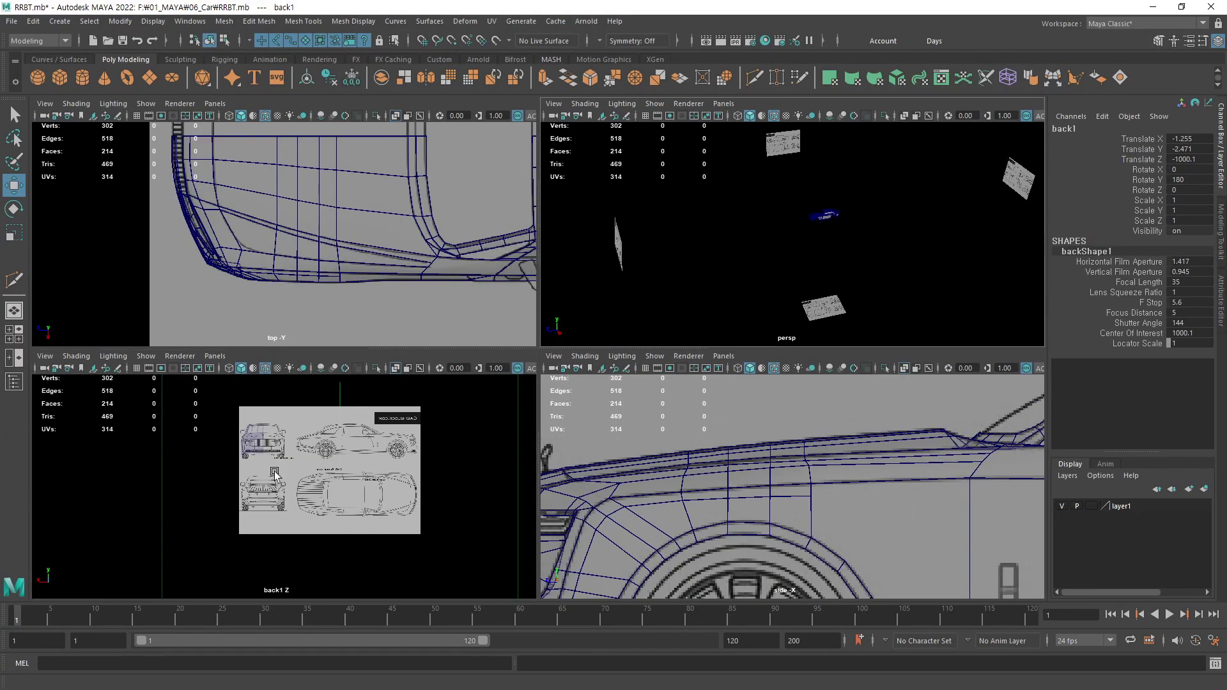
- Move the back1 camera in toward the car to Translate Z -56.16
scroll(765, 254, "down", 4)
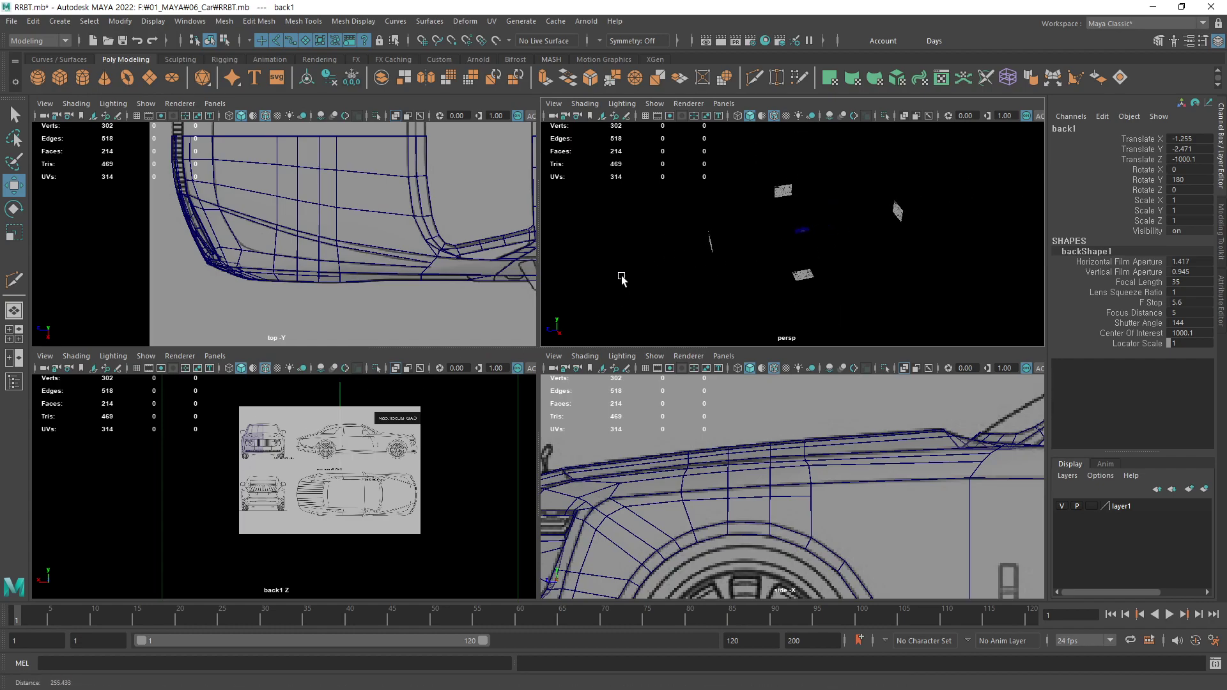
scroll(765, 254, "down", 1)
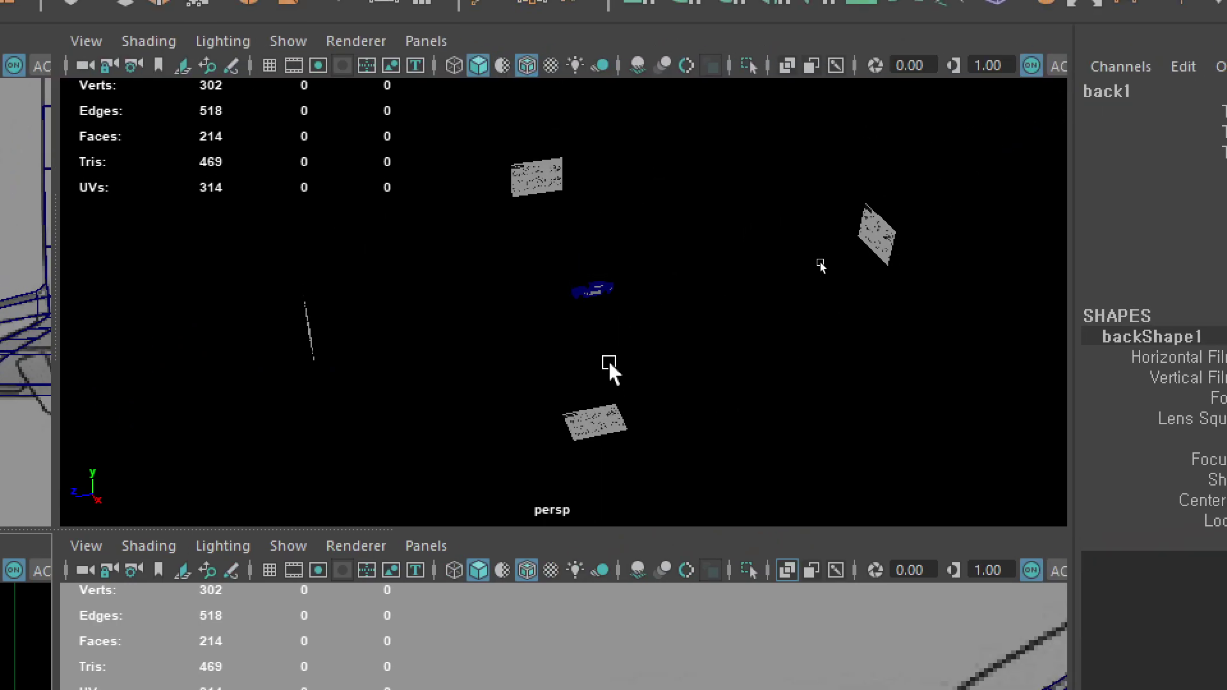
mouse_move(608, 362)
left_mouse_down("alt")
mouse_move(824, 258)
mouse_move(819, 276)
left_mouse_up("alt")
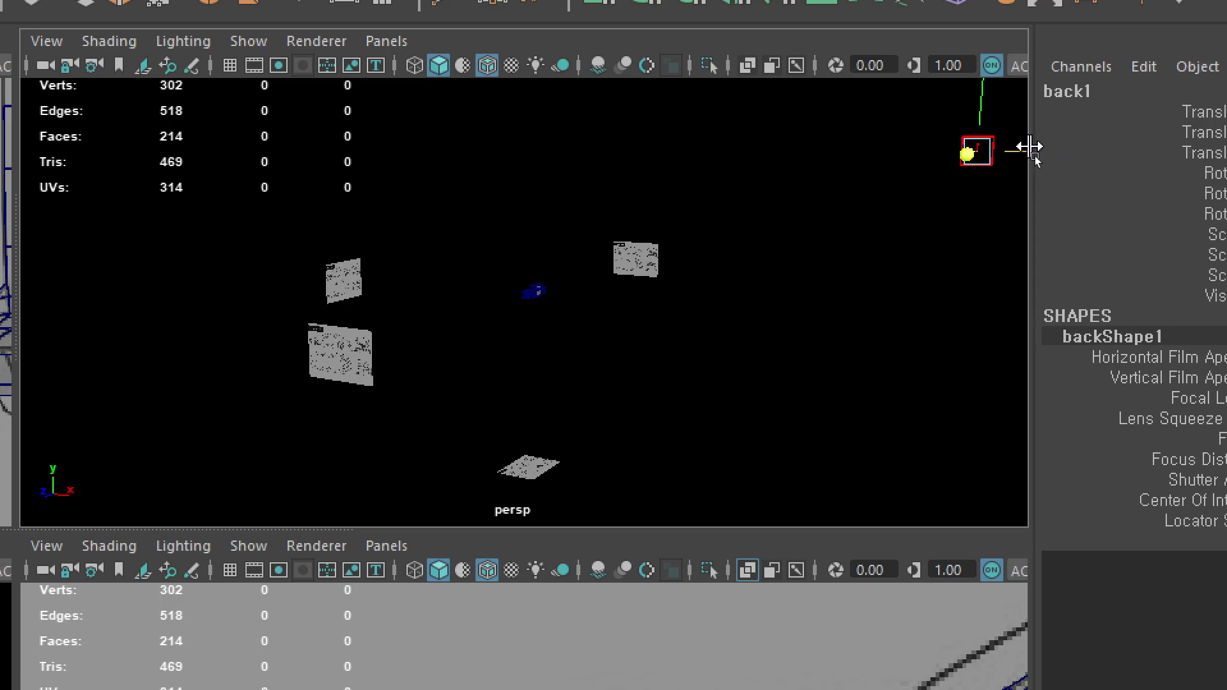
mouse_move(808, 309)
middle_mouse_down()
mouse_move(733, 384)
mouse_move(662, 361)
middle_mouse_up()
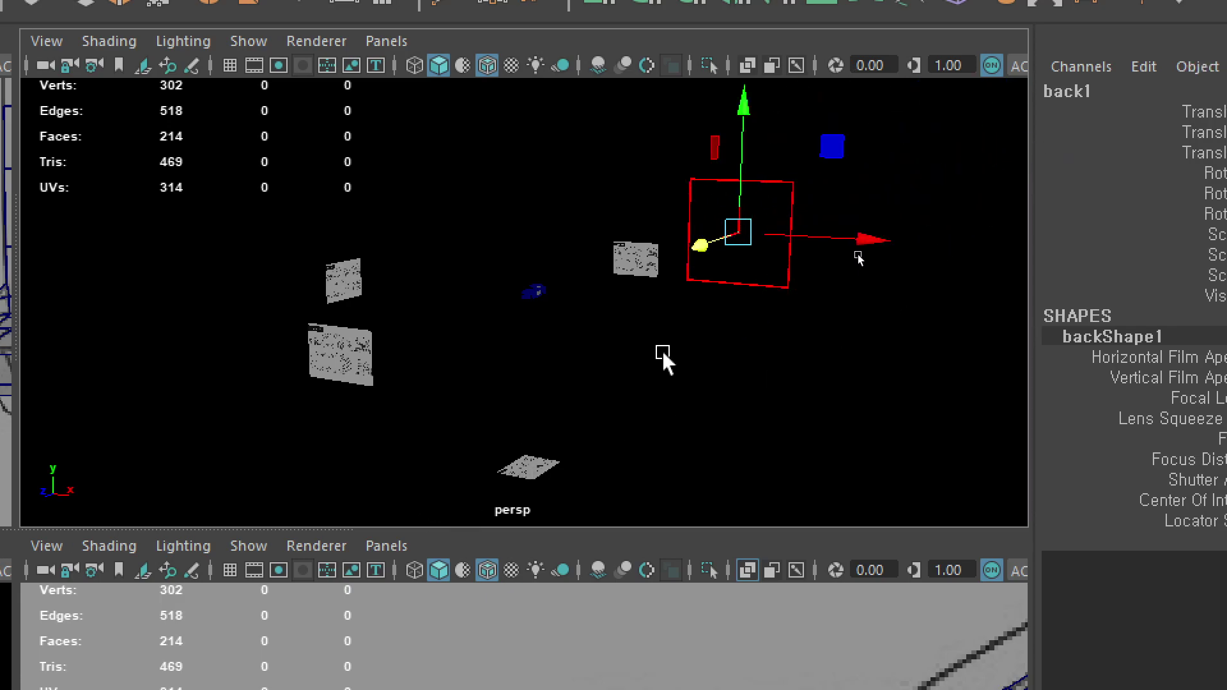
mouse_move(663, 361)
left_mouse_down("alt")
mouse_move(585, 271)
mouse_move(520, 300)
mouse_move(807, 244)
left_mouse_up("alt")
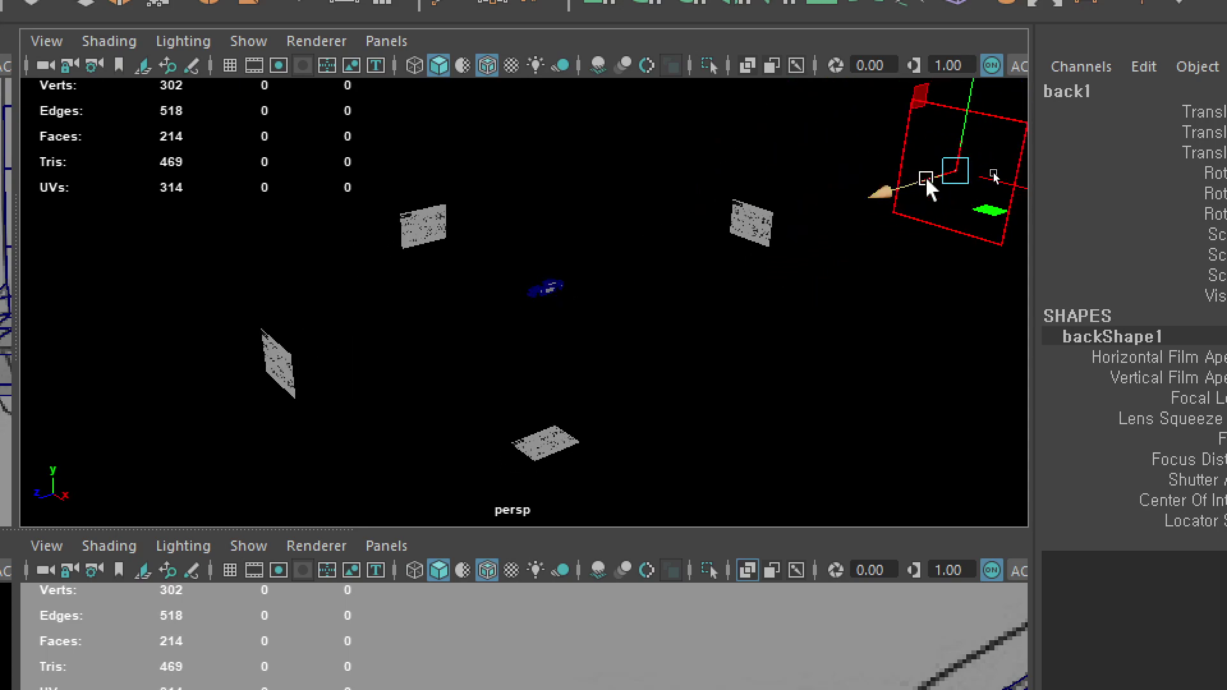
middle_click_drag(925, 178, 717, 282)
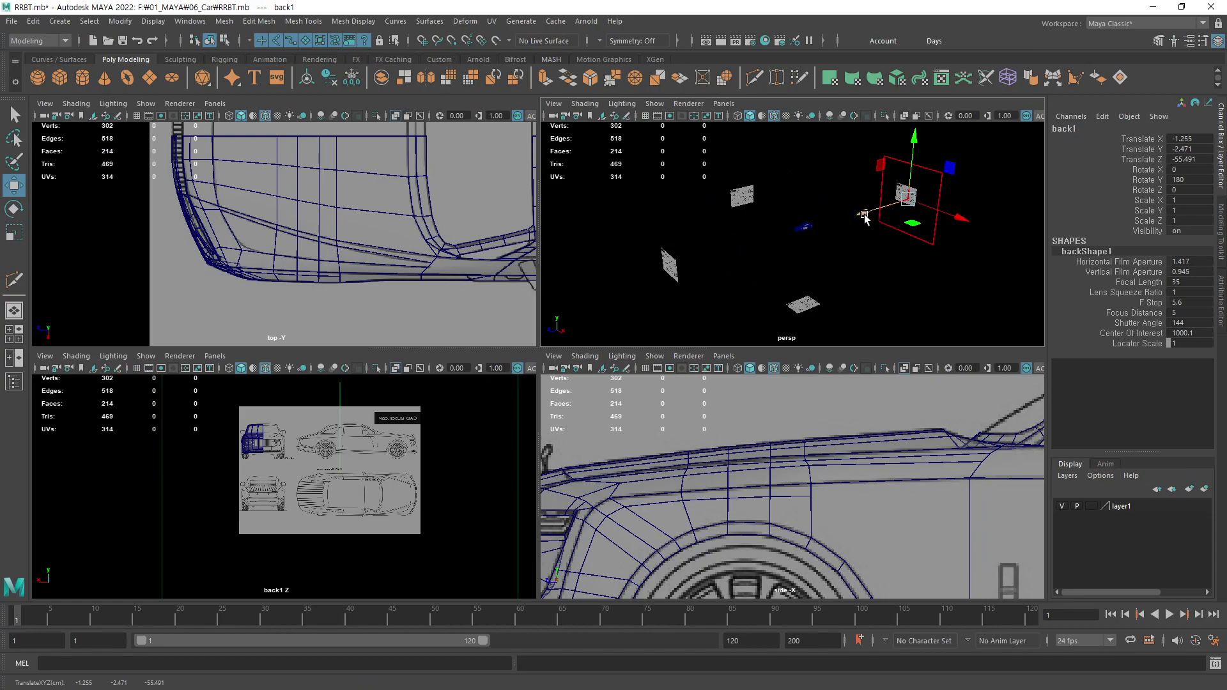
mouse_move(863, 212)
left_mouse_down()
mouse_move(887, 213)
mouse_move(864, 225)
mouse_move(877, 211)
left_mouse_up()
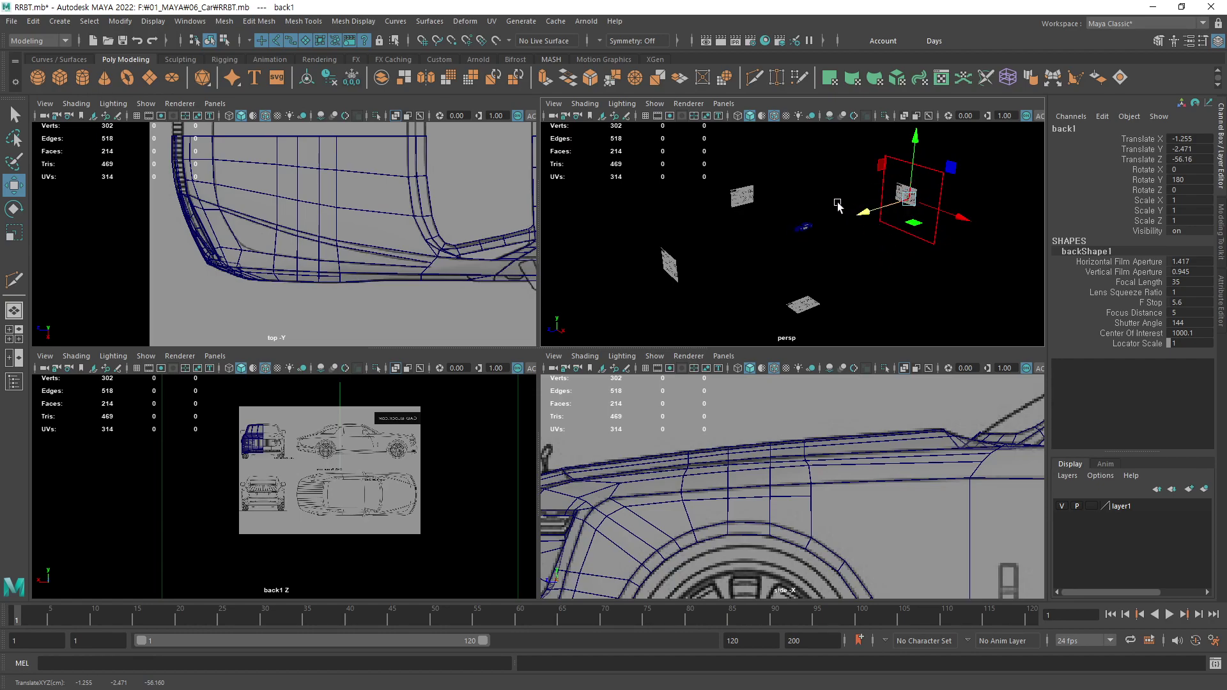
- Set layer1 to reference display and raise imagePlane4 to line up with the car
left_click(1092, 507)
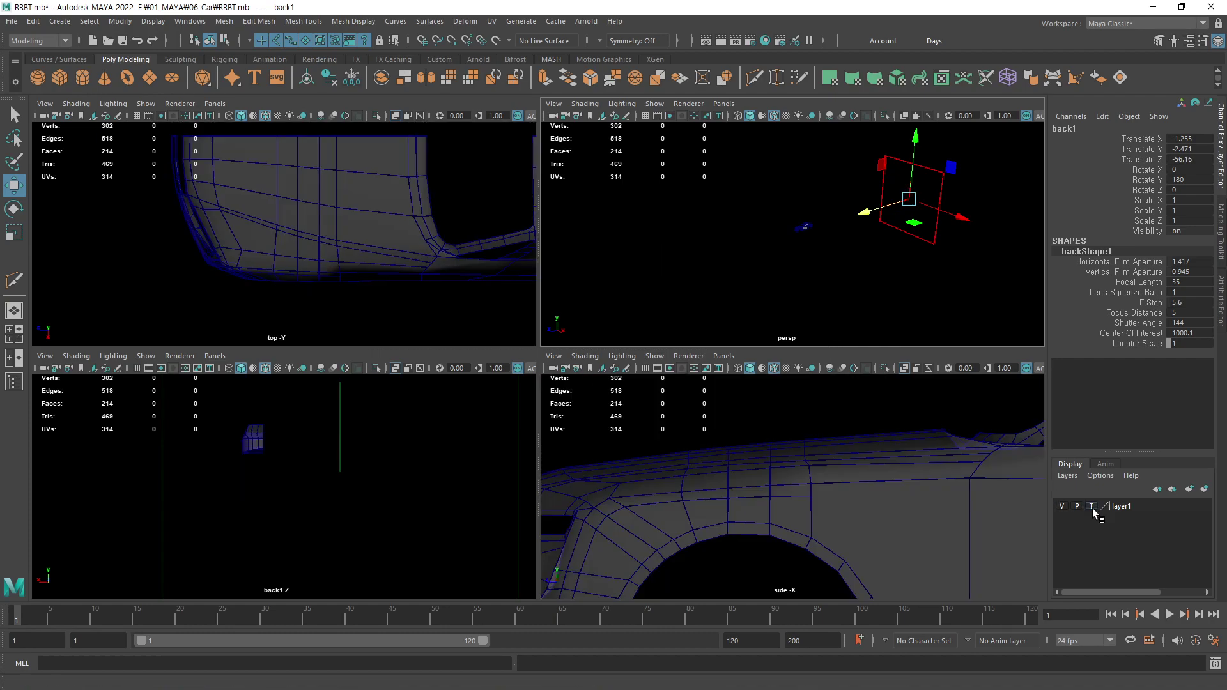
left_click(1092, 506)
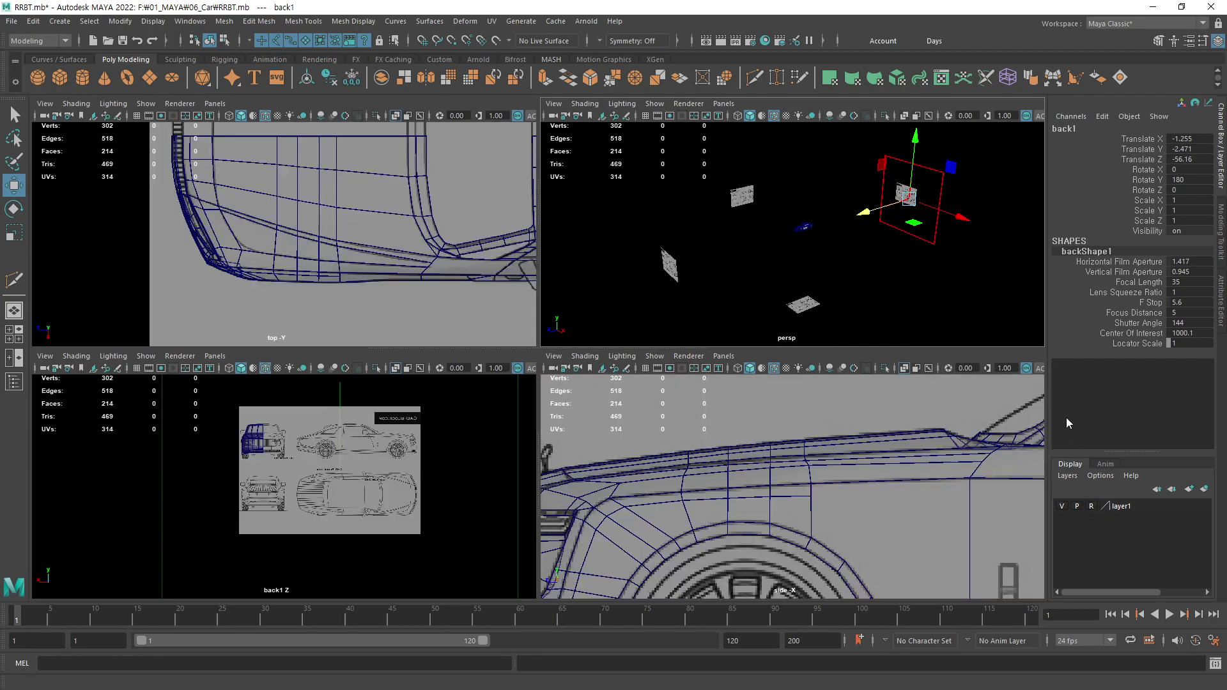
left_click(906, 282)
scroll(362, 428, "up", 5)
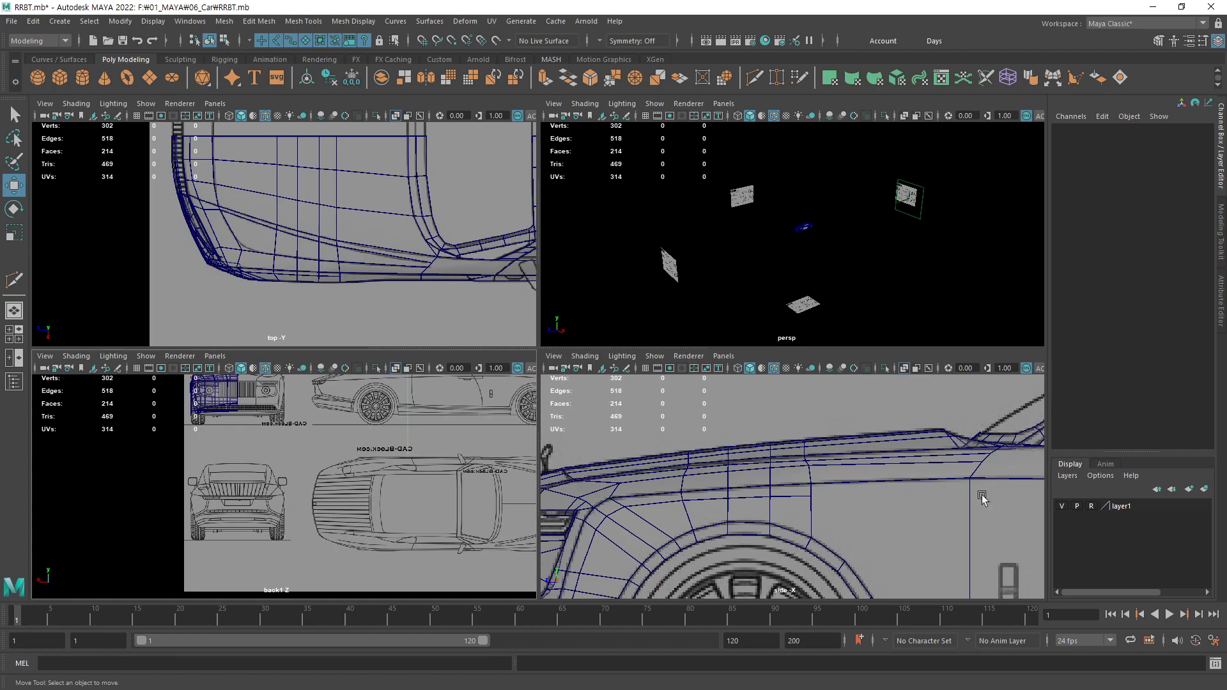
left_click(326, 505)
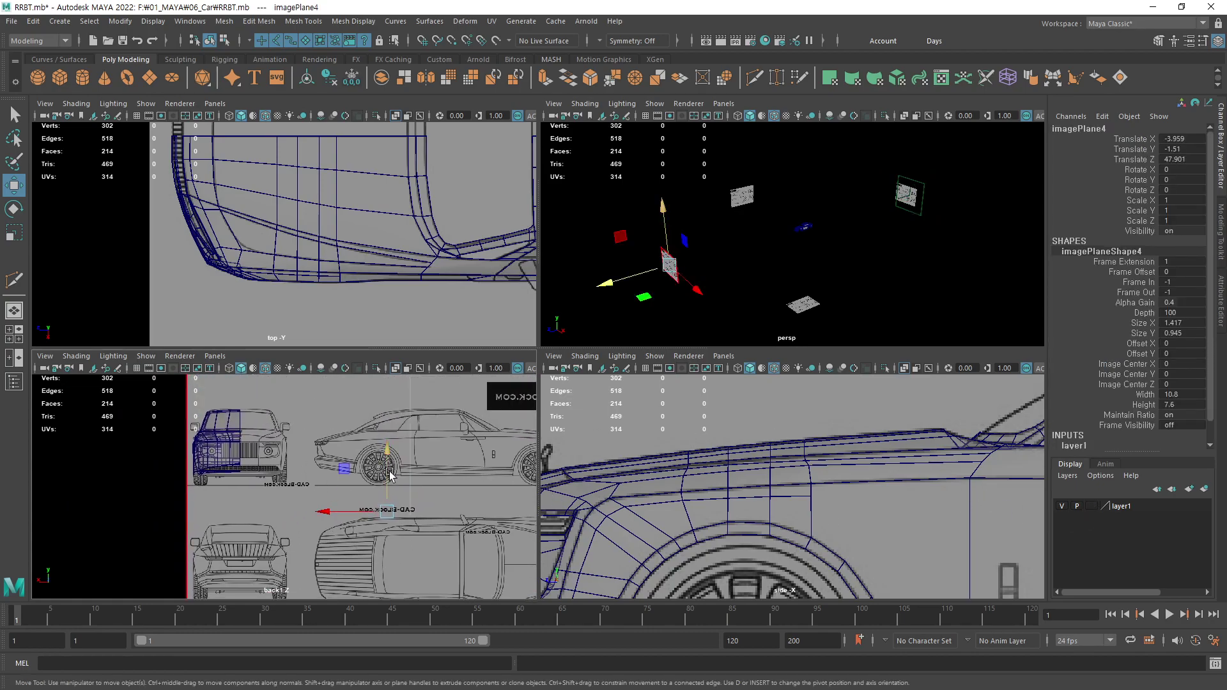
left_click_drag(384, 415, 386, 372)
- In the maximized back view, fine-tune imagePlane4's height to match the car wireframe
key("space")
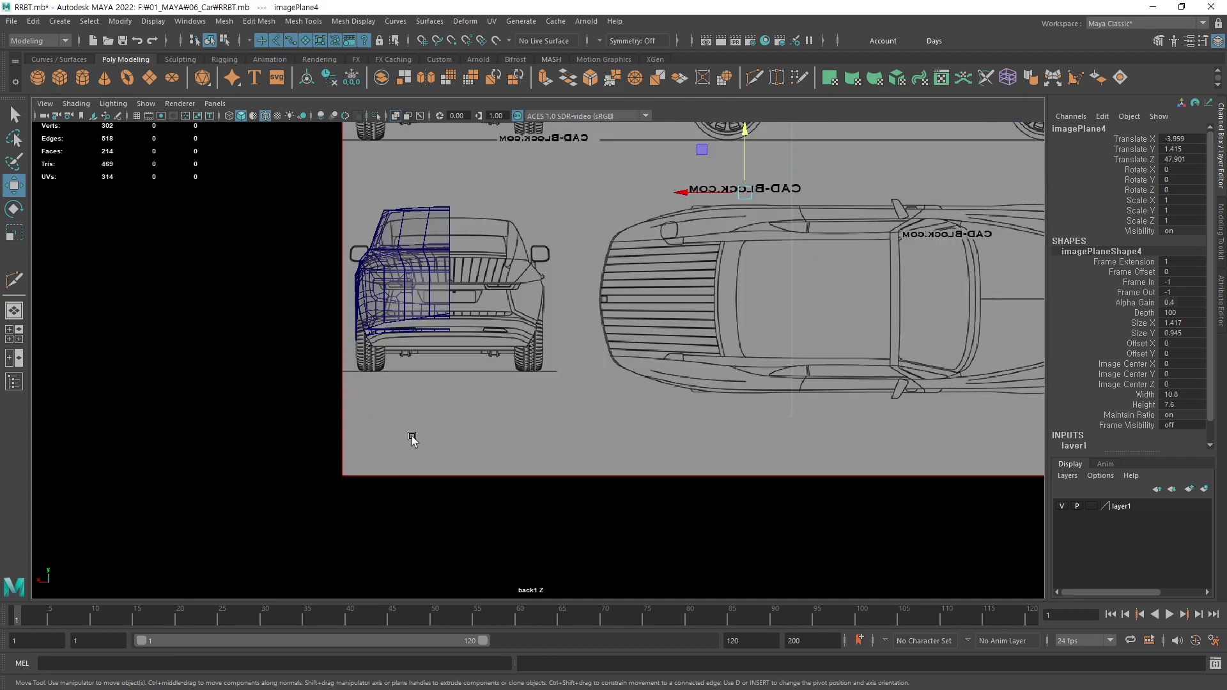
scroll(475, 324, "up", 2)
scroll(513, 332, "up", 2)
scroll(553, 341, "up", 2)
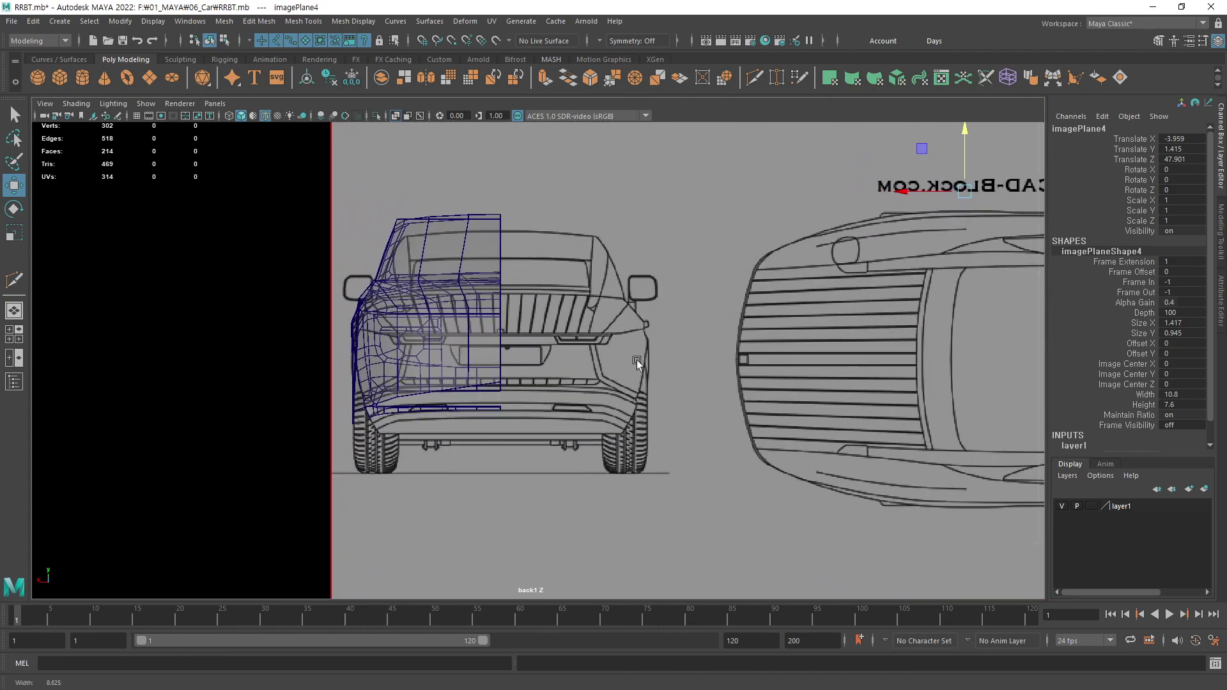
scroll(630, 358, "up", 2)
middle_click_drag(630, 359, 635, 332)
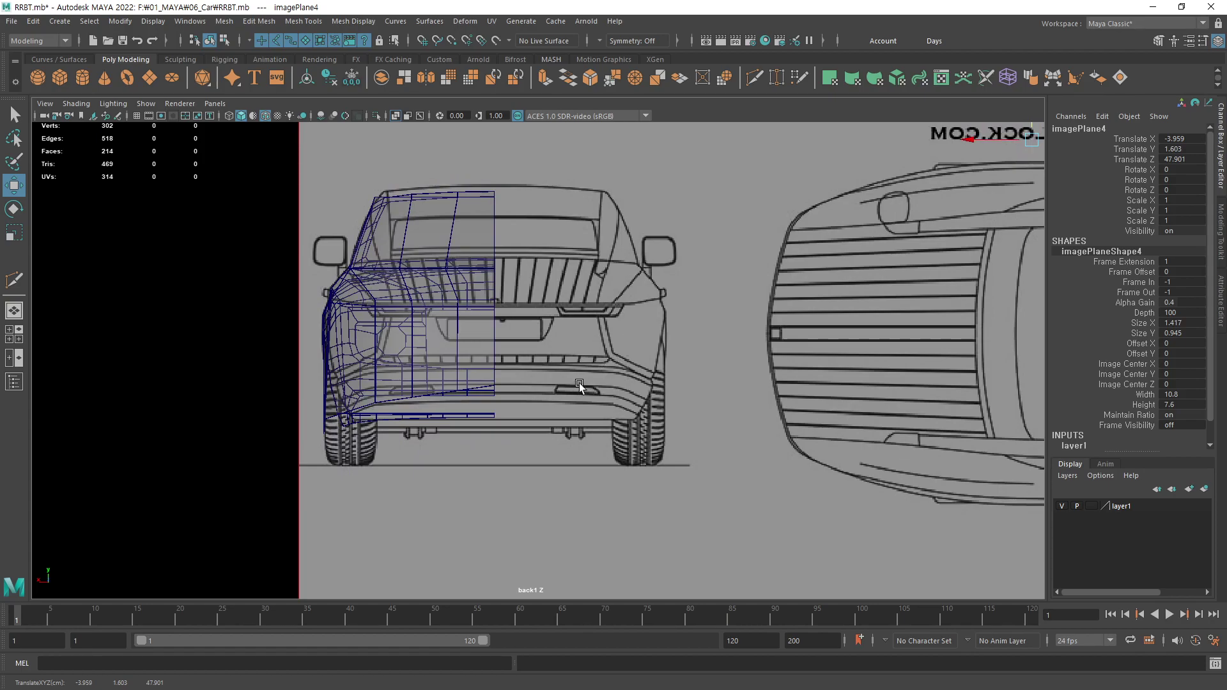
scroll(357, 301, "up", 1)
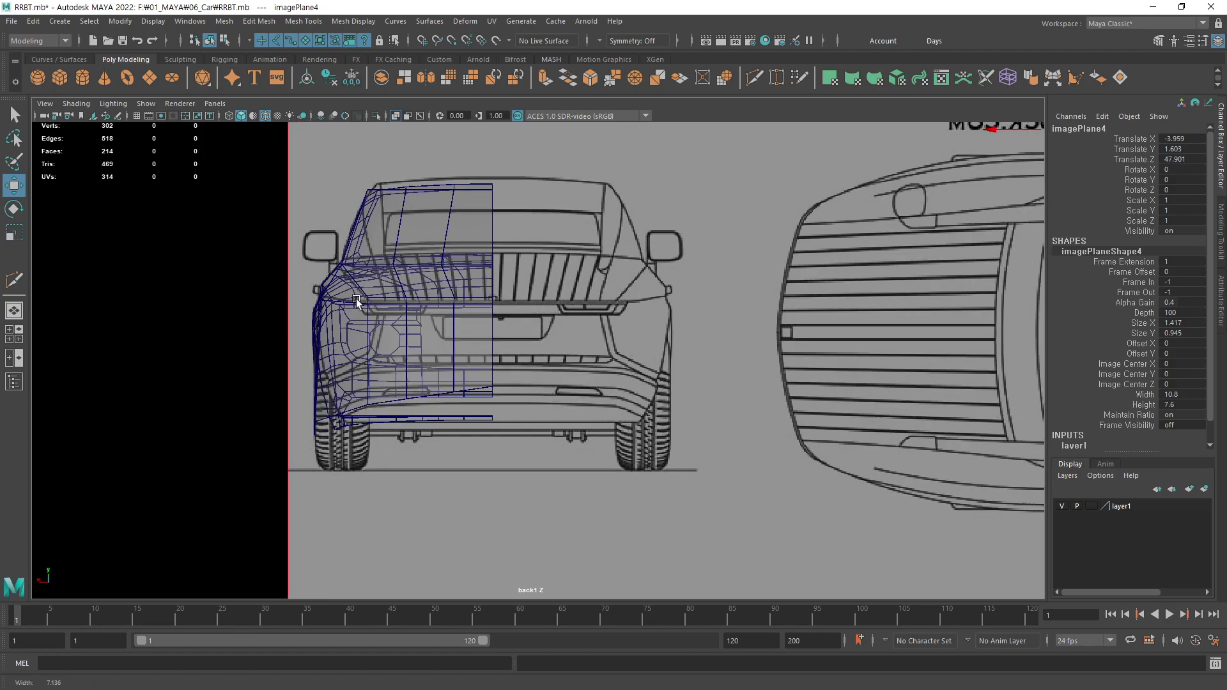
scroll(764, 277, "up", 3)
scroll(665, 378, "up", 2)
middle_click_drag(484, 336, 486, 343)
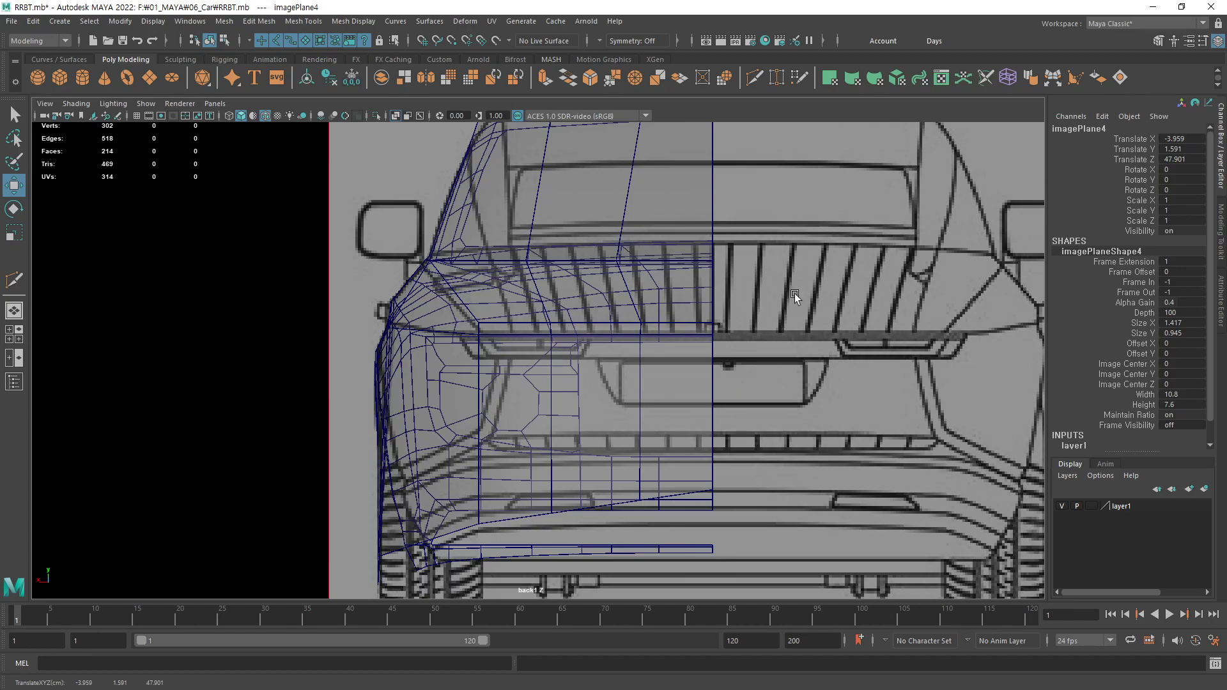
- Make layer1 an unselectable reference again and return to the four-view layout
scroll(789, 293, "down", 2)
scroll(741, 319, "down", 3)
scroll(716, 349, "down", 3)
scroll(721, 363, "down", 2)
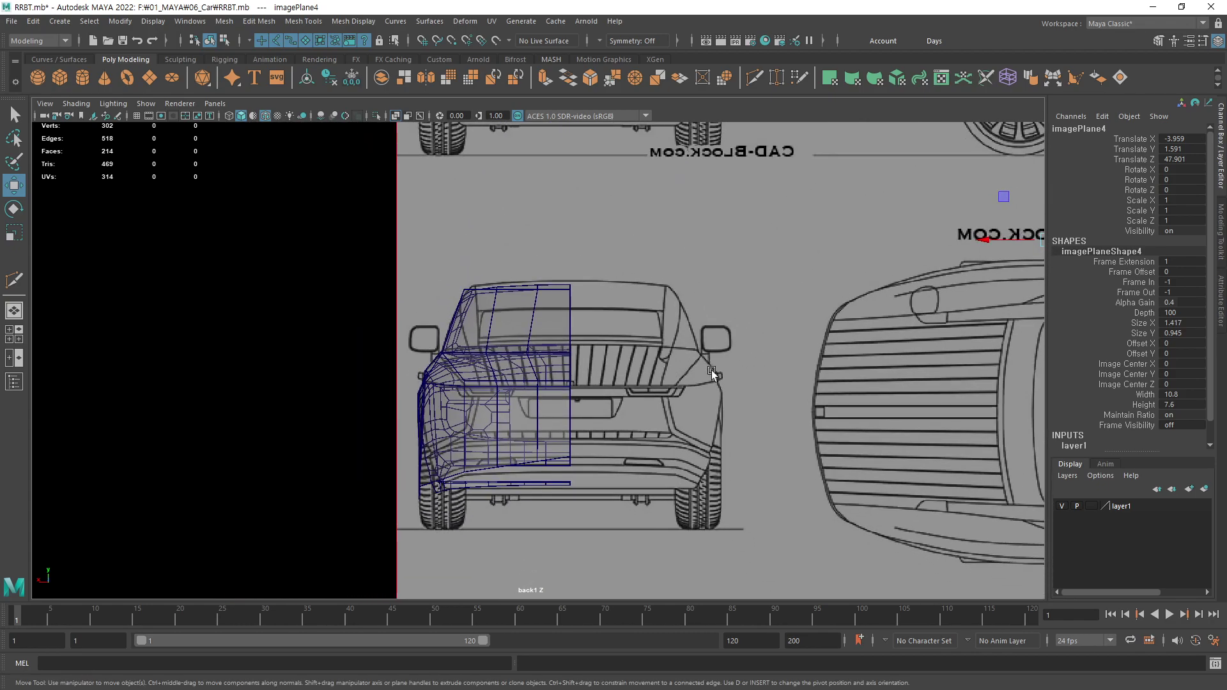
scroll(706, 351, "up", 1)
scroll(799, 345, "up", 1)
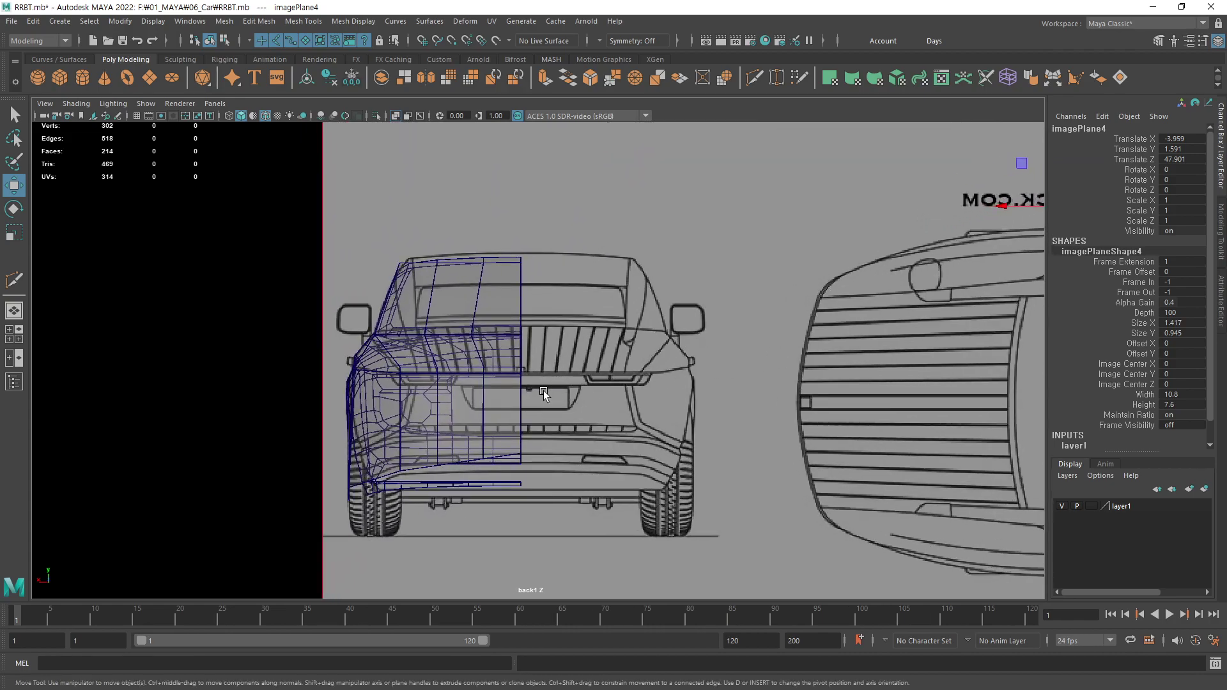
scroll(562, 391, "up", 1)
scroll(613, 387, "up", 1)
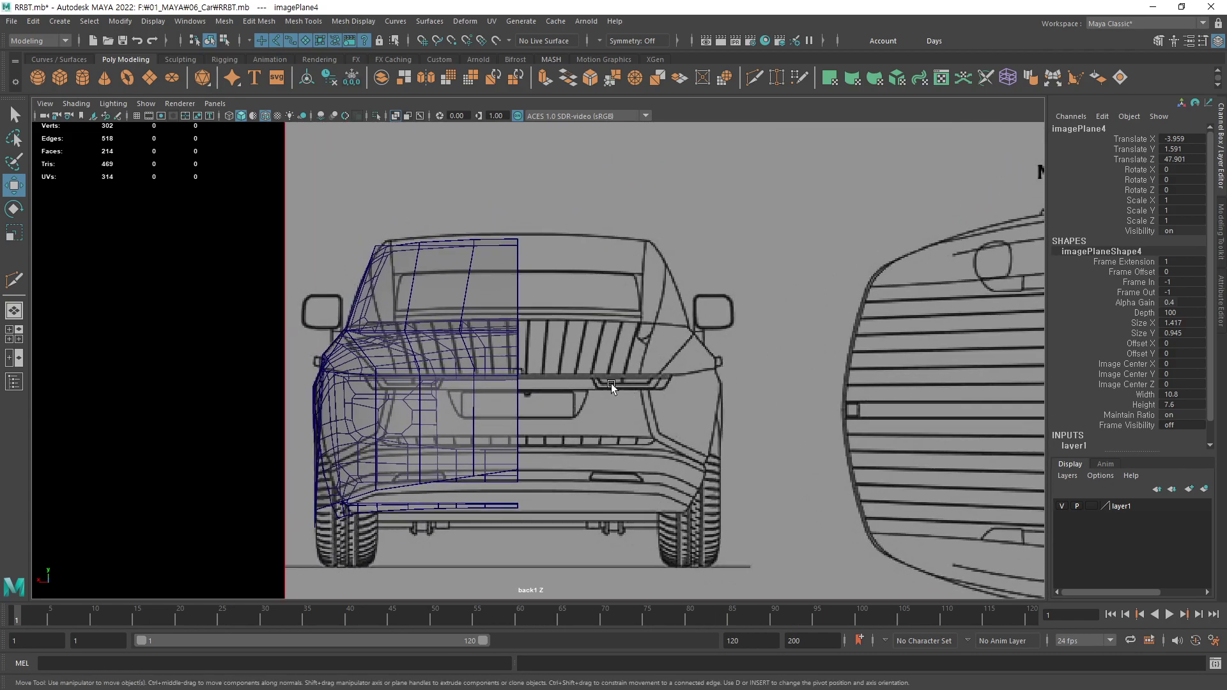
left_click(1091, 506)
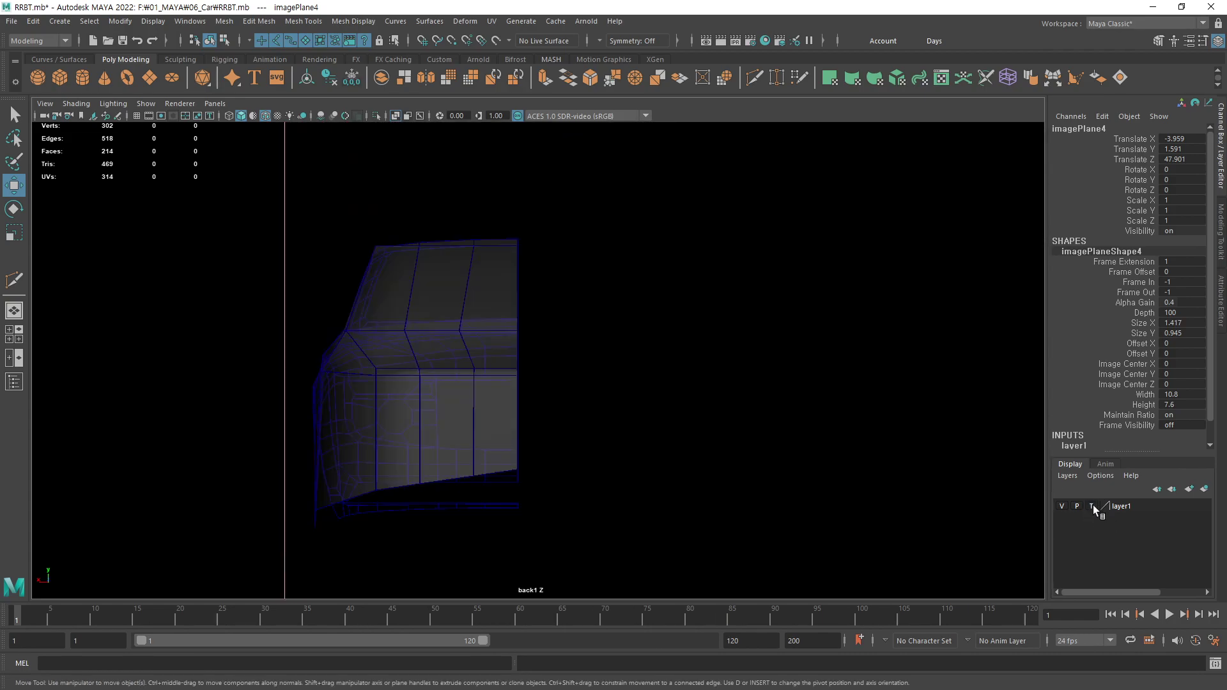
left_click(1091, 507)
key("space")
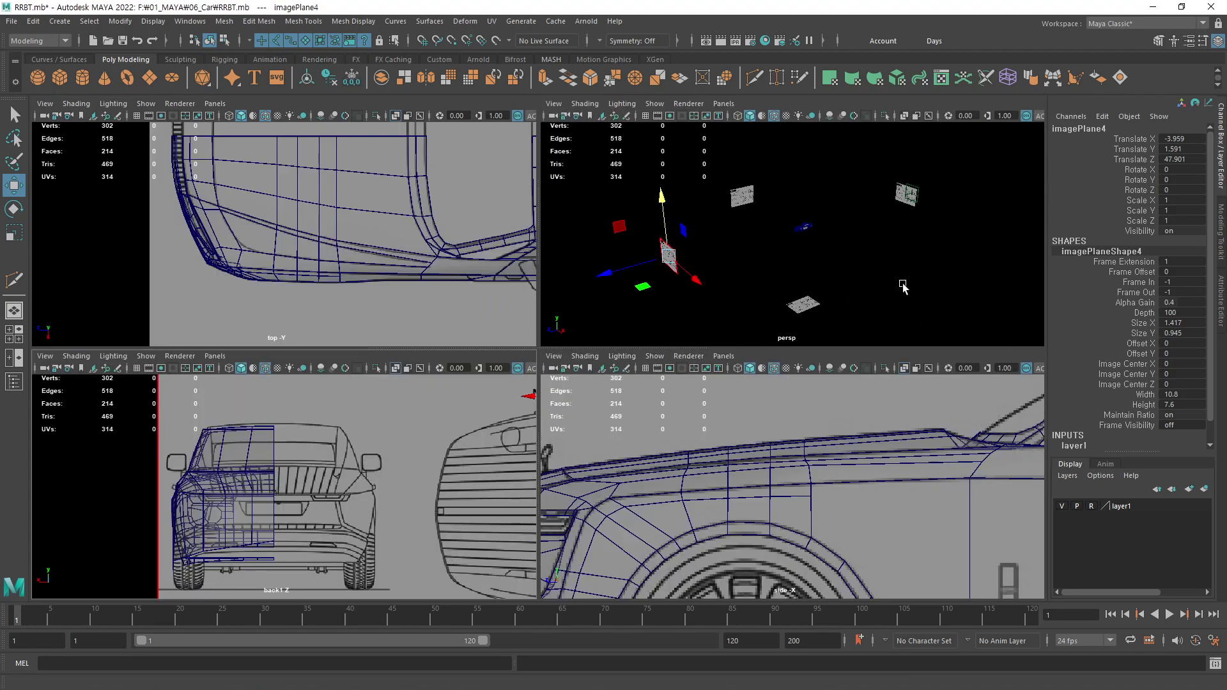
left_click(903, 287)
left_click_drag(760, 266, 811, 225, "alt")
left_click(813, 227)
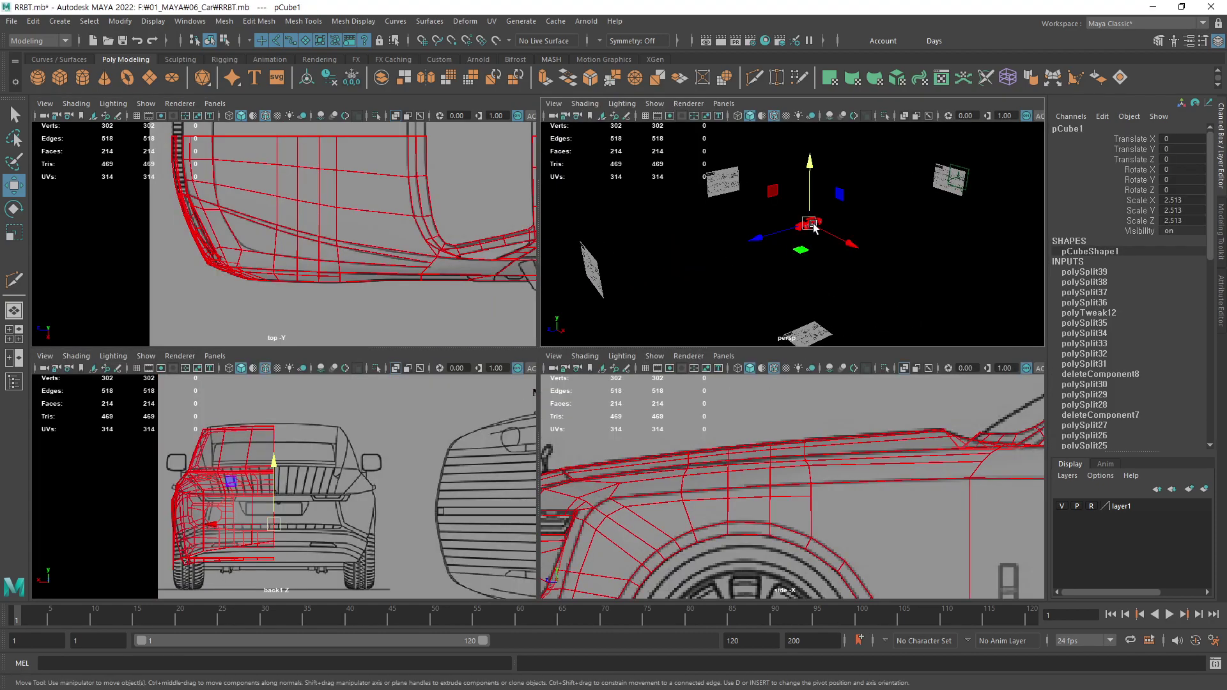
key("f")
left_click(943, 296)
scroll(882, 269, "up", 5)
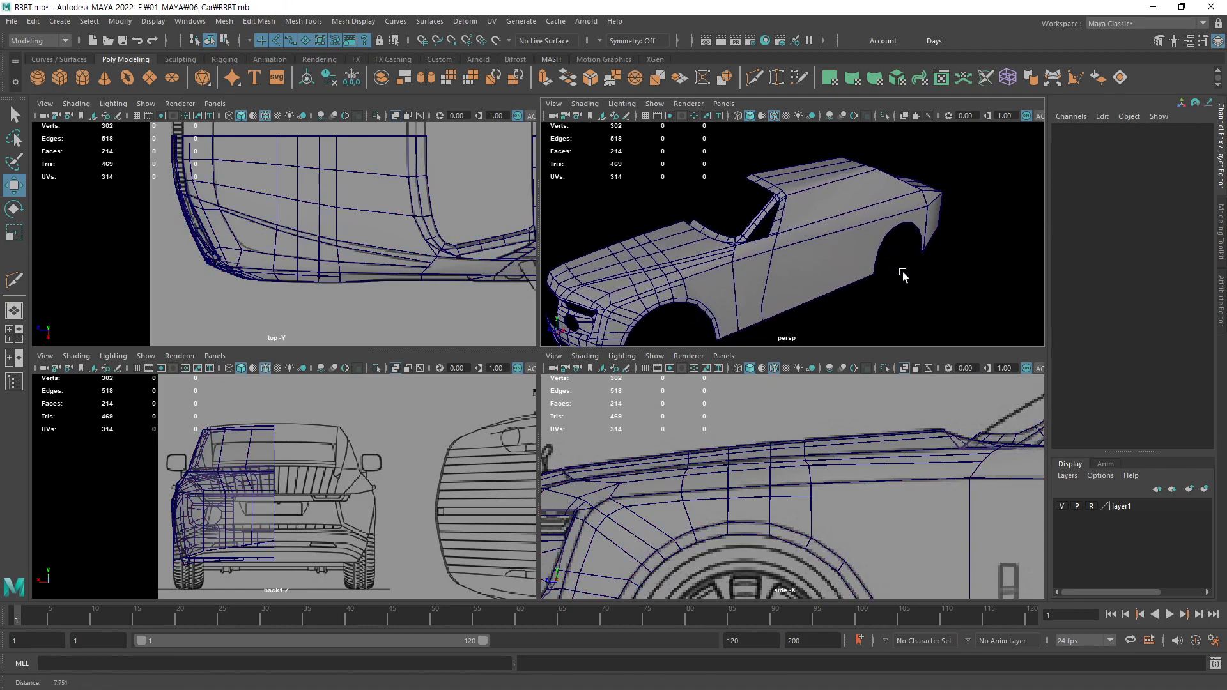
scroll(860, 259, "up", 5)
left_click_drag(861, 258, 875, 230, "alt")
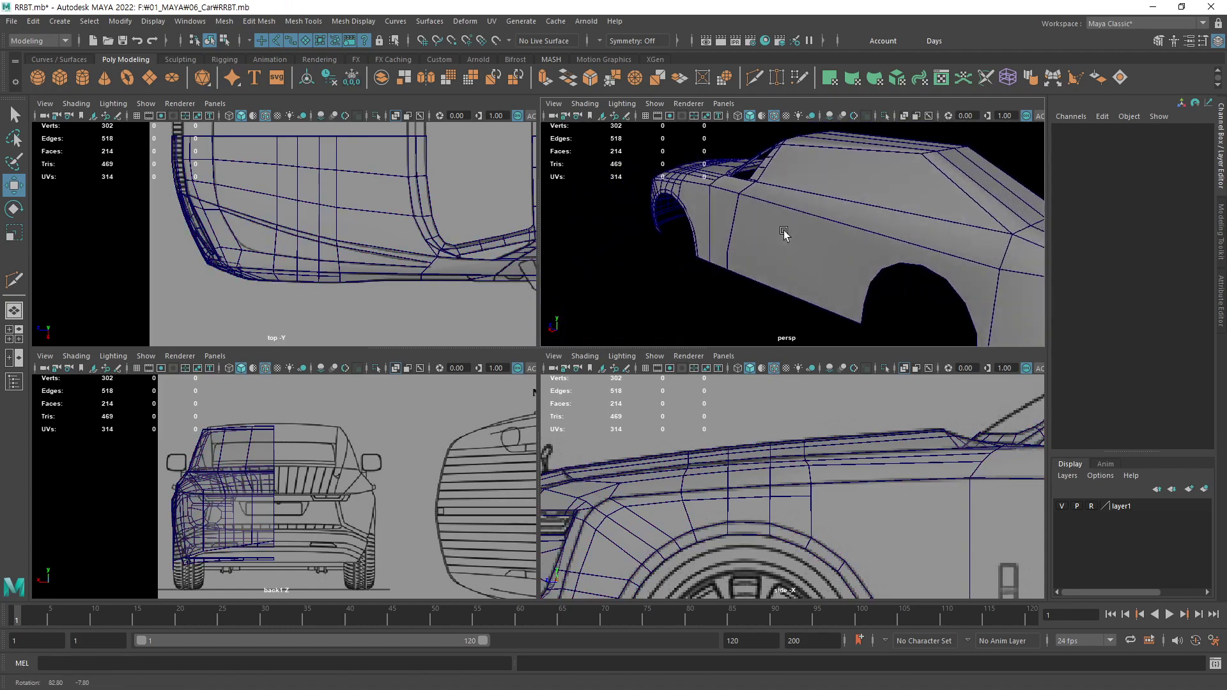
scroll(830, 239, "down", 5)
scroll(802, 249, "down", 5)
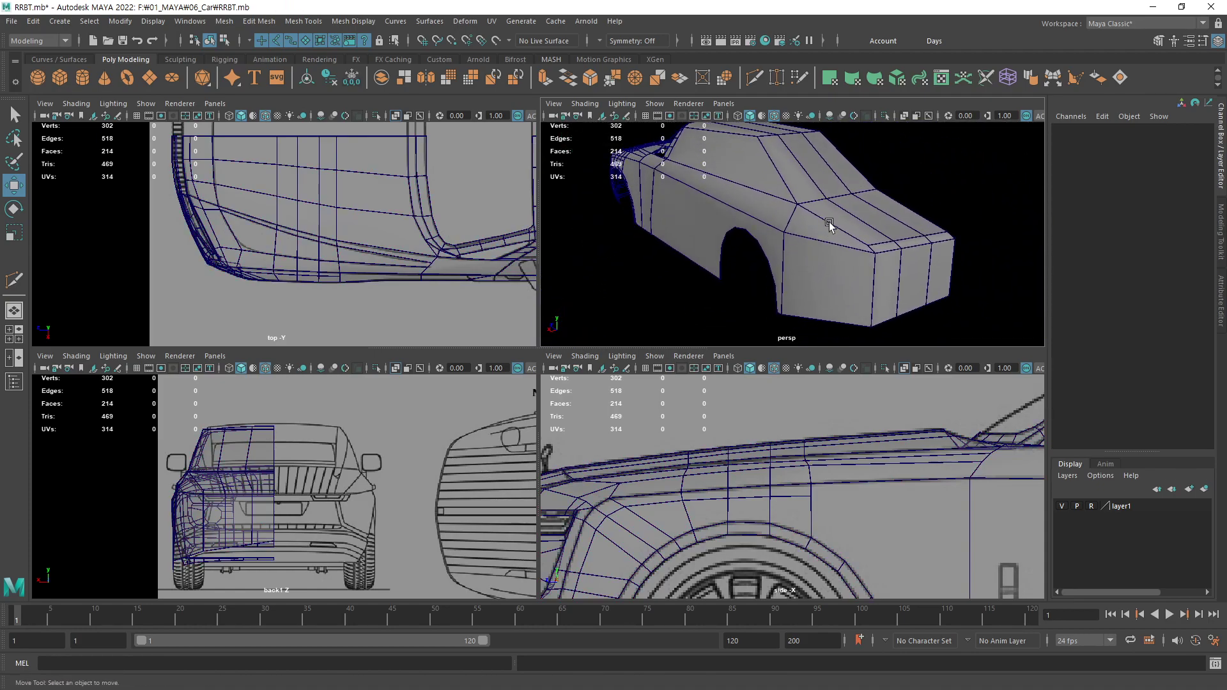
left_click_drag(804, 256, 837, 333, "alt")
scroll(873, 481, "down", 3)
scroll(912, 488, "down", 3)
scroll(709, 451, "down", 4)
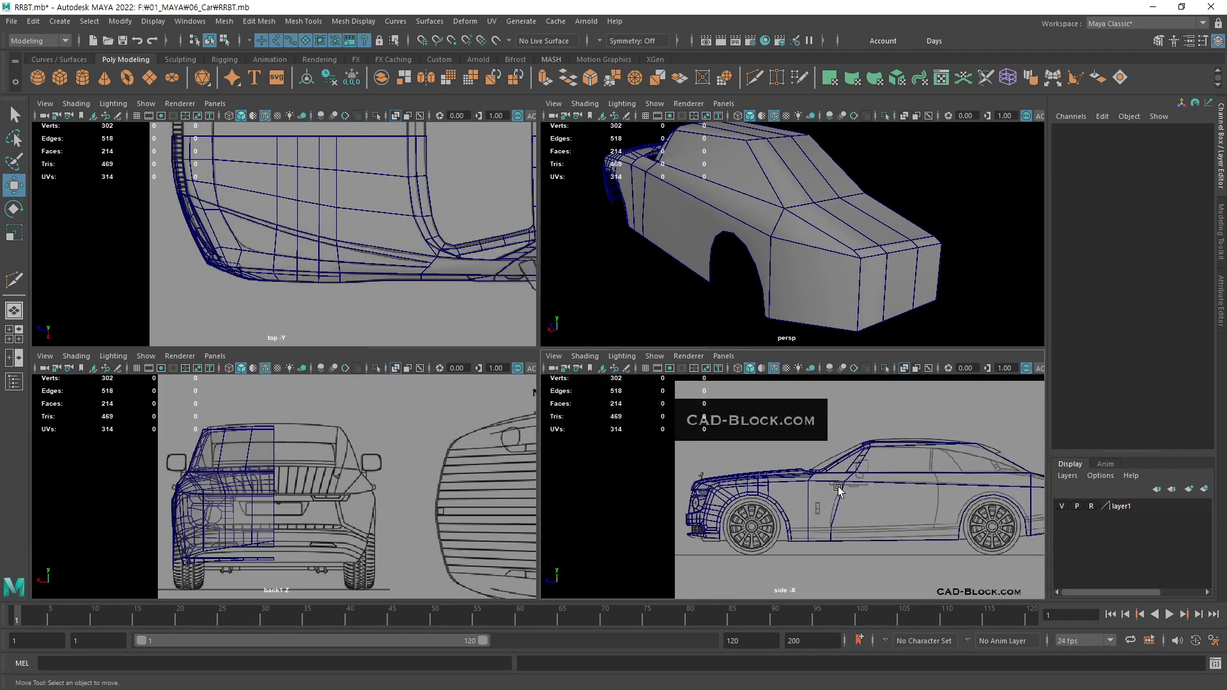
scroll(689, 452, "up", 2)
scroll(703, 453, "up", 2)
scroll(735, 454, "up", 2)
scroll(763, 457, "up", 3)
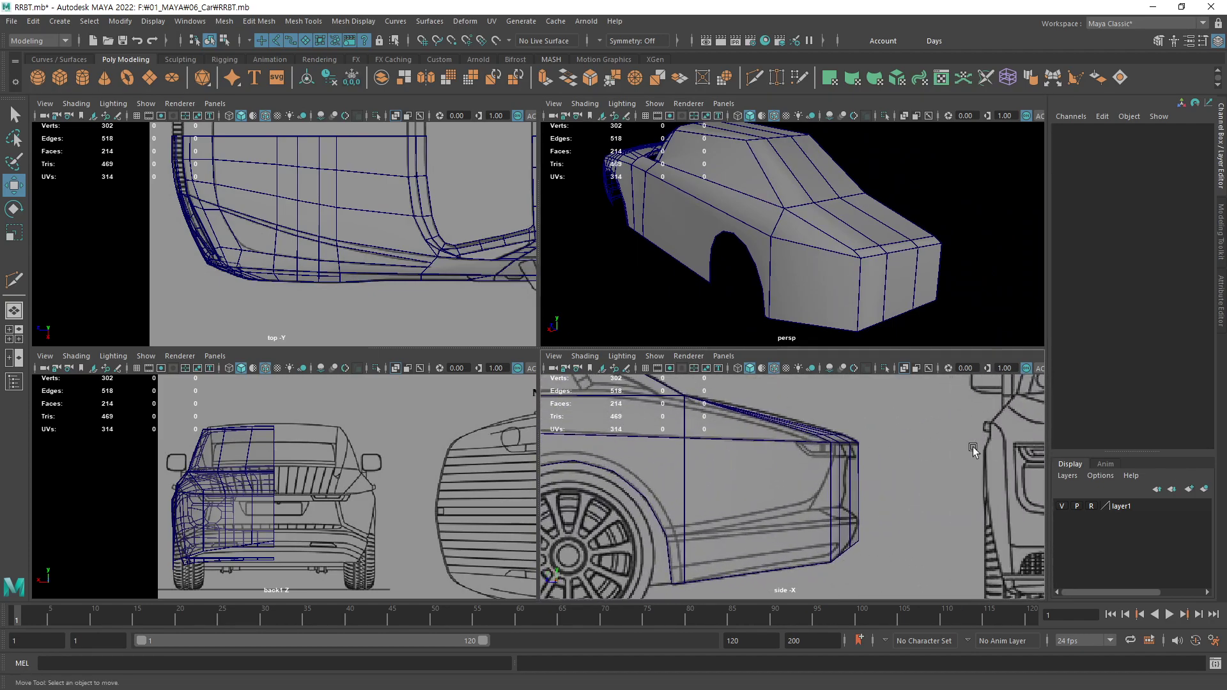
scroll(836, 449, "up", 2)
middle_click_drag(836, 449, 870, 463, "alt")
mouse_move(378, 206)
middle_mouse_down("alt")
mouse_move(340, 239)
mouse_move(170, 246)
mouse_move(301, 247)
mouse_move(503, 316)
middle_mouse_up("alt")
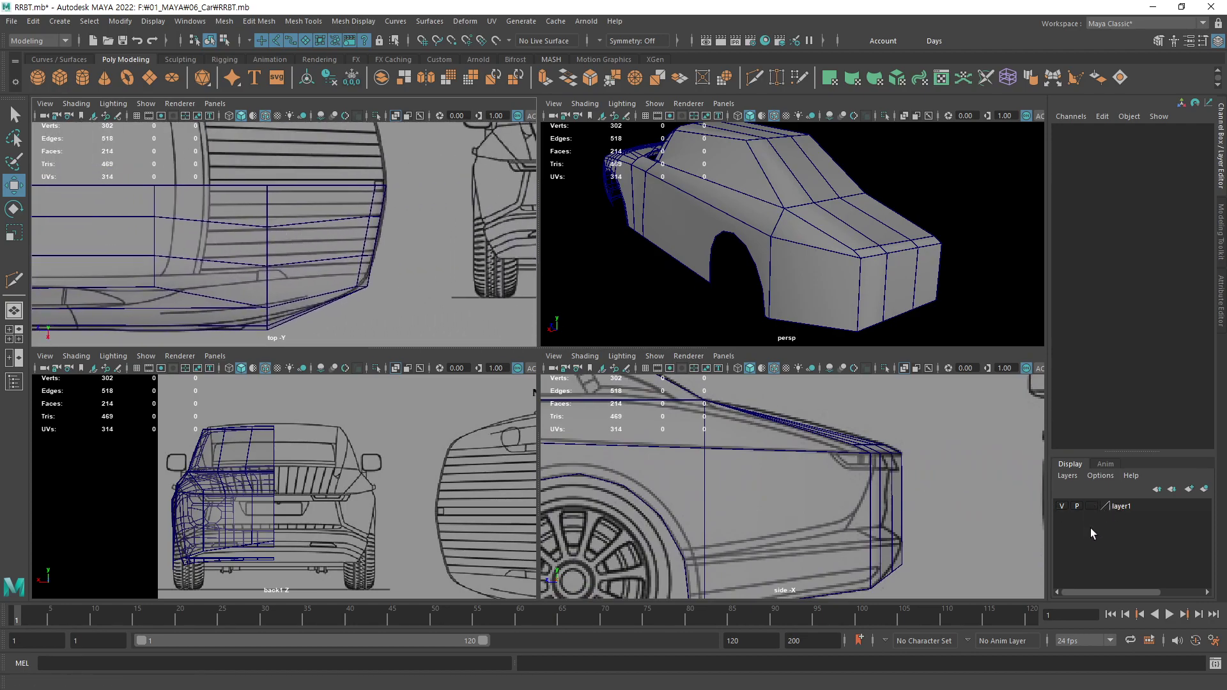
- Select the edge loop running along the car's side in edge mode
left_click(827, 455)
key("F10")
double_click(845, 453)
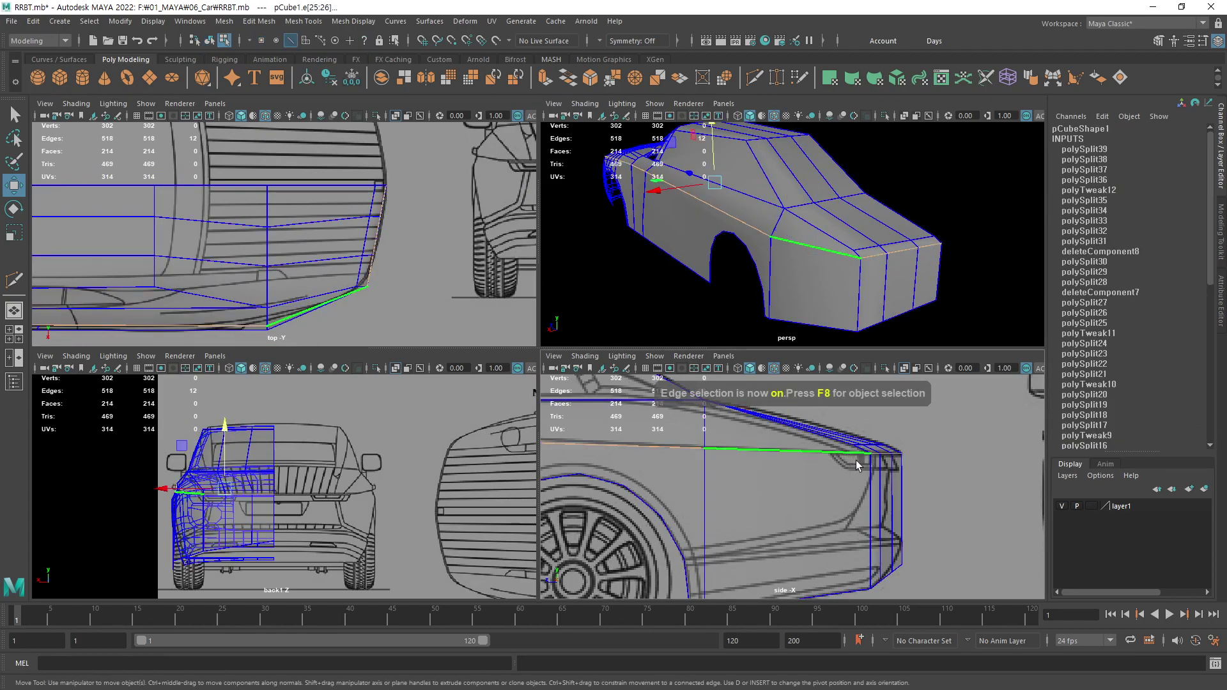
right_click_drag(177, 505, 613, 519, "alt")
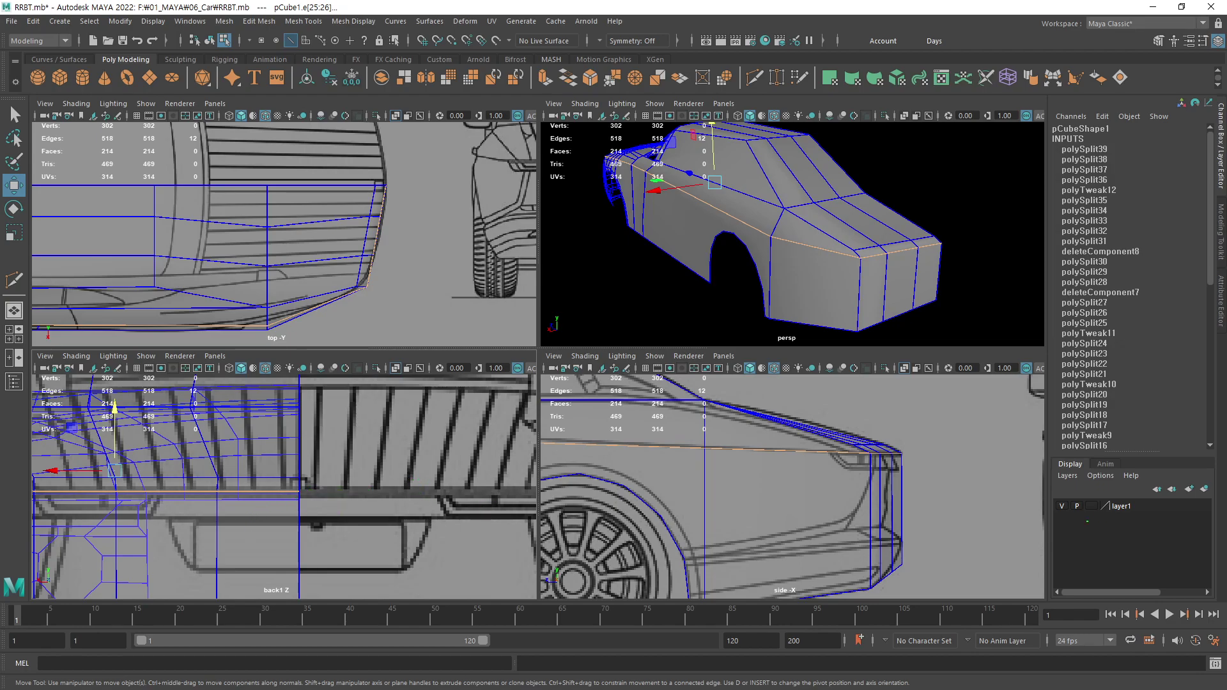
- Toggle layer1 to template the blueprints, check the rear against them, and save RRBT.mb
left_click(1091, 506)
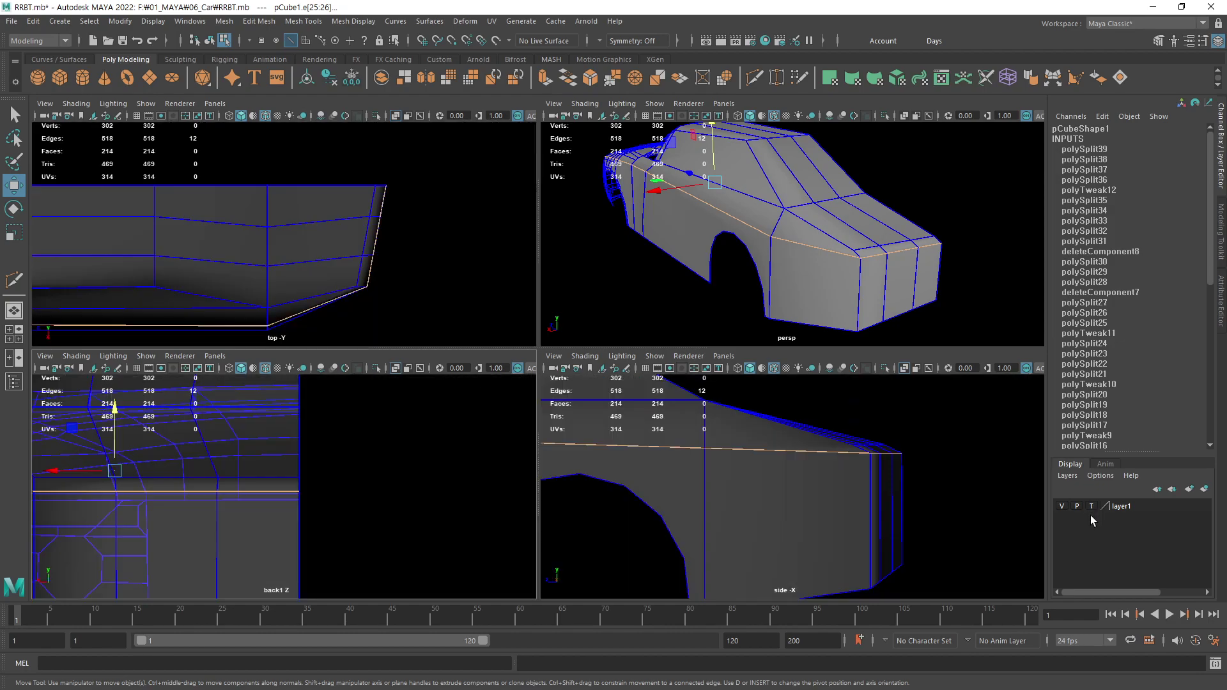
left_click(1092, 505)
scroll(376, 520, "down", 3)
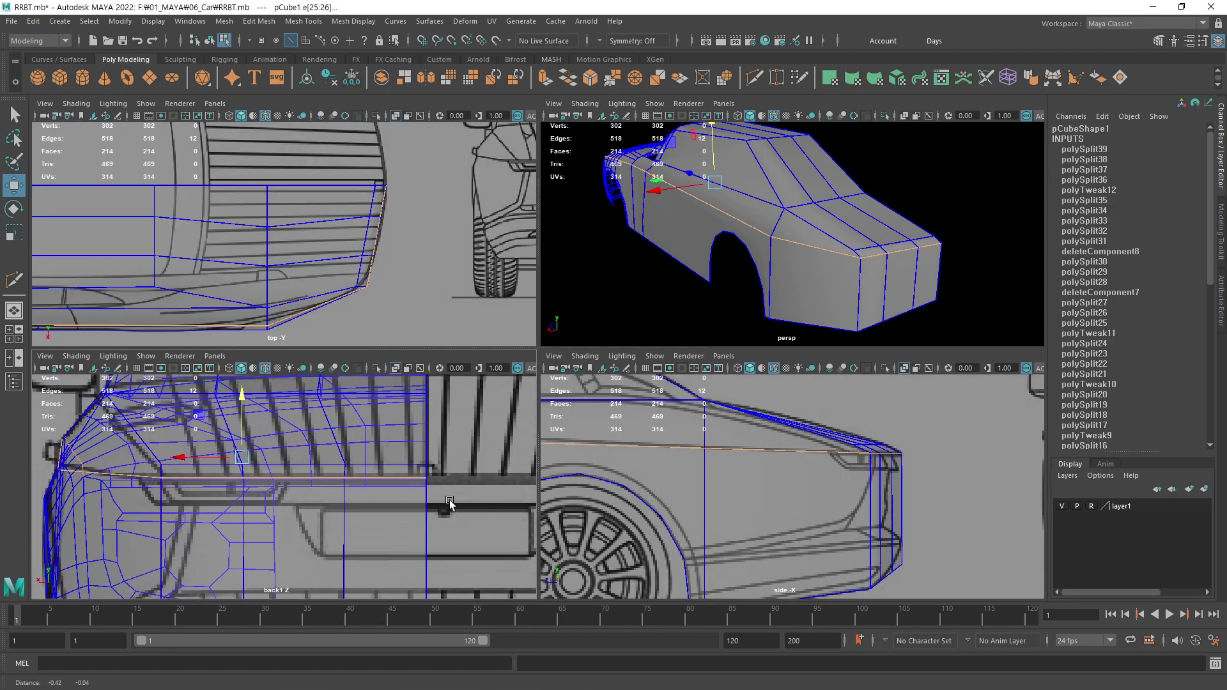
scroll(447, 505, "down", 3)
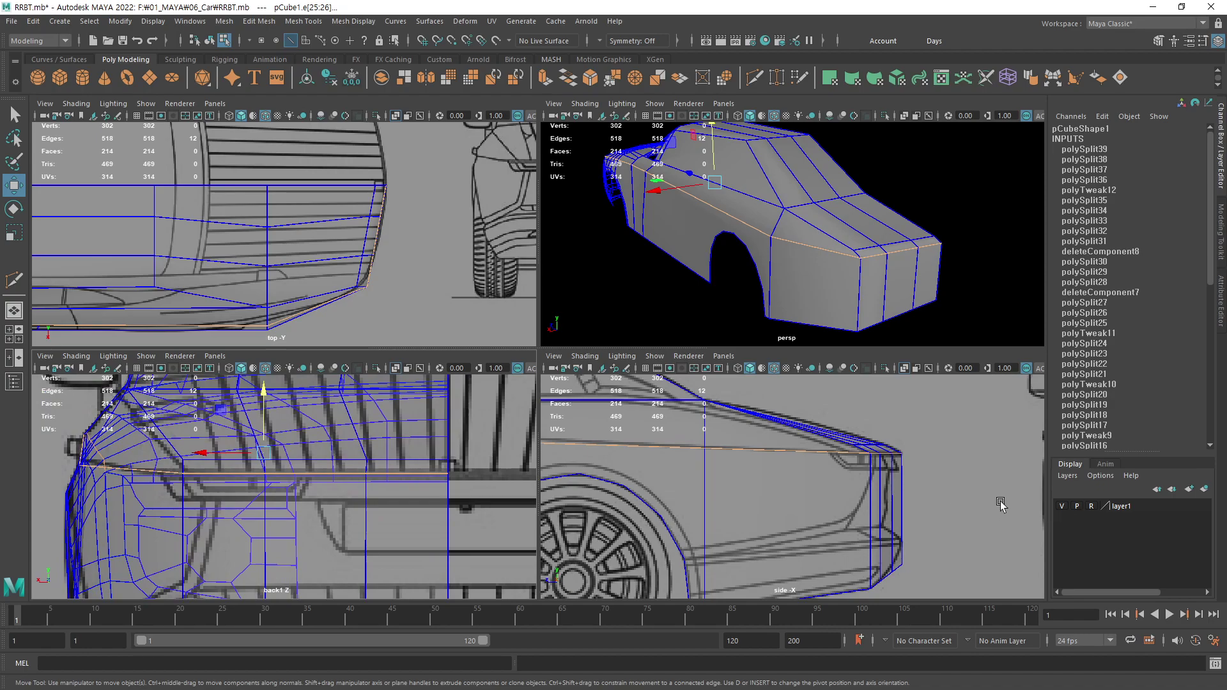
scroll(894, 486, "up", 3)
middle_click_drag(562, 476, 720, 473, "alt")
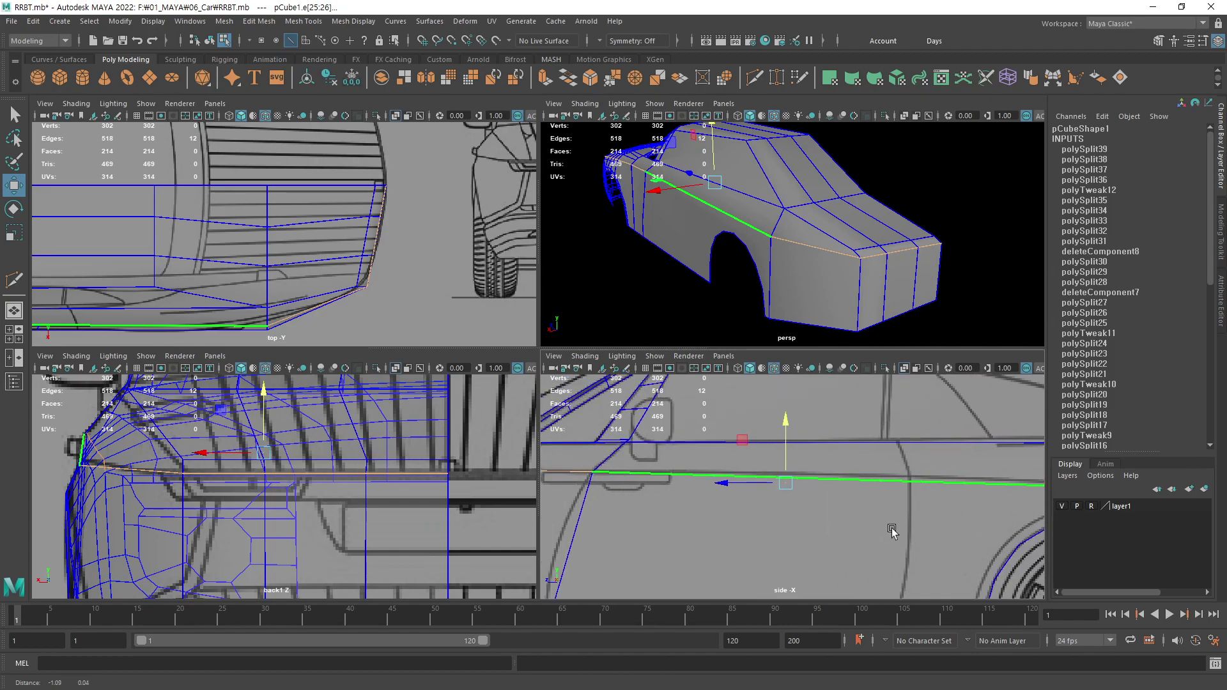
middle_click_drag(652, 512, 889, 504, "alt")
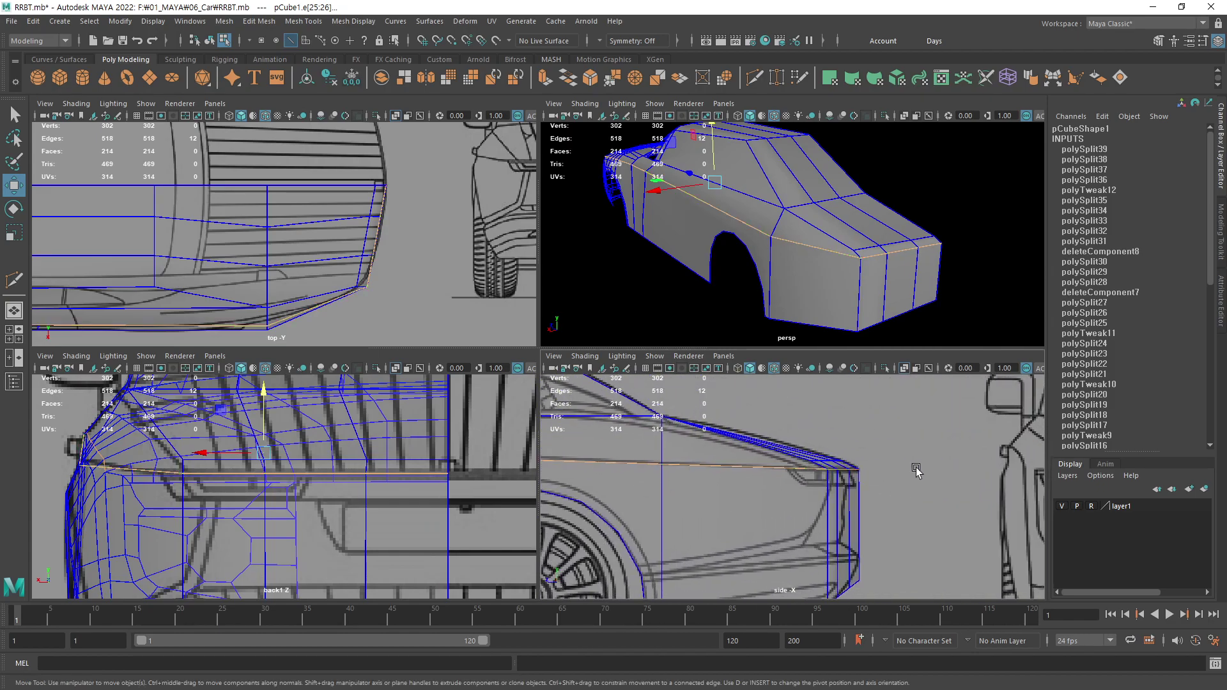
scroll(894, 498, "up", 2)
scroll(920, 480, "up", 2)
scroll(923, 473, "up", 2)
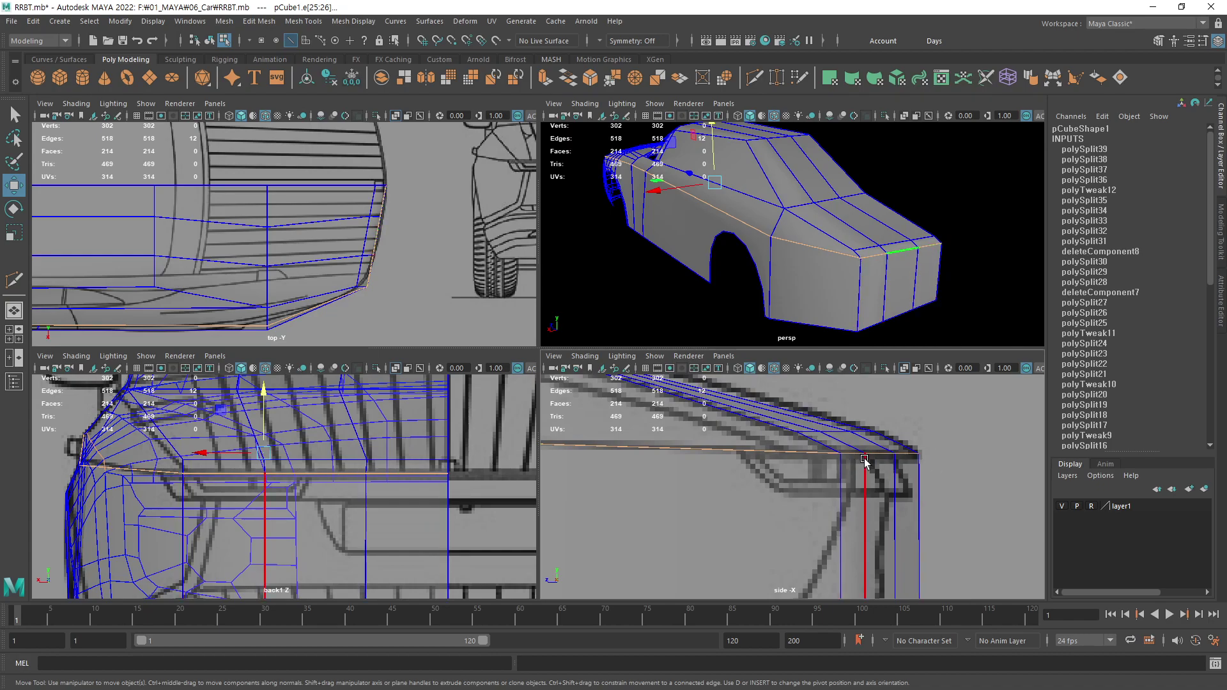
scroll(901, 496, "down", 3)
middle_click_drag(883, 499, 858, 499, "alt")
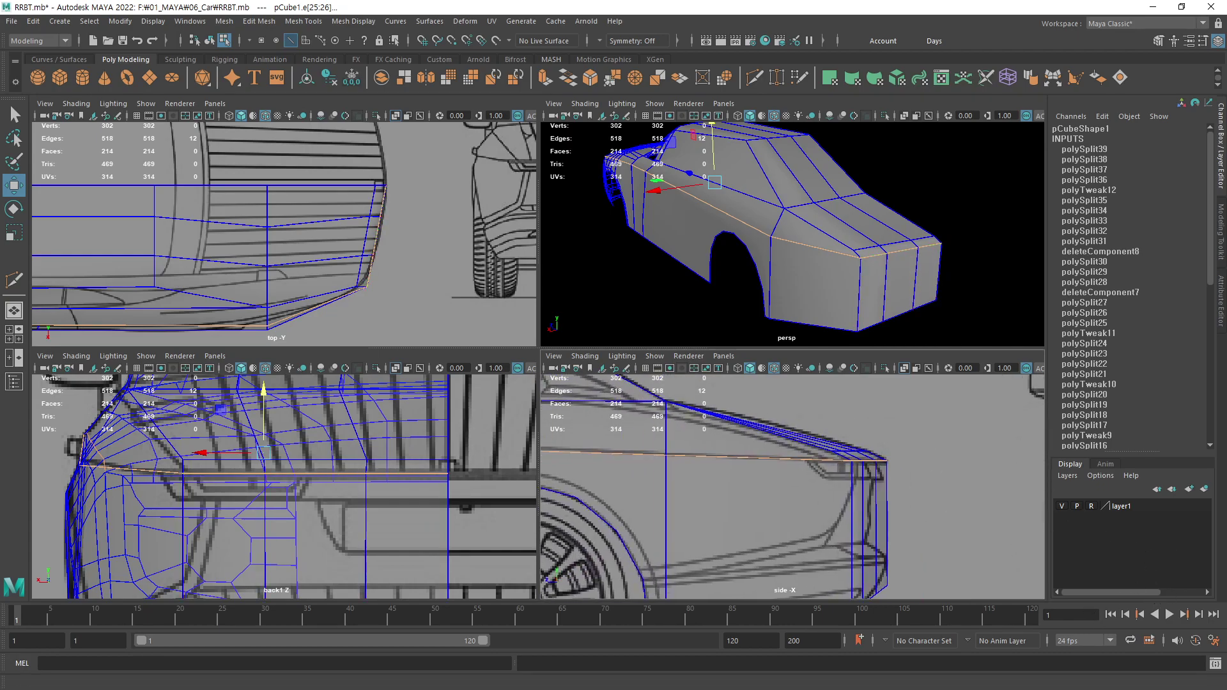
key("ctrl+s")
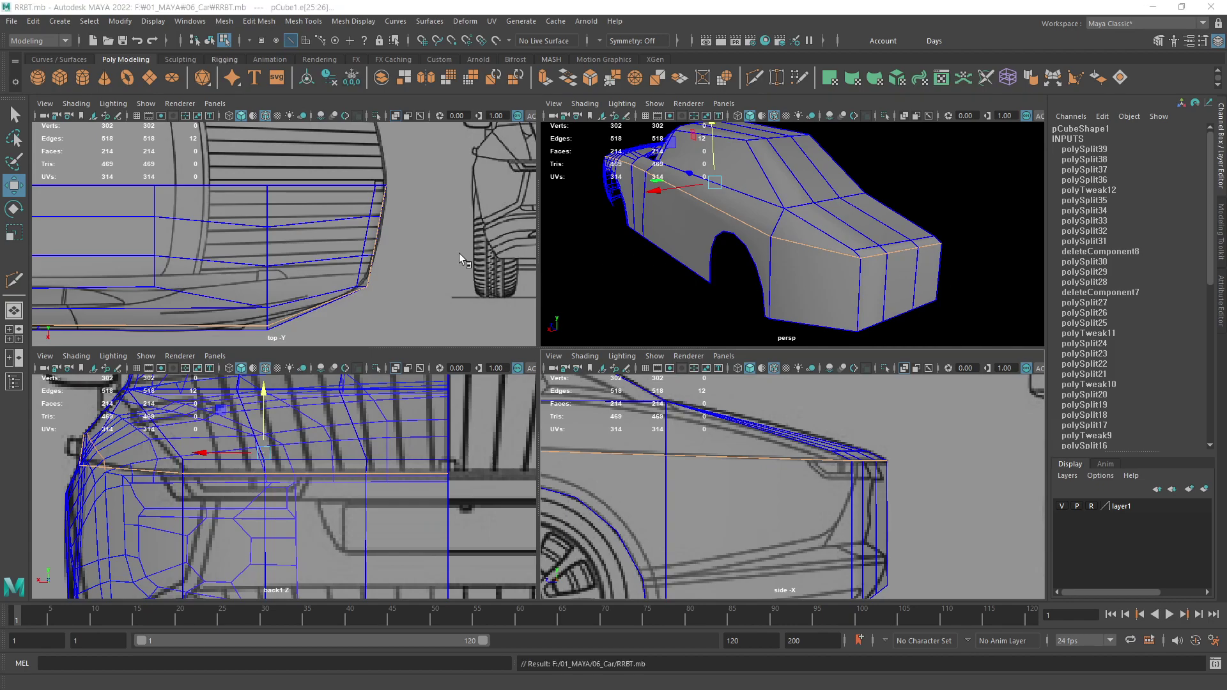
- Select the horizontal edge below the side window
mouse_move(460, 259)
middle_mouse_down("alt")
mouse_move(306, 214)
mouse_move(407, 180)
middle_mouse_up("alt")
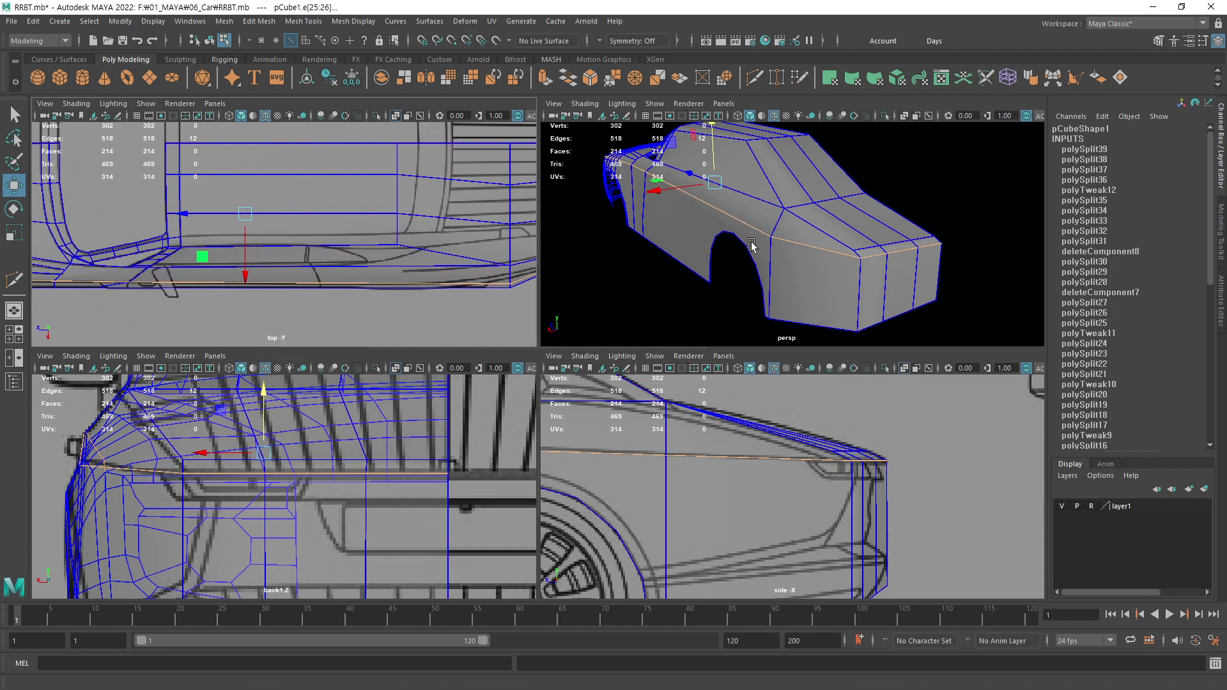
scroll(827, 438, "up", 2)
scroll(792, 411, "up", 2)
scroll(844, 416, "up", 2)
scroll(869, 491, "up", 2)
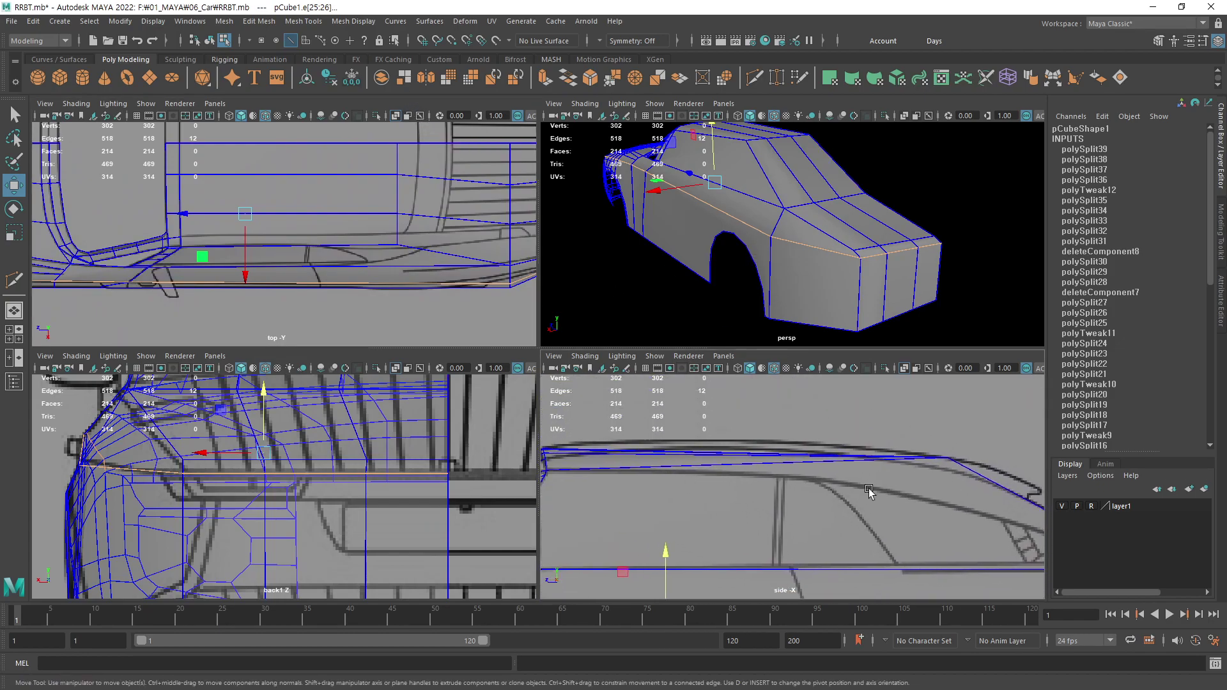
middle_click_drag(869, 491, 717, 471, "alt")
middle_click_drag(780, 411, 633, 476, "alt")
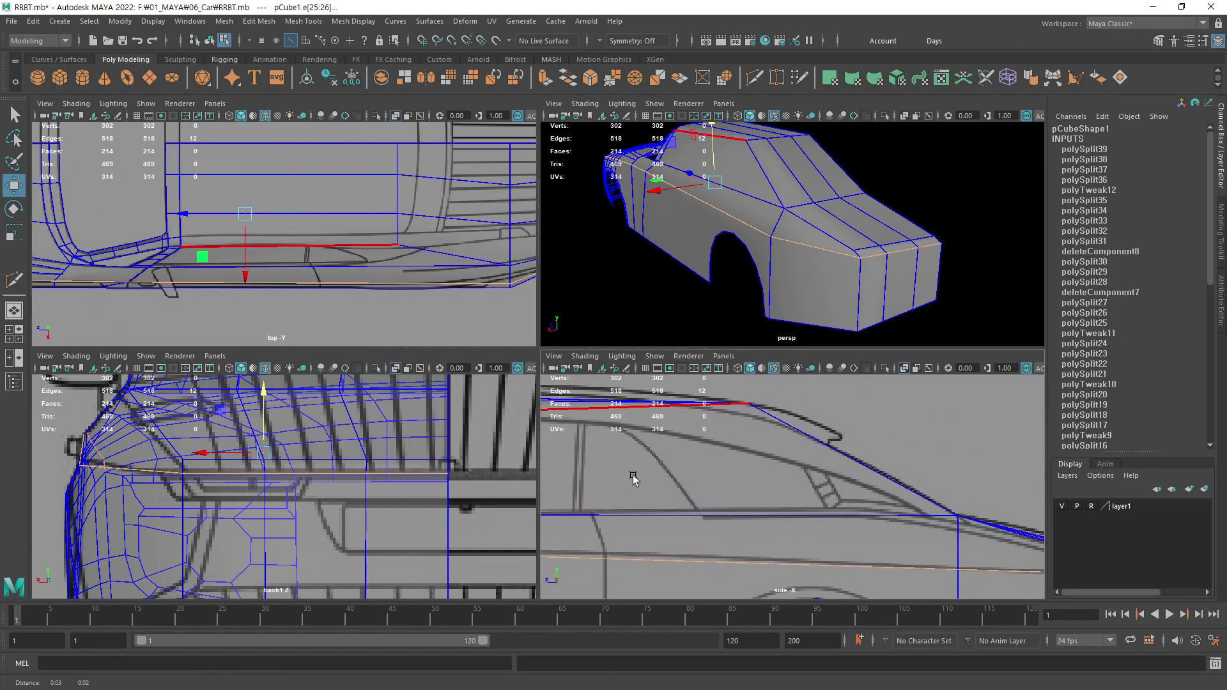
left_click(632, 476)
mouse_move(353, 180)
middle_mouse_down("alt")
mouse_move(321, 303)
mouse_move(334, 280)
middle_mouse_up("alt")
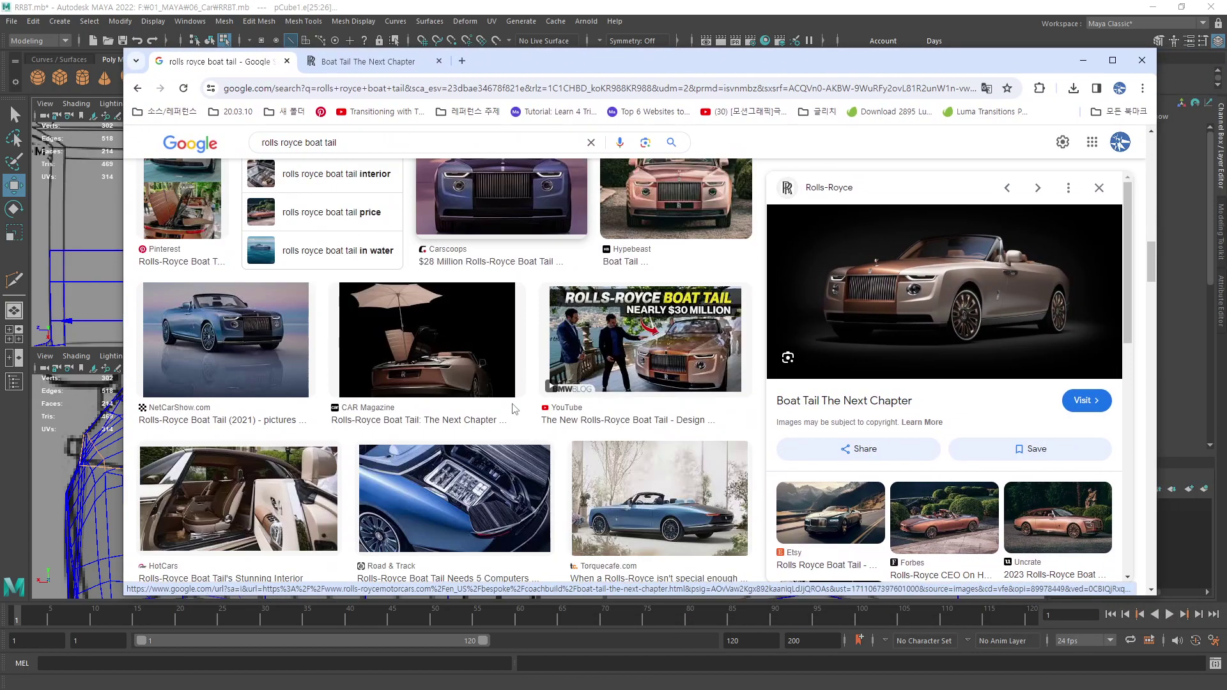
scroll(512, 409, "down", 2)
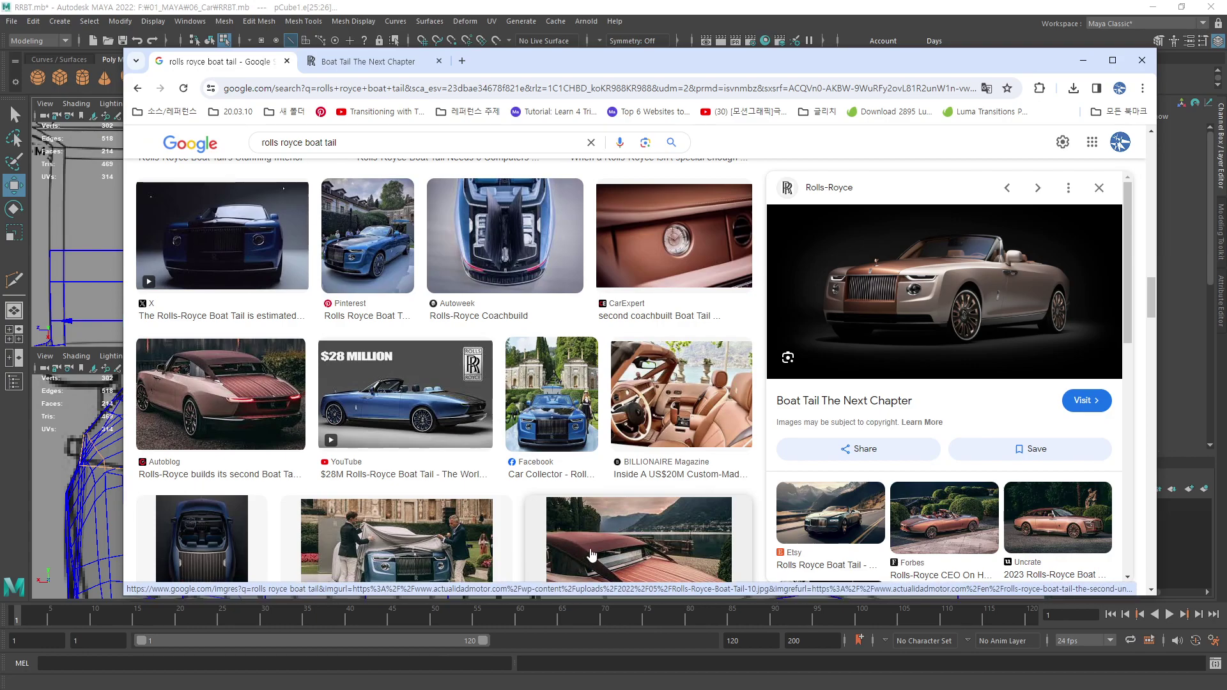
key("alt+Tab")
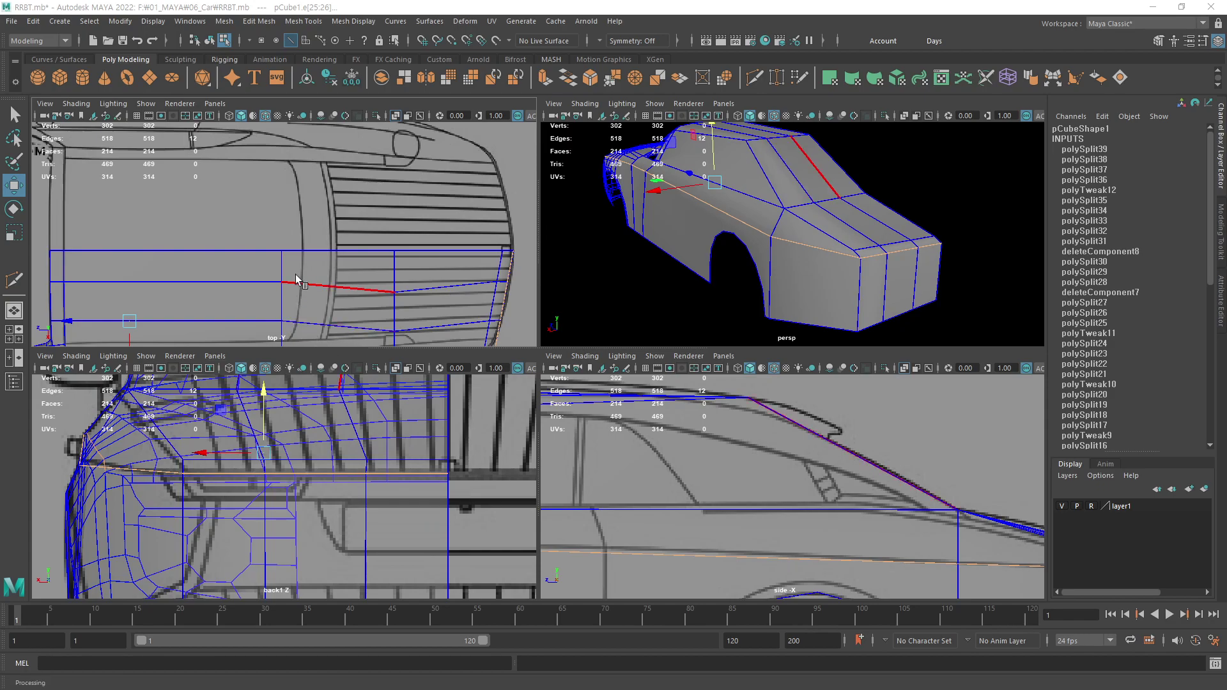
- In vertex mode, nudge a rear side-edge vertex onto the blueprint line in the top view
middle_click_drag(402, 211, 417, 202, "alt")
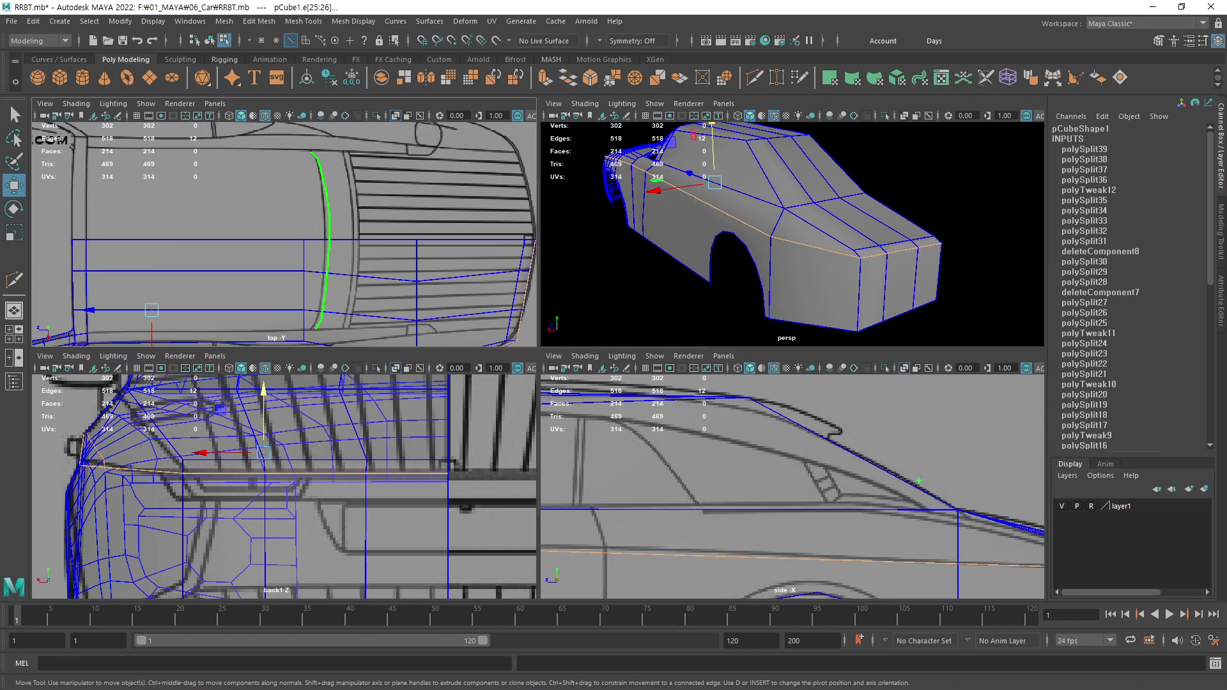
middle_click_drag(365, 217, 420, 169, "alt")
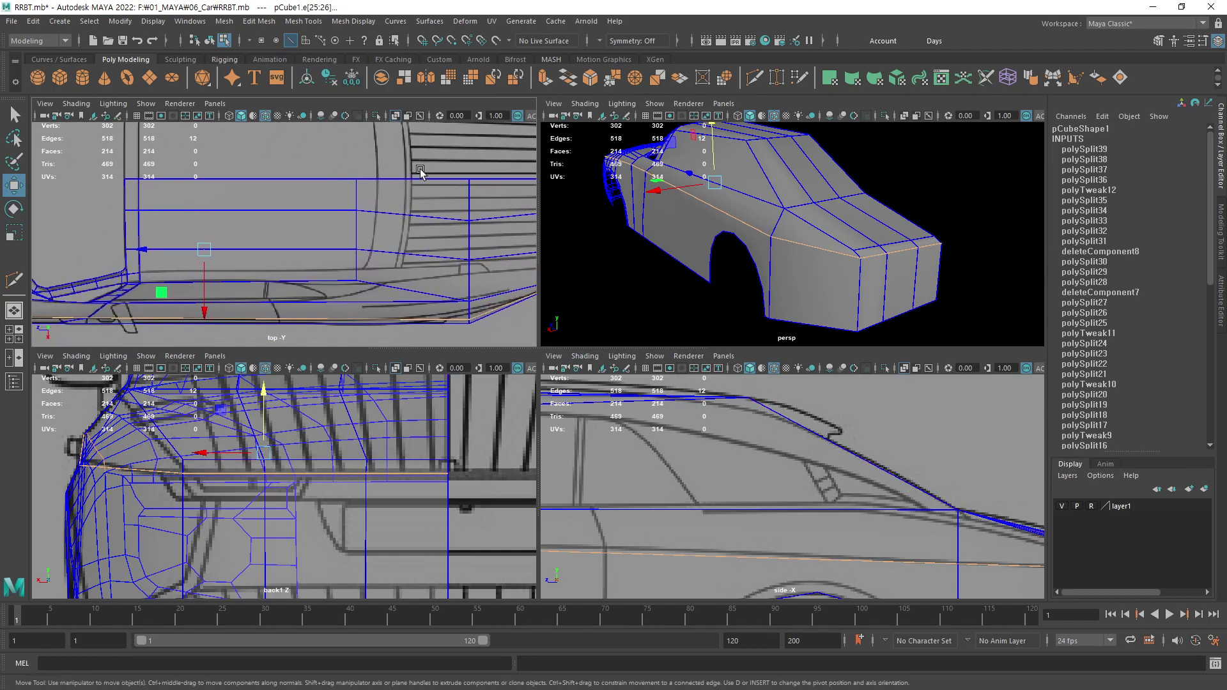
scroll(390, 259, "up", 2)
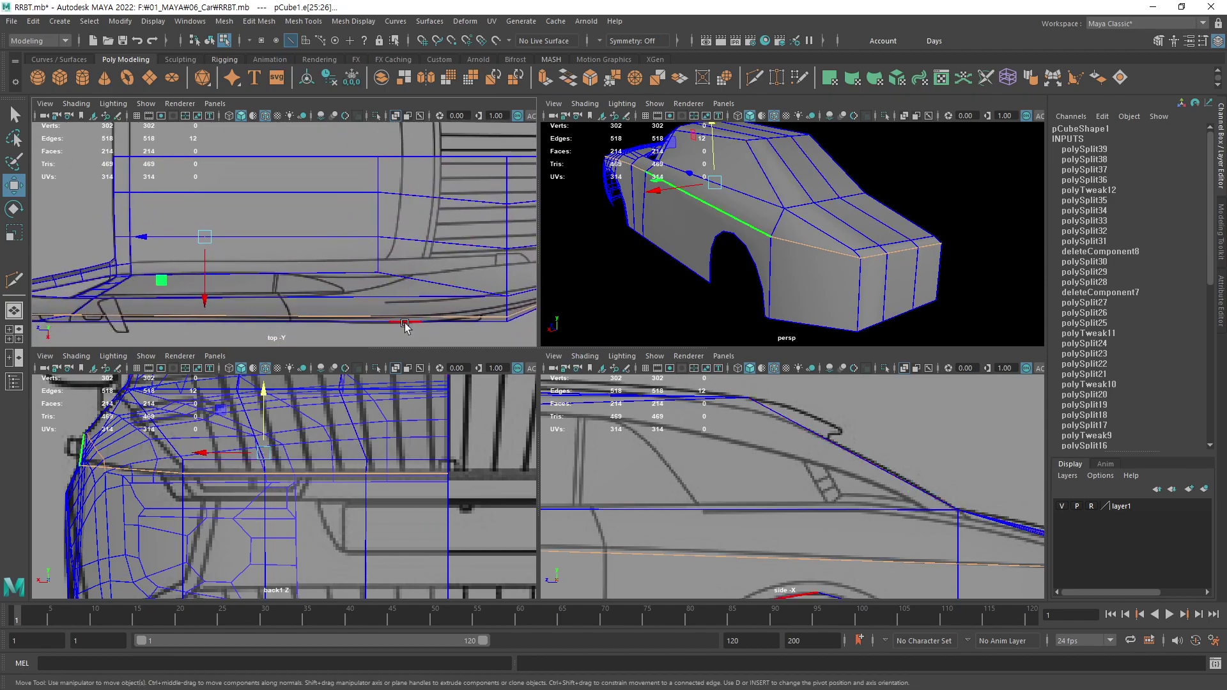
middle_click_drag(396, 300, 372, 305, "alt")
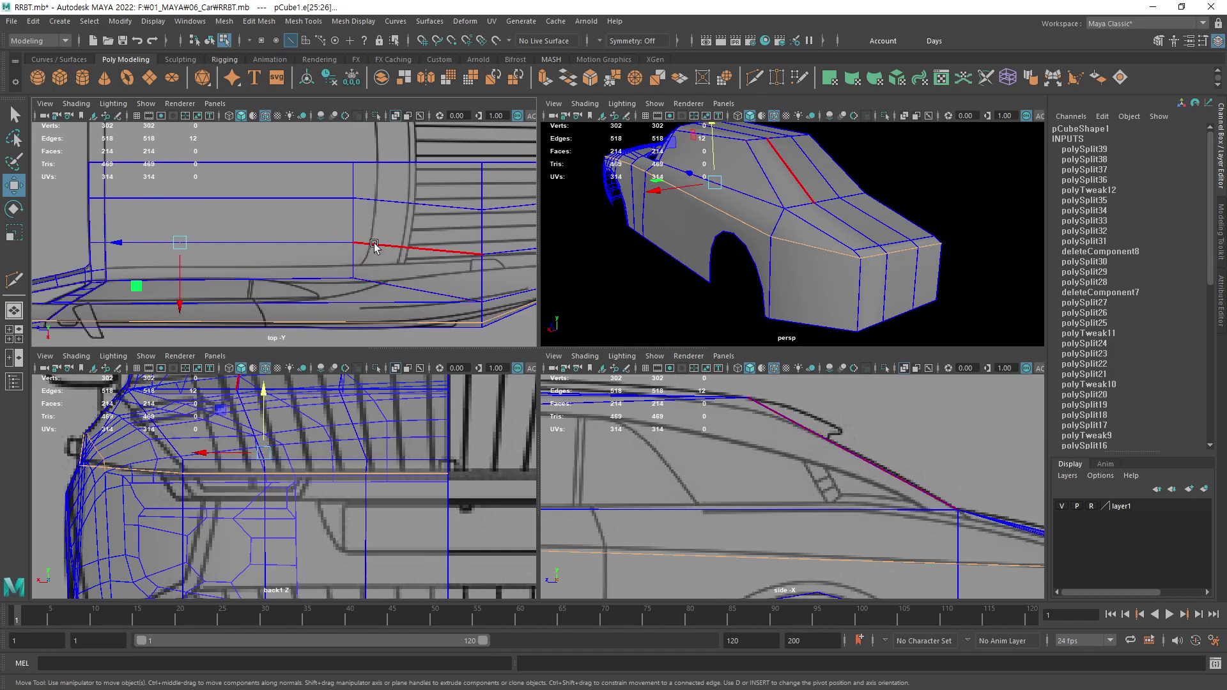
key("F9")
left_click(352, 279)
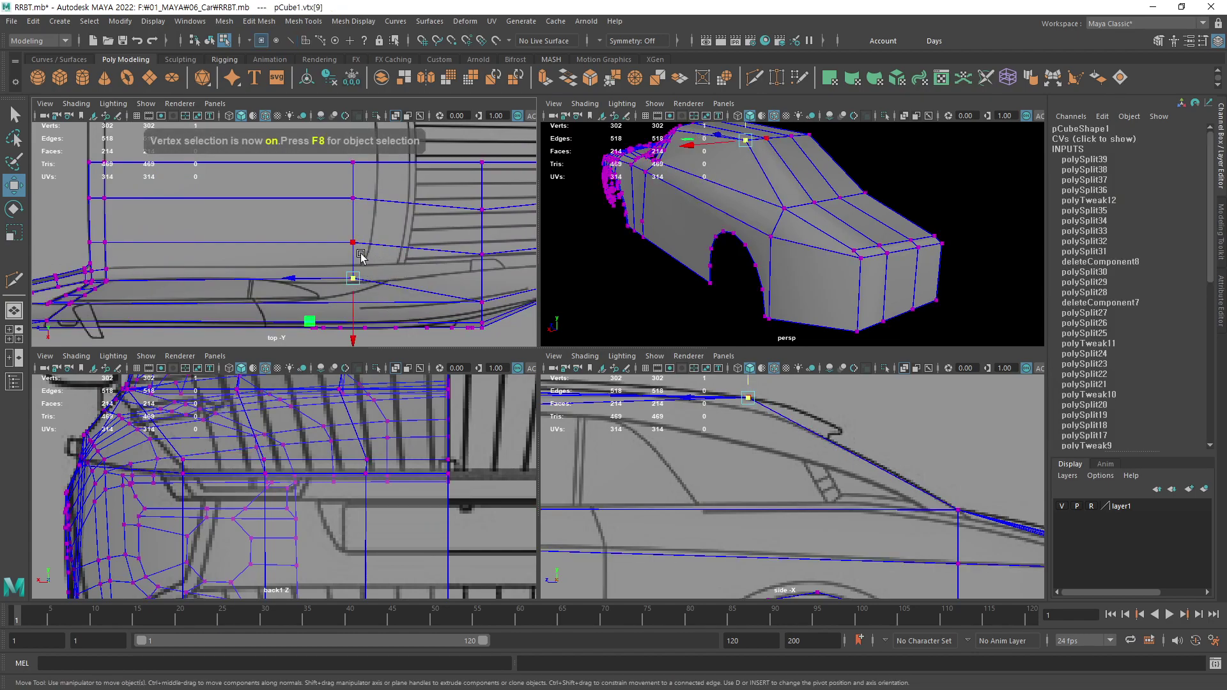
left_click_drag(352, 305, 353, 308)
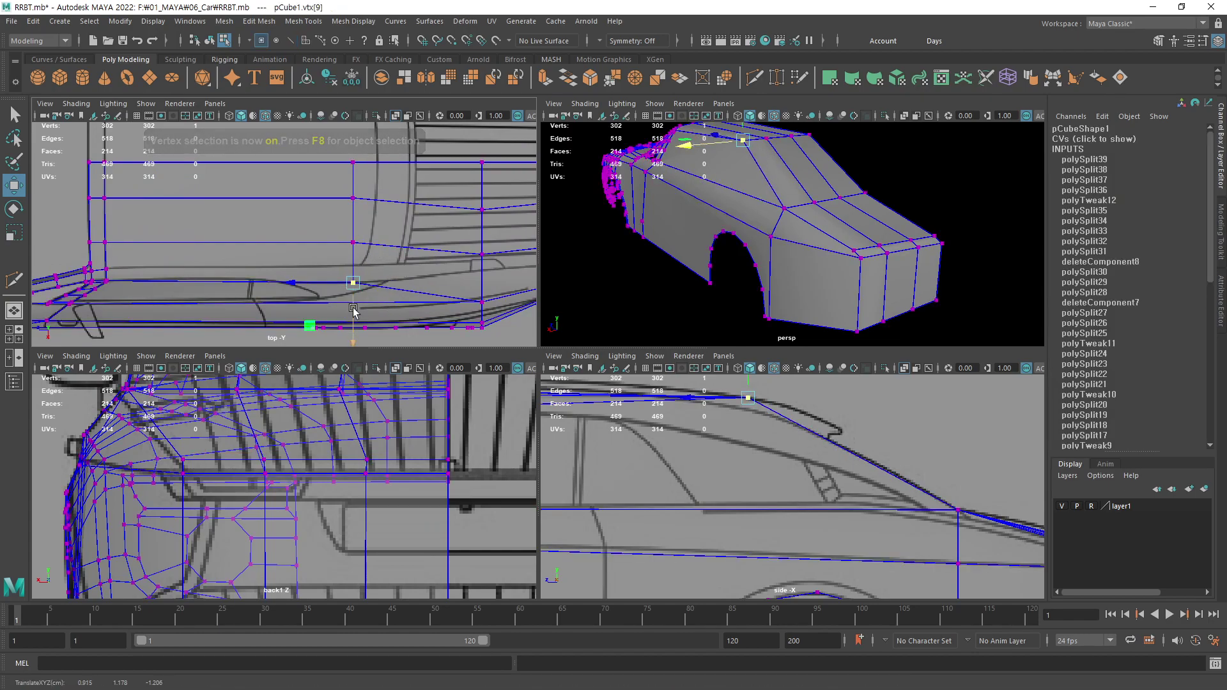
- Slide the neighbouring roof vertices to follow the blueprint roof line in the top view
left_click(351, 244)
middle_click_drag(358, 253, 365, 250, "alt")
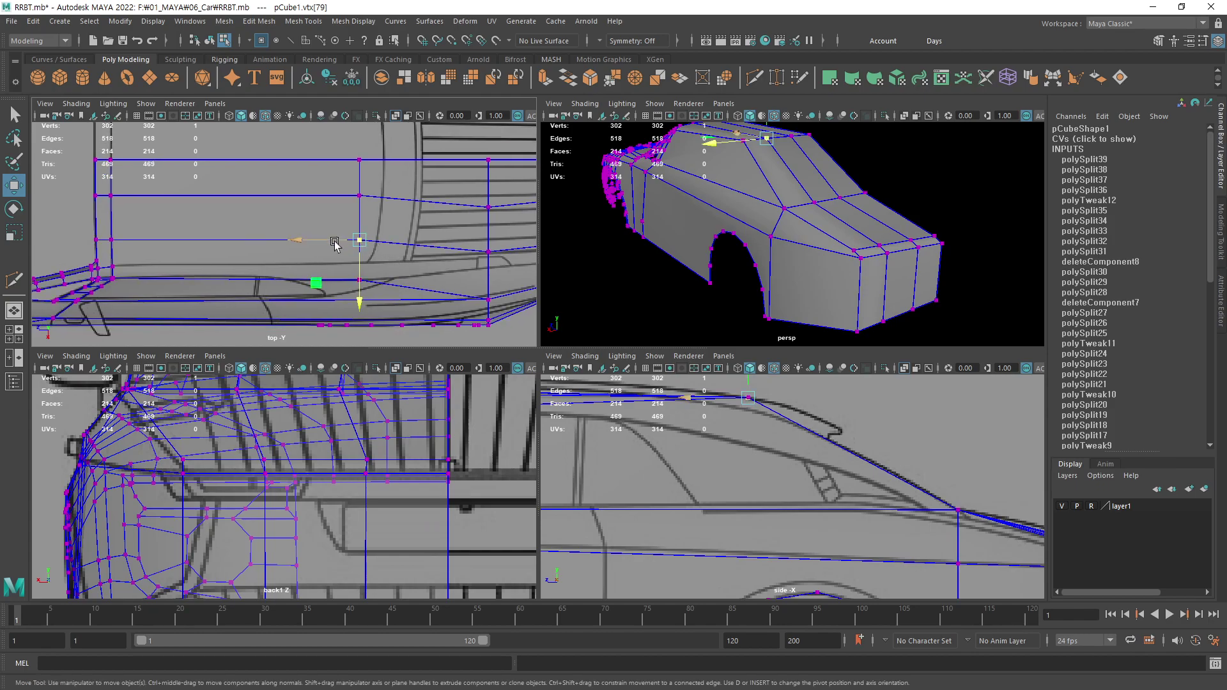
left_click_drag(335, 240, 353, 243)
left_click(360, 195)
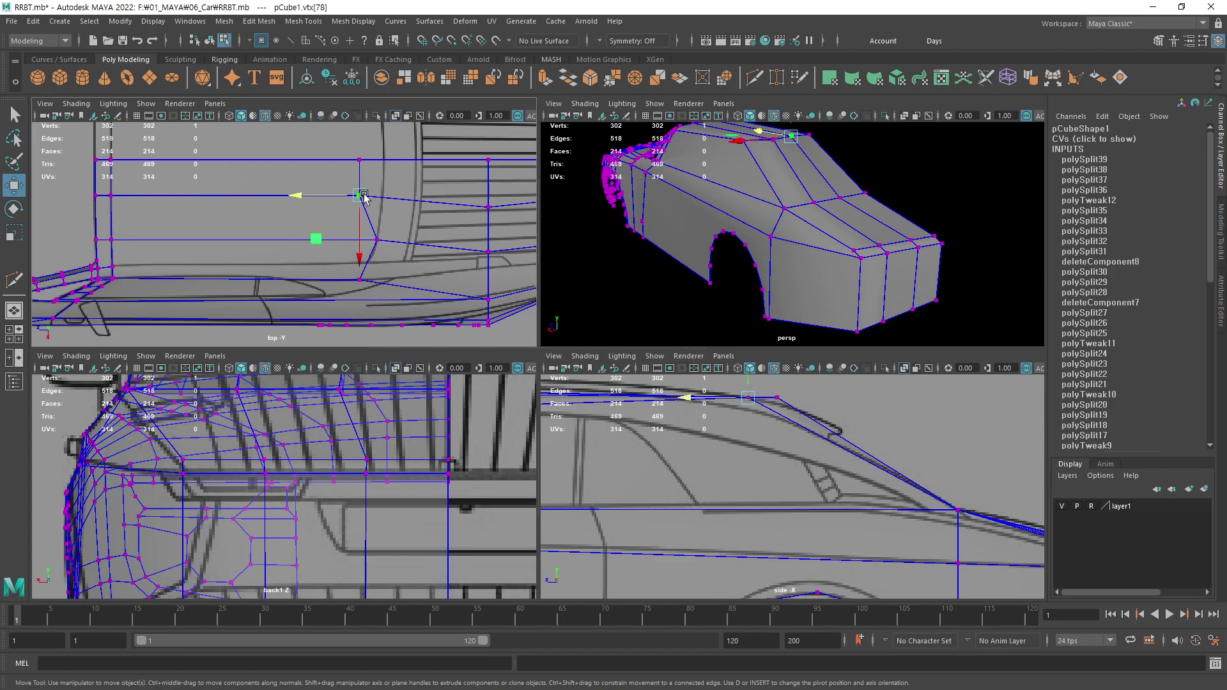
mouse_move(339, 195)
left_mouse_down()
mouse_move(361, 197)
mouse_move(351, 159)
mouse_move(362, 158)
left_mouse_up()
left_click(362, 160)
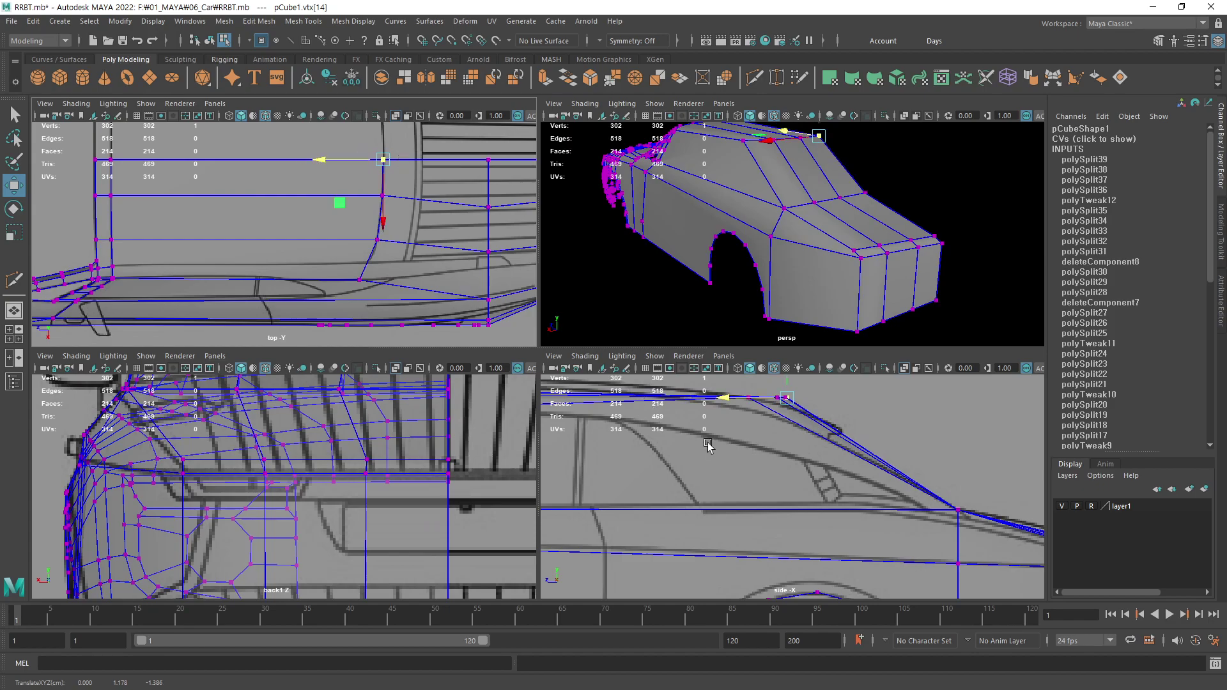
- Lower the rear roof corner vertex onto the blueprint roof line in the side view
scroll(739, 502, "up", 1)
middle_click_drag(739, 501, 795, 473, "alt")
scroll(795, 473, "up", 2)
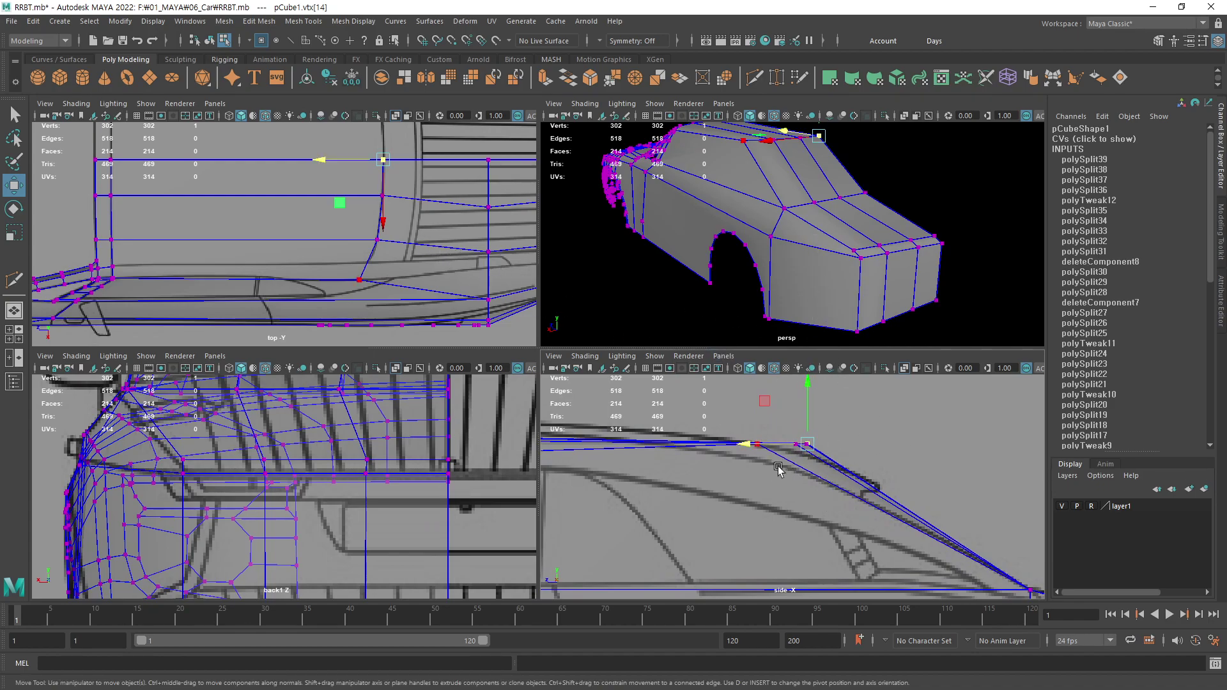
key("q")
key("w")
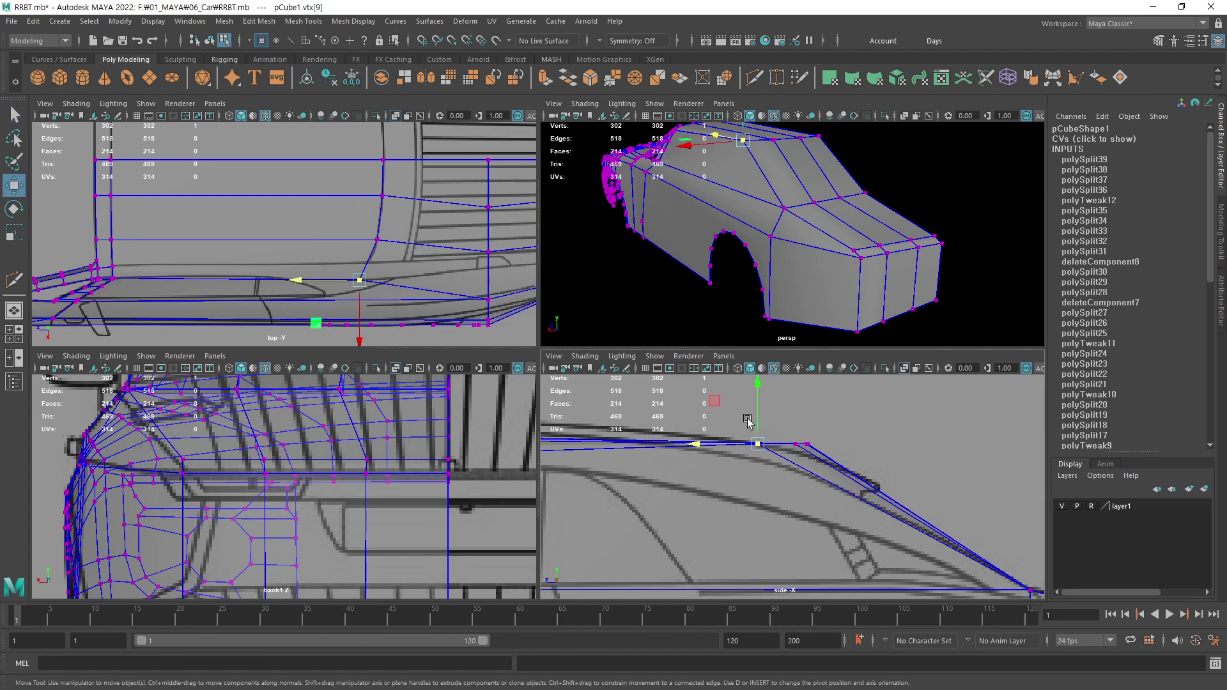
scroll(753, 422, "down", 3)
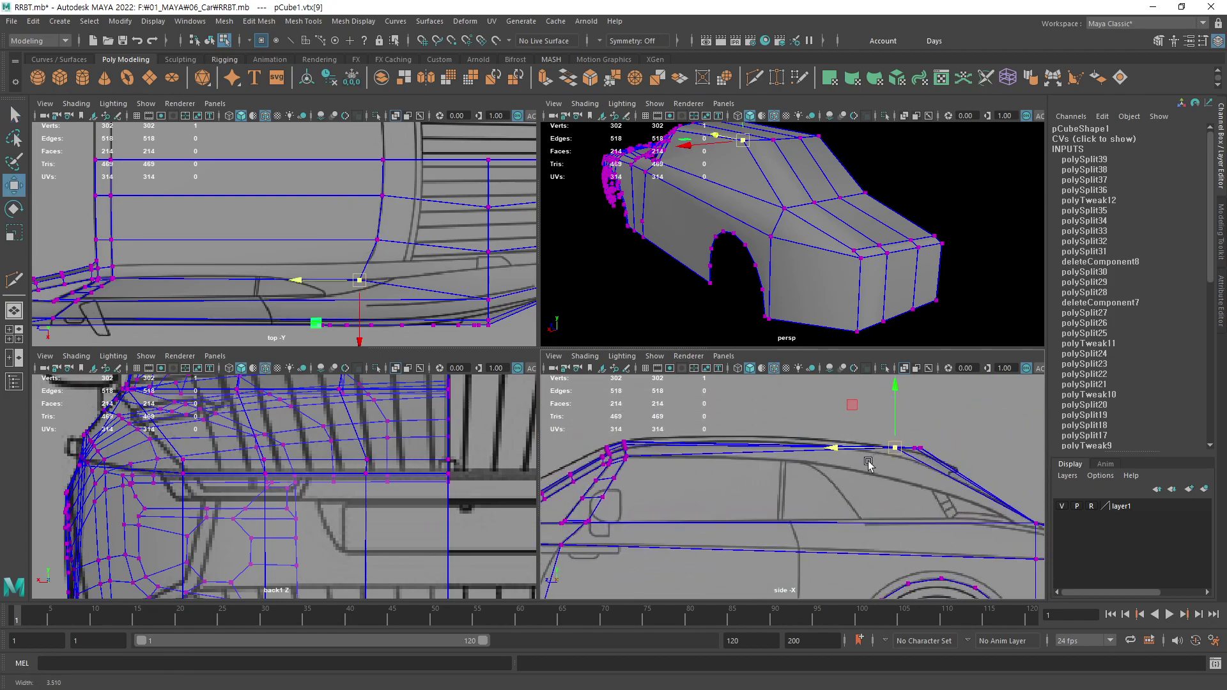
mouse_move(753, 422)
middle_mouse_down("alt")
mouse_move(994, 460)
mouse_move(834, 418)
middle_mouse_up("alt")
left_click_drag(819, 419, 818, 458)
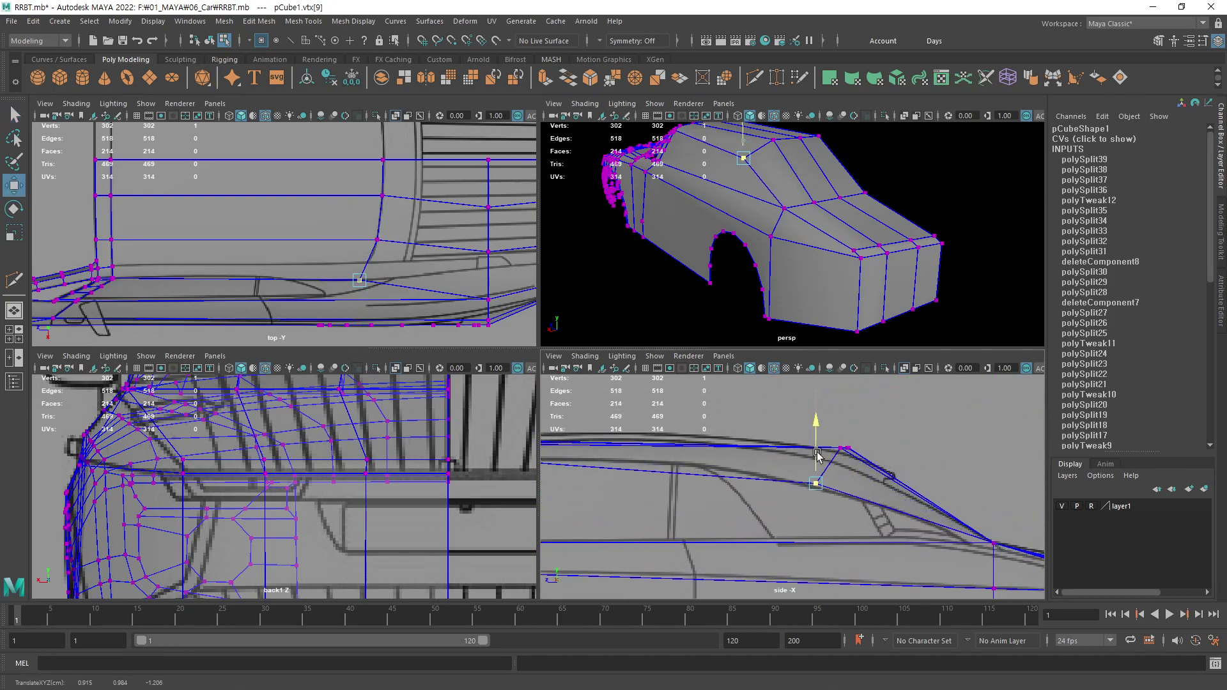
key("q")
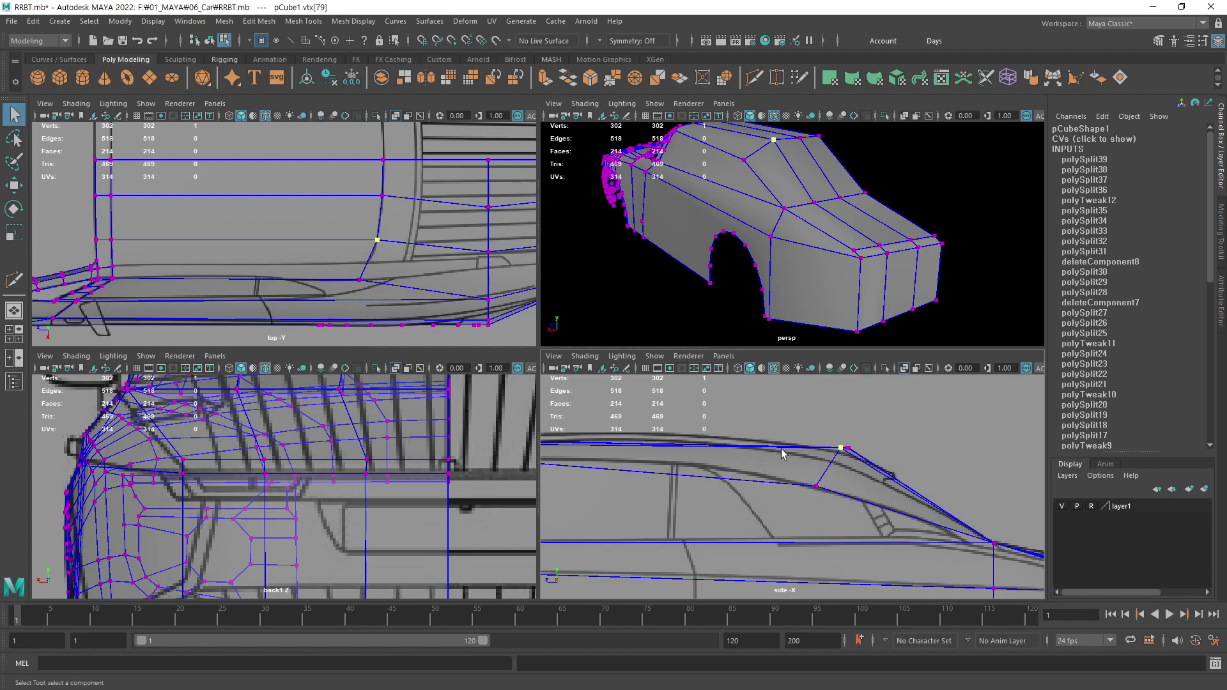
- Pull the next roof vertex down to the roof line and select the rear roof corner vertex
mouse_move(781, 448)
middle_mouse_down("alt")
mouse_move(896, 462)
mouse_move(966, 447)
middle_mouse_up("alt")
key("w")
mouse_move(976, 407)
left_mouse_down()
mouse_move(975, 423)
mouse_move(983, 415)
left_mouse_up()
key("q")
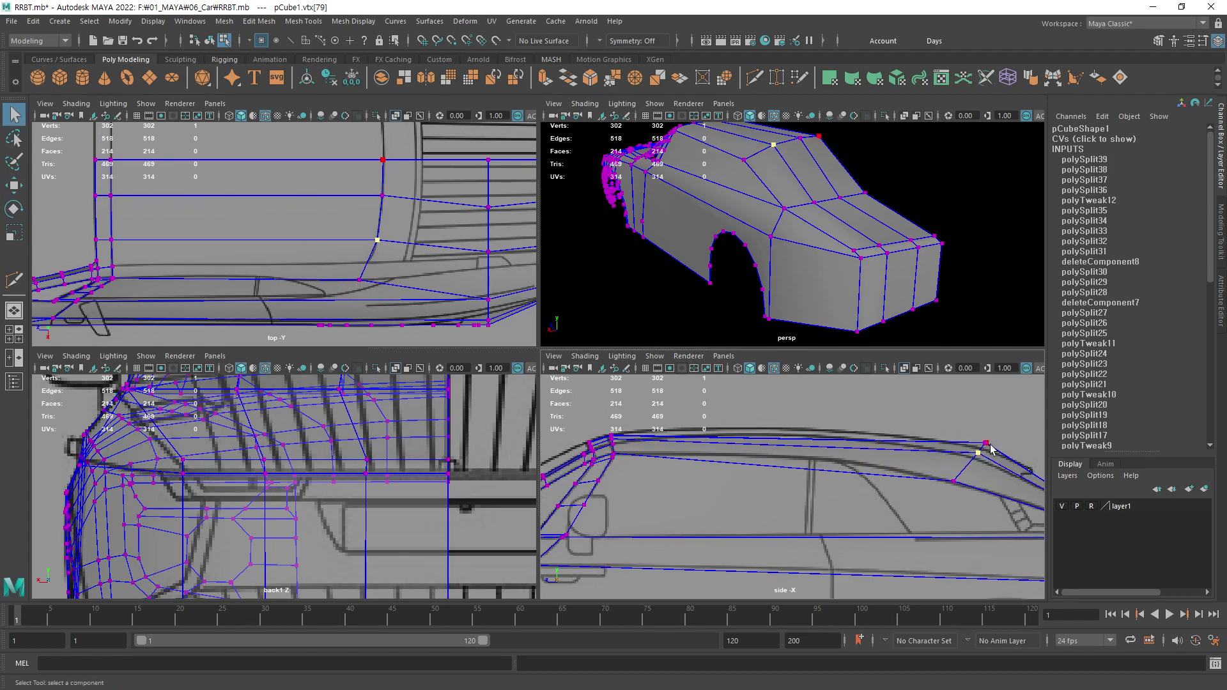
left_click(986, 444)
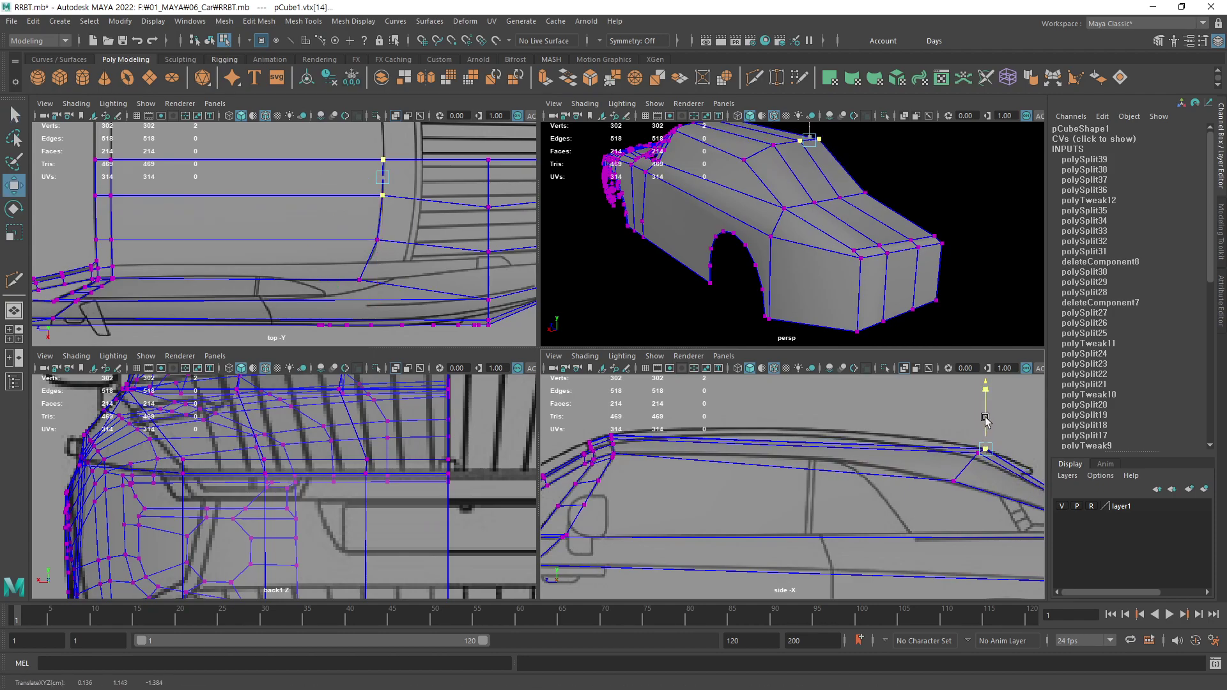
key("w")
middle_click_drag(982, 420, 827, 520, "alt")
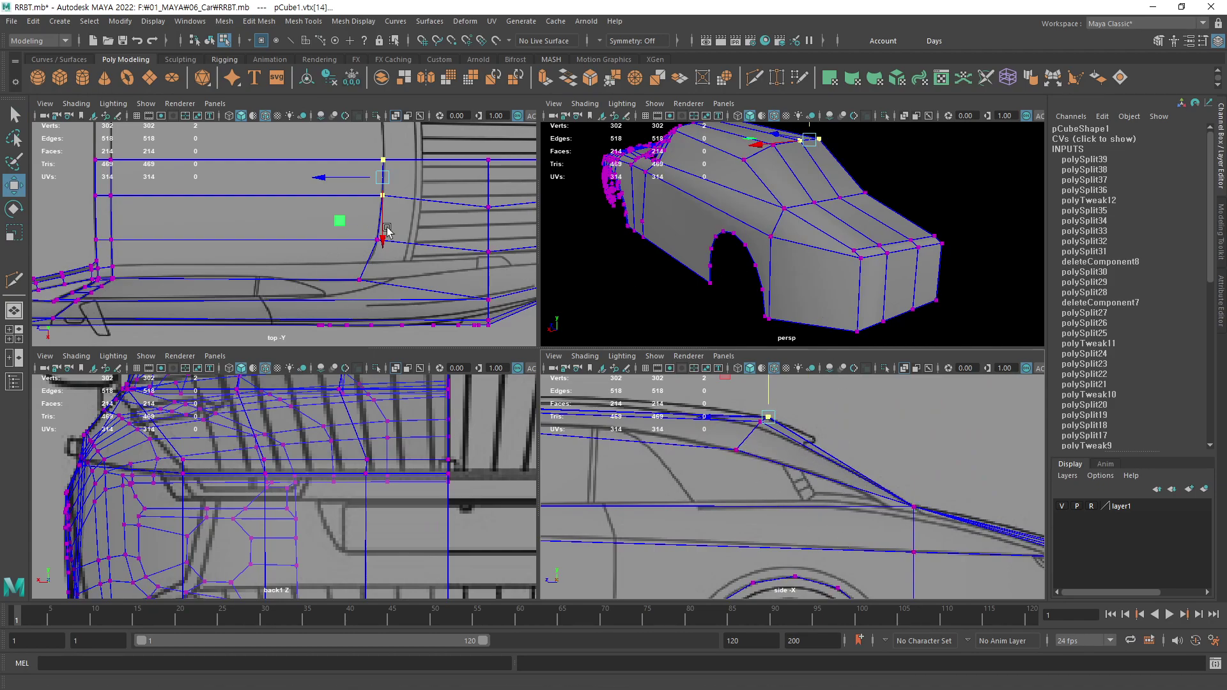
mouse_move(386, 230)
middle_mouse_down("alt")
mouse_move(363, 248)
mouse_move(419, 198)
mouse_move(435, 217)
middle_mouse_up("alt")
- Multi-Cut a new edge line from the roof edge down the rear pillar to the lower body edge
left_click(754, 81)
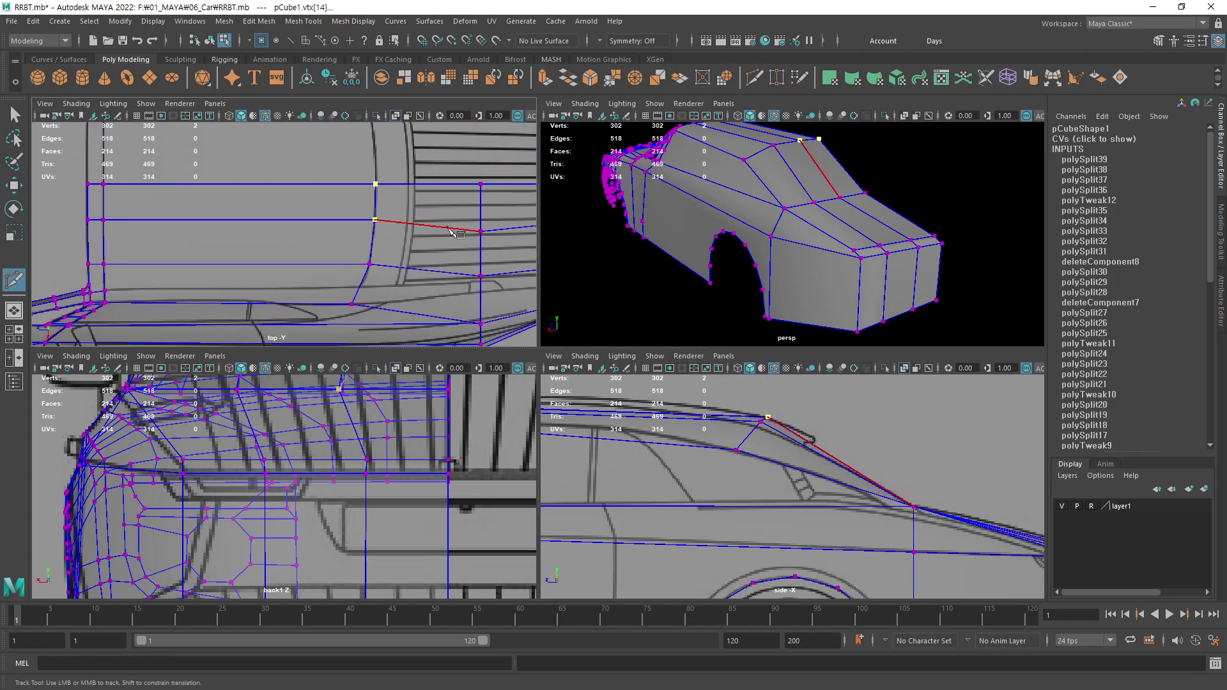
left_click(408, 184)
left_click(407, 224)
left_click(401, 268)
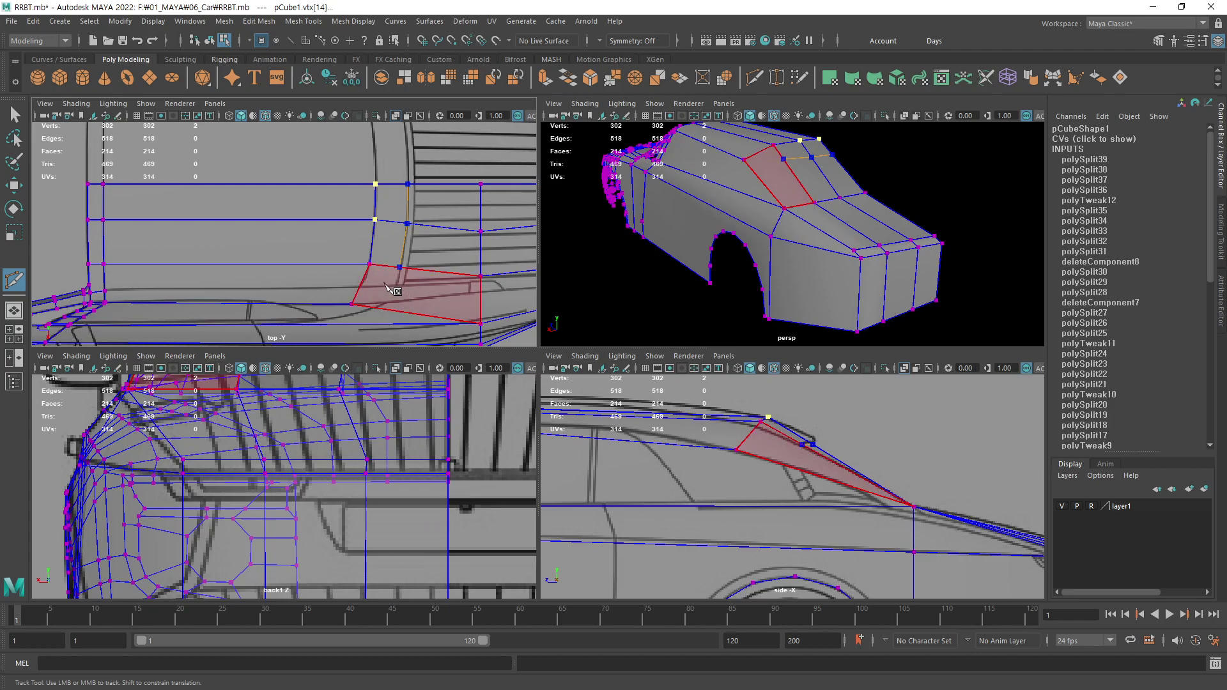
scroll(387, 281, "up", 5)
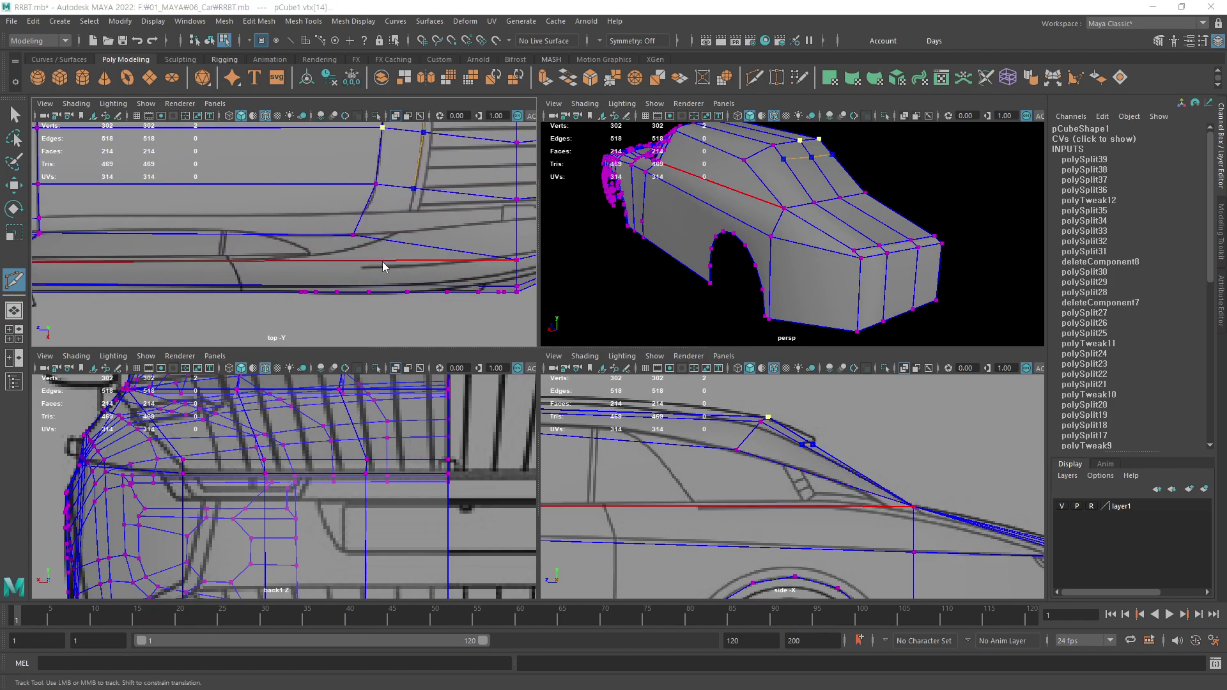
key("space")
middle_click_drag(765, 329, 789, 296, "alt")
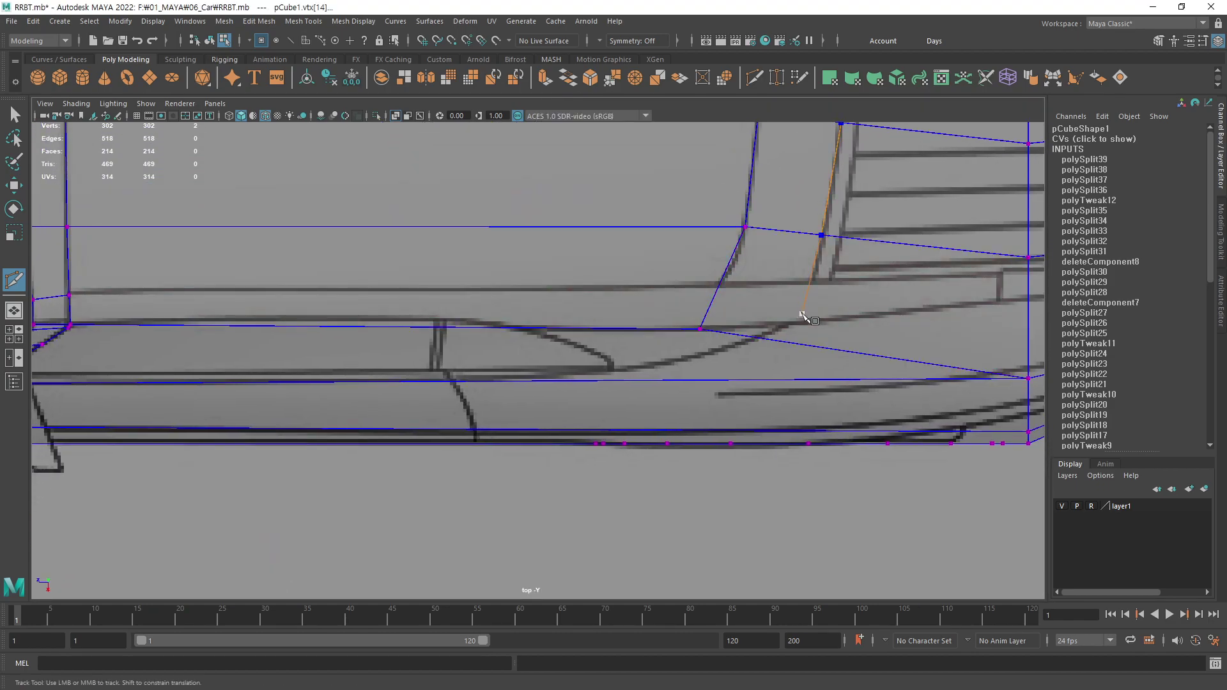
left_click(759, 338)
key("Return")
mouse_move(838, 318)
middle_mouse_down("alt")
mouse_move(685, 364)
mouse_move(680, 386)
middle_mouse_up("alt")
- Inspect the new cut vertices, clear the selection and return to the four-view layout
key("w")
left_click(653, 369)
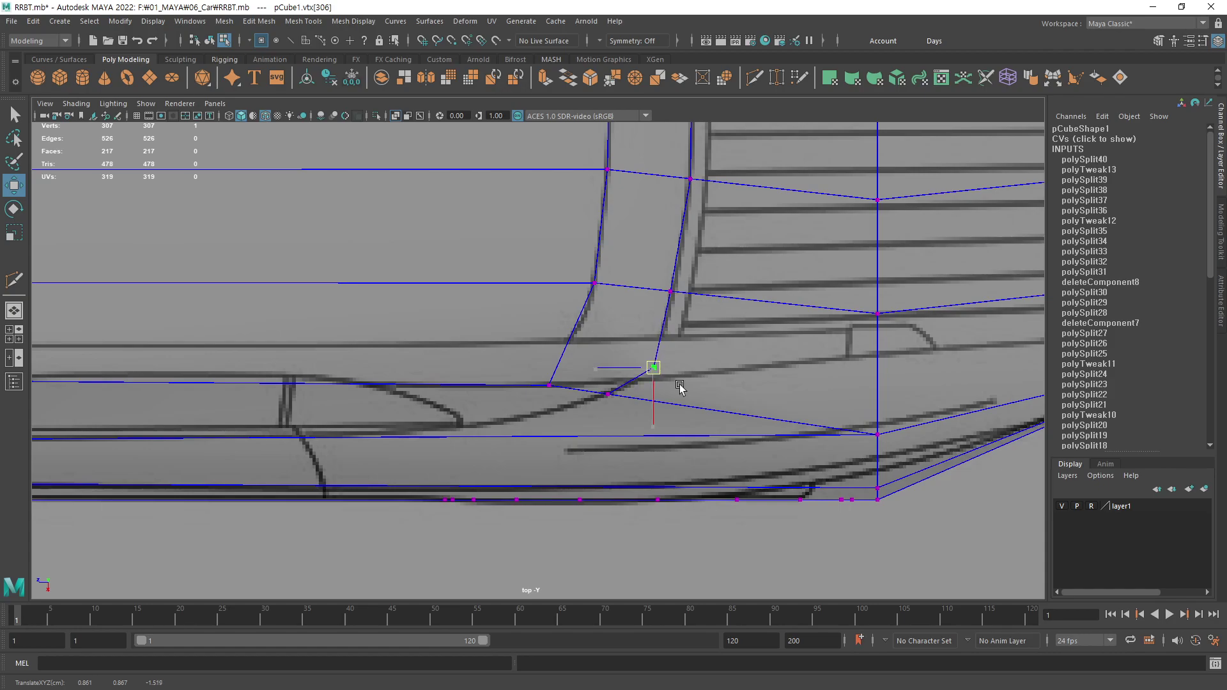
left_click(670, 292)
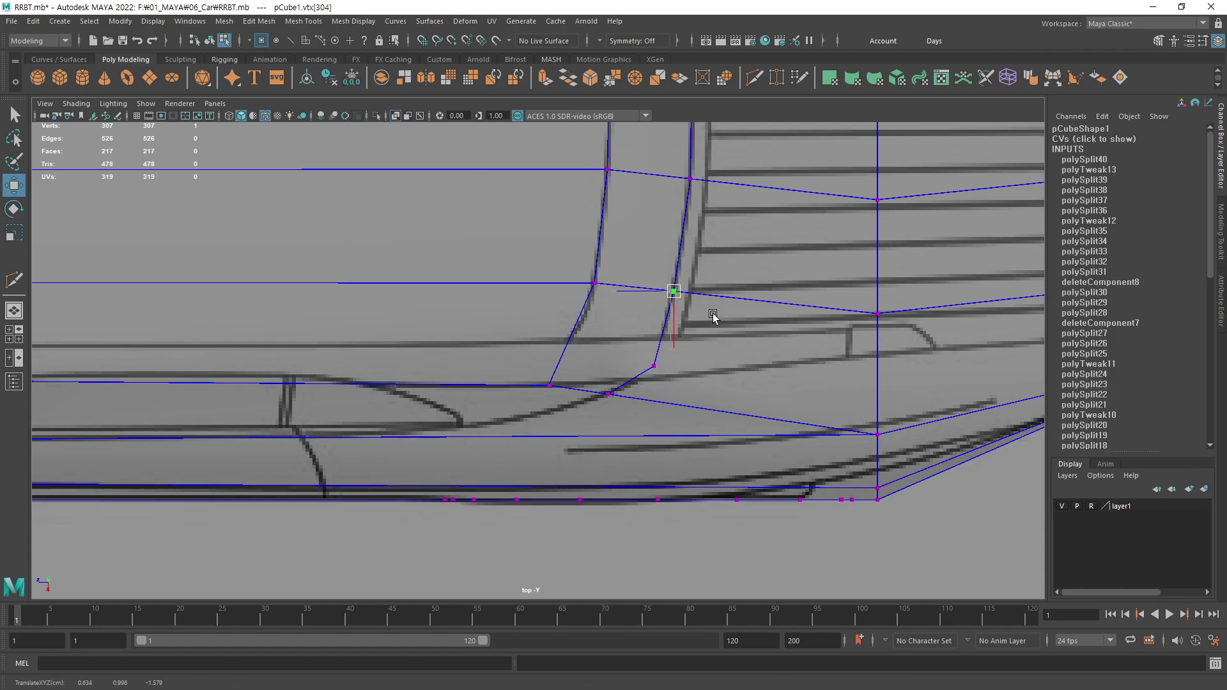
middle_click_drag(717, 288, 725, 305, "alt")
left_click(687, 262)
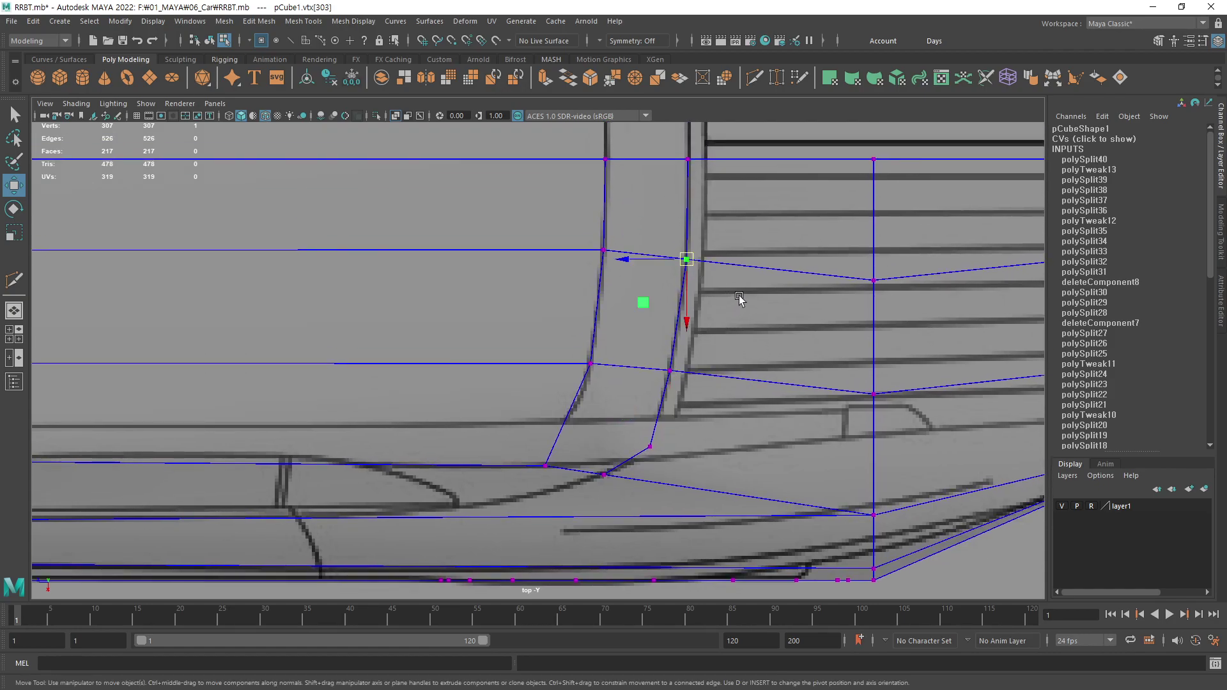
left_click(799, 142)
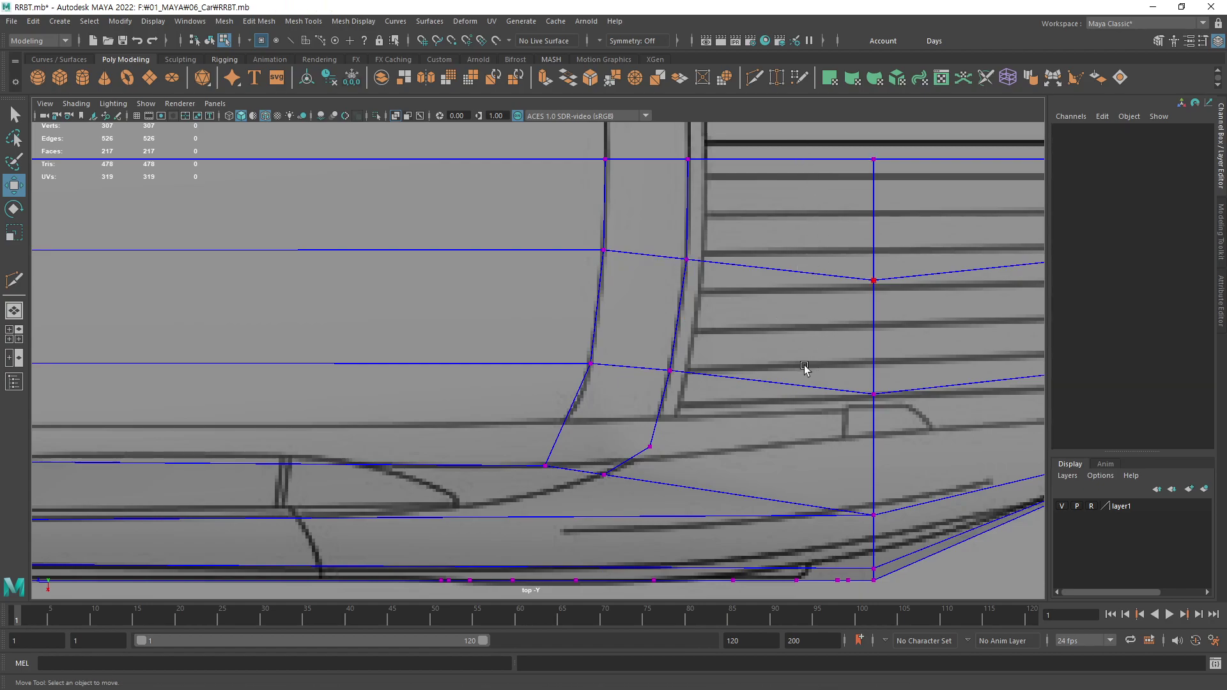
scroll(805, 368, "down", 3)
scroll(773, 375, "down", 1)
scroll(707, 351, "down", 1)
key("space")
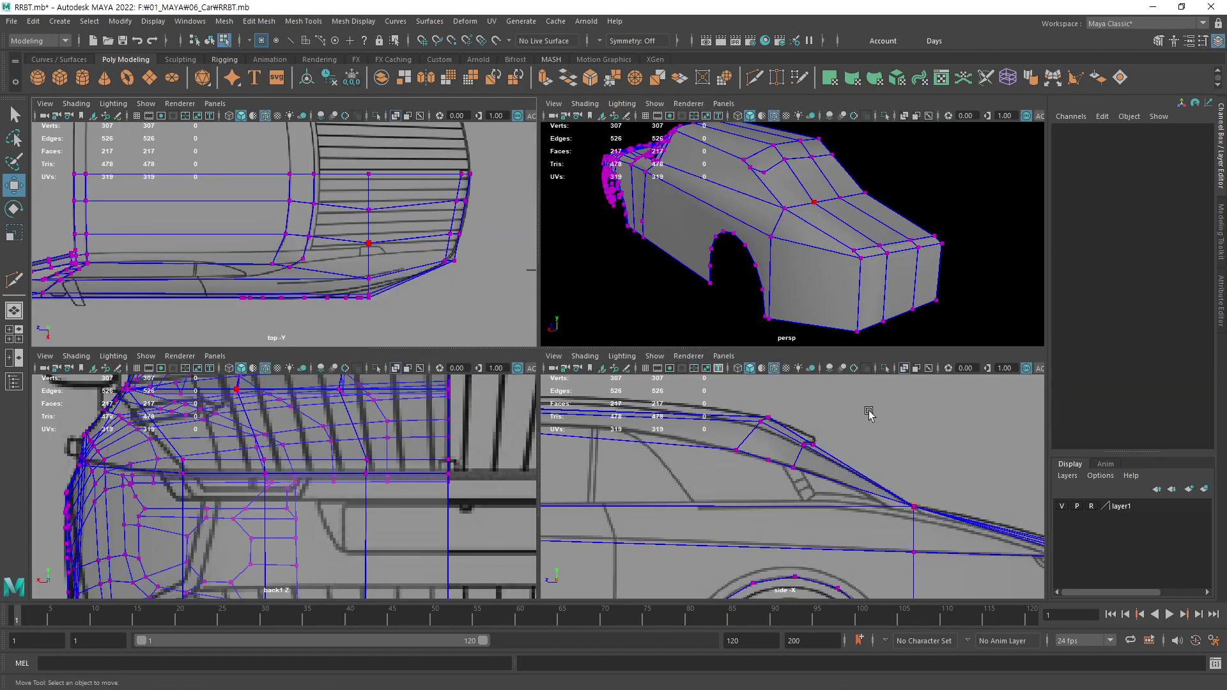
- Lower a new roof vertex along the window outline in the side view
scroll(735, 473, "up", 2)
scroll(938, 459, "up", 3)
scroll(938, 459, "down", 3)
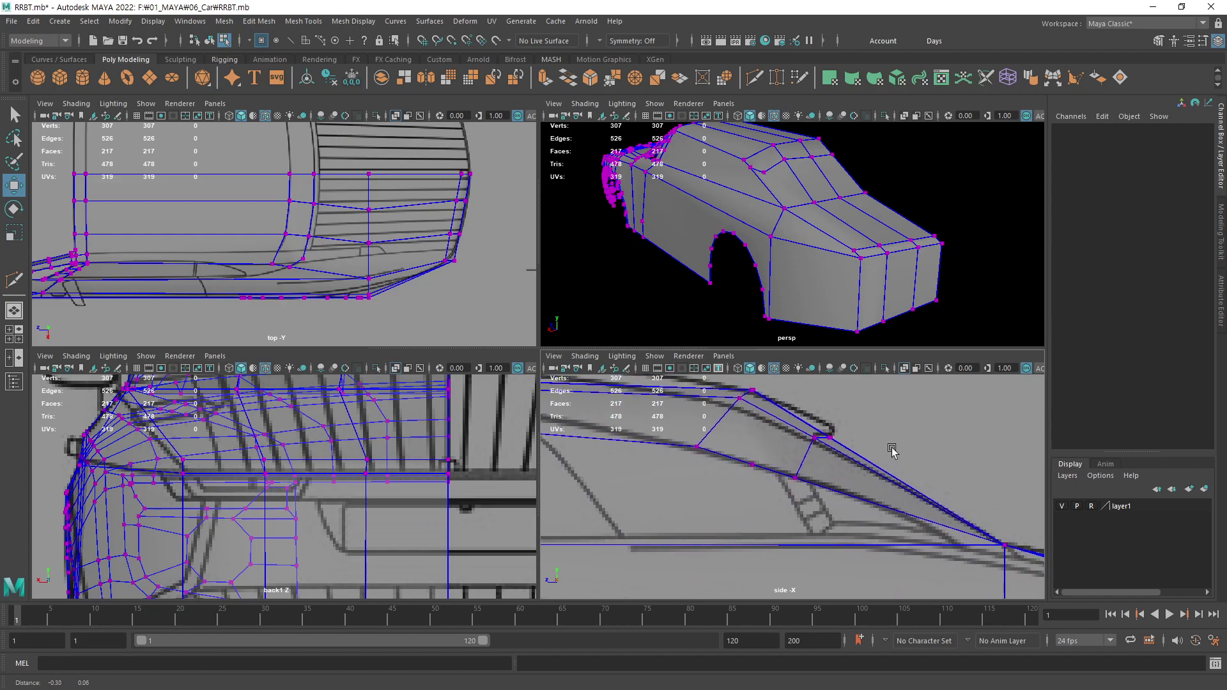
scroll(889, 450, "up", 3)
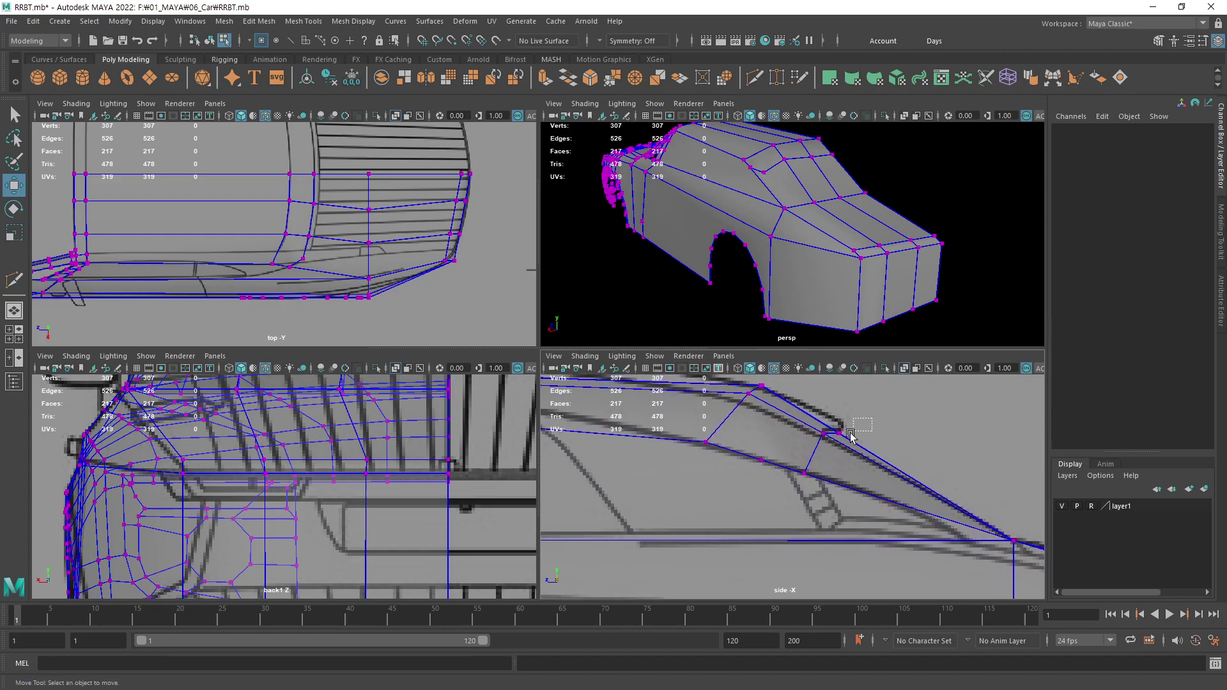
left_click_drag(848, 419, 818, 450)
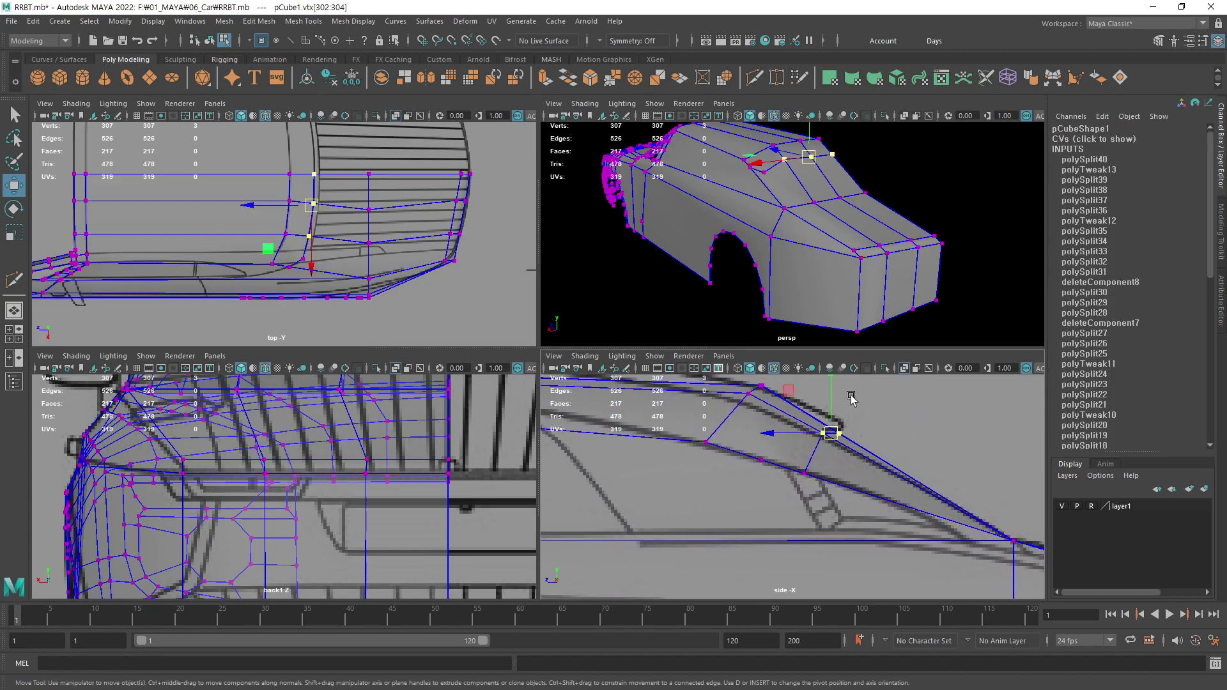
key("q")
left_click(898, 179)
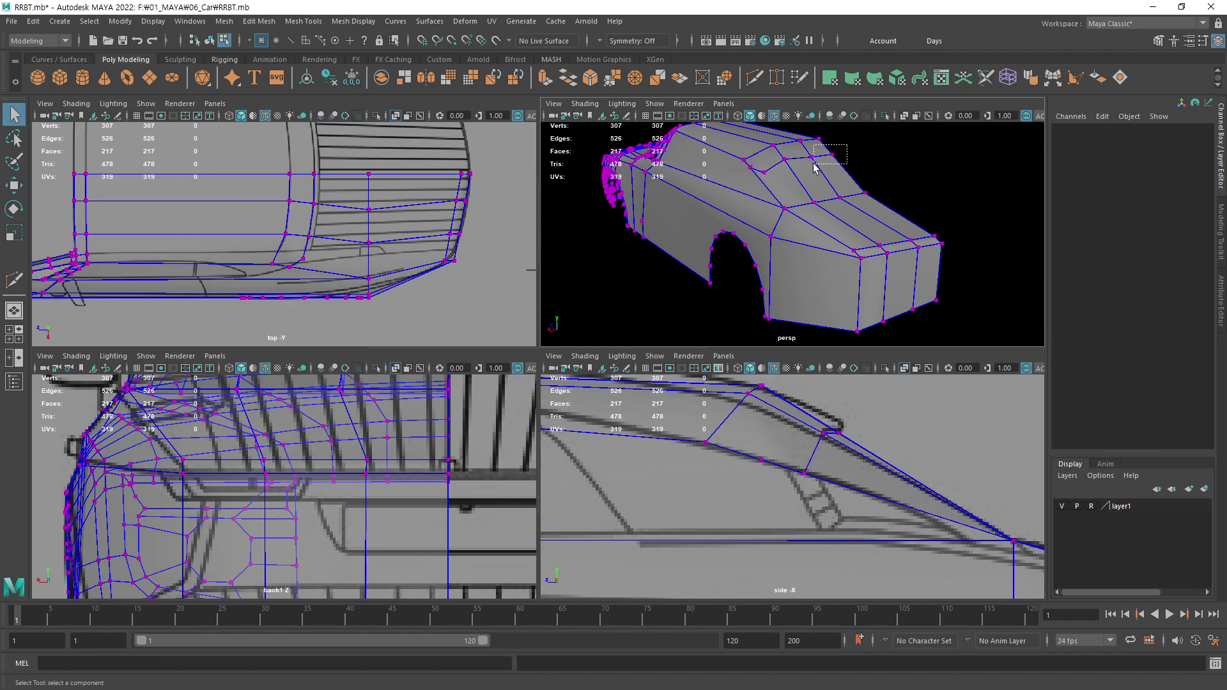
left_click_drag(814, 167, 809, 168)
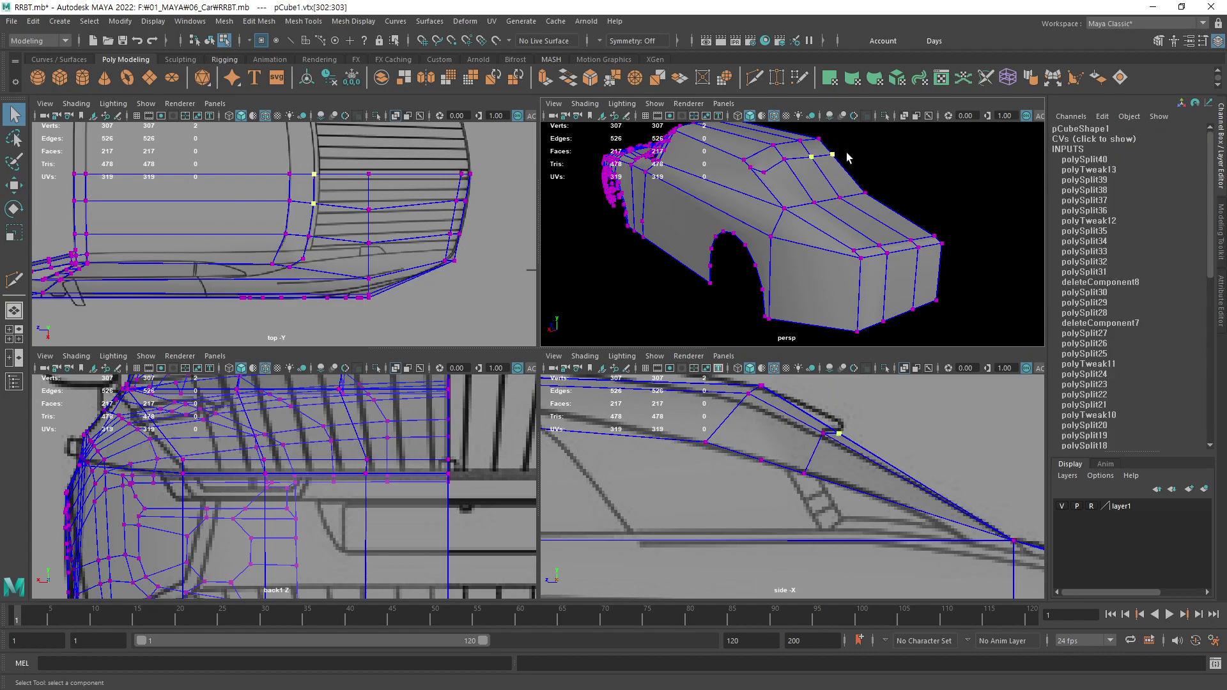
key("w")
left_click_drag(834, 435, 833, 474)
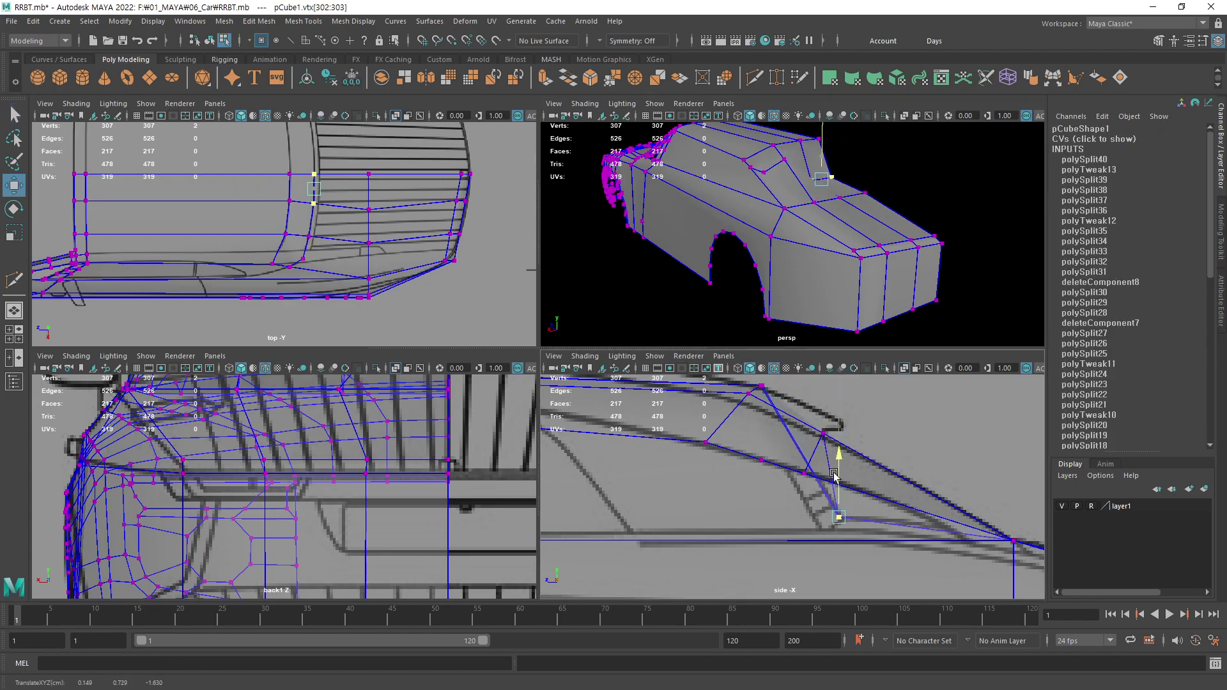
key("q")
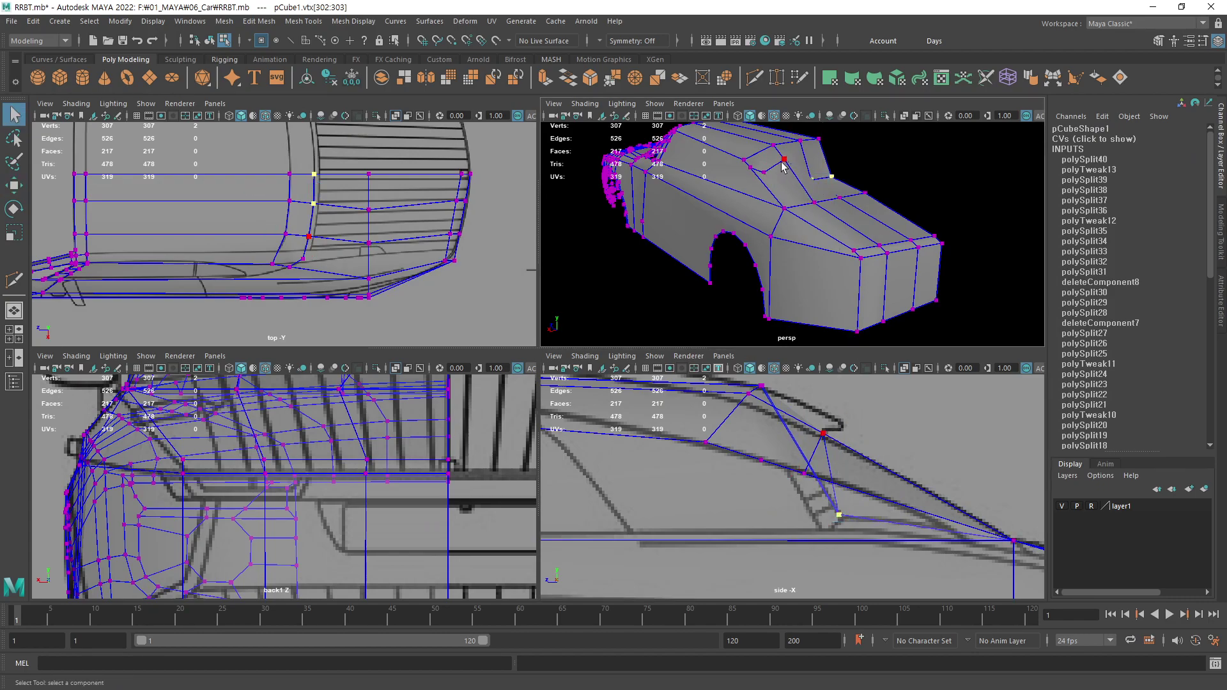
- Lower the next pillar vertex and the lowest cut vertex toward the lower body edge
left_click(784, 167)
key("w")
left_click_drag(823, 396, 821, 502)
left_click(804, 473)
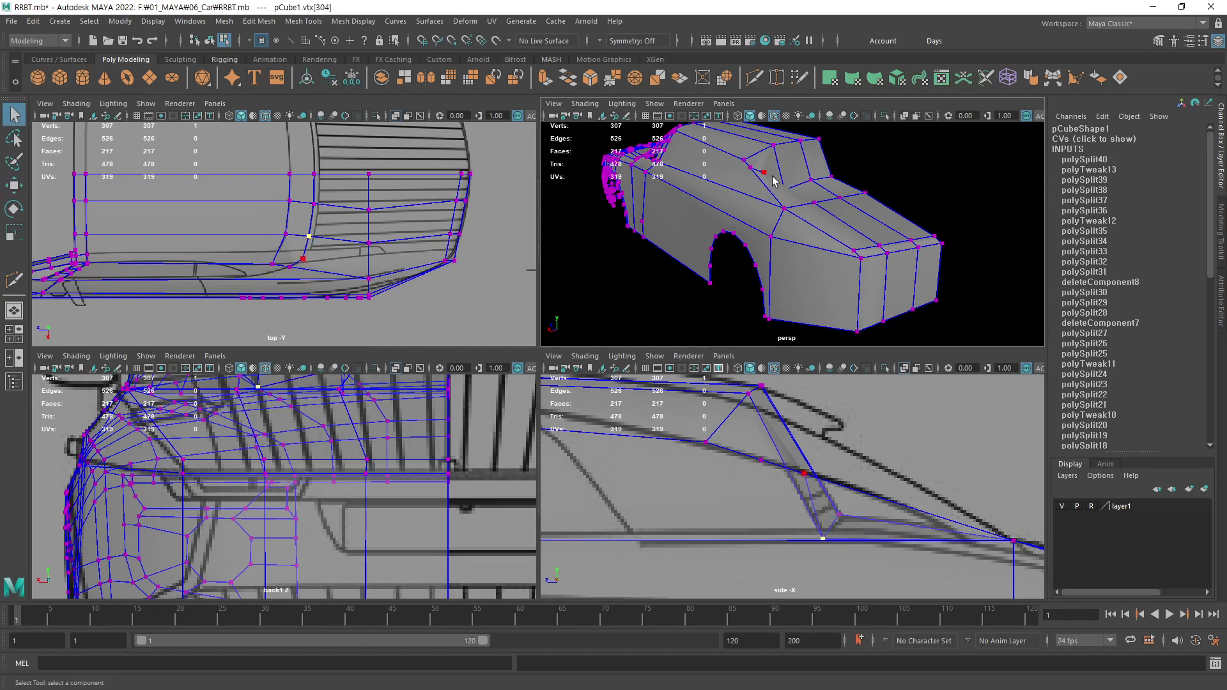
left_click_drag(799, 430, 808, 486)
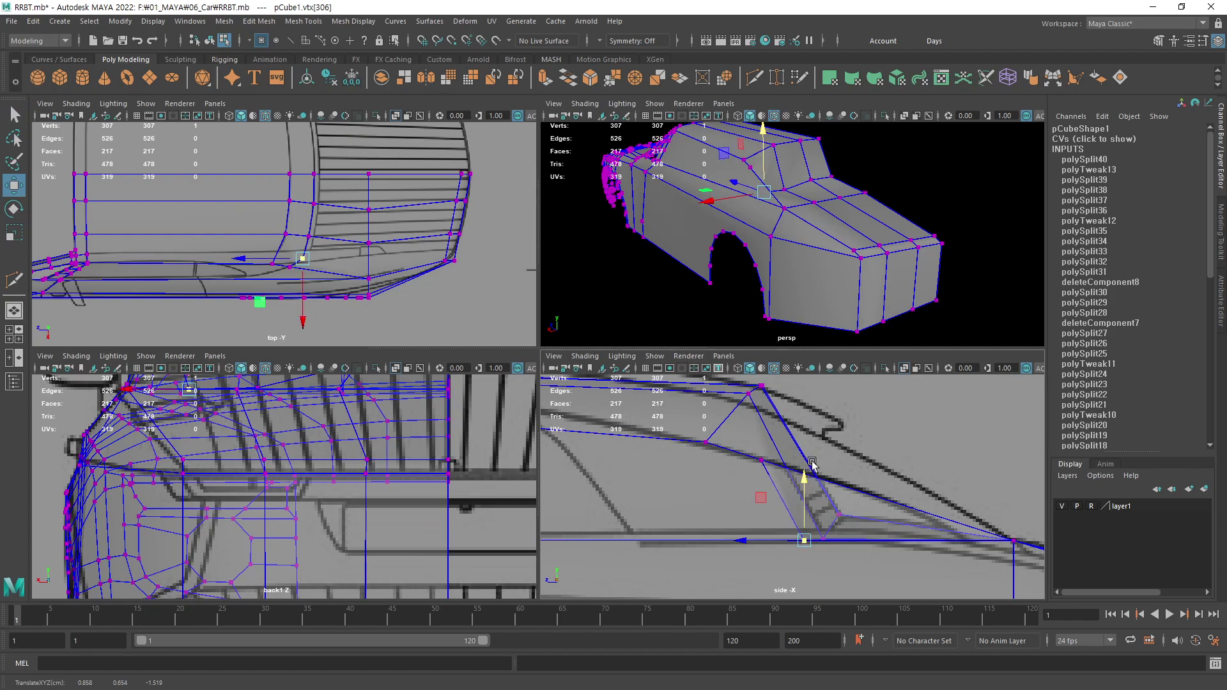
left_click(933, 192)
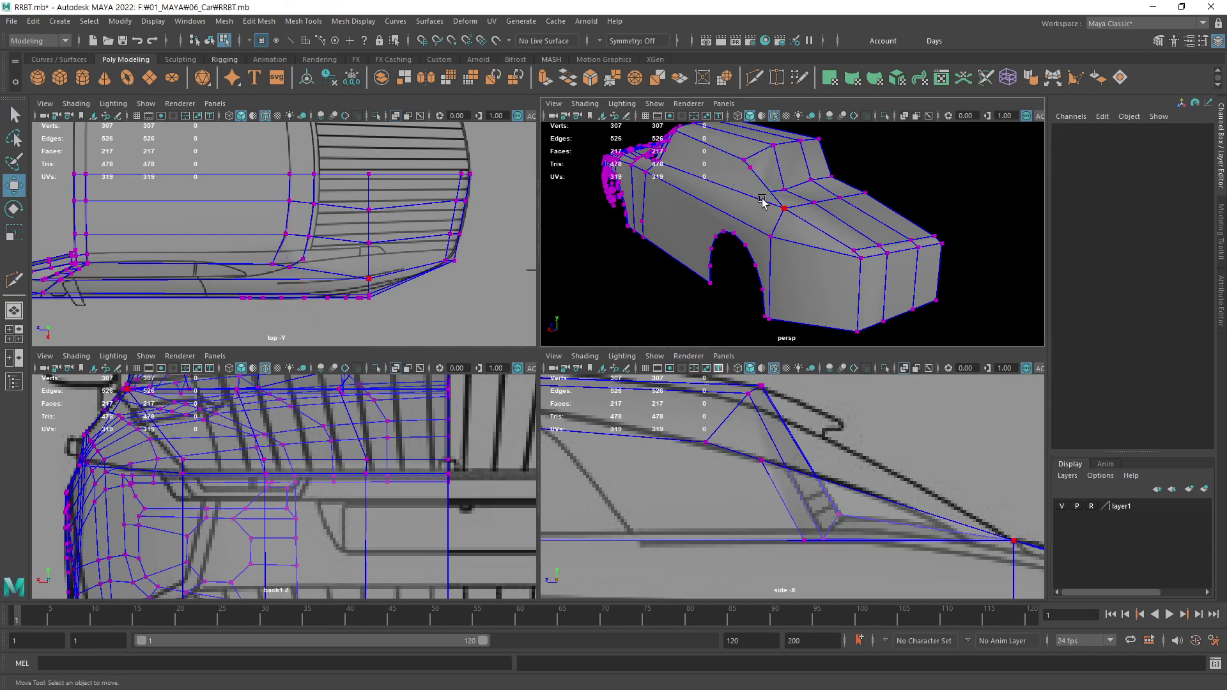
mouse_move(828, 215)
left_mouse_down("alt")
mouse_move(705, 216)
mouse_move(789, 247)
mouse_move(831, 297)
mouse_move(876, 251)
mouse_move(726, 247)
mouse_move(926, 252)
mouse_move(909, 241)
mouse_move(835, 252)
mouse_move(818, 239)
mouse_move(841, 241)
left_mouse_up("alt")
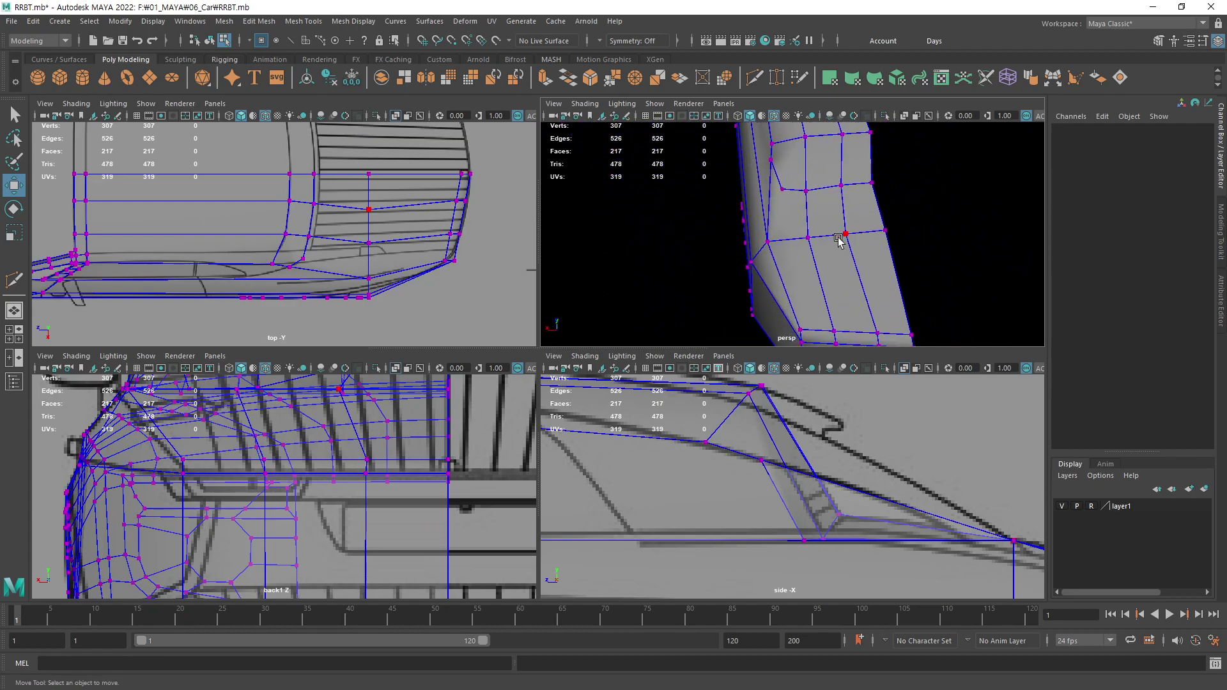
- Select the vertex below the side window in the top view
middle_click_drag(412, 205, 417, 200, "alt")
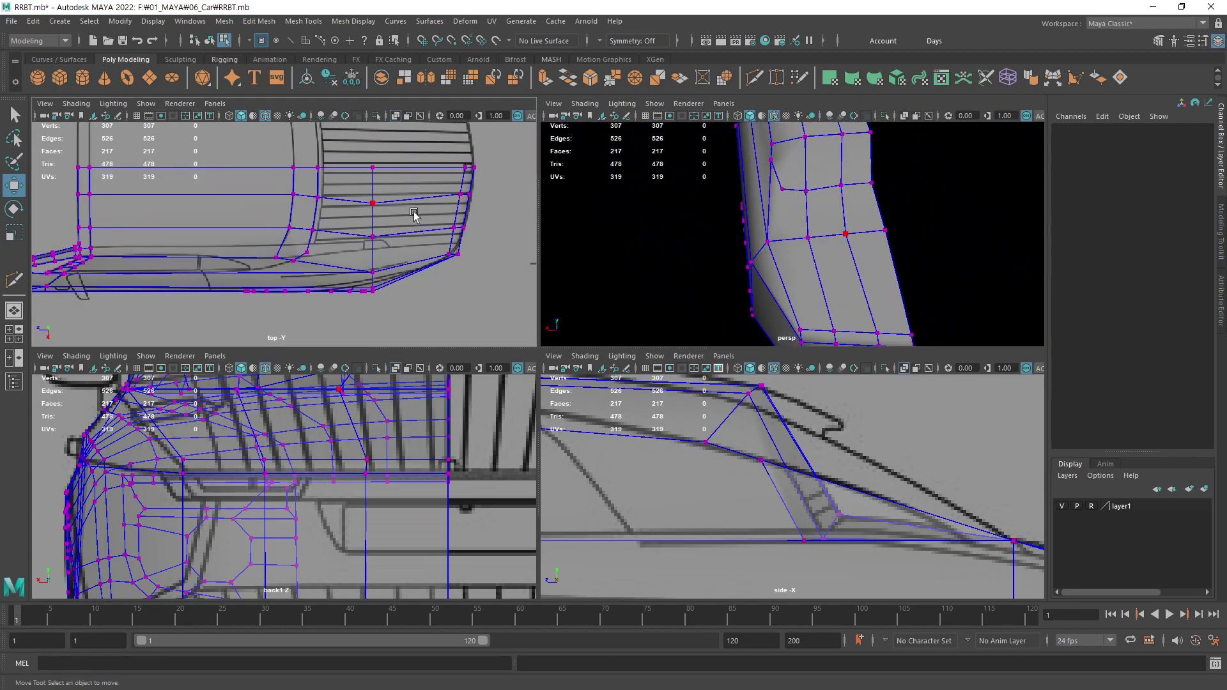
scroll(303, 243, "up", 3)
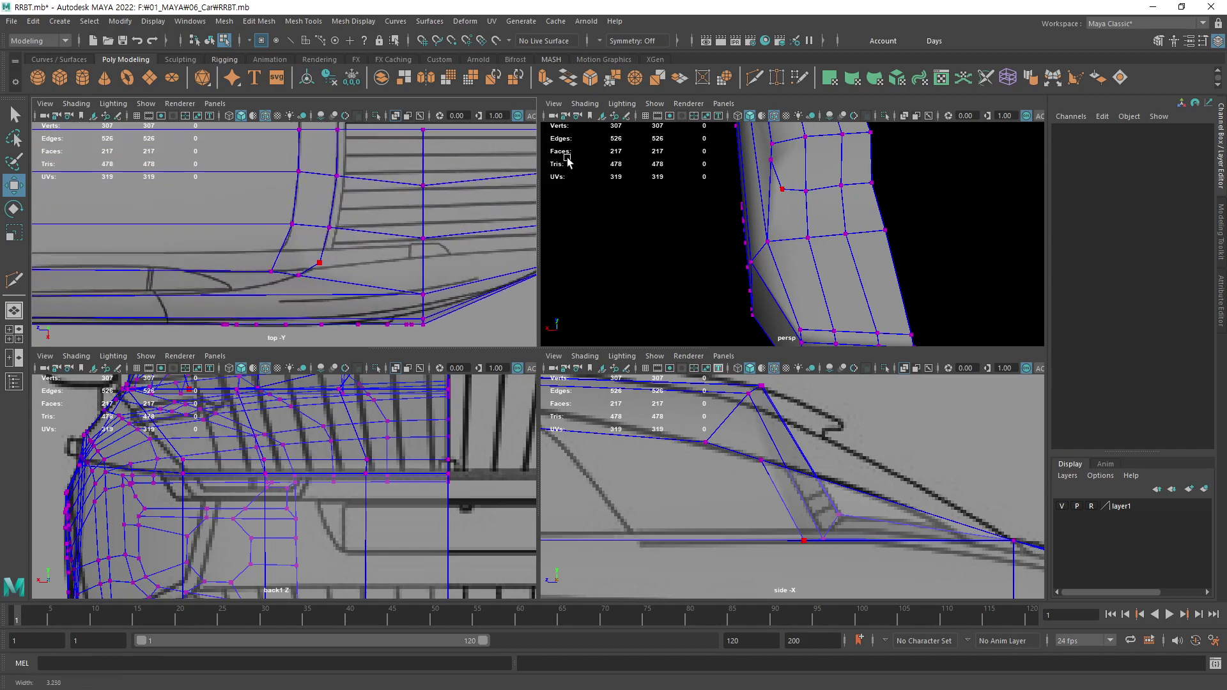
left_click(352, 231)
left_click(337, 233)
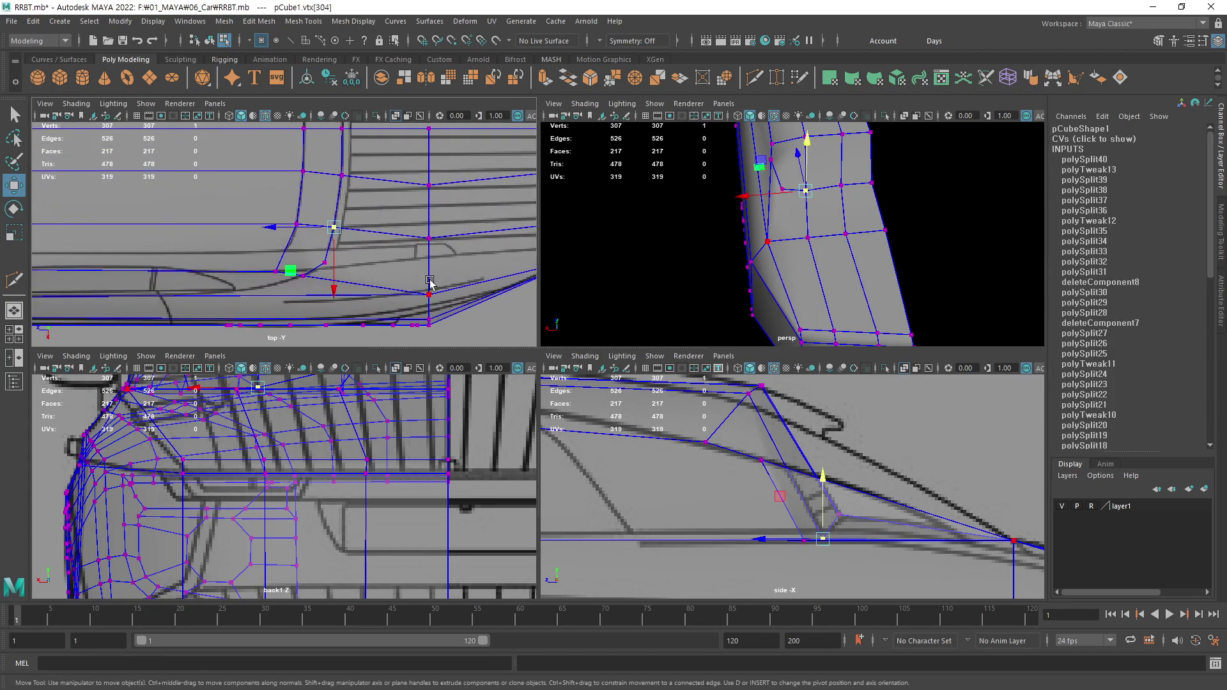
middle_click_drag(432, 284, 414, 281, "alt")
left_click(488, 311)
middle_click_drag(328, 275, 405, 265, "alt")
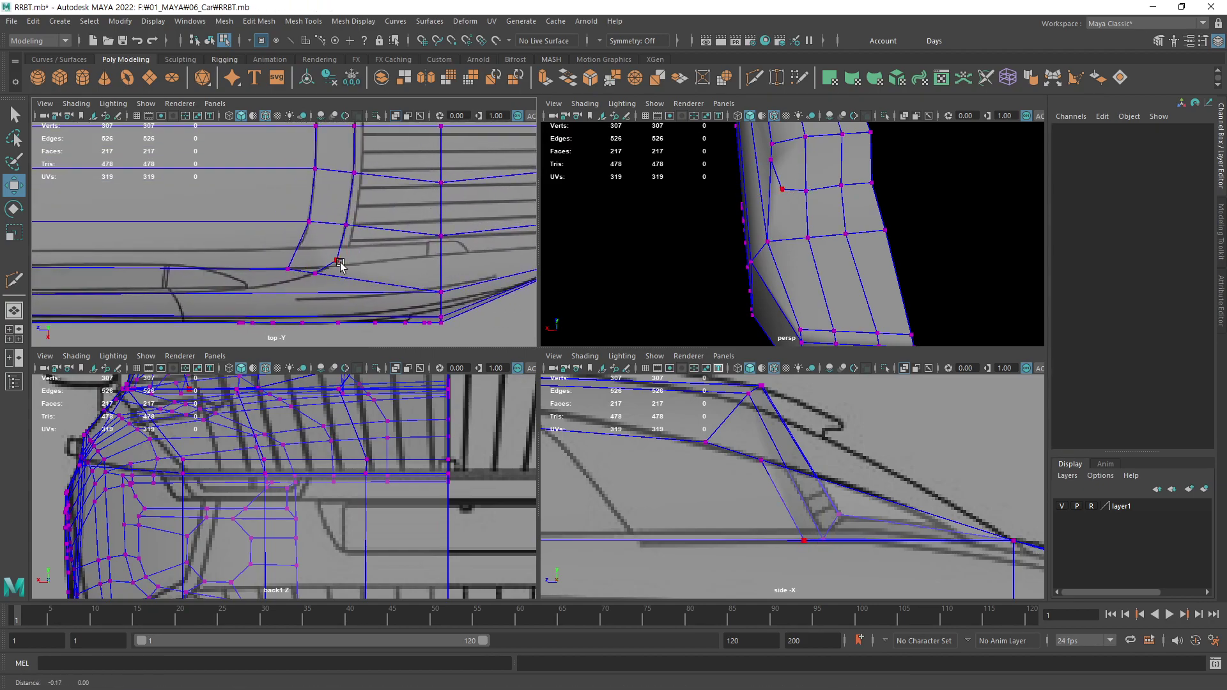
left_click(406, 265)
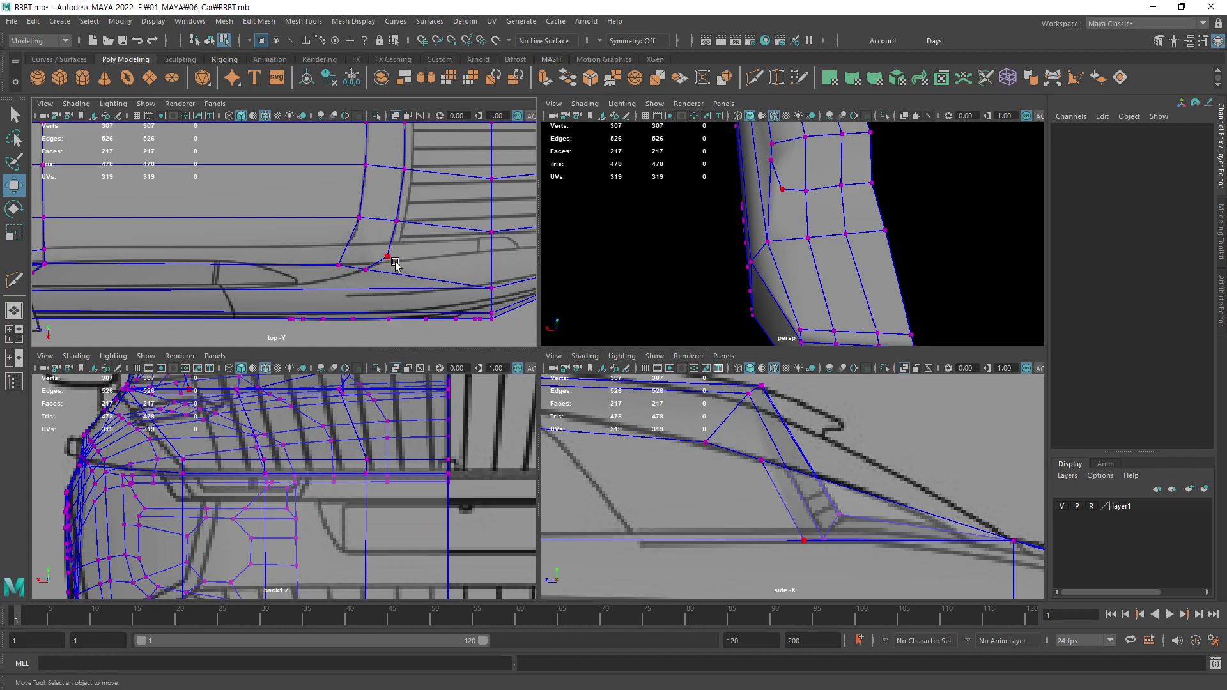
- Try moving the vertices under the rear window onto the blueprint line, undoing misfits
left_click(459, 262)
left_click(478, 260)
left_click(386, 255)
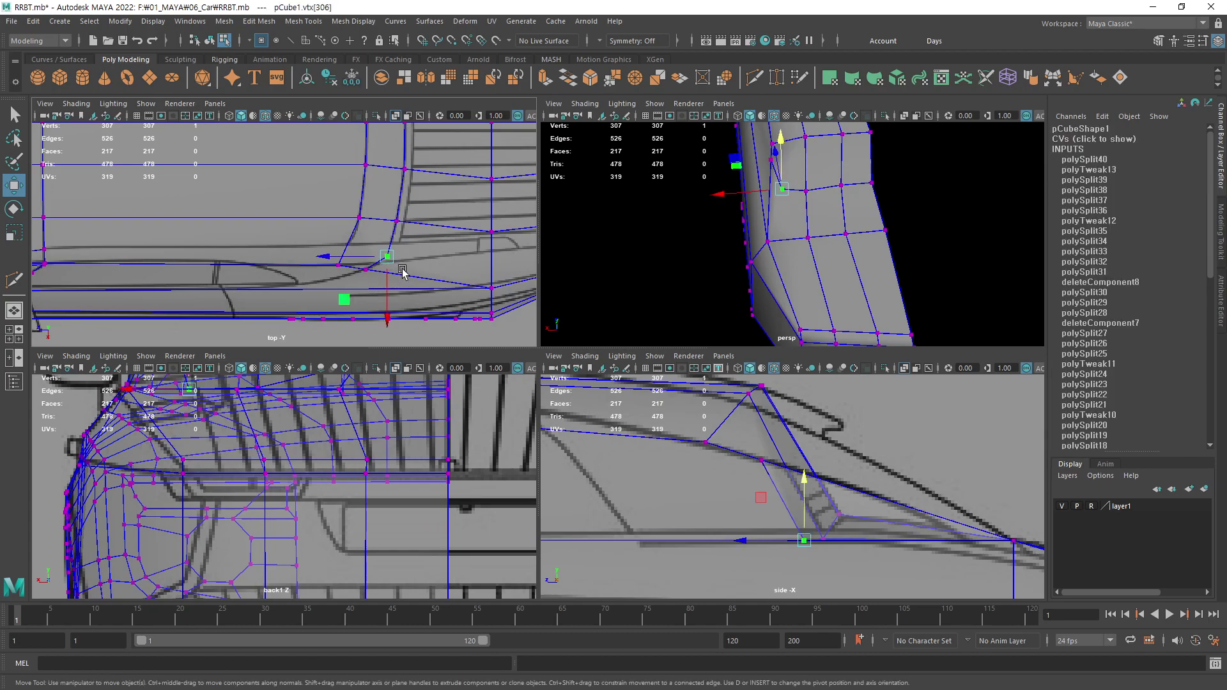
left_click(364, 271)
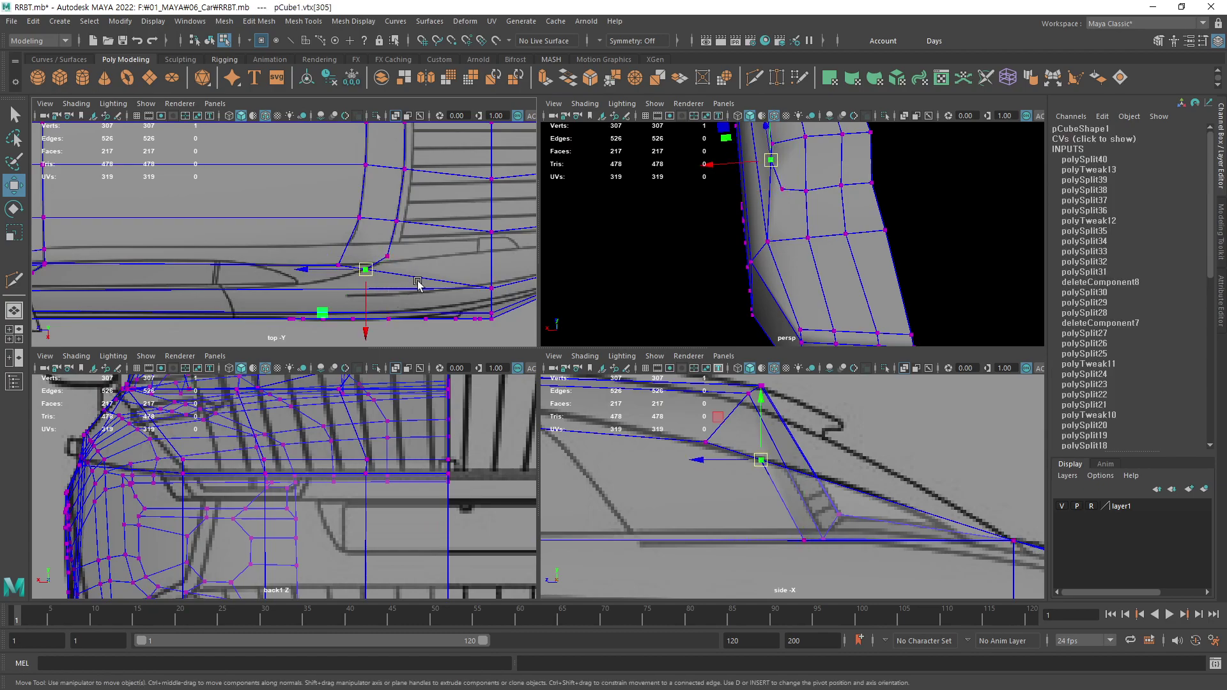
middle_click_drag(416, 265, 432, 259)
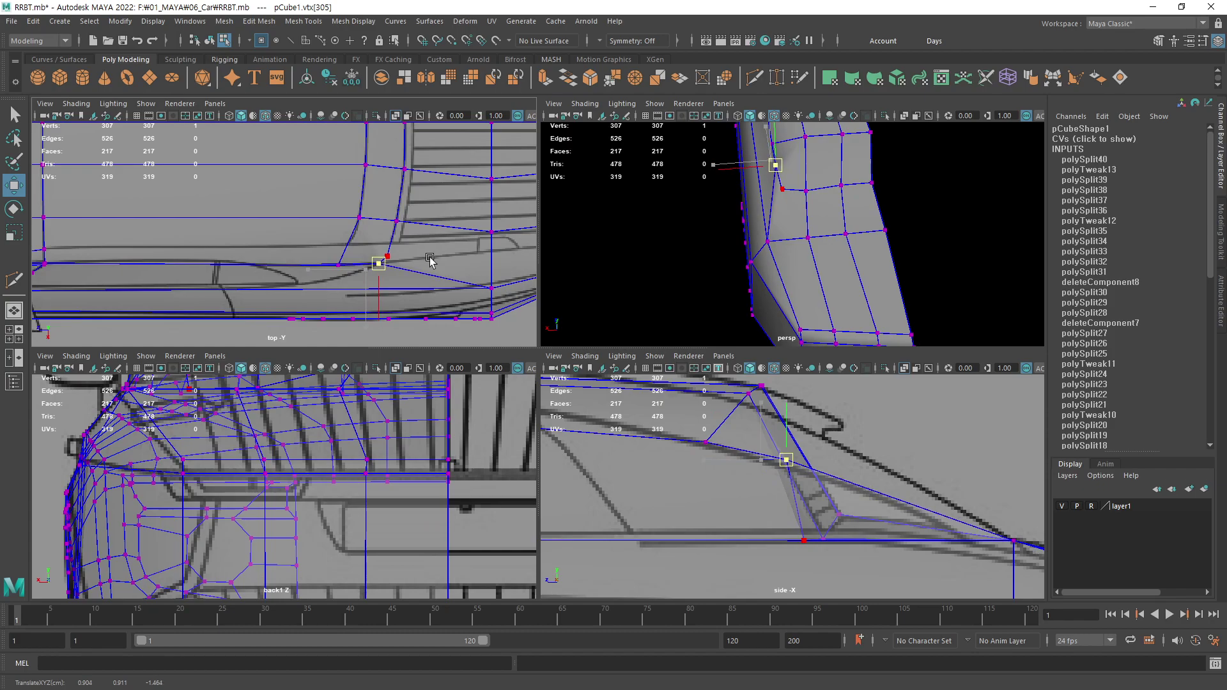
key("ctrl+z")
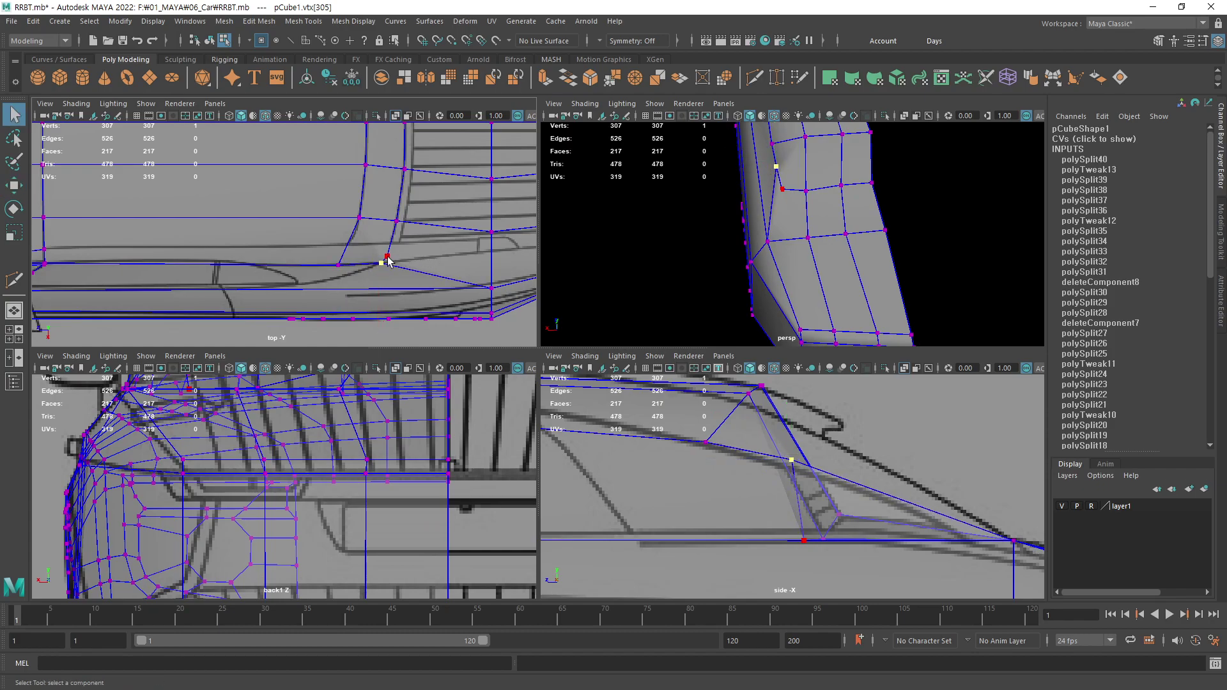
key("ctrl+z")
key("ctrl+z")
middle_click_drag(429, 253, 429, 258)
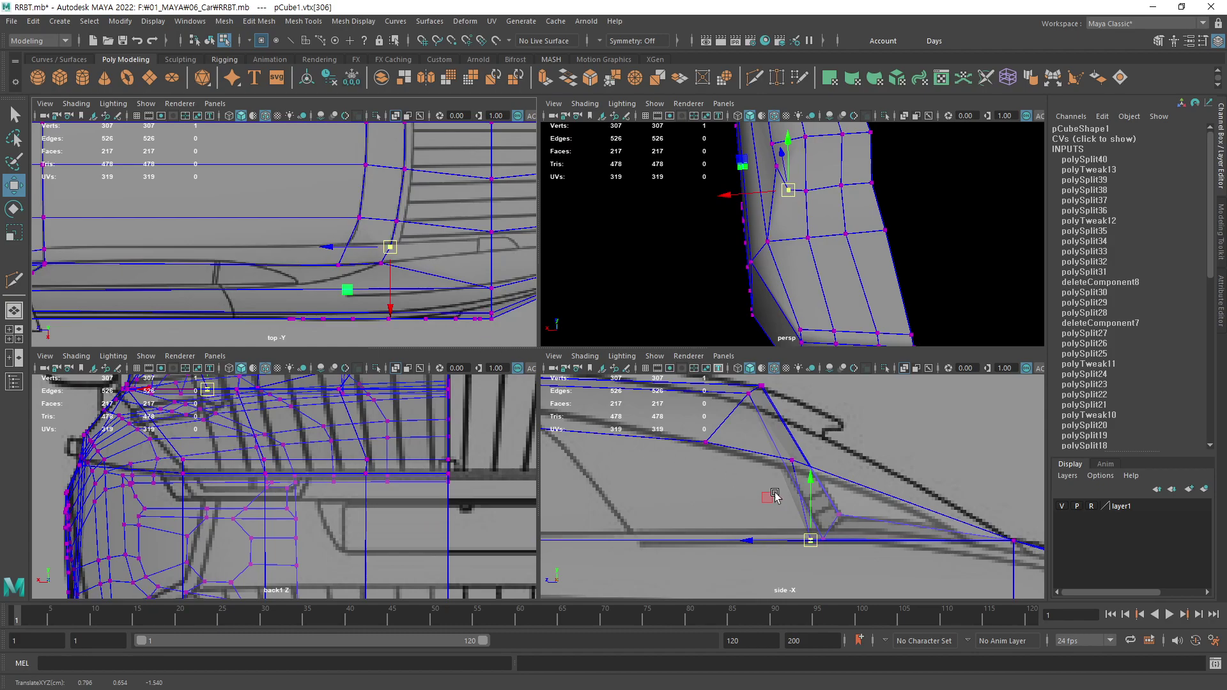
key("q")
key("ctrl+z")
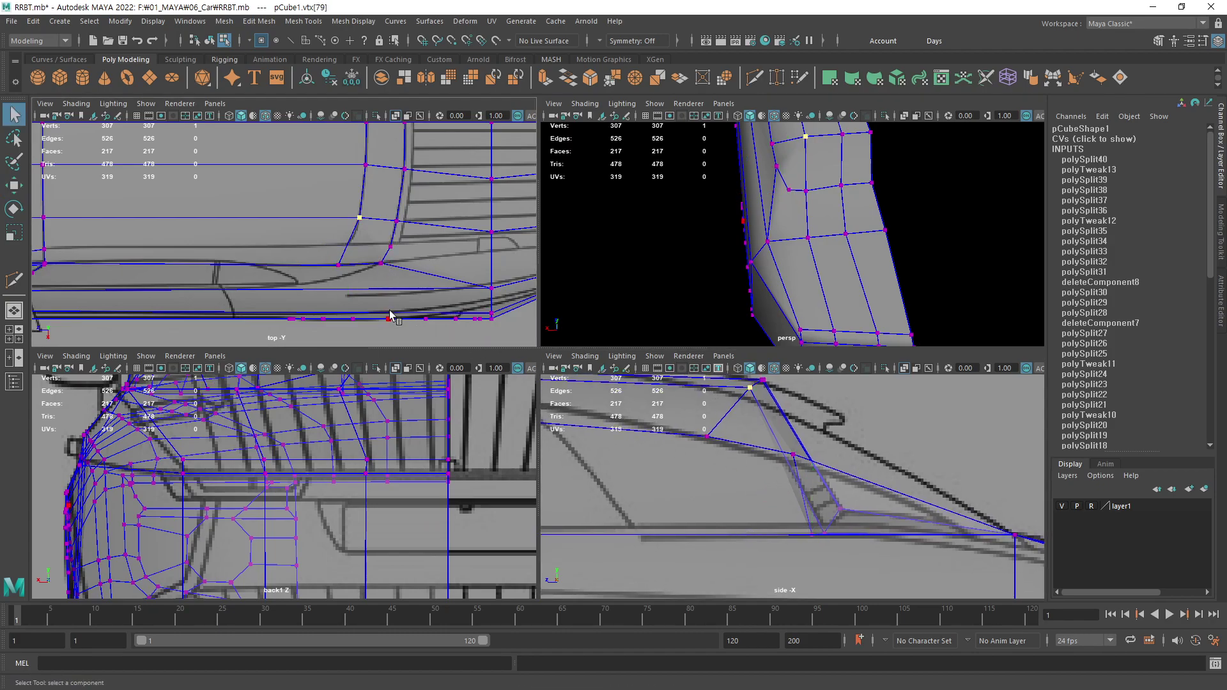
- Reposition the vertex below the window corner and its lower neighbour to fit the blueprint
left_click(381, 265)
key("w")
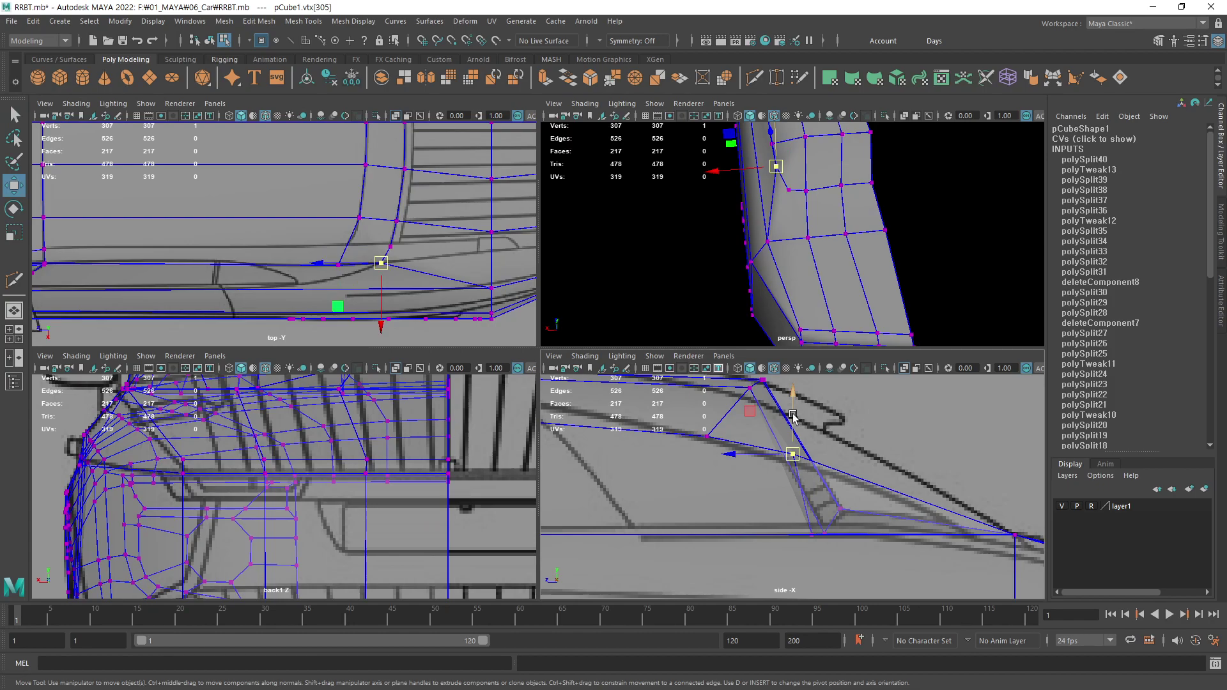
left_click(709, 438)
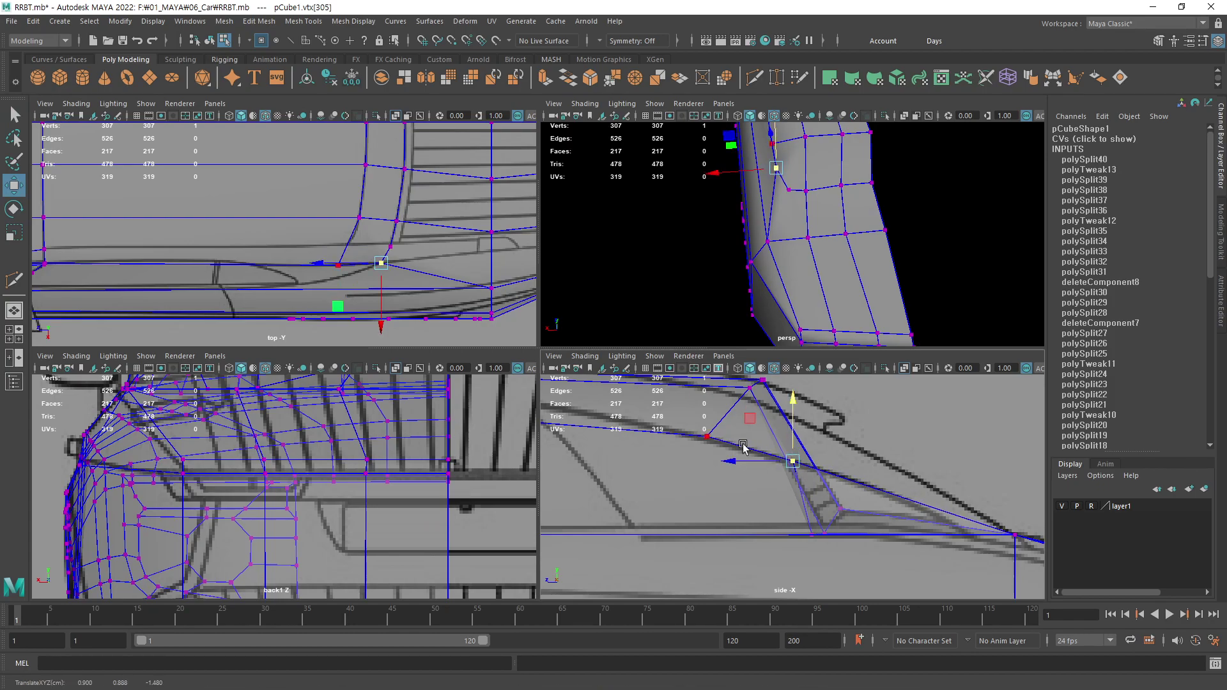
left_click_drag(704, 406, 722, 424)
left_click(797, 463)
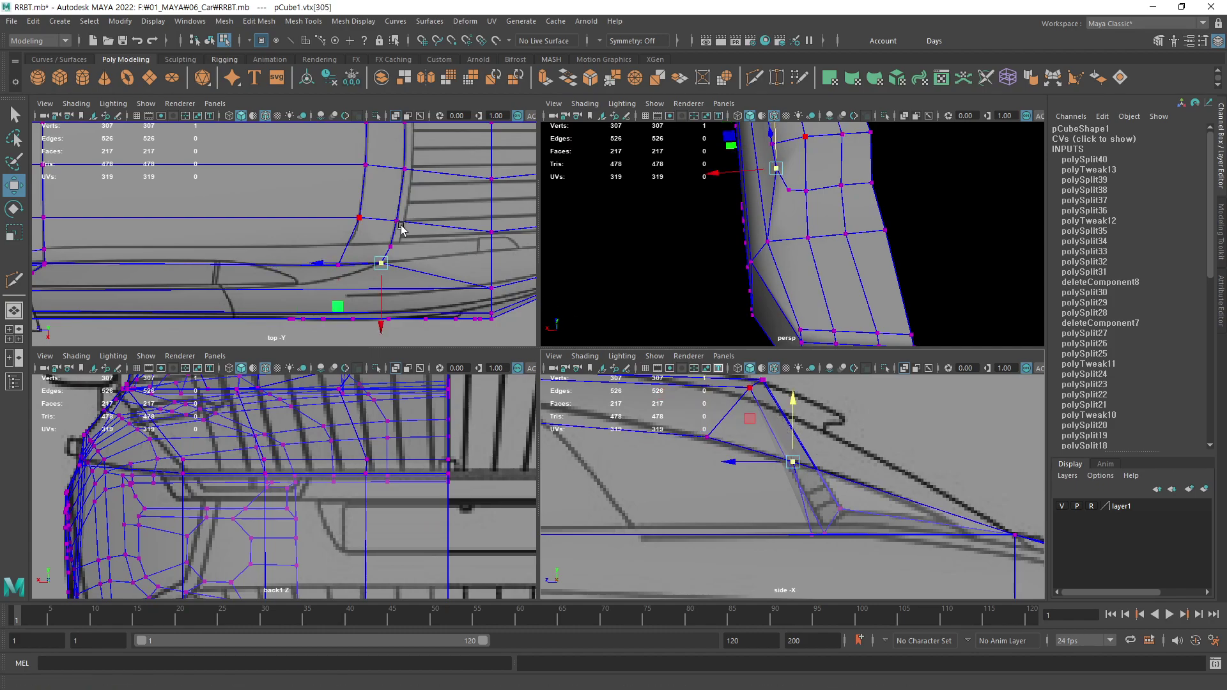
middle_click_drag(396, 243, 453, 271, "alt")
left_click(399, 252)
scroll(400, 253, "up", 2)
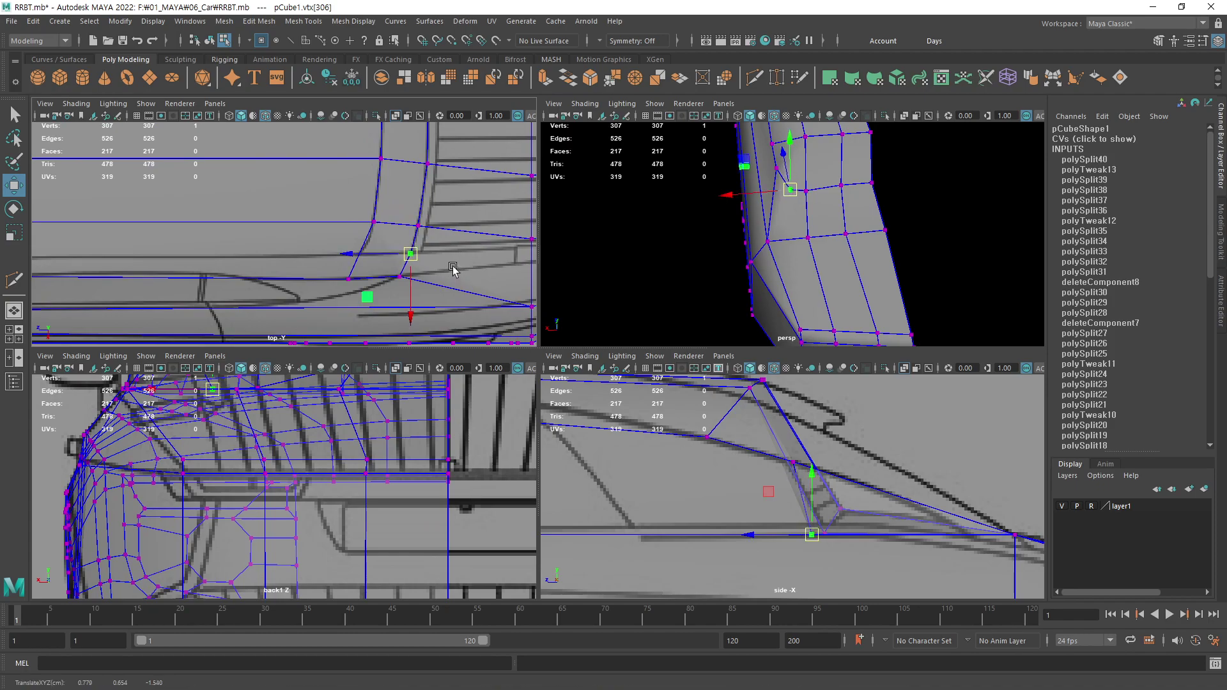
- Clear the selection and orbit the perspective view close in on the rear side panel
middle_click_drag(890, 181, 803, 254, "alt")
mouse_move(788, 244)
left_mouse_down("alt")
mouse_move(798, 257)
mouse_move(901, 231)
mouse_move(778, 230)
left_mouse_up("alt")
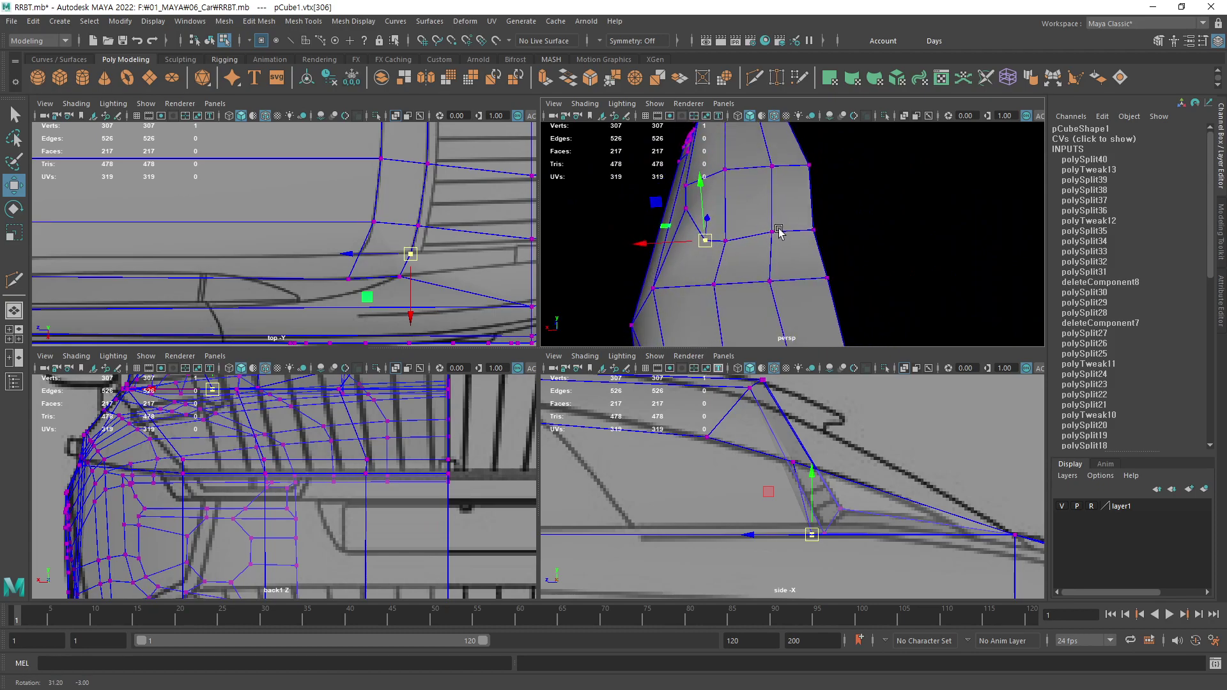
left_click_drag(777, 230, 774, 265, "alt")
left_click(775, 265)
scroll(774, 265, "up", 3)
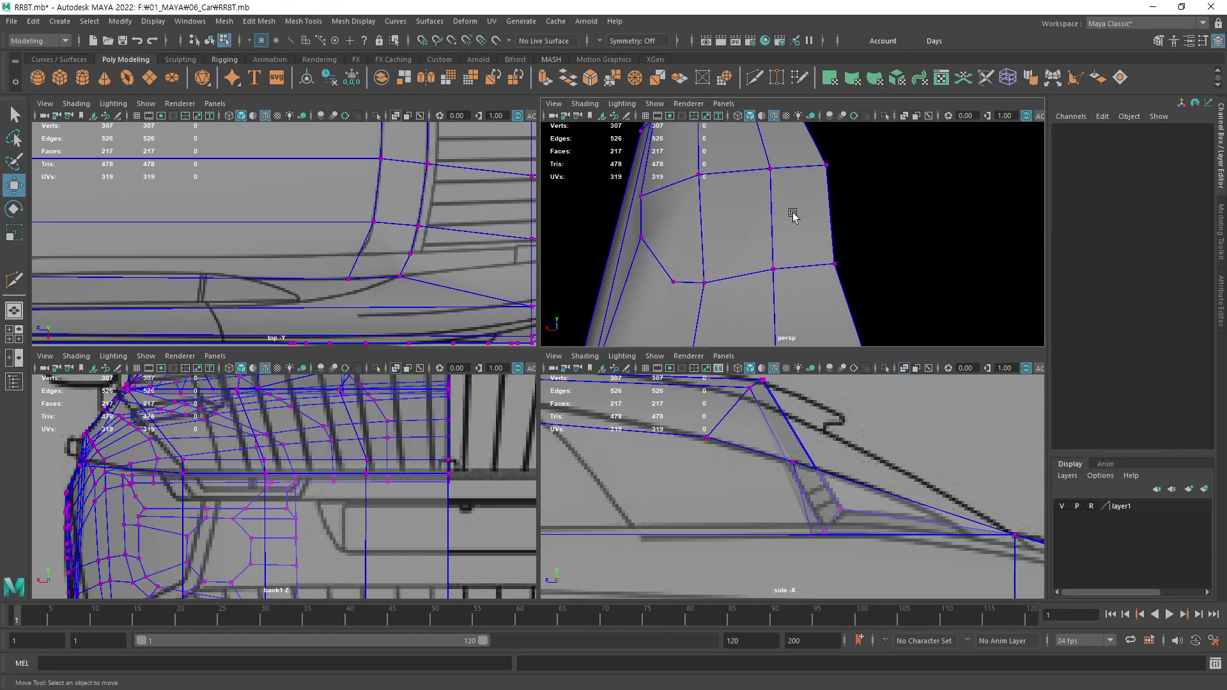
right_click_drag(767, 249, 714, 275, "shift")
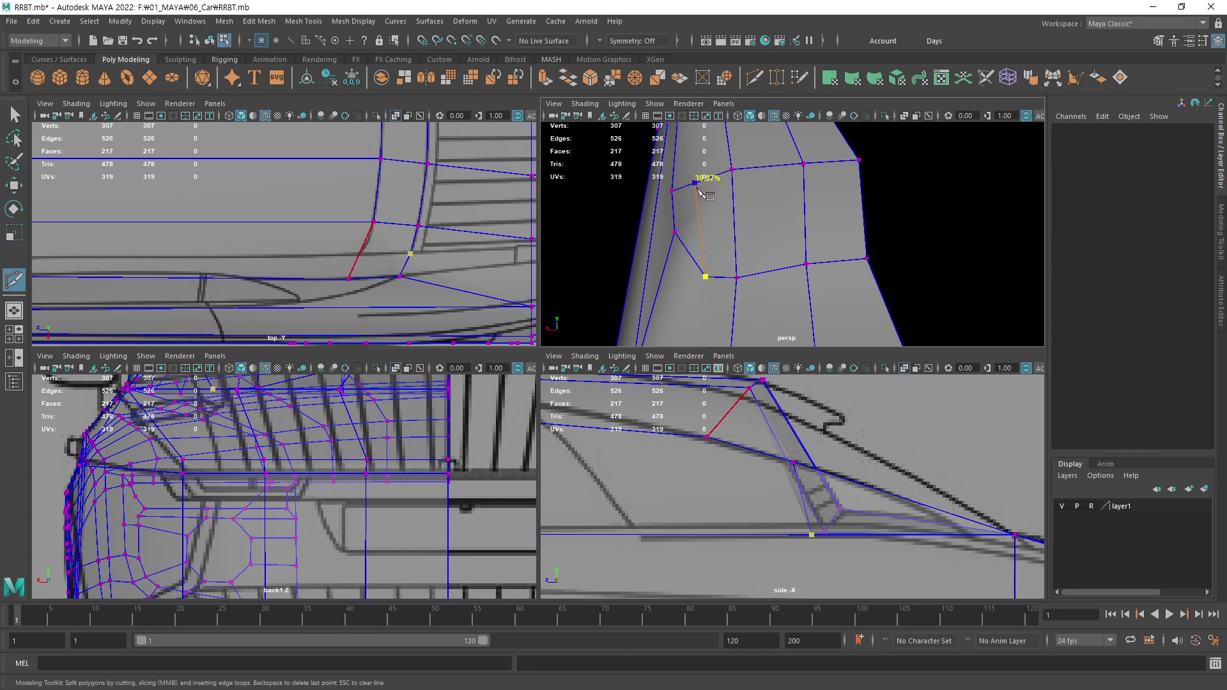
- Finish the rear-pillar edge cut and nudge its new vertex and window corners into place
left_click(696, 183)
right_click(575, 279)
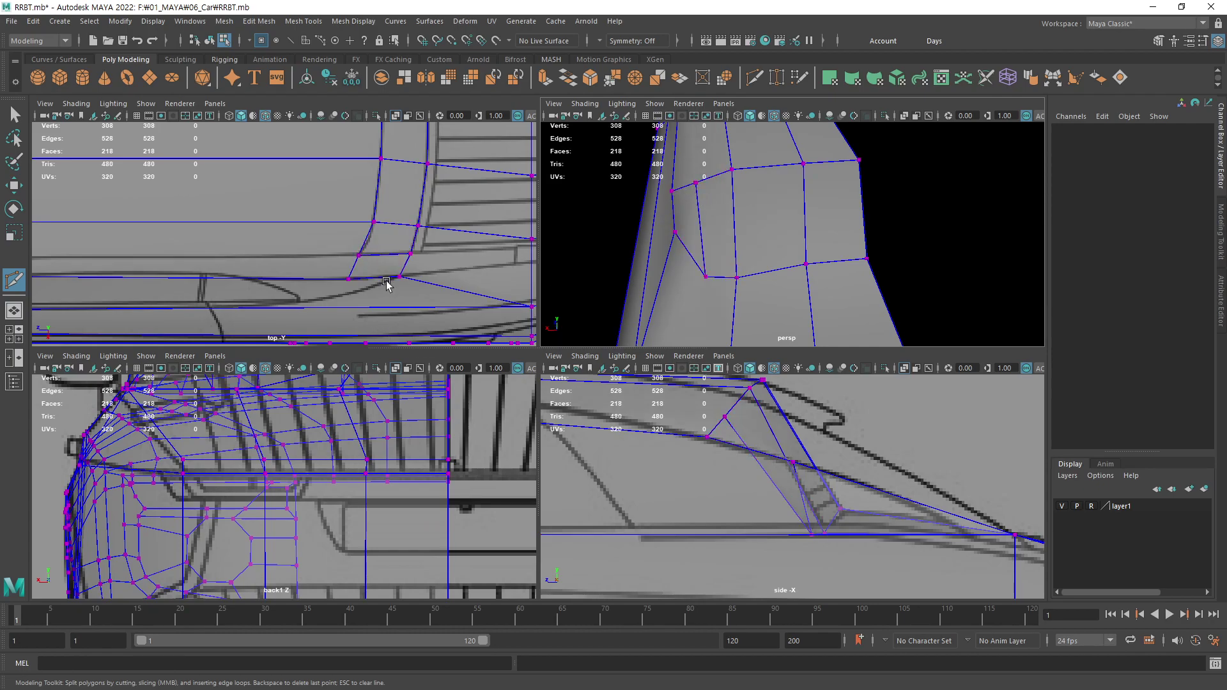
key("w")
left_click(359, 255)
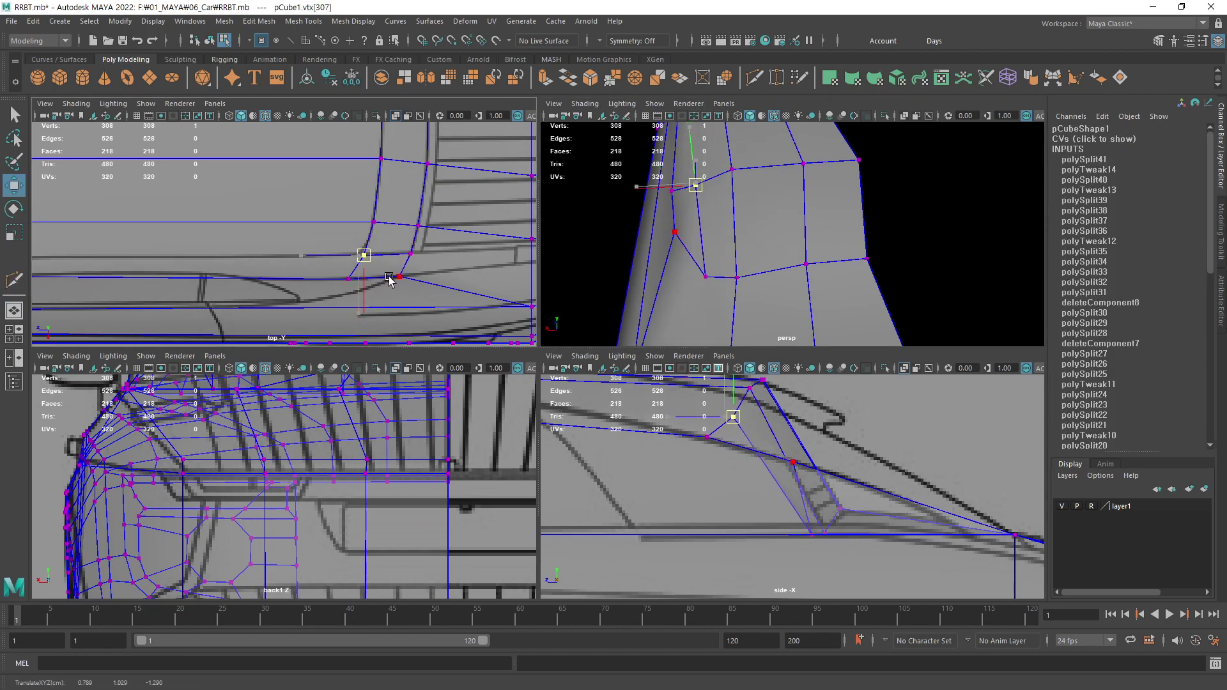
left_click_drag(364, 255, 359, 256)
left_click(373, 225)
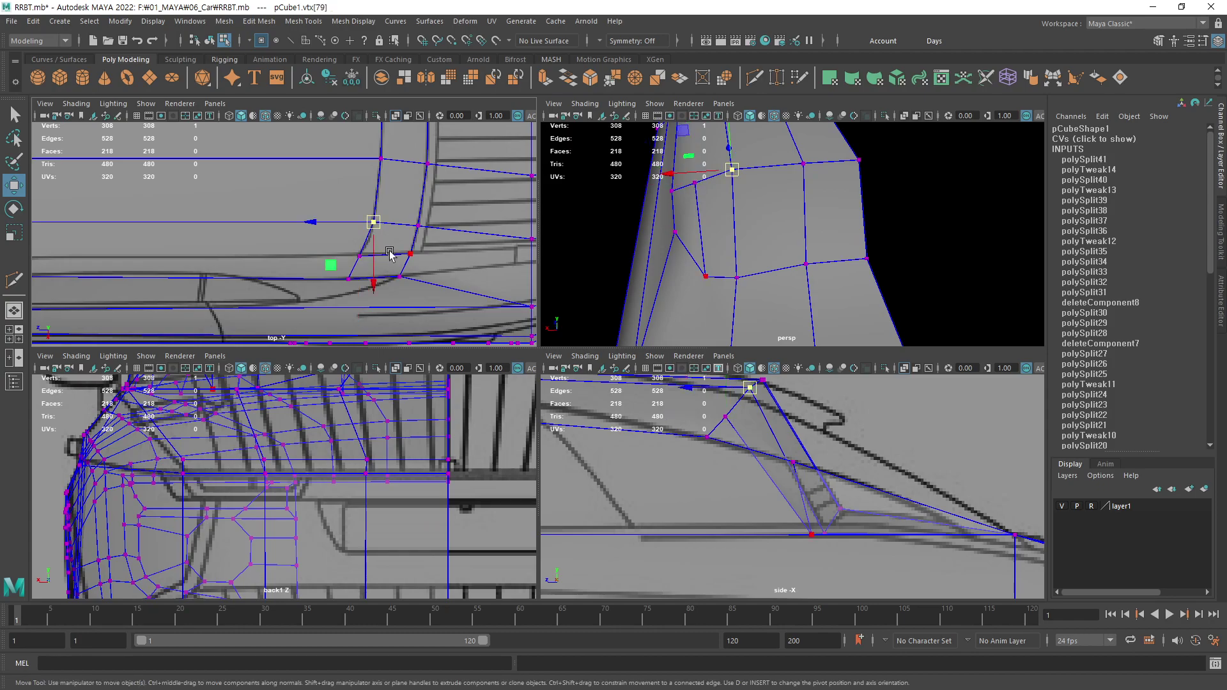
left_click(348, 280)
left_click_drag(348, 278, 370, 297)
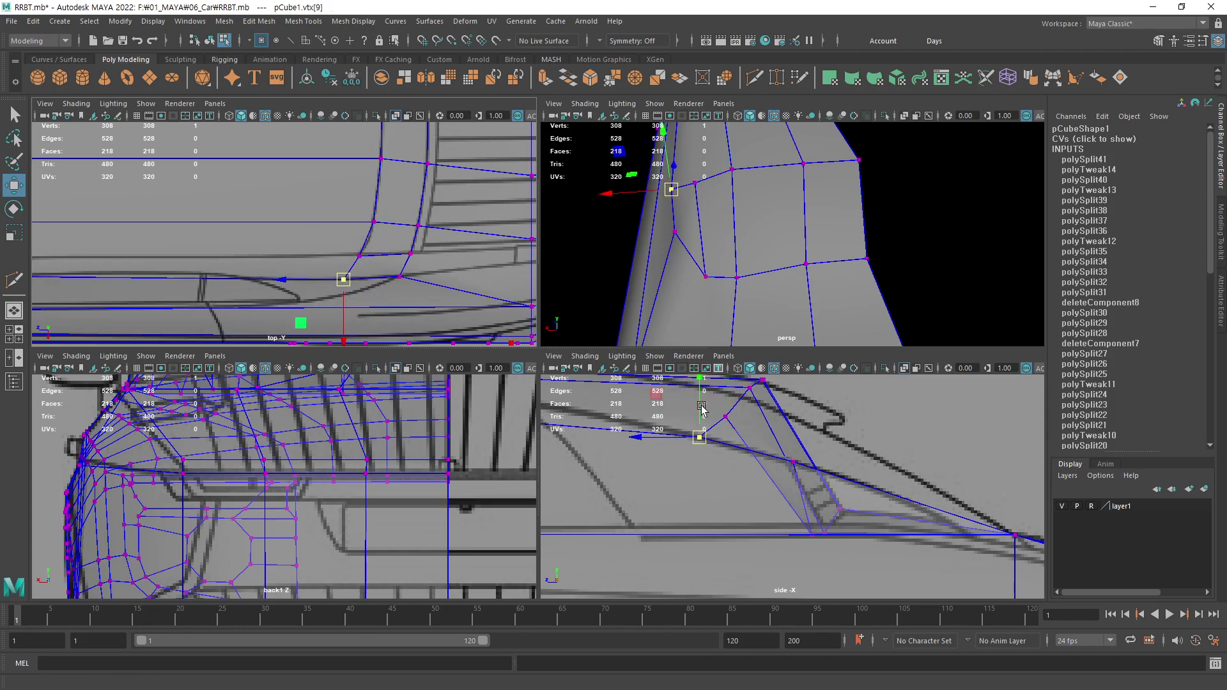
left_click(811, 454)
left_click_drag(733, 422, 726, 390)
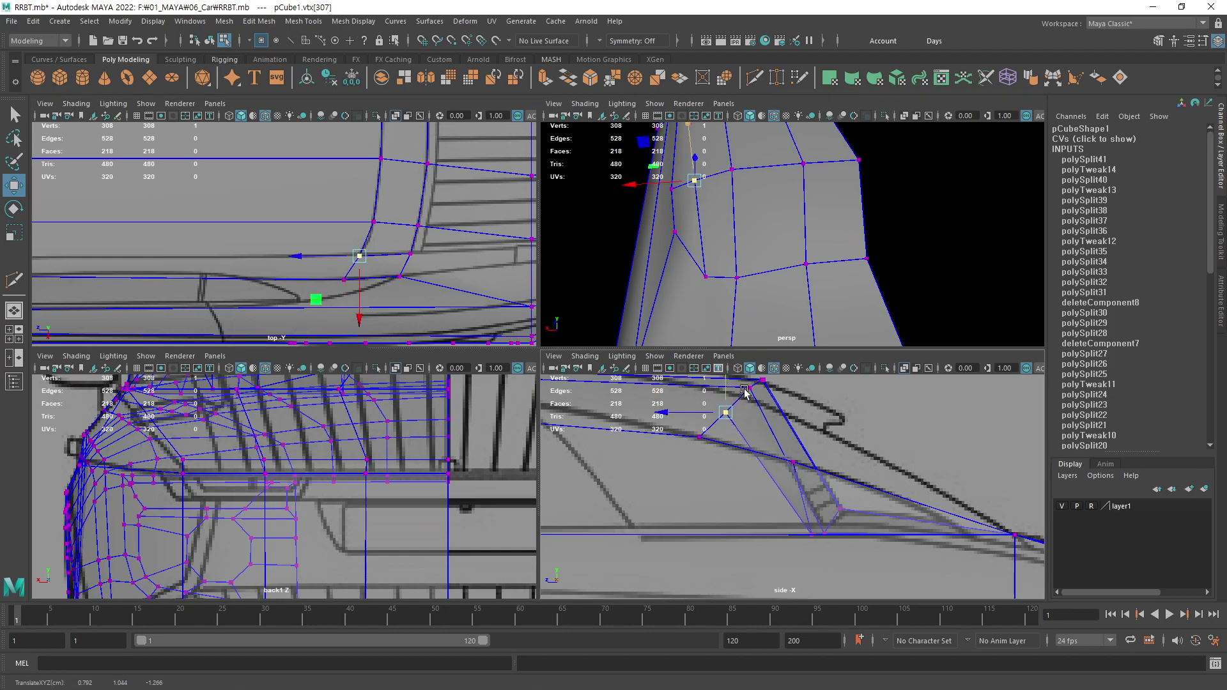
left_click(943, 256)
- Delete the three rear side window faces to open the window
key("F11")
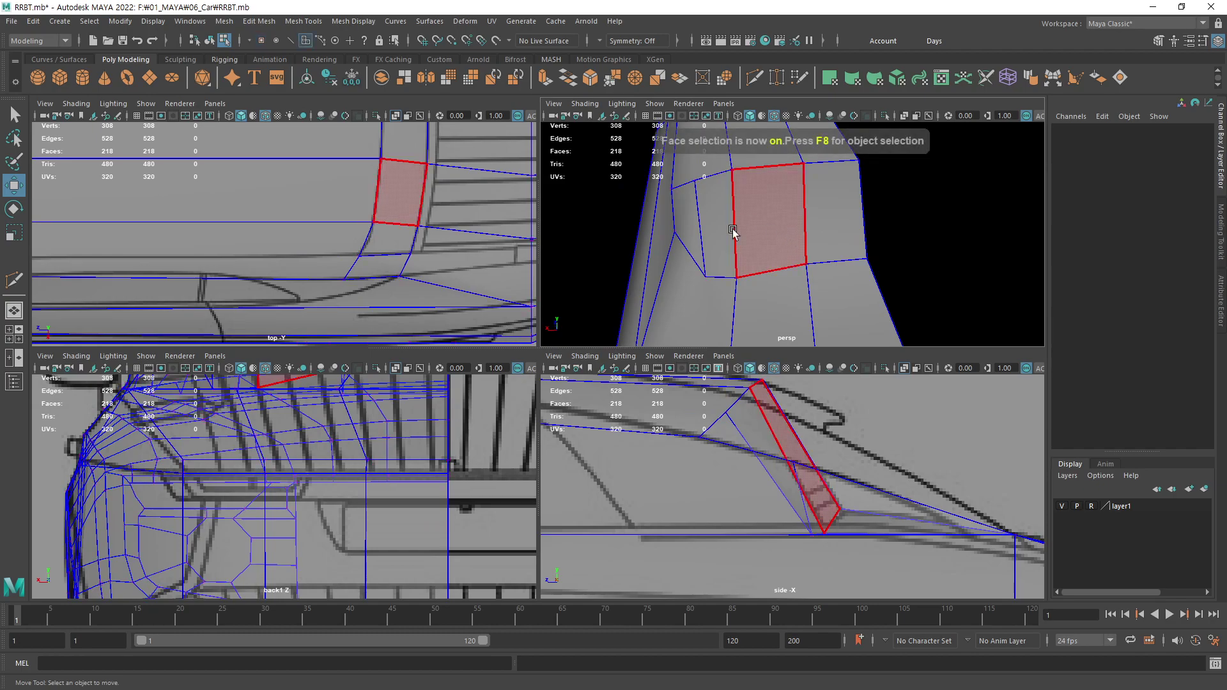
left_click(735, 232)
left_click(836, 224, "shift")
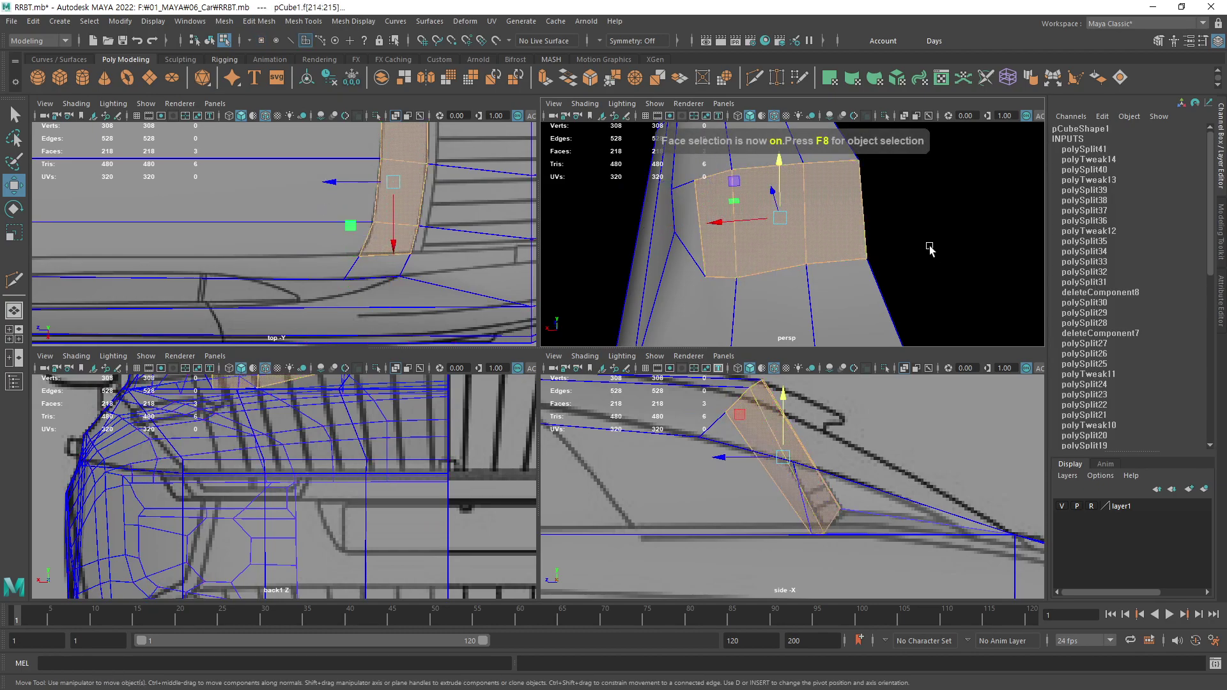
key("Delete")
mouse_move(877, 239)
left_mouse_down("alt")
mouse_move(807, 266)
mouse_move(865, 246)
mouse_move(764, 230)
mouse_move(768, 248)
left_mouse_up("alt")
left_click(769, 214)
- Pick a window-edge vertex in the back view and raise it toward the blueprint
key("F9")
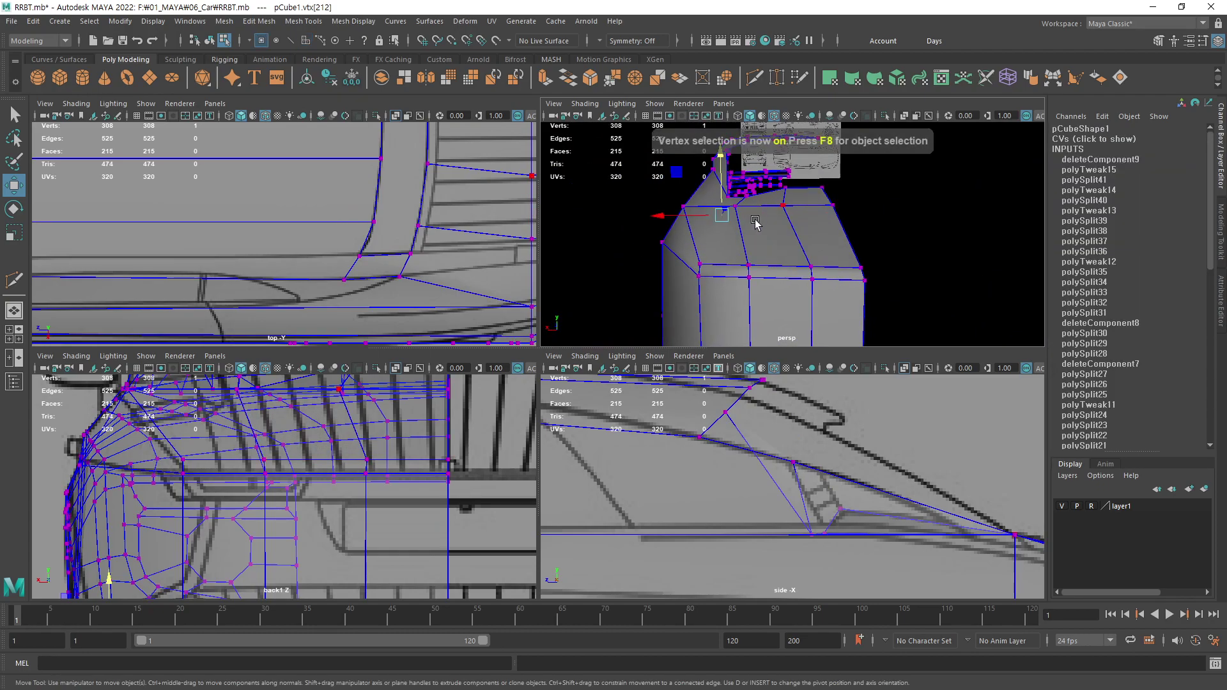
scroll(252, 470, "up", 3)
key("F9")
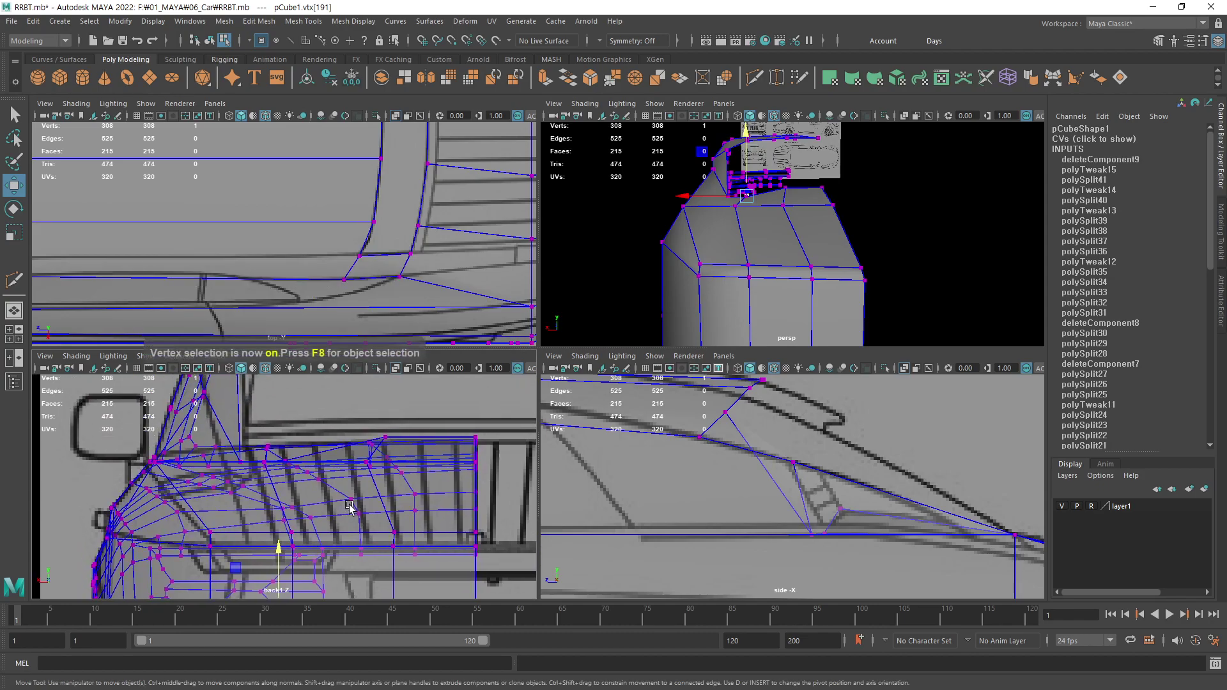
left_click(279, 567)
scroll(364, 488, "down", 2)
key("q")
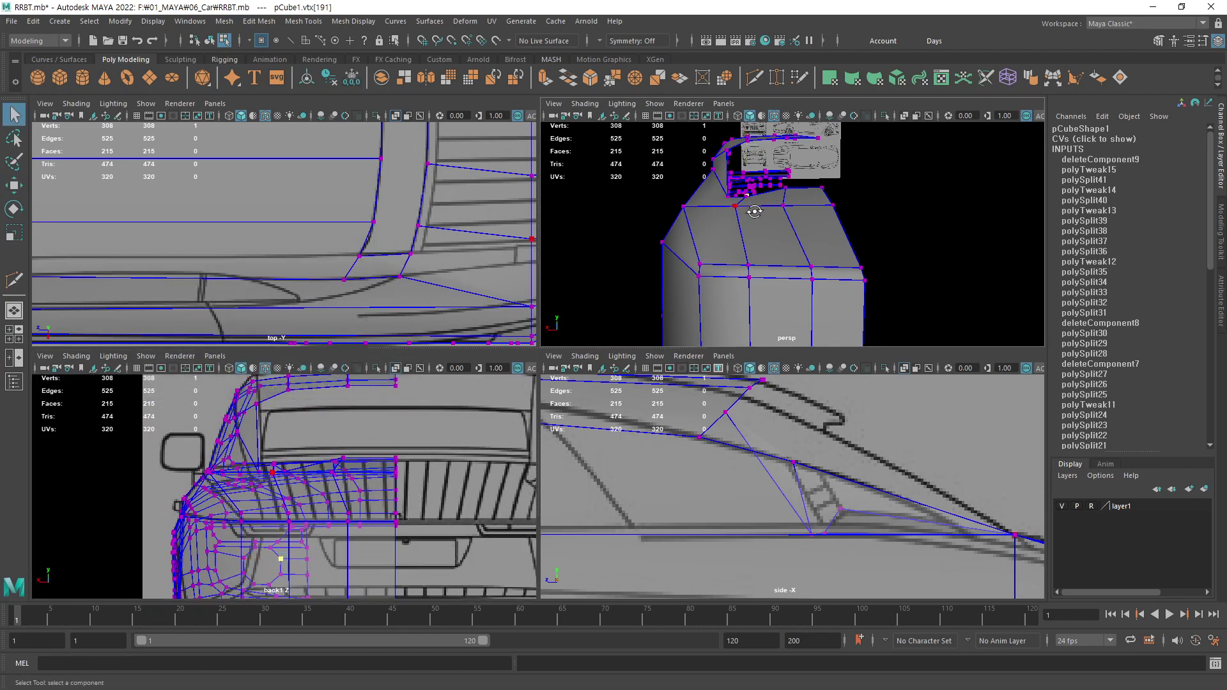
left_click_drag(756, 192, 769, 238, "alt")
key("w")
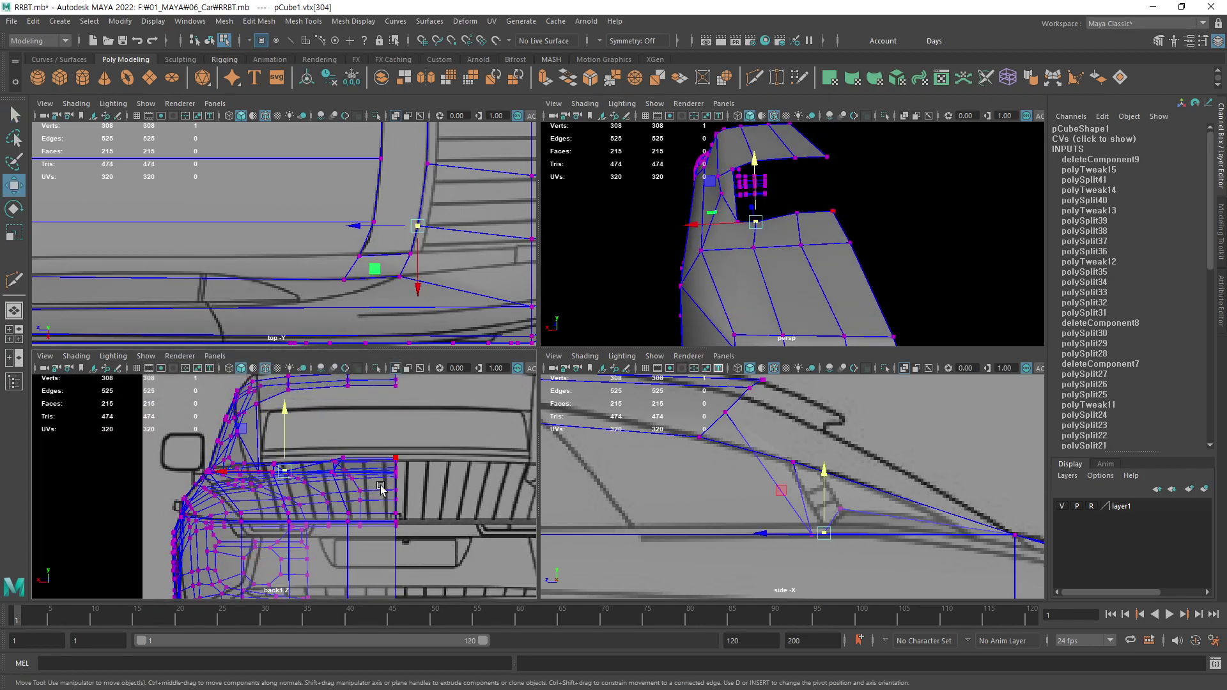
scroll(340, 438, "up", 3)
scroll(341, 438, "up", 1)
left_click_drag(285, 436, 288, 419)
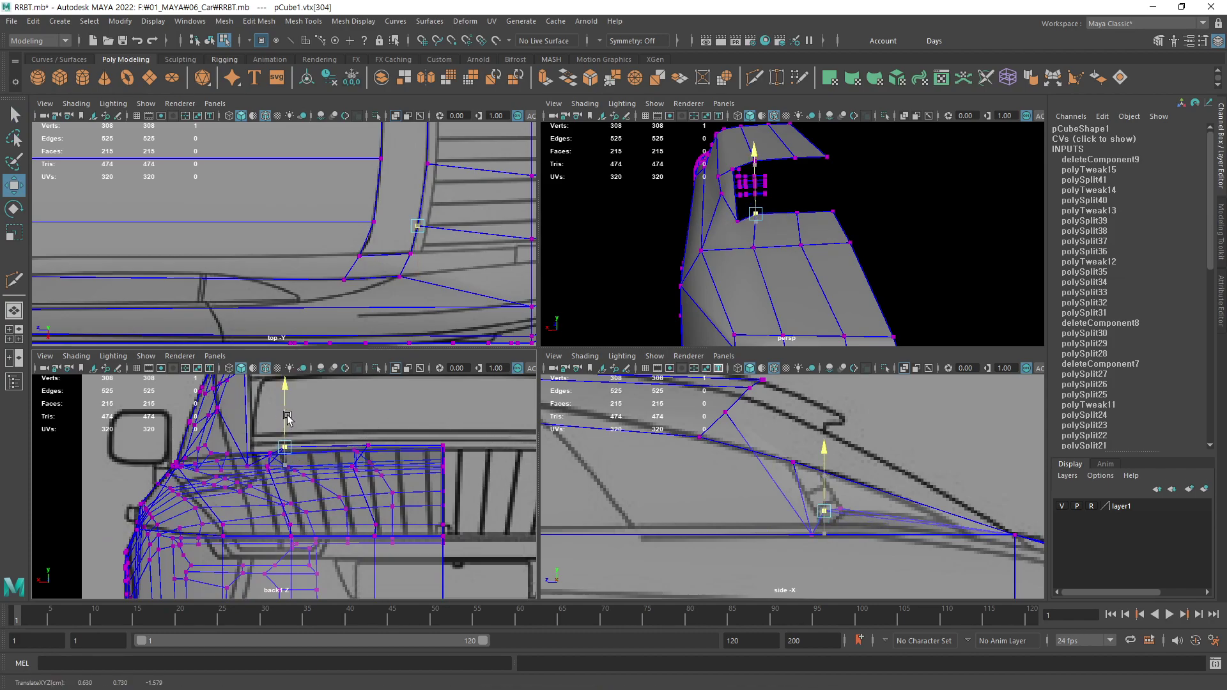
- Raise the next window-edge vertex and the window corner vertex onto the blueprint lines
key("q")
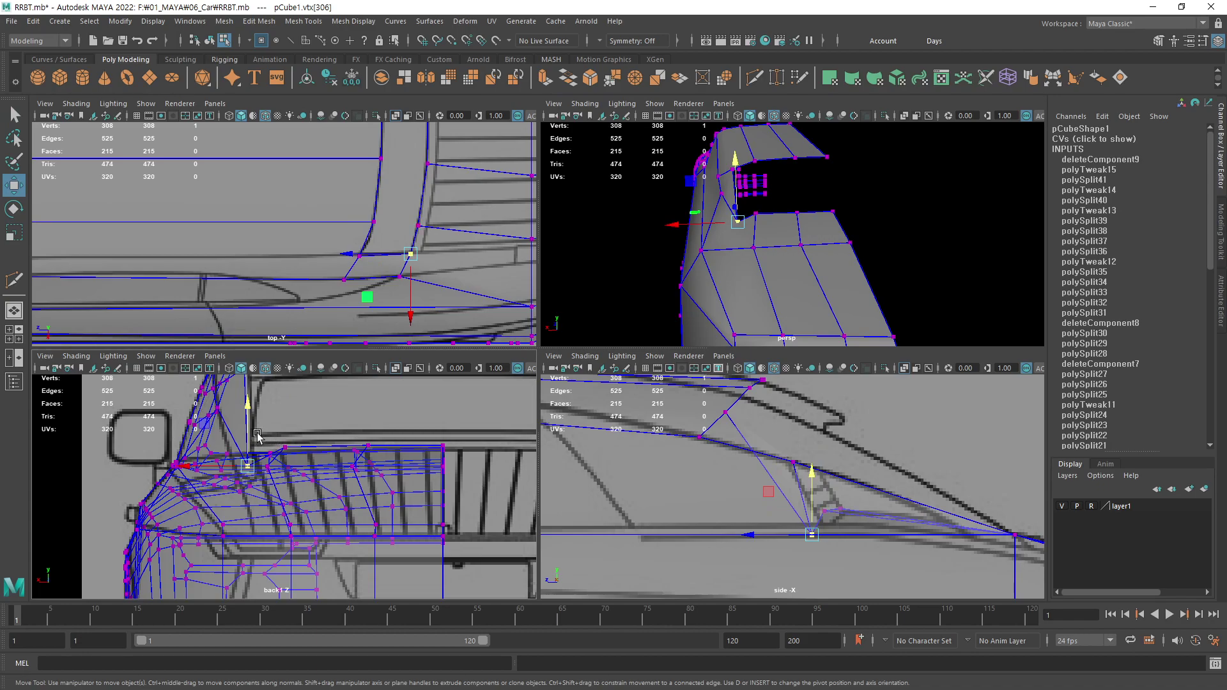
key("w")
left_click_drag(251, 439, 253, 422)
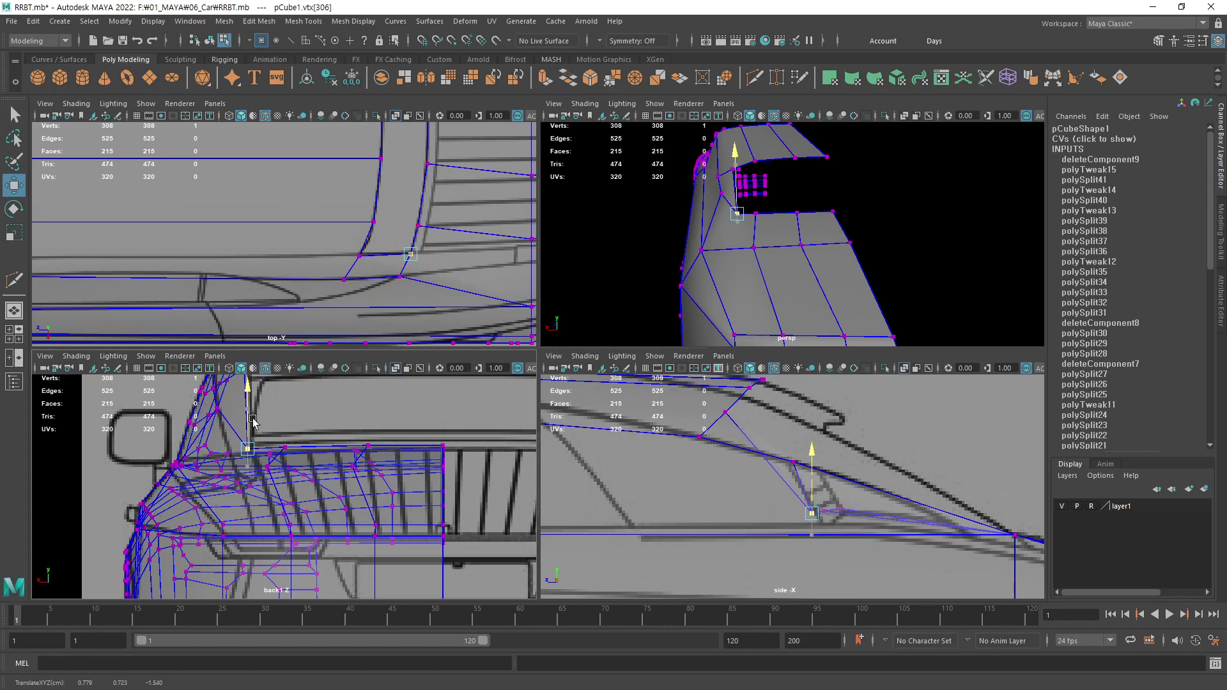
key("q")
scroll(831, 224, "up", 3)
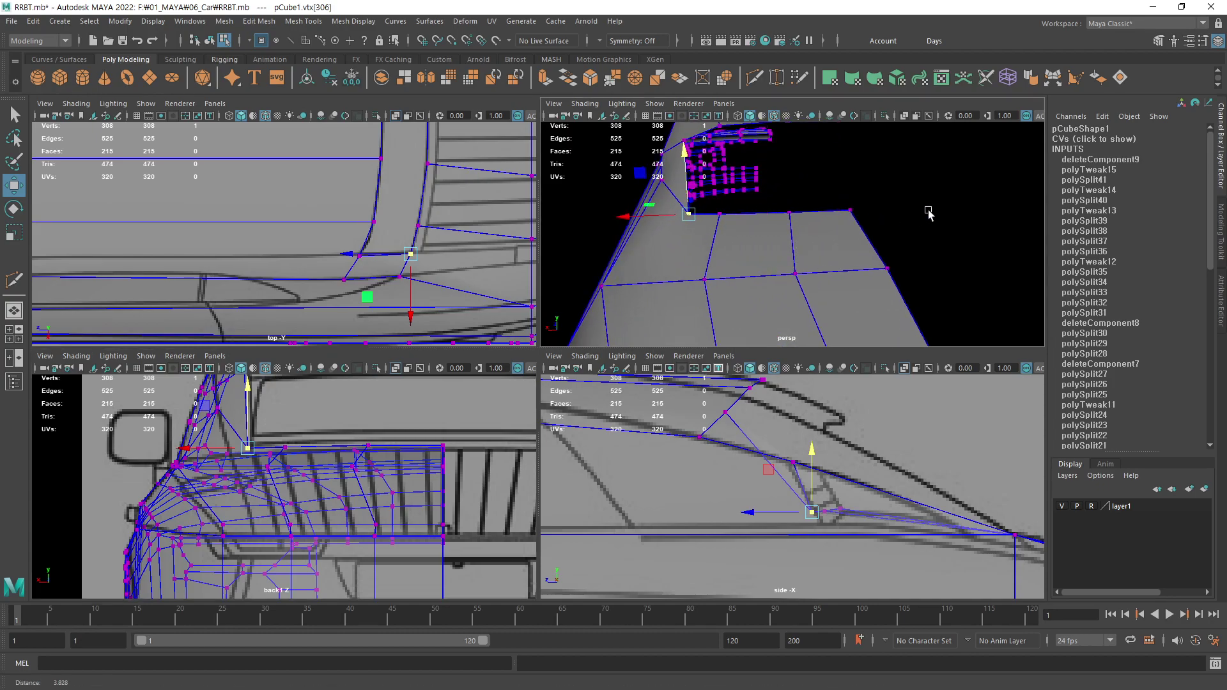
scroll(840, 220, "up", 2)
key("w")
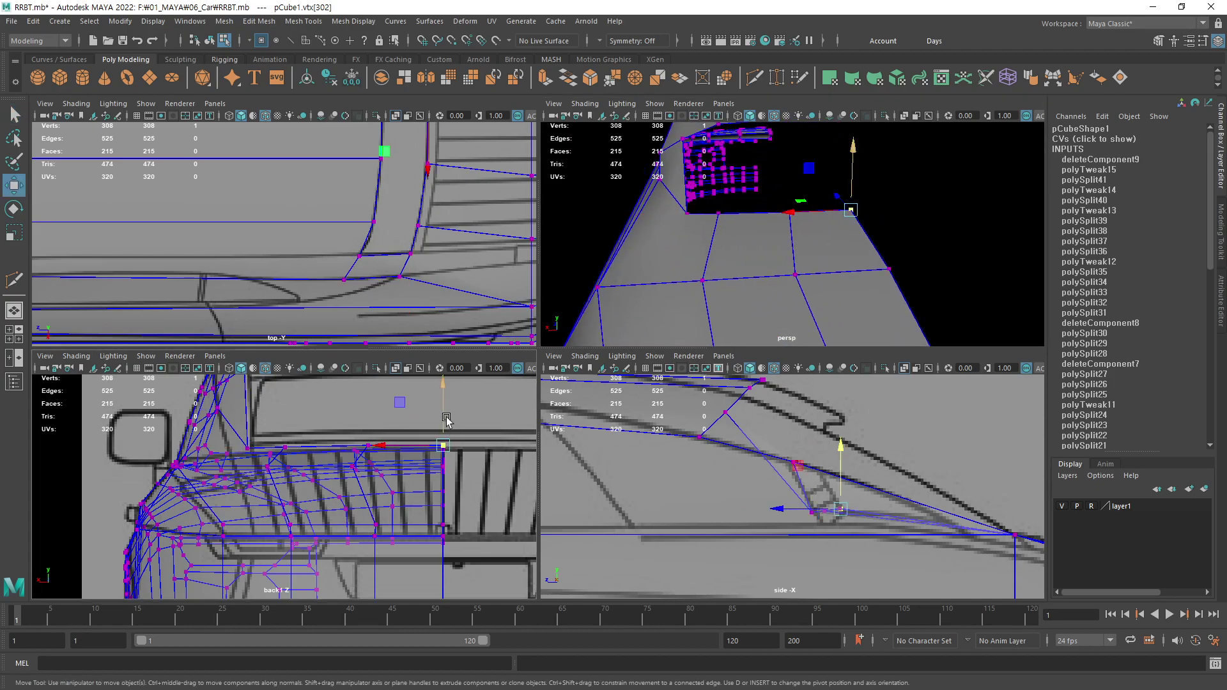
left_click_drag(444, 421, 445, 405)
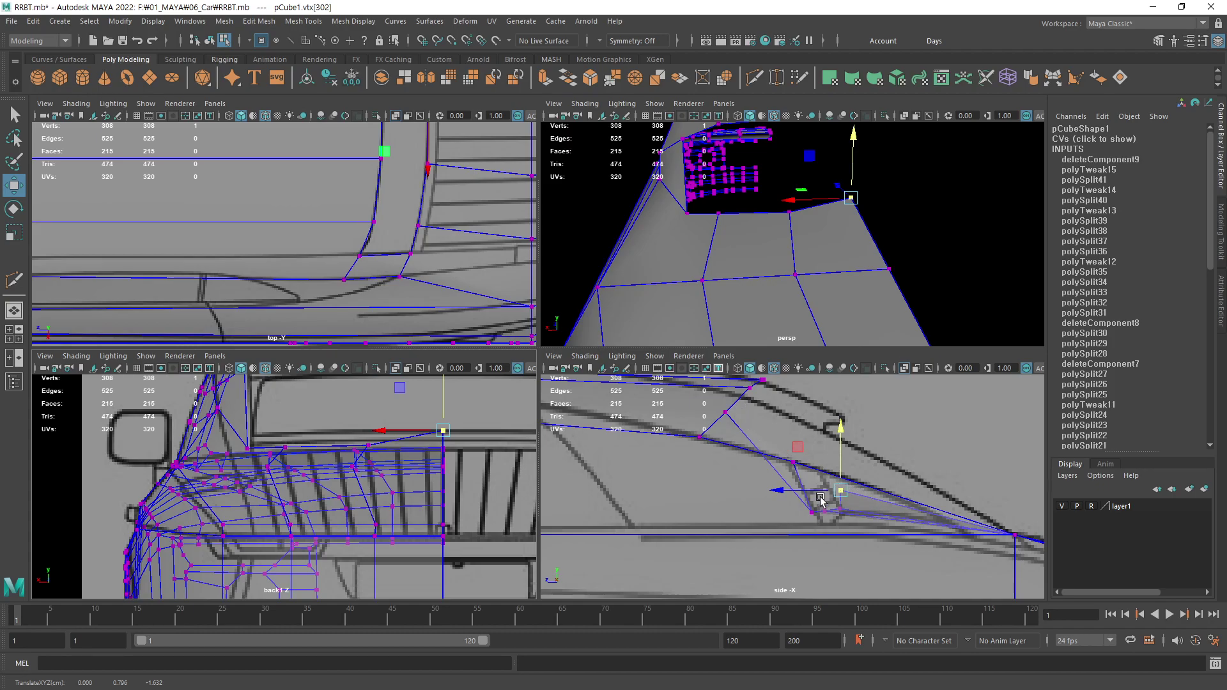
- Nudge the window corner vertex slightly in depth, then up and inward
key("q")
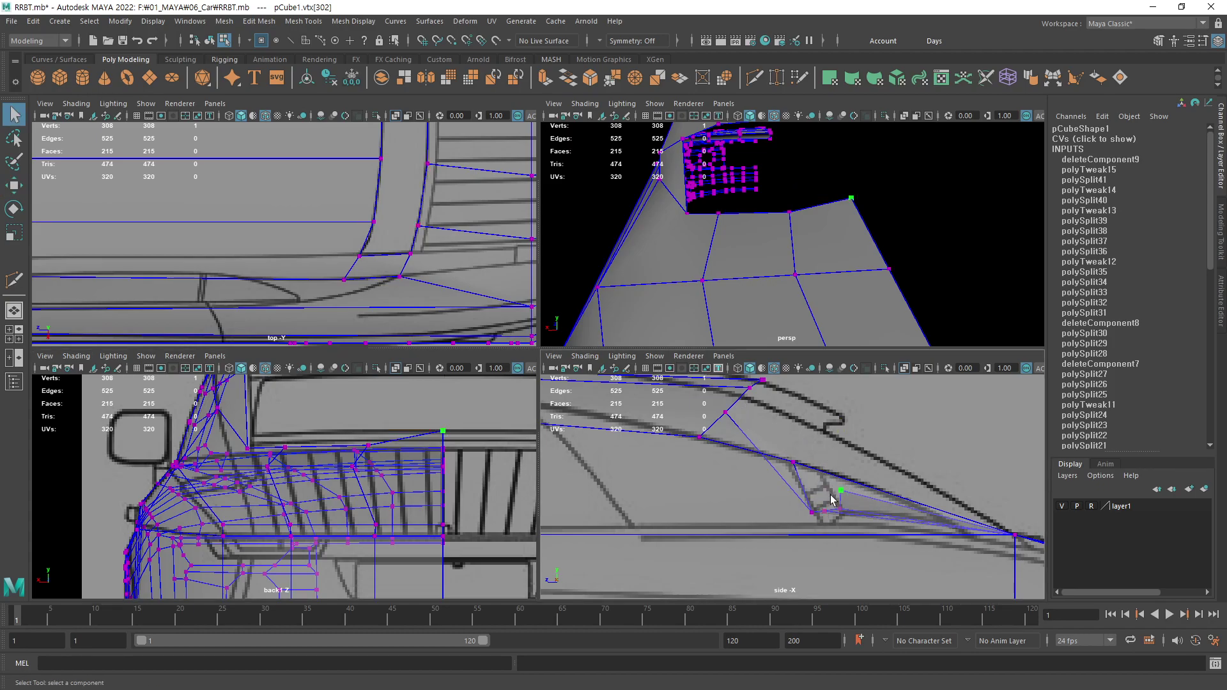
key("w")
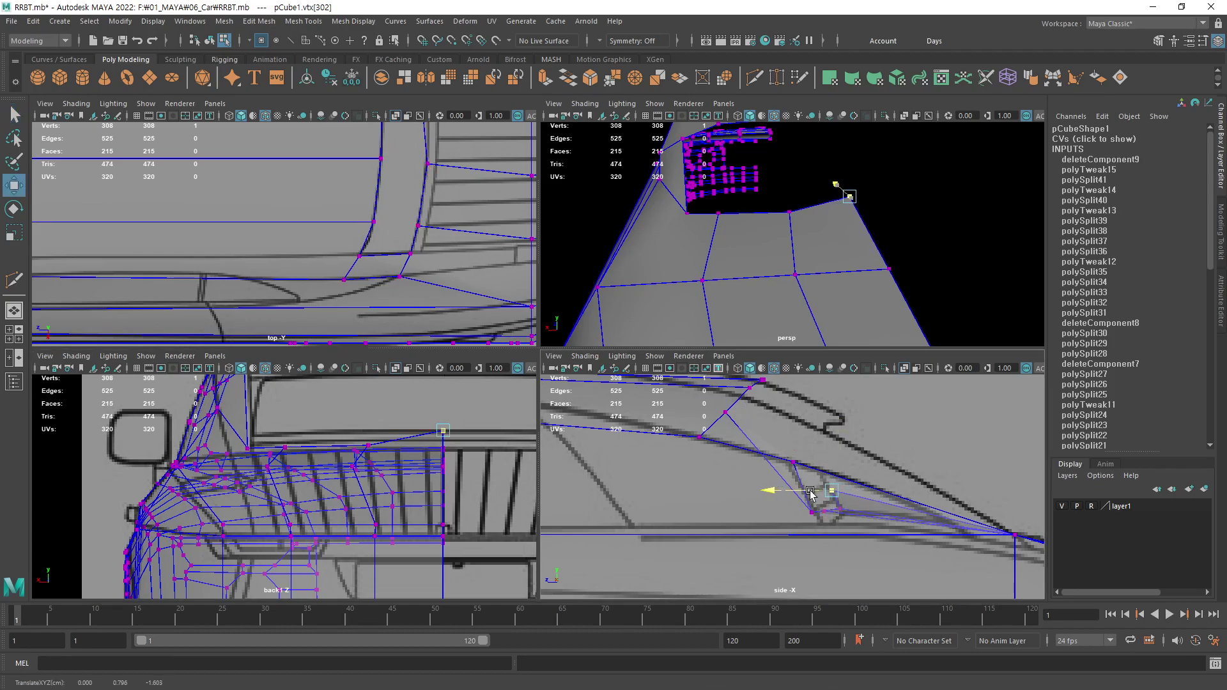
left_click_drag(810, 495, 818, 499)
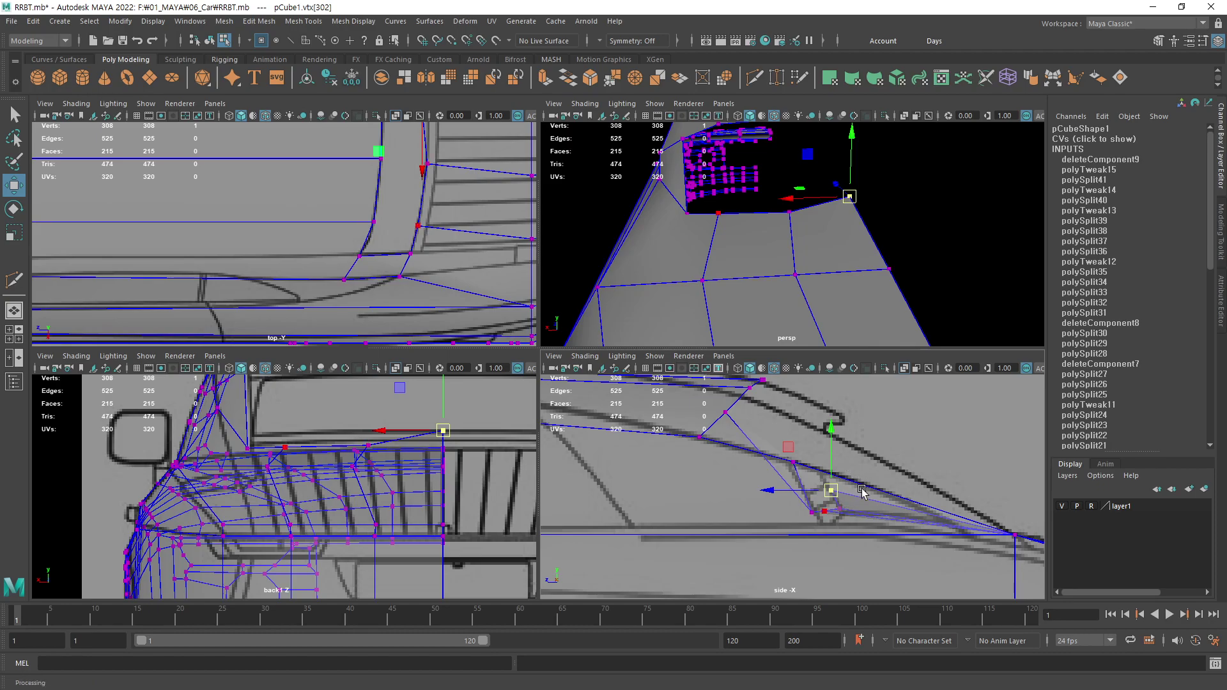
middle_click_drag(860, 486, 856, 482)
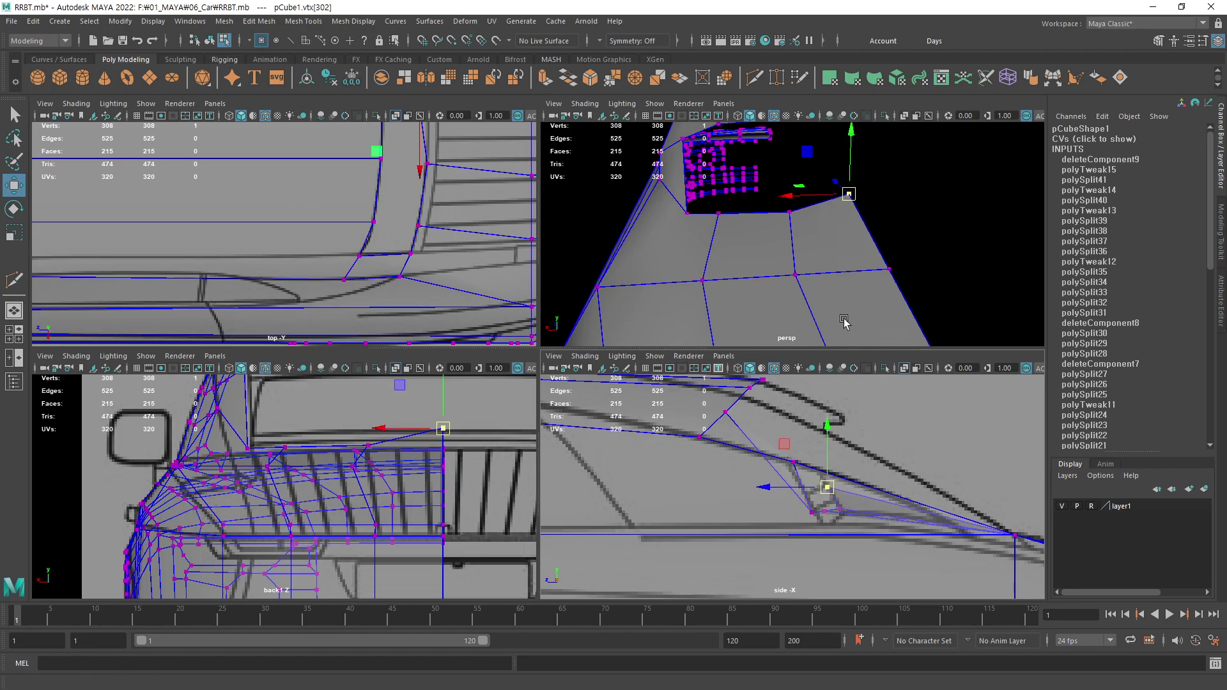
key("q")
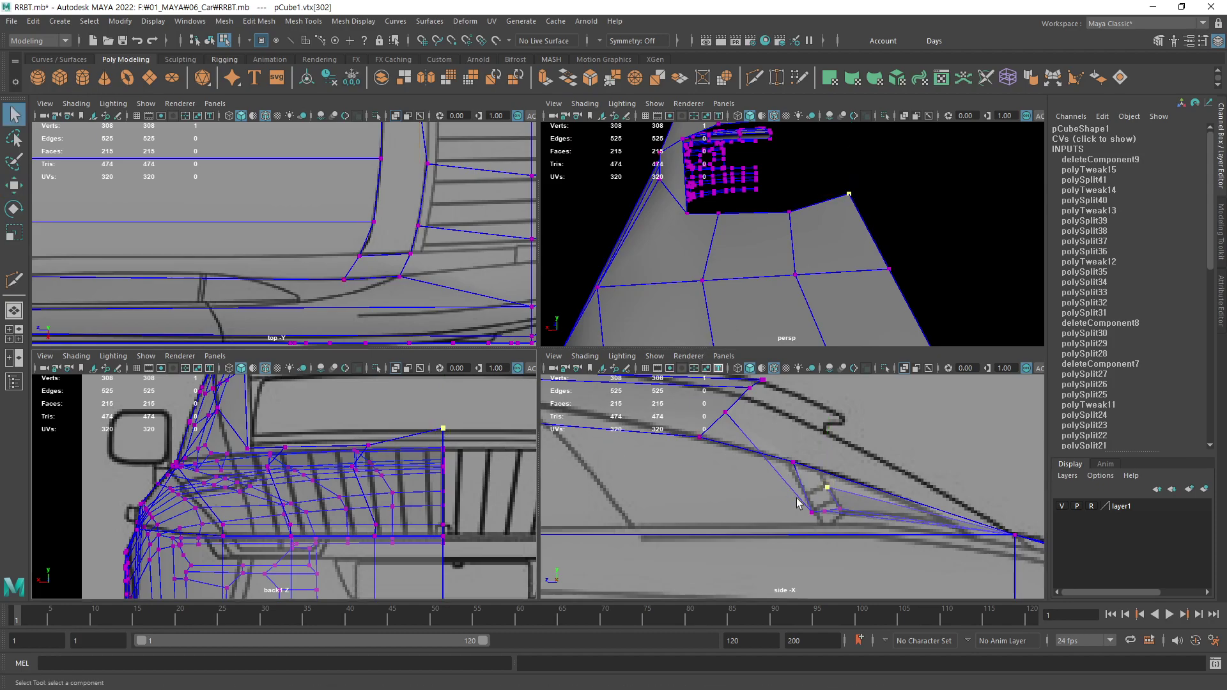
middle_click_drag(800, 221, 805, 247, "alt")
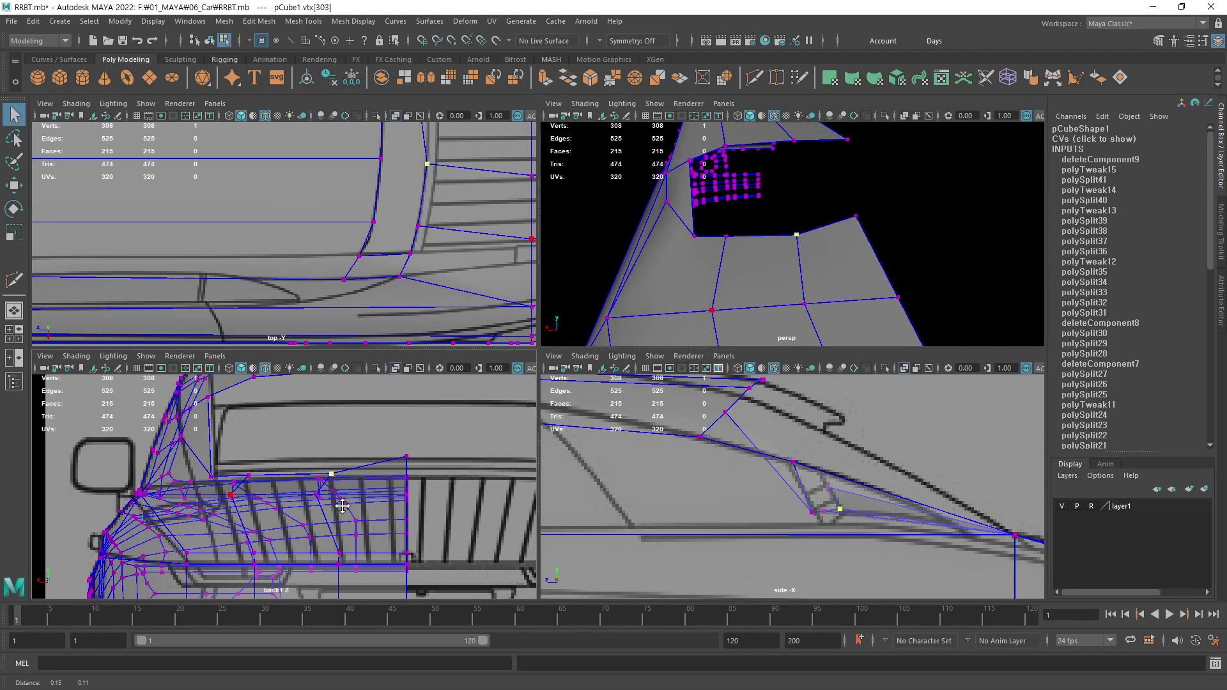
middle_click_drag(450, 460, 383, 450, "alt")
scroll(358, 447, "up", 2)
- Raise the lower-edge vertices to the blueprint window line and shift one sideways to match
key("w")
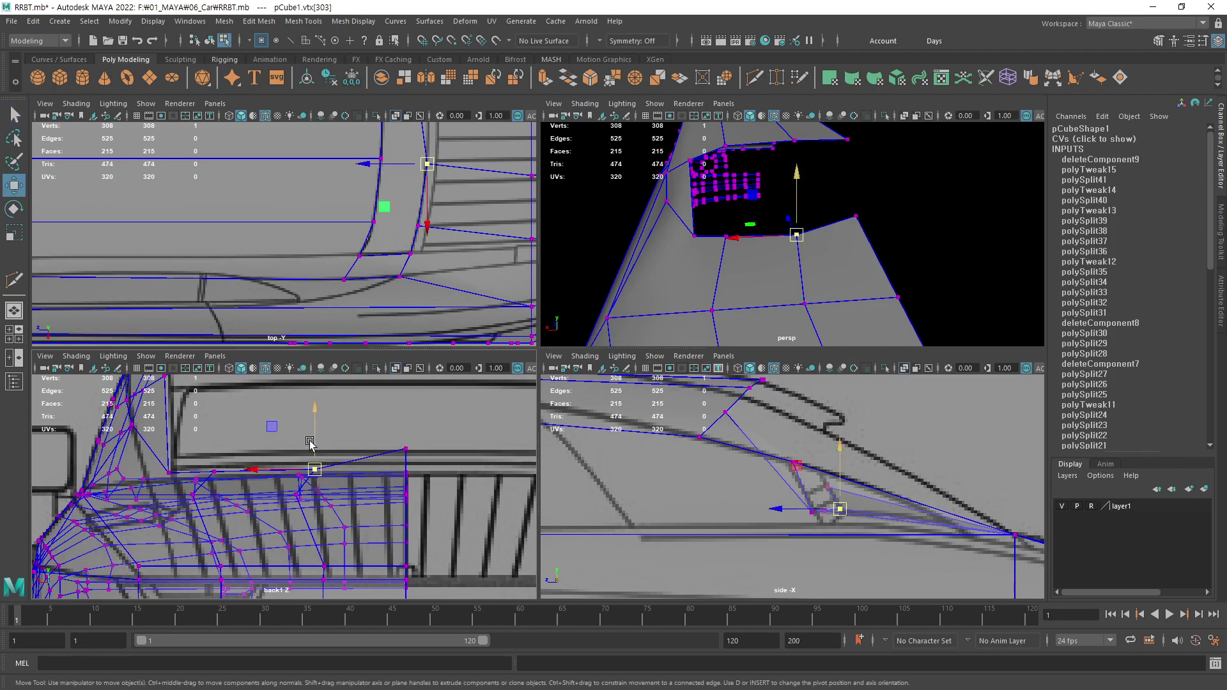
left_click_drag(309, 441, 325, 416)
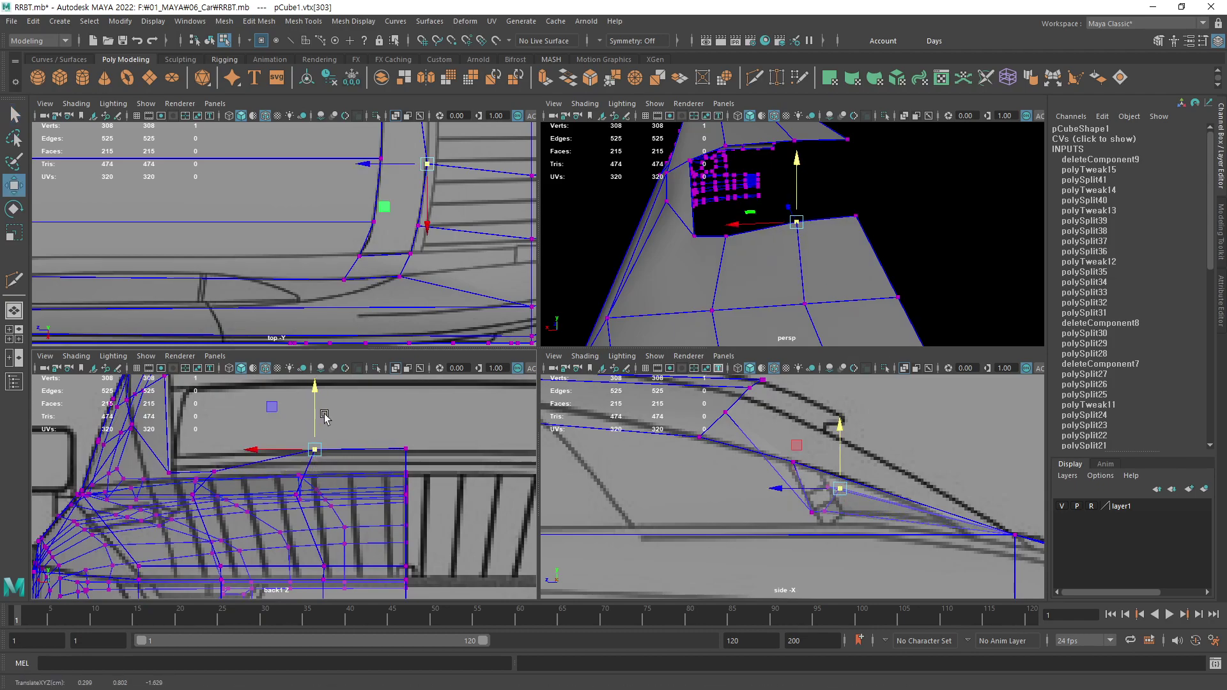
key("q")
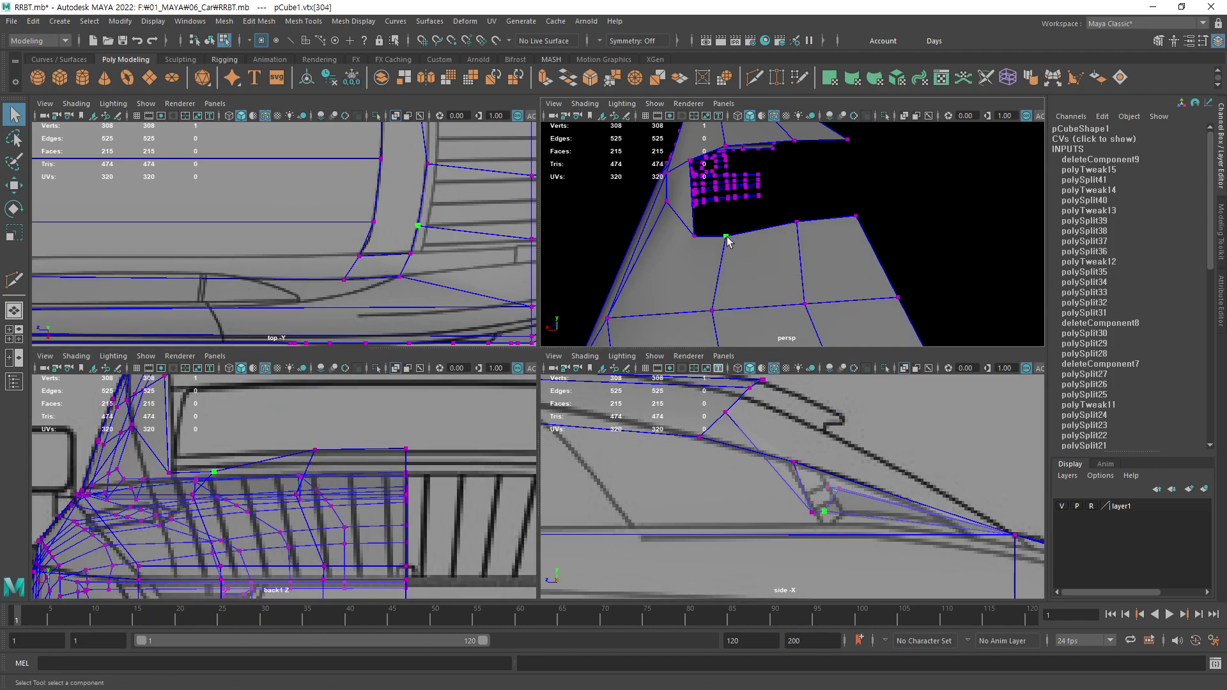
key("w")
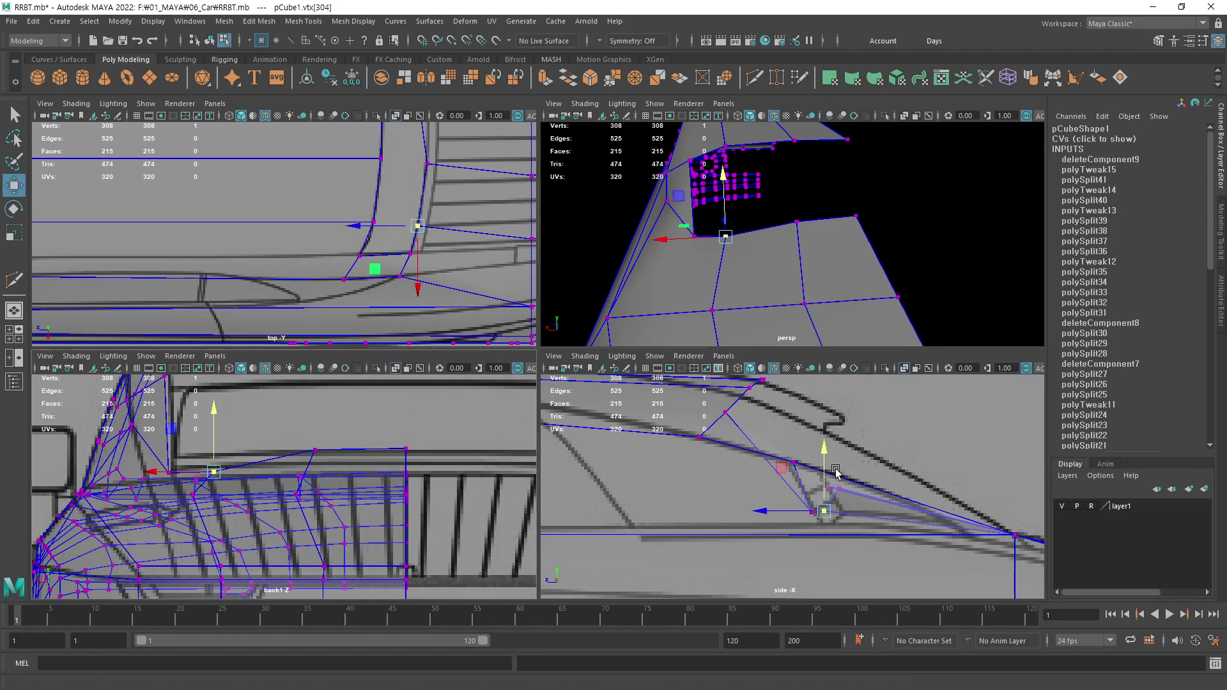
mouse_move(214, 442)
left_mouse_down()
mouse_move(212, 427)
mouse_move(168, 423)
left_mouse_up()
left_click(169, 473)
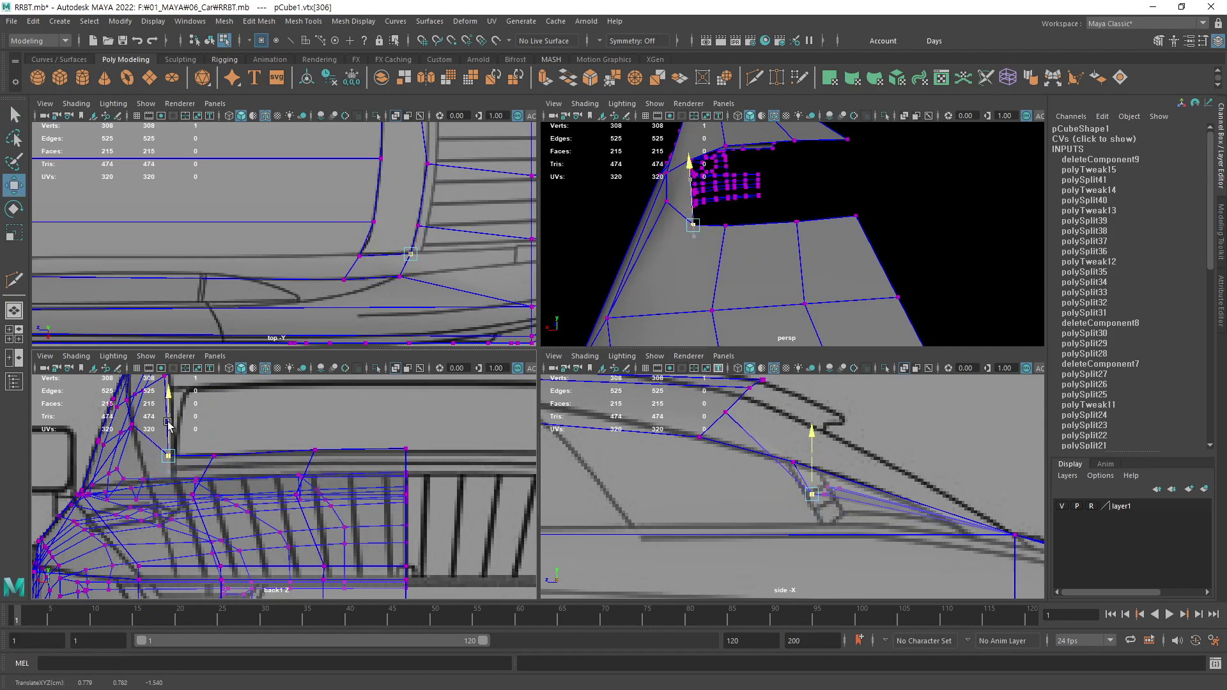
left_click_drag(157, 455, 168, 444)
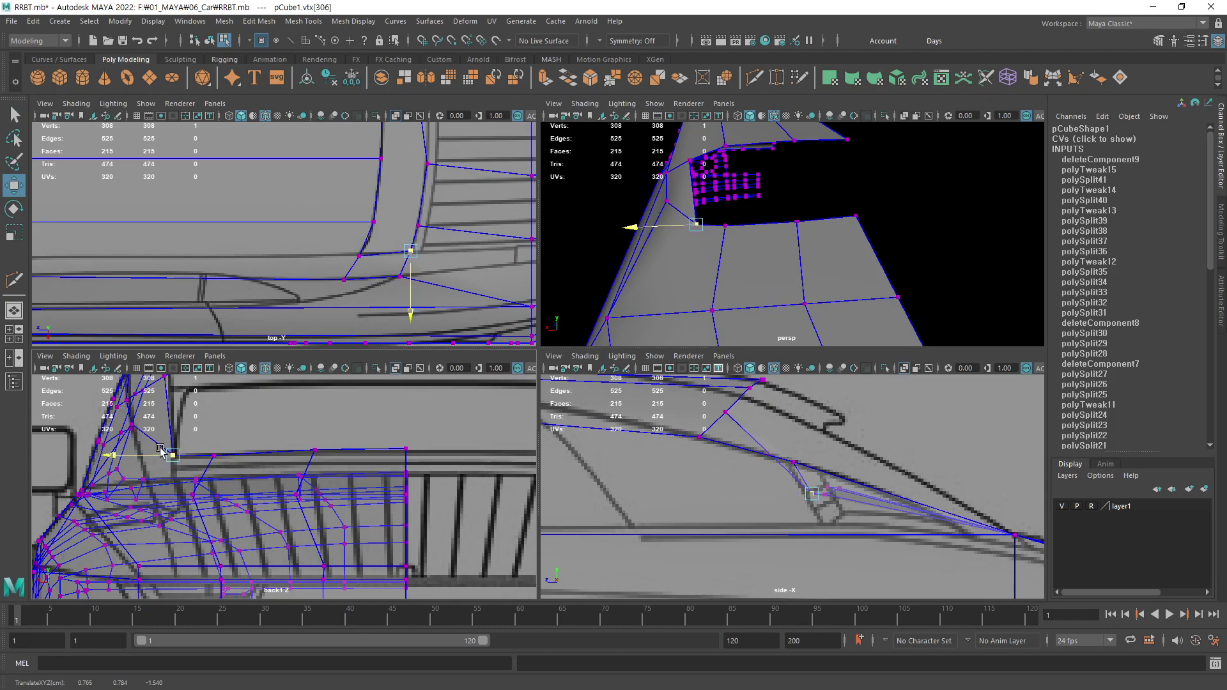
middle_click_drag(246, 413, 218, 491, "alt")
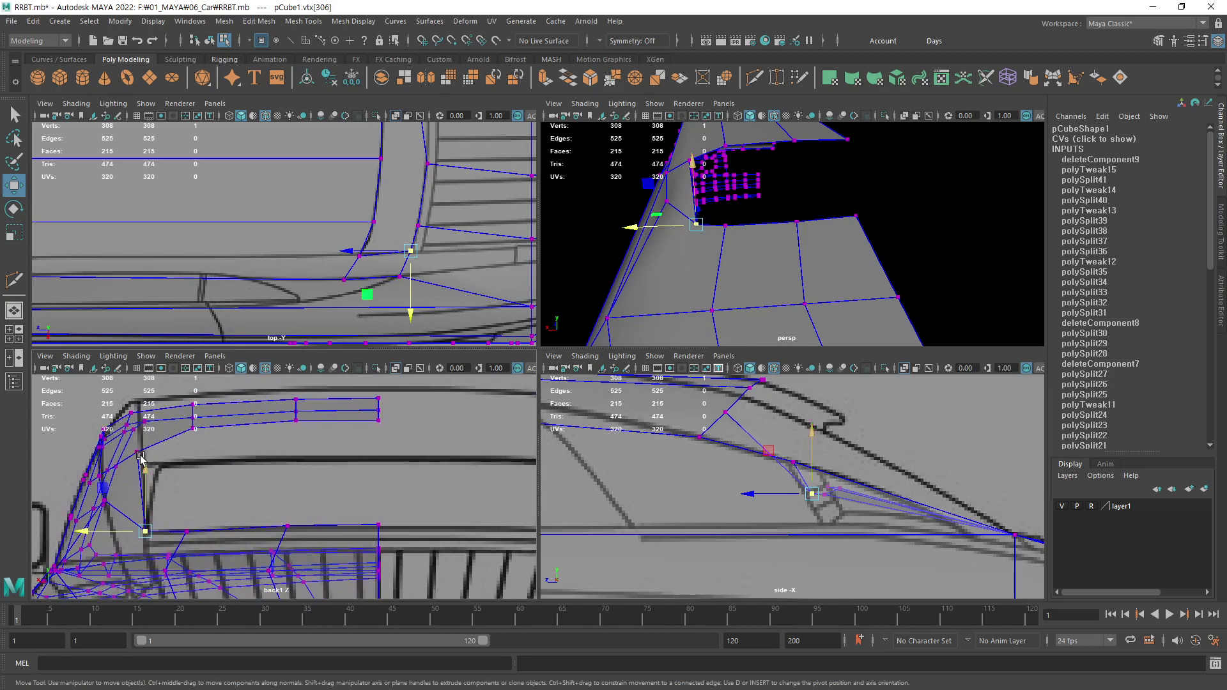
key("q")
- Slide the upper corner vertex sideways and lower the corner and next edge vertex
left_click(136, 454)
key("w")
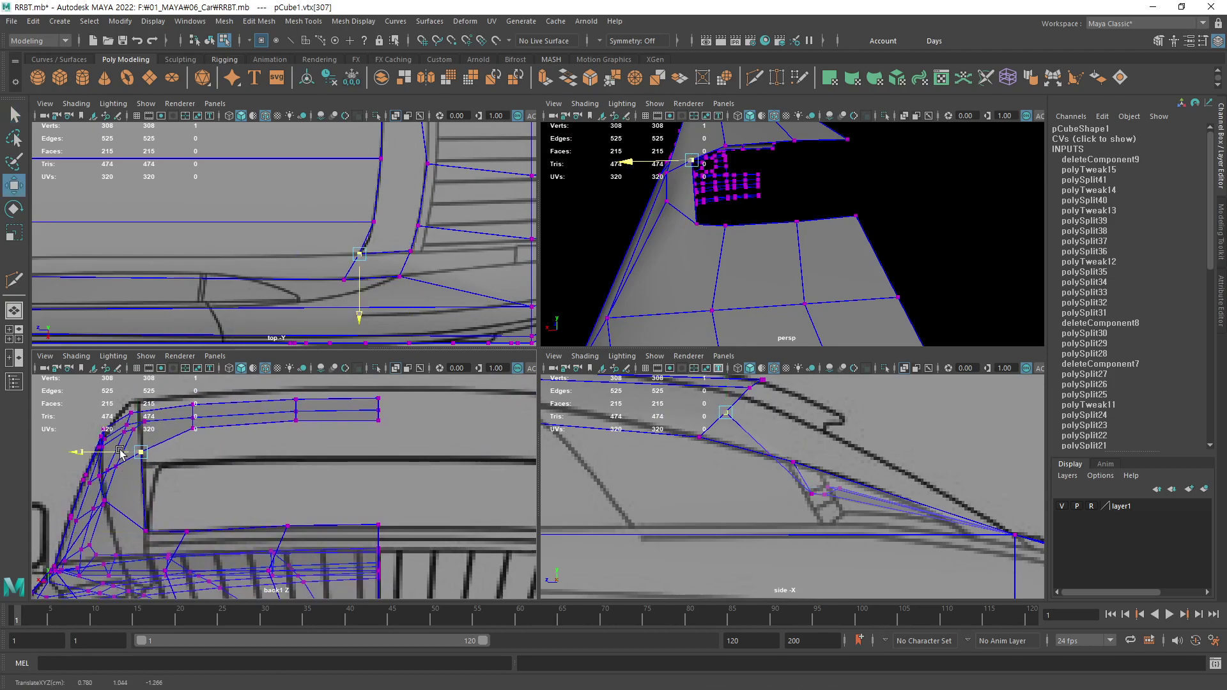
left_click_drag(124, 451, 120, 451)
left_click(119, 451)
middle_click_drag(147, 458, 224, 469, "alt")
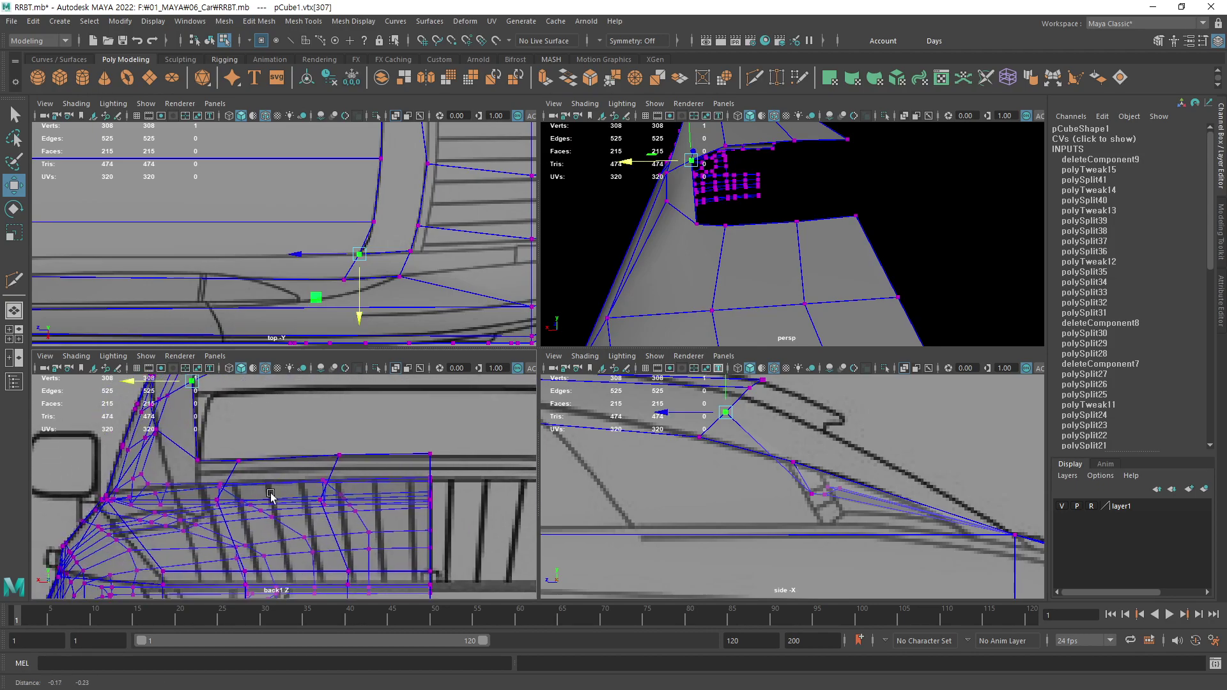
left_click_drag(197, 441, 196, 453)
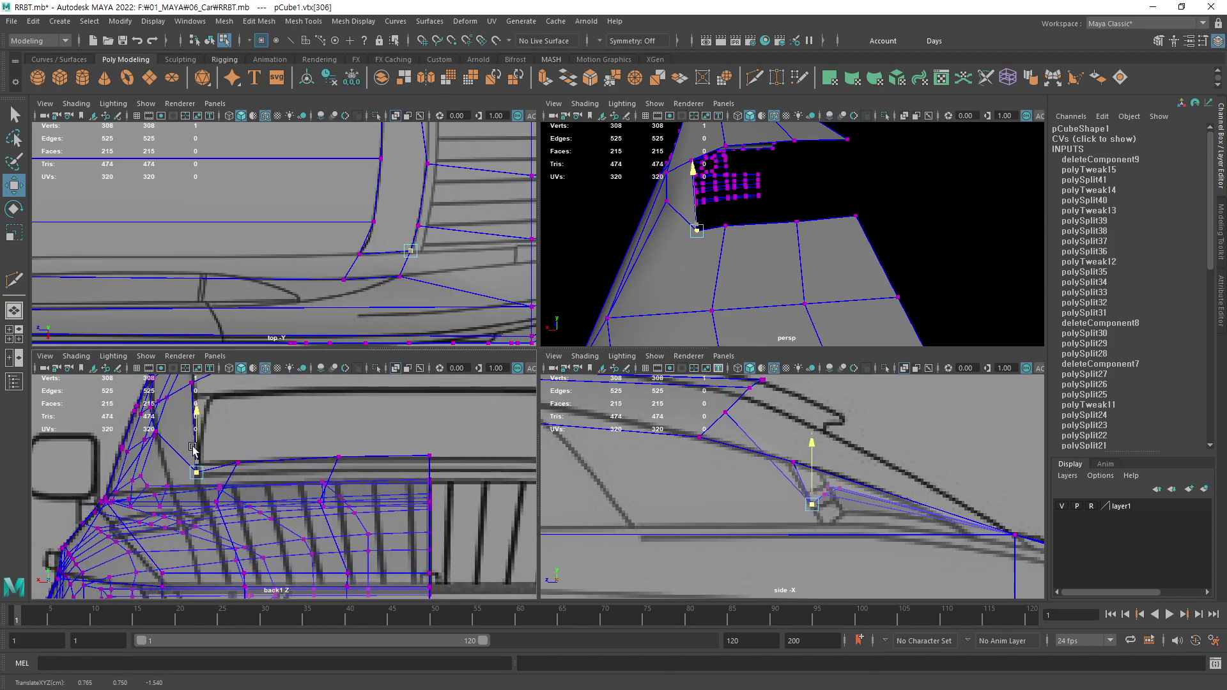
key("q")
middle_click_drag(270, 487, 229, 482, "alt")
key("w")
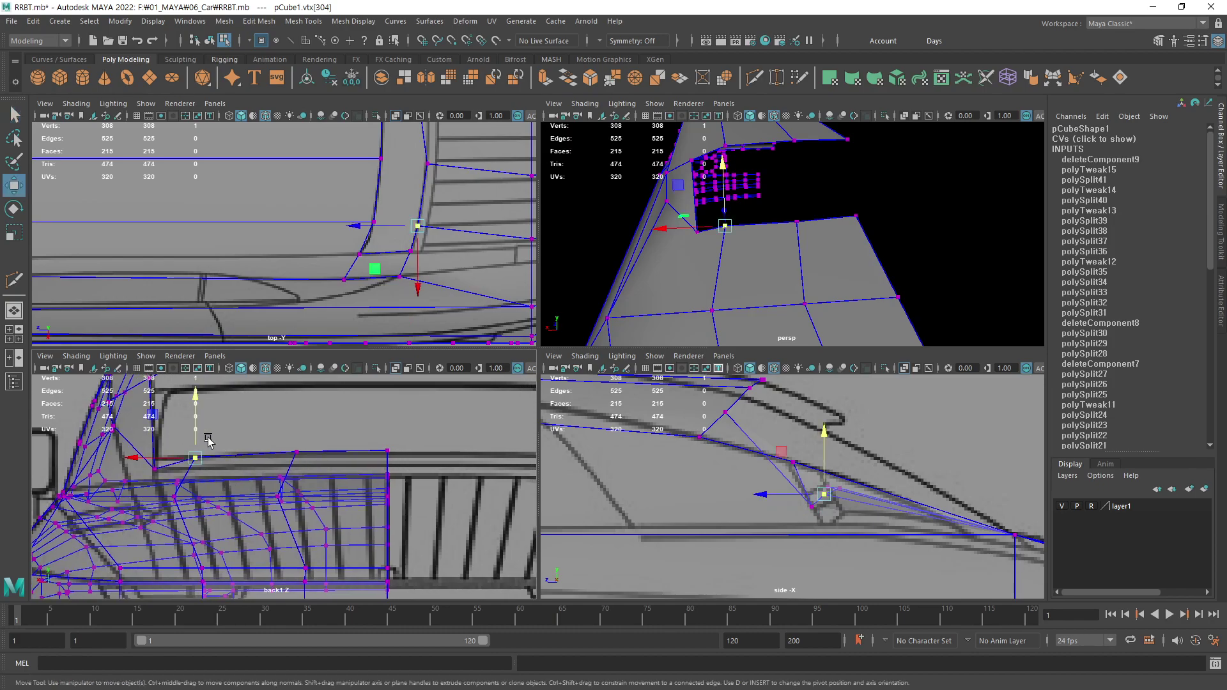
left_click_drag(195, 434, 196, 447)
- Lower the remaining lower-edge vertices and rear corner, shifting the corner across the car's width
key("q")
left_click(296, 452)
key("w")
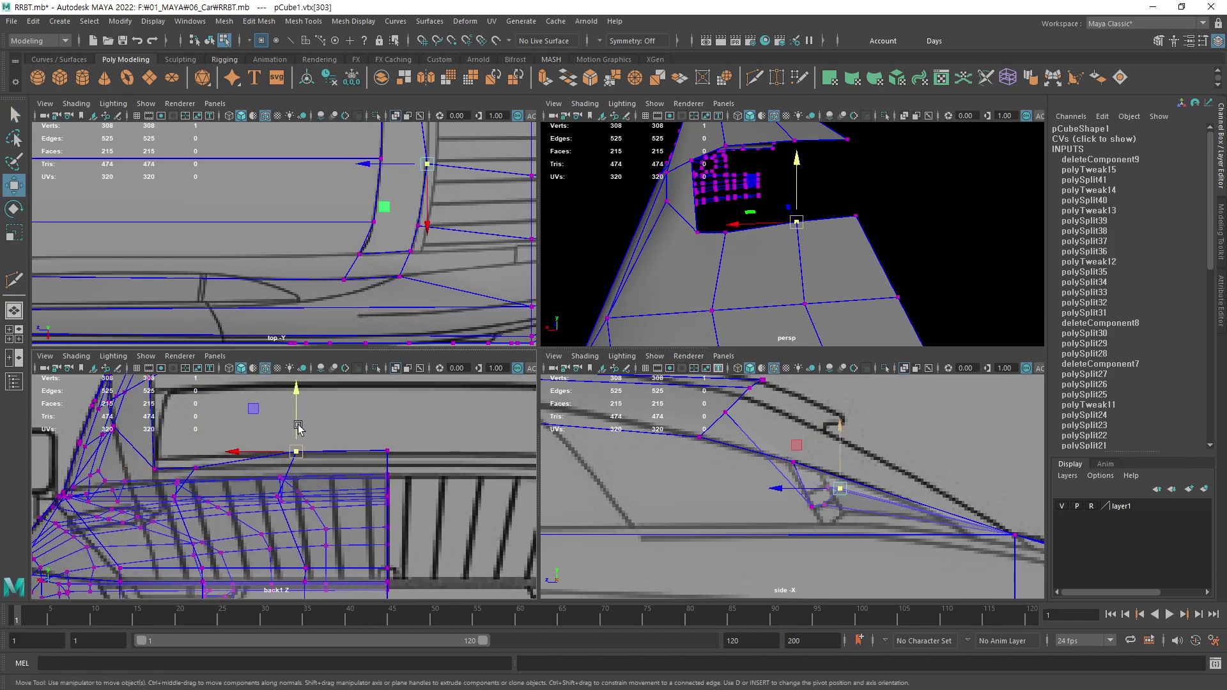
left_click_drag(300, 414, 302, 426)
key("q")
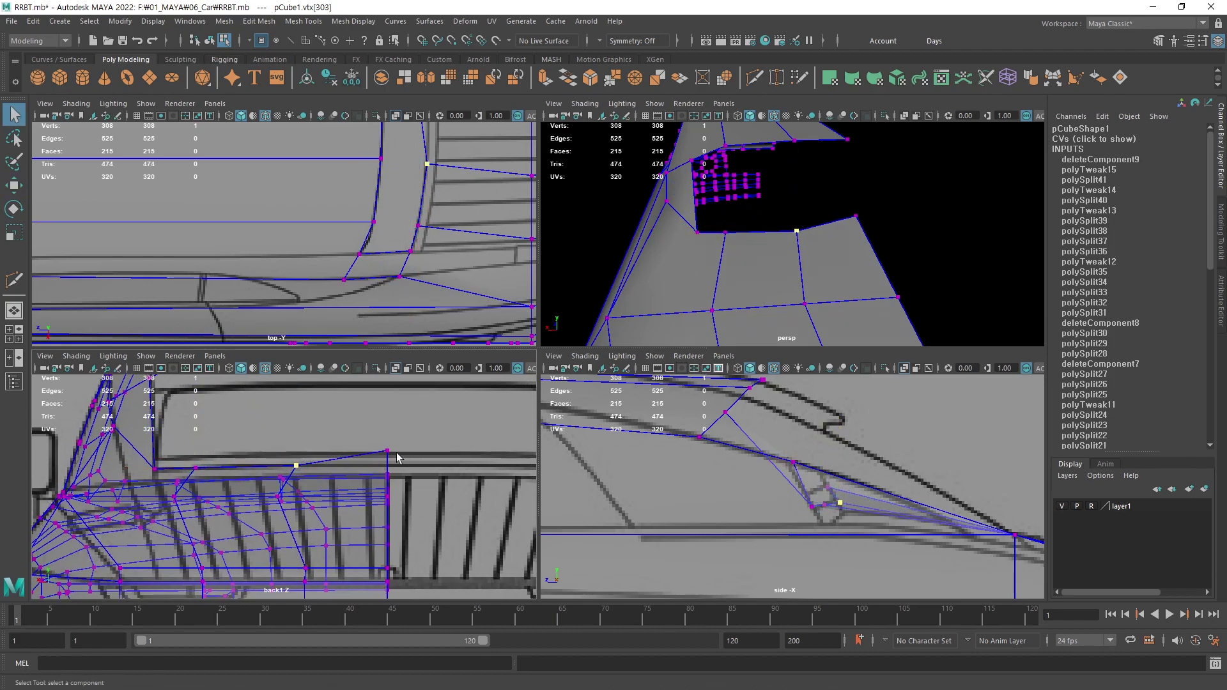
left_click(387, 451)
key("w")
left_click_drag(388, 420, 388, 433)
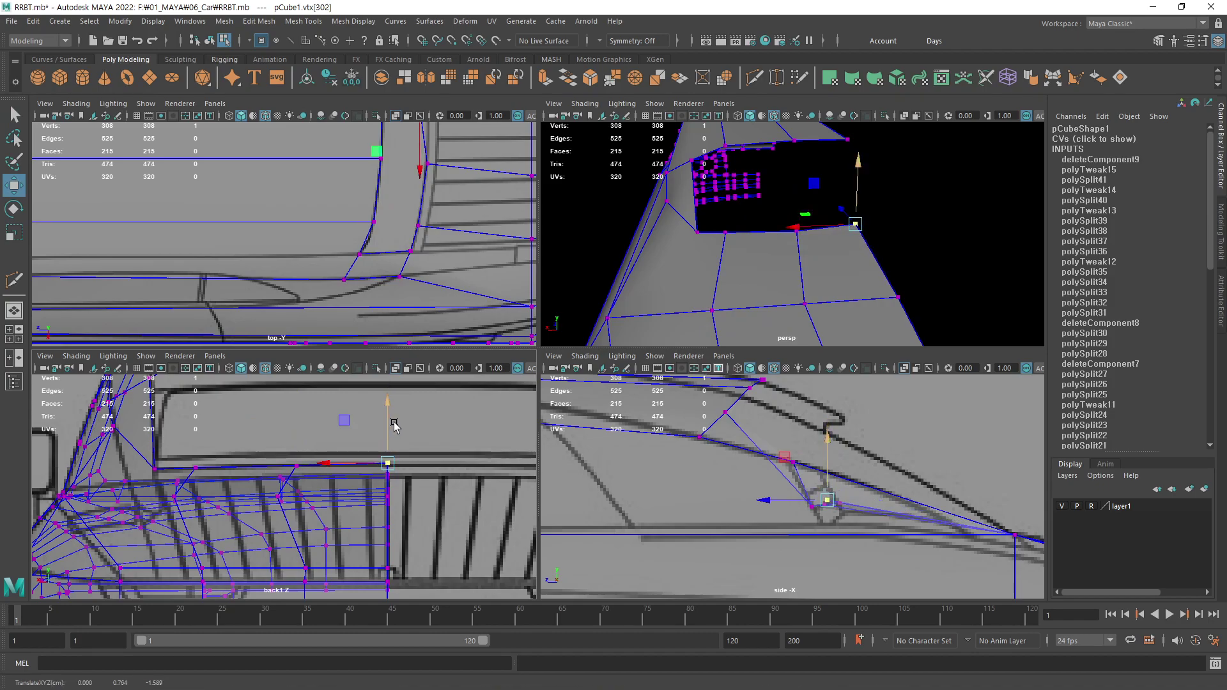
scroll(358, 243, "up", 4)
left_click_drag(348, 240, 371, 245)
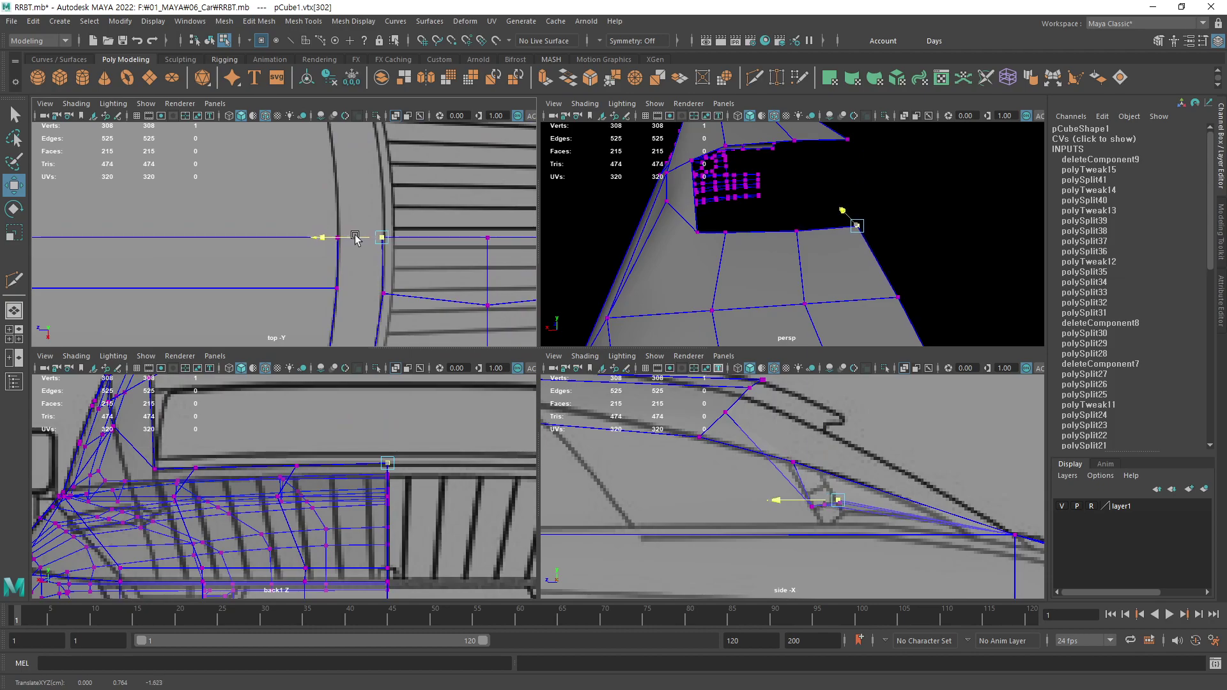
- Adjust the window's front corner vertex sideways in the top view, then deselect
middle_click_drag(436, 319, 447, 269, "alt")
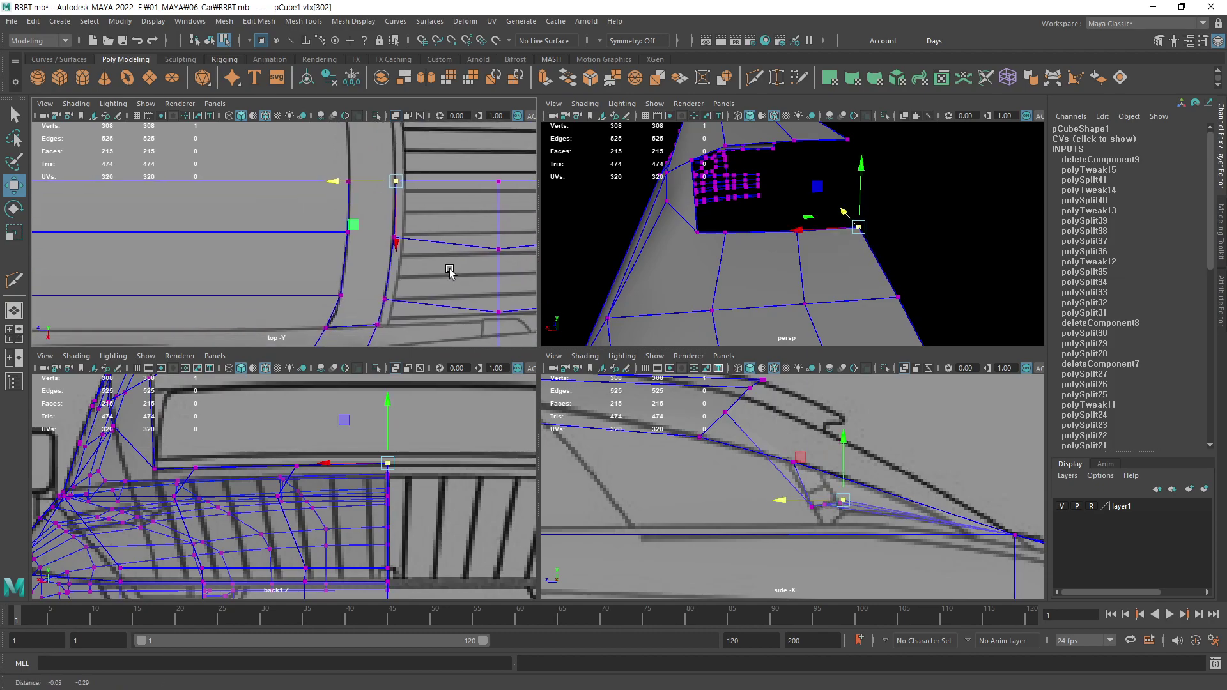
left_click(391, 239)
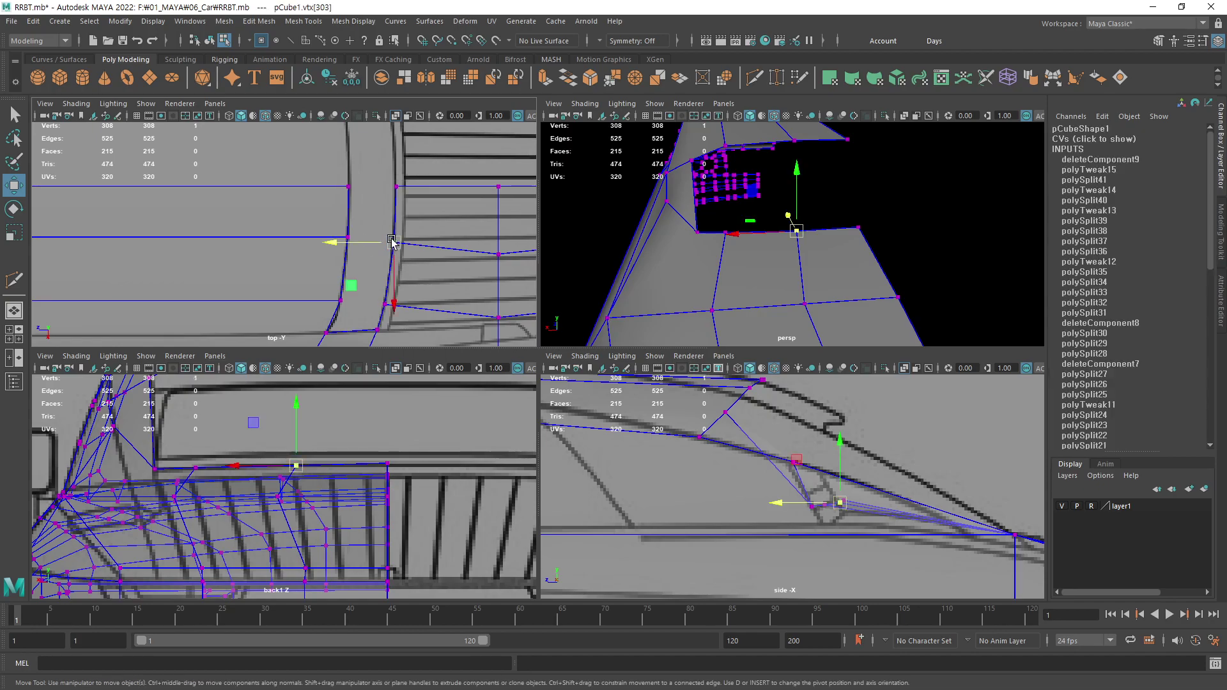
middle_click_drag(392, 239, 421, 195, "alt")
left_click(390, 276)
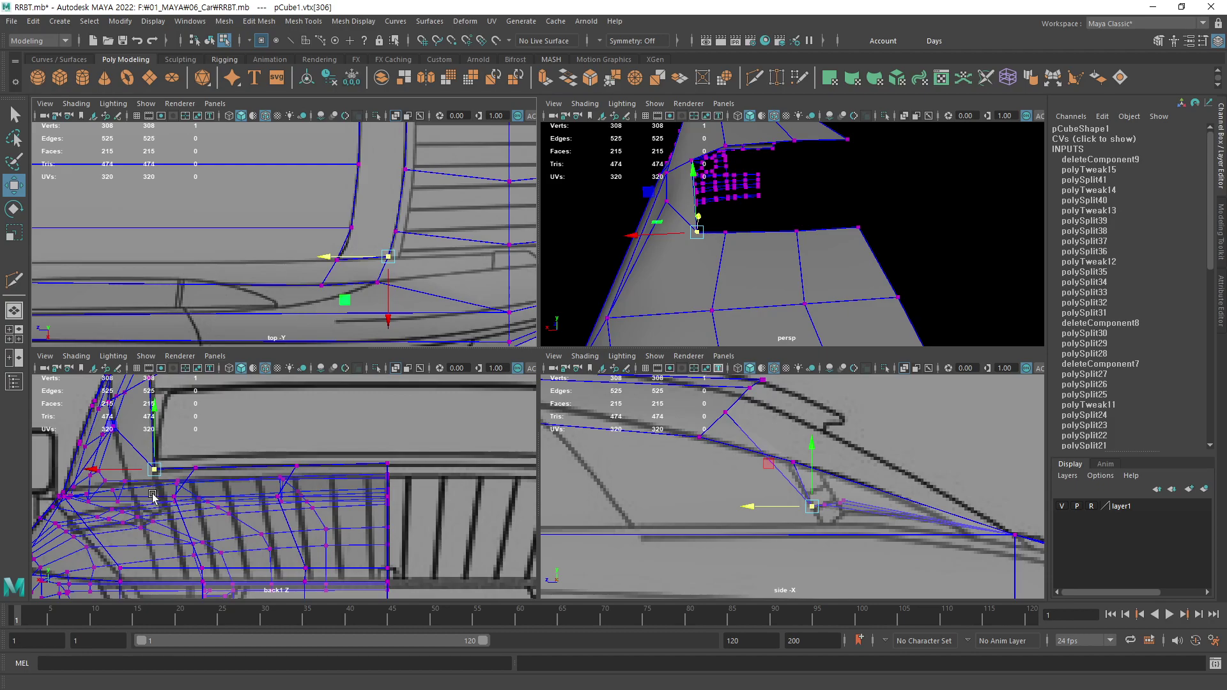
left_click_drag(133, 471, 131, 471)
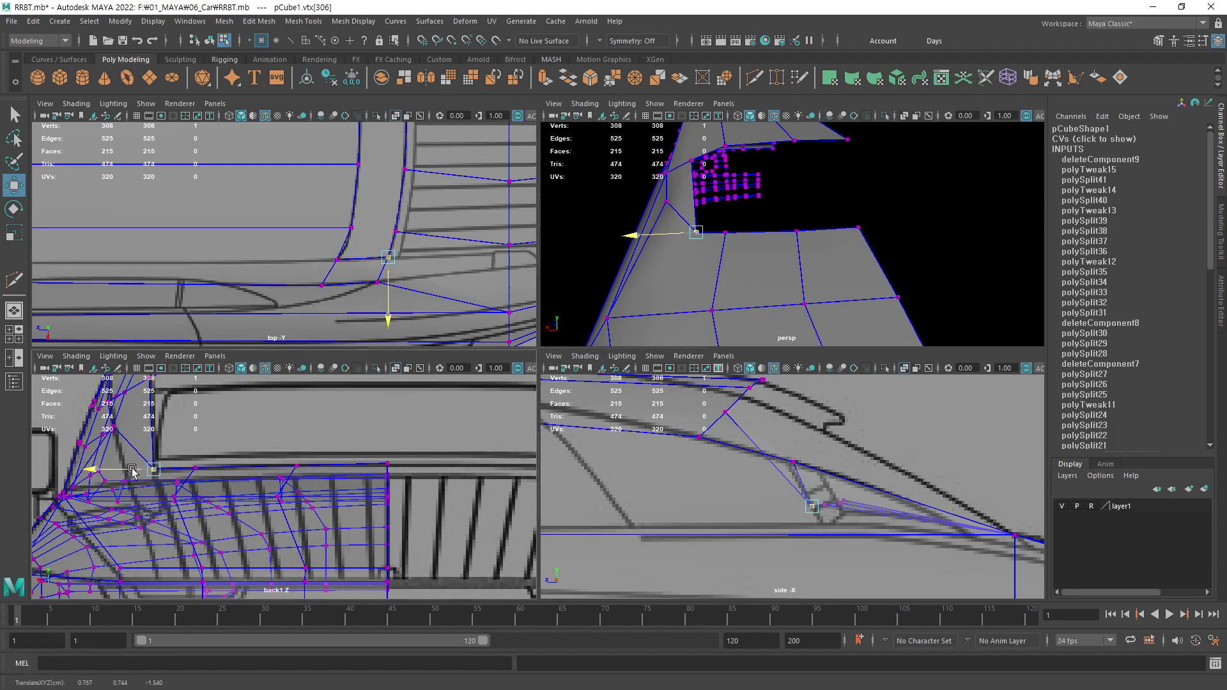
left_click(248, 428)
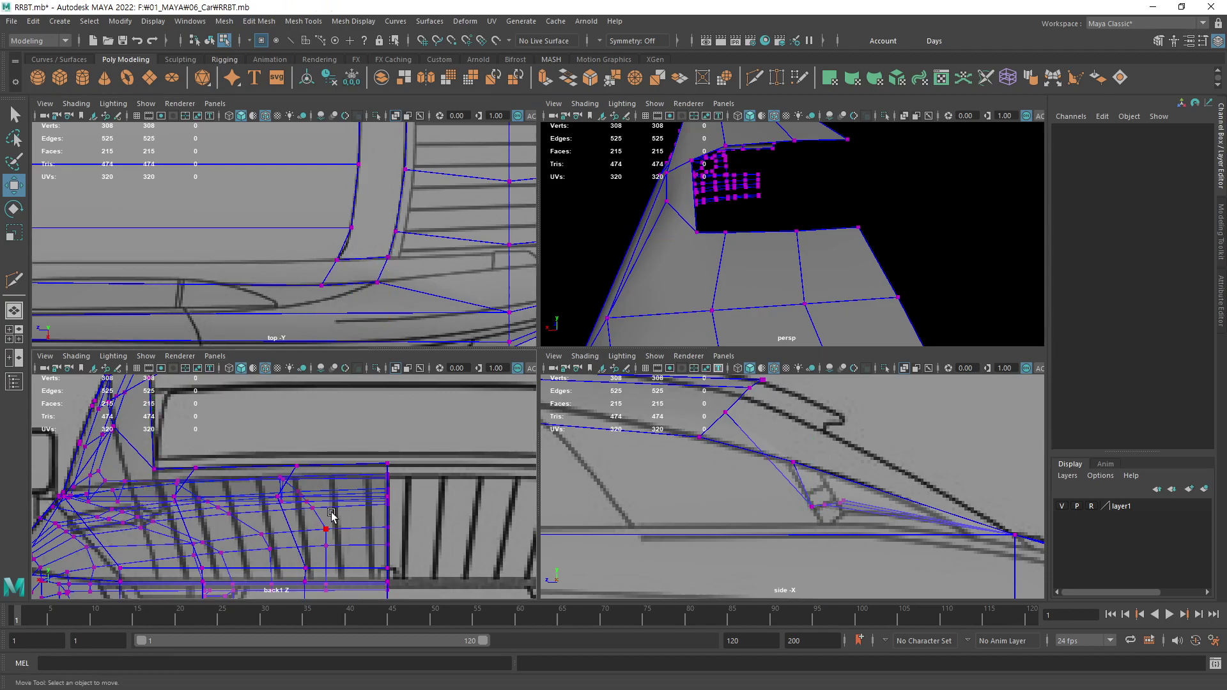
middle_click_drag(713, 414, 579, 425, "alt")
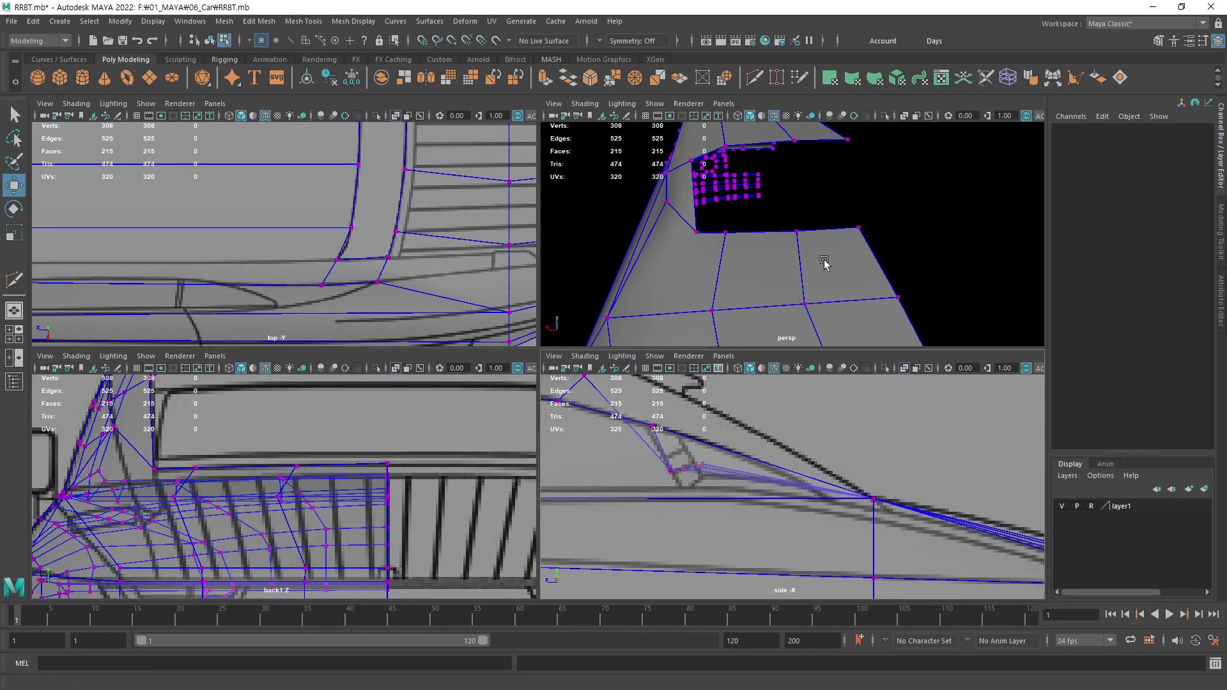
- Raise a rear roofline vertex in the side view onto the blueprint outline
left_click_drag(824, 263, 841, 205, "alt")
right_click_drag(618, 435, 852, 473, "alt")
mouse_move(806, 463)
left_mouse_down()
mouse_move(752, 502)
mouse_move(771, 449)
left_mouse_up()
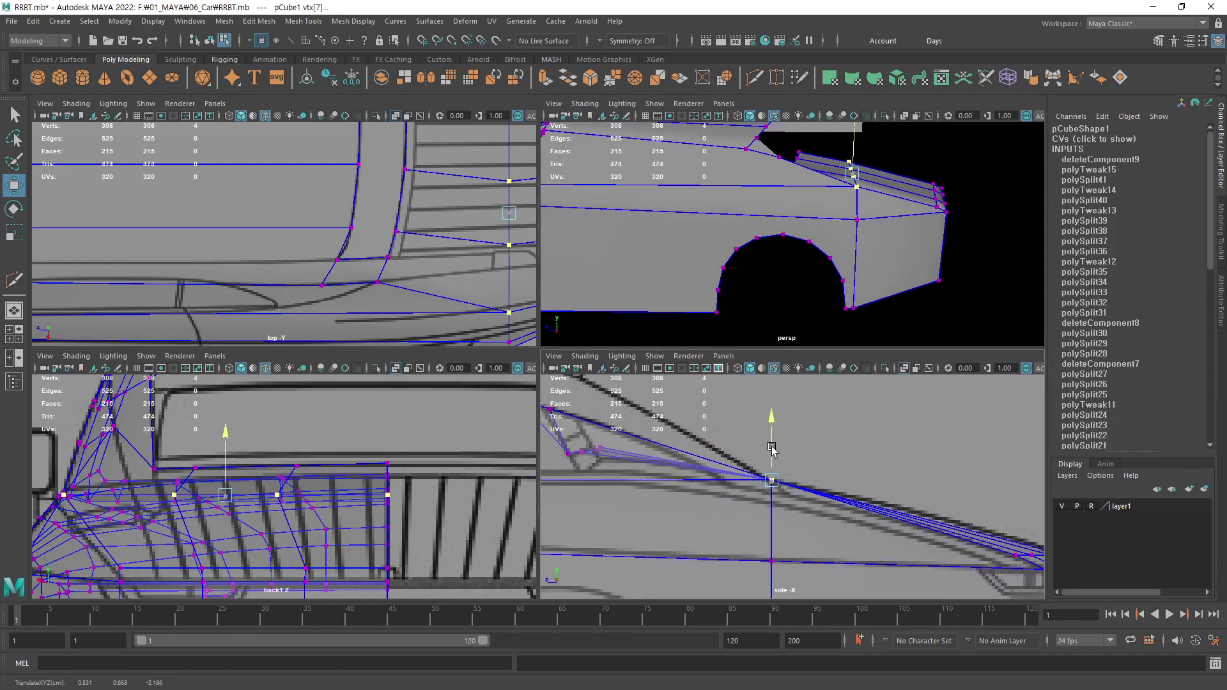
left_click(852, 451)
right_click_drag(852, 452, 771, 428, "alt")
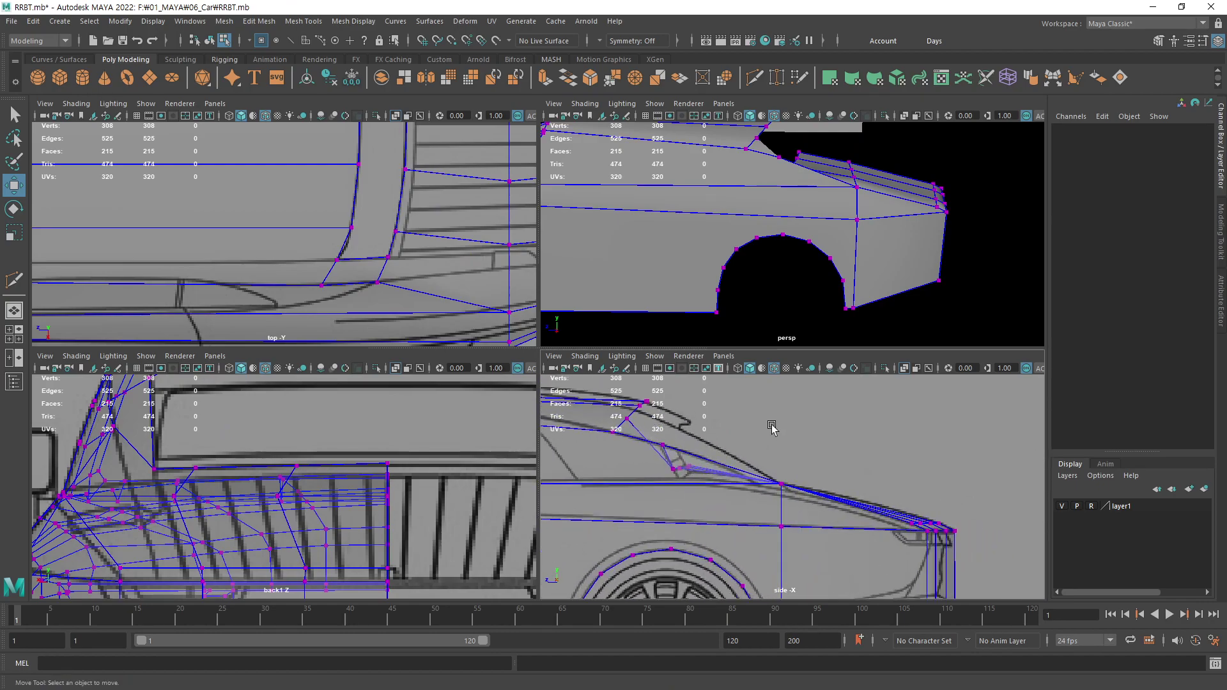
- Zoom in on the side window and marquee-select the four window-corner vertices
middle_click_drag(771, 428, 786, 441, "alt")
left_click_drag(821, 342, 794, 224, "alt")
right_click_drag(794, 224, 753, 274, "alt")
left_click_drag(753, 274, 779, 244, "alt")
scroll(751, 273, "down", 3)
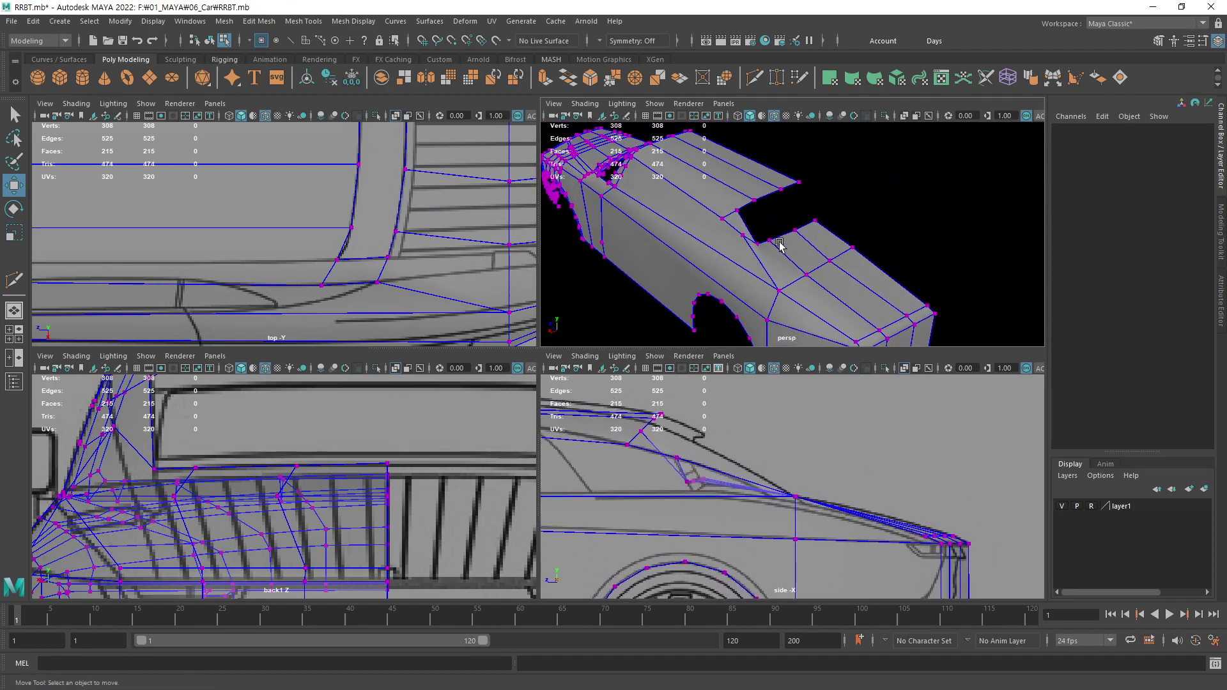
right_click_drag(779, 244, 841, 243, "alt")
middle_click_drag(655, 478, 703, 523, "alt")
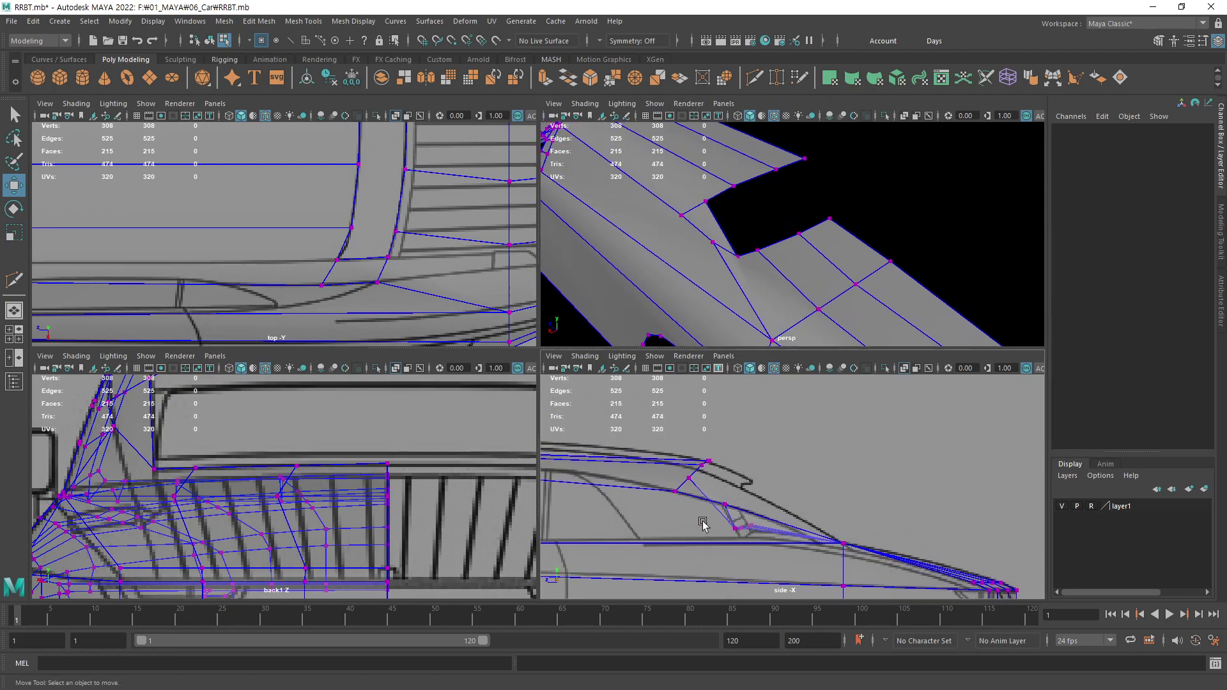
mouse_move(703, 523)
right_mouse_down("alt")
mouse_move(942, 493)
mouse_move(830, 482)
mouse_move(846, 471)
right_mouse_up("alt")
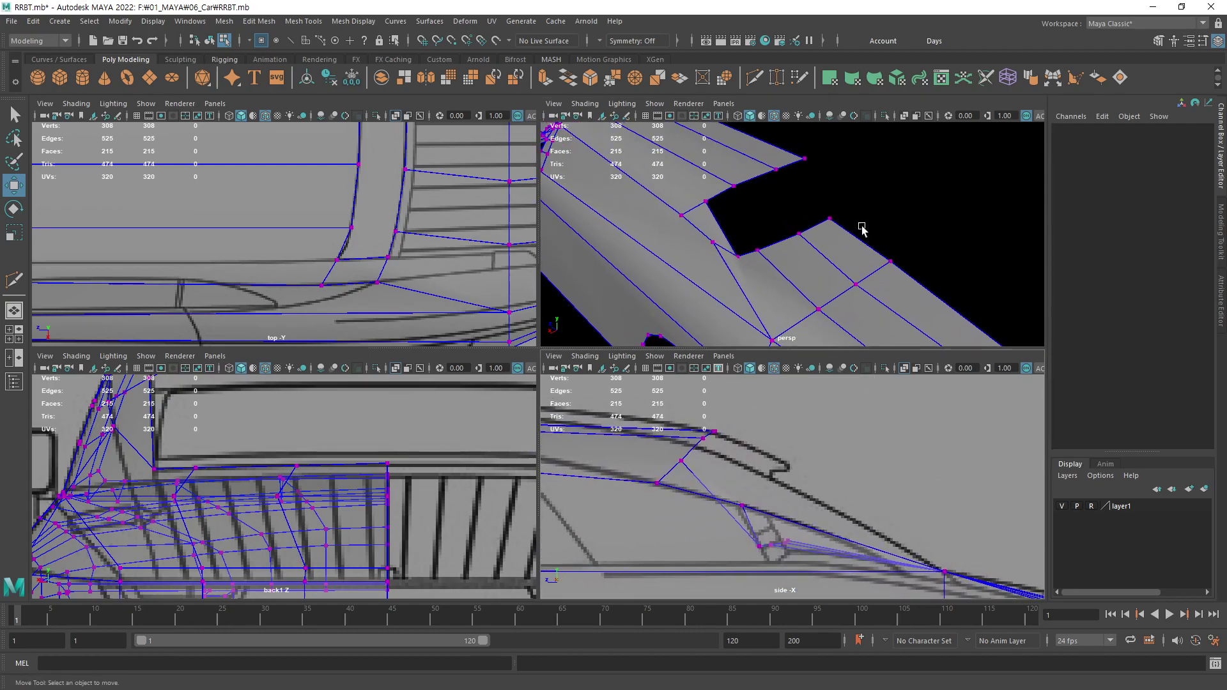
left_click_drag(857, 202, 731, 278)
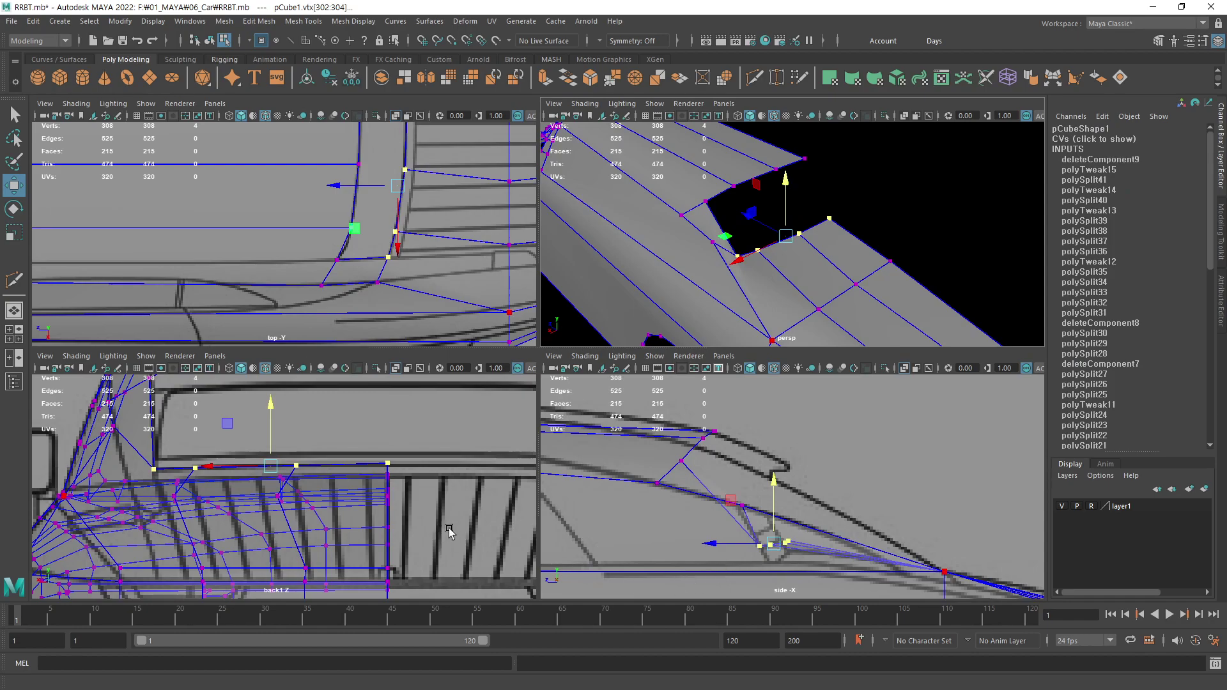
key("q")
mouse_move(356, 483)
middle_mouse_down("alt")
mouse_move(323, 495)
mouse_move(356, 506)
middle_mouse_up("alt")
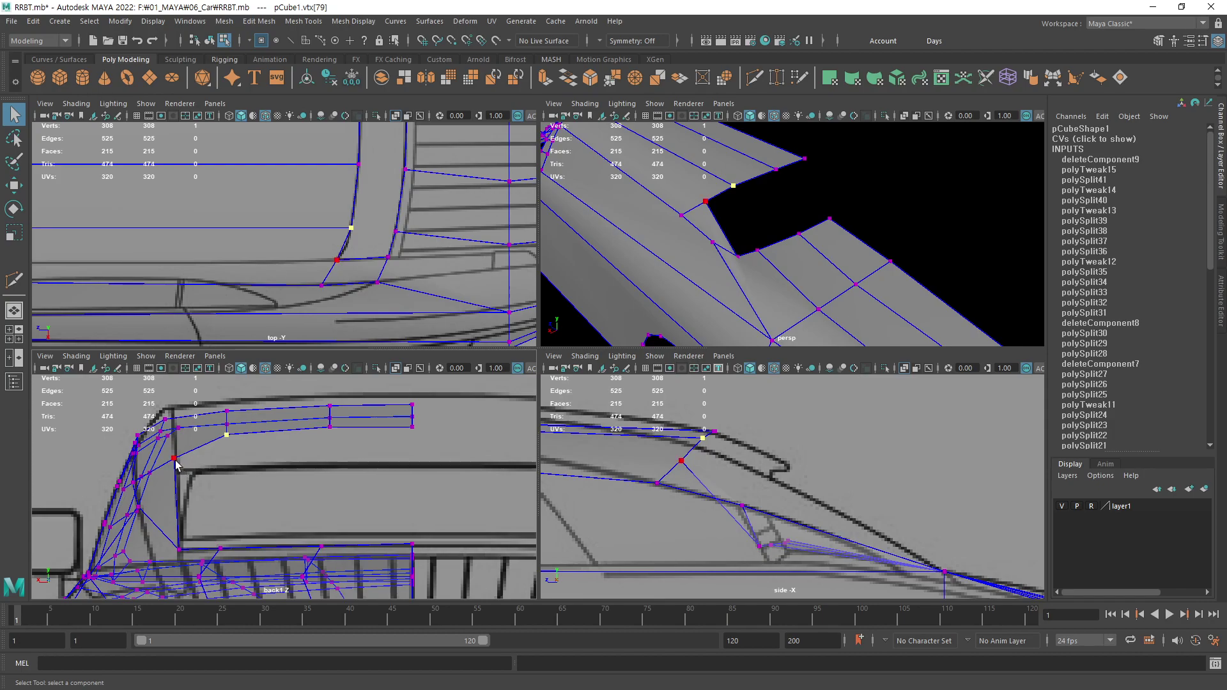
- Lower four top-edge vertices in the back view onto the blueprint window line
key("w")
left_click(174, 435)
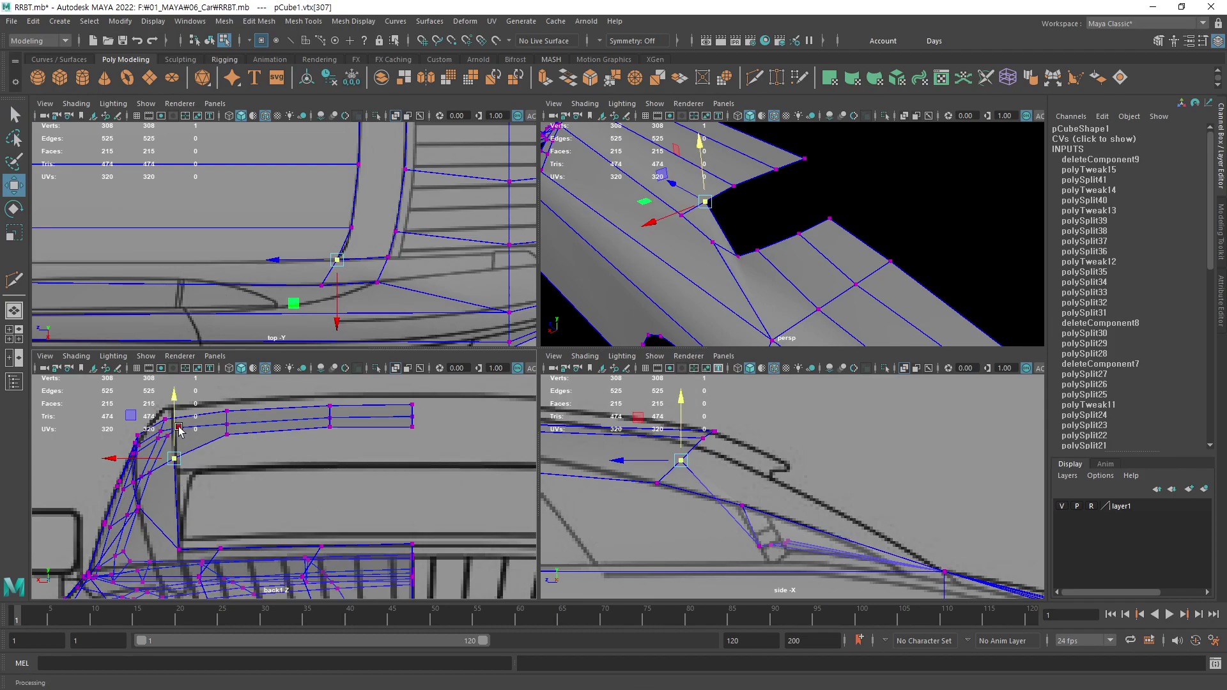
middle_click_drag(178, 429, 204, 440)
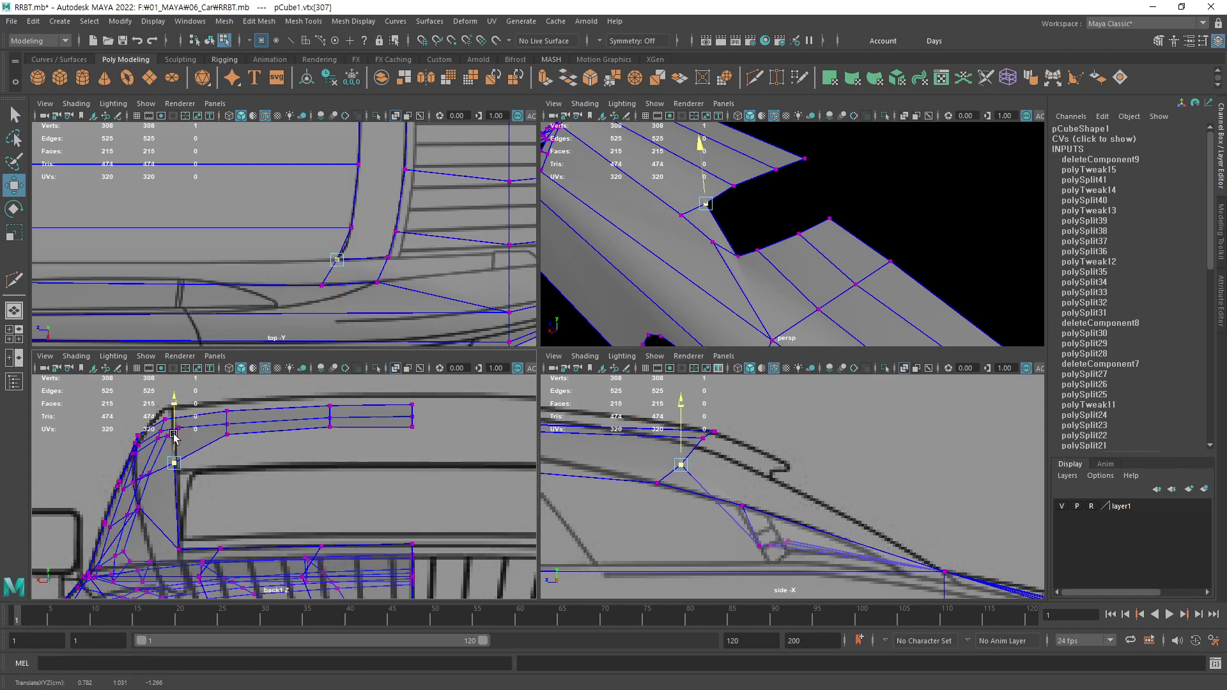
left_click(225, 440)
middle_click_drag(224, 440, 228, 433)
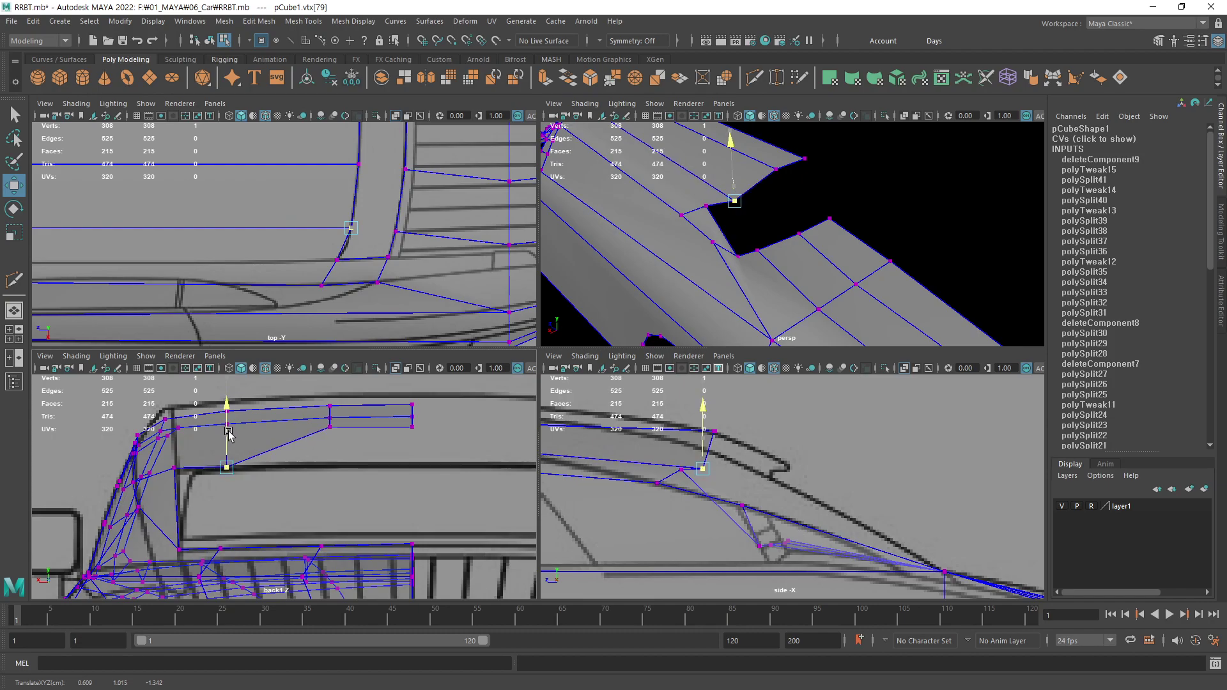
left_click(328, 428)
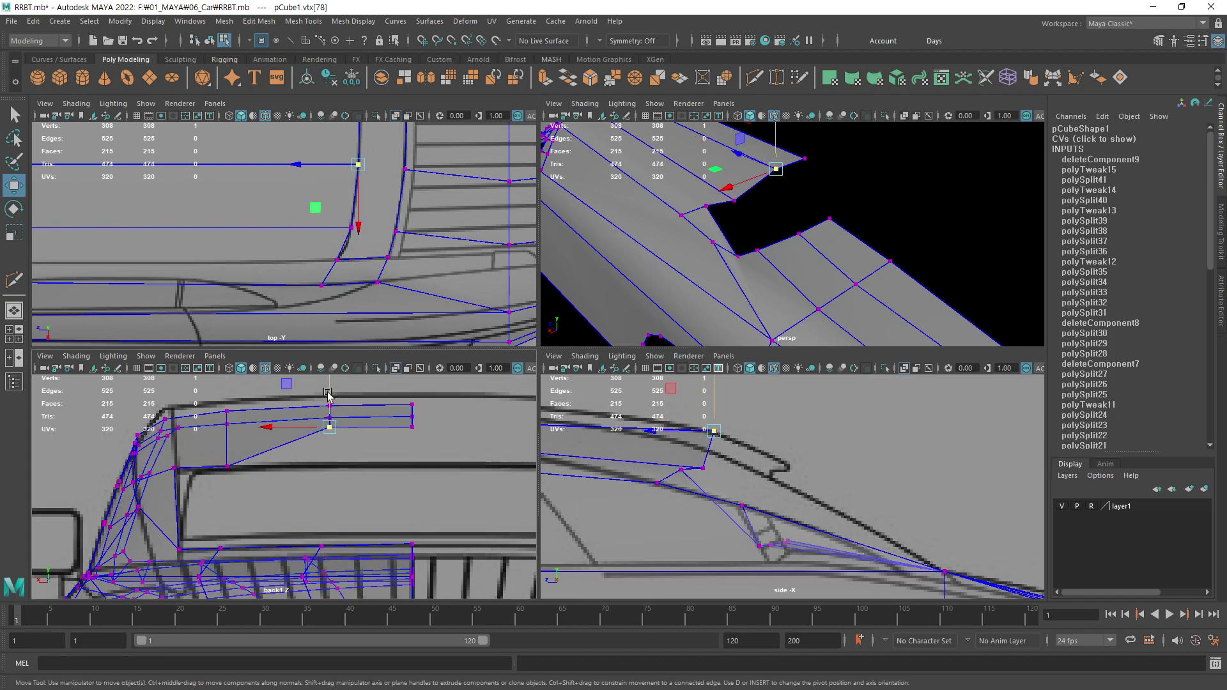
middle_click_drag(328, 392, 328, 429)
left_click(412, 428)
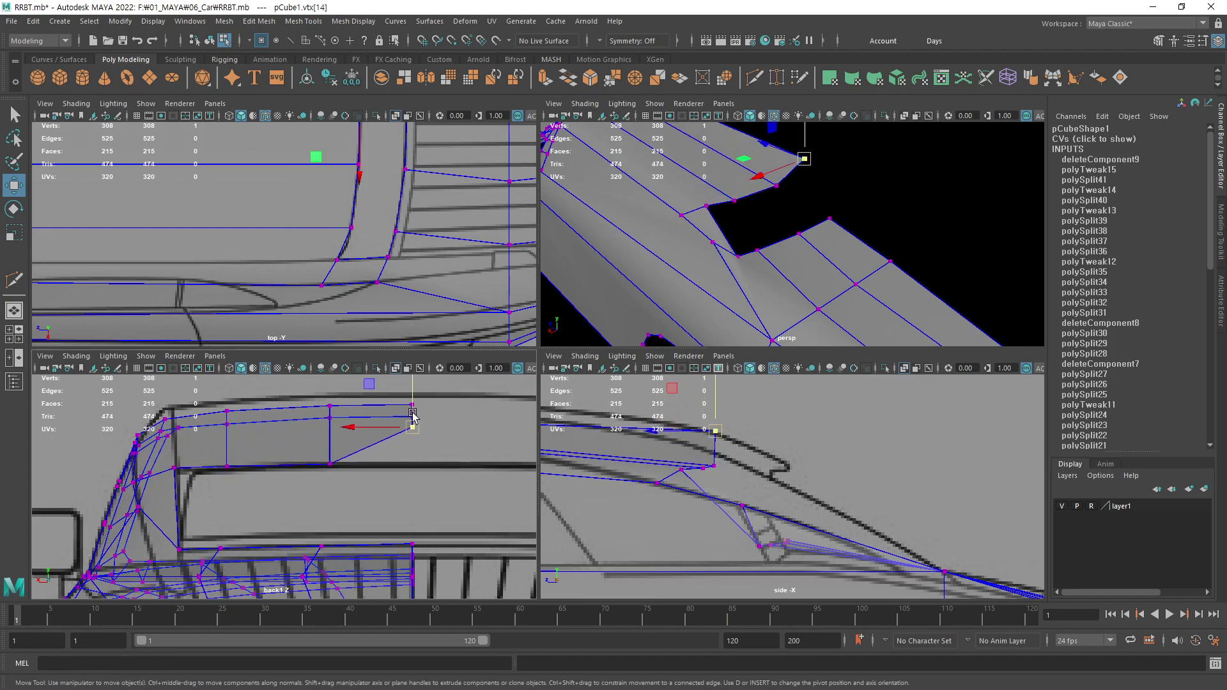
middle_click_drag(412, 415, 343, 477)
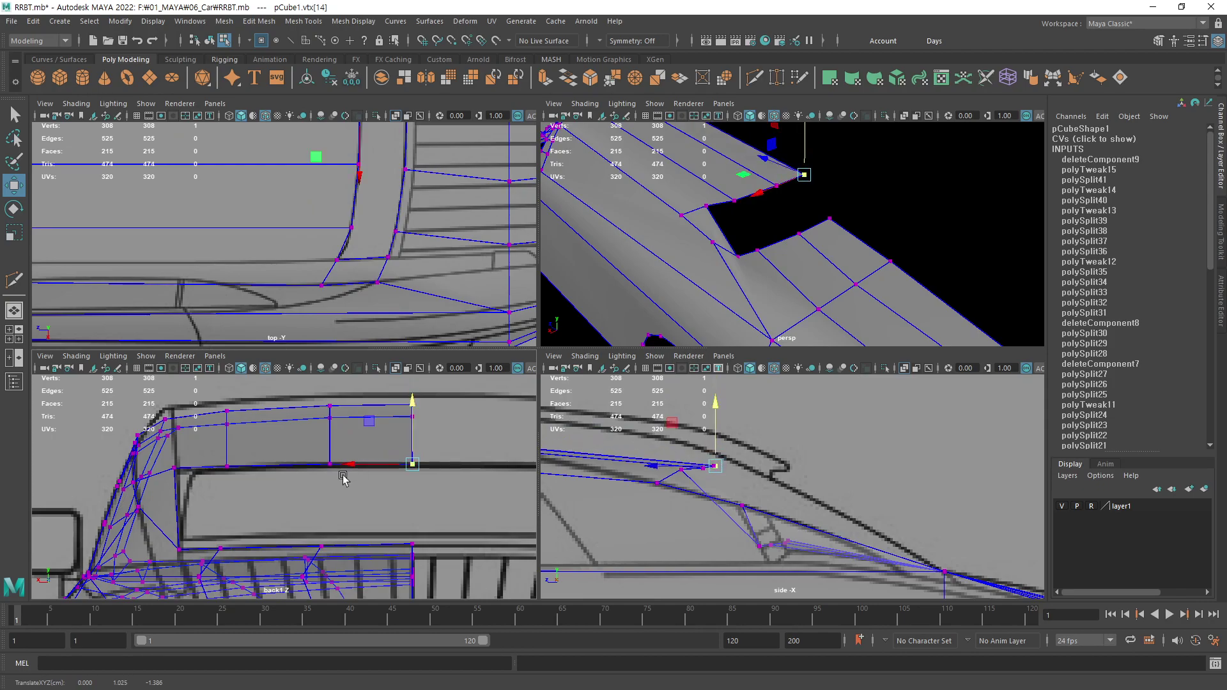
- Set the height of the window edge's front corner vertex, then deselect and zoom out
left_click(708, 505)
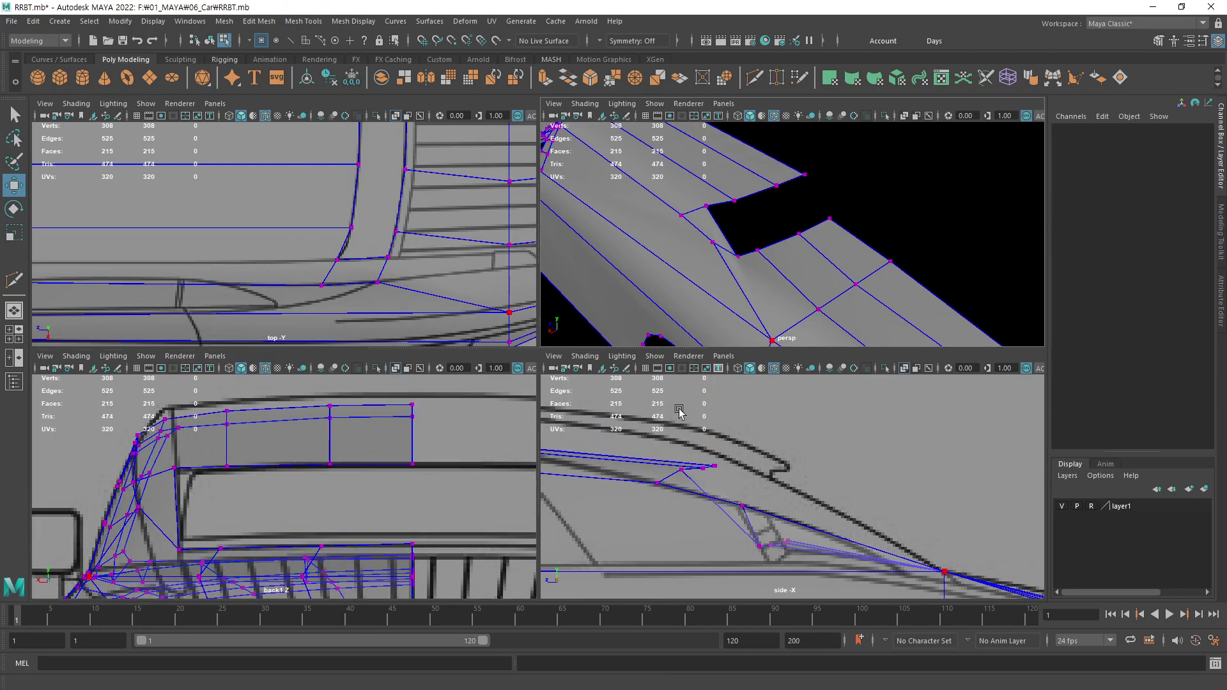
mouse_move(708, 494)
middle_mouse_down("alt")
mouse_move(829, 514)
mouse_move(779, 498)
middle_mouse_up("alt")
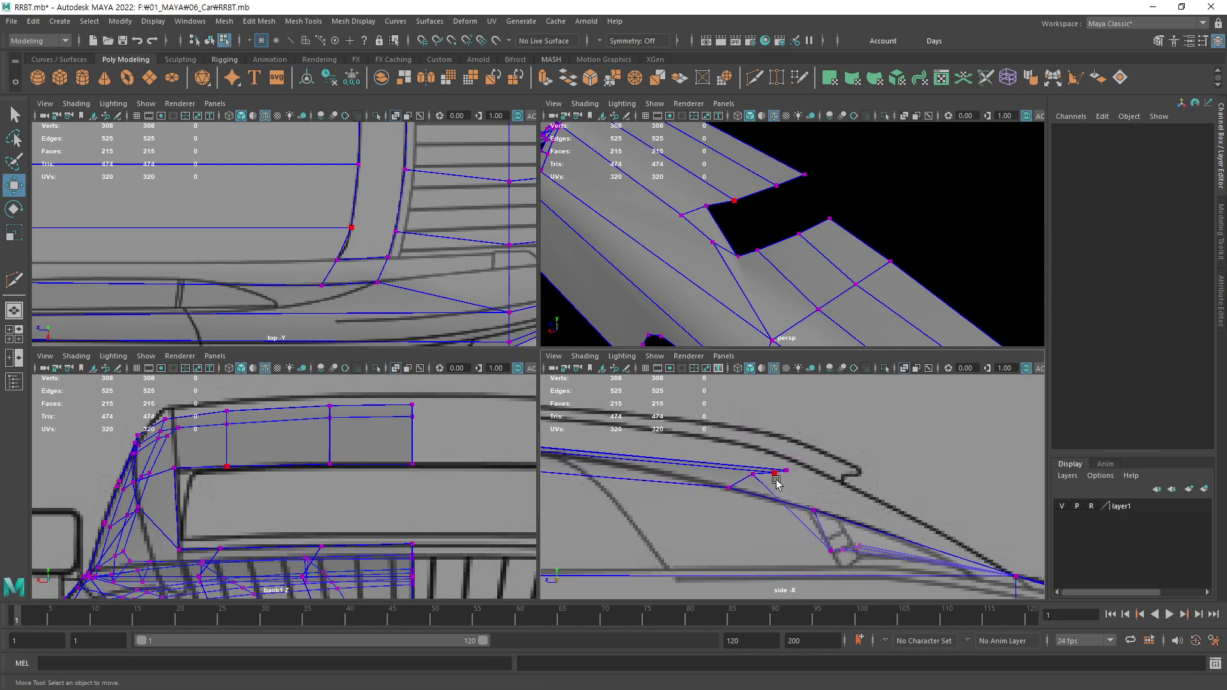
left_click_drag(772, 490, 784, 449)
middle_click_drag(783, 449, 771, 441)
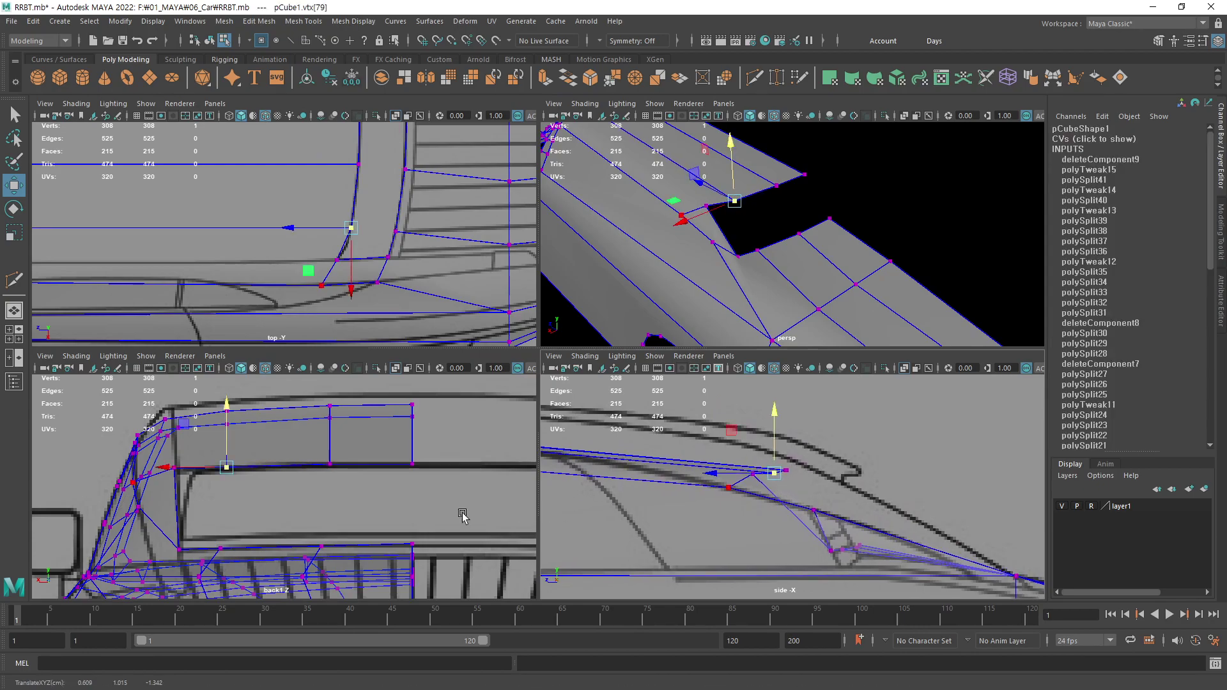
key("q")
left_click_drag(179, 441, 175, 445)
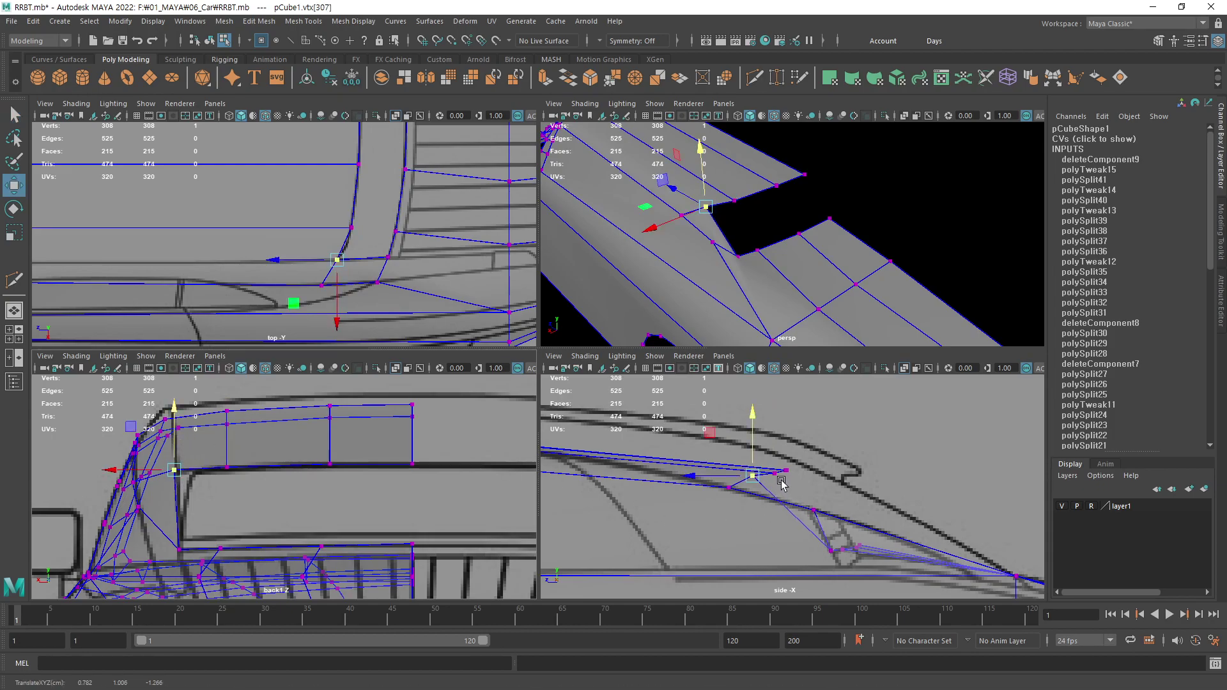
middle_click_drag(781, 484, 895, 489, "alt")
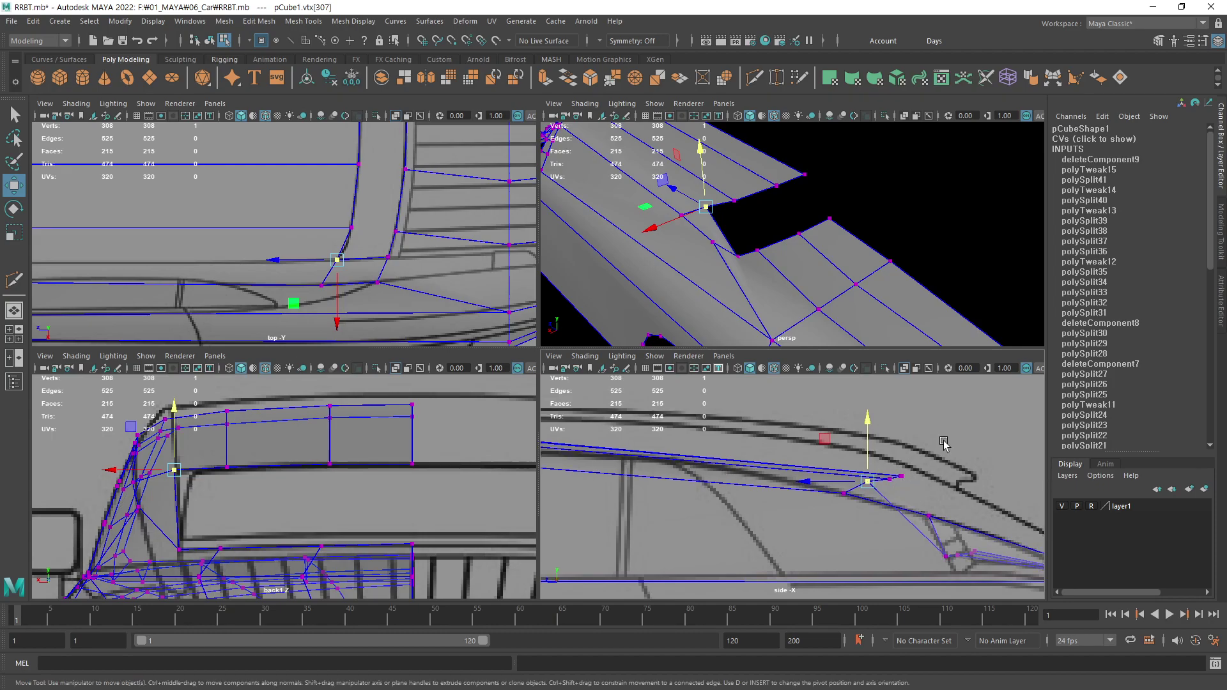
left_click(983, 441)
scroll(917, 467, "down", 3)
scroll(917, 468, "down", 2)
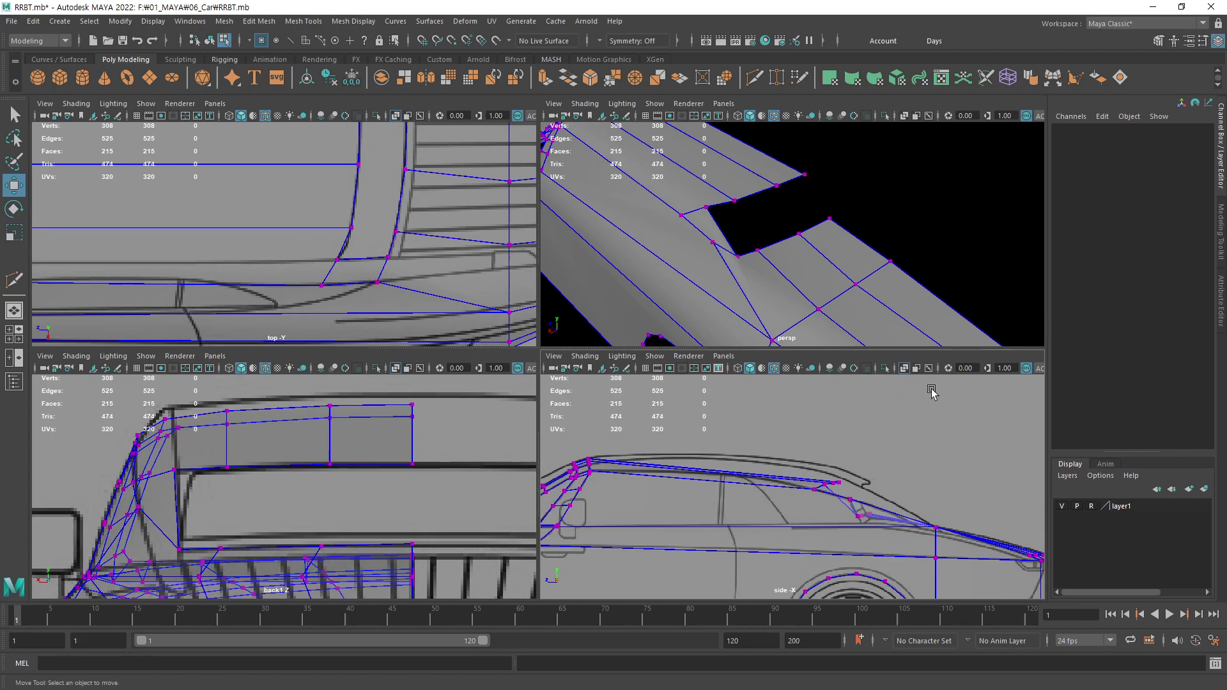
mouse_move(703, 250)
left_mouse_down("alt")
mouse_move(631, 223)
mouse_move(773, 260)
mouse_move(630, 169)
mouse_move(657, 232)
mouse_move(778, 230)
mouse_move(793, 217)
left_mouse_up("alt")
left_click(797, 199)
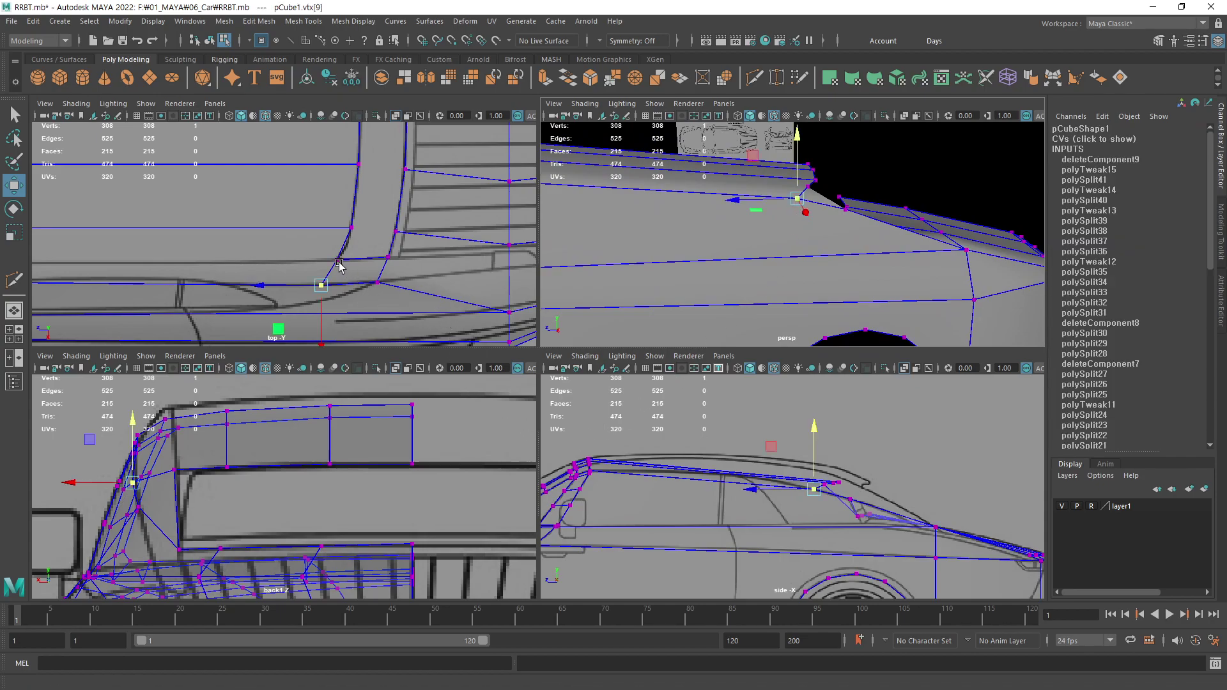
left_click(703, 209)
left_click_drag(876, 227, 677, 268, "alt")
mouse_move(678, 267)
middle_mouse_down("alt")
mouse_move(660, 232)
mouse_move(673, 255)
mouse_move(710, 253)
middle_mouse_up("alt")
mouse_move(712, 252)
left_mouse_down("alt")
mouse_move(729, 266)
mouse_move(810, 251)
left_mouse_up("alt")
scroll(809, 251, "up", 3)
scroll(871, 263, "up", 1)
scroll(962, 492, "up", 2)
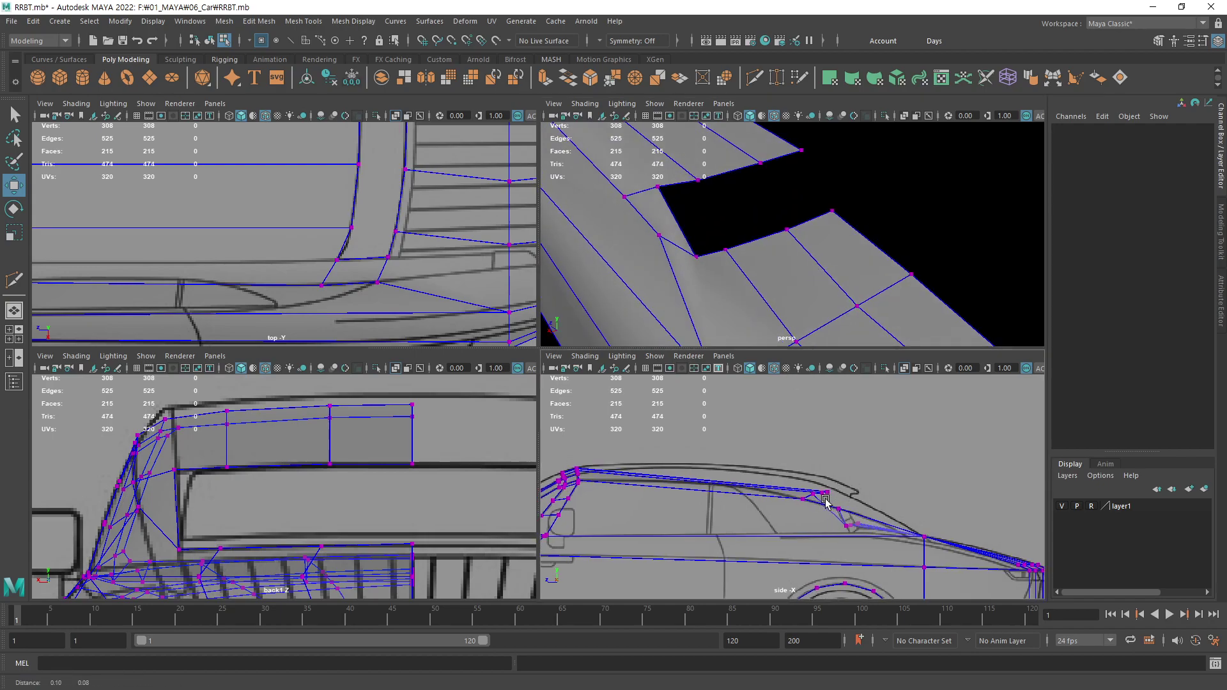
scroll(962, 492, "up", 2)
scroll(939, 495, "up", 2)
left_click(805, 479)
middle_click_drag(337, 475, 337, 479, "alt")
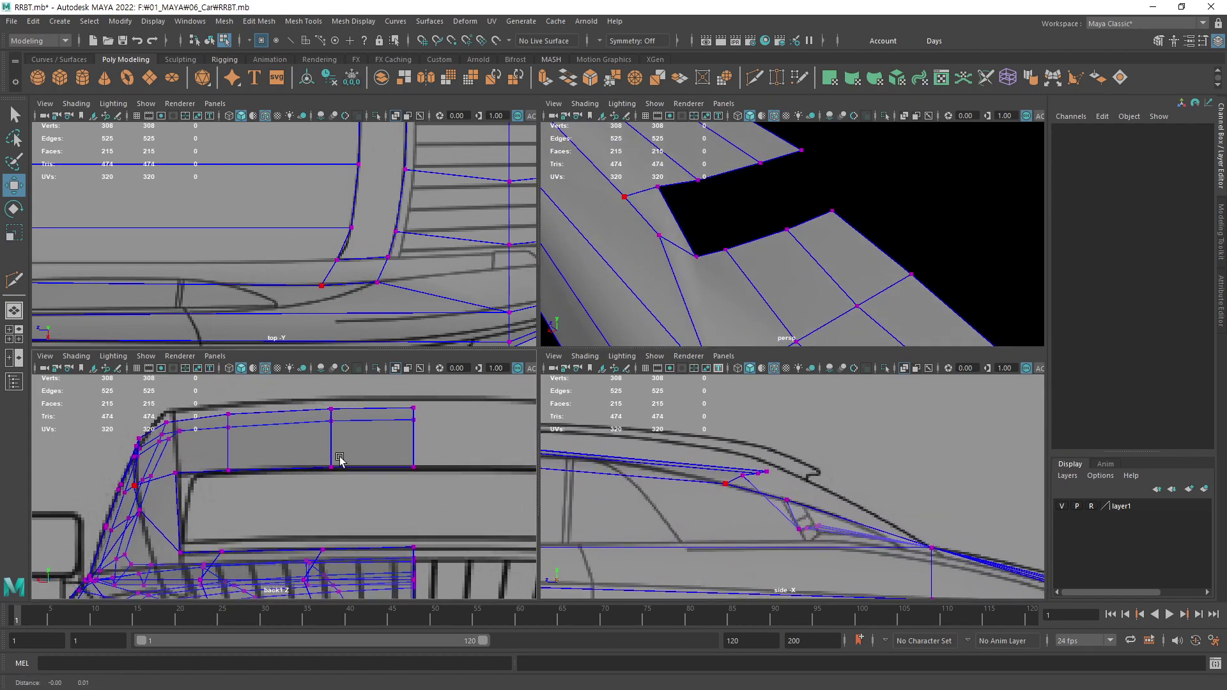